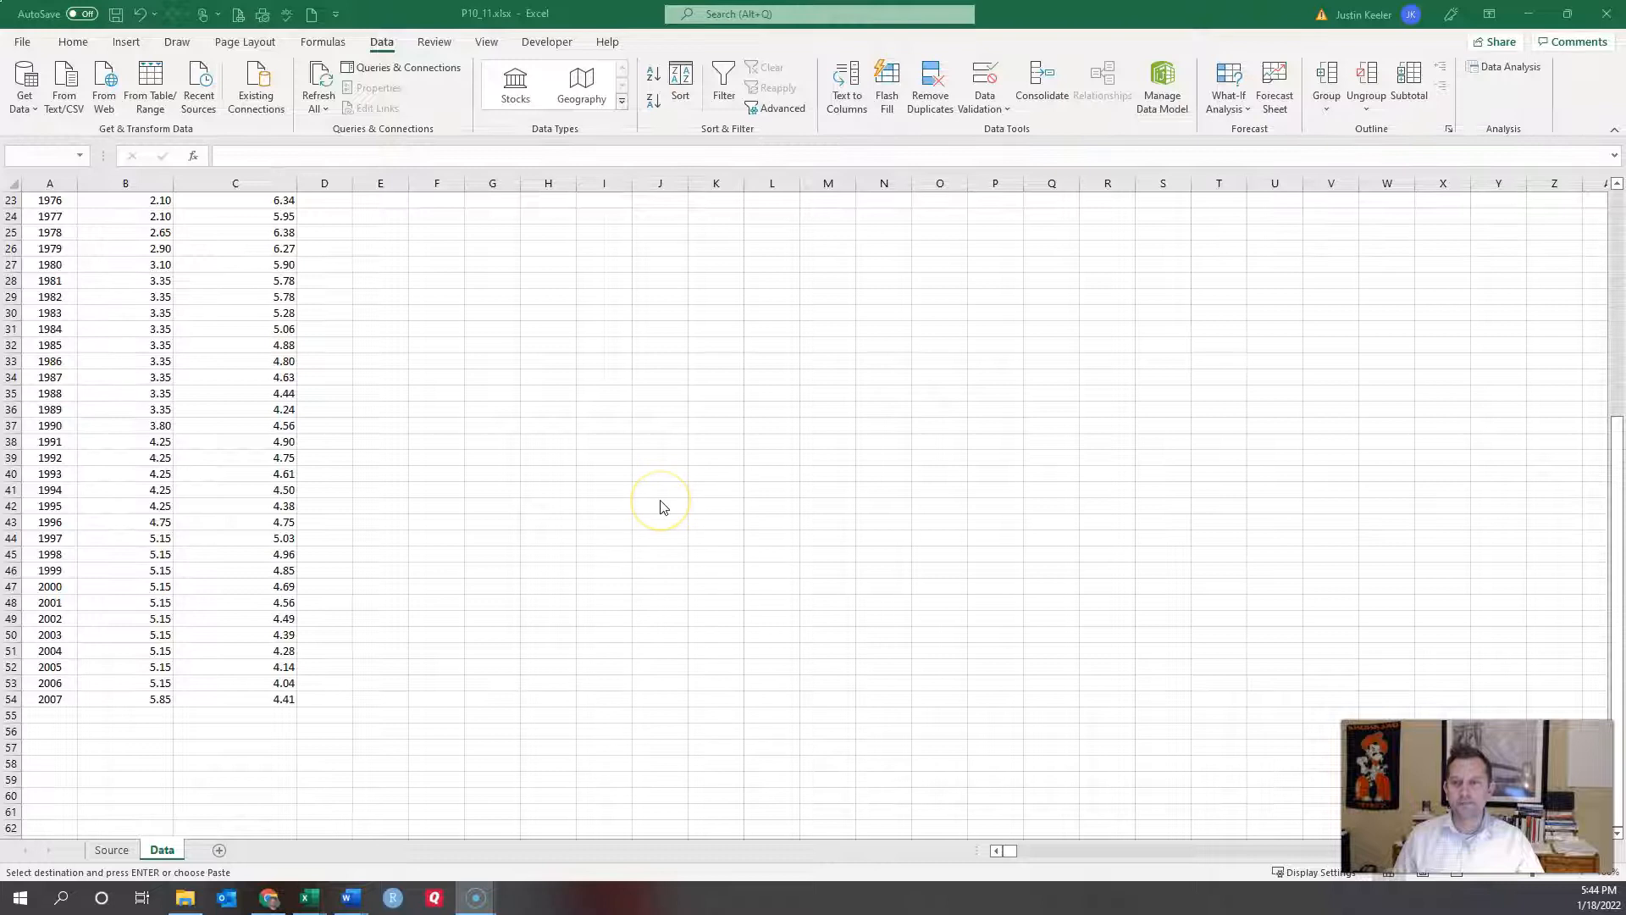
Step: Start a Regression analysis and clear the previous Y and X input ranges
scroll(474, 305, up, 7)
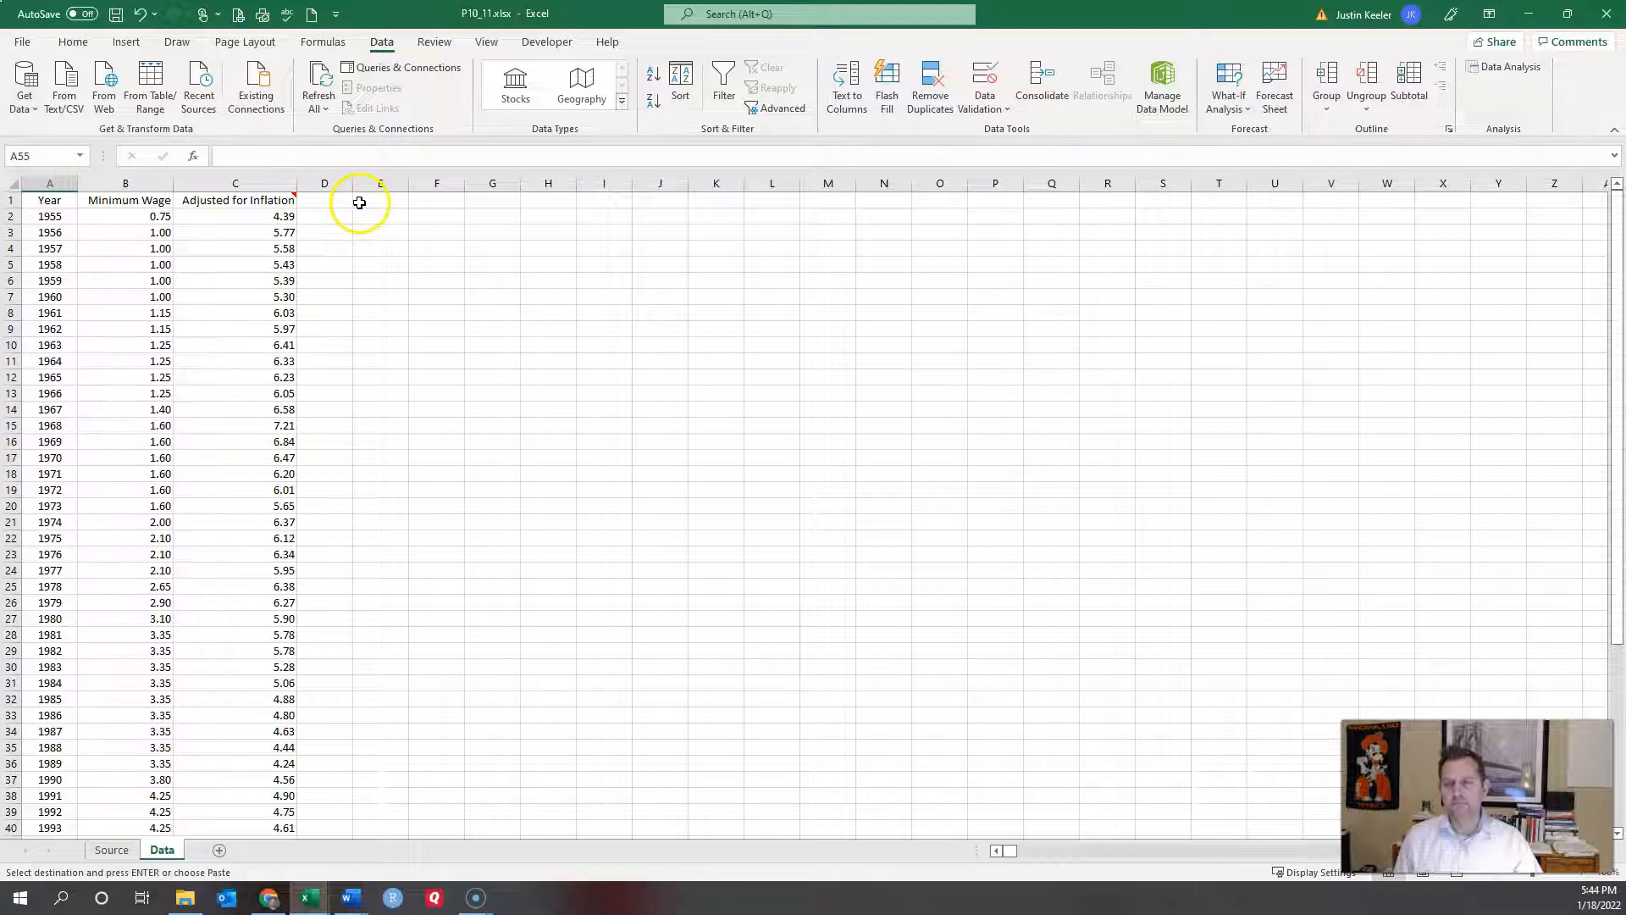
key(Escape)
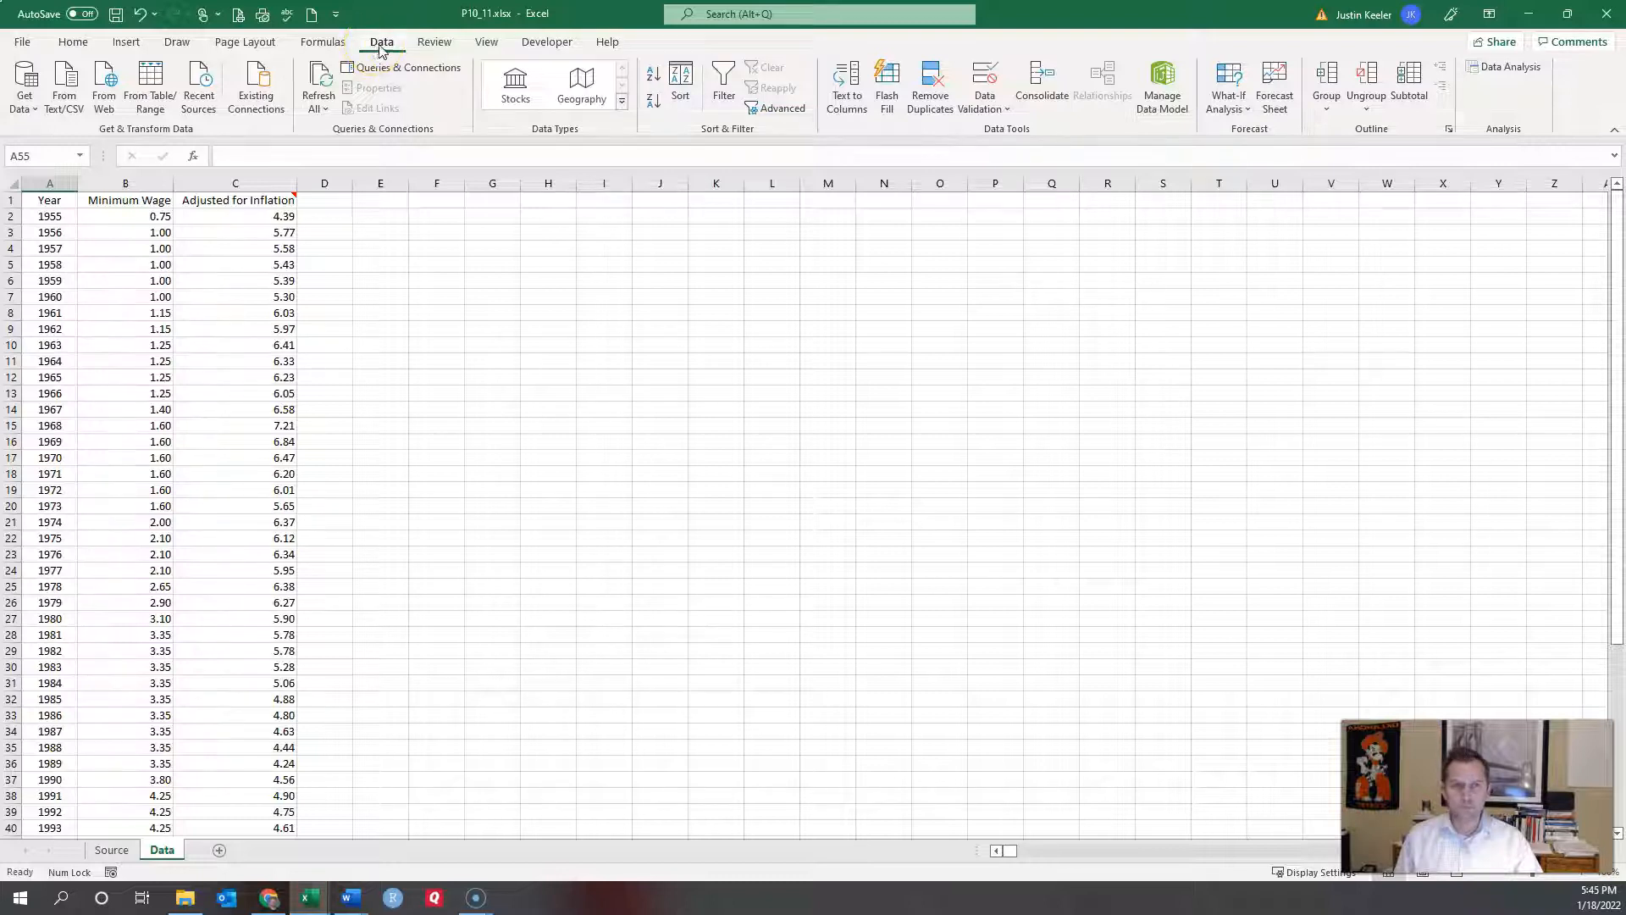
click(1508, 72)
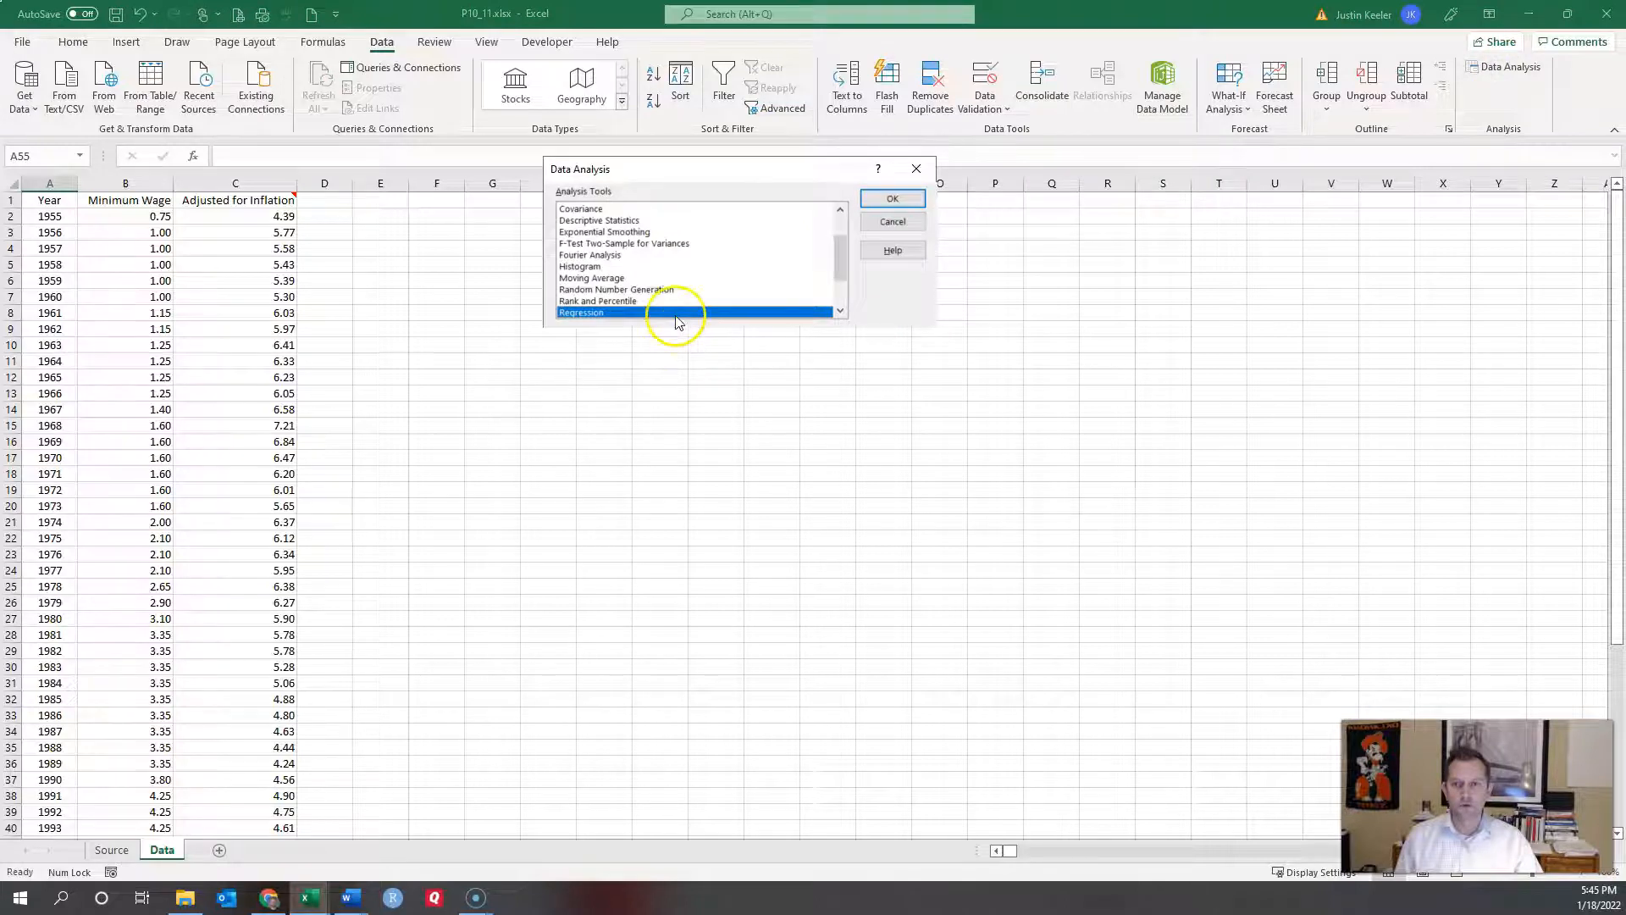
click(879, 200)
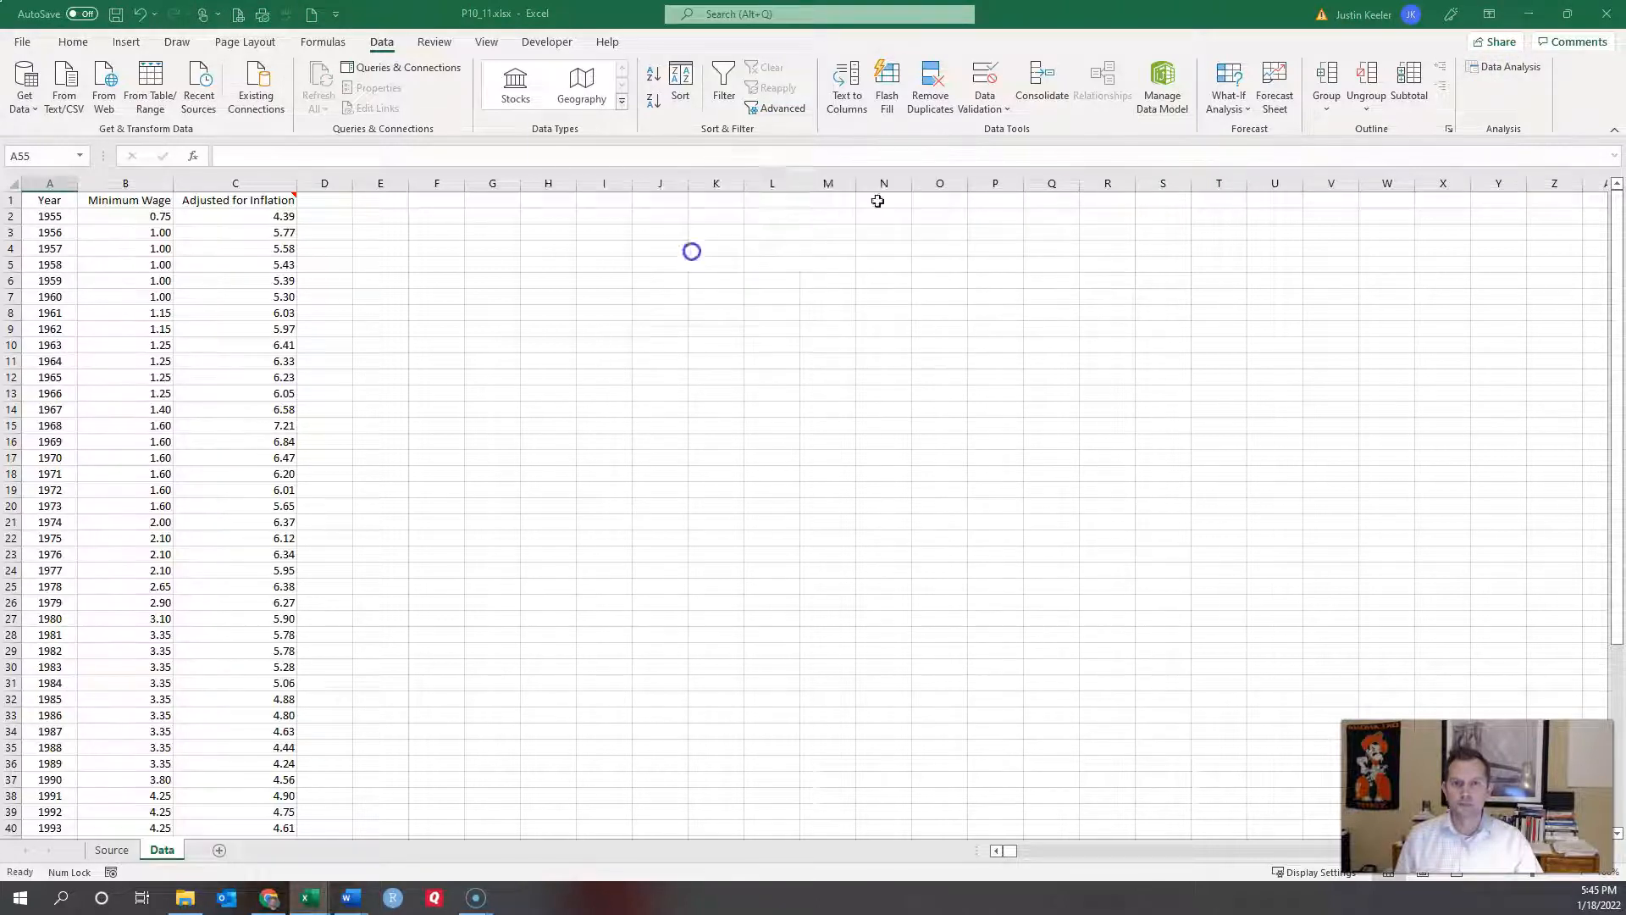
click(785, 132)
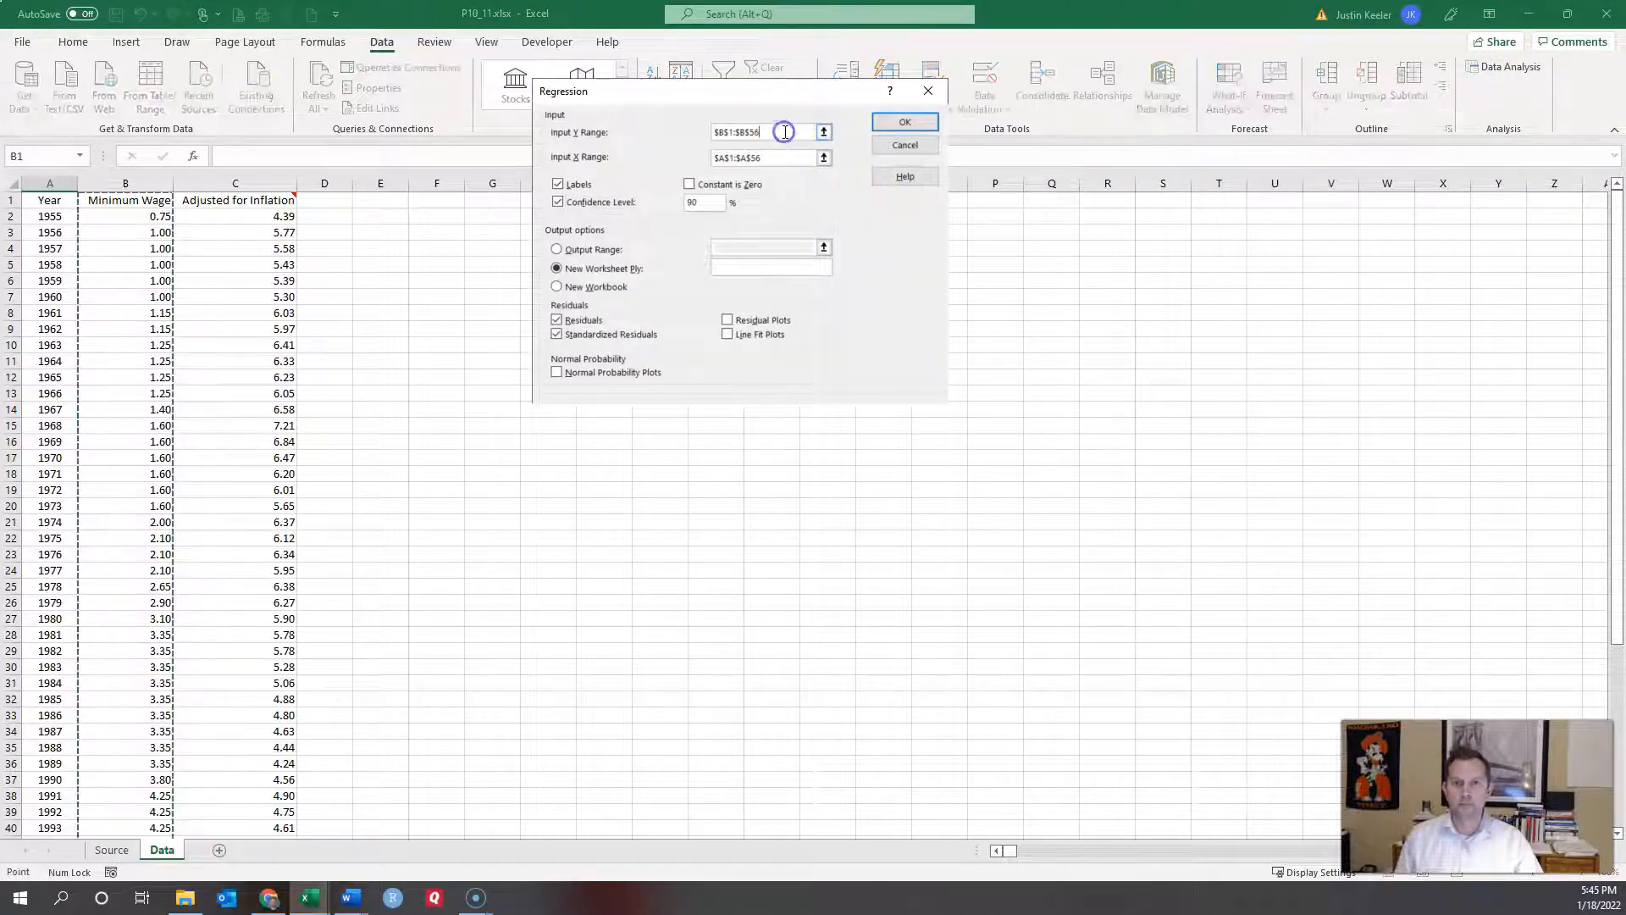
drag(785, 132, 638, 127)
key(Delete)
click(785, 158)
key(BackSpace)
key(BackSpace)
key(BackSpace)
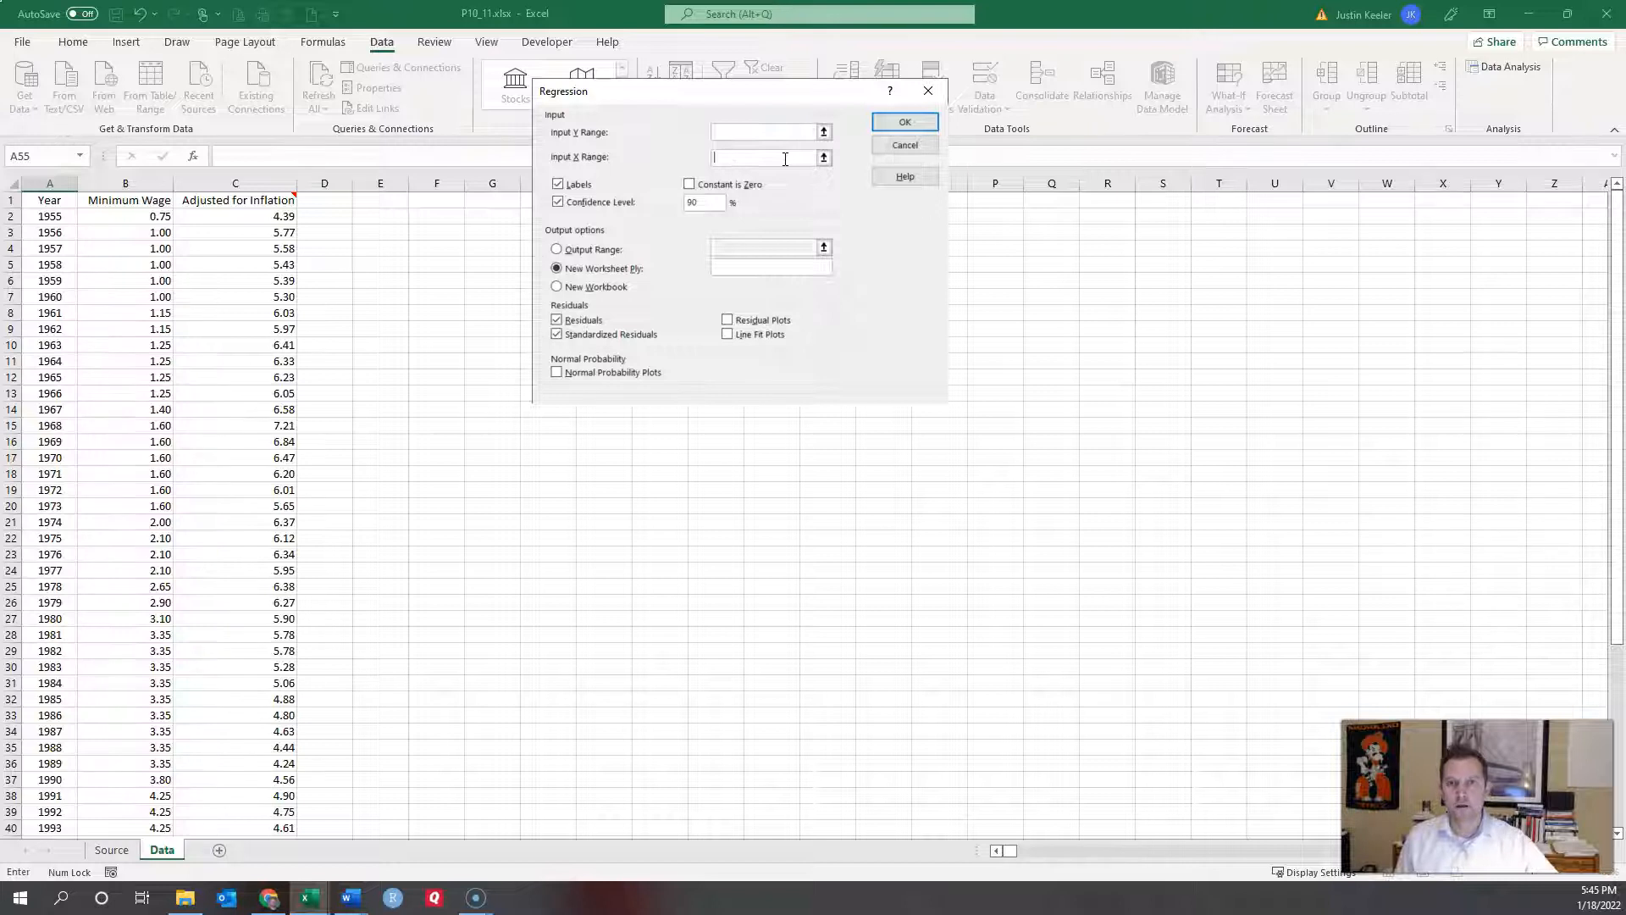
click(761, 134)
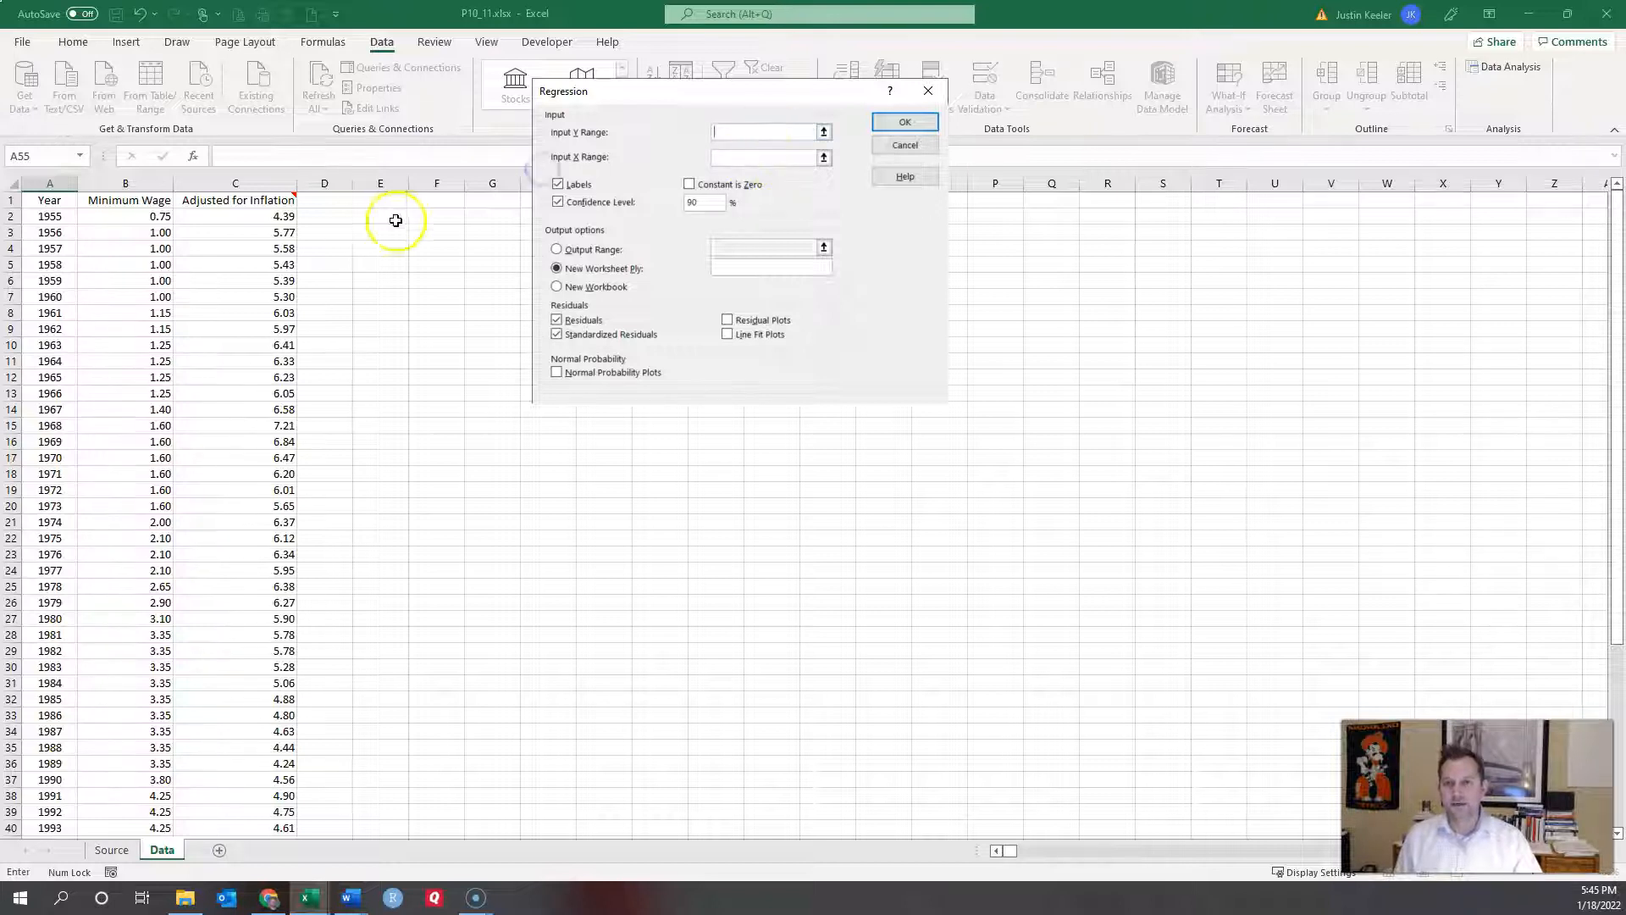
Step: Set Y to $B$1:$B$54 (Minimum Wage) and X to $A$1:$A$54 (Year), then run the regression
click(156, 203)
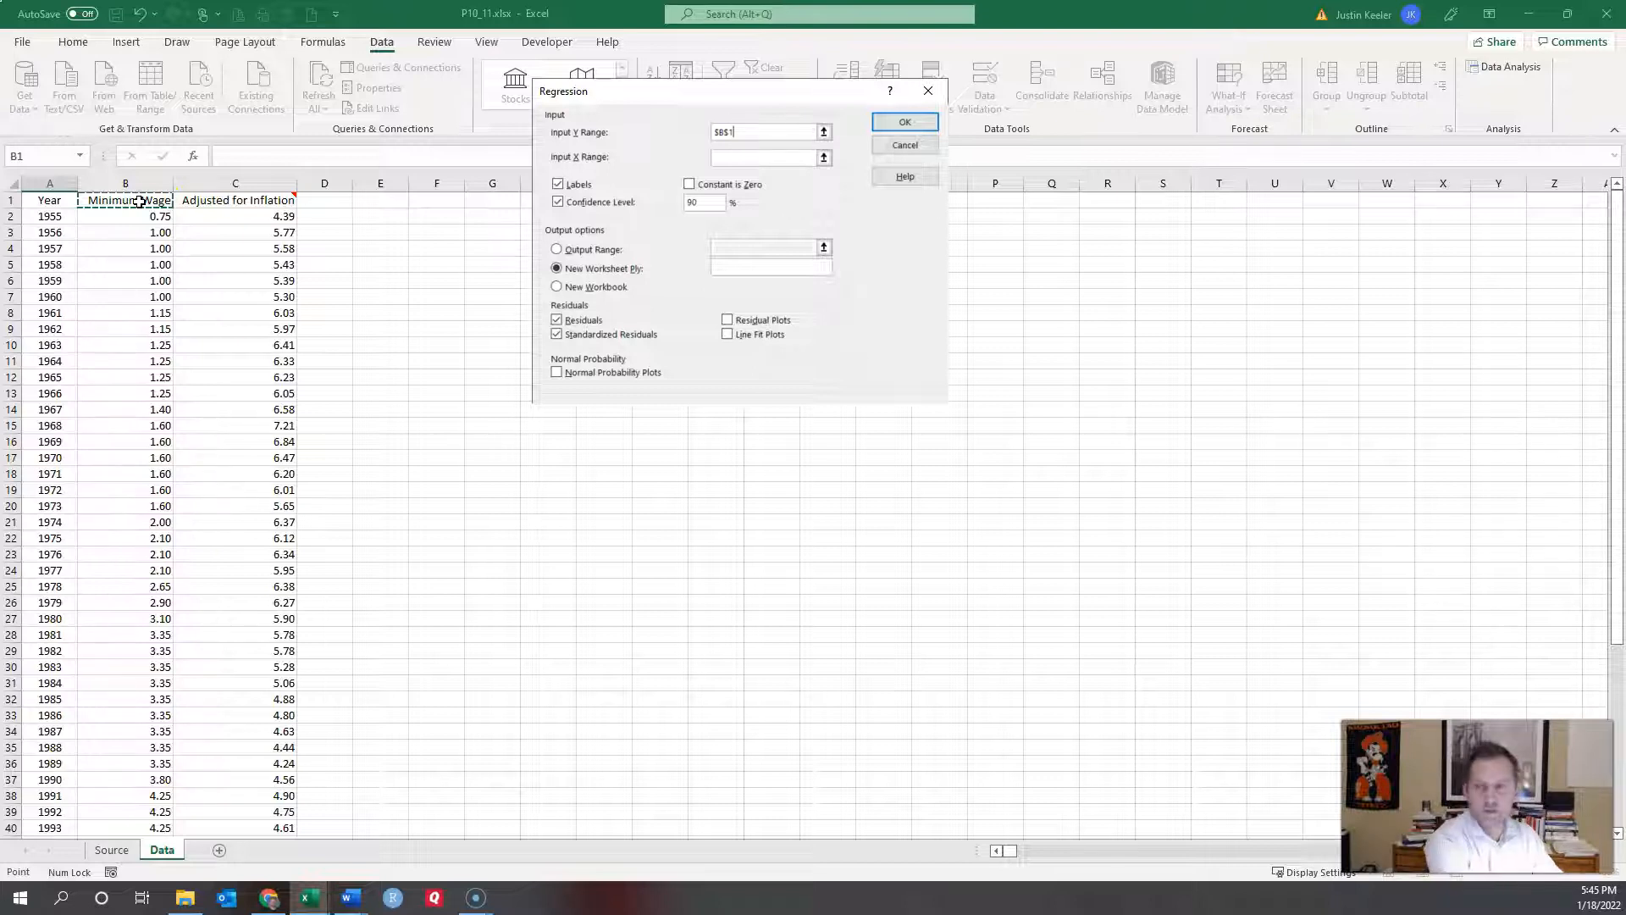
key(ctrl+shift+Down)
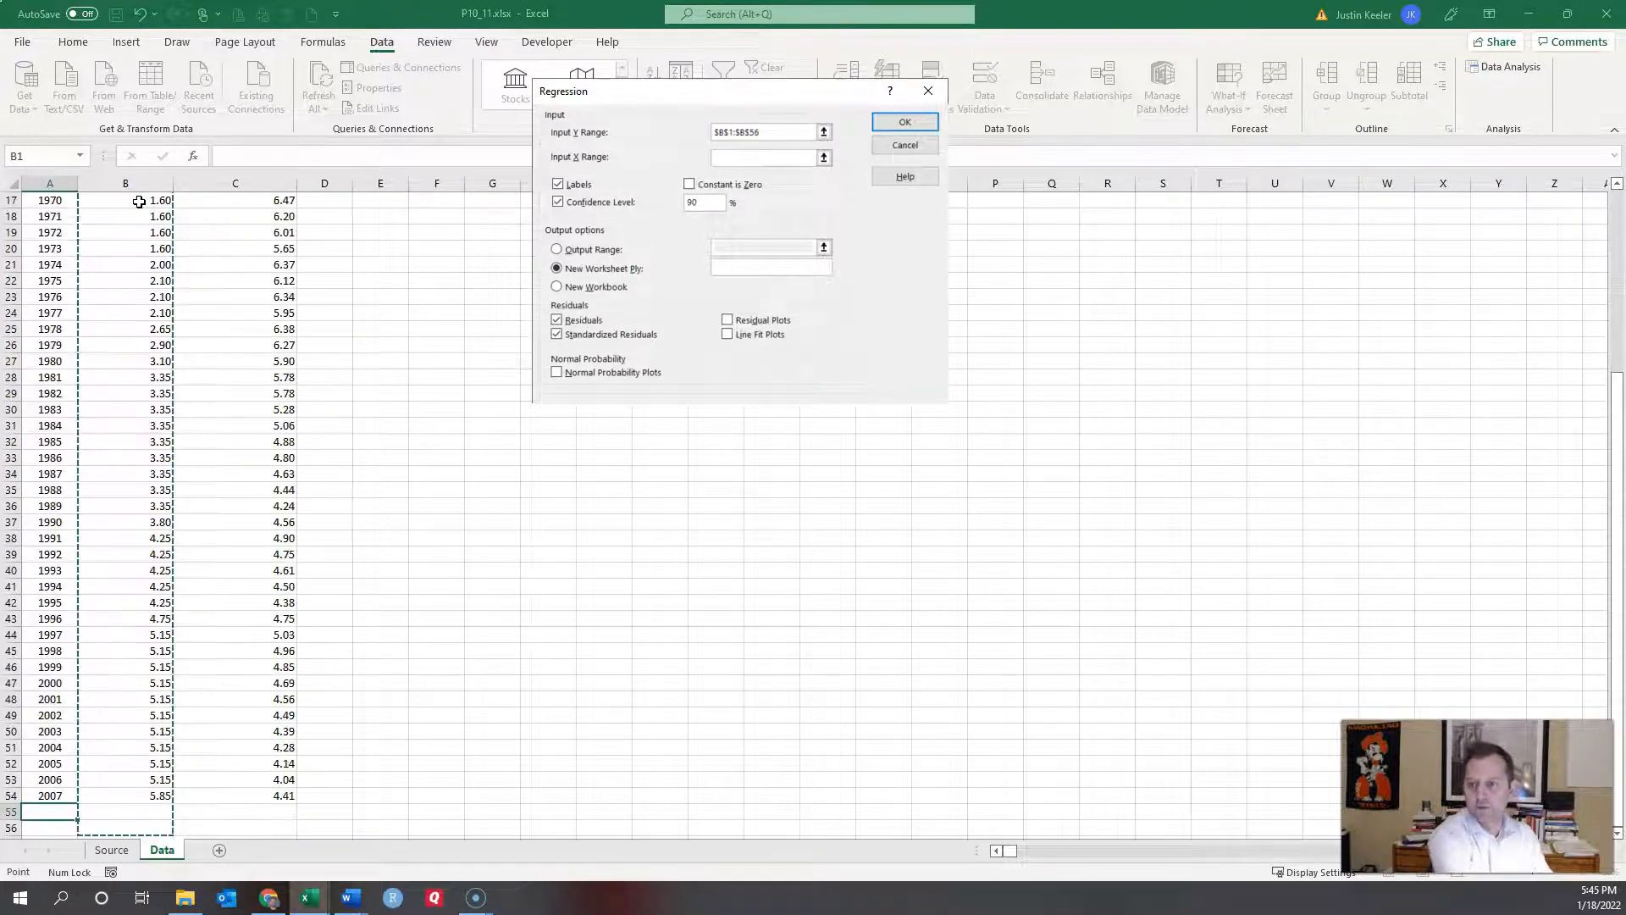
key(shift+Up)
key(shift+Up)
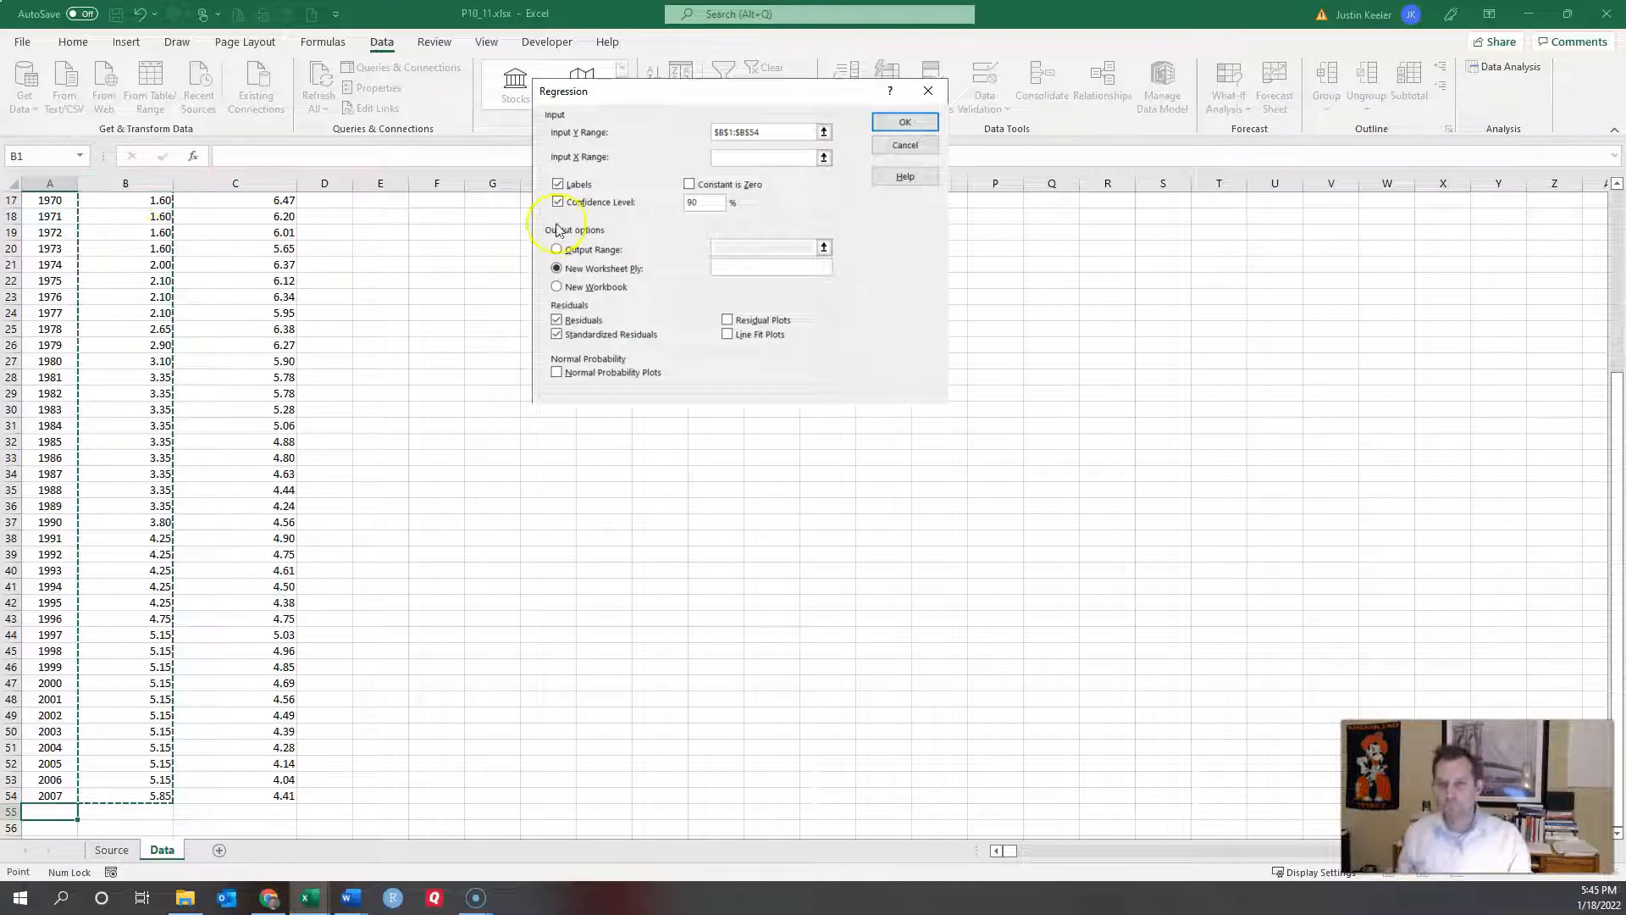
click(762, 158)
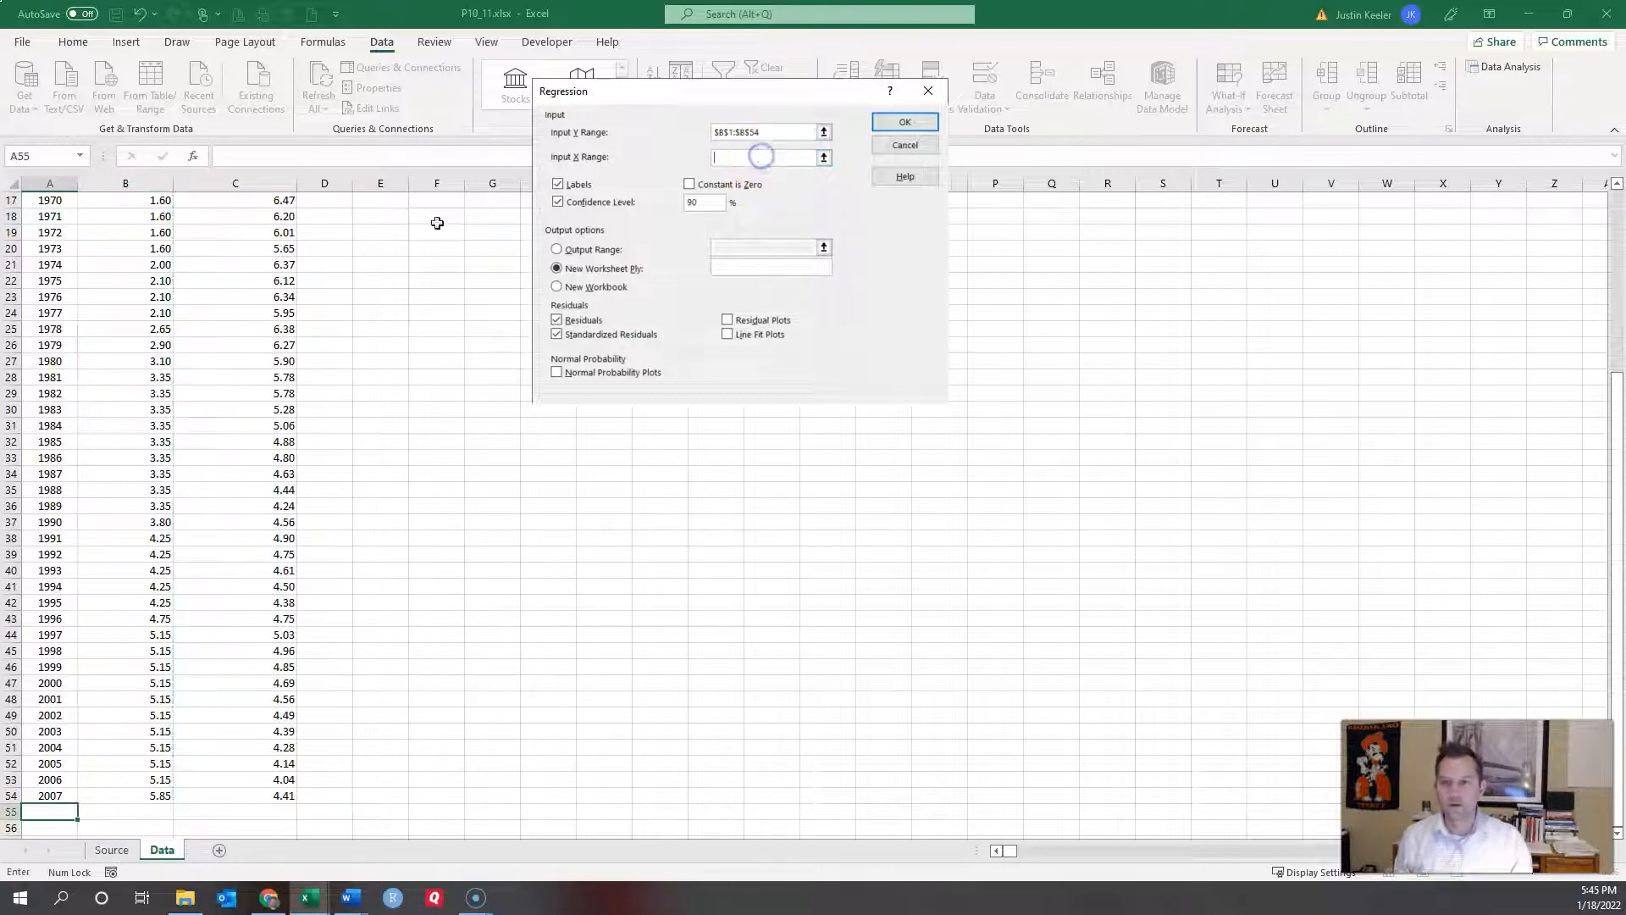
scroll(381, 371, up, 5)
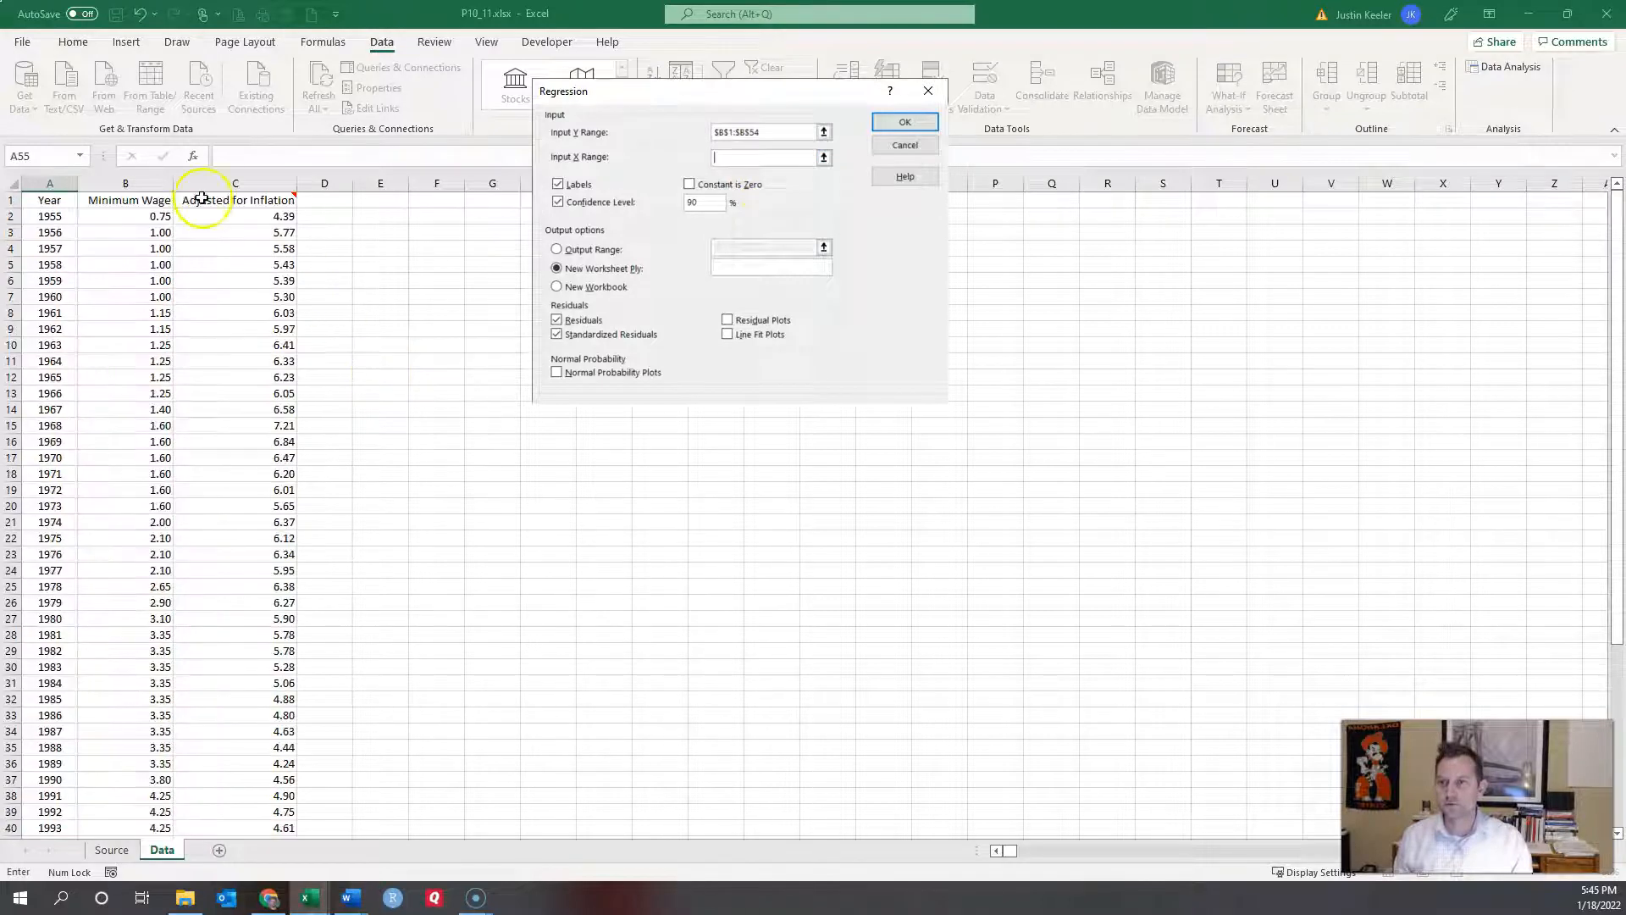
click(50, 204)
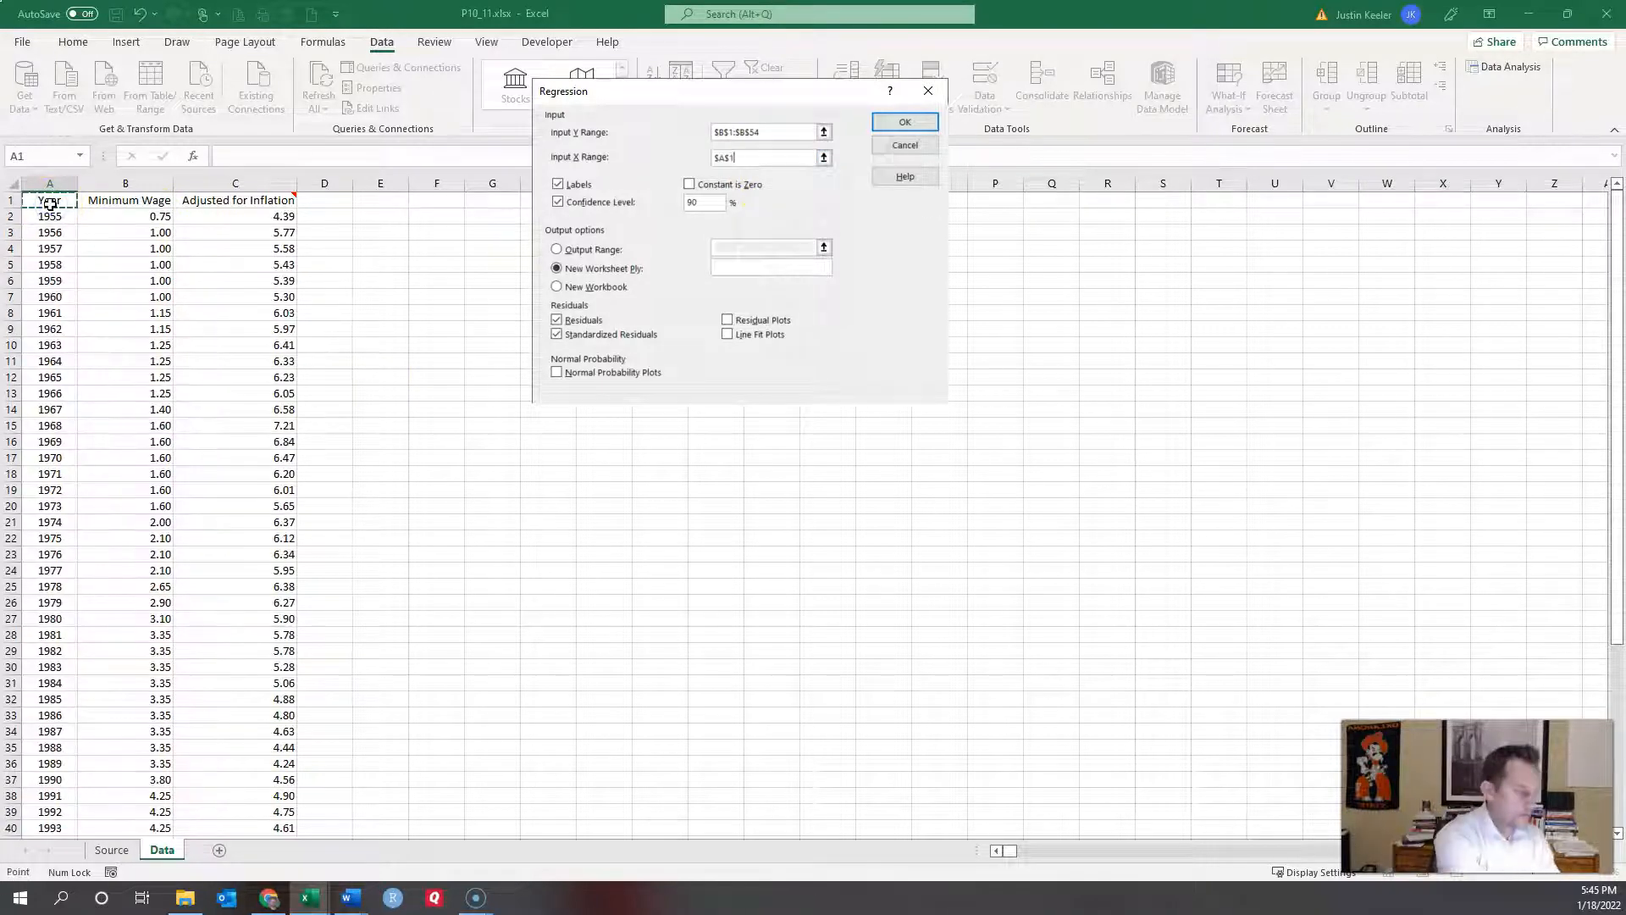
key(ctrl+shift+Down)
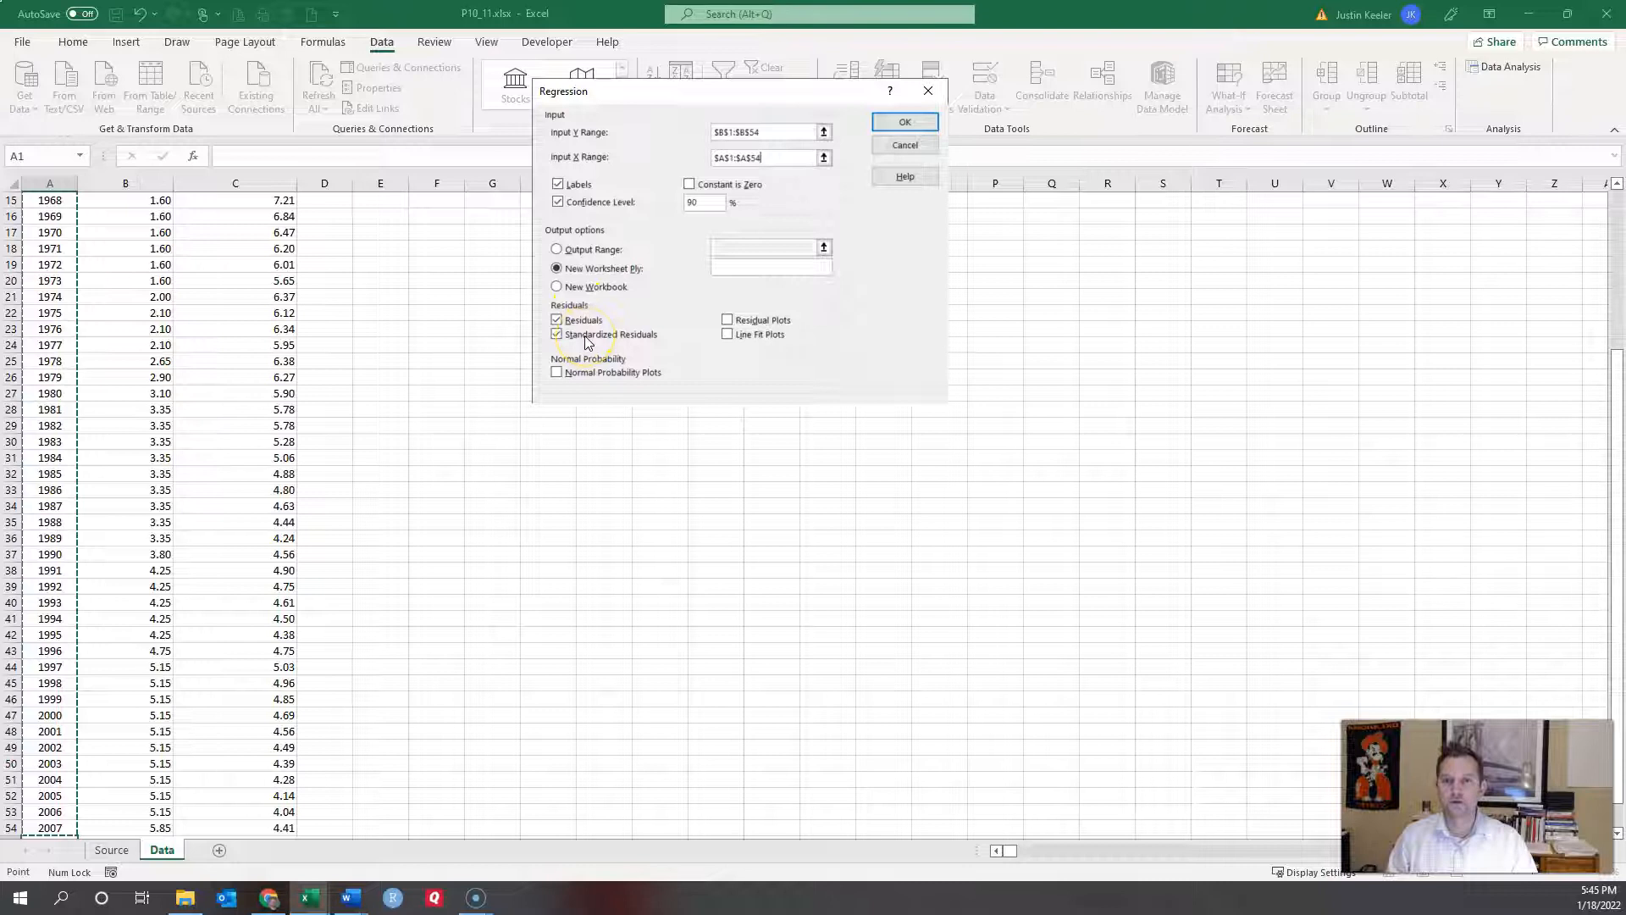
click(898, 123)
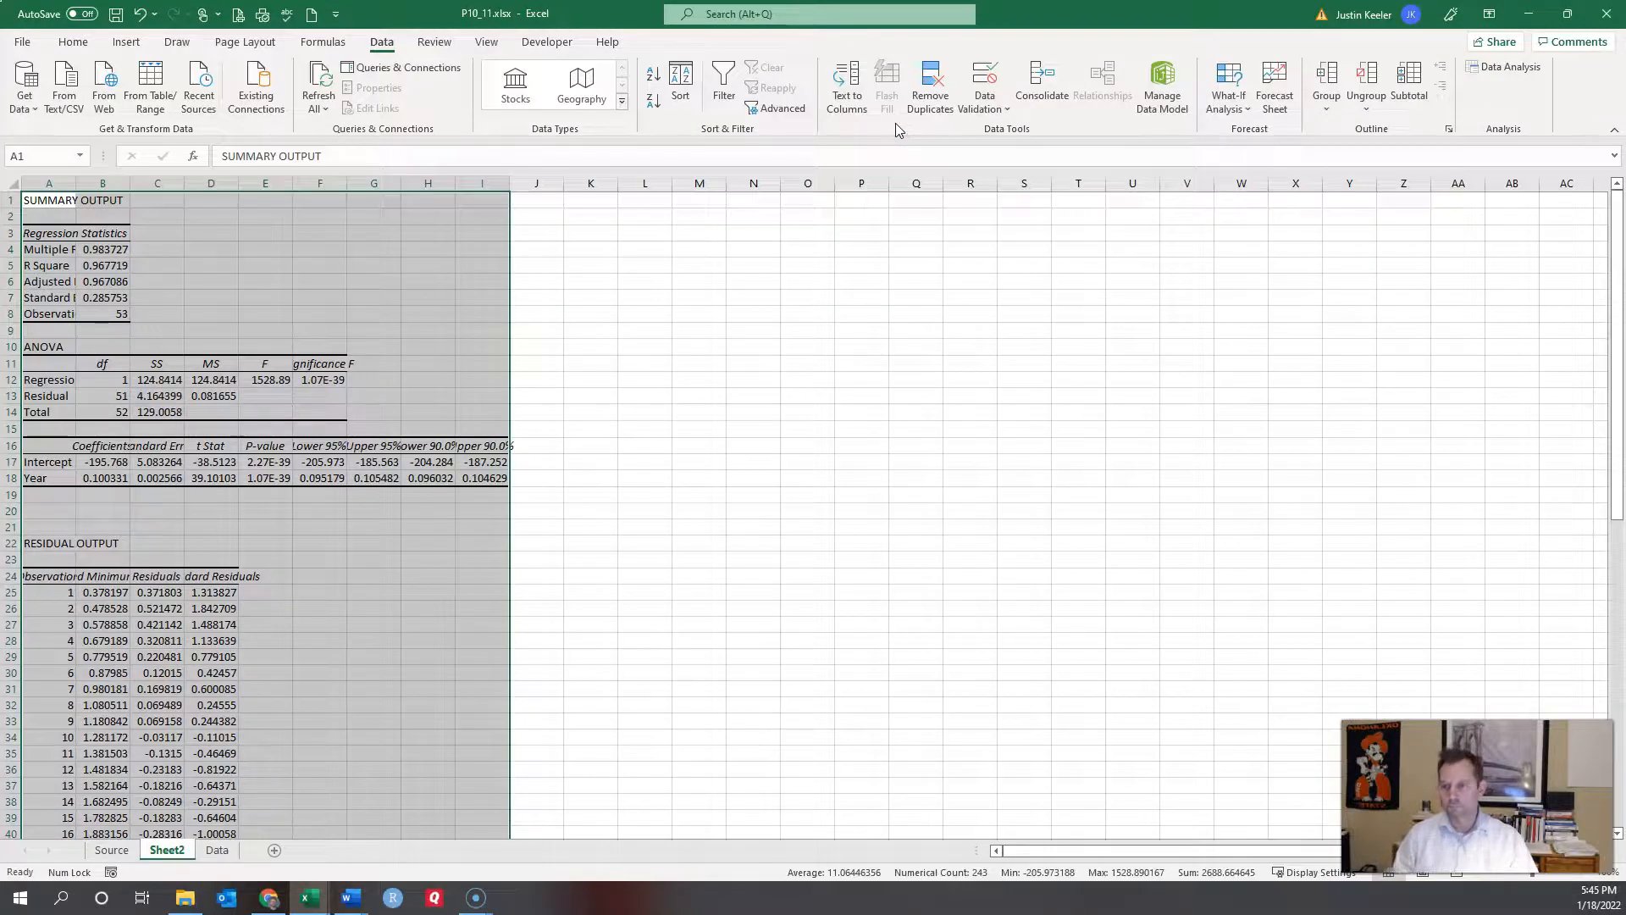
Step: AutoFit columns A through I of the output, then check the Year coefficient 0.100330592
right_click(51, 185)
key(Escape)
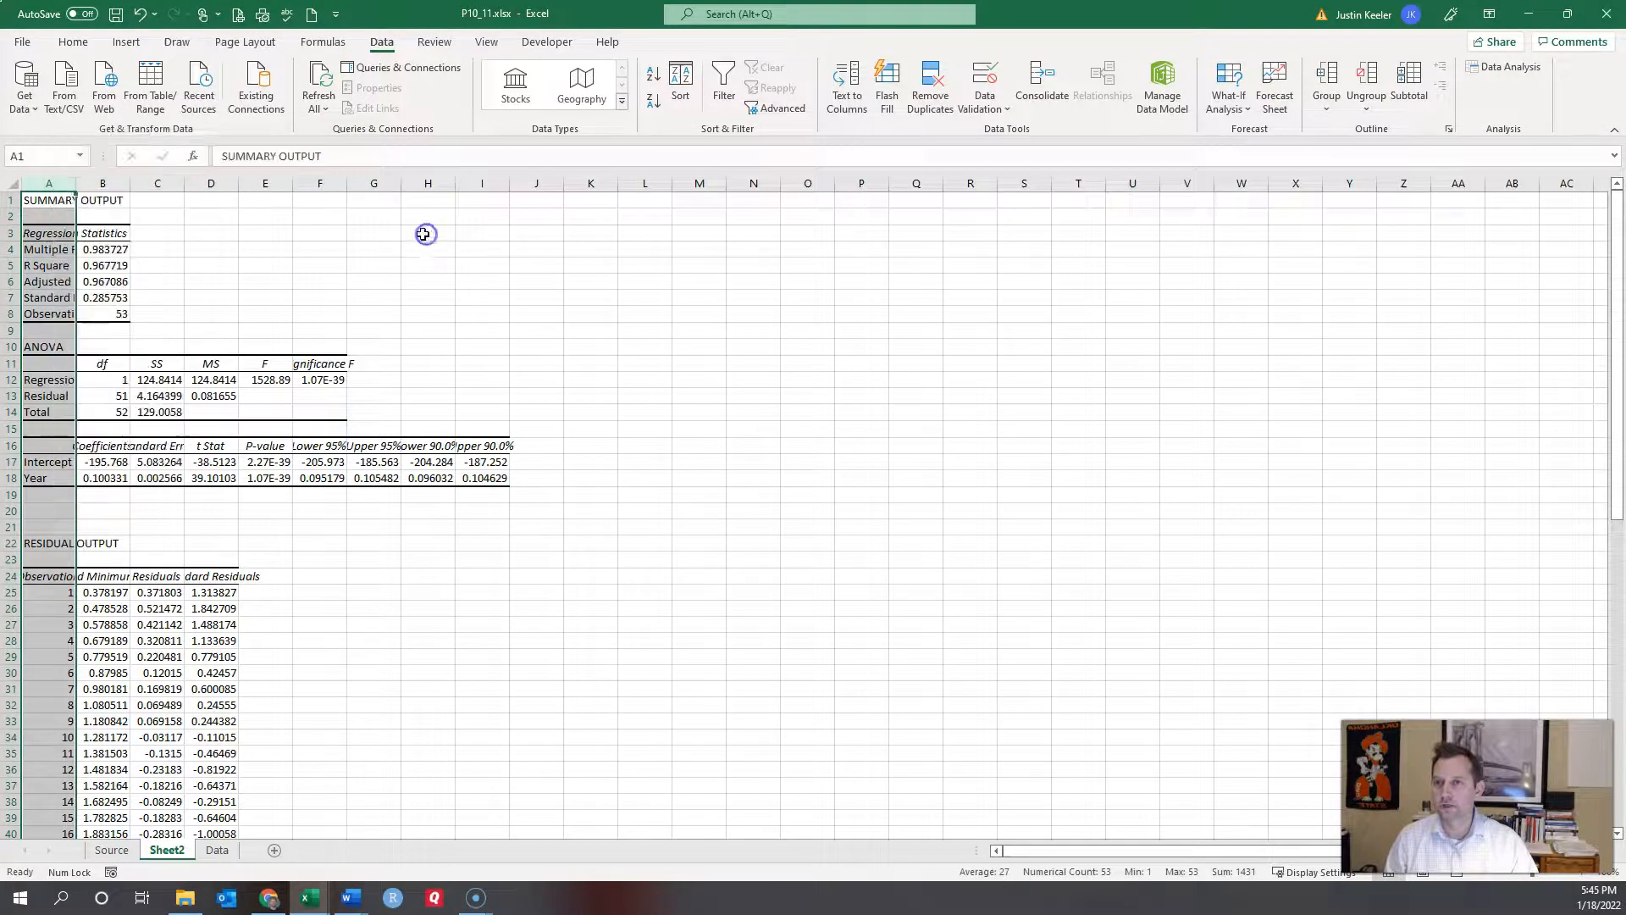
double_click(69, 183)
drag(69, 183, 549, 207)
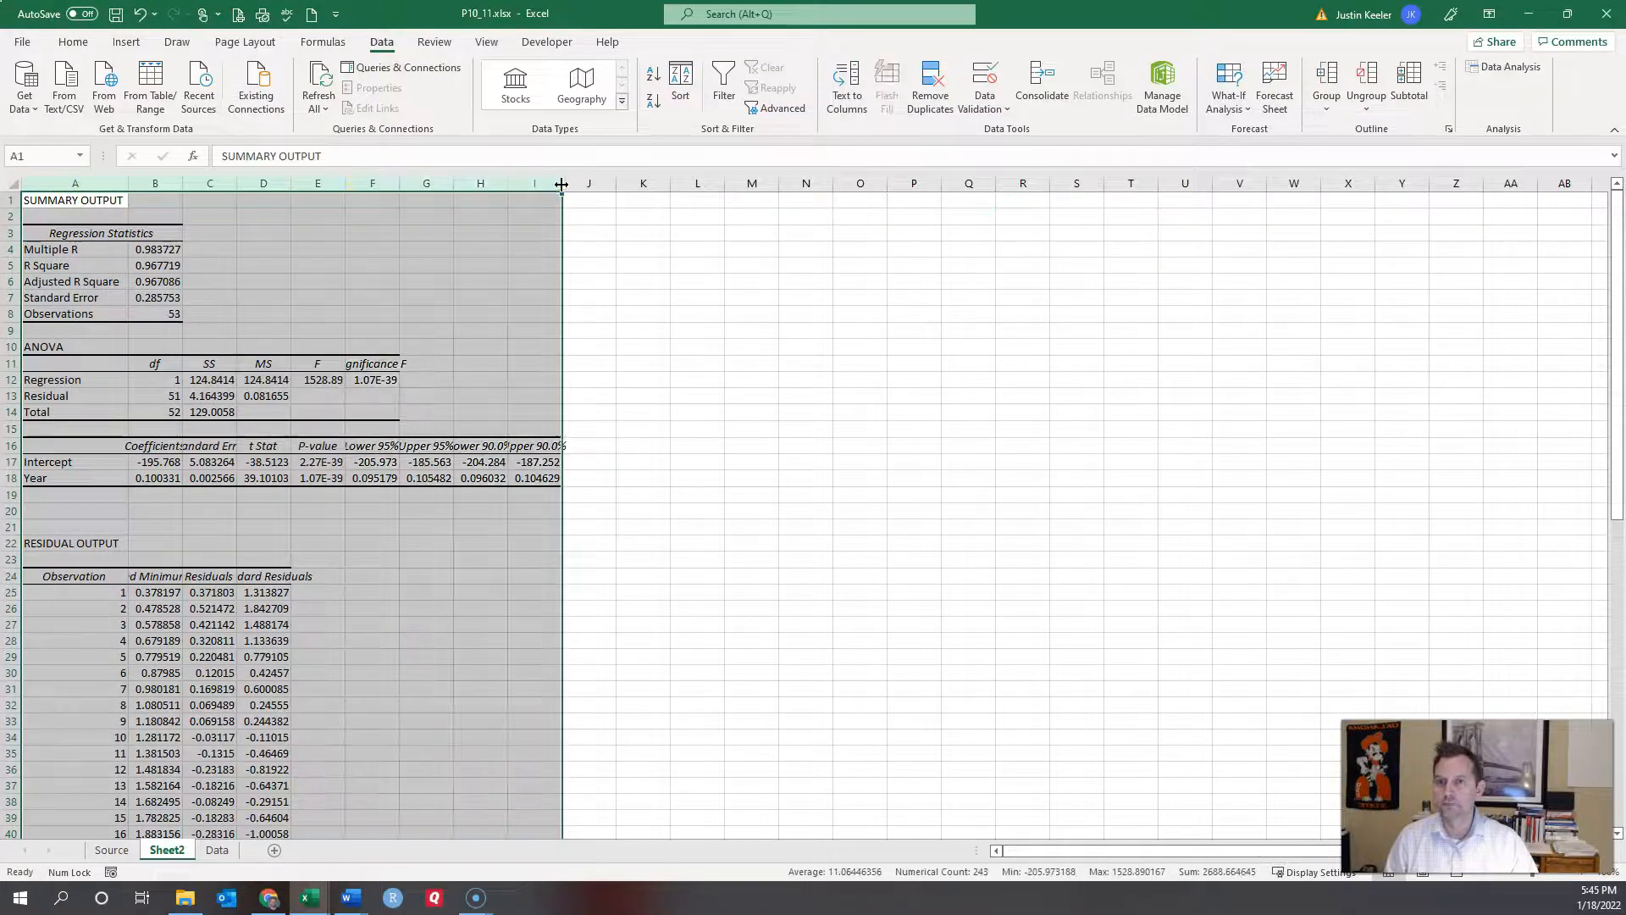
double_click(562, 183)
click(555, 296)
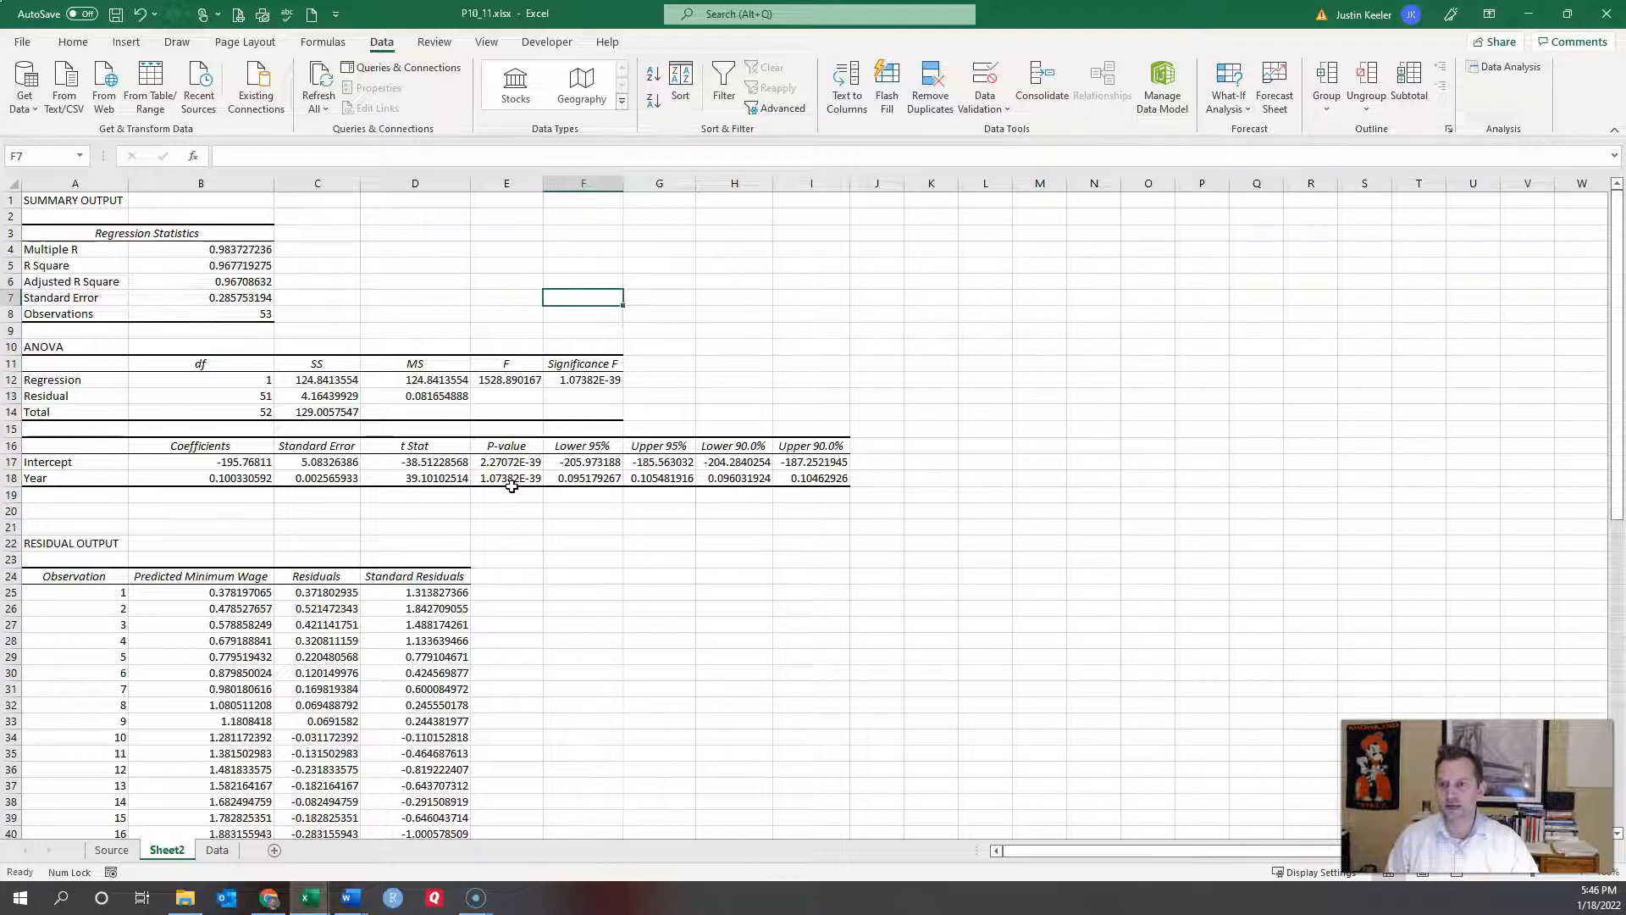
click(227, 479)
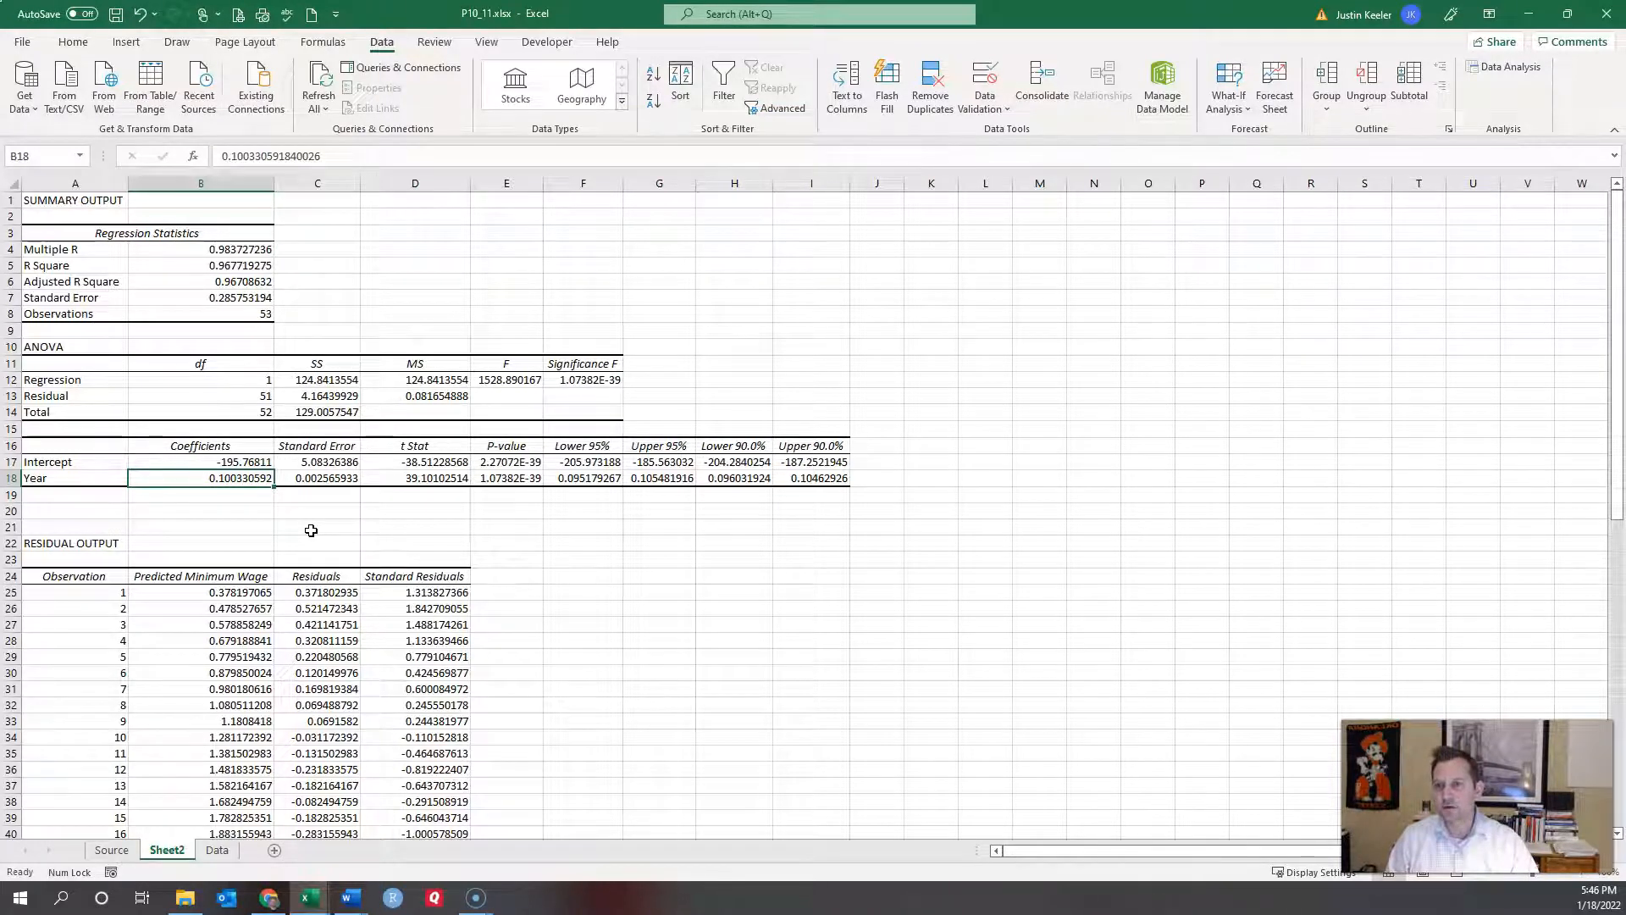
click(221, 476)
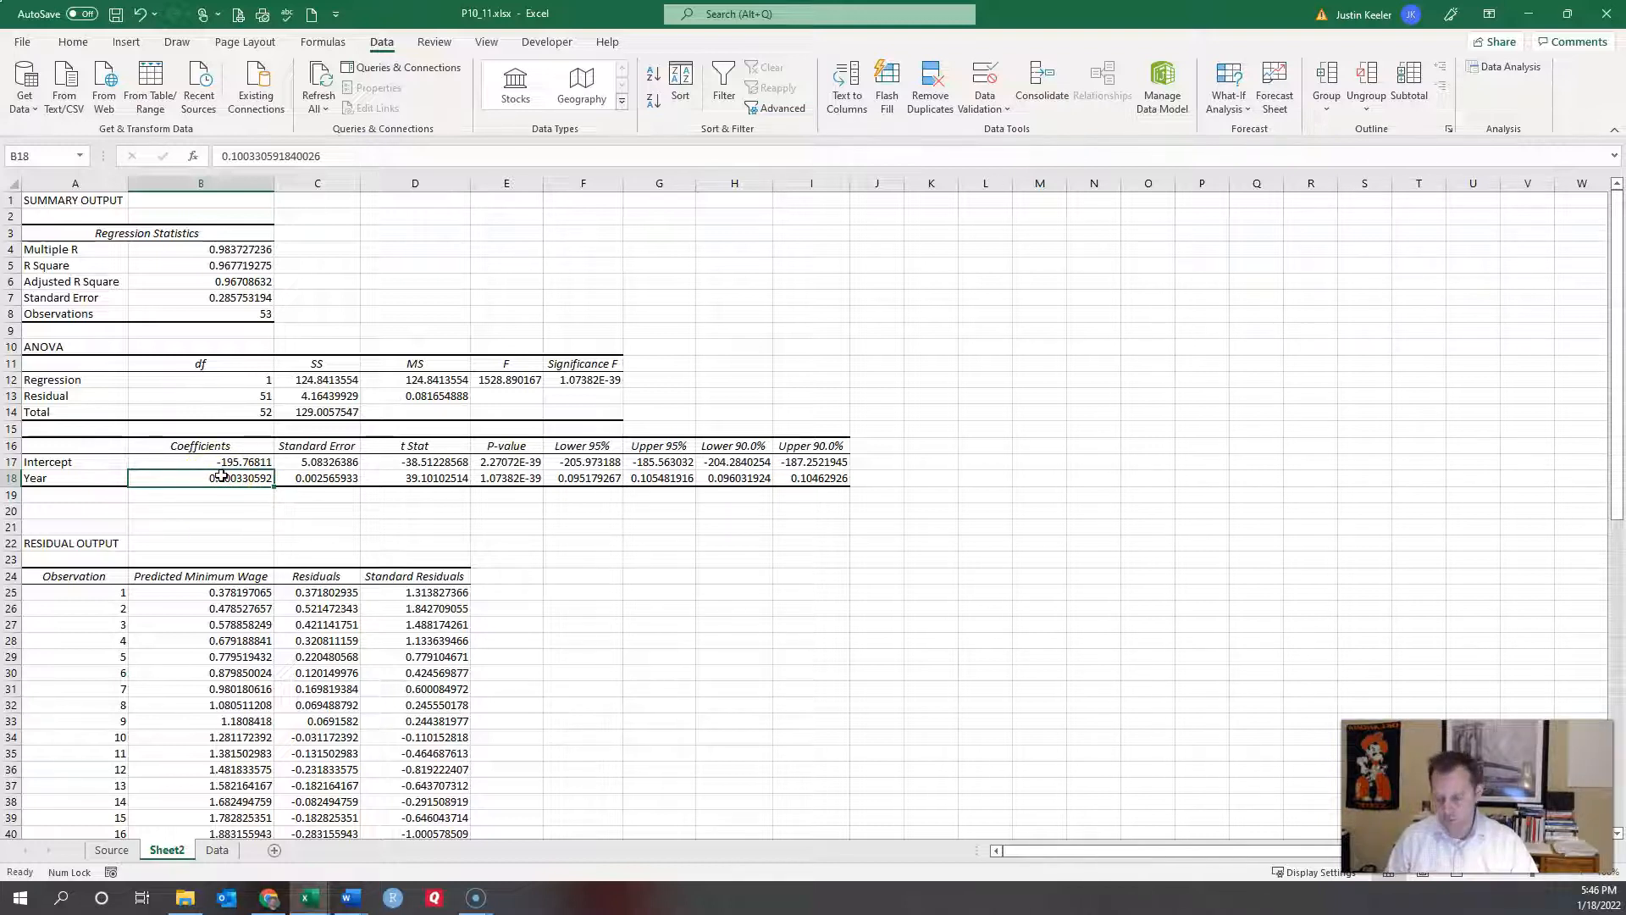
Step: Glance at the Source and Data sheets, then select the predicted values and residuals B24:C77 on Sheet2
click(112, 850)
click(169, 850)
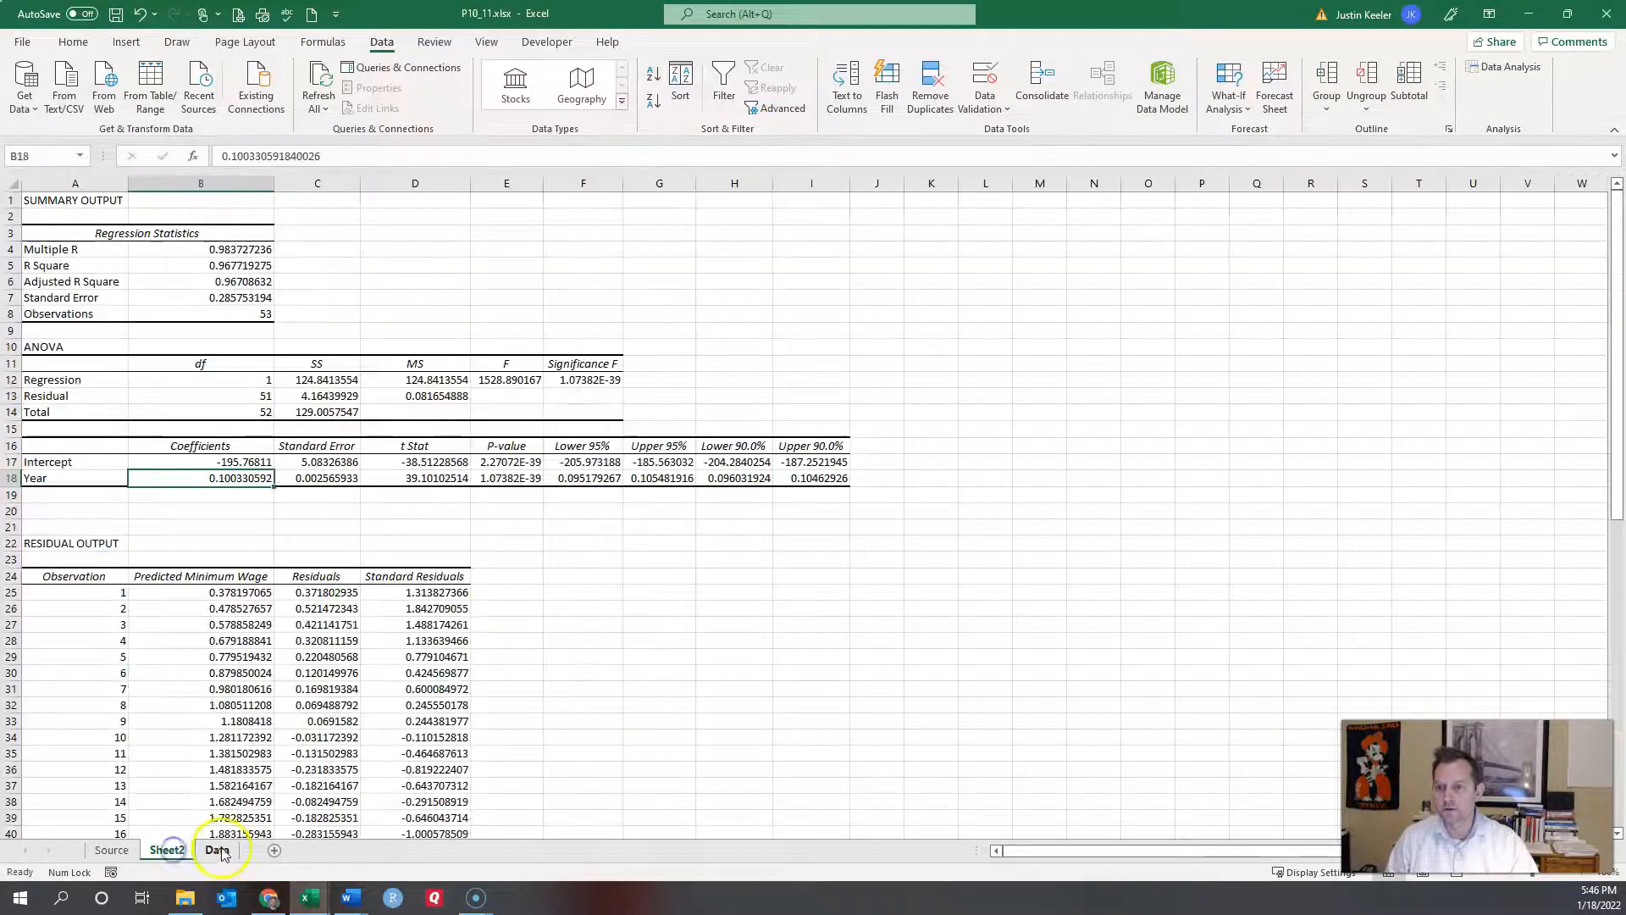
click(217, 850)
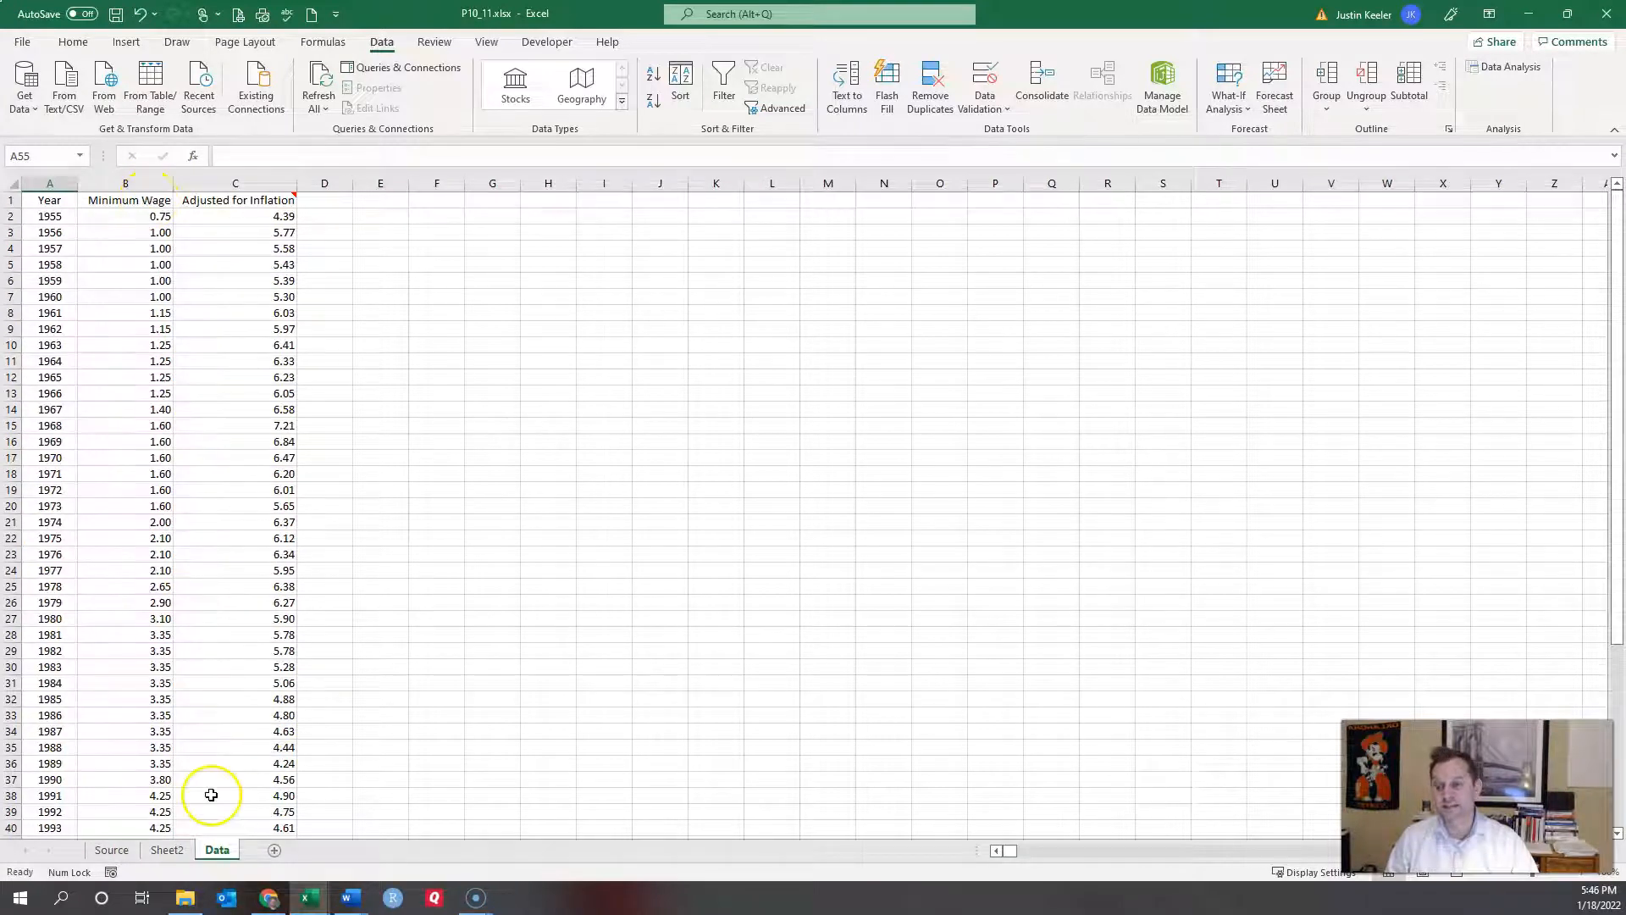
click(167, 854)
click(226, 480)
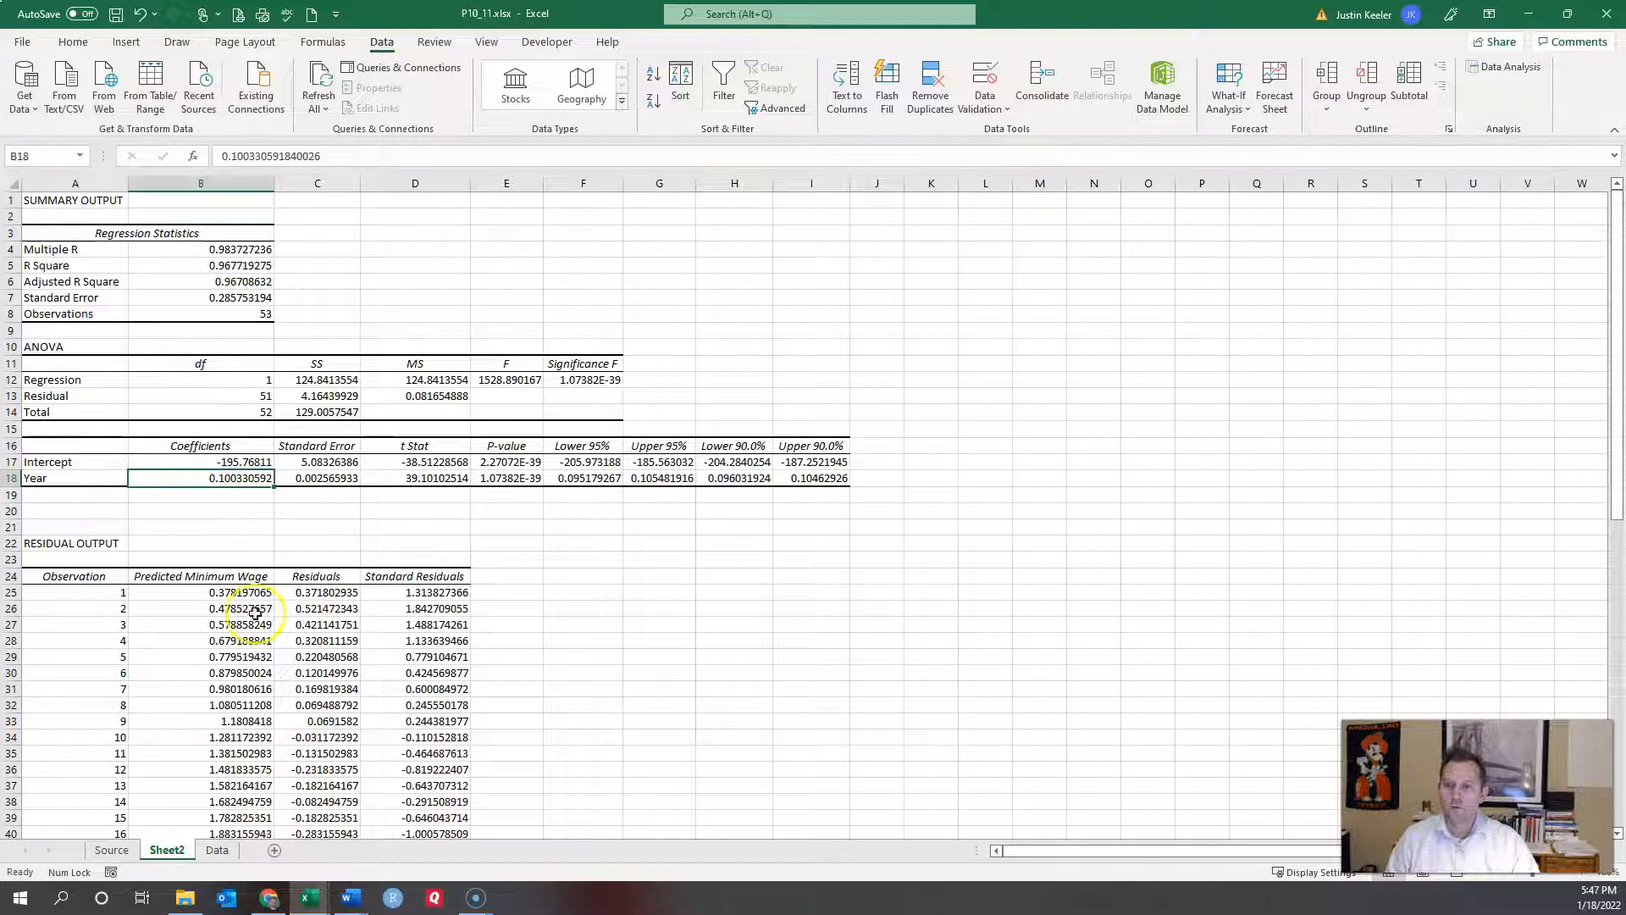
scroll(262, 623, down, 2)
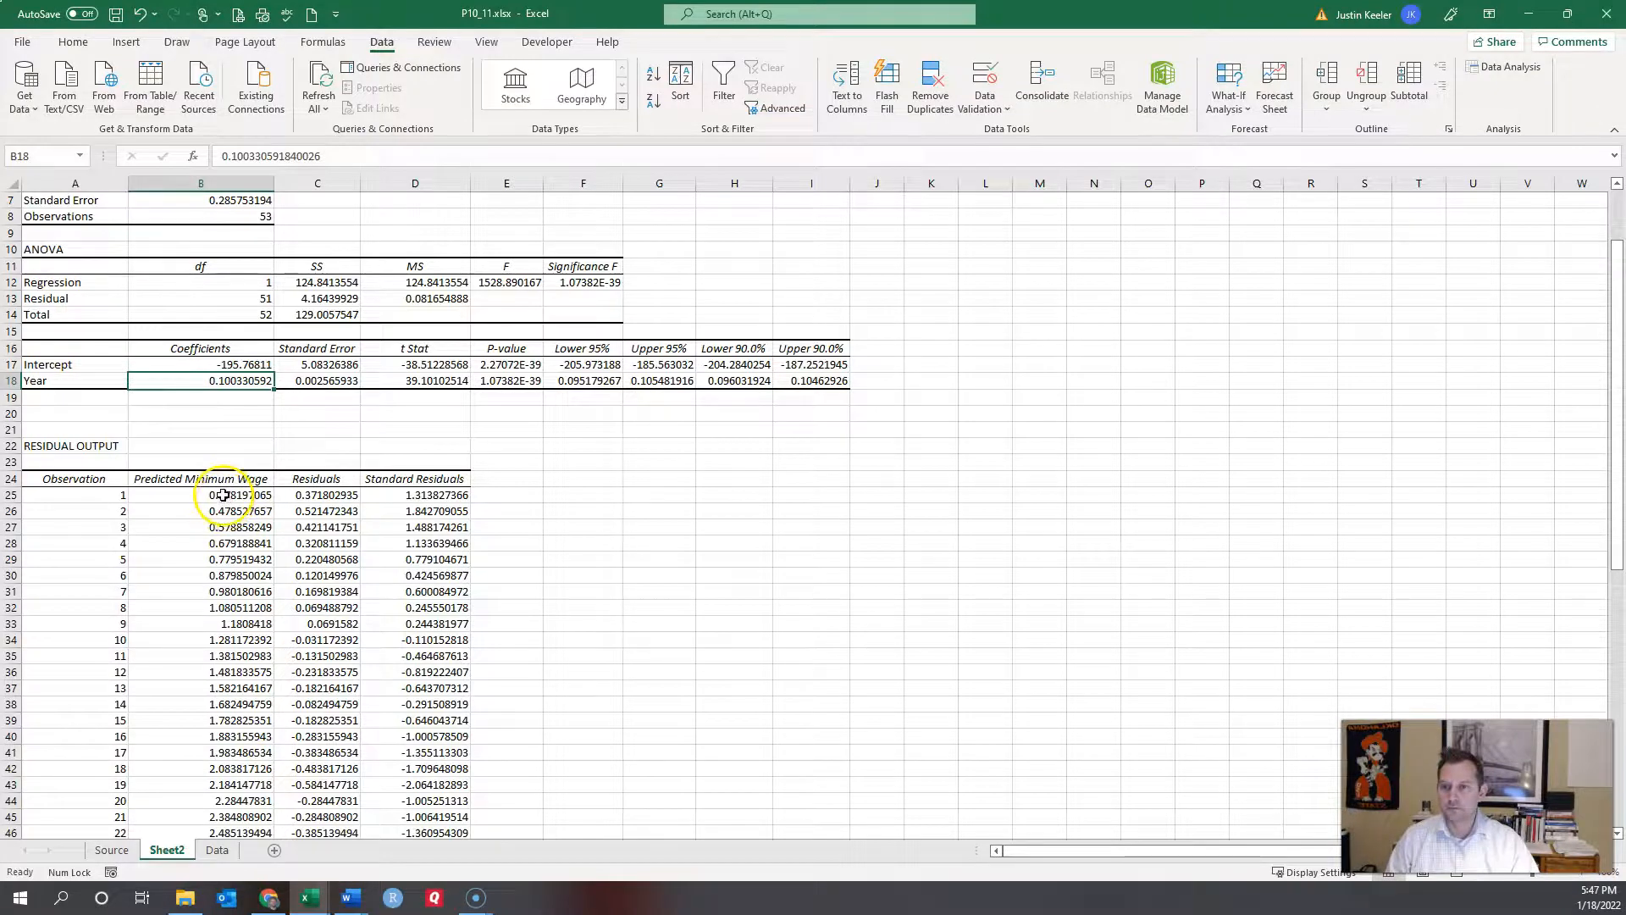
drag(222, 479, 330, 809)
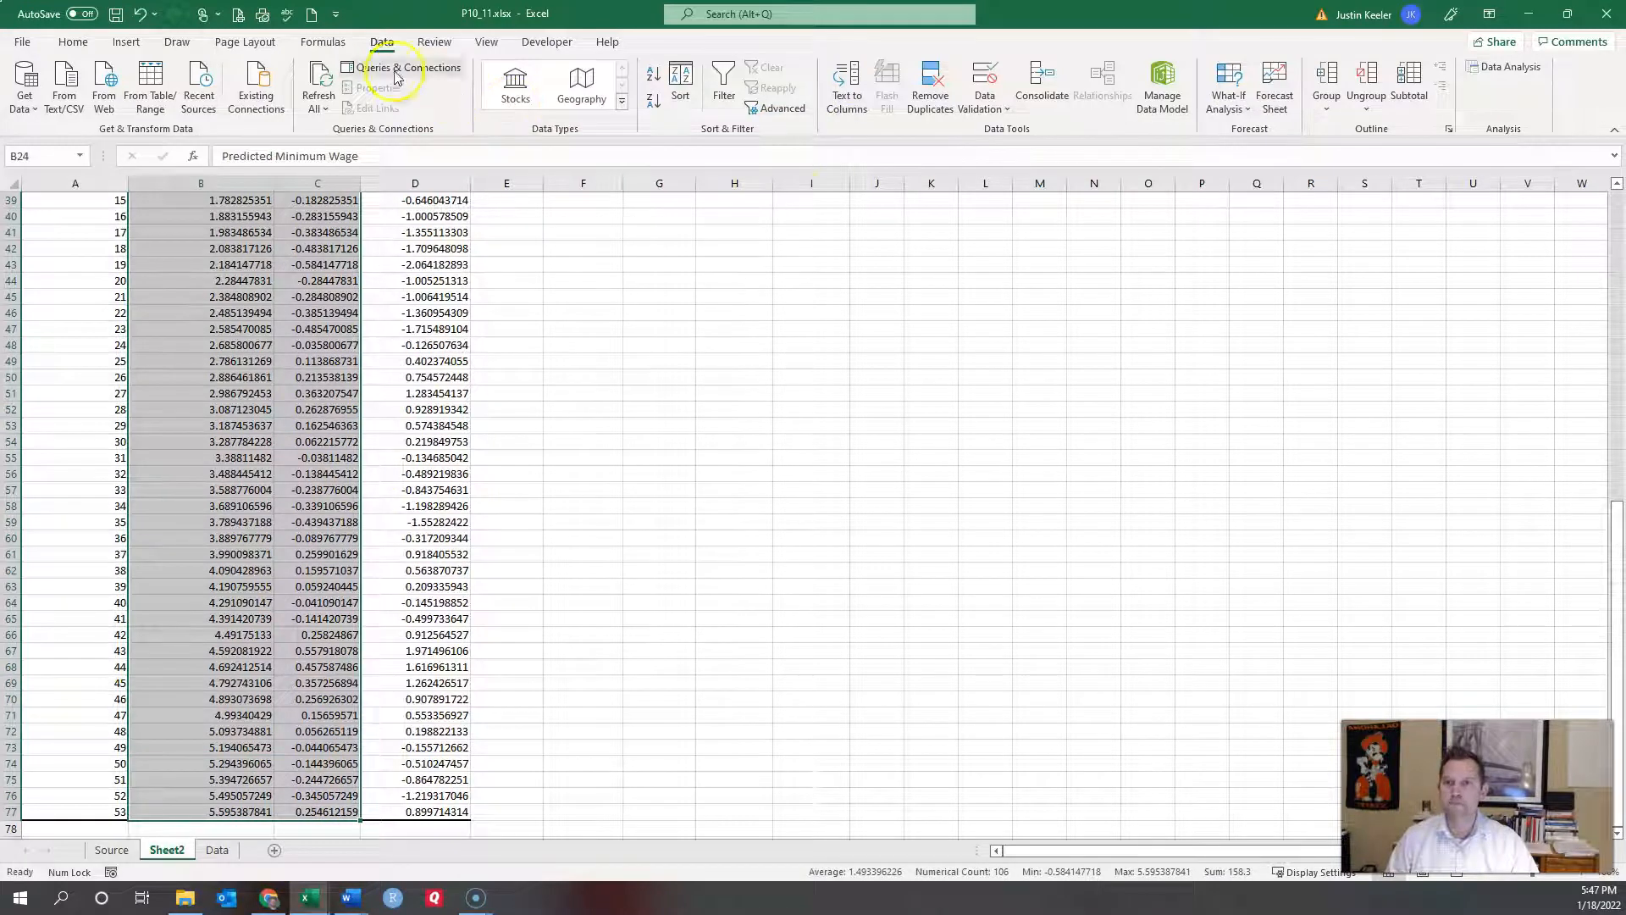
click(127, 44)
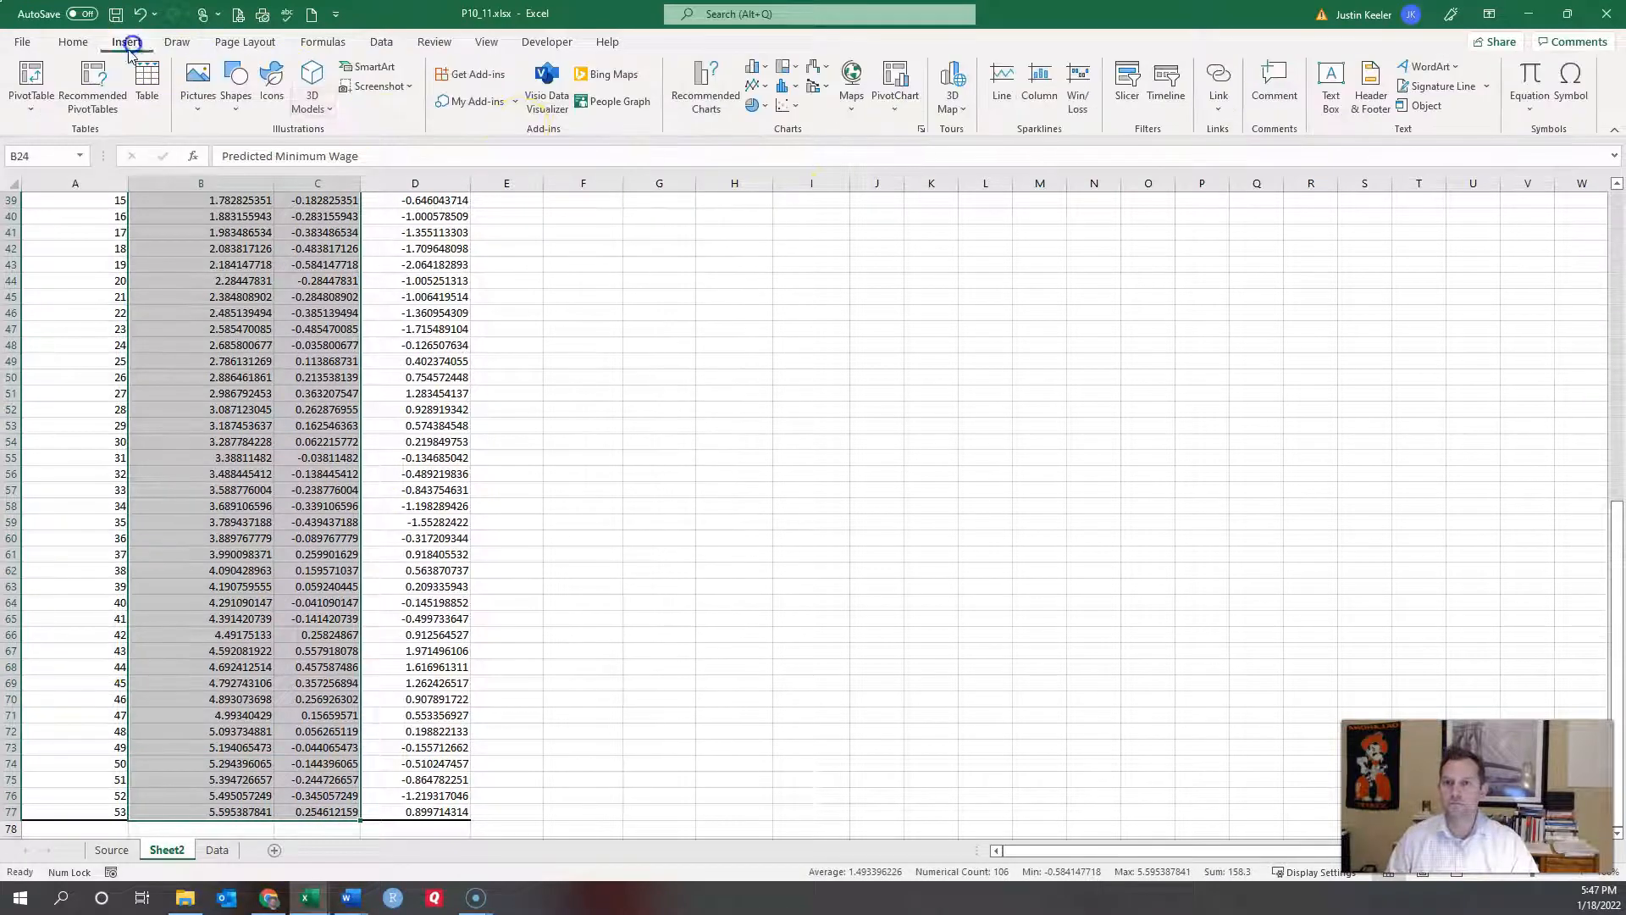
click(791, 109)
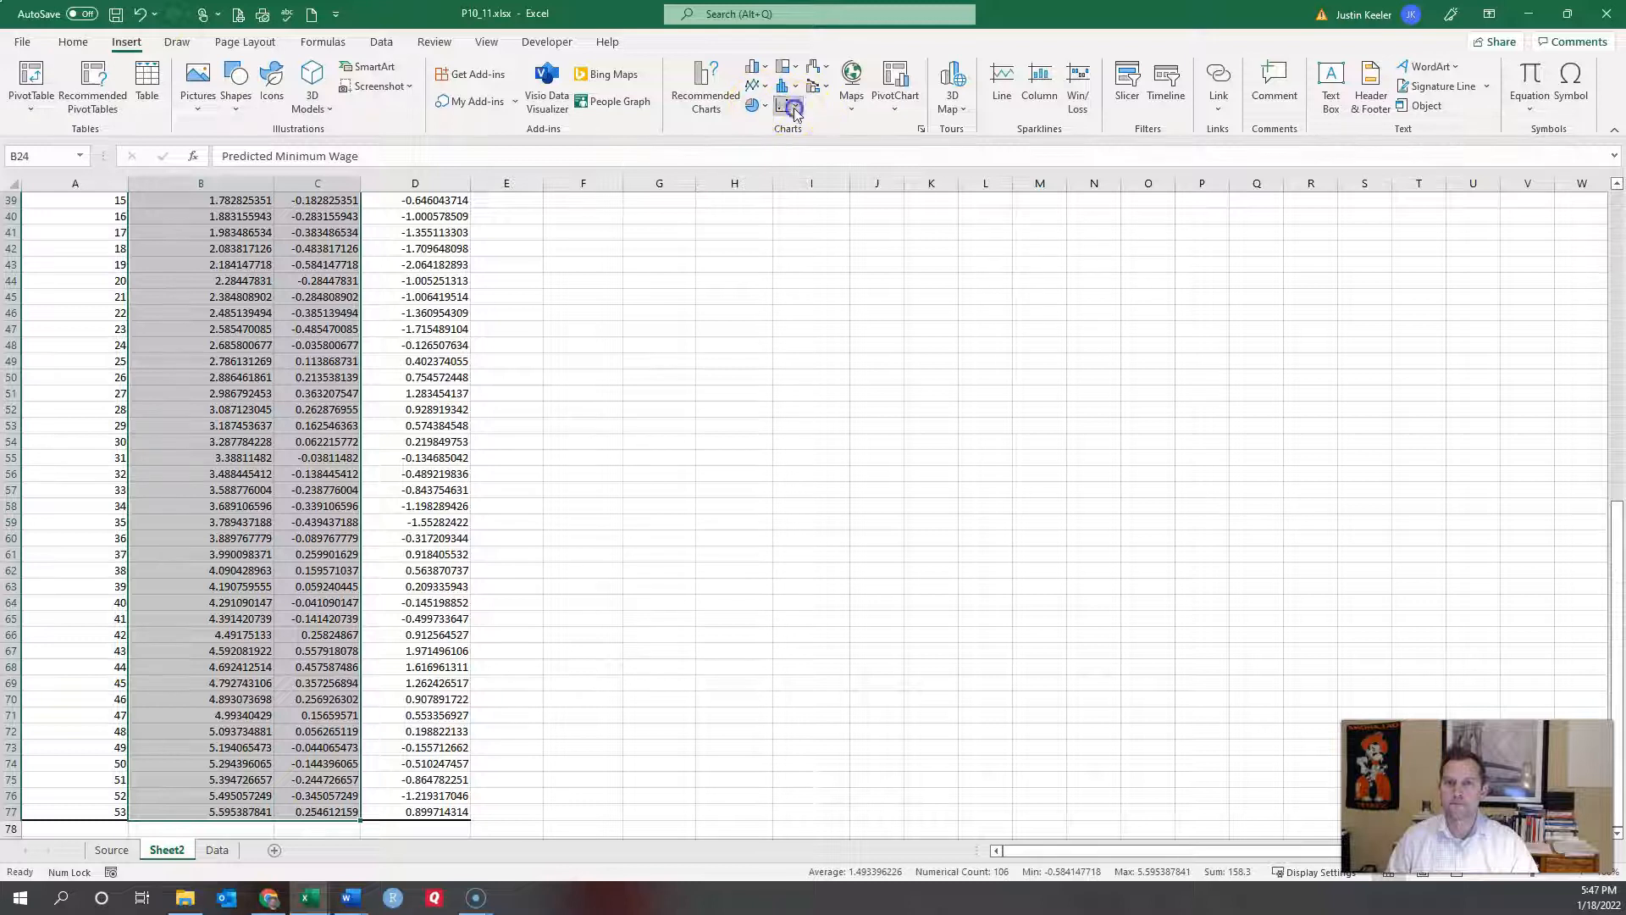
click(801, 169)
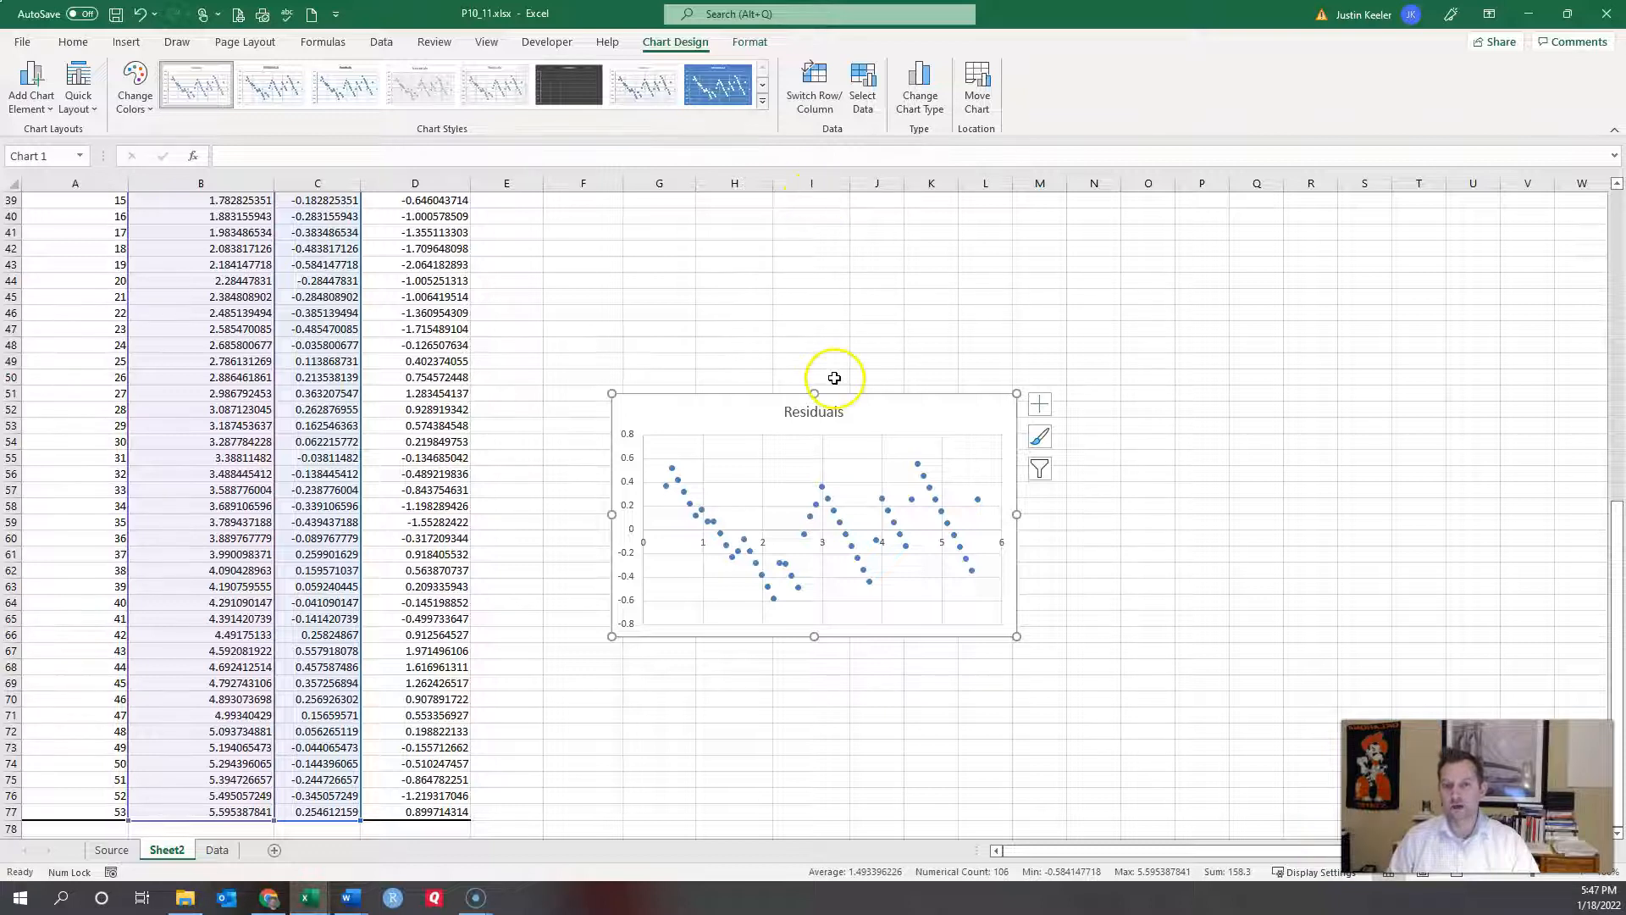
scroll(609, 303, up, 13)
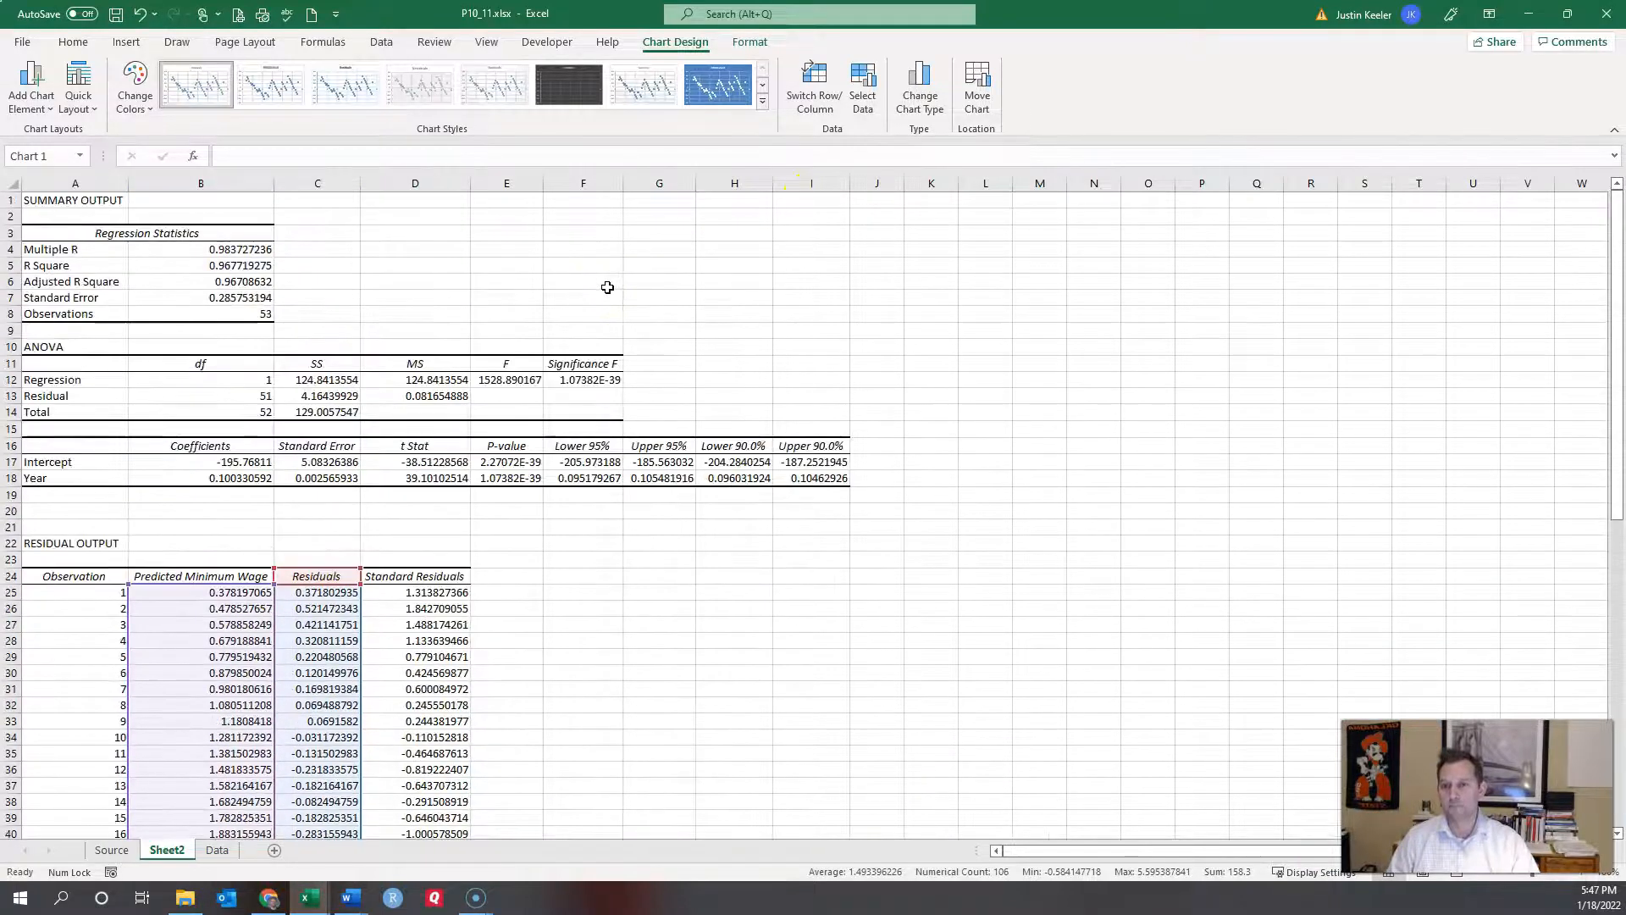
click(622, 576)
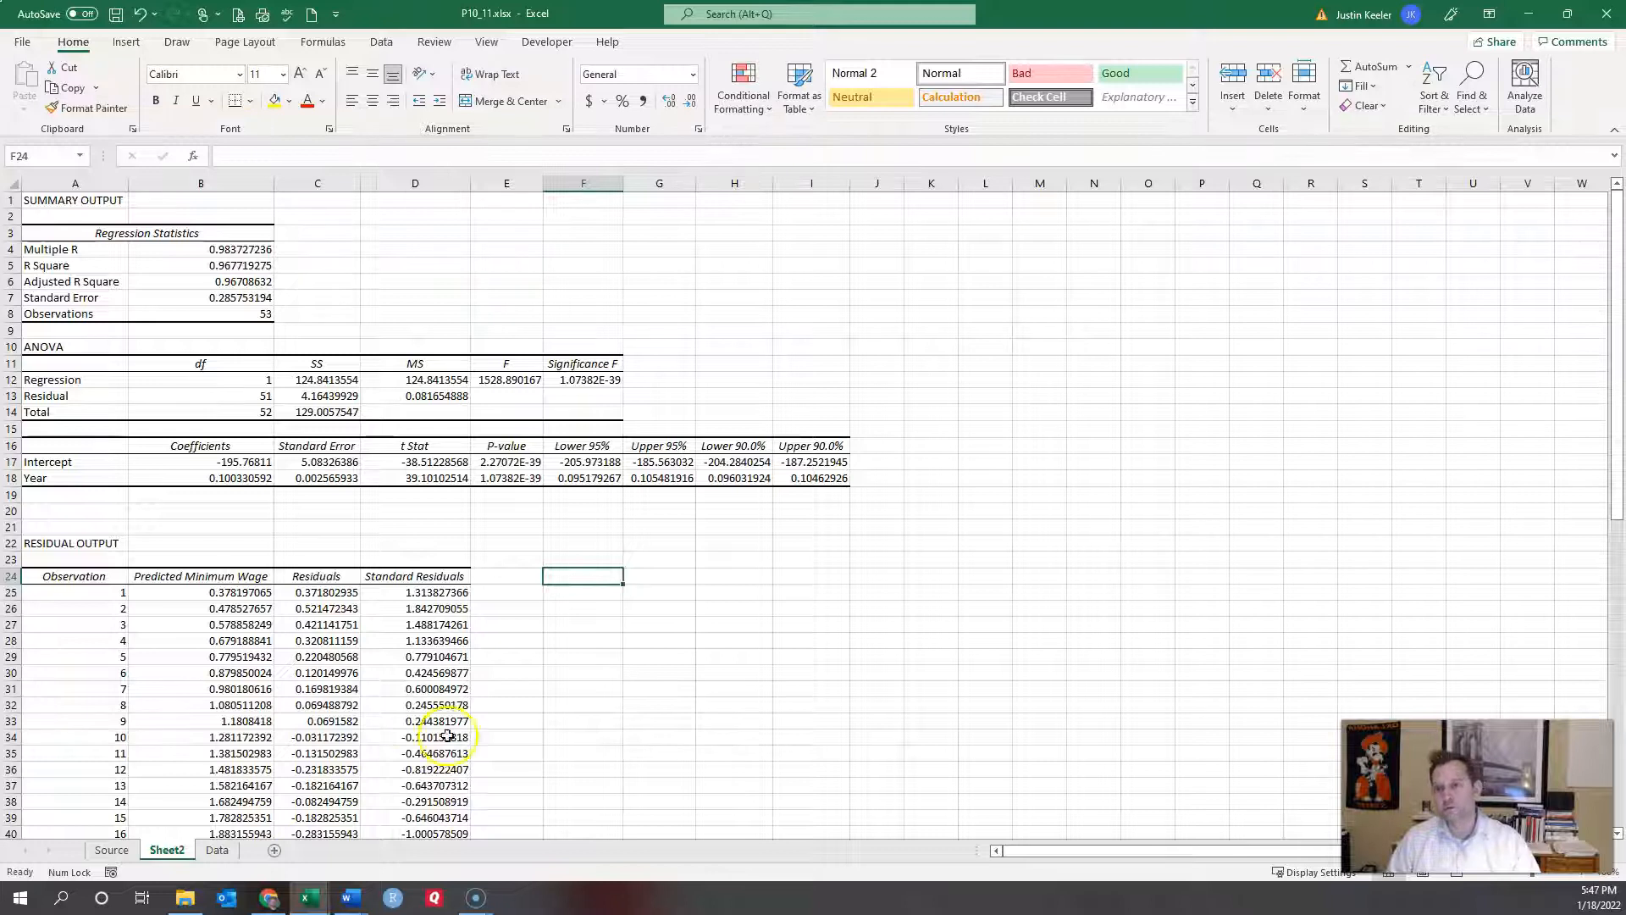
Step: Copy the Data sheet through Move or Copy with Create a copy ticked, producing Data (2)
click(222, 850)
right_click(220, 851)
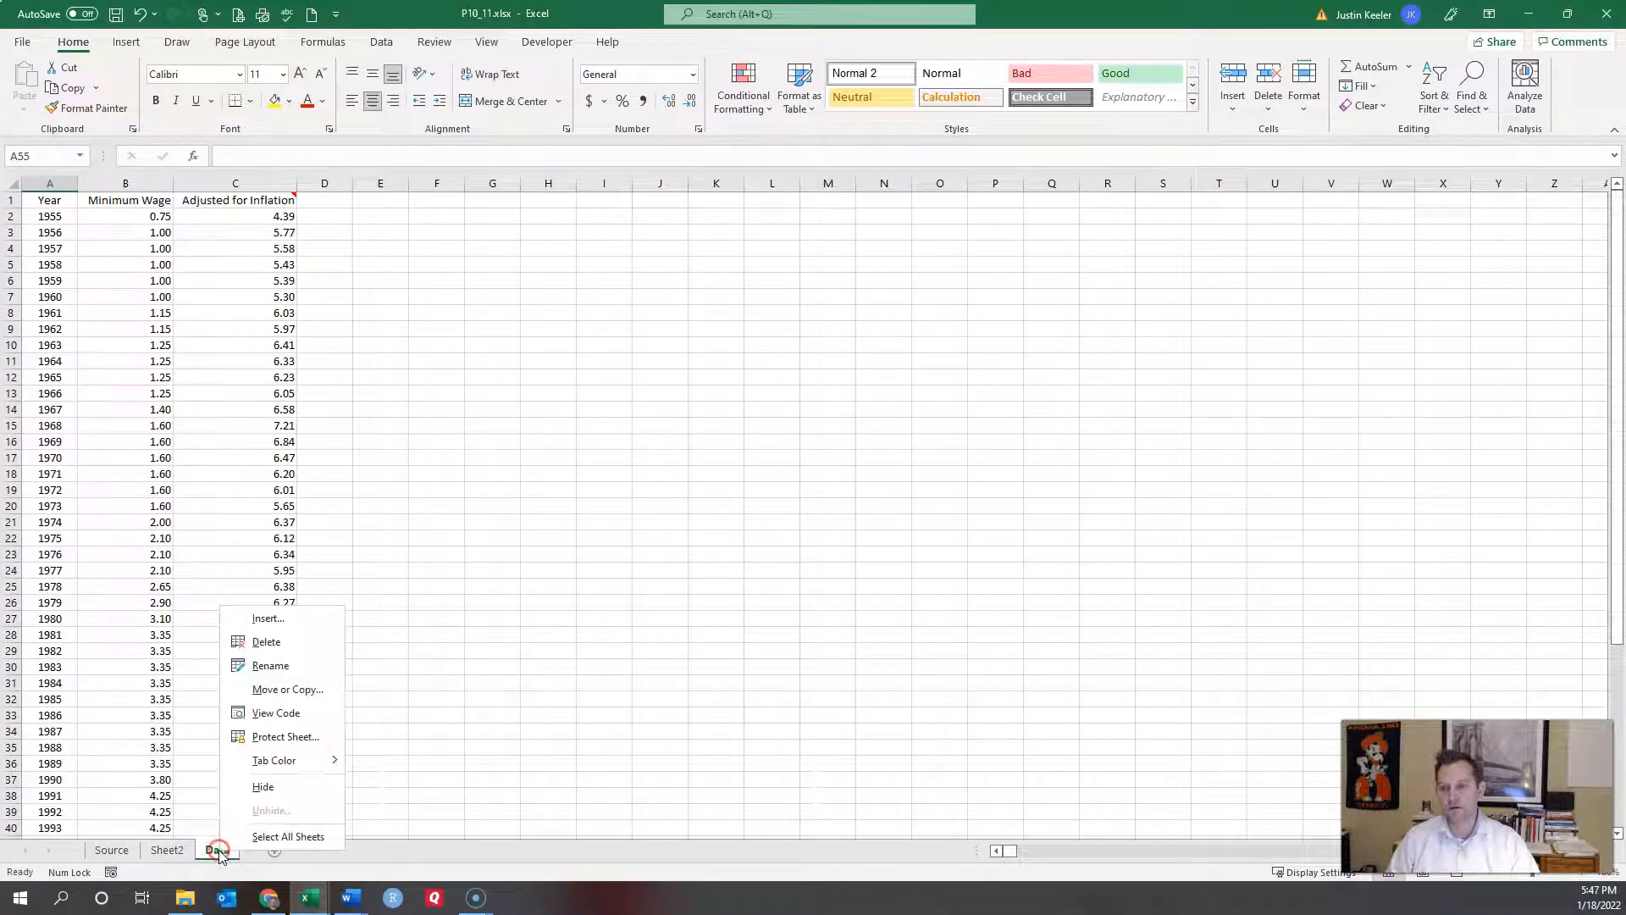
click(288, 692)
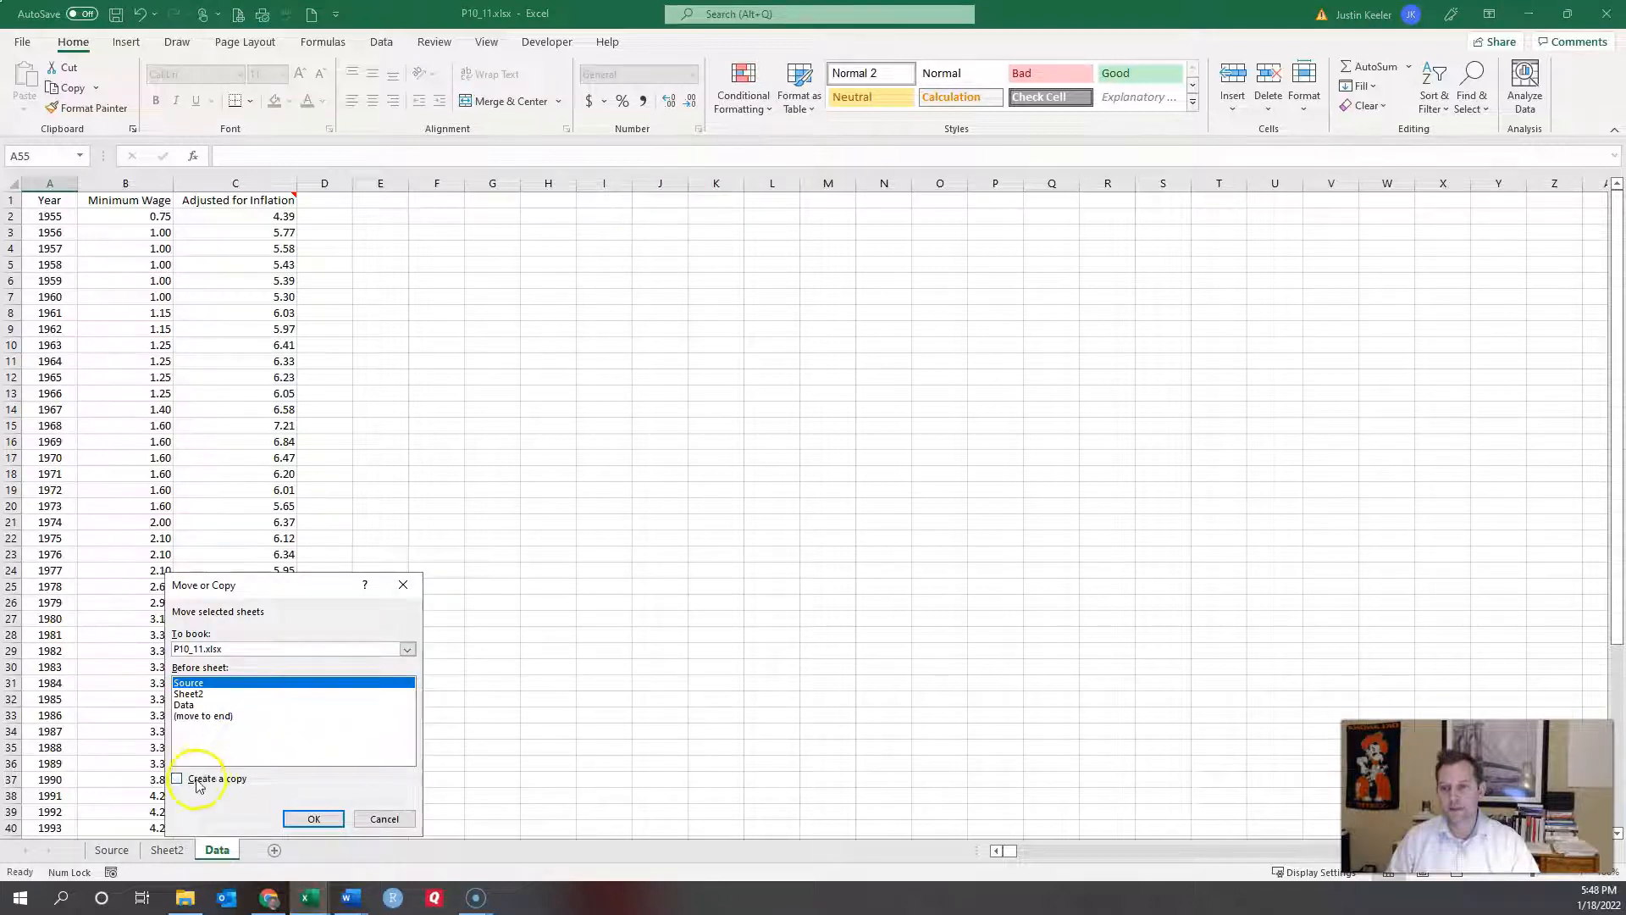
click(198, 786)
click(314, 818)
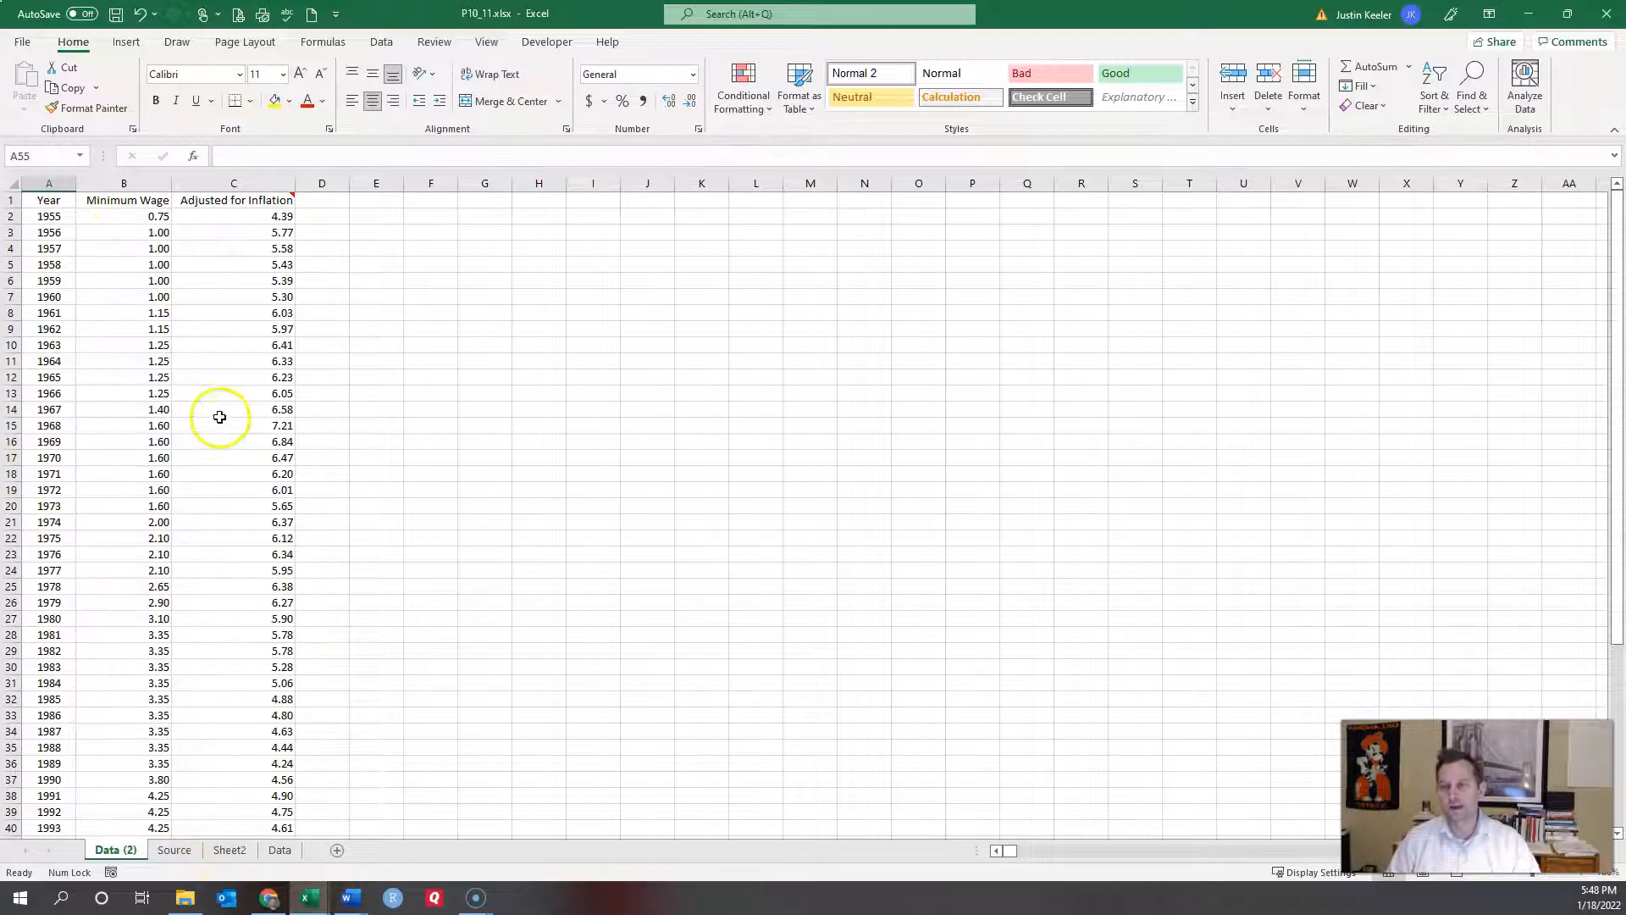
click(282, 849)
Step: On Sheet2, review the Year standard error in C18 and the coefficient in B18
click(241, 851)
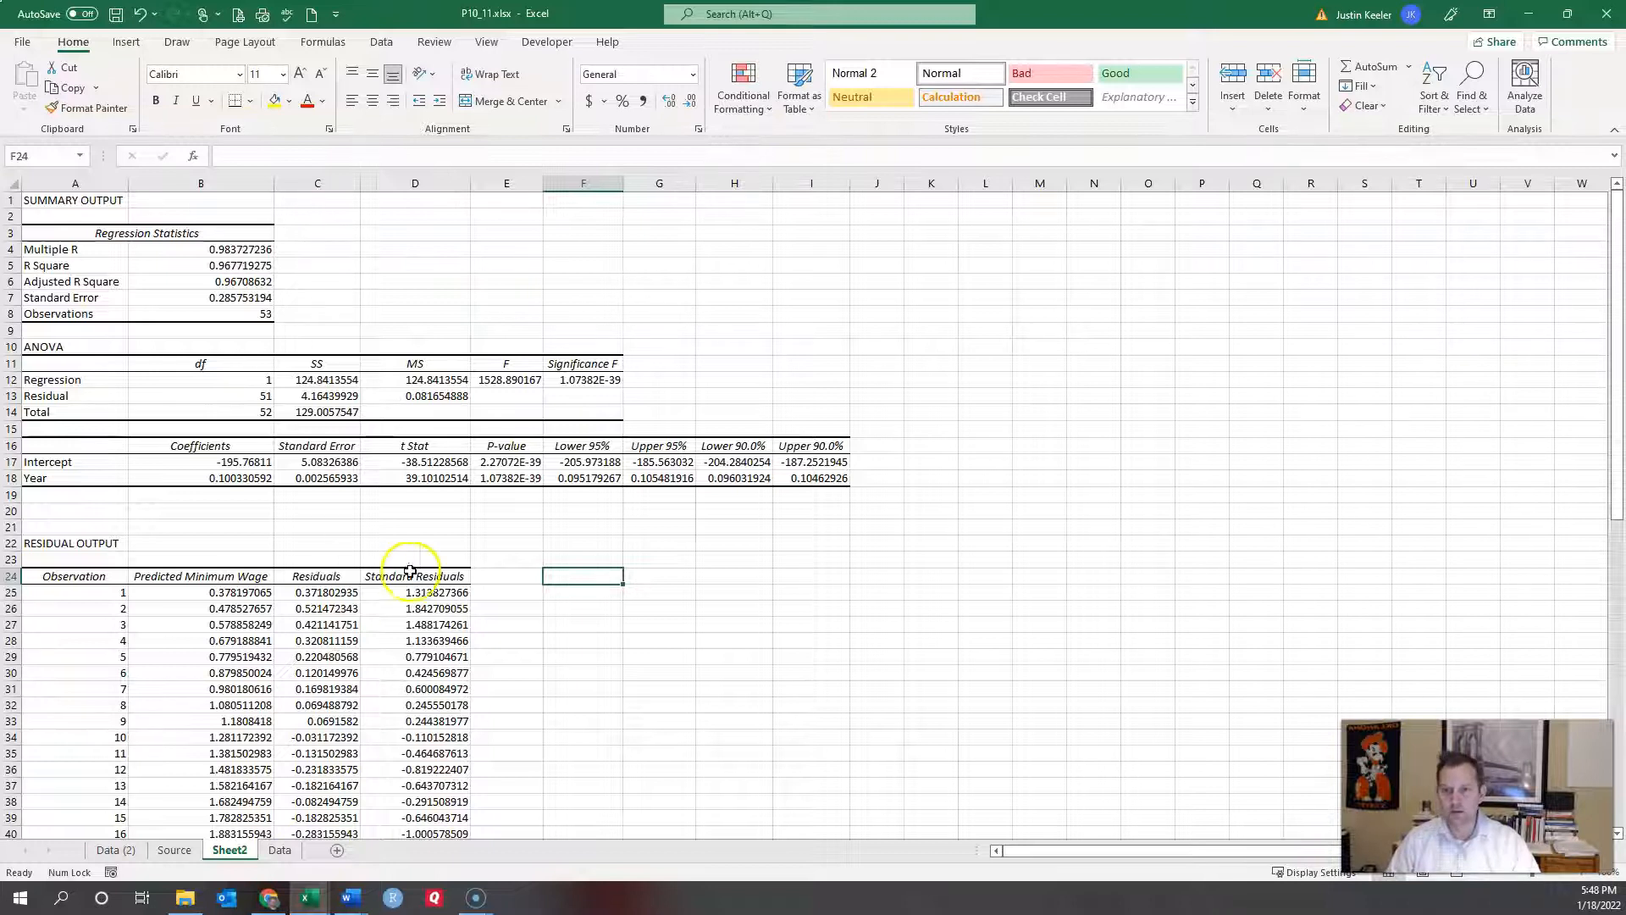
click(339, 479)
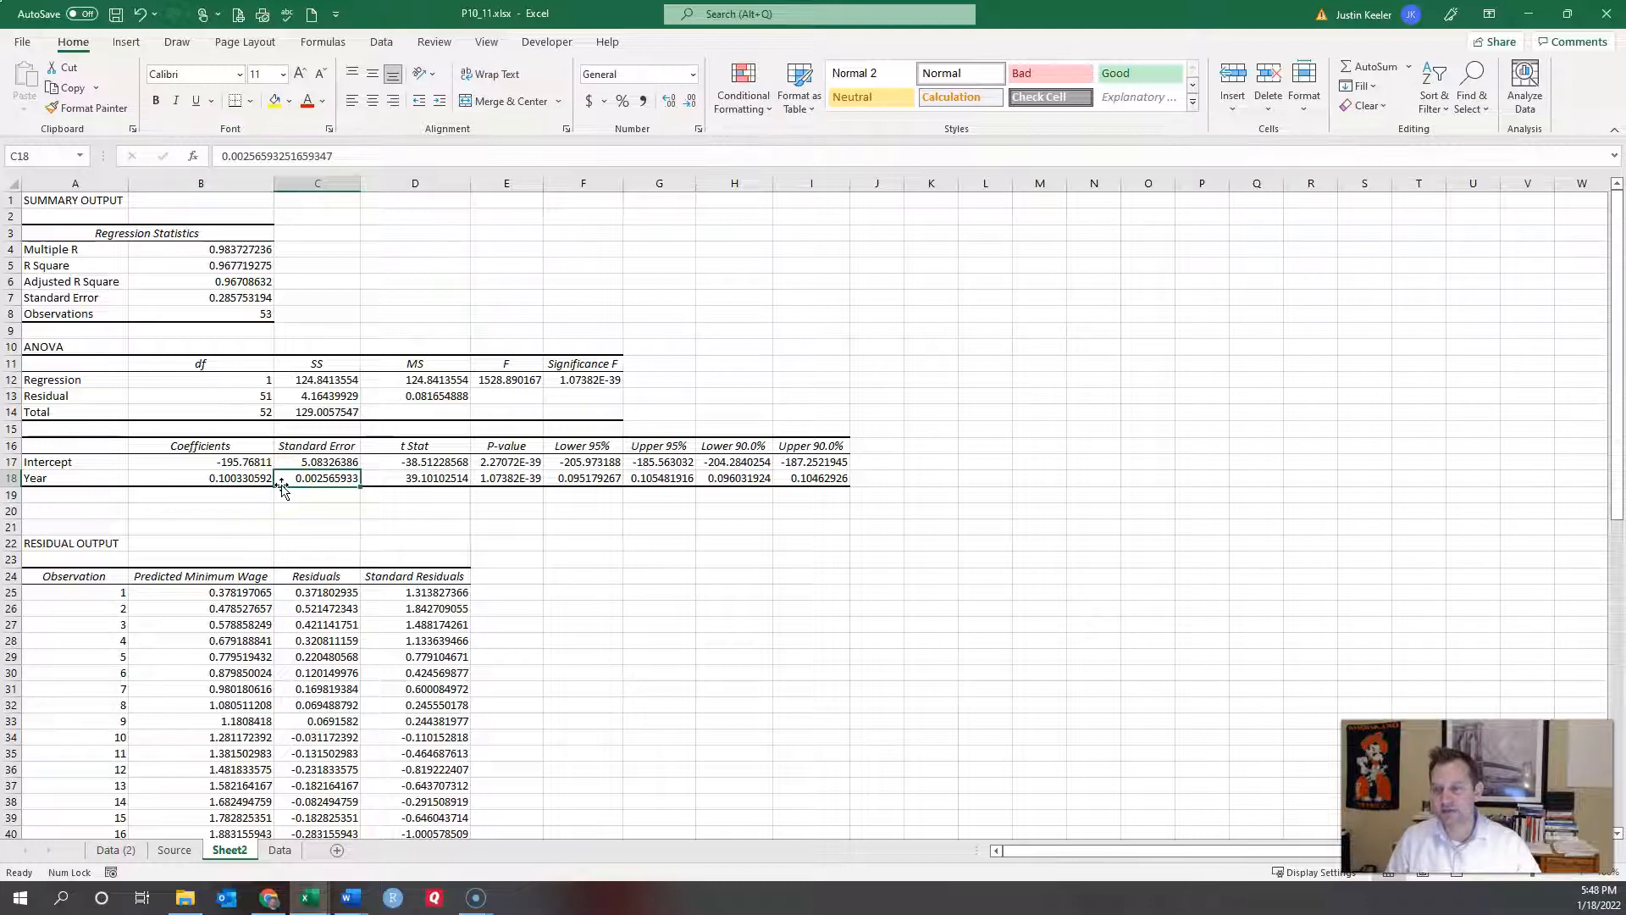
click(223, 479)
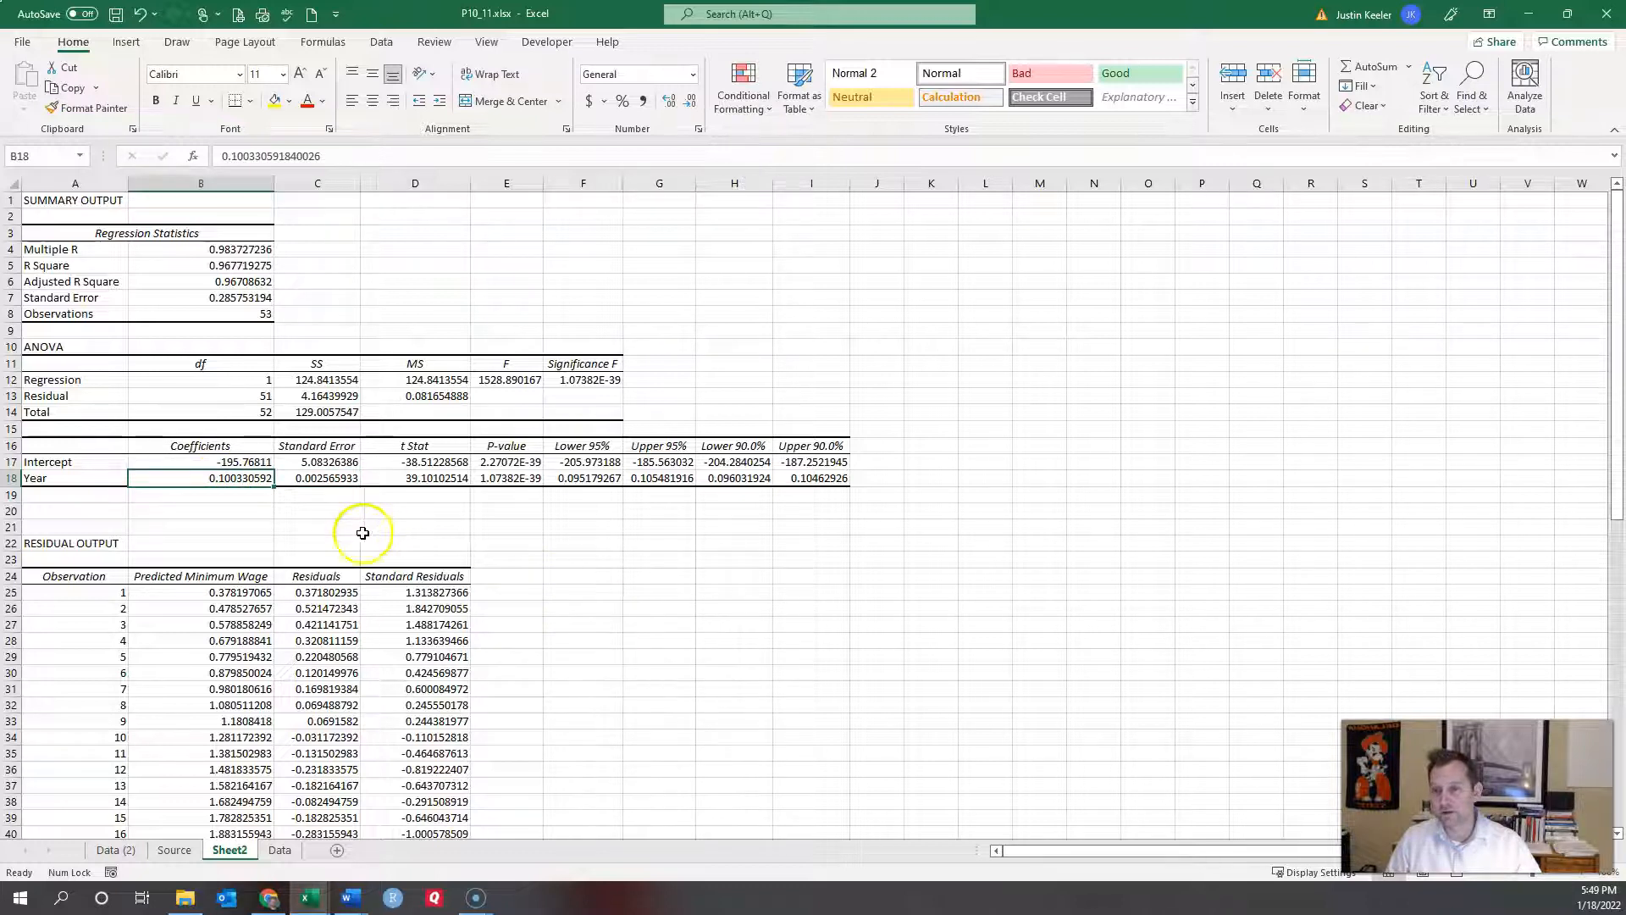
Step: Delete the Residuals chart from the regression output
scroll(766, 573, down, 7)
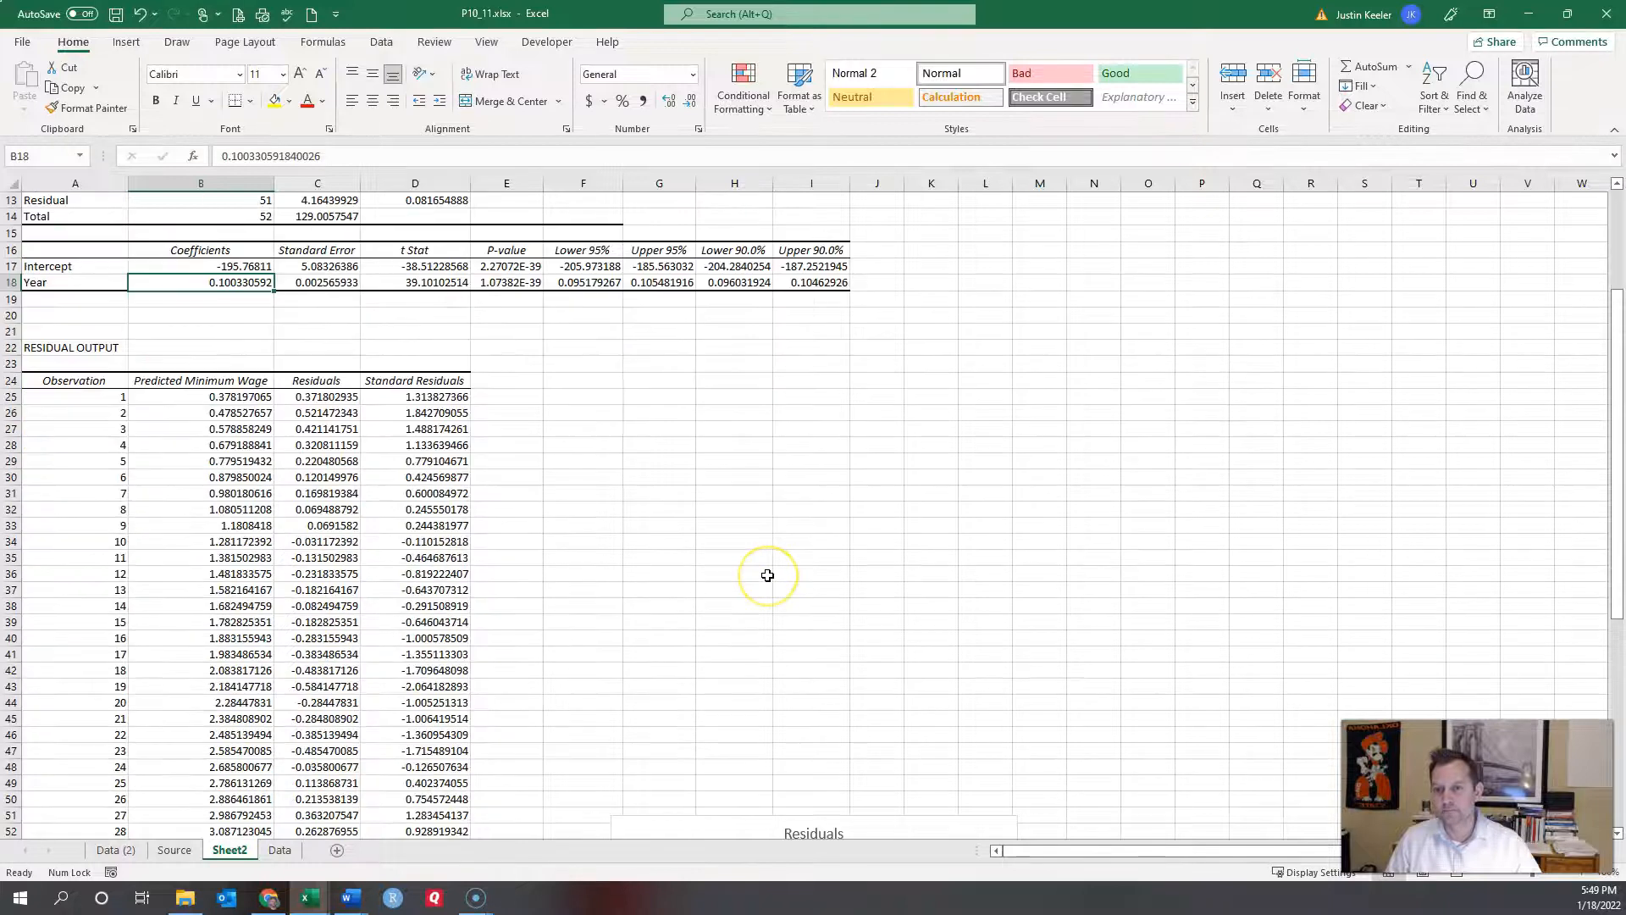
click(730, 685)
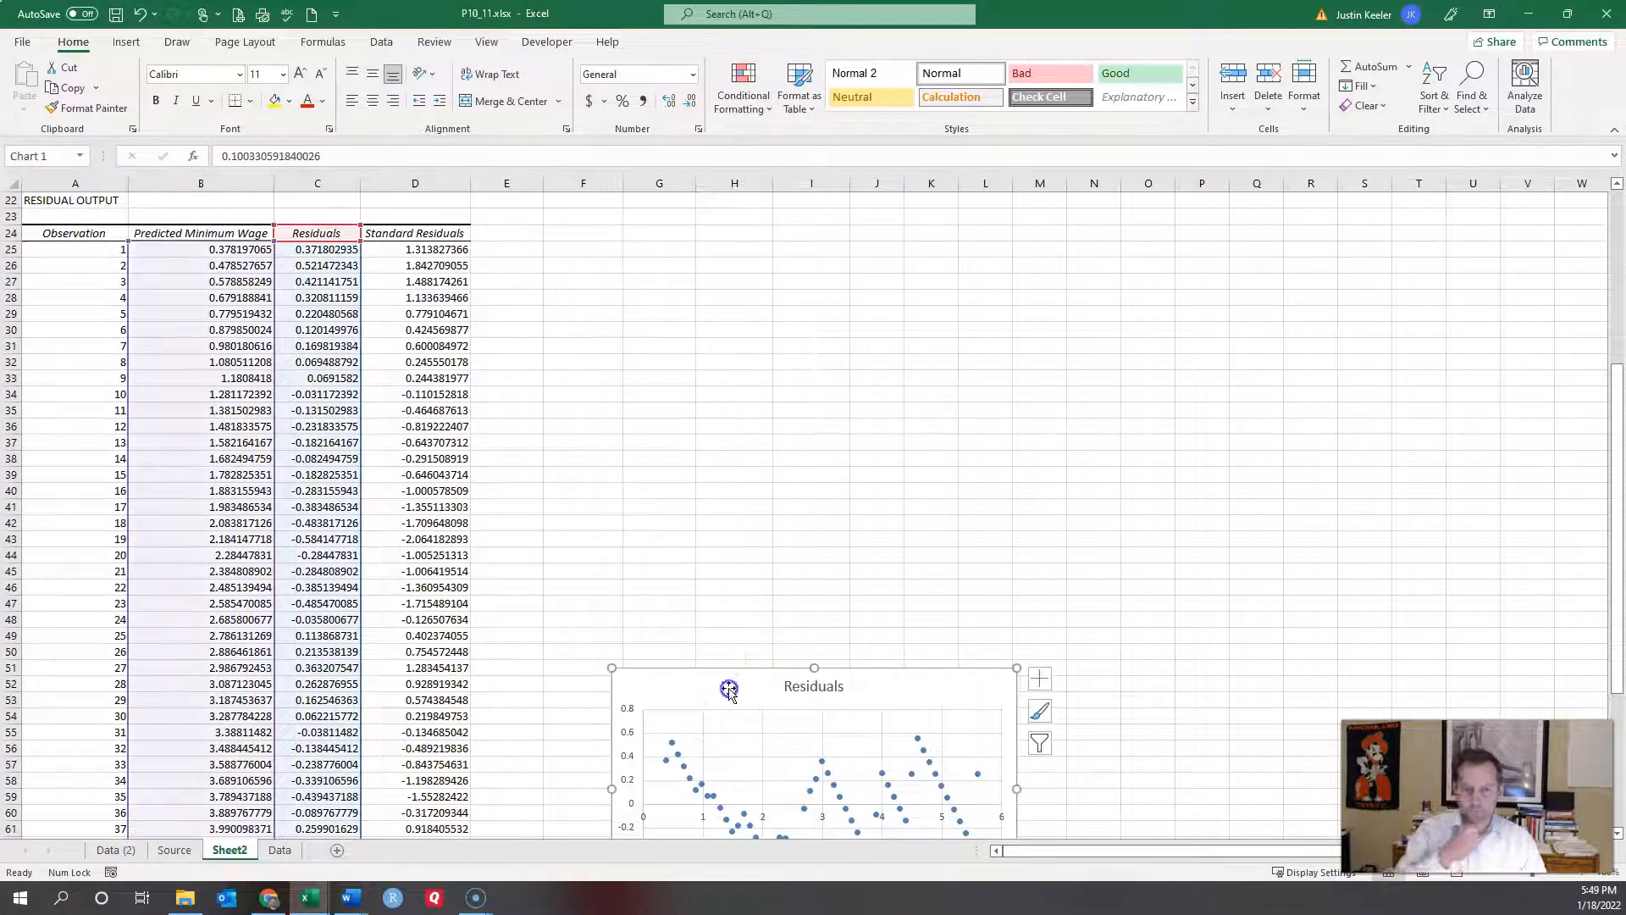
key(Delete)
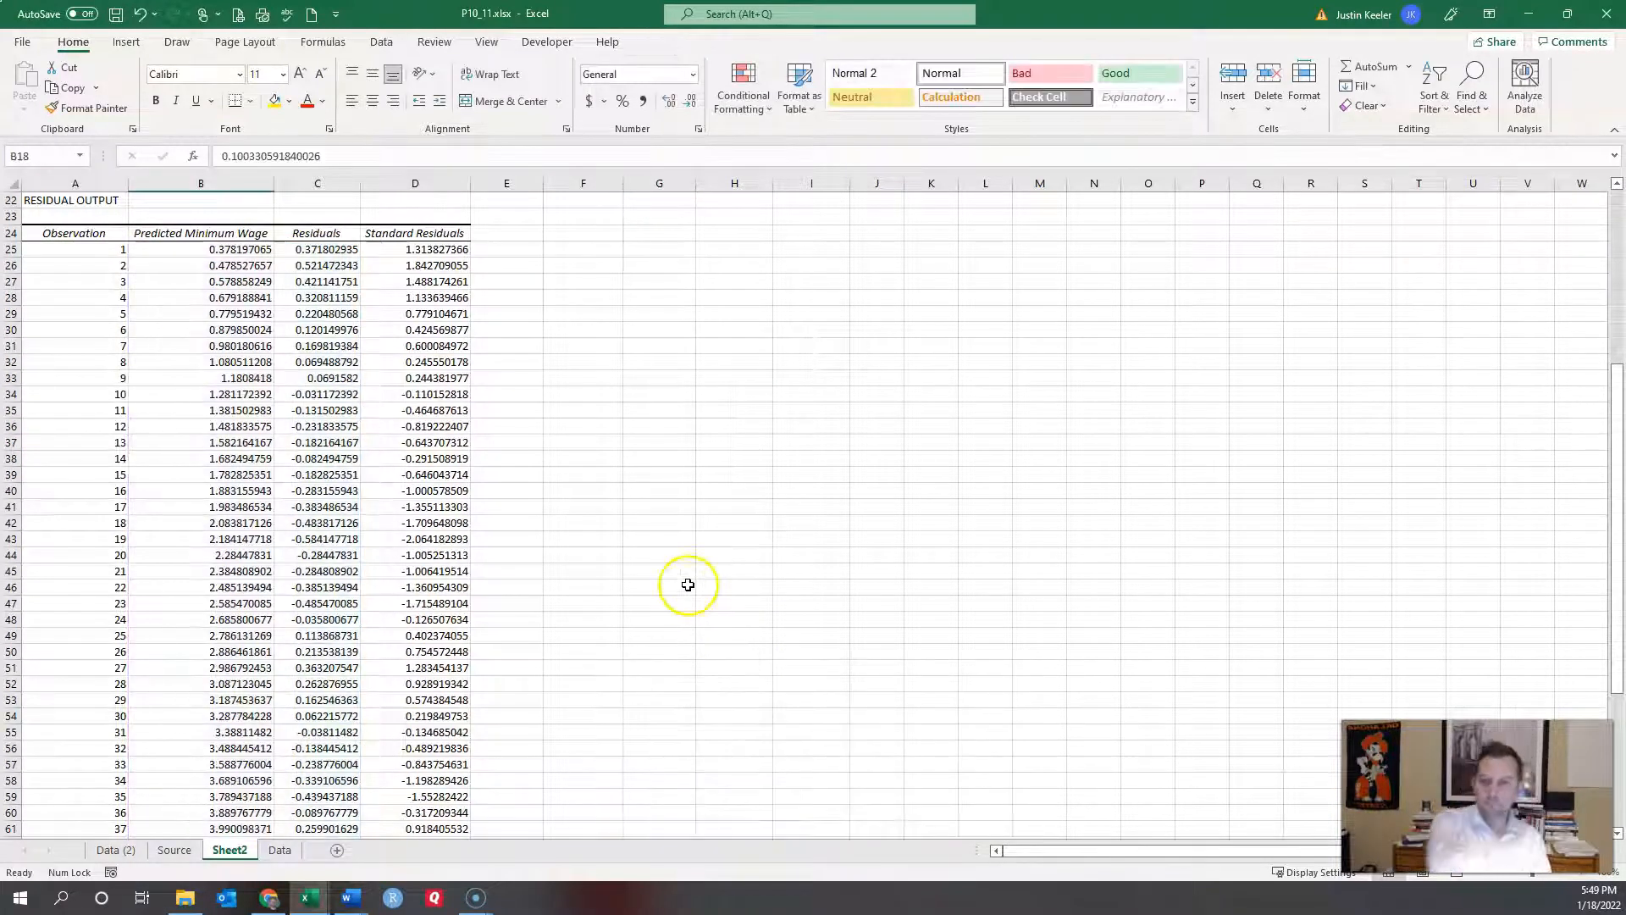
Step: Look over the output, clicking empty cells beside and below the residual table
scroll(693, 438, up, 4)
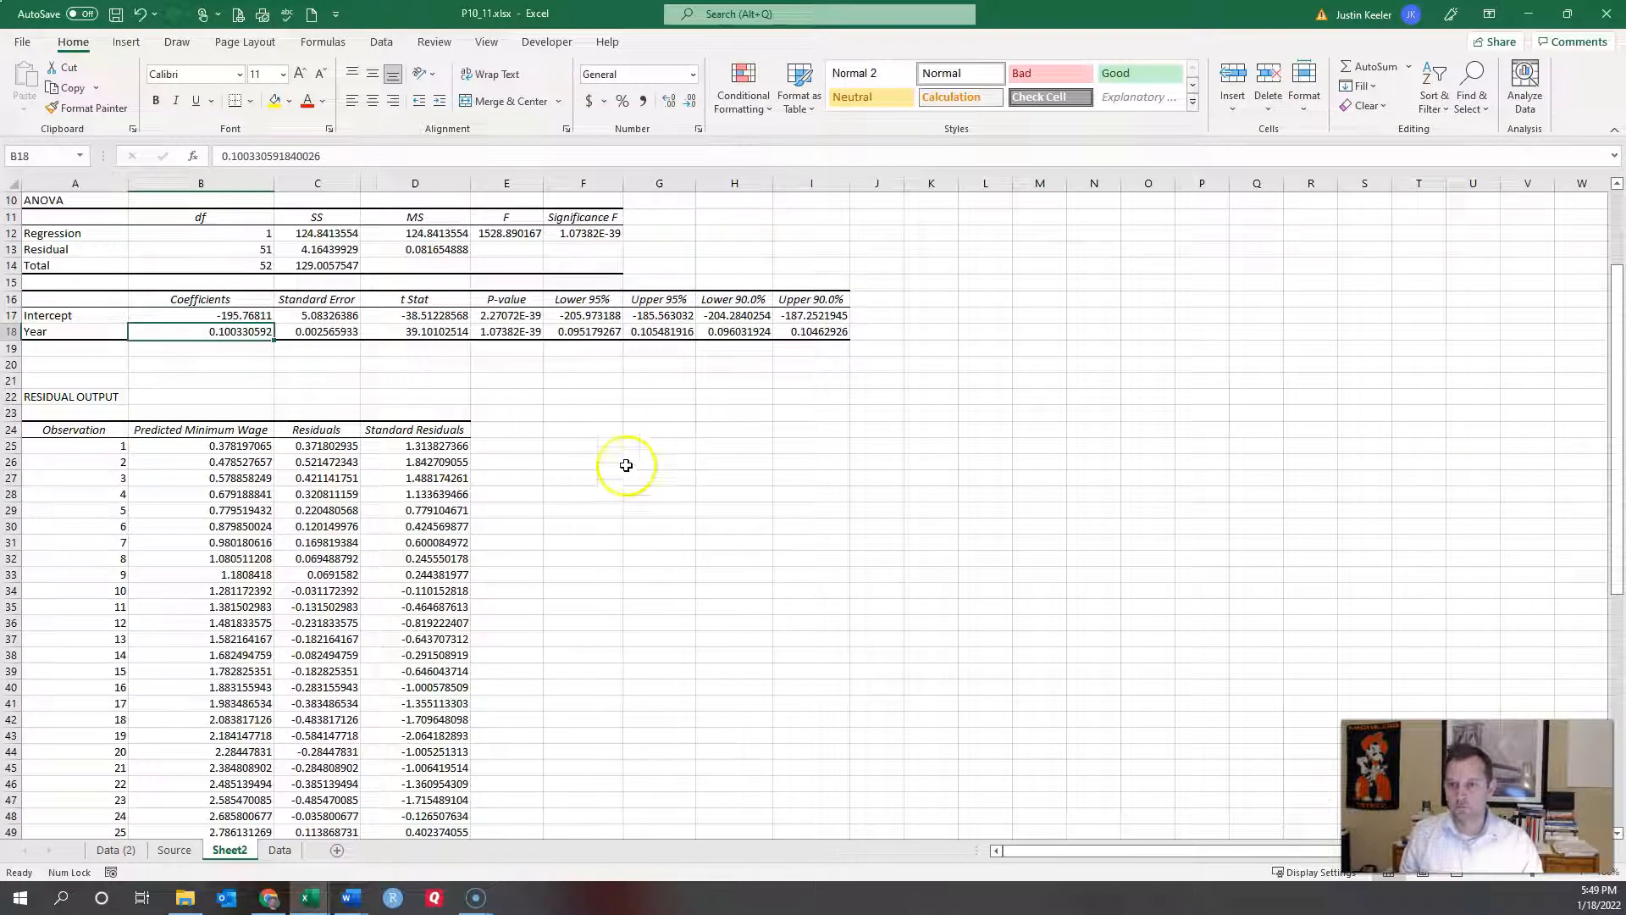
click(562, 396)
scroll(557, 421, down, 19)
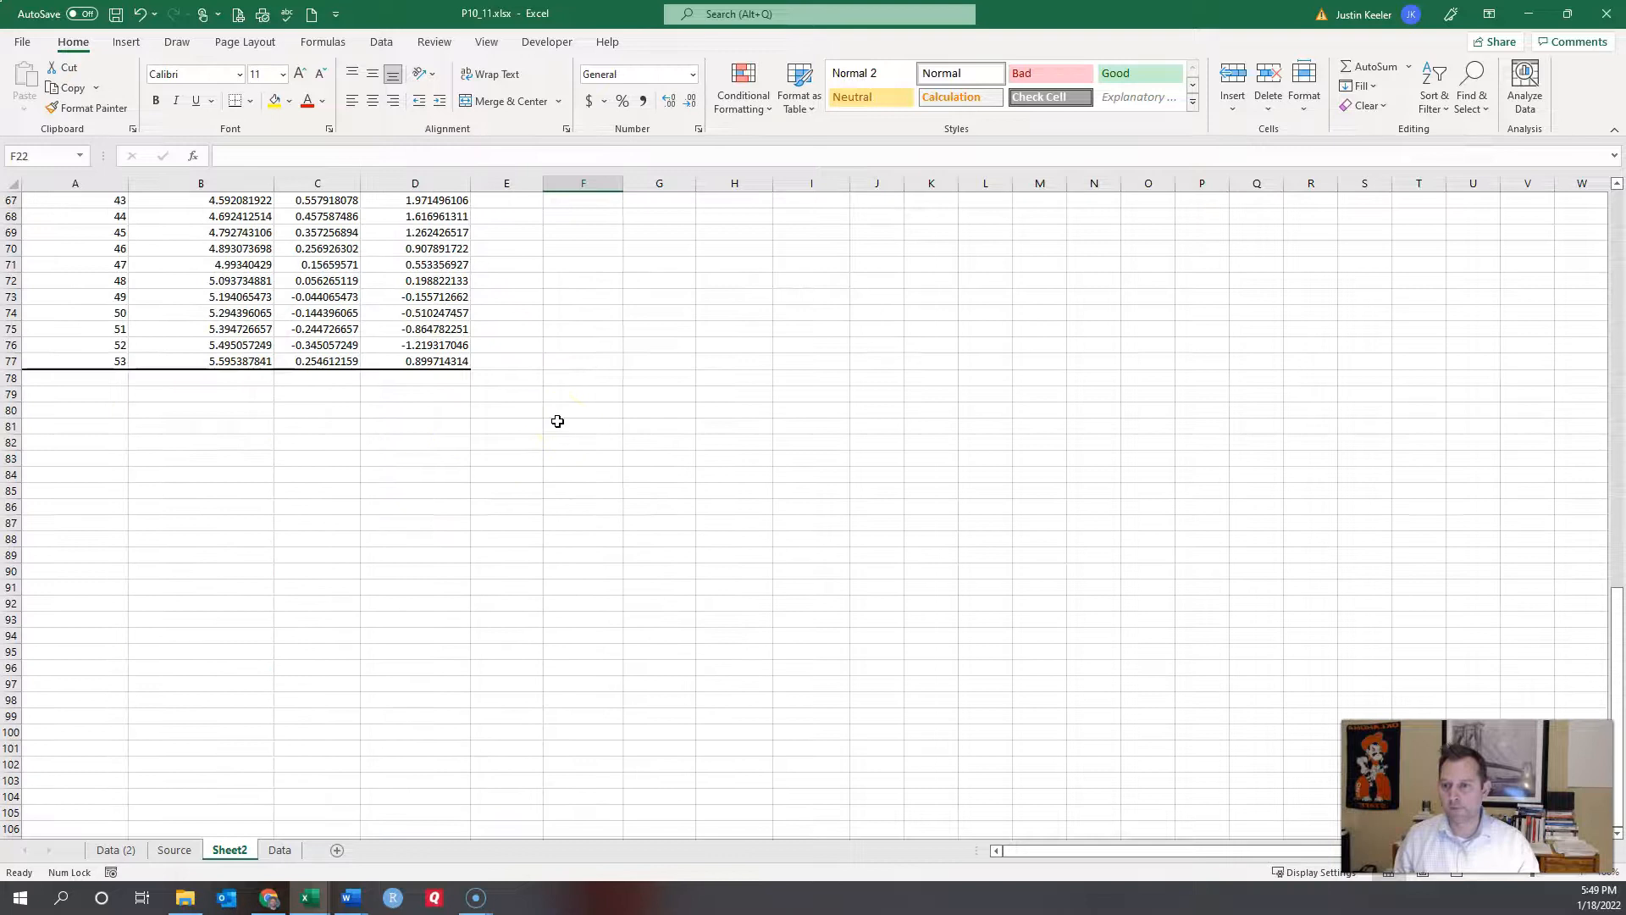
click(298, 469)
drag(1104, 852, 996, 851)
click(87, 440)
scroll(89, 440, up, 20)
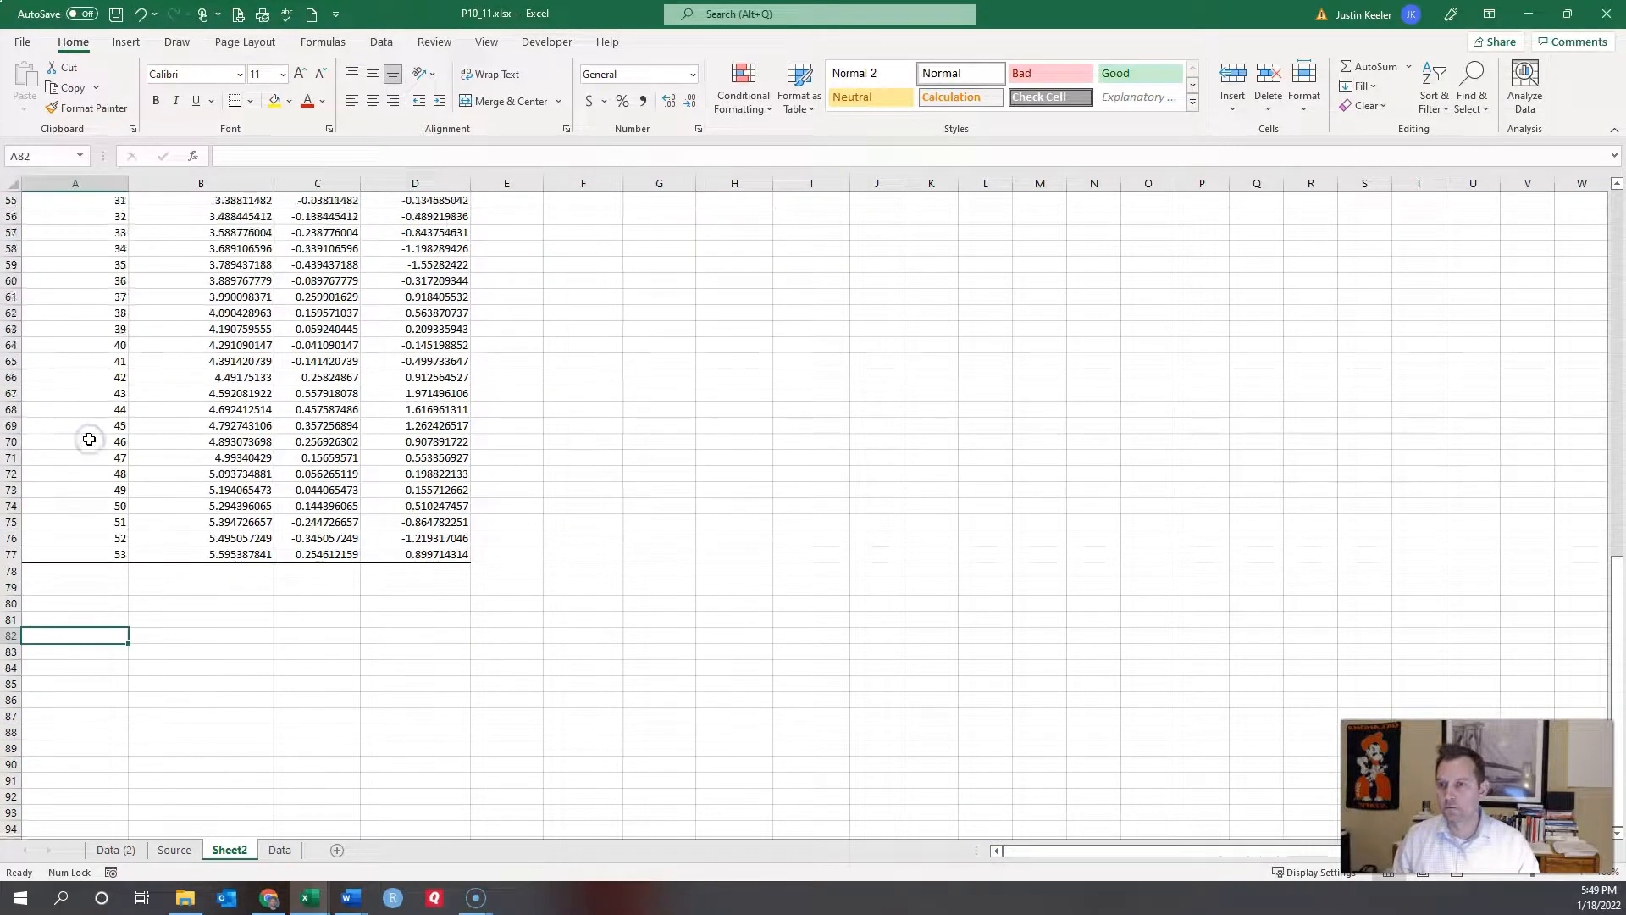
scroll(89, 439, down, 9)
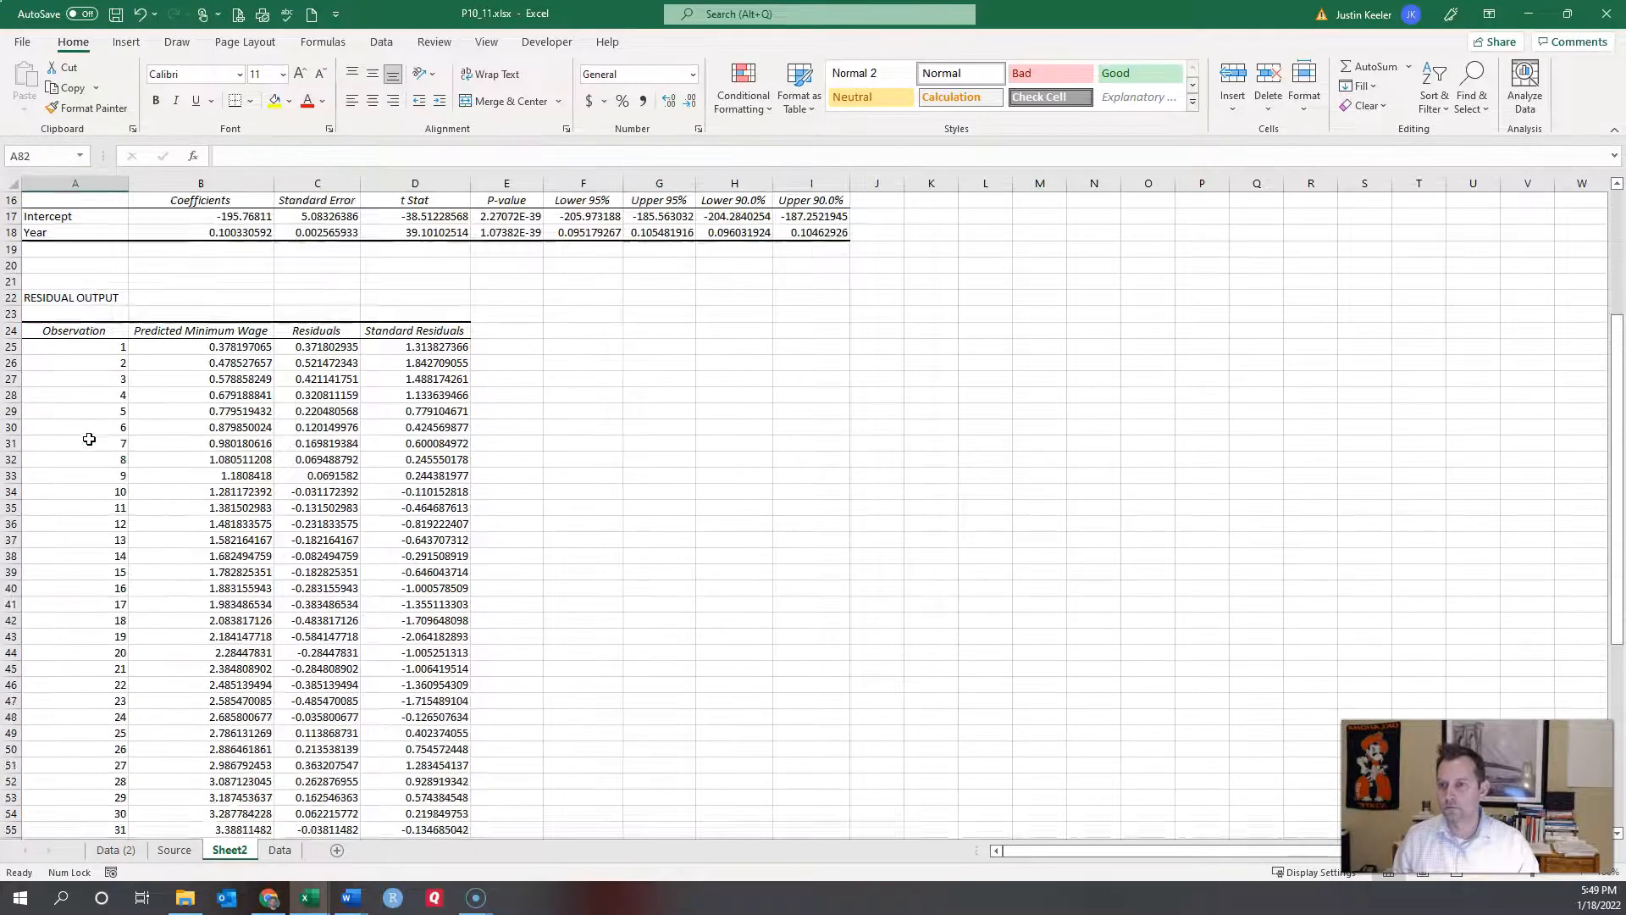
scroll(89, 439, up, 11)
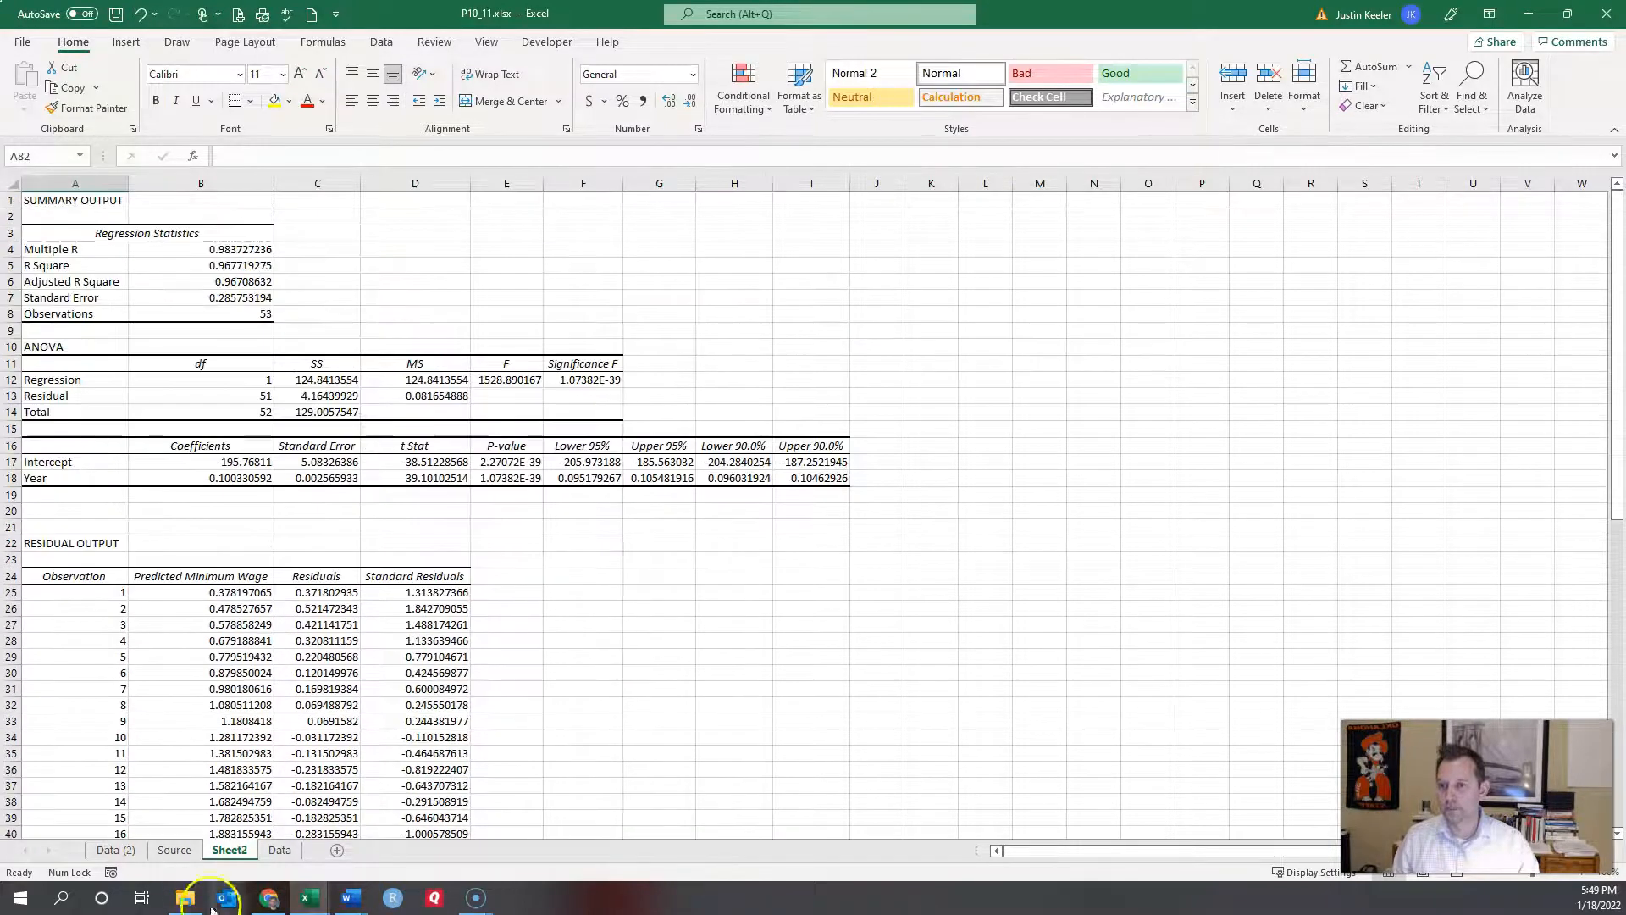
Step: Check the Data sheet, then return to Sheet2 and select cell F23
click(278, 850)
scroll(196, 707, down, 6)
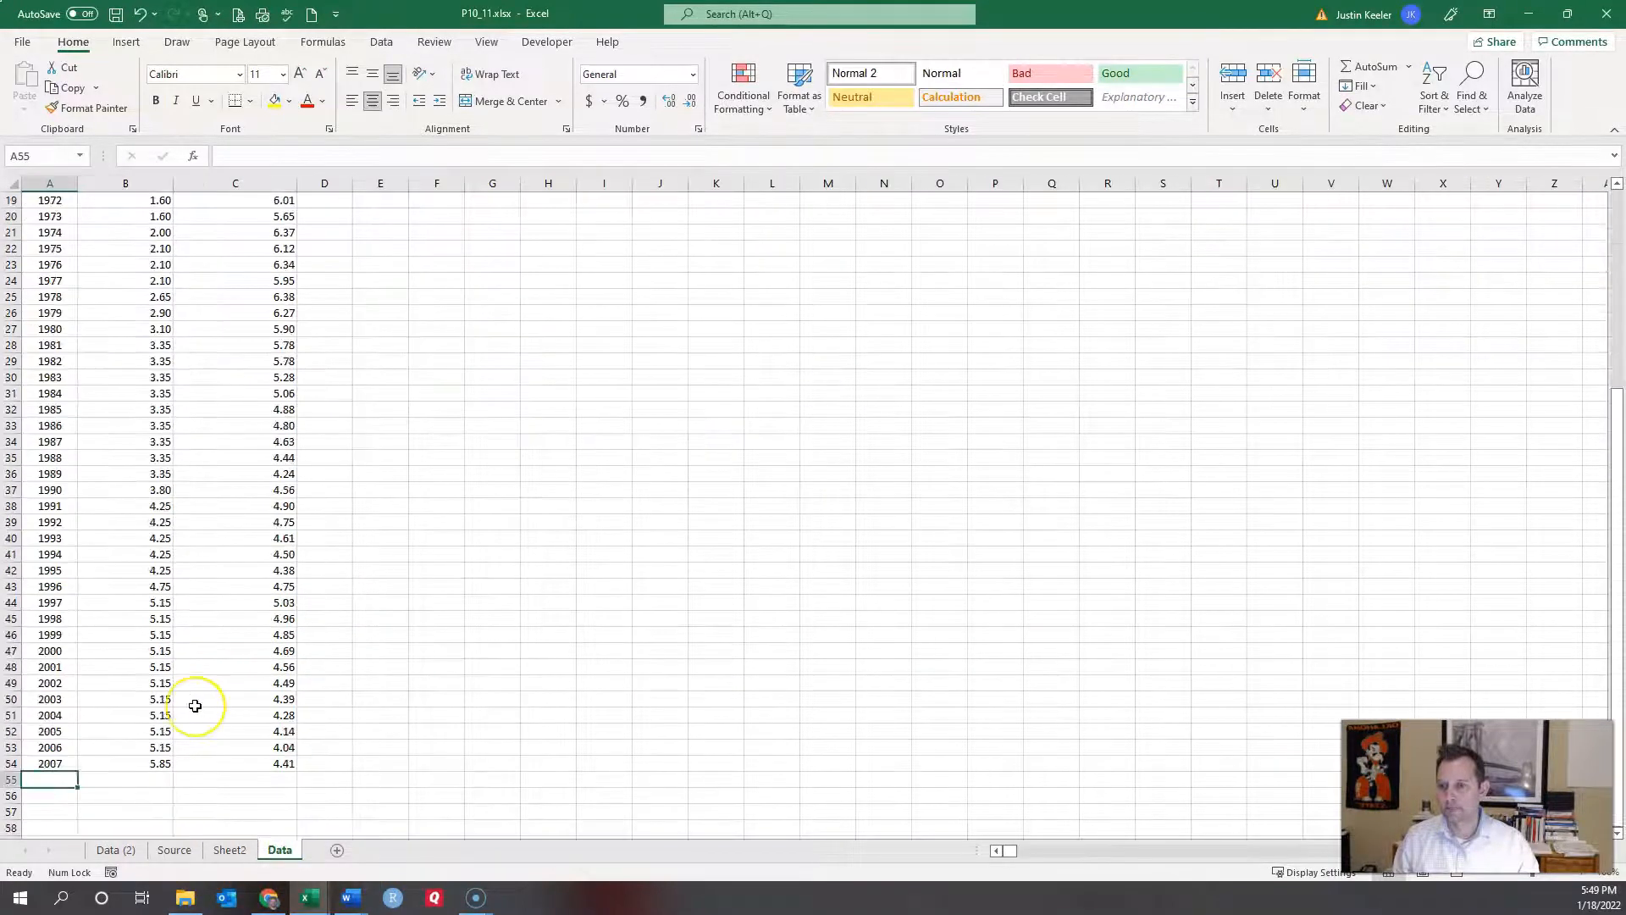
scroll(196, 708, up, 6)
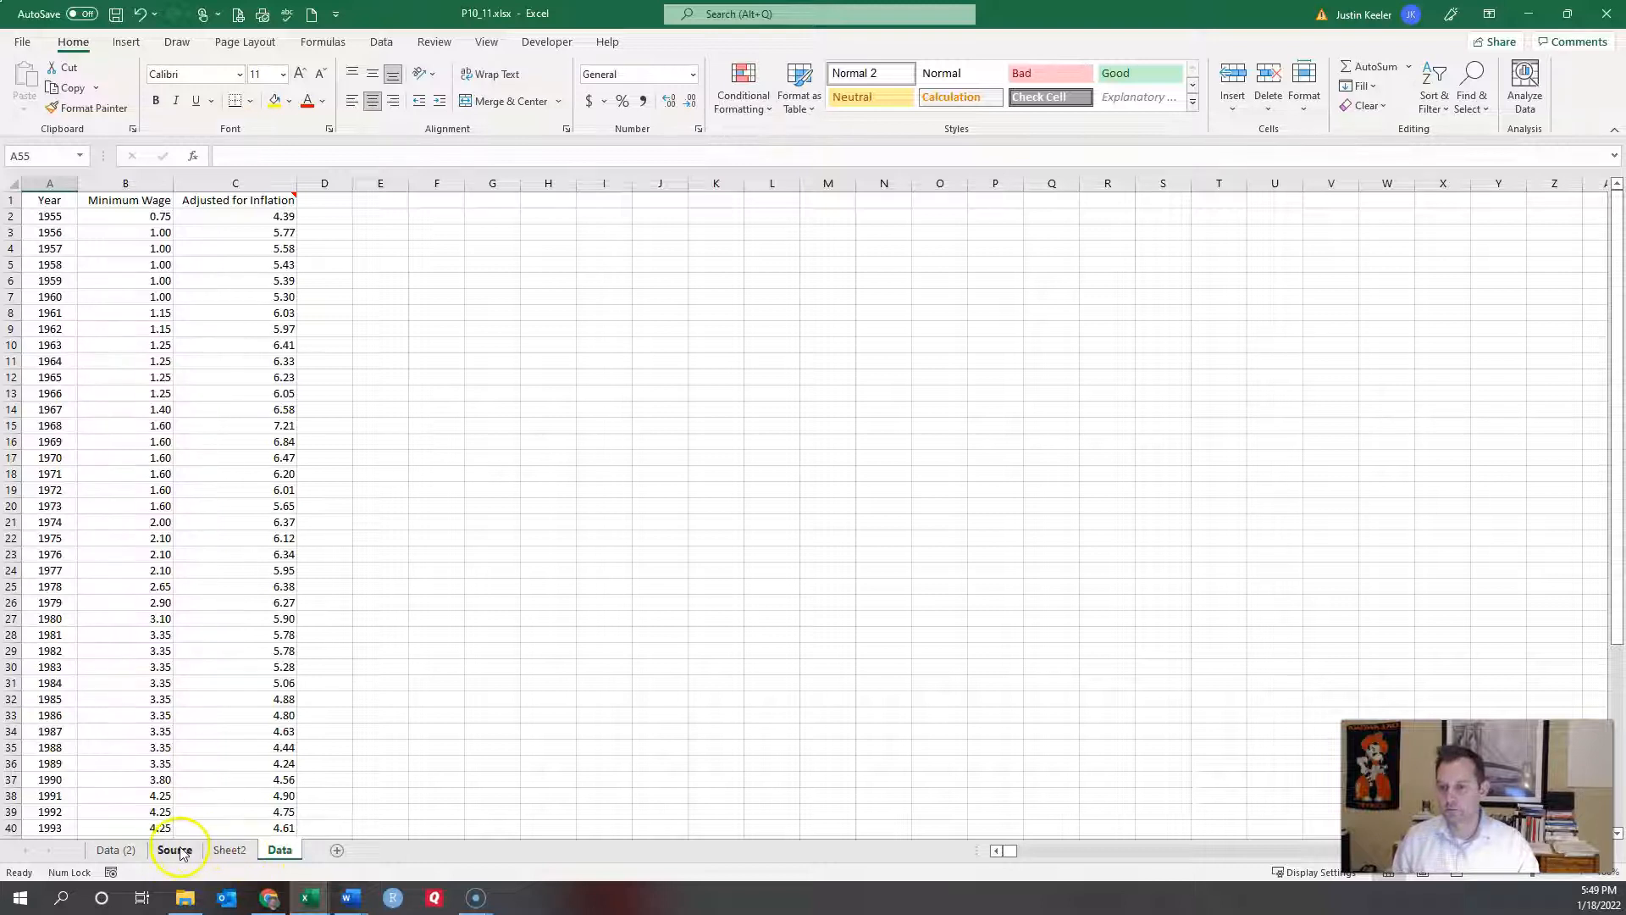
click(229, 849)
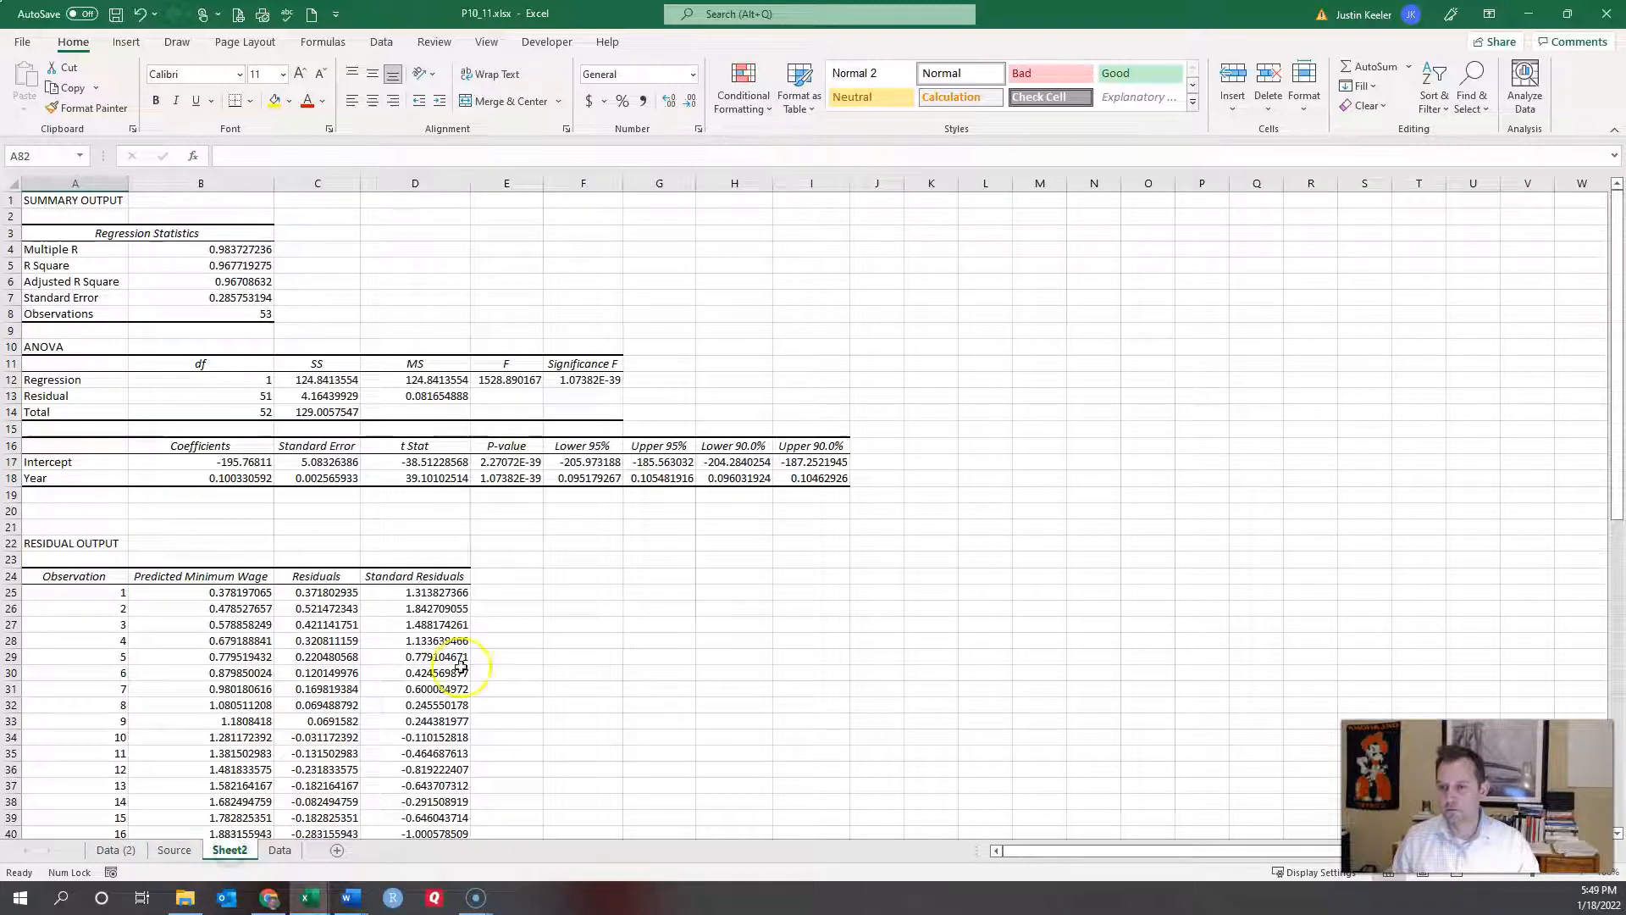
click(578, 565)
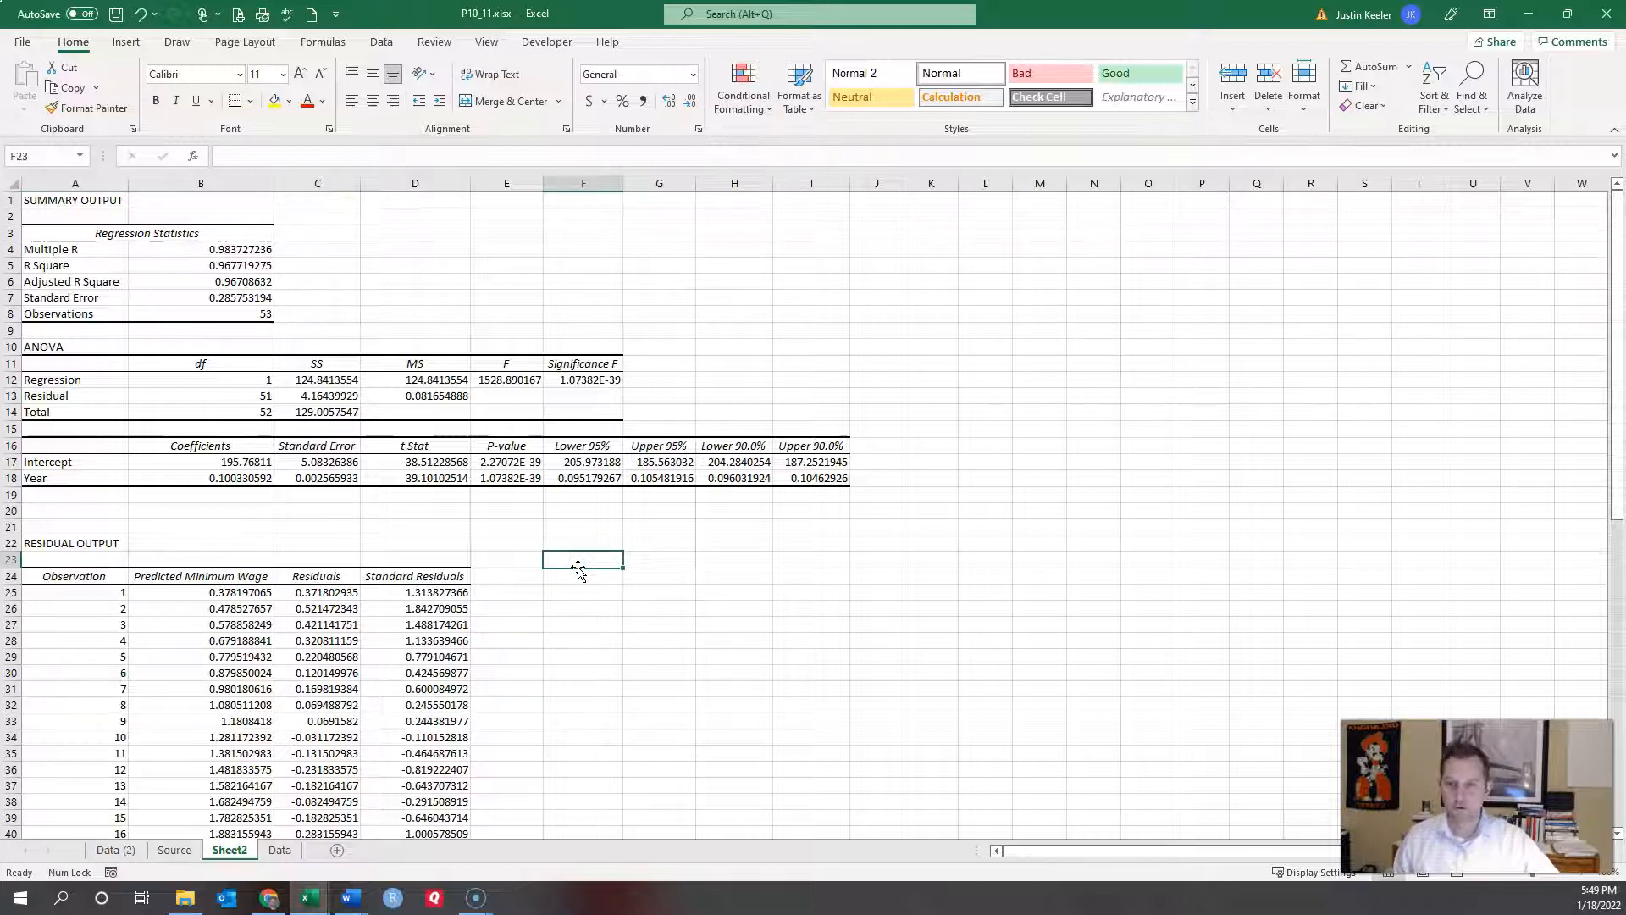
Step: Enter =-195.76811+B18*2008 in F23 to predict the 2008 minimum wage, 5.695718415
text(=-)
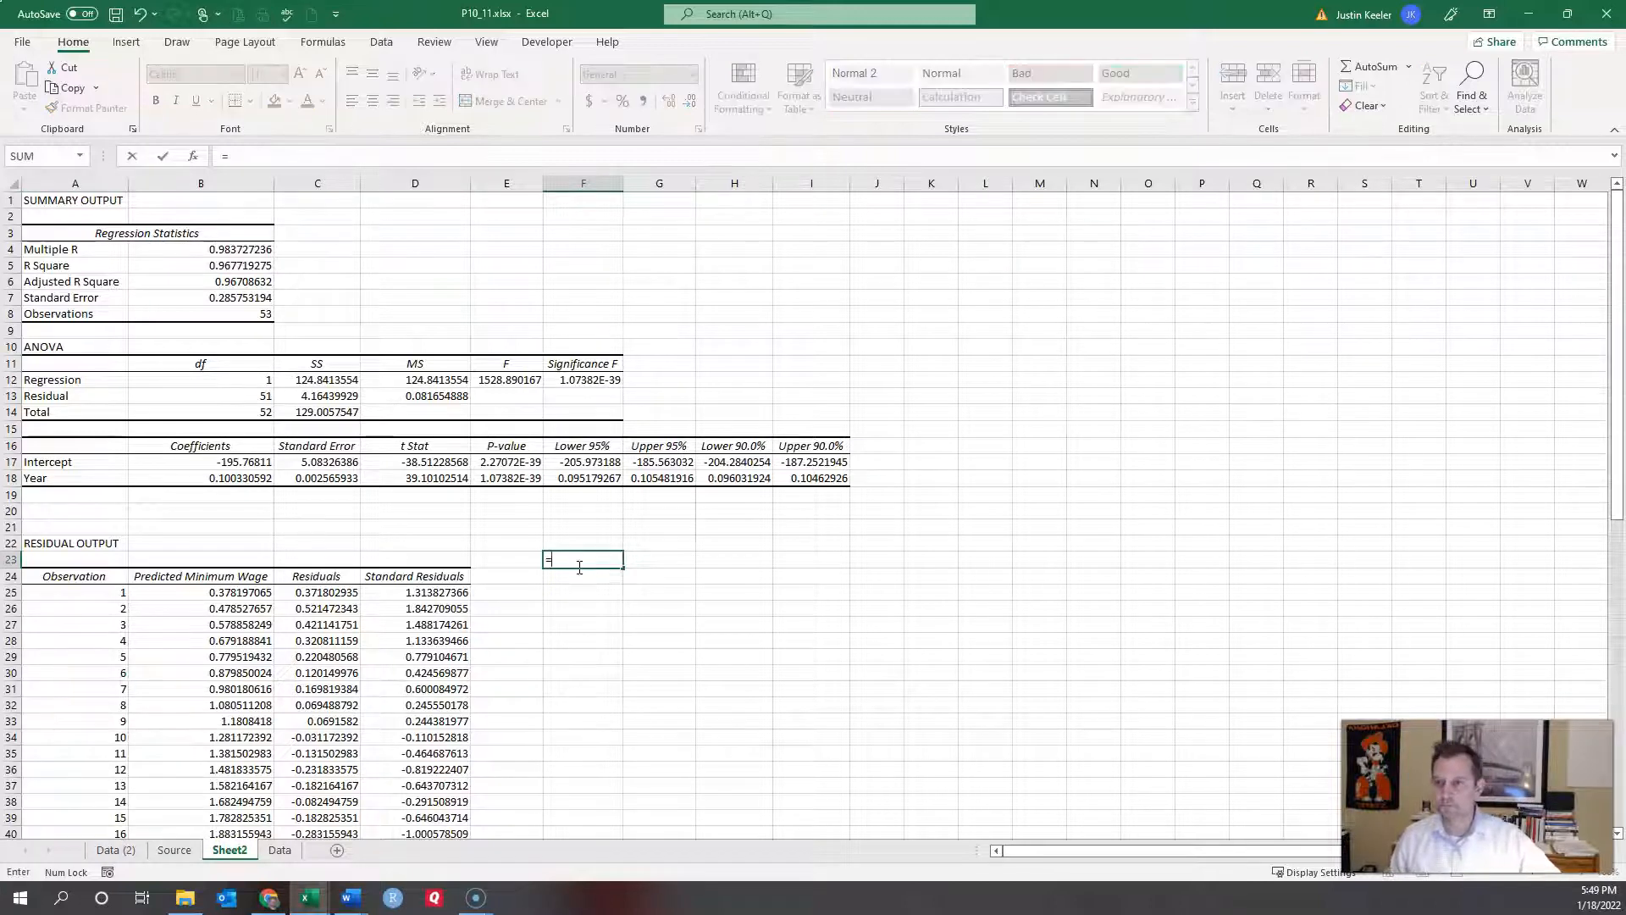
text(1)
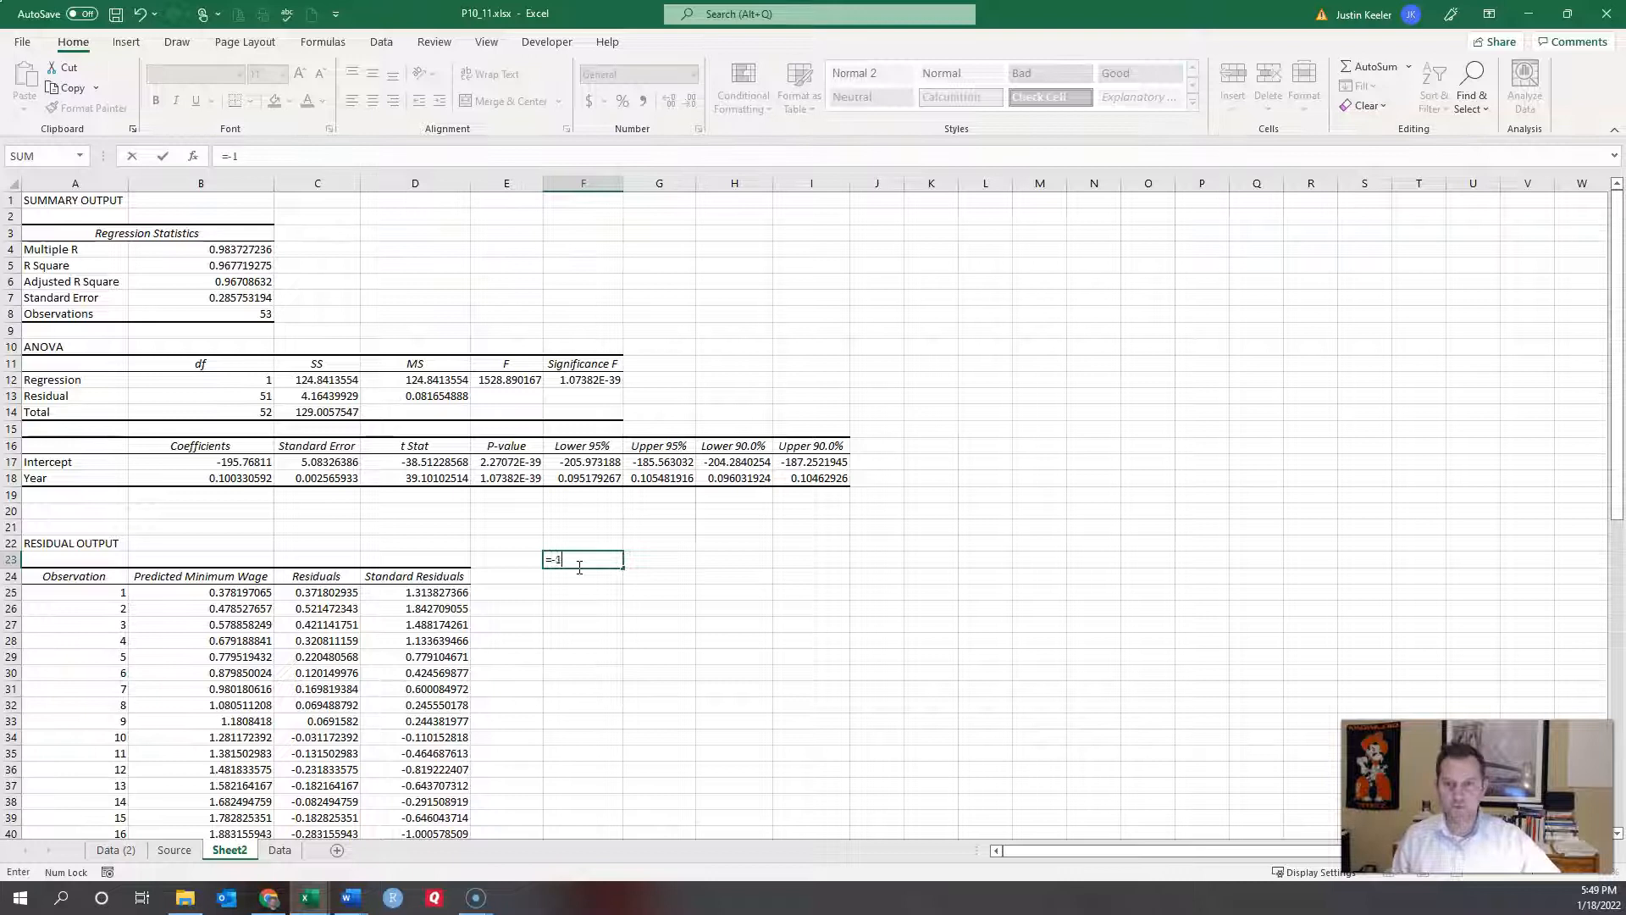
text(95.76811+)
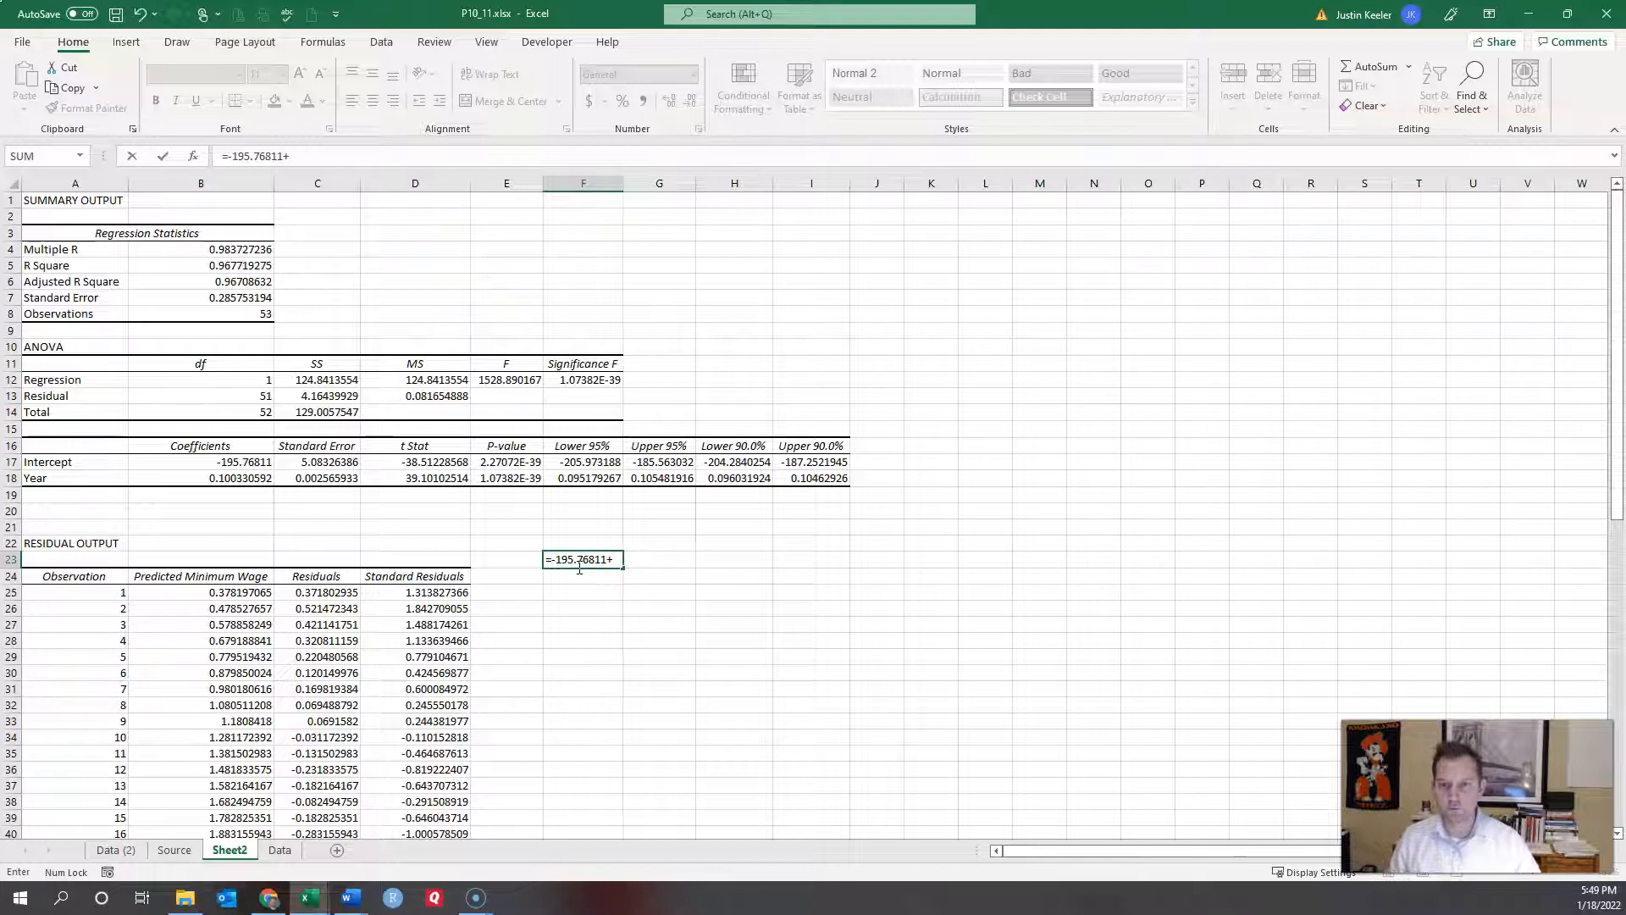
click(245, 478)
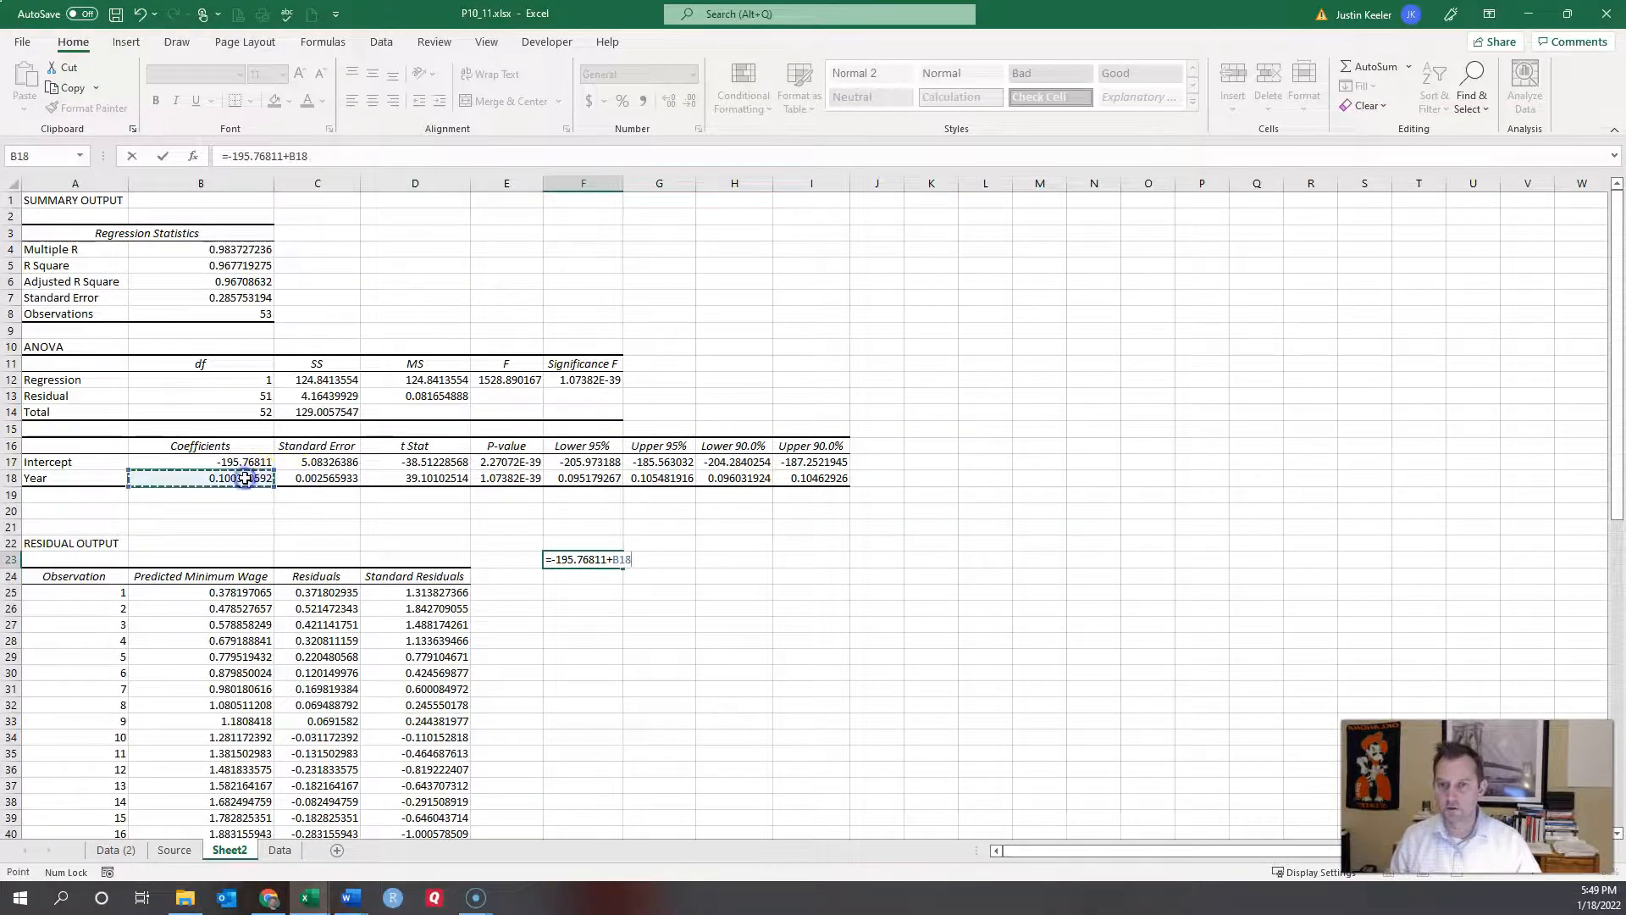
text(*2008)
key(Return)
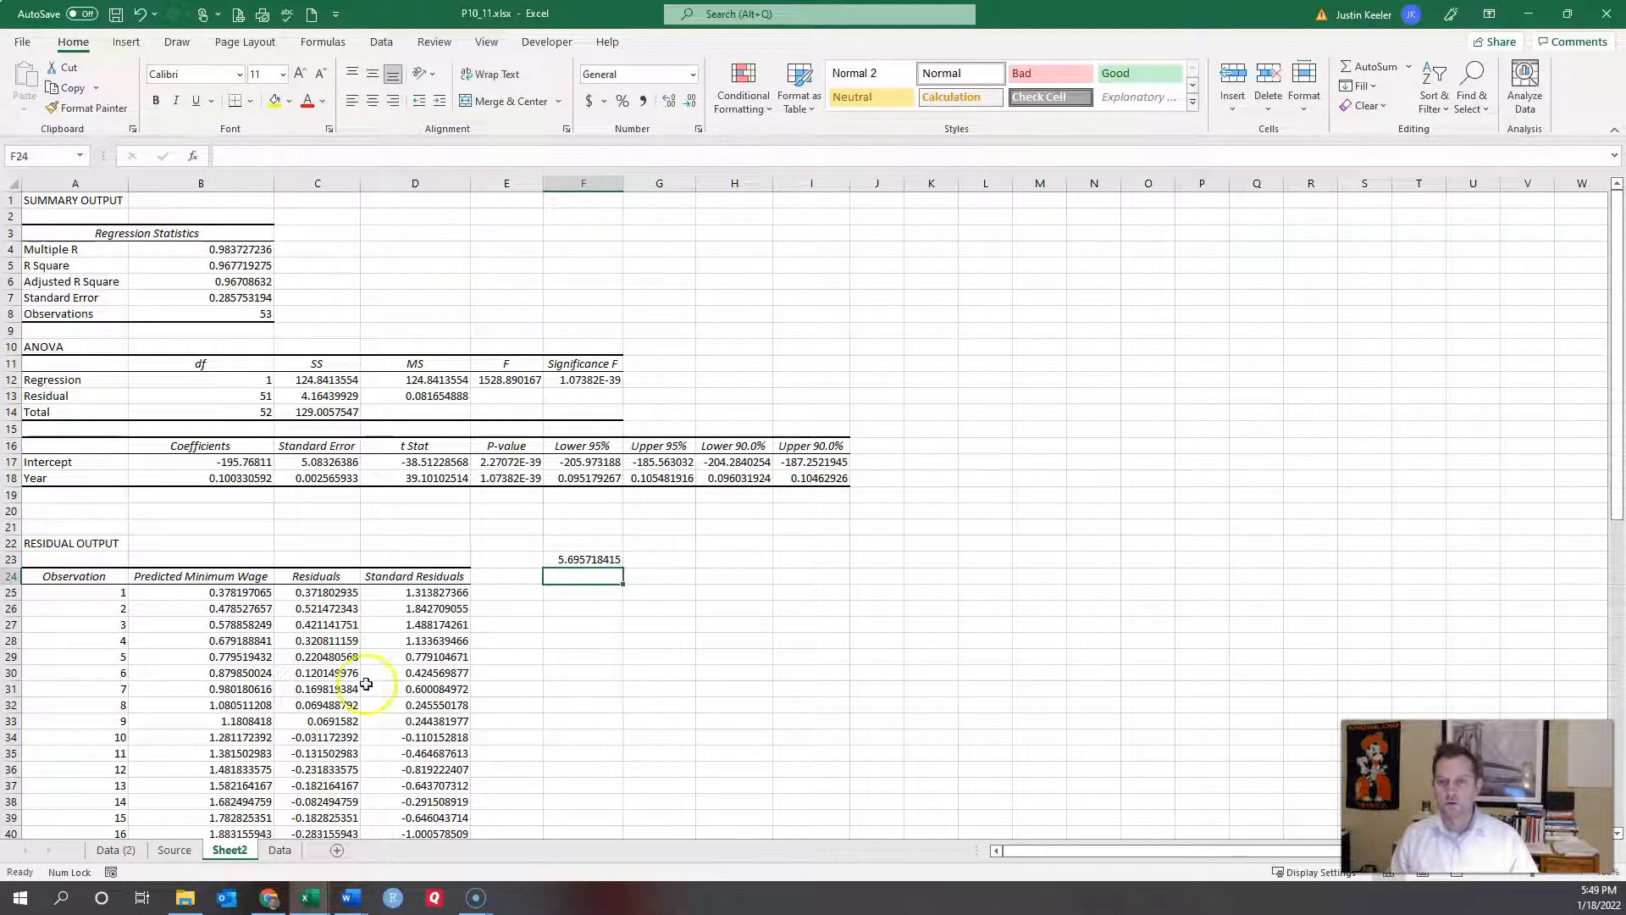
click(576, 562)
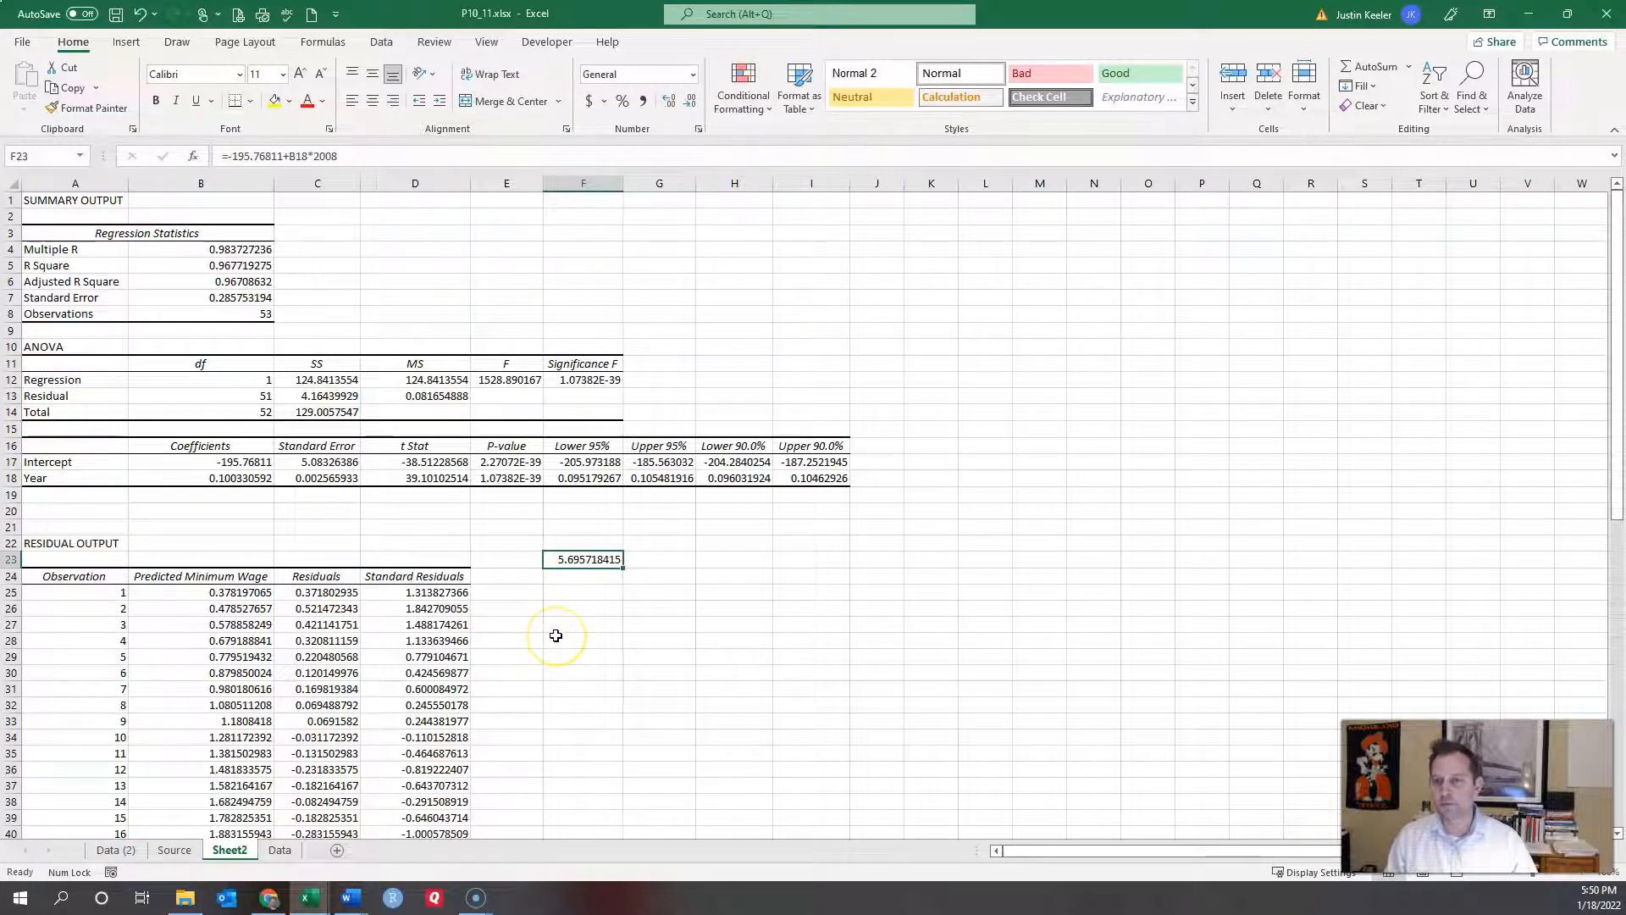
Step: Switch to the Data sheet and select B55 below the Minimum Wage values
scroll(556, 635, down, 19)
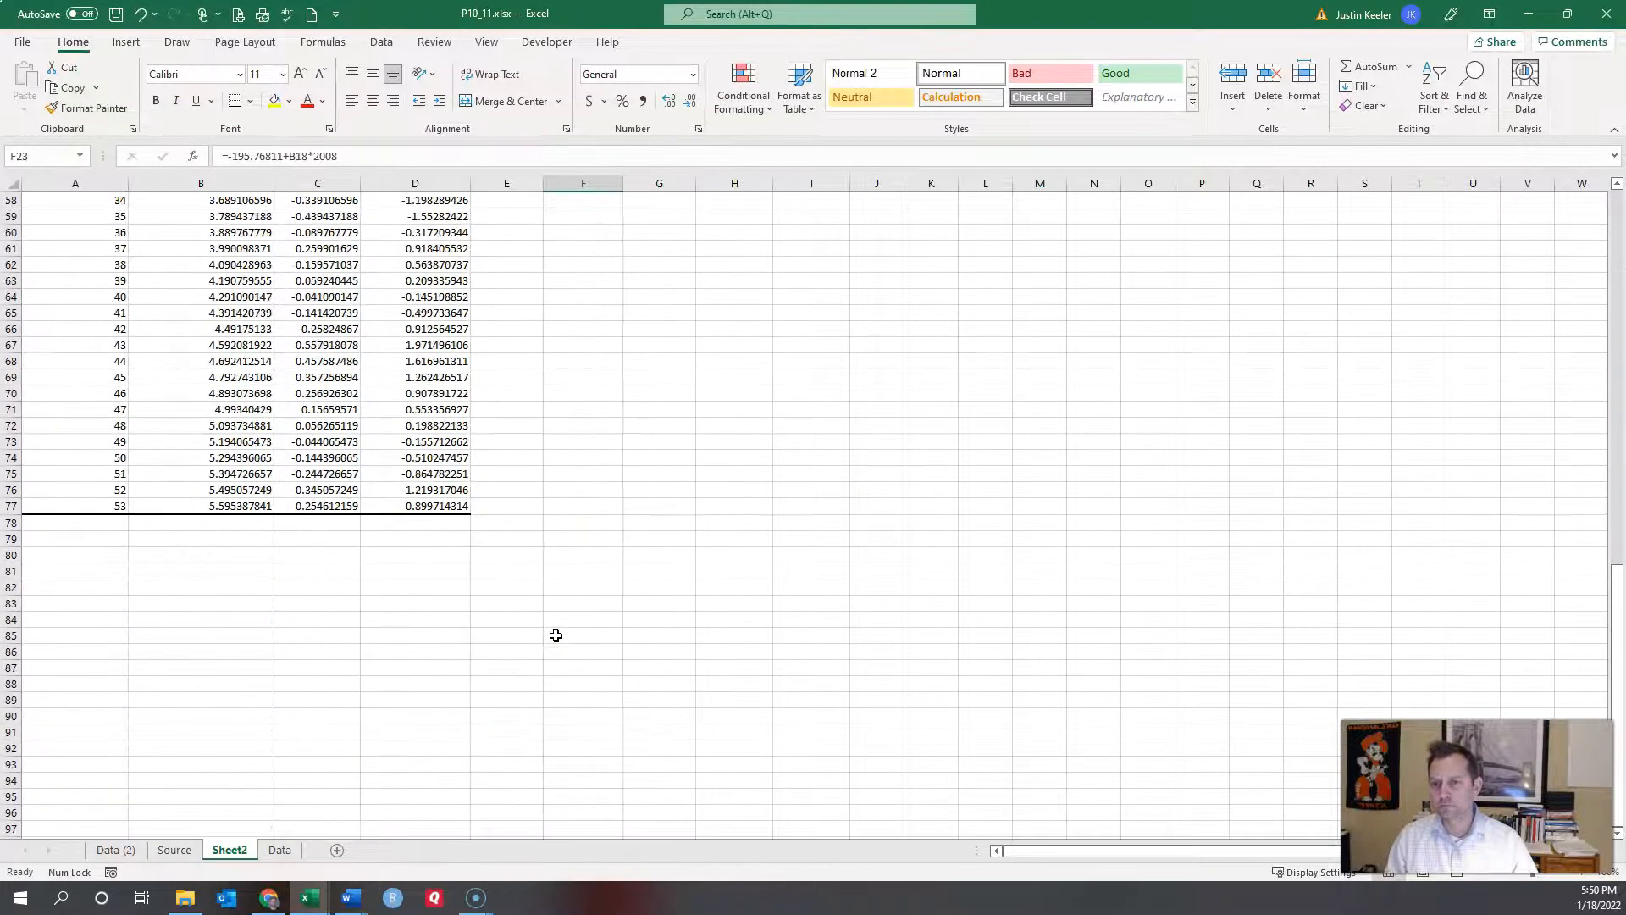
click(242, 520)
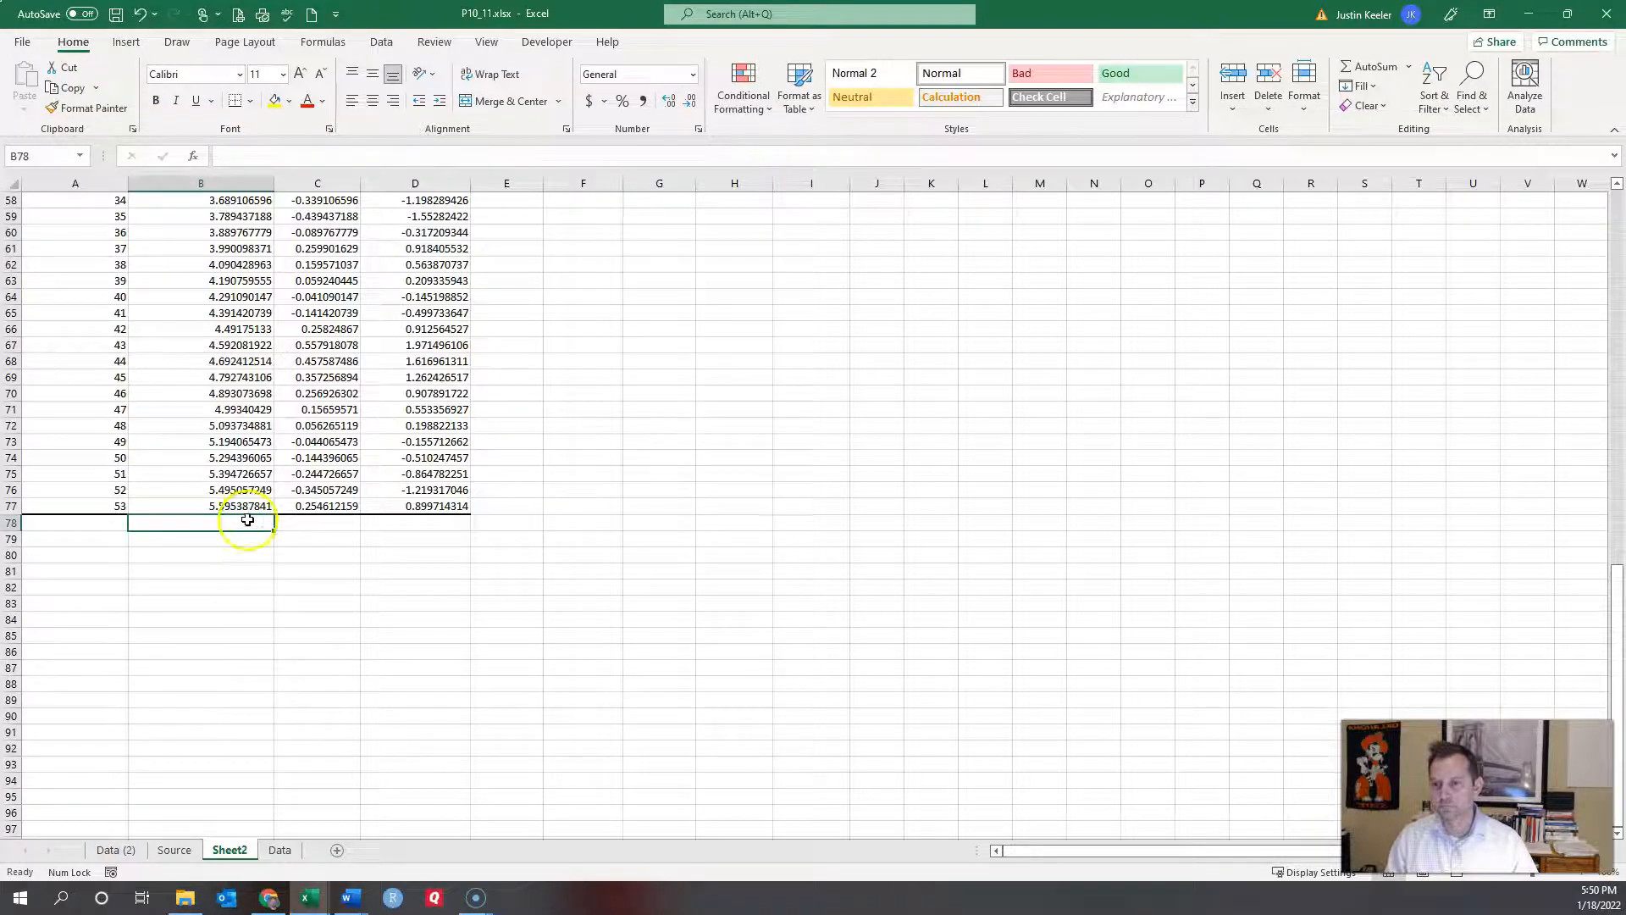
scroll(297, 657, up, 7)
click(279, 850)
scroll(246, 750, down, 12)
click(165, 485)
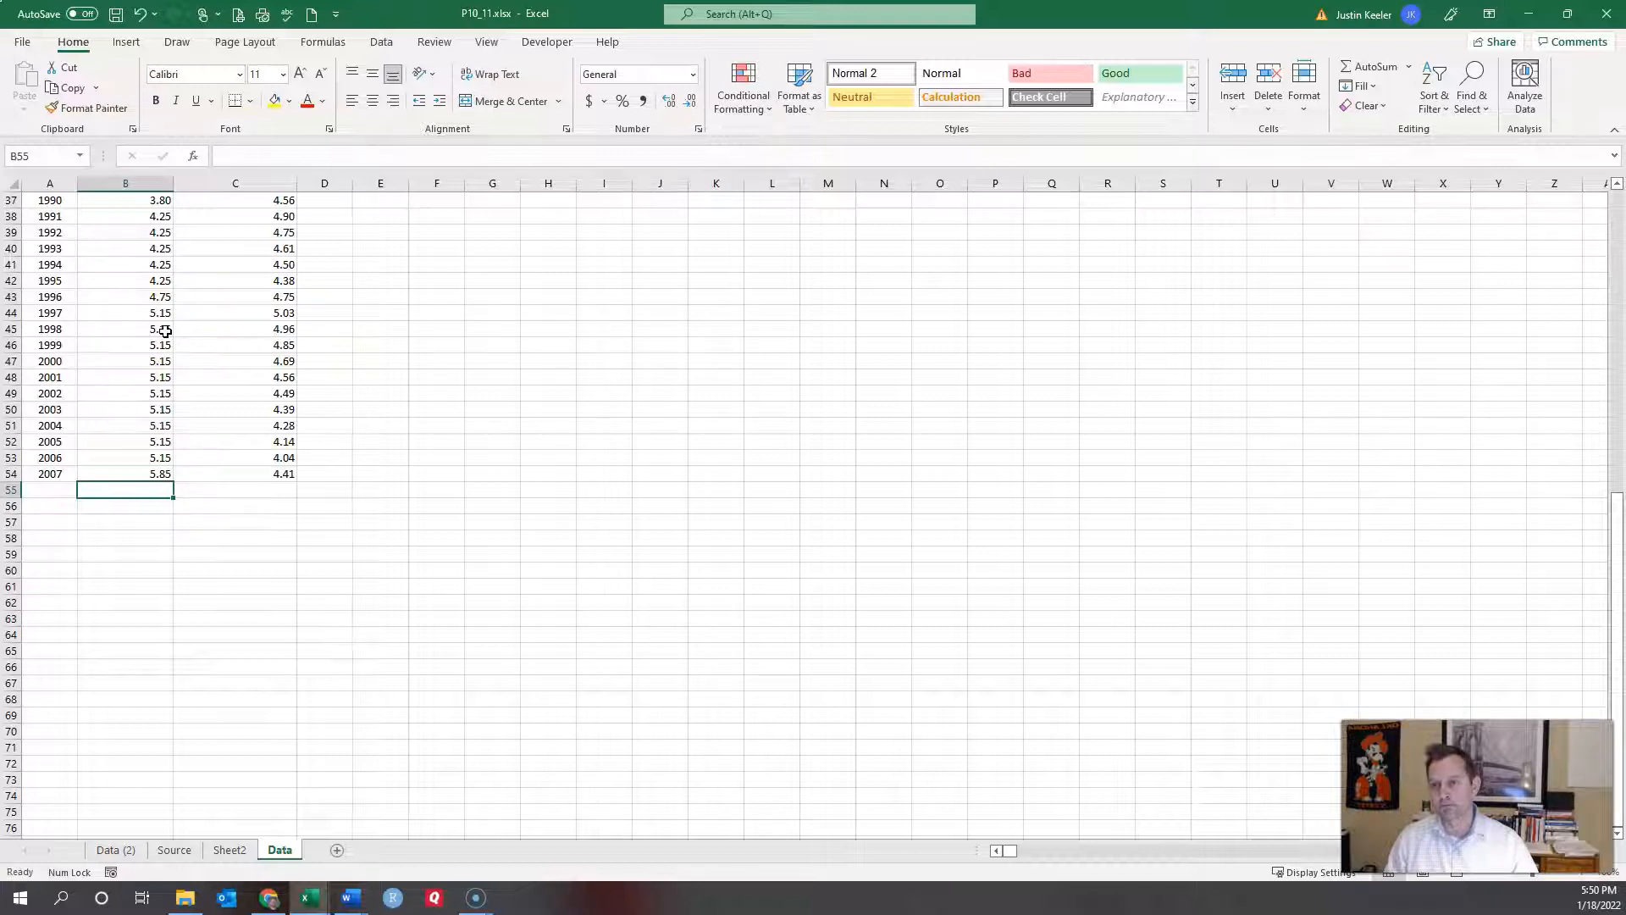
scroll(247, 565, up, 12)
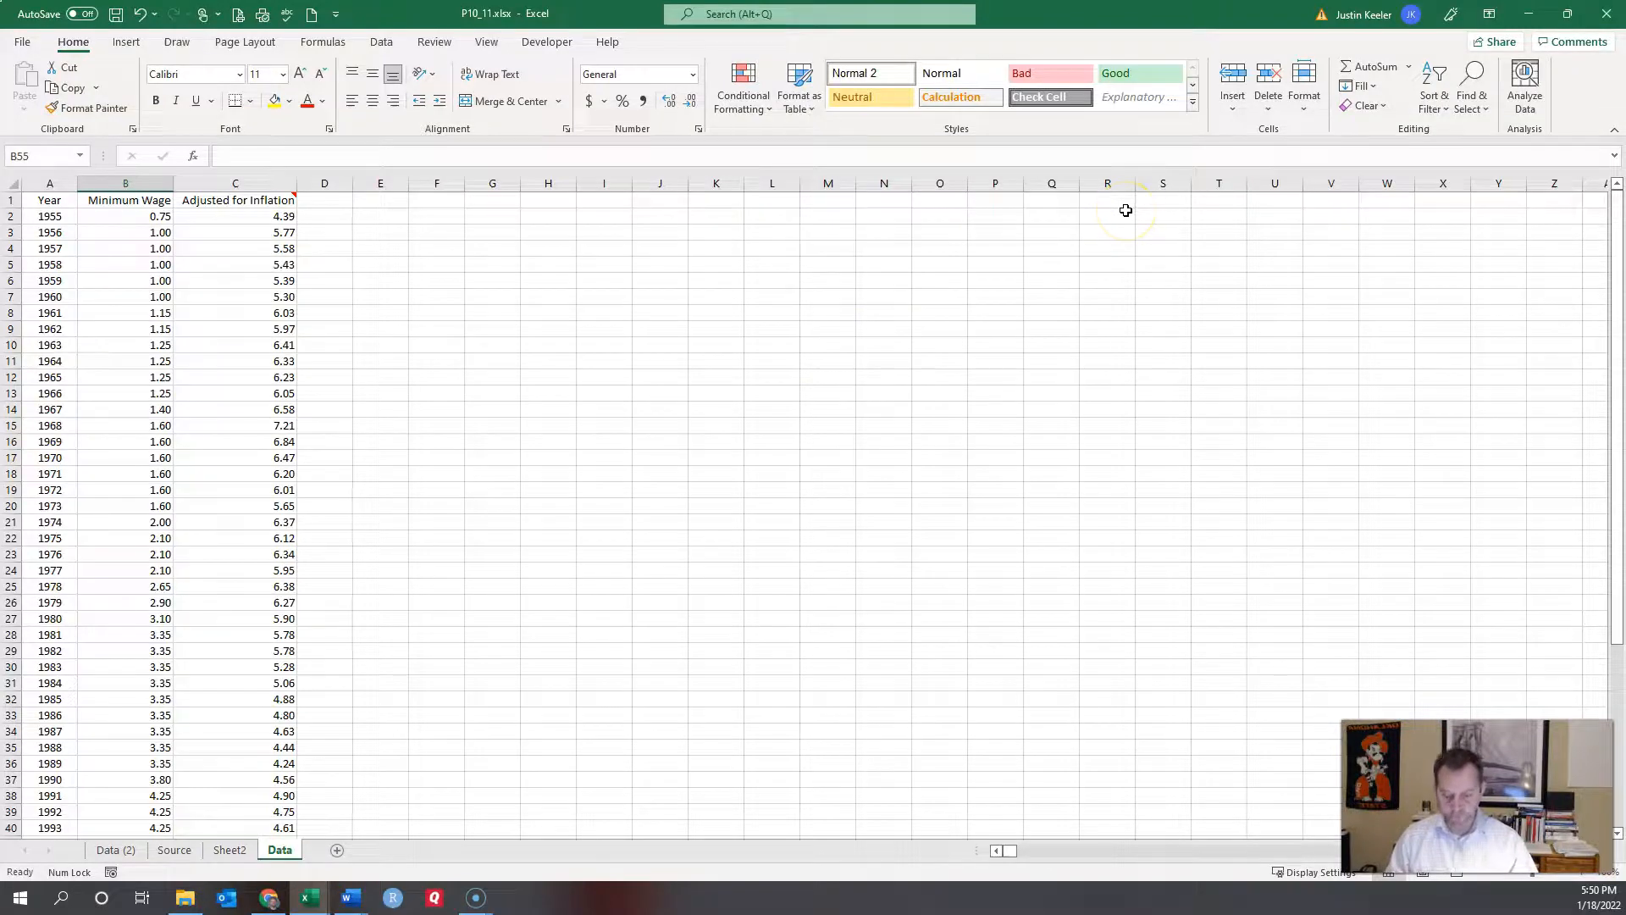
Step: Minimize the P10_11 workbook and maximize the P10_21 workbook window
click(1528, 15)
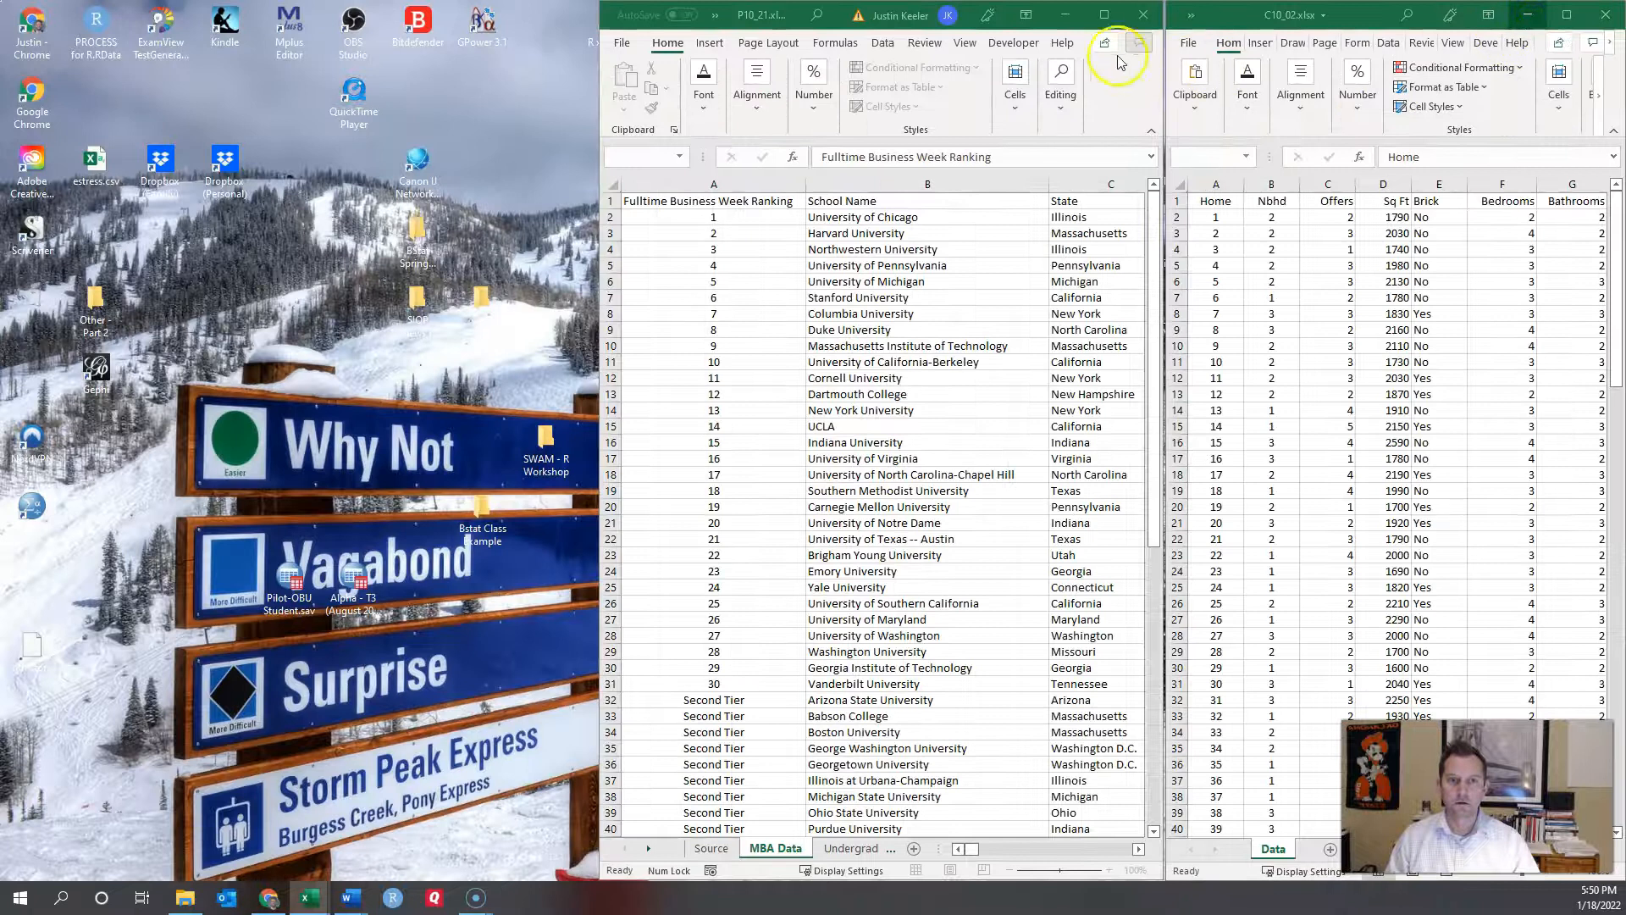
click(1106, 15)
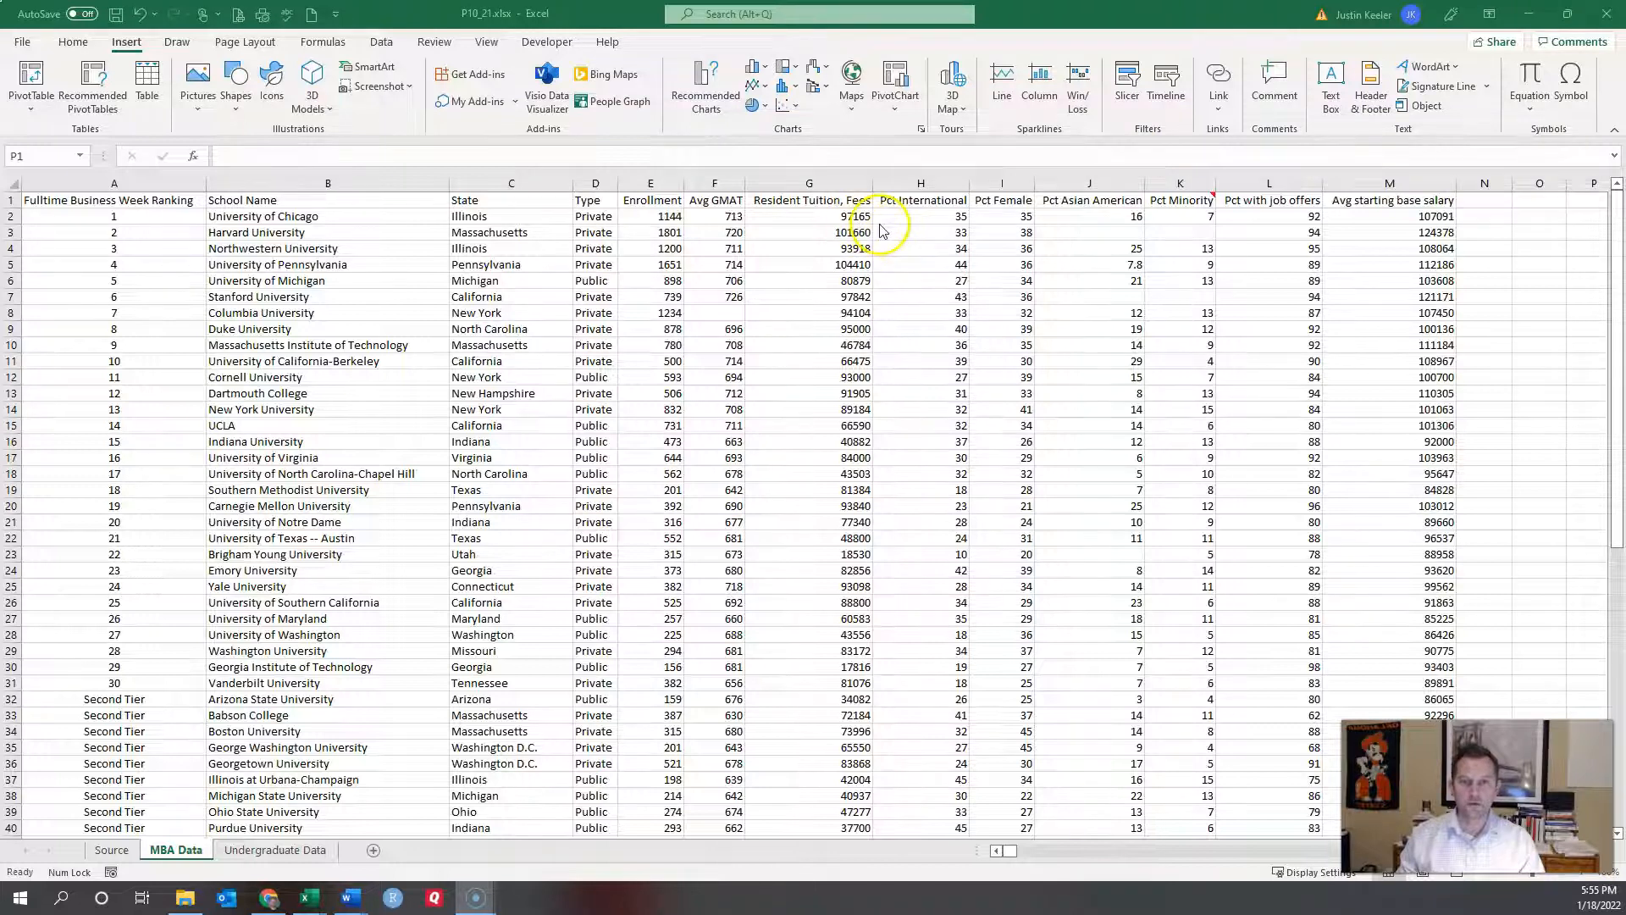
Step: Fill the Enrollment header E1 yellow
click(656, 199)
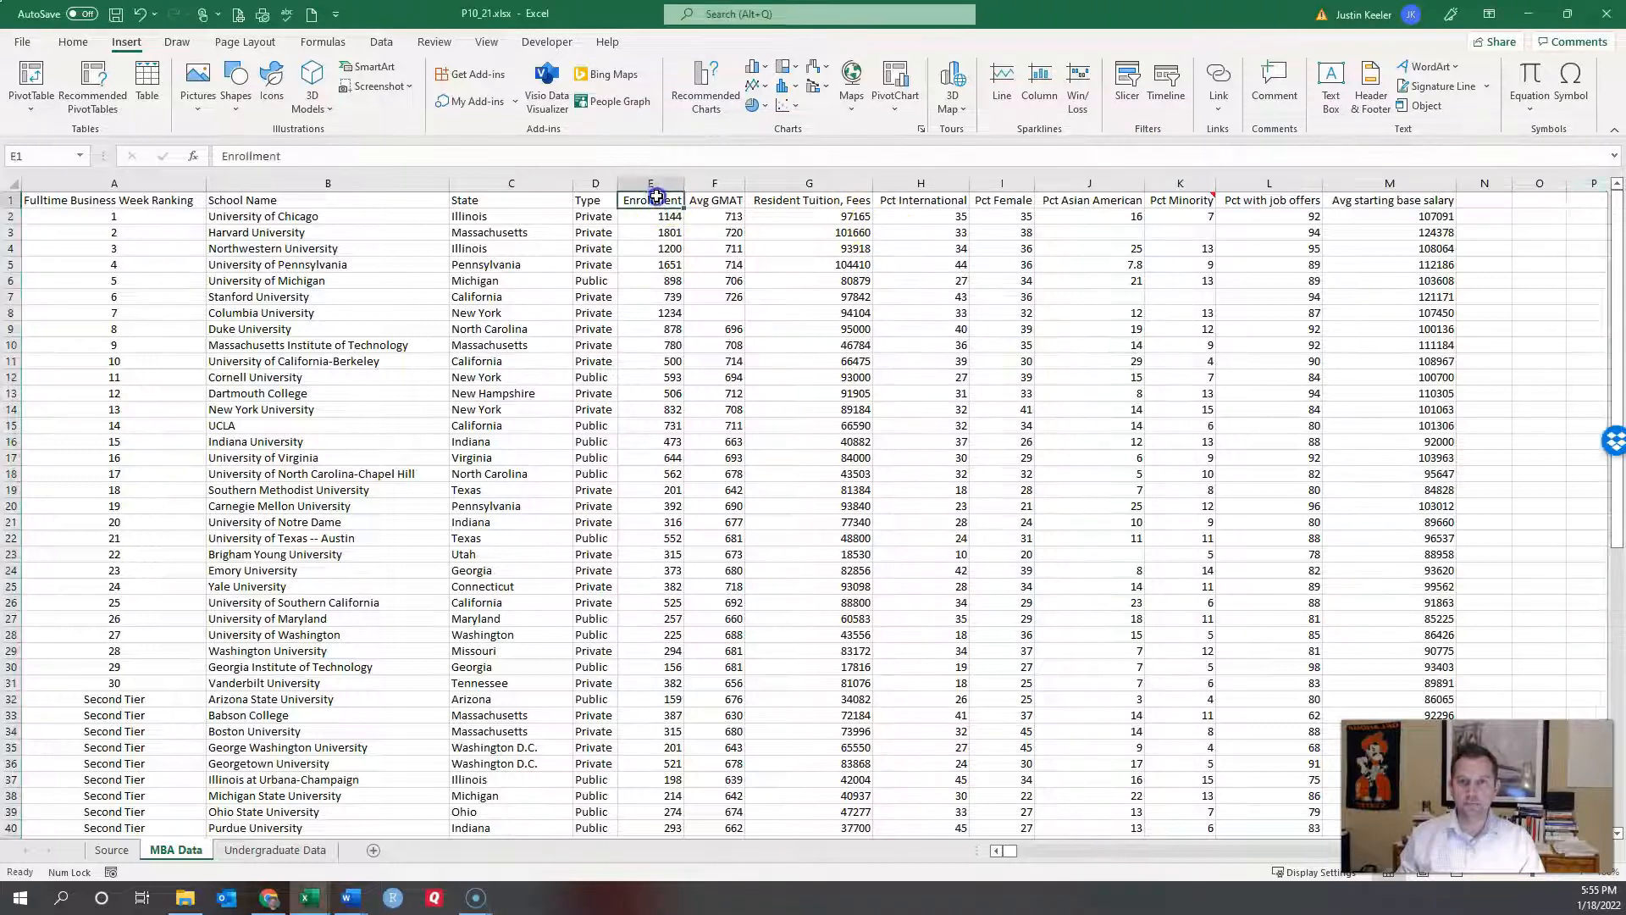
click(72, 41)
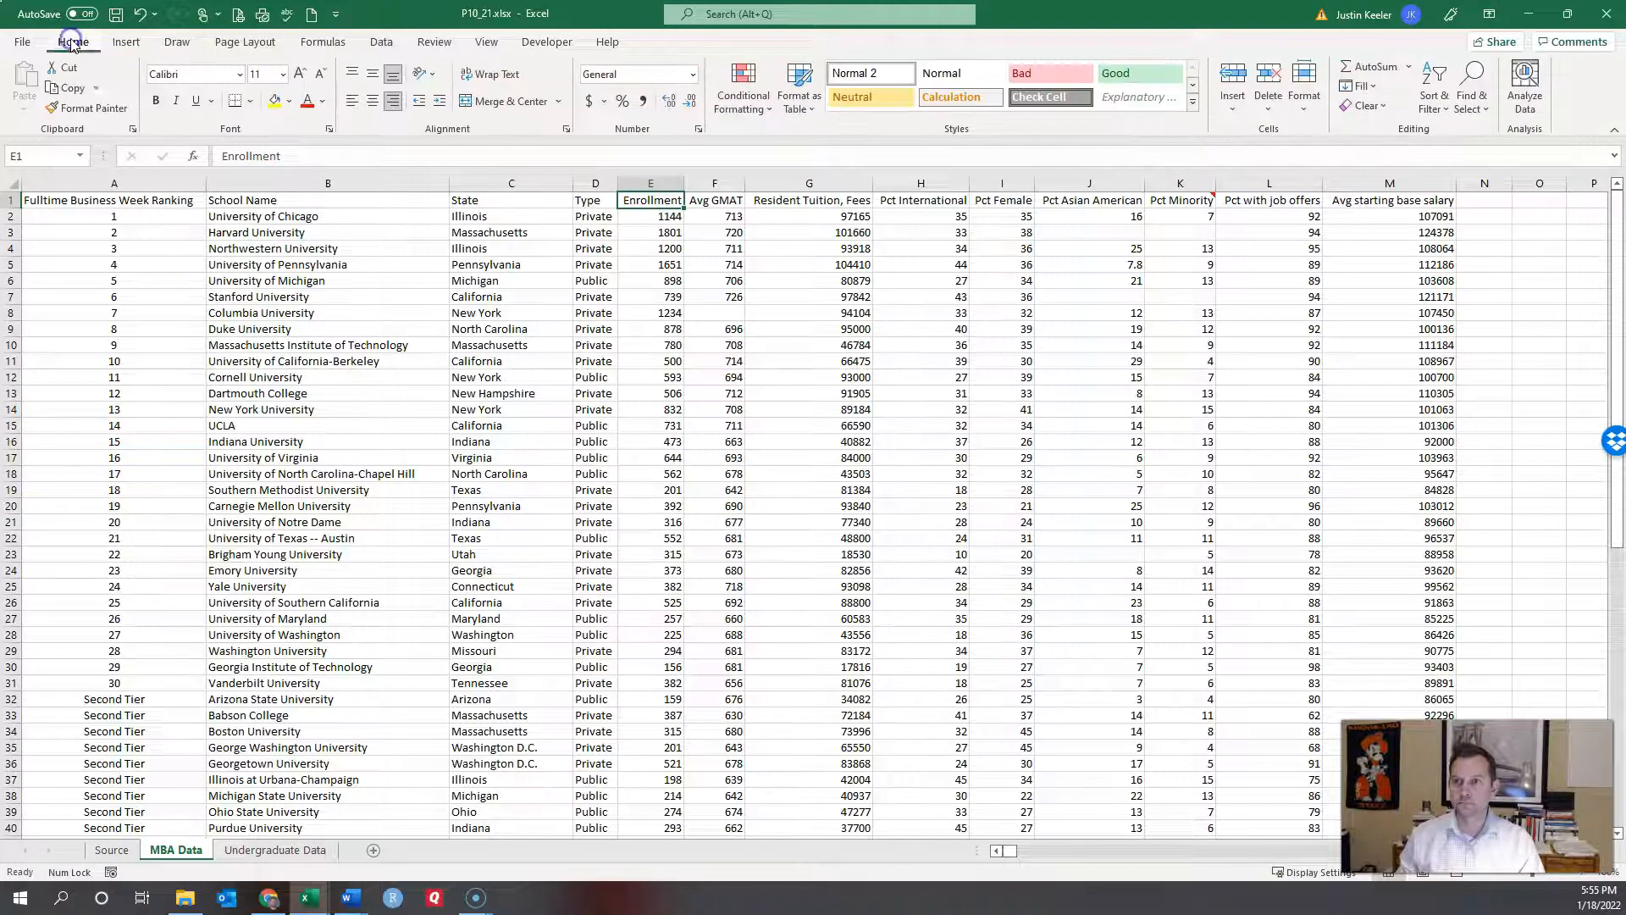
click(273, 101)
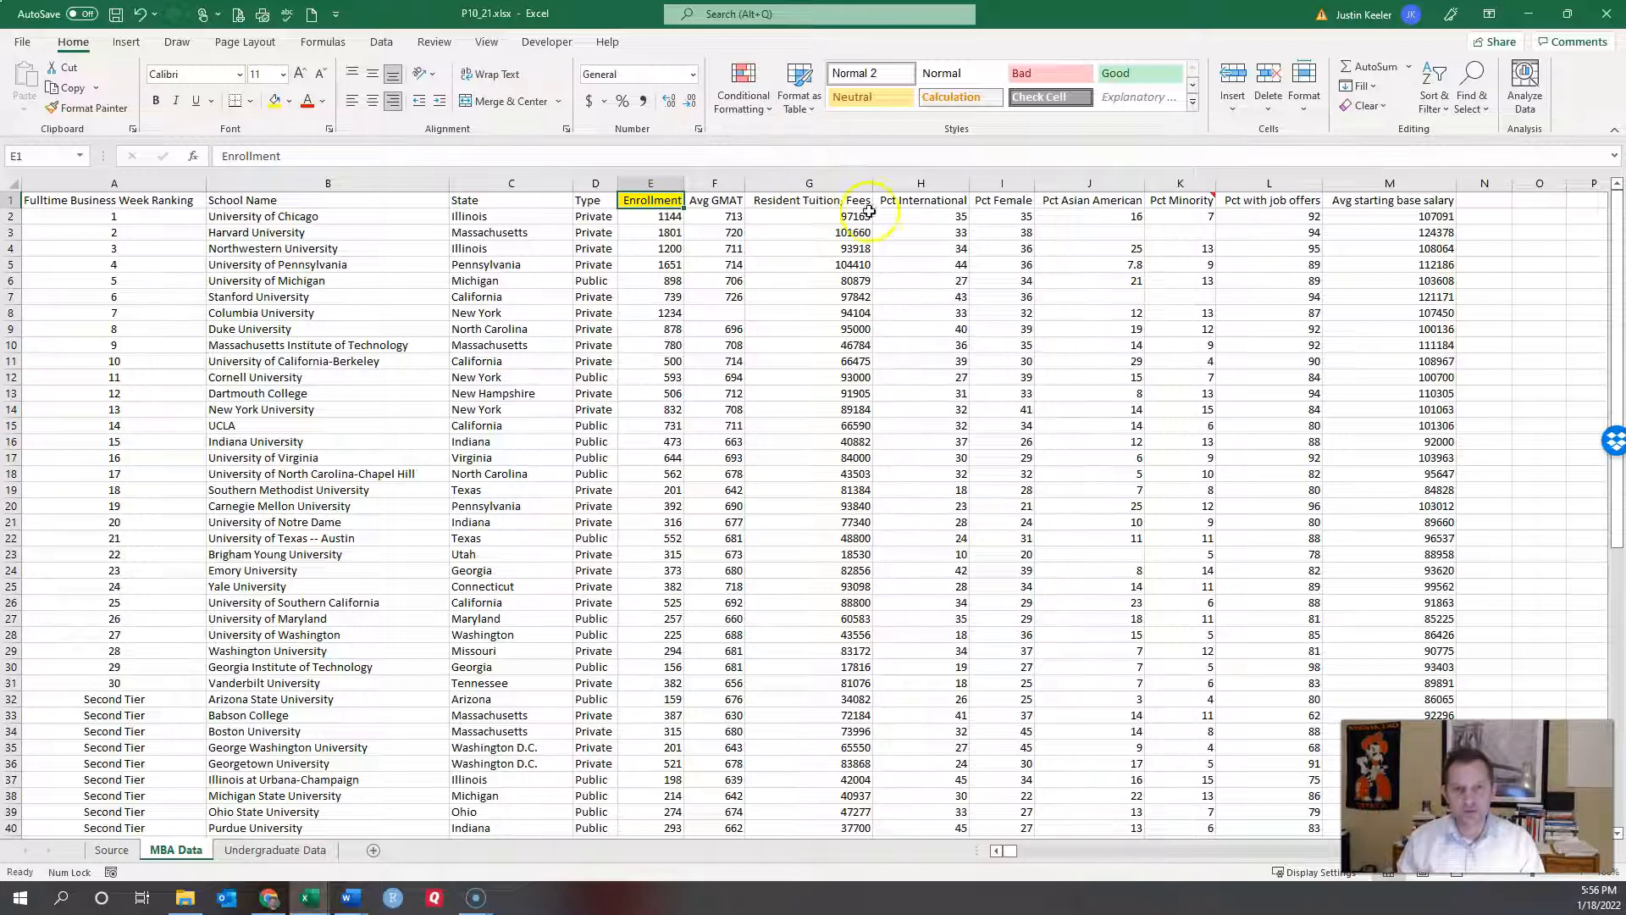
Step: Give the Pct Female, Pct Minority and Pct International headers a light green fill
click(999, 200)
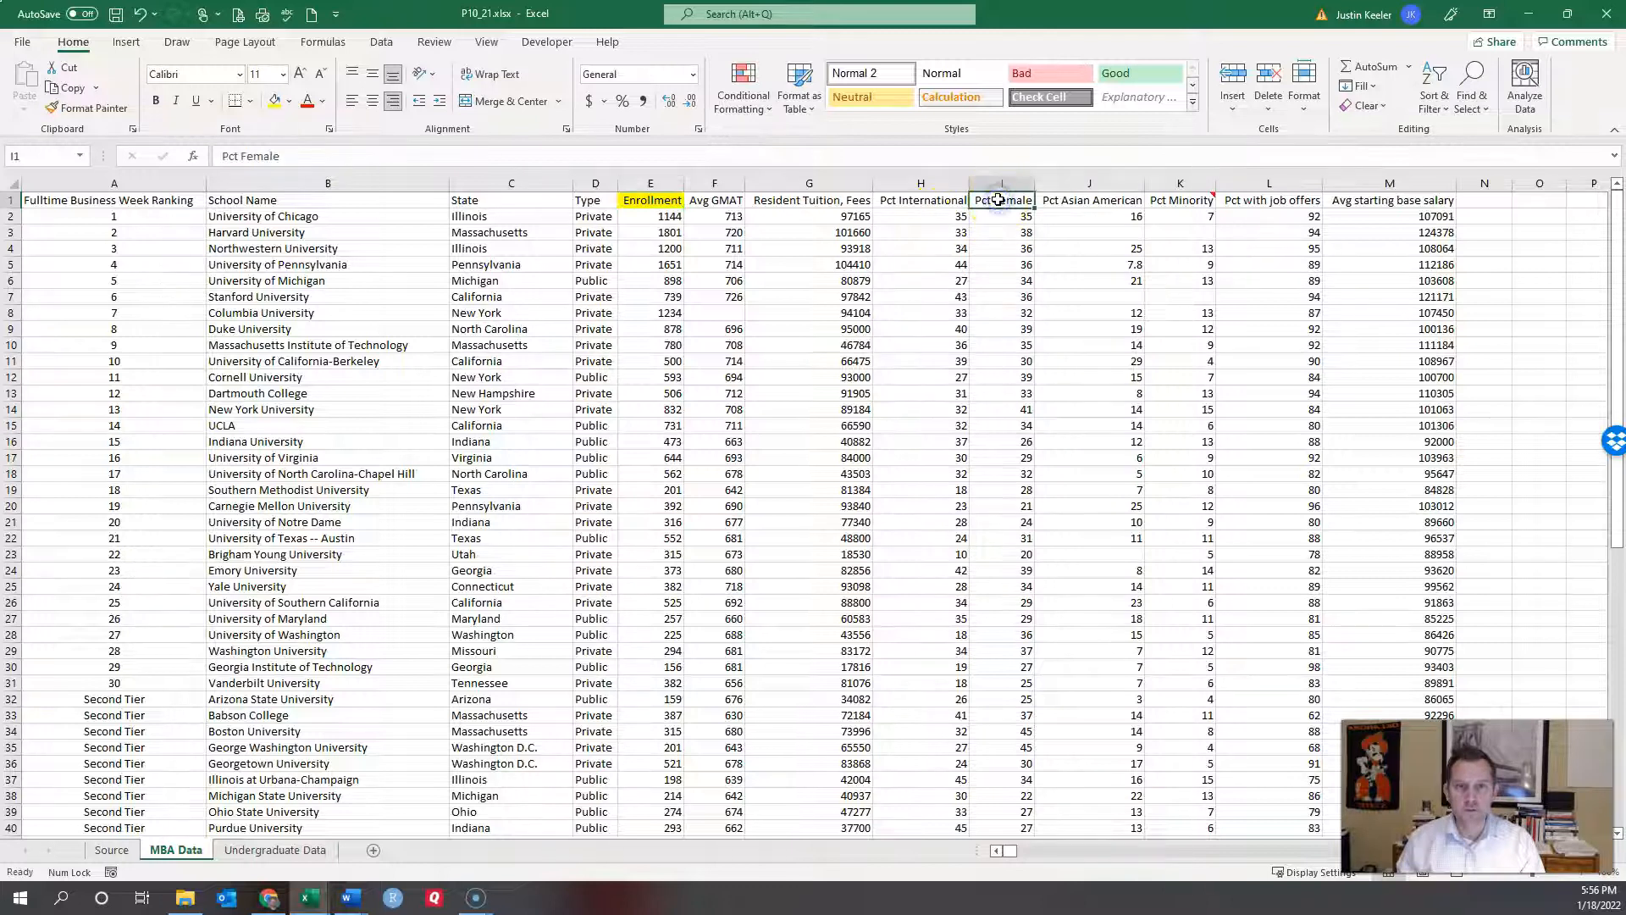
click(290, 103)
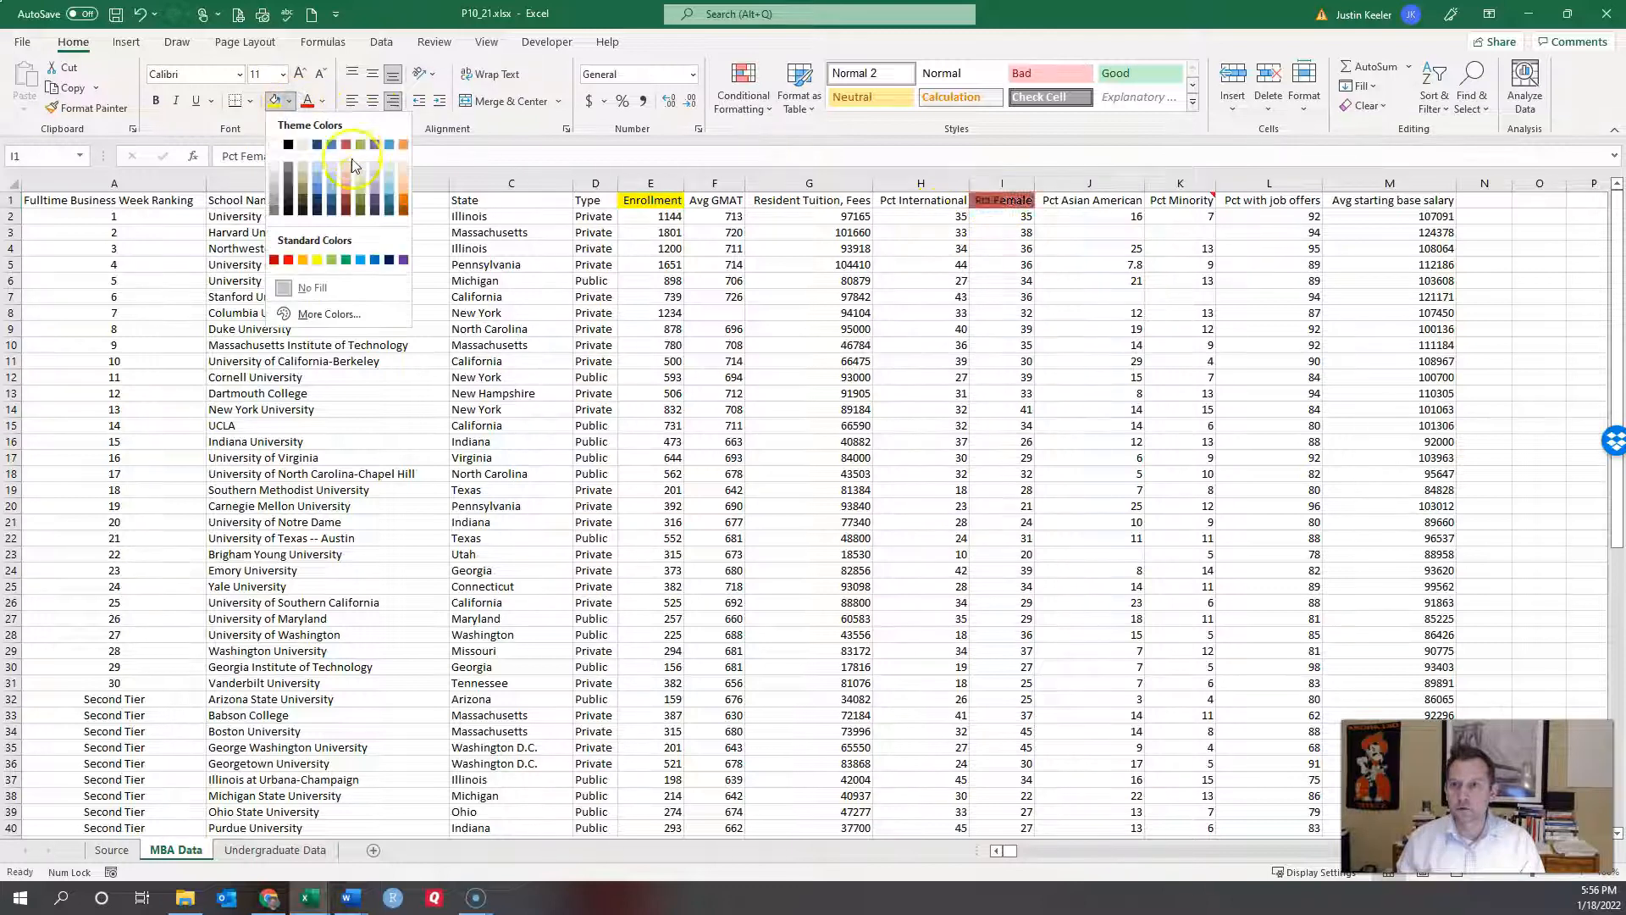
click(363, 176)
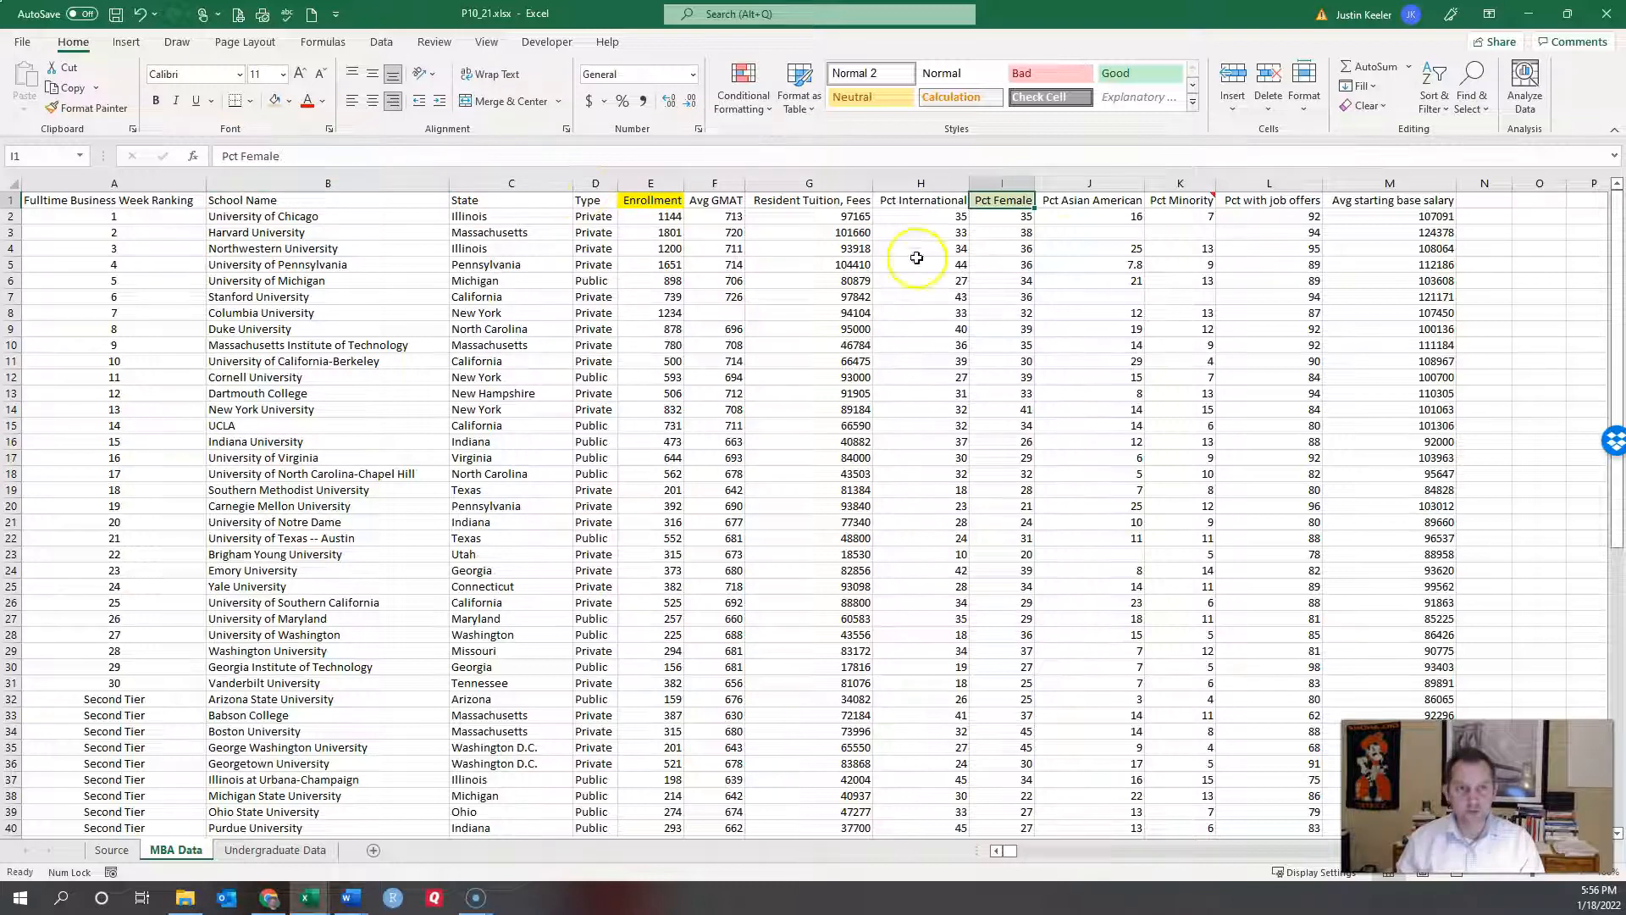
click(1165, 201)
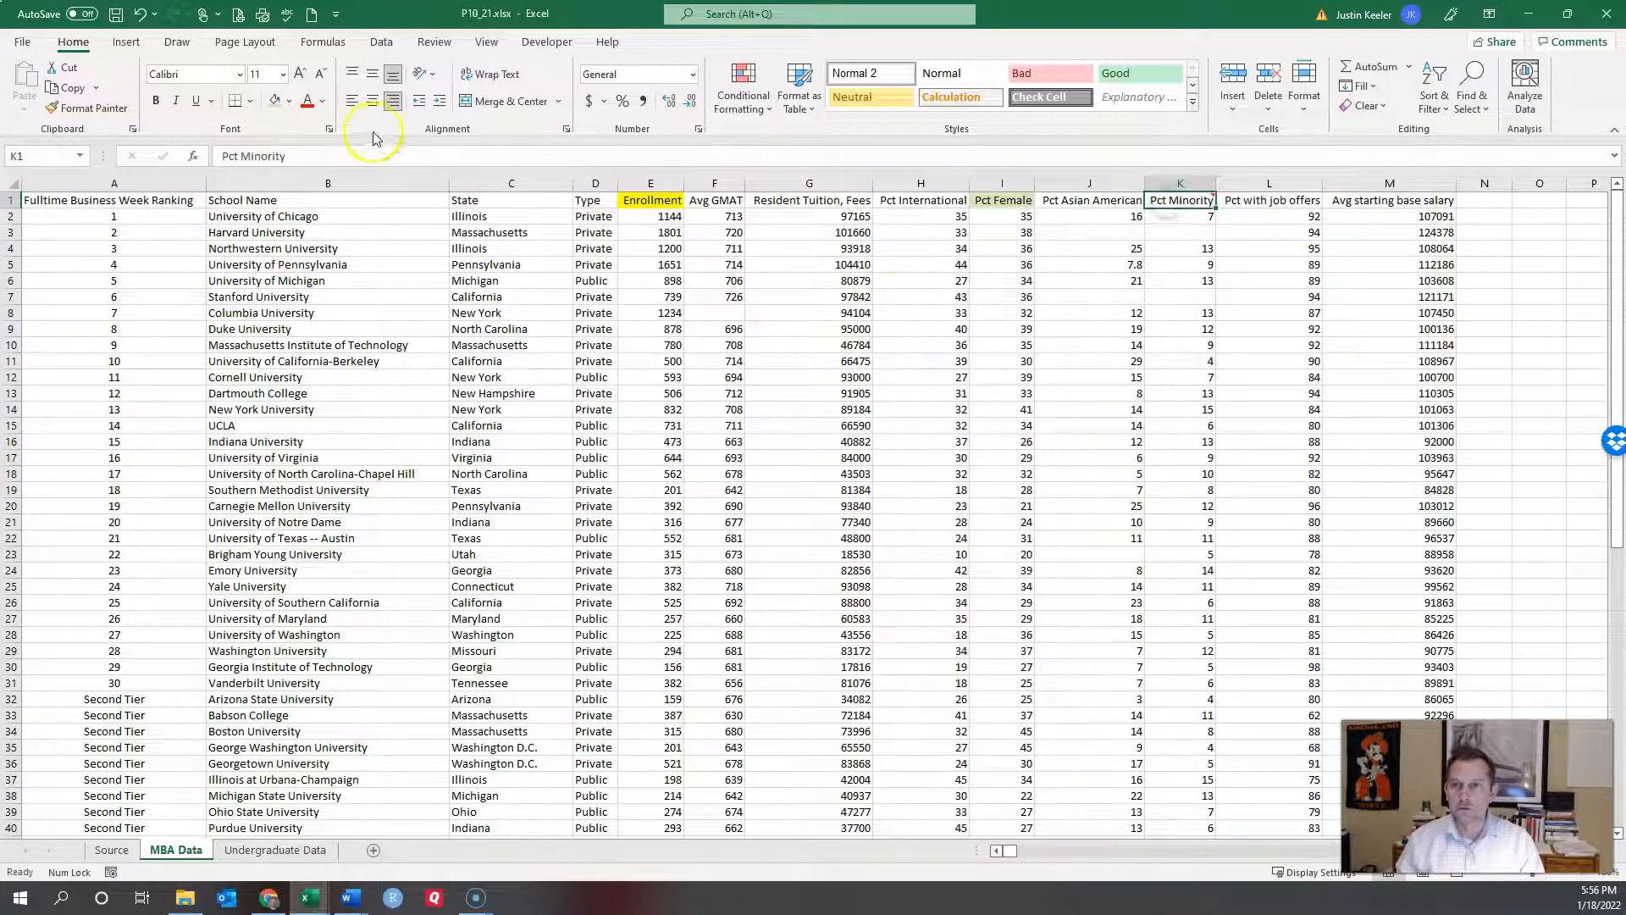
click(276, 101)
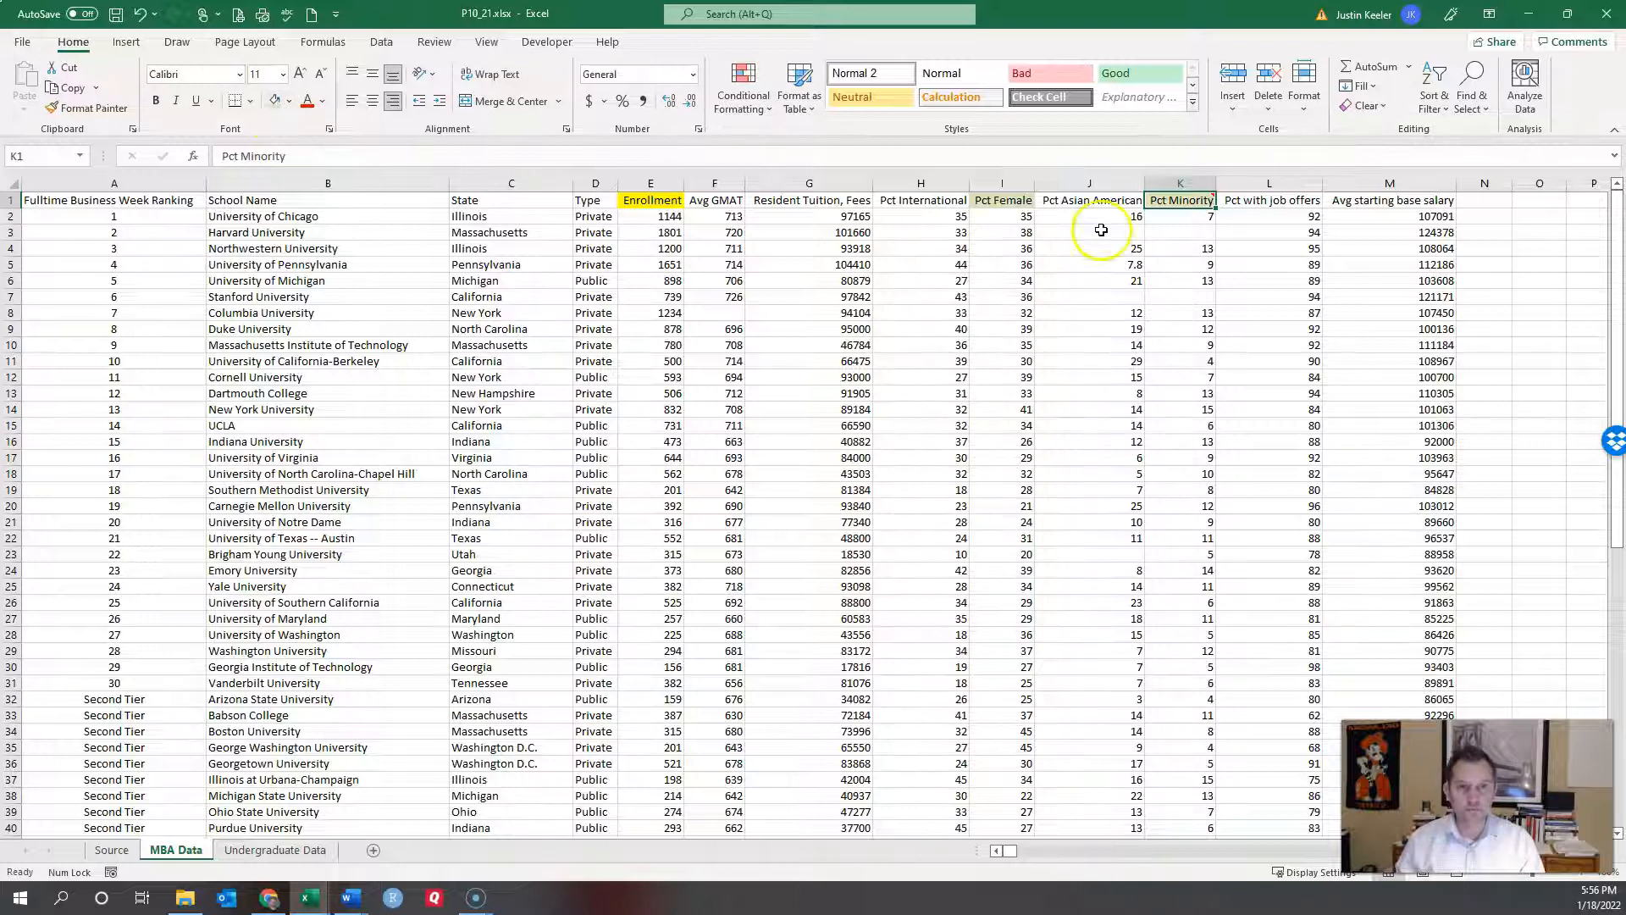
click(910, 202)
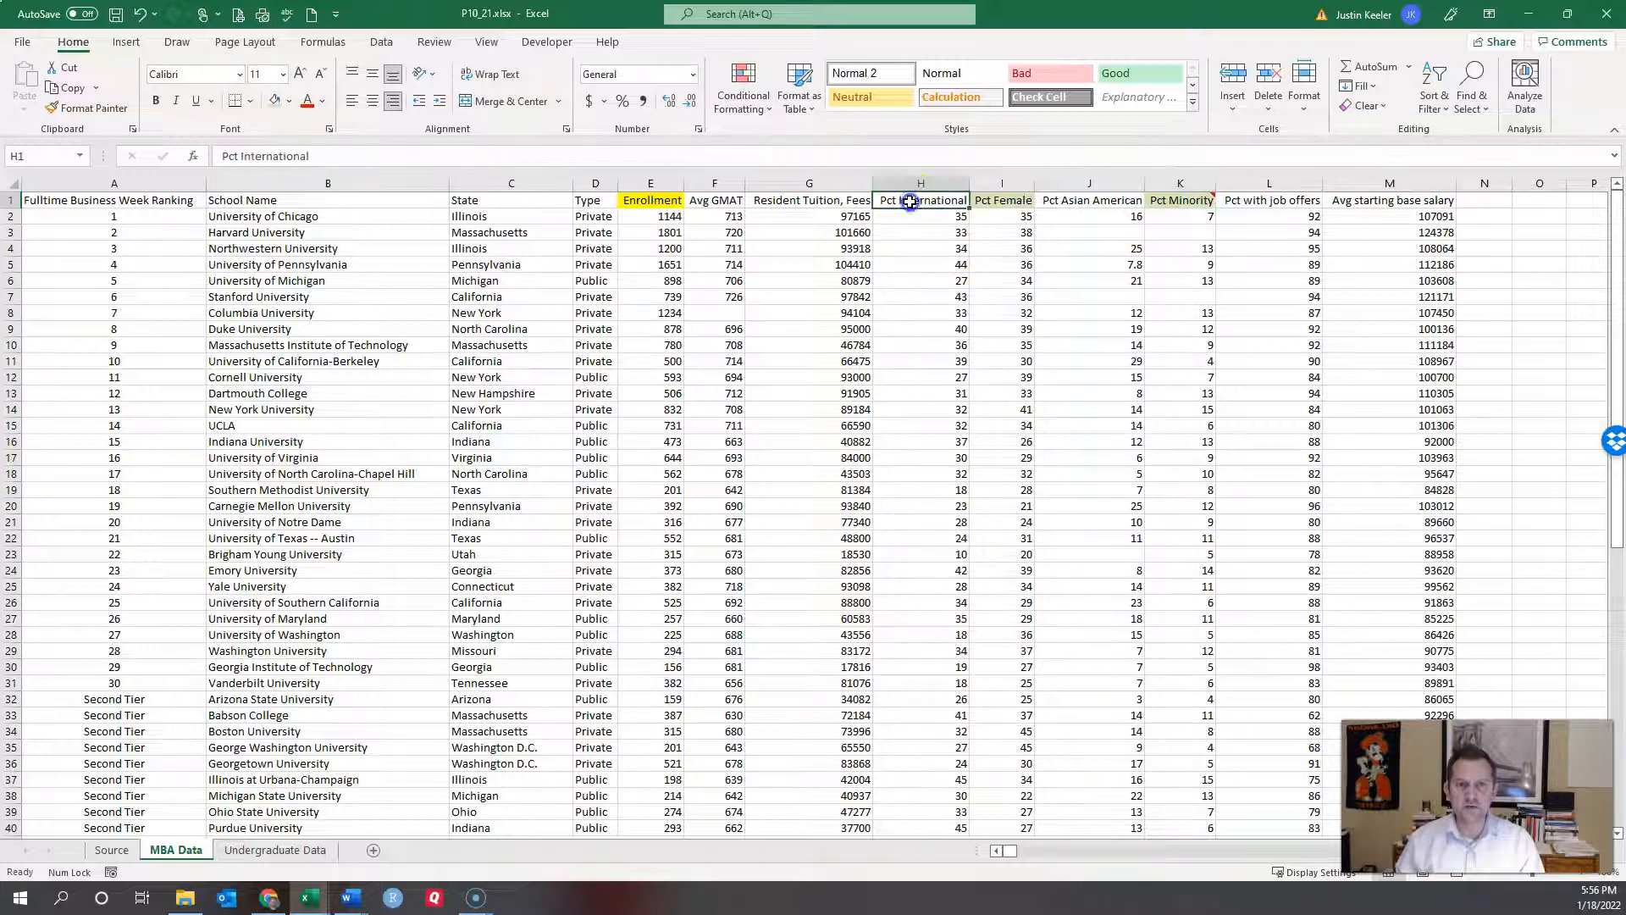
click(274, 102)
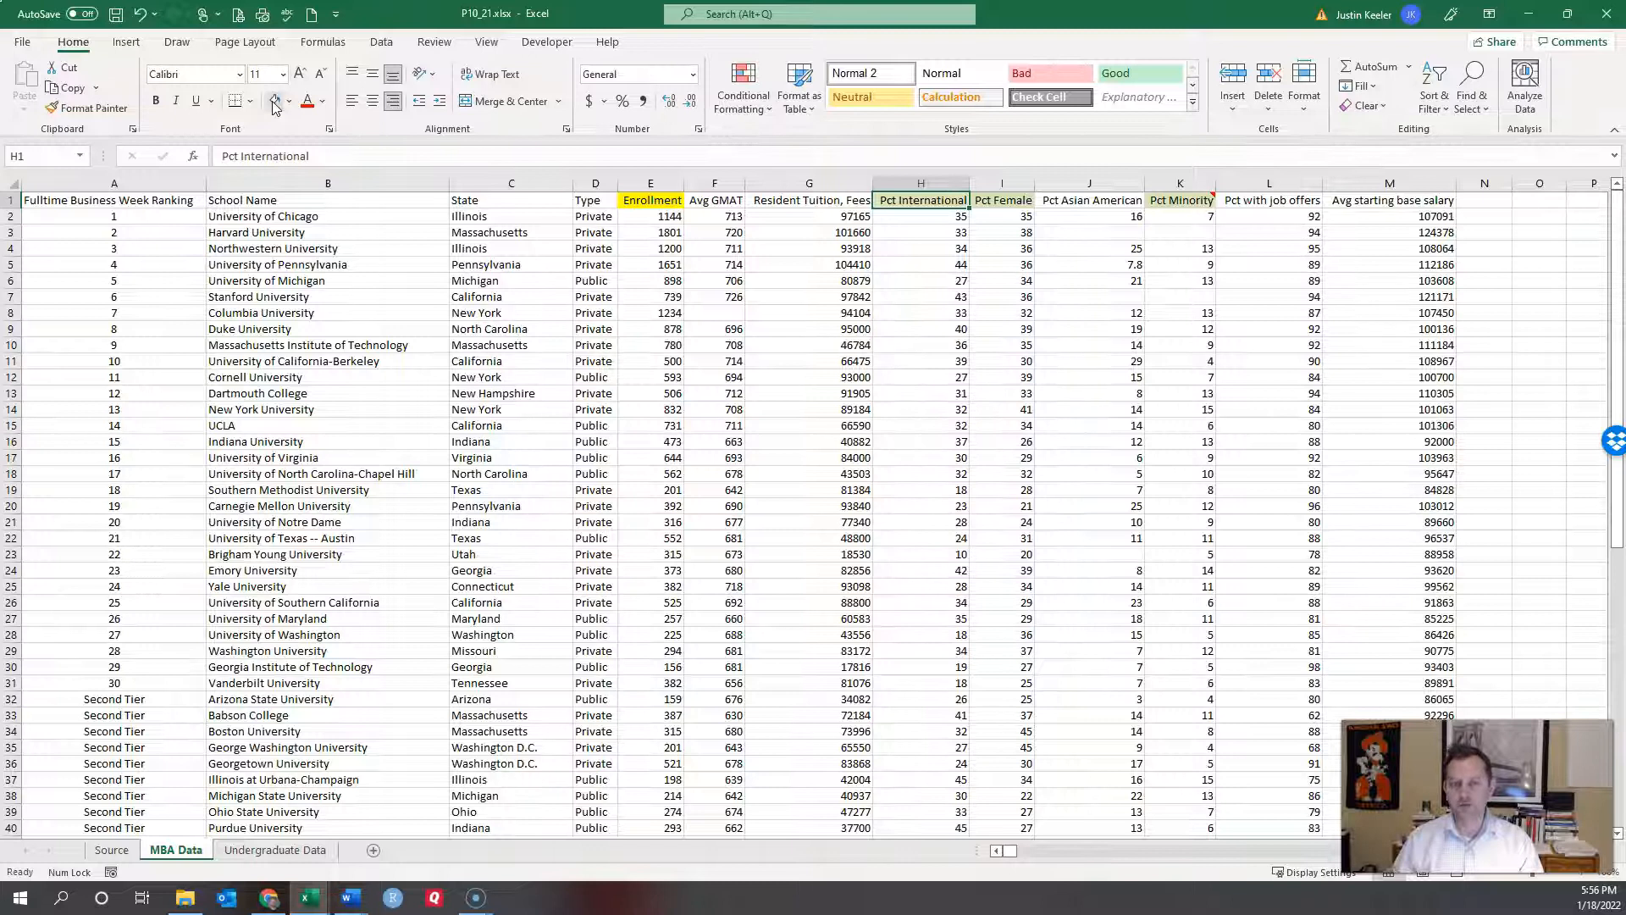
click(703, 391)
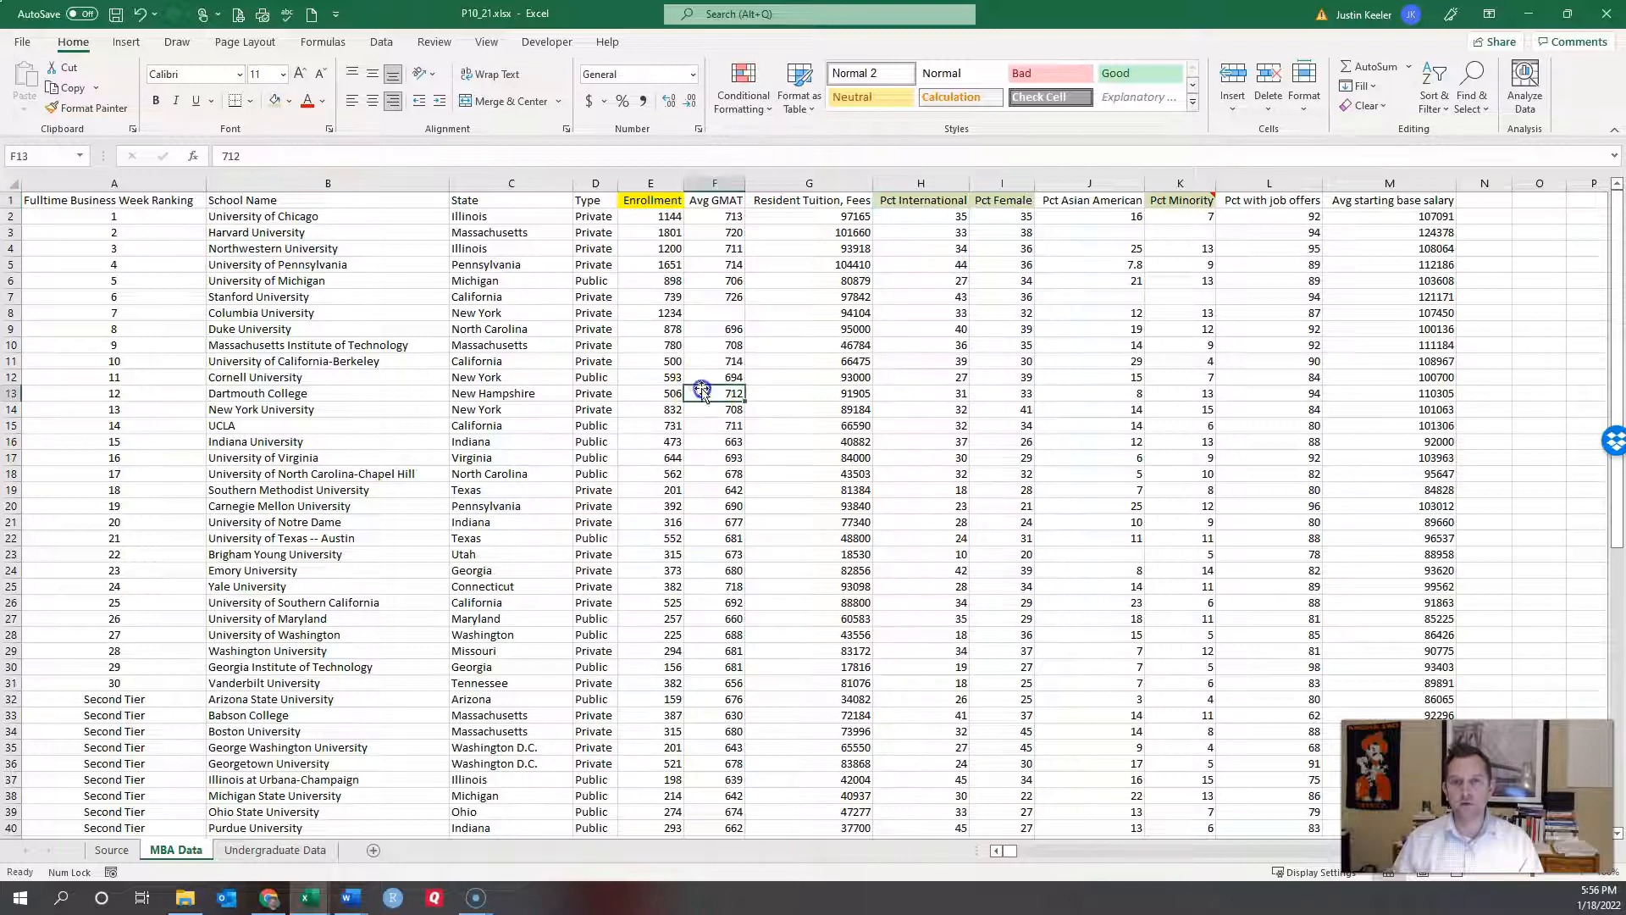
click(650, 181)
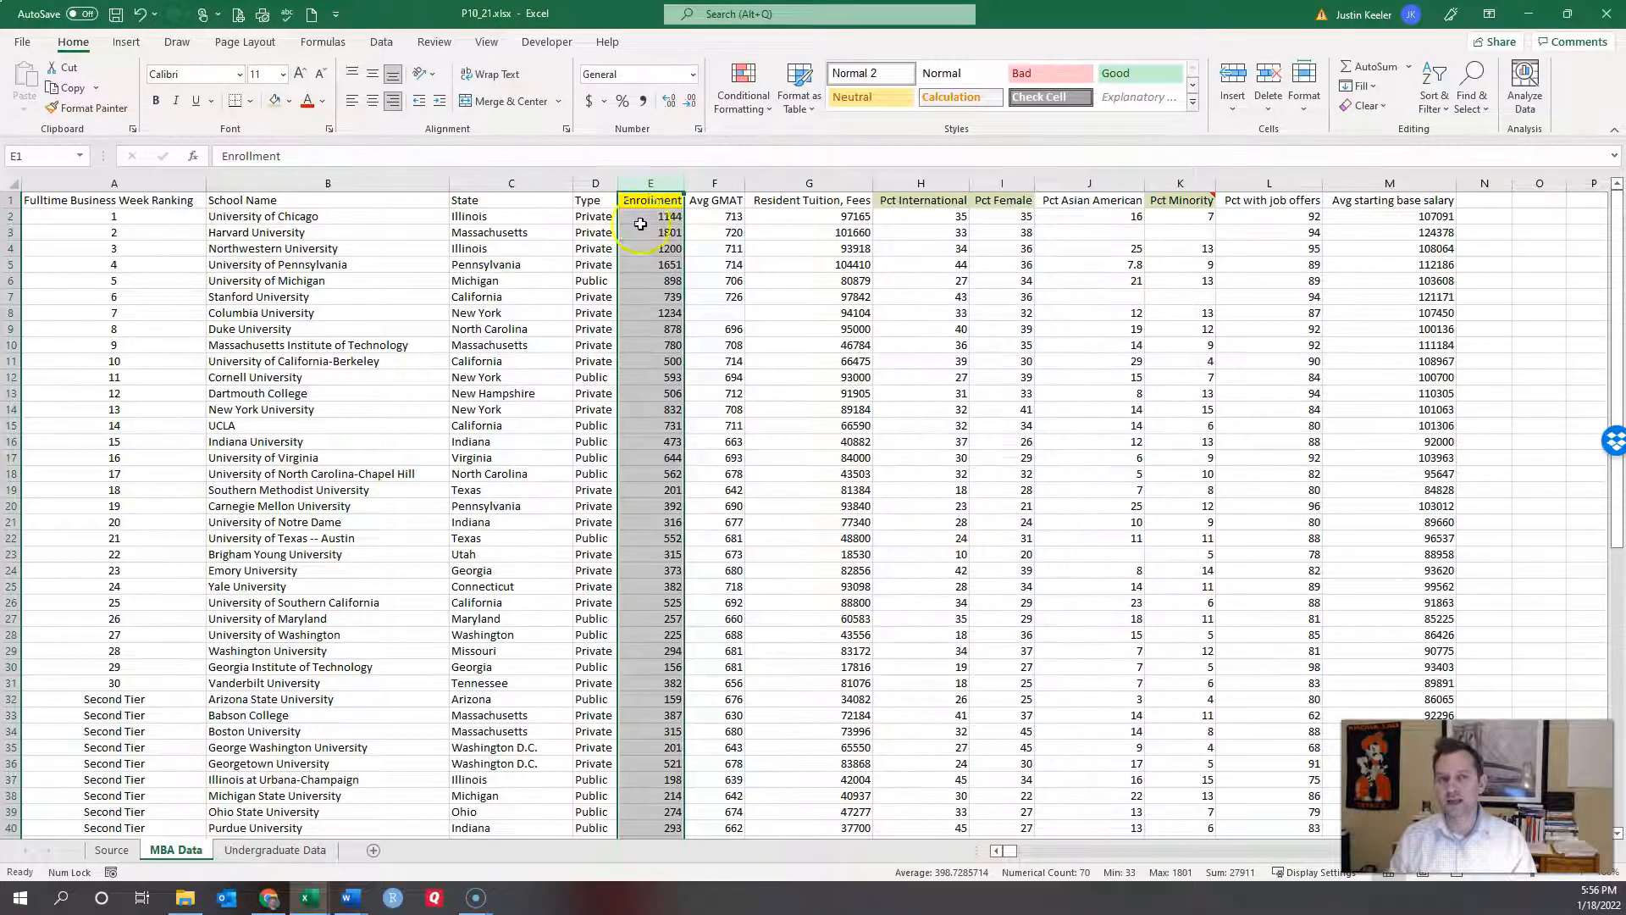
mouse_move(1177, 202)
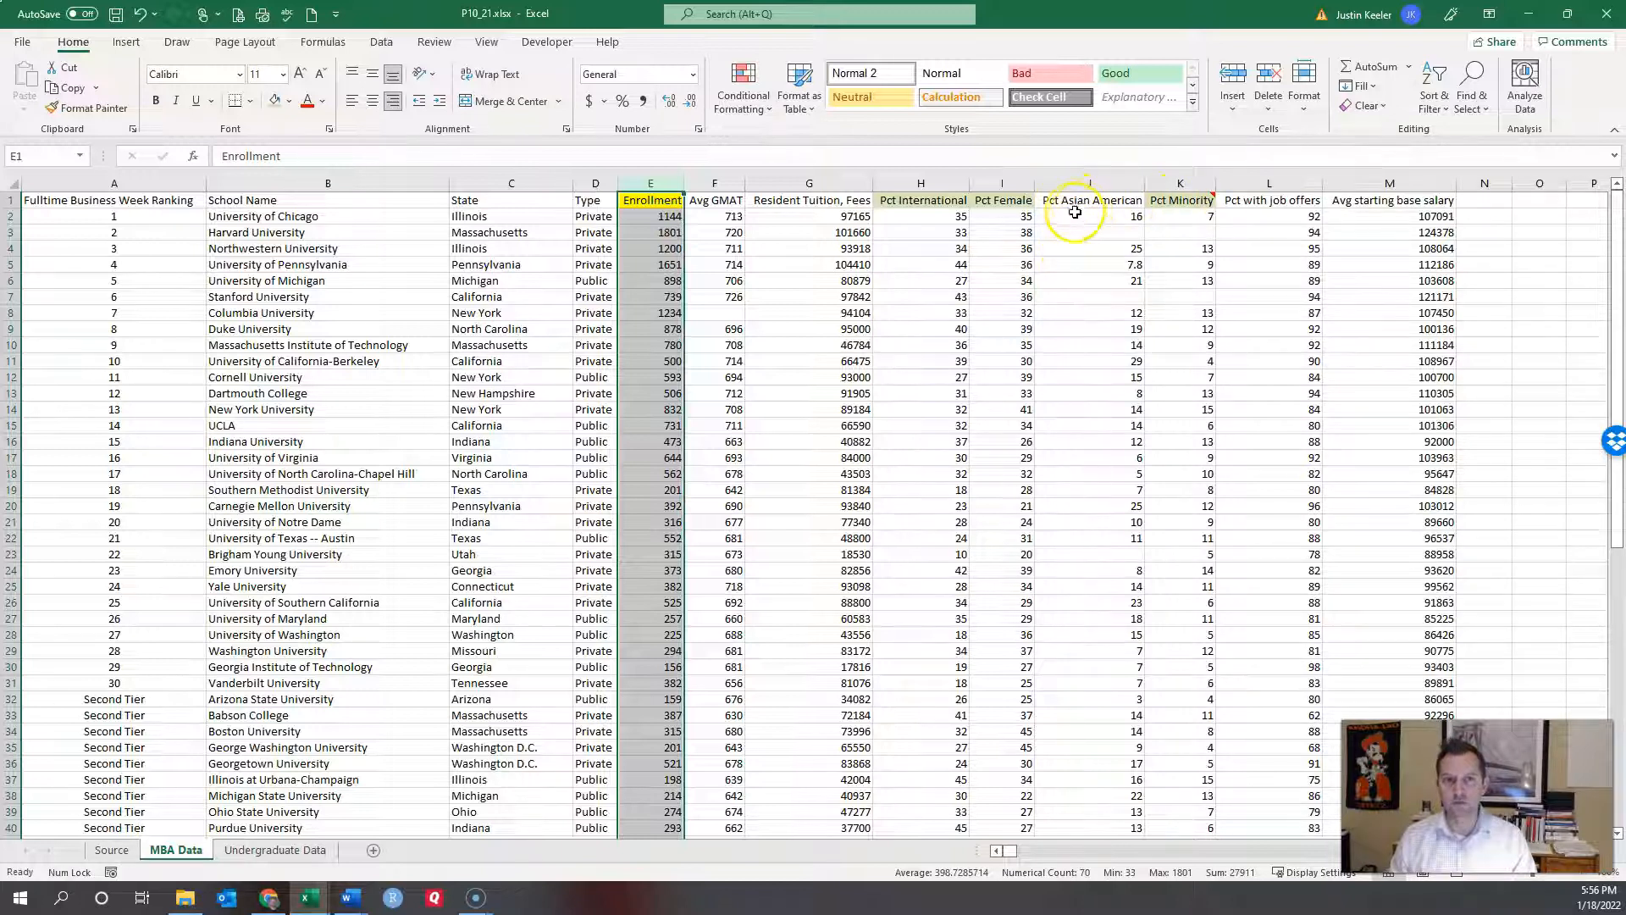
Step: Cut the Pct Minority column and insert it in column J, before Pct Asian American
click(1177, 202)
click(1171, 177)
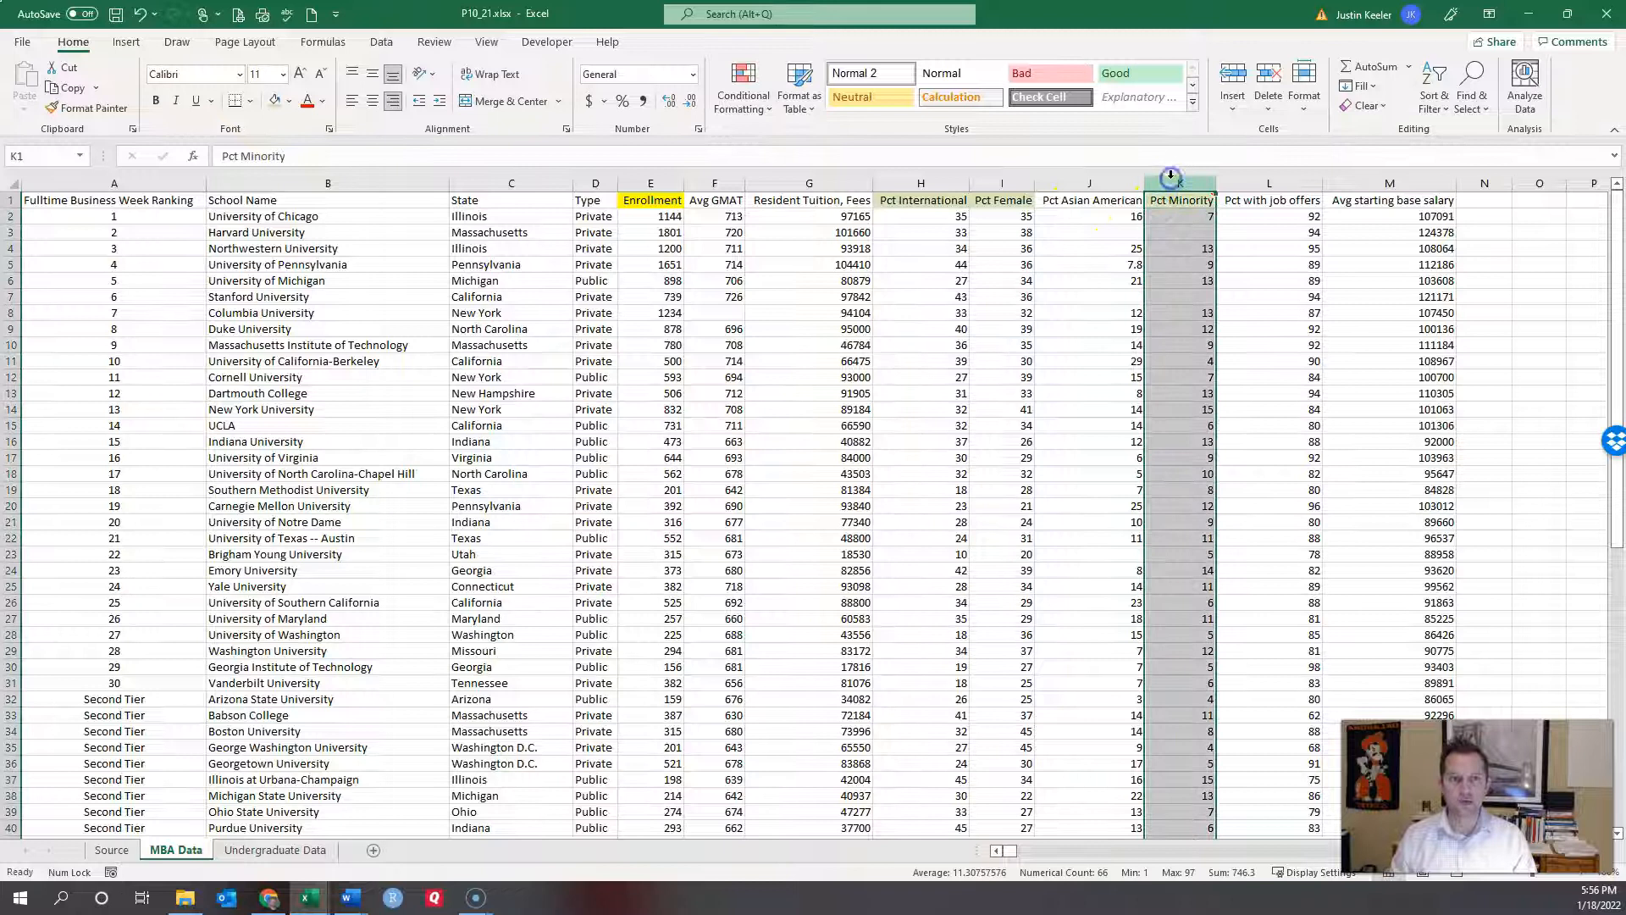
key(ctrl+x)
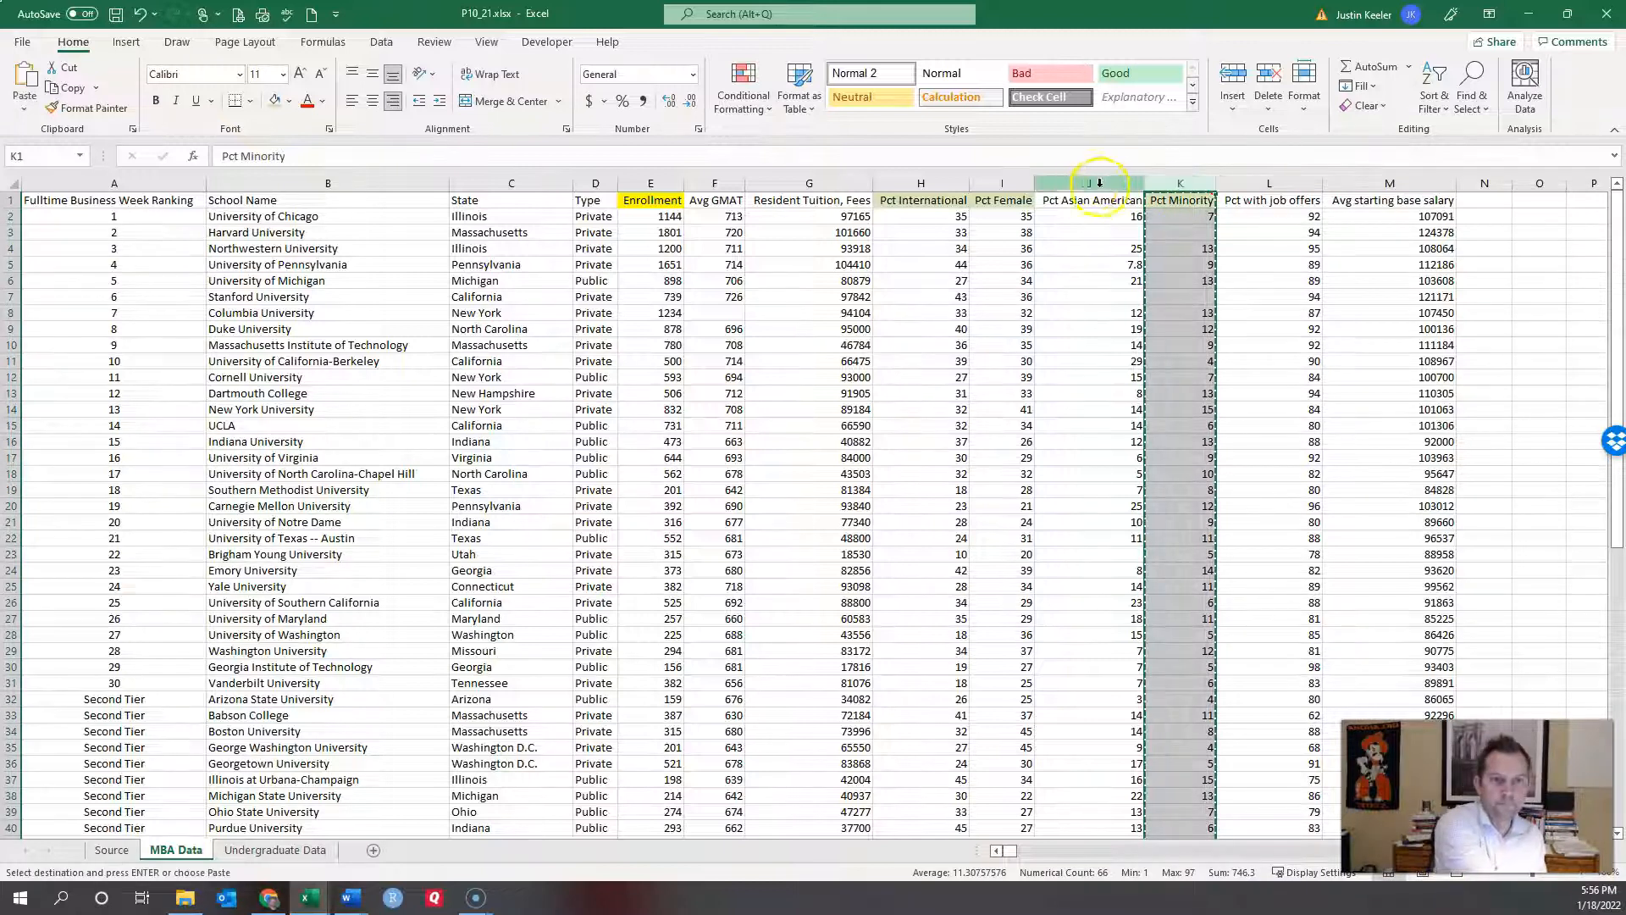
click(1087, 182)
right_click(1087, 182)
click(1158, 321)
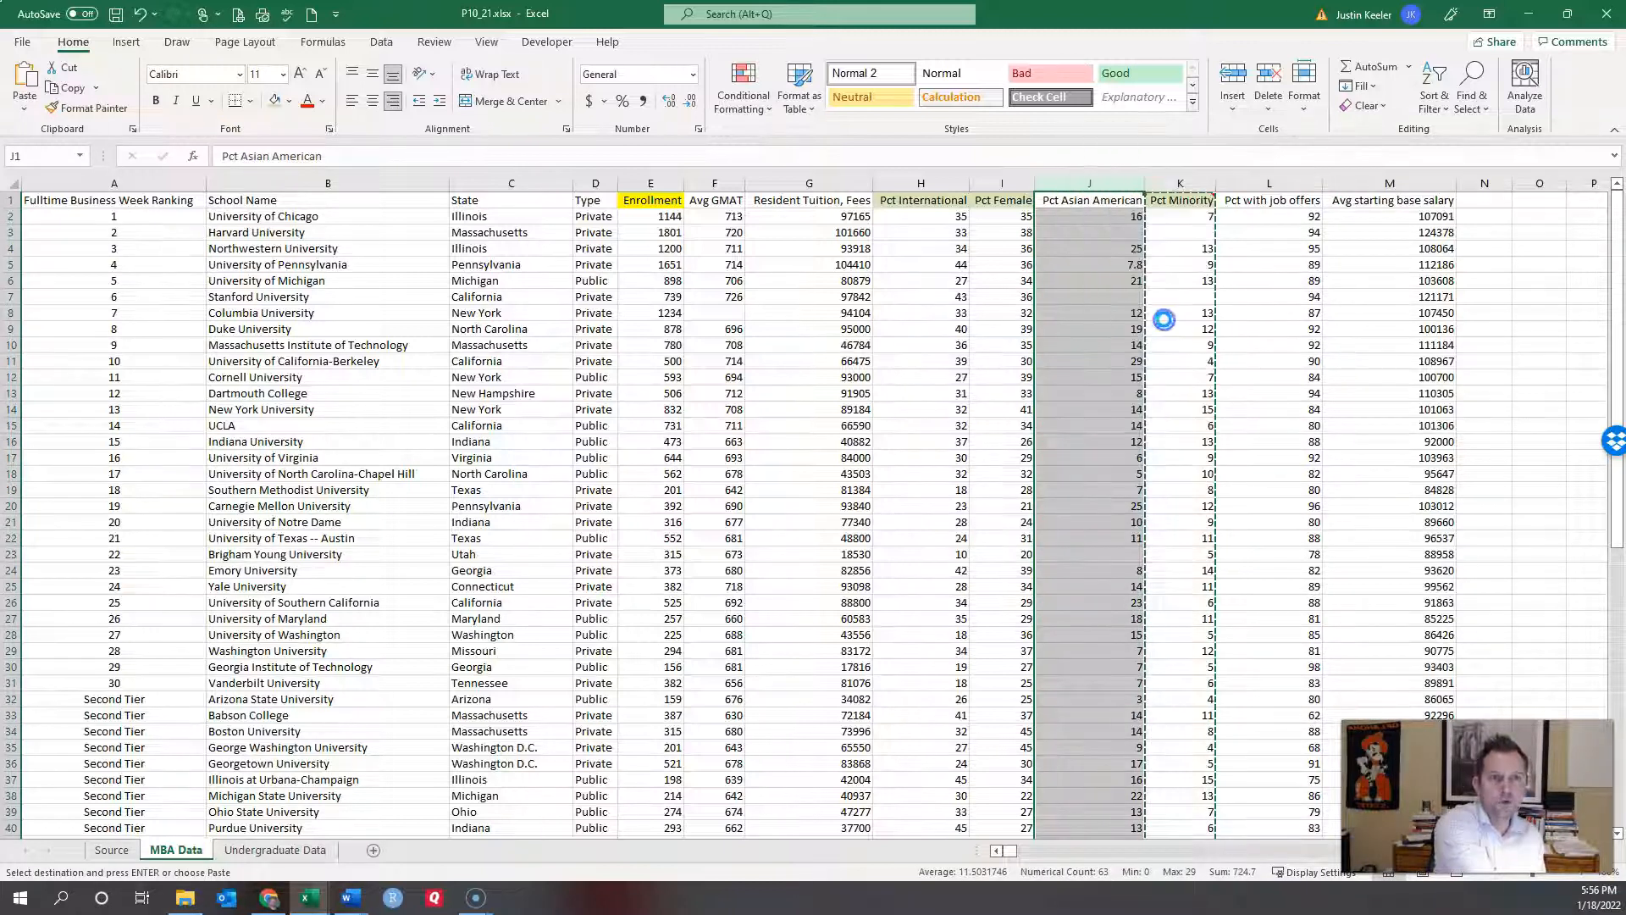
click(1092, 280)
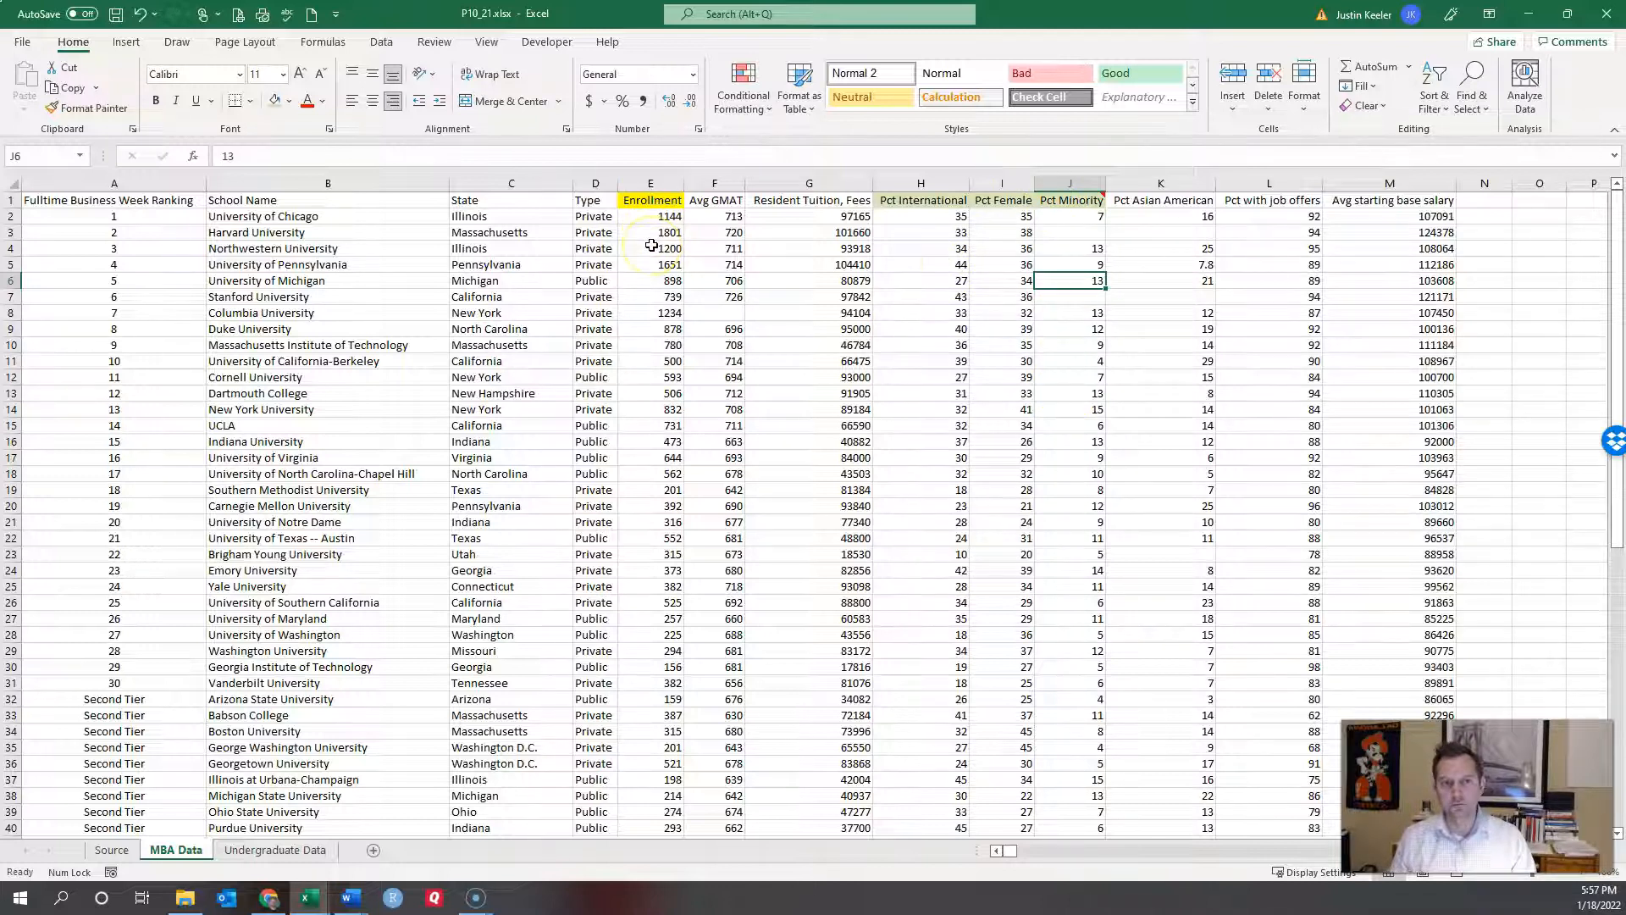
Step: Copy the Enrollment, Pct International, Pct Female and Pct Minority columns and paste them at R1
click(661, 184)
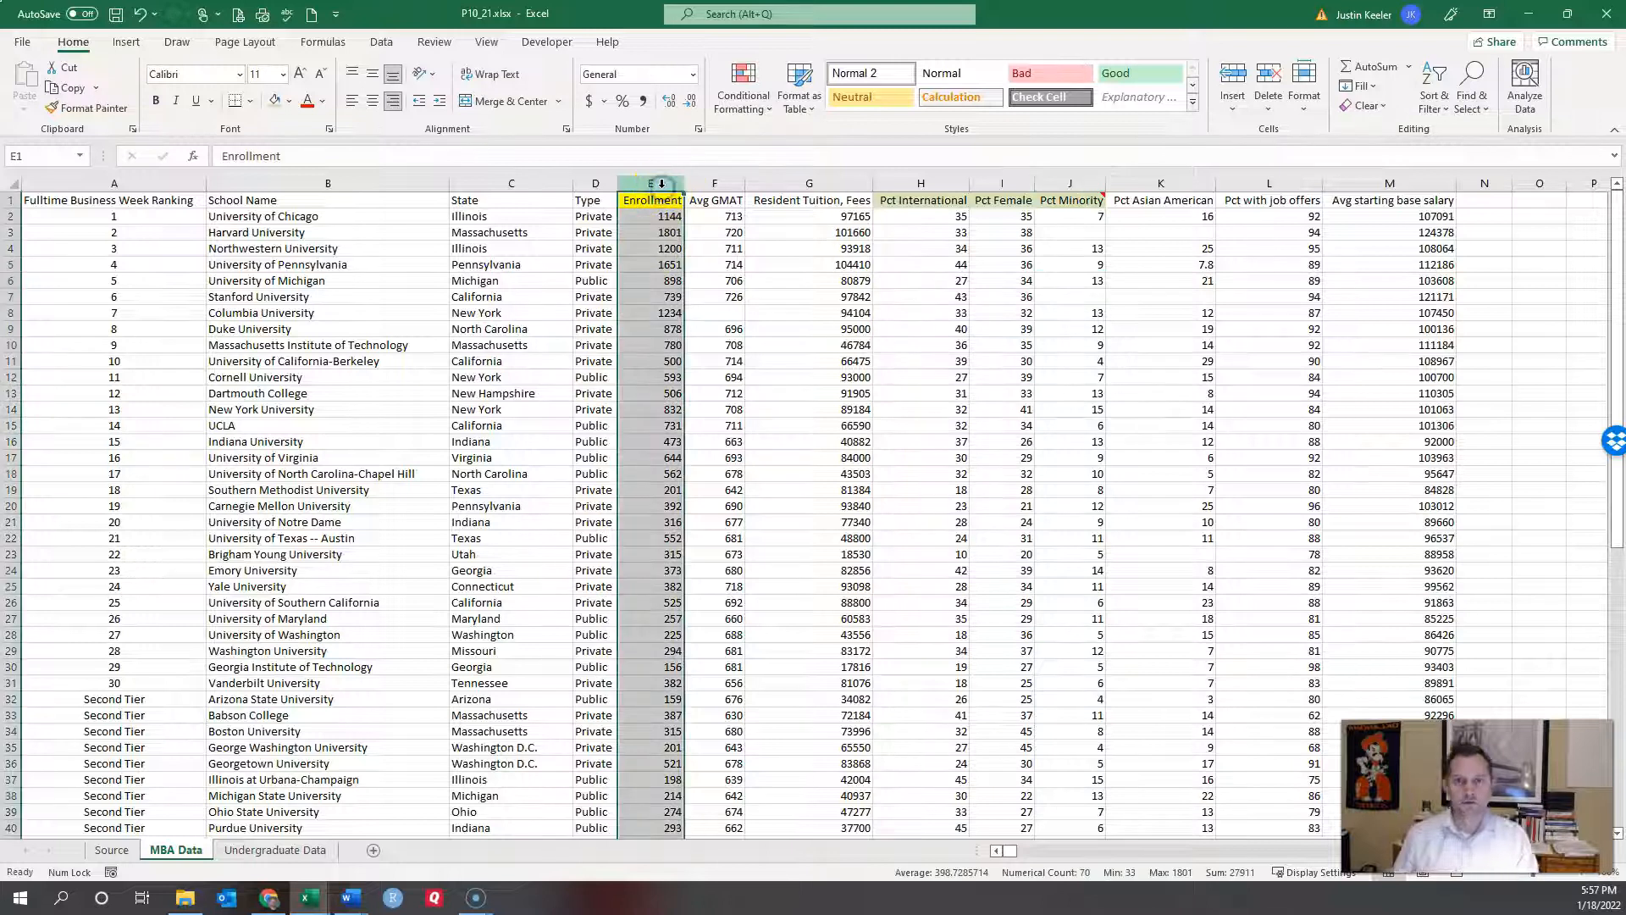
ctrl+click(929, 184)
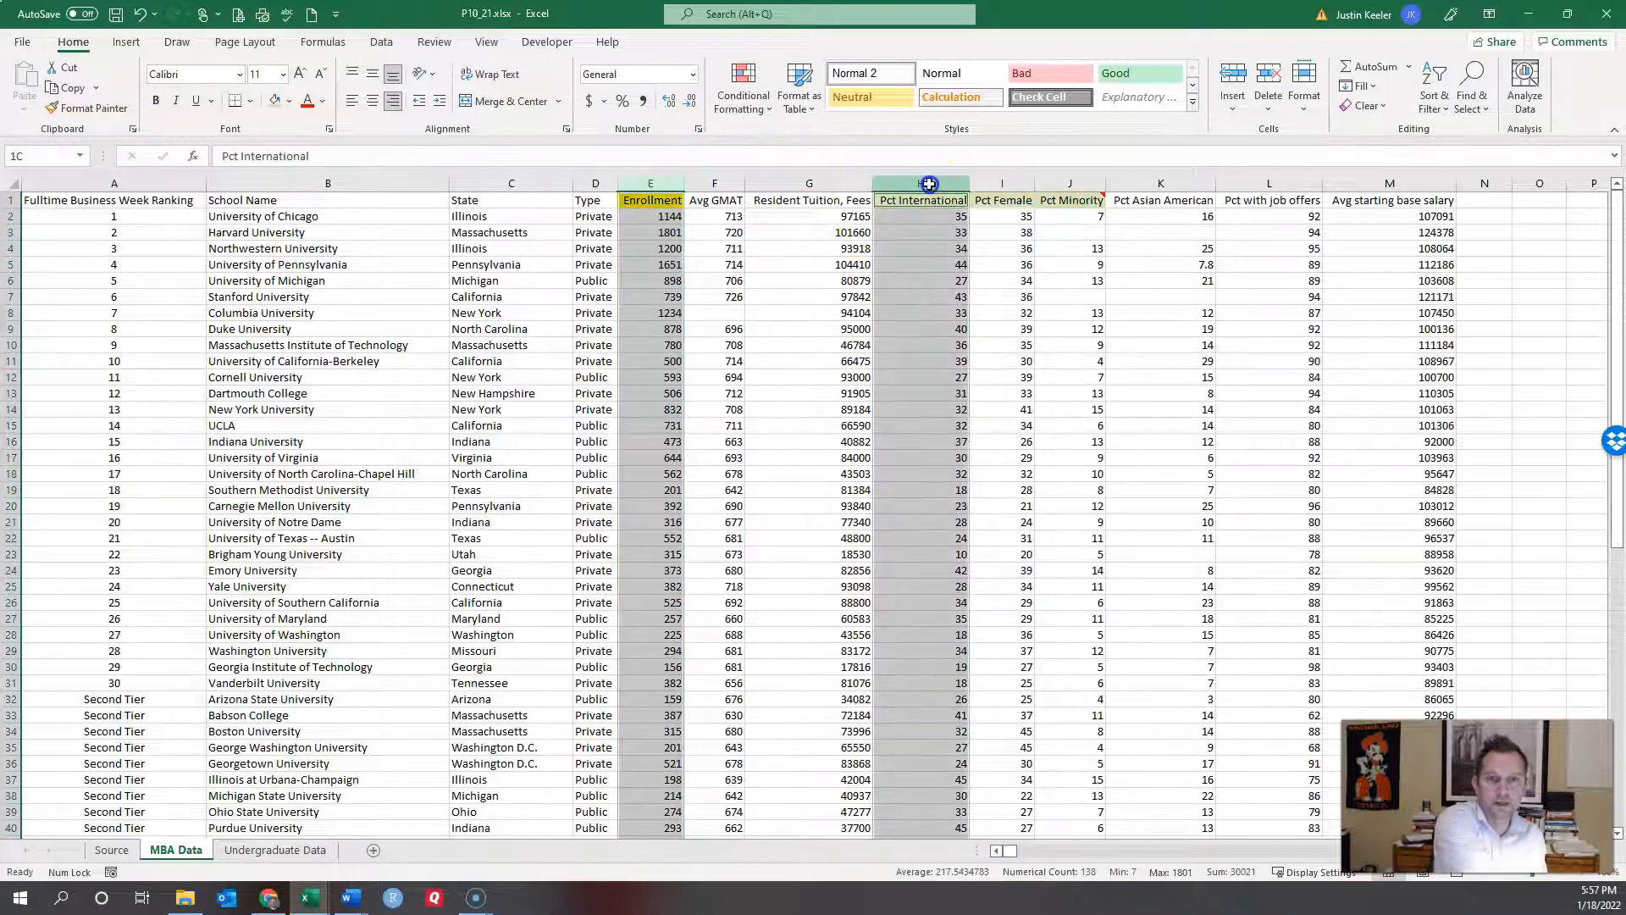
drag(929, 183, 1066, 184)
key(ctrl+c)
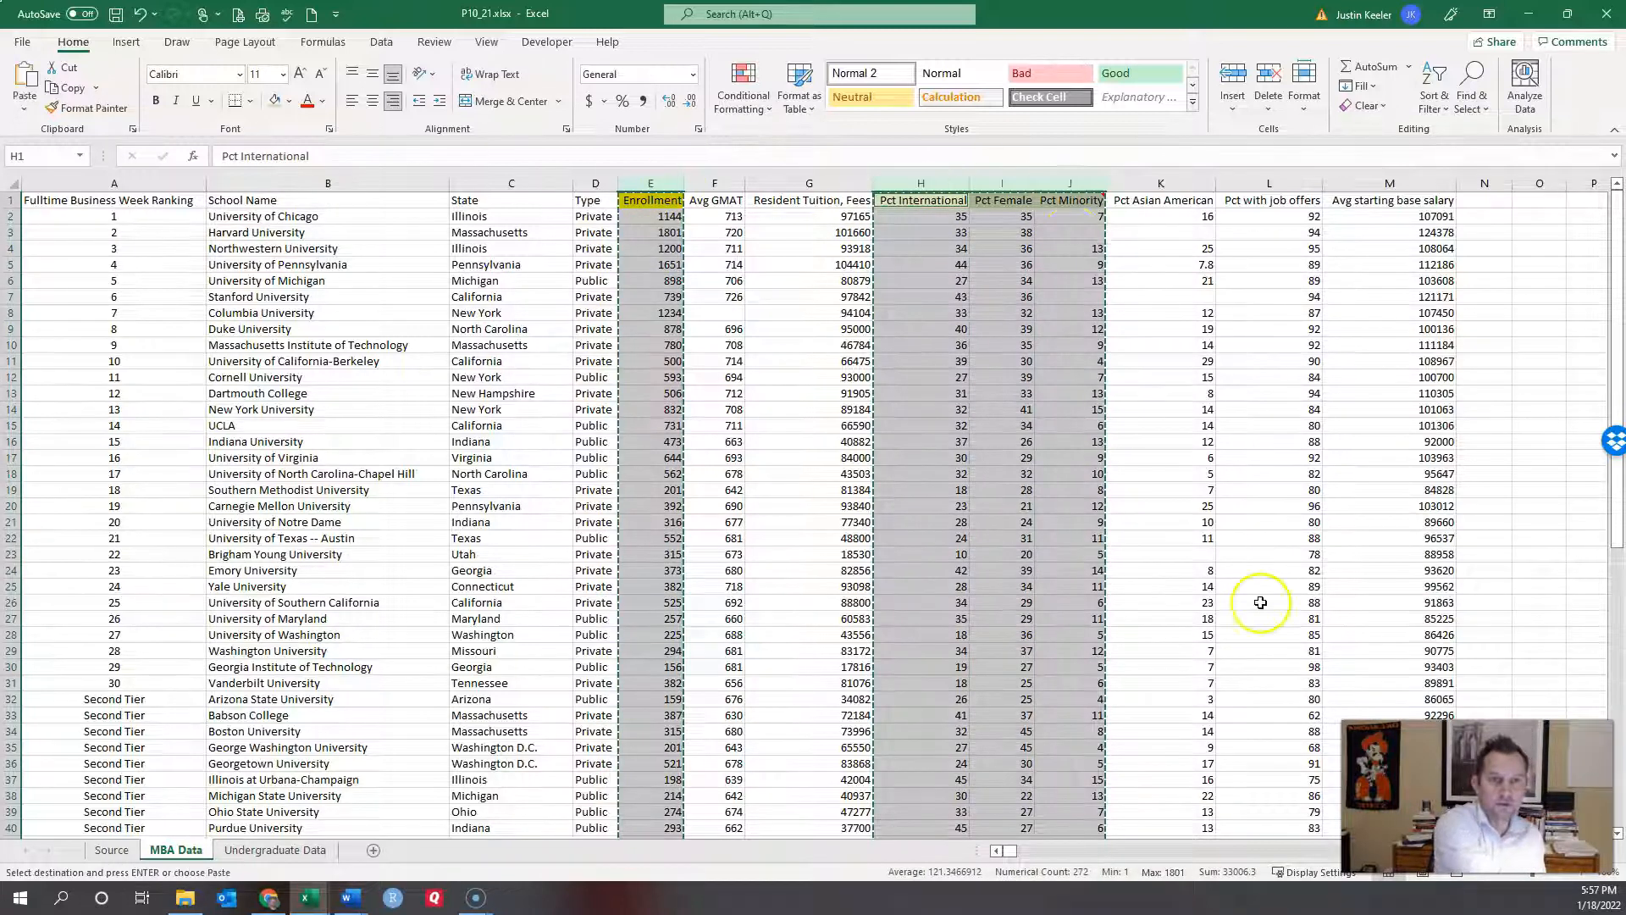
drag(1012, 852, 1016, 850)
click(293, 331)
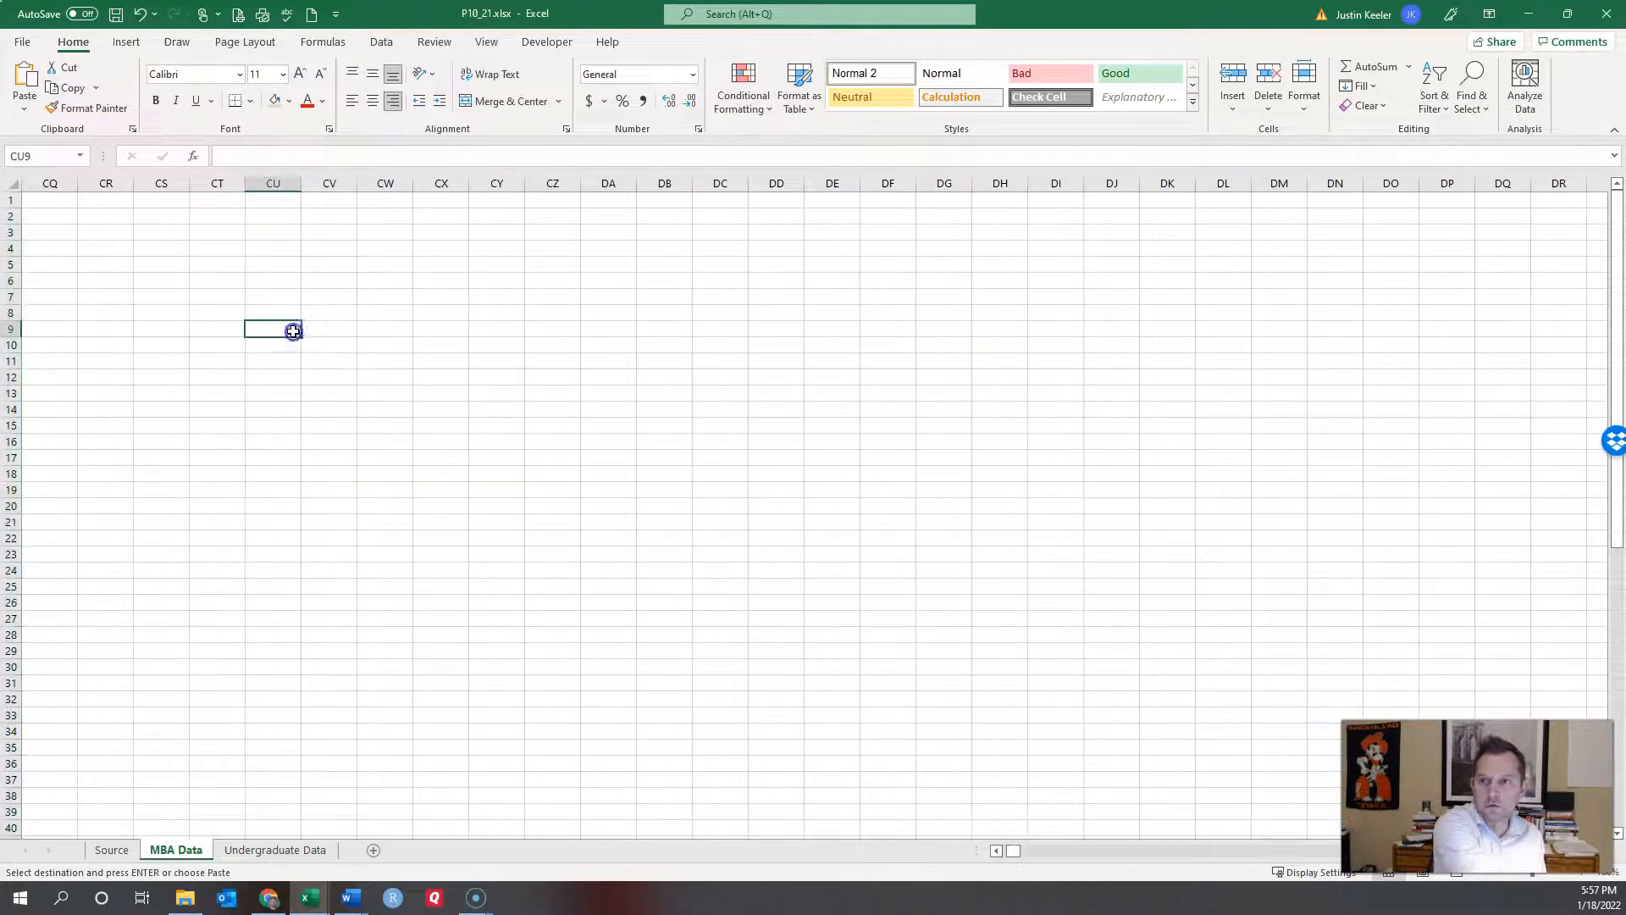
key(Up)
key(Up)
key(Up)
key(Up)
key(Up)
key(Up)
key(Up)
key(Up)
key(Left)
key(Left)
key(Left)
key(Left)
key(Left)
key(Left)
key(Left)
key(Left)
key(Left)
key(Left)
key(Left)
key(Left)
key(Left)
key(Left)
key(Left)
key(Left)
key(Left)
key(Left)
key(Left)
key(Left)
key(Left)
key(Left)
key(Left)
key(Left)
key(Left)
key(Left)
key(Left)
key(Left)
key(Left)
key(Left)
key(Left)
key(Left)
key(Left)
key(Left)
key(Left)
key(Left)
key(Left)
key(Left)
key(Left)
key(Left)
key(Left)
key(Left)
key(Left)
key(Left)
key(Left)
key(Left)
key(Left)
key(Left)
key(Left)
key(Left)
key(Left)
key(Left)
key(Left)
key(Left)
key(Left)
key(Left)
key(Left)
key(Left)
key(Left)
key(Left)
key(Left)
key(Left)
key(Left)
key(Left)
key(Left)
key(Left)
key(Left)
key(Left)
key(Left)
key(Left)
key(Left)
key(Left)
key(Left)
key(Left)
key(Left)
key(Left)
key(Left)
key(Left)
key(Left)
key(Left)
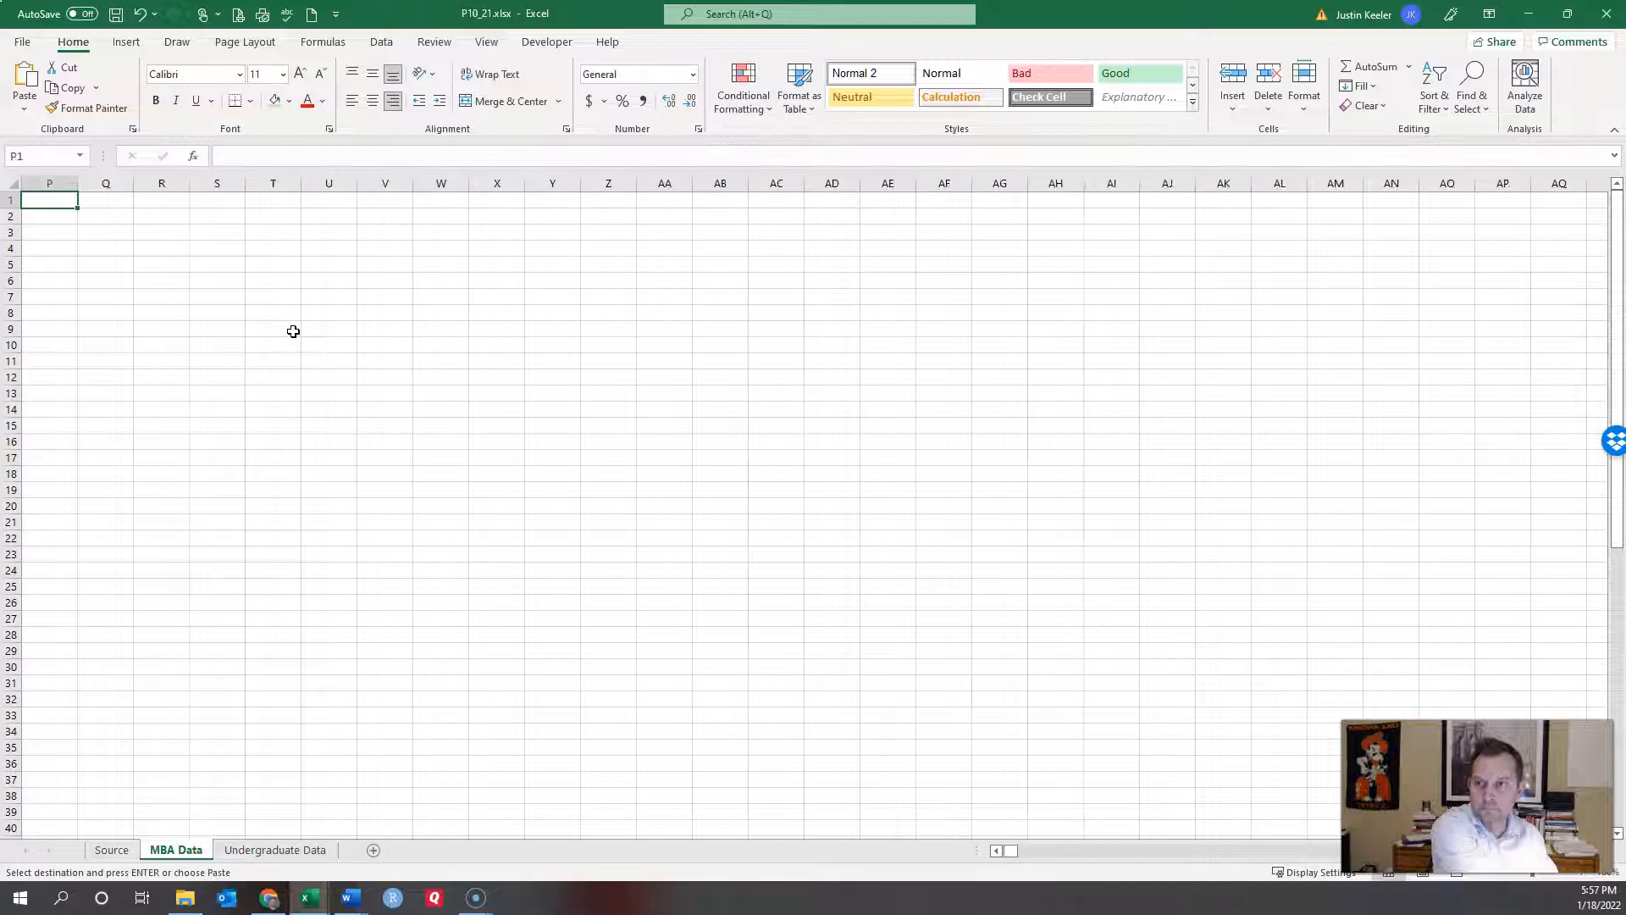
key(Left)
key(Left)
key(Left)
key(Right)
key(Right)
key(Right)
key(Right)
key(Right)
key(Return)
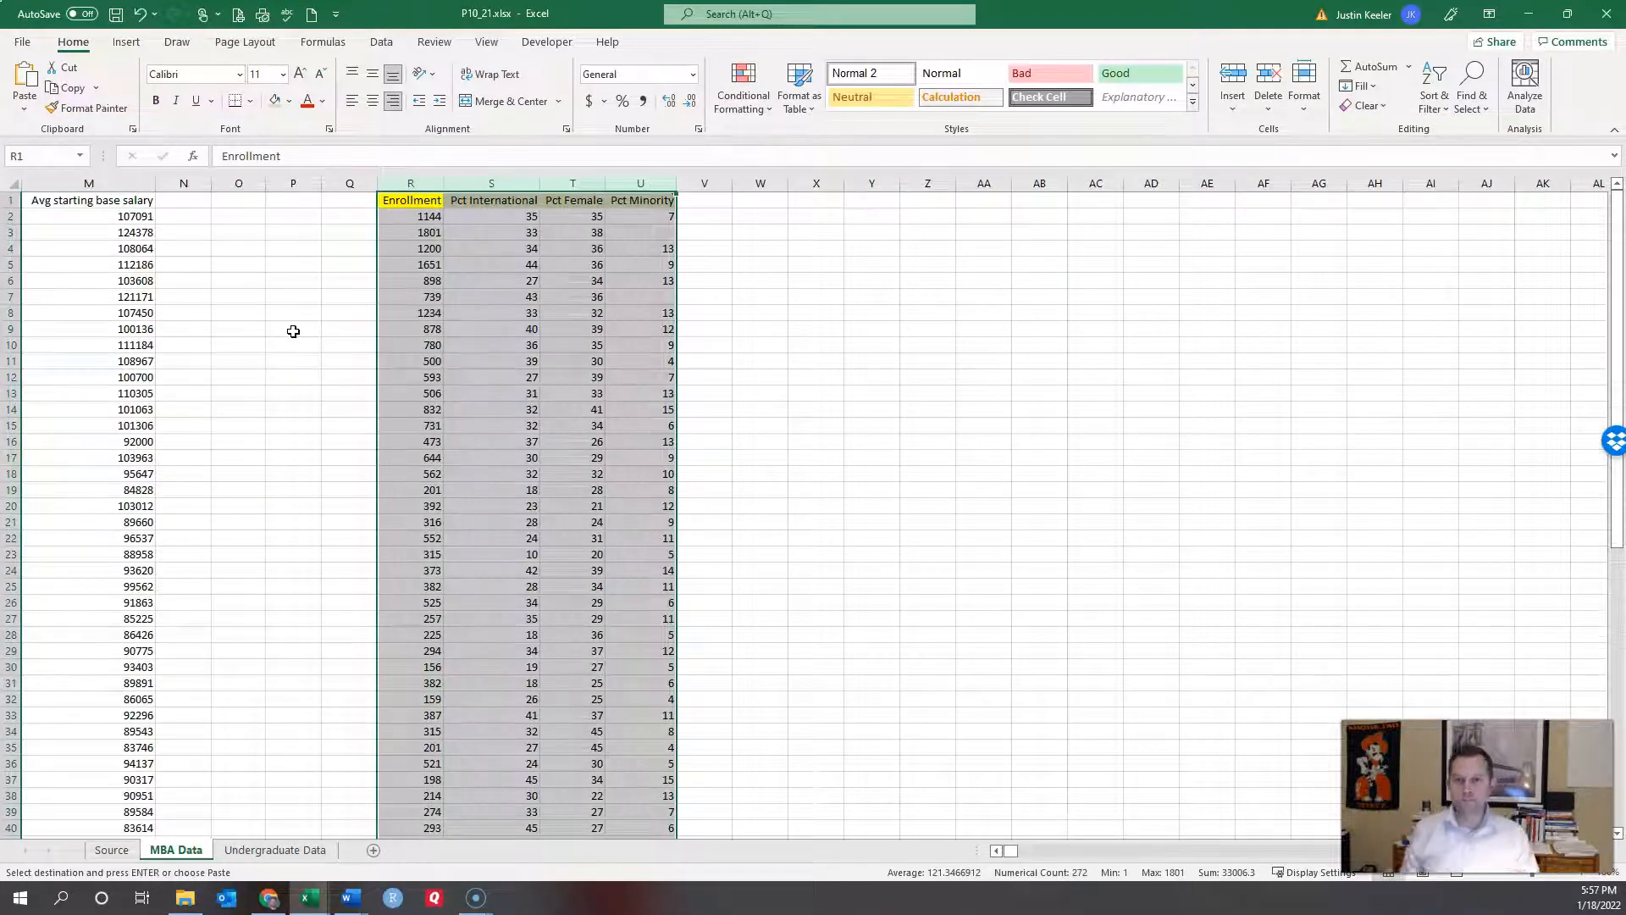
Step: Move the Enrollment copy to column V, then select Pct Minority and Enrollment (U:V)
click(527, 344)
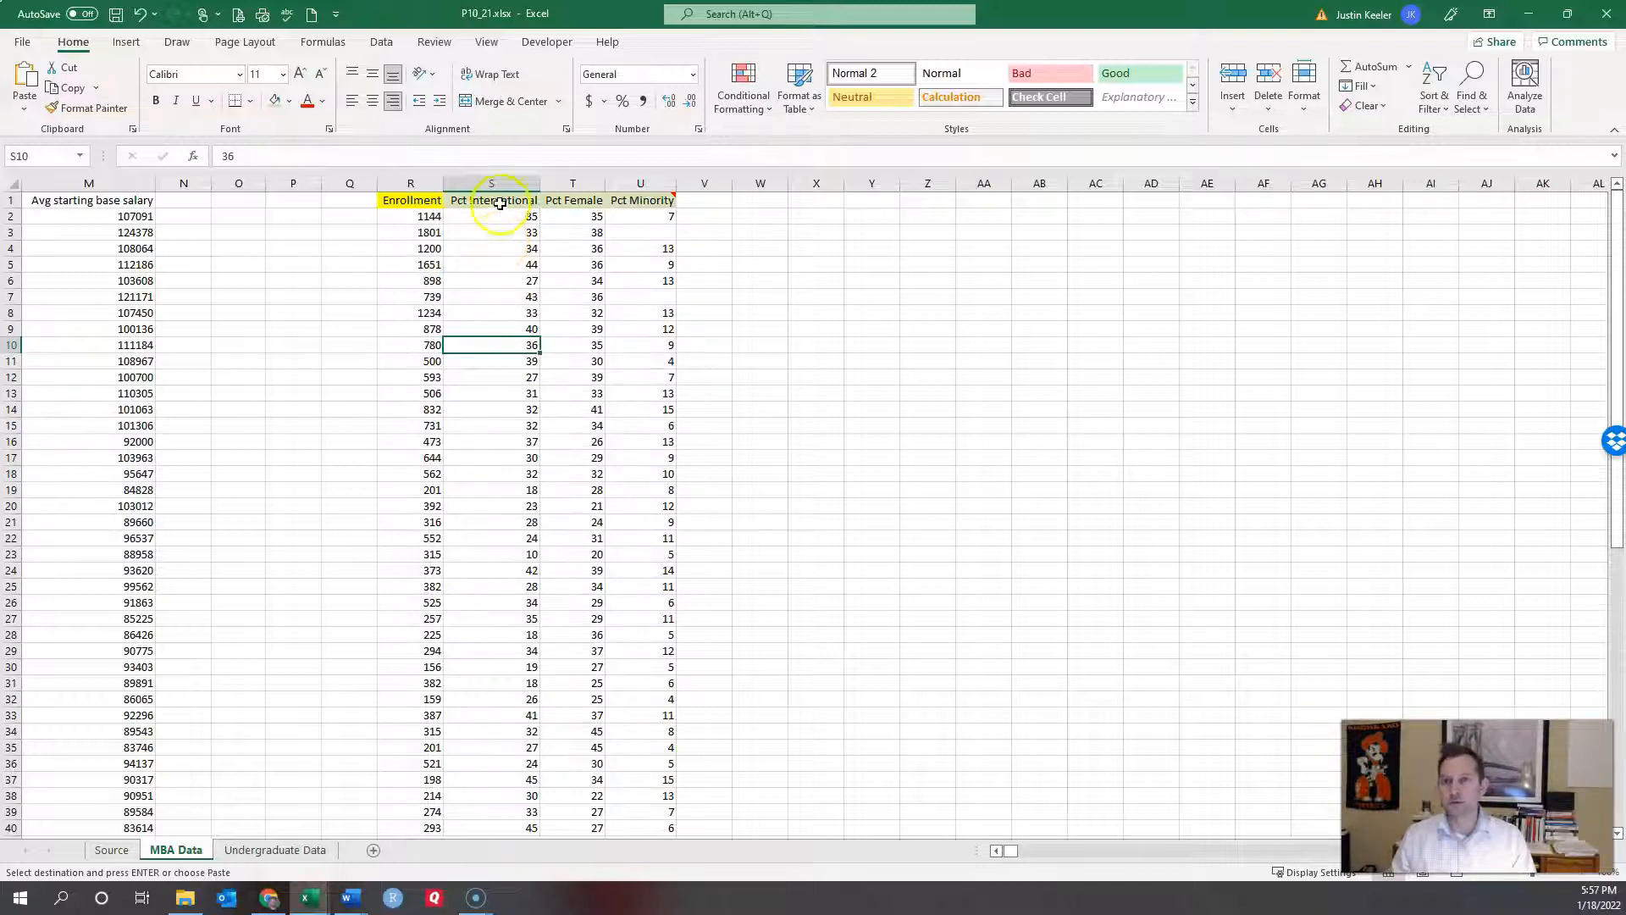
click(509, 175)
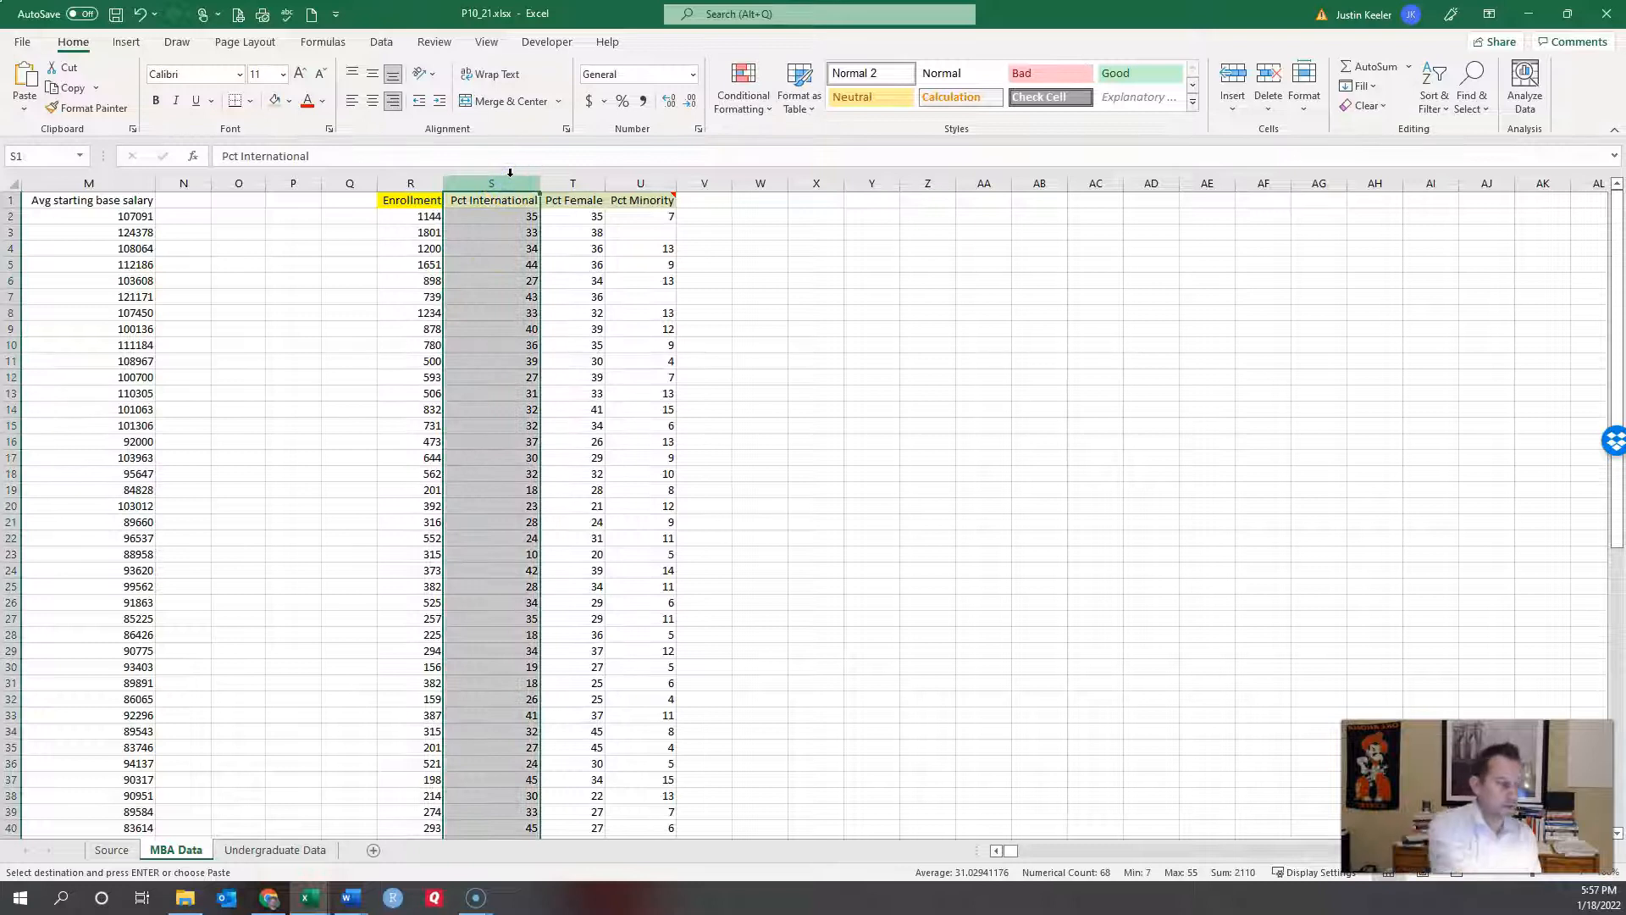
click(409, 182)
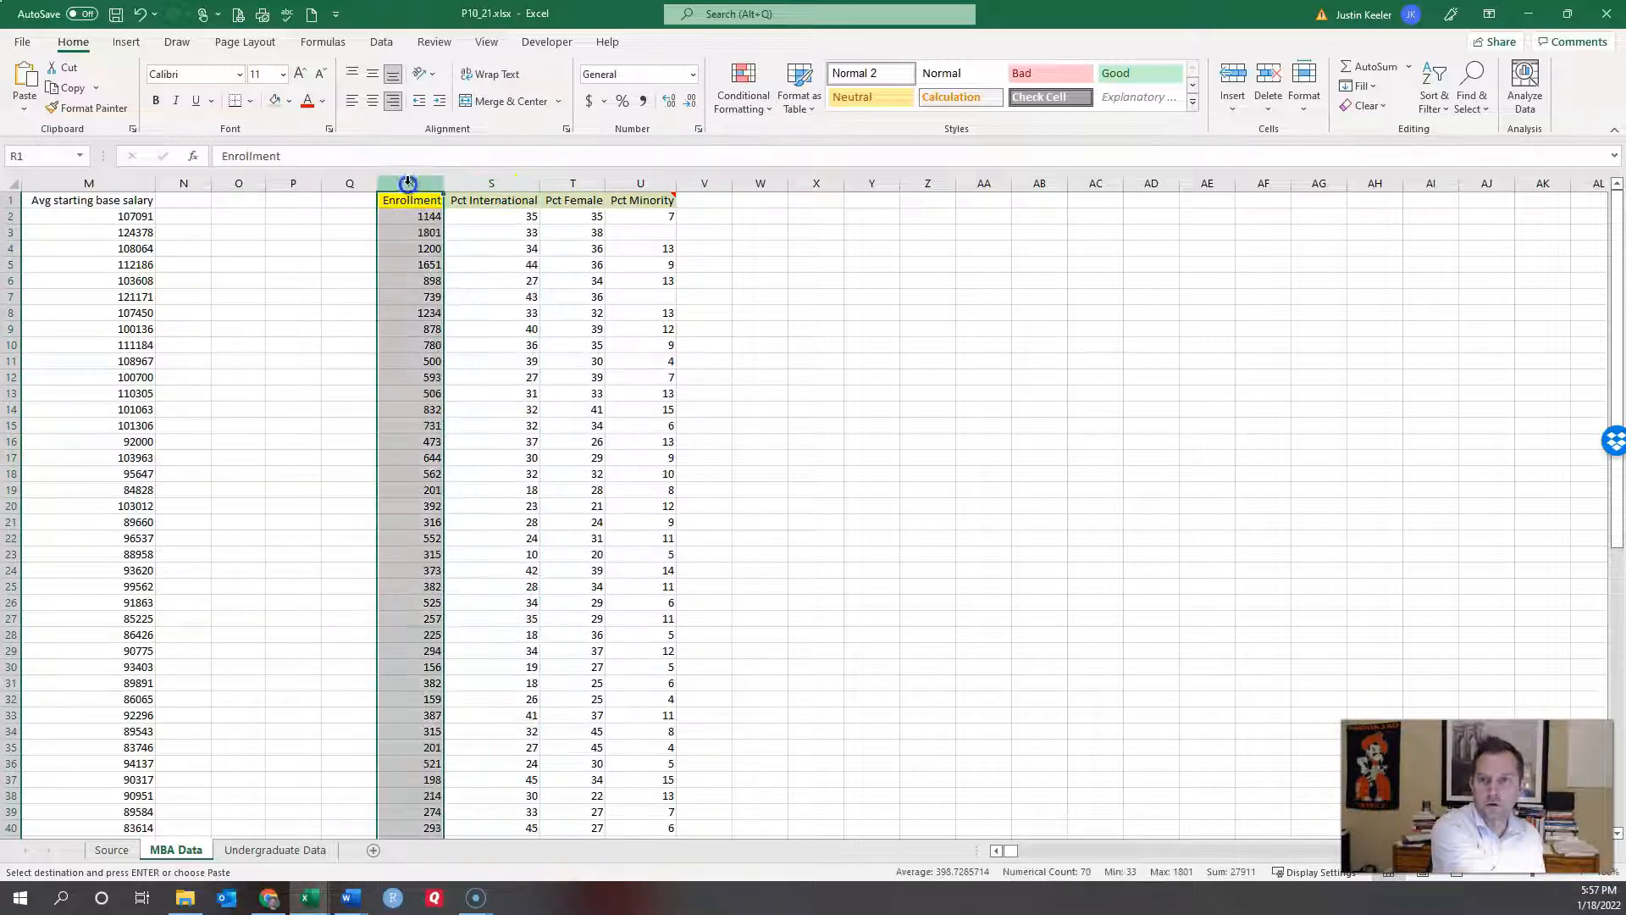
click(691, 200)
key(Return)
click(640, 183)
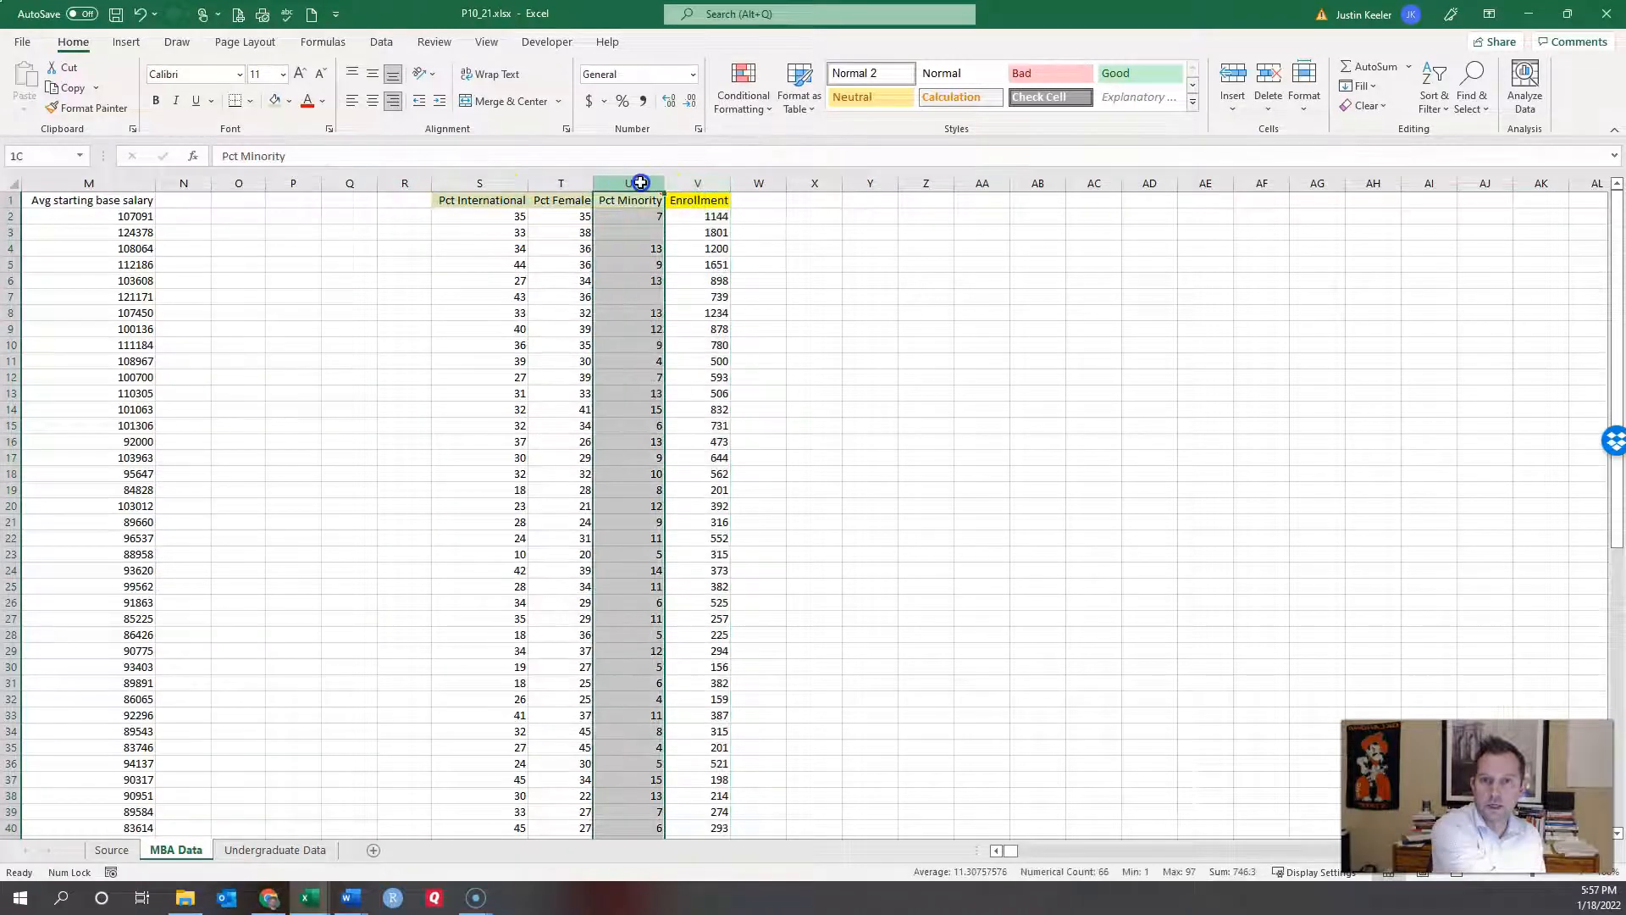
drag(666, 185, 697, 178)
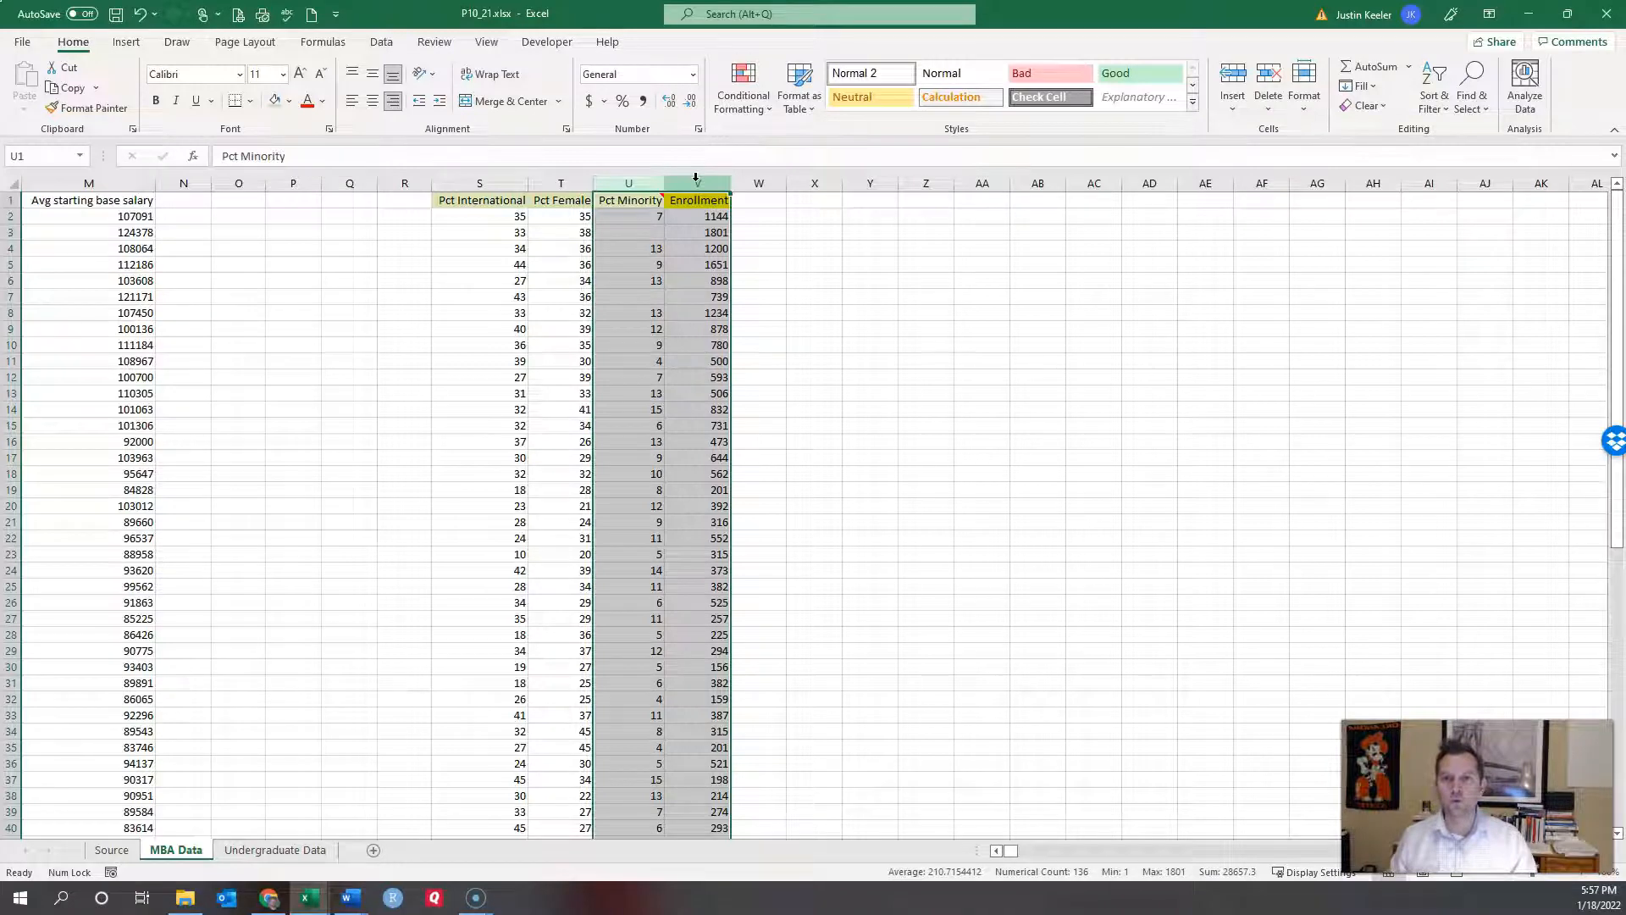
Step: Insert a scatter chart of Enrollment versus Pct Minority and move it over columns AA–AH
click(382, 43)
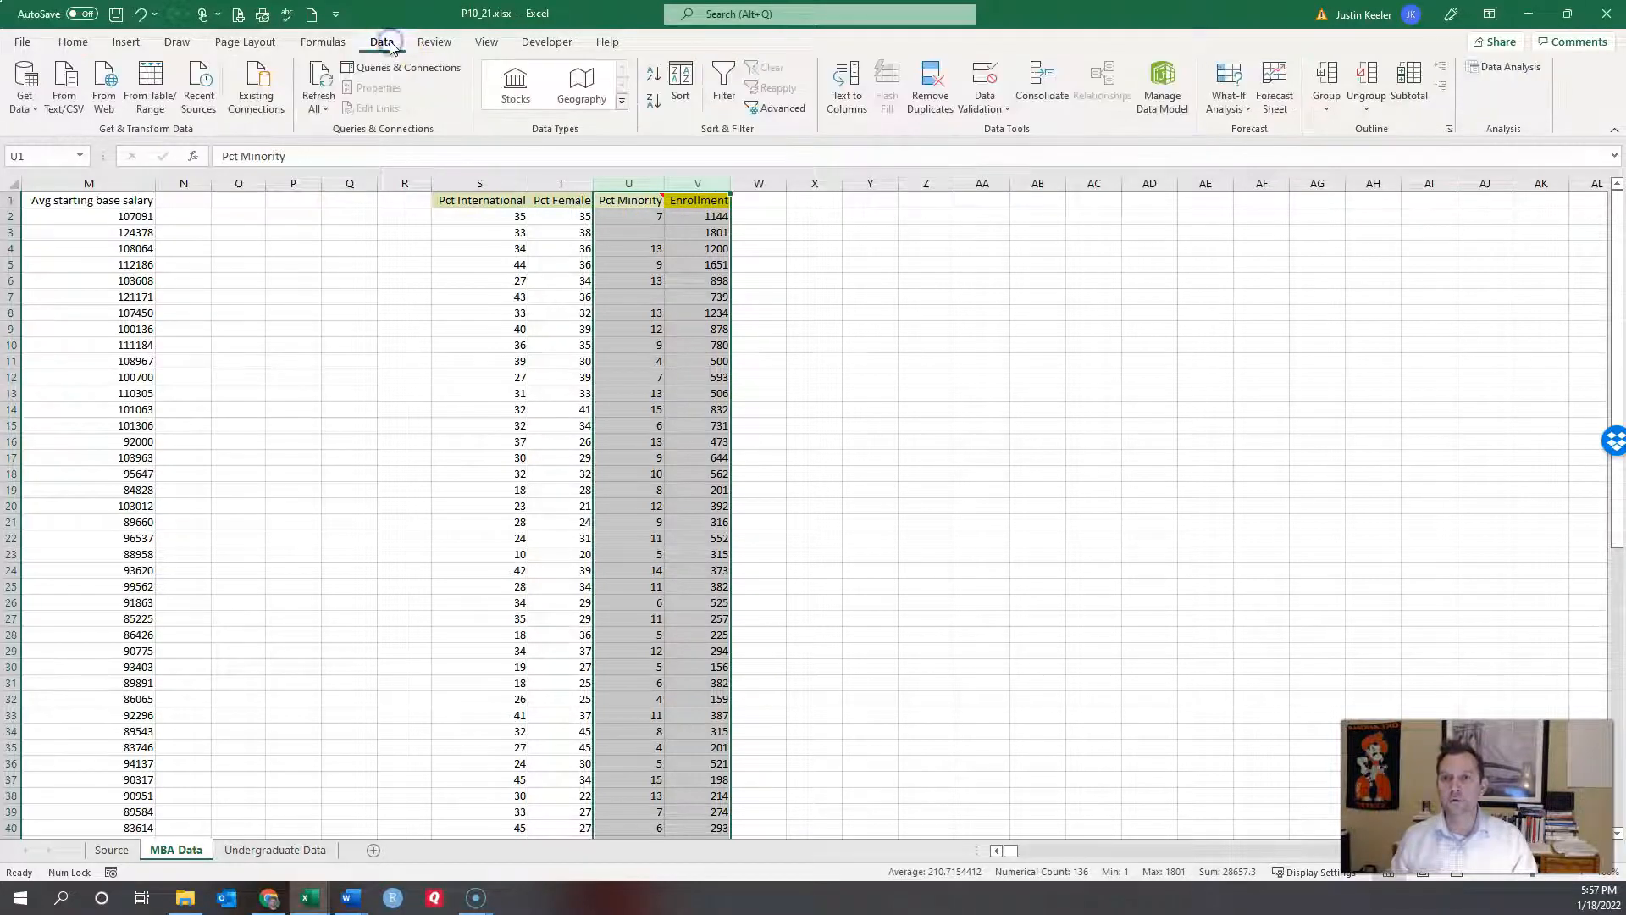
click(126, 43)
click(798, 105)
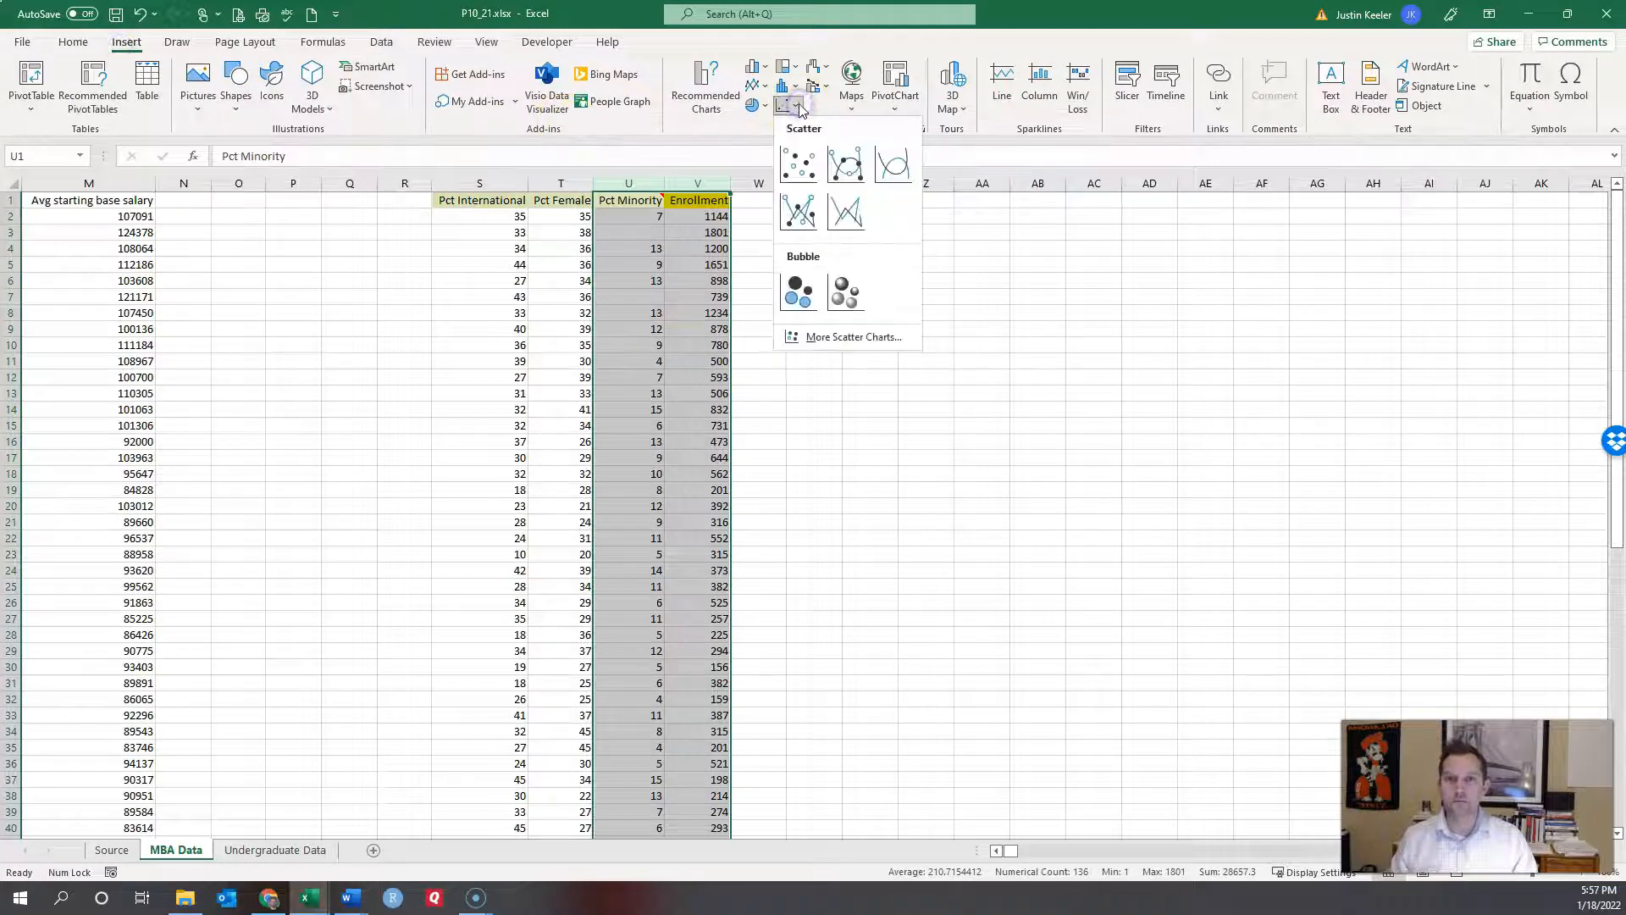
click(798, 165)
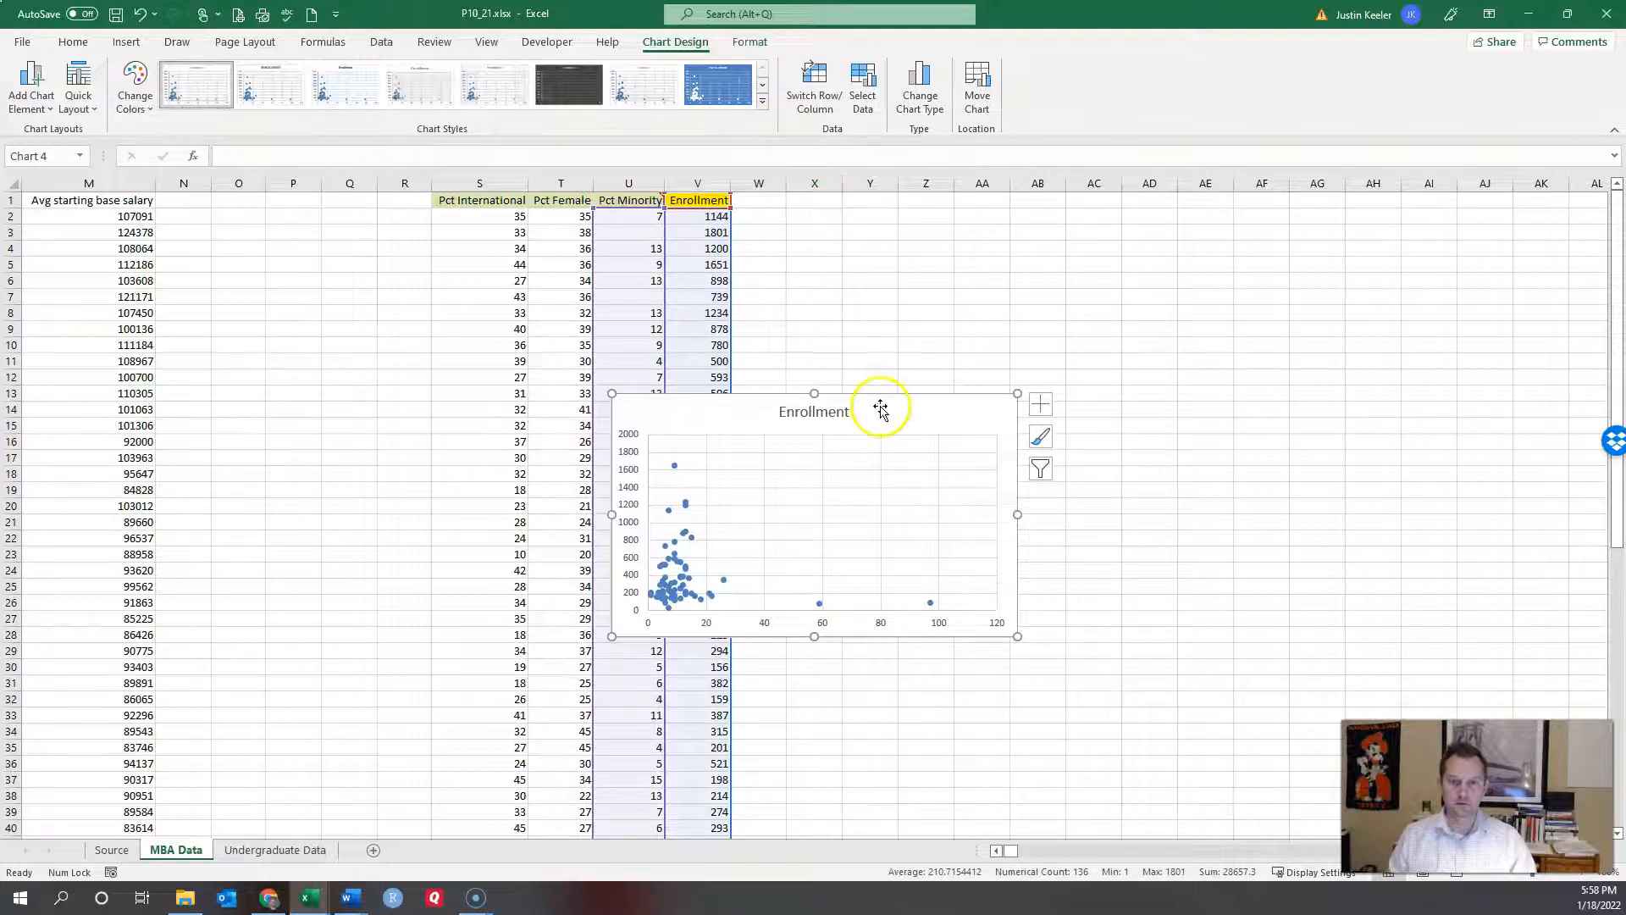
drag(900, 398, 1260, 264)
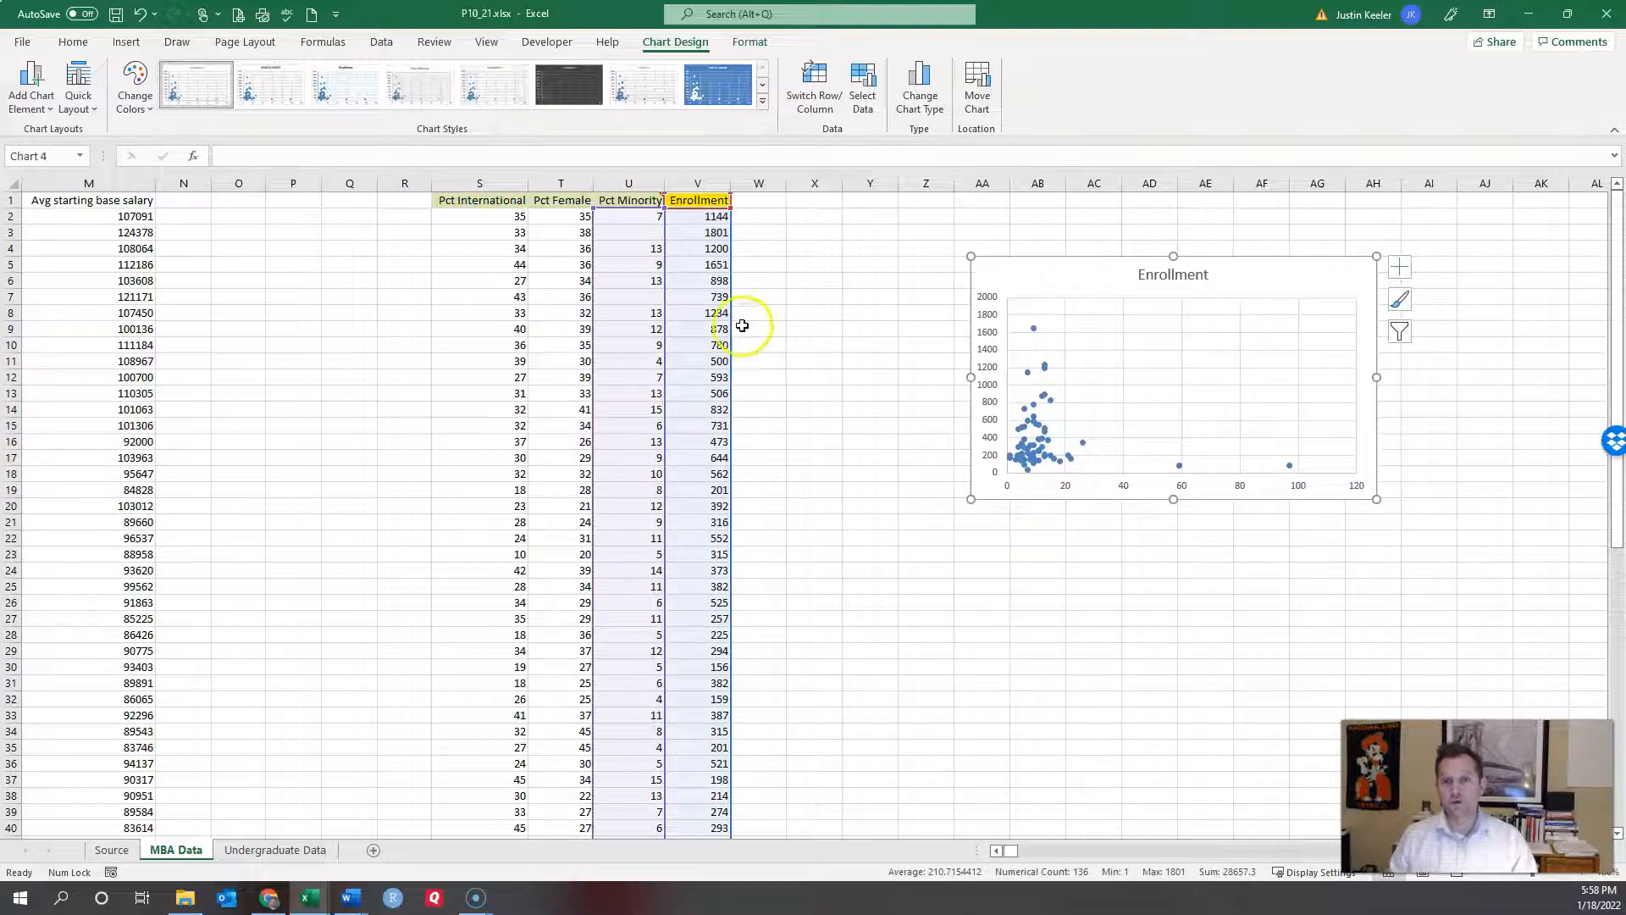
click(796, 291)
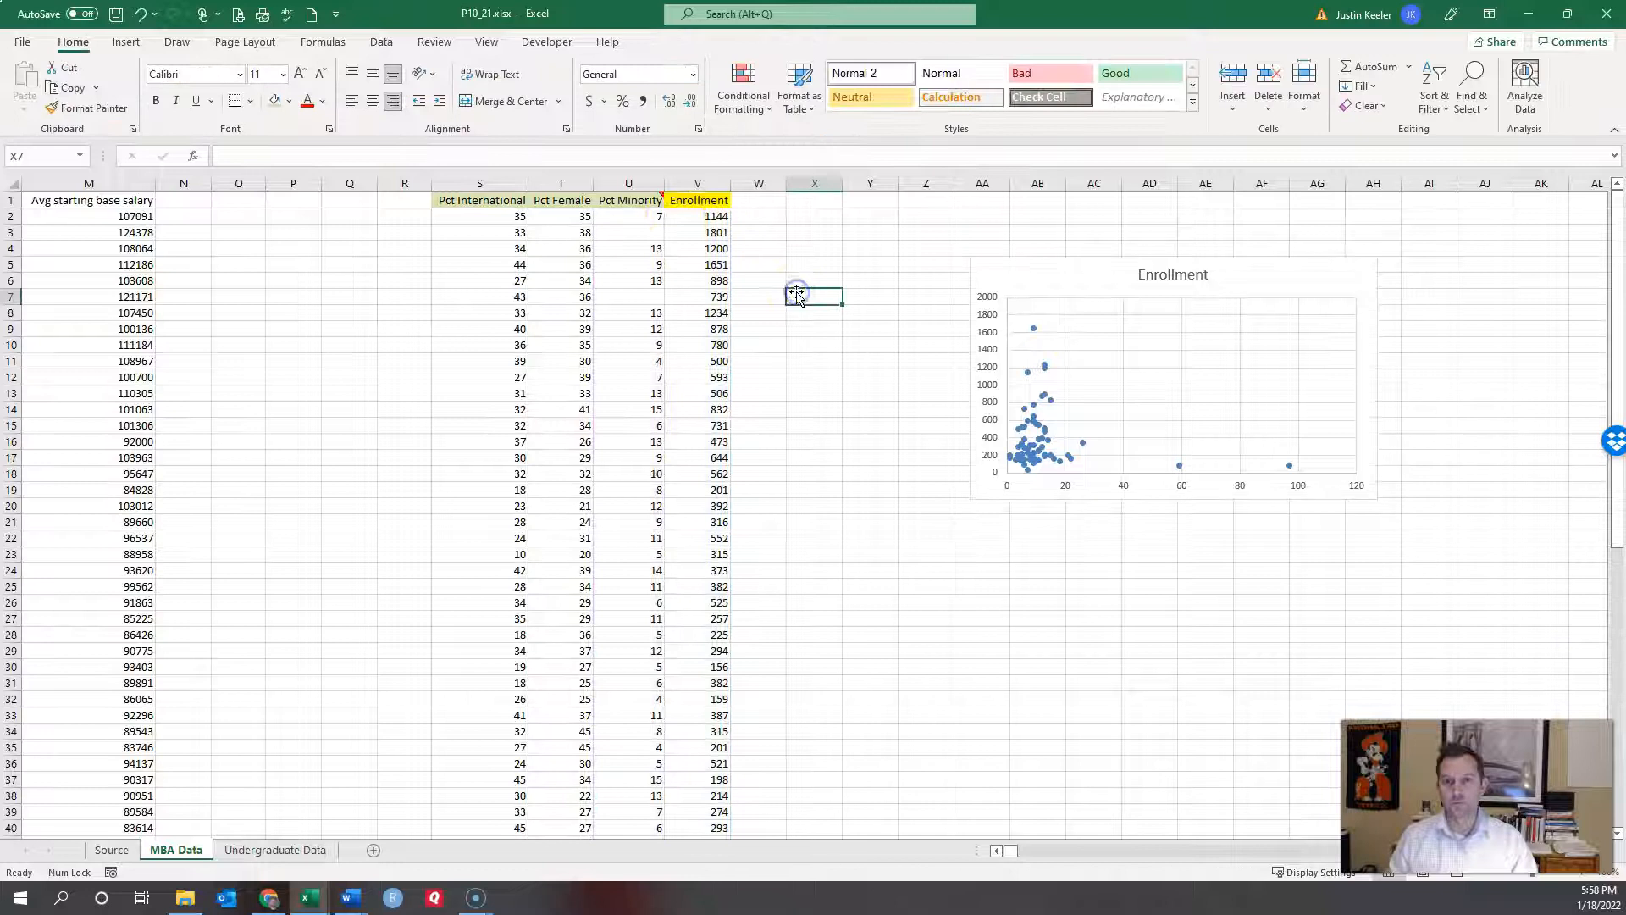
Step: Insert a scatter chart of Enrollment versus Pct Female and place it below the first chart
click(572, 179)
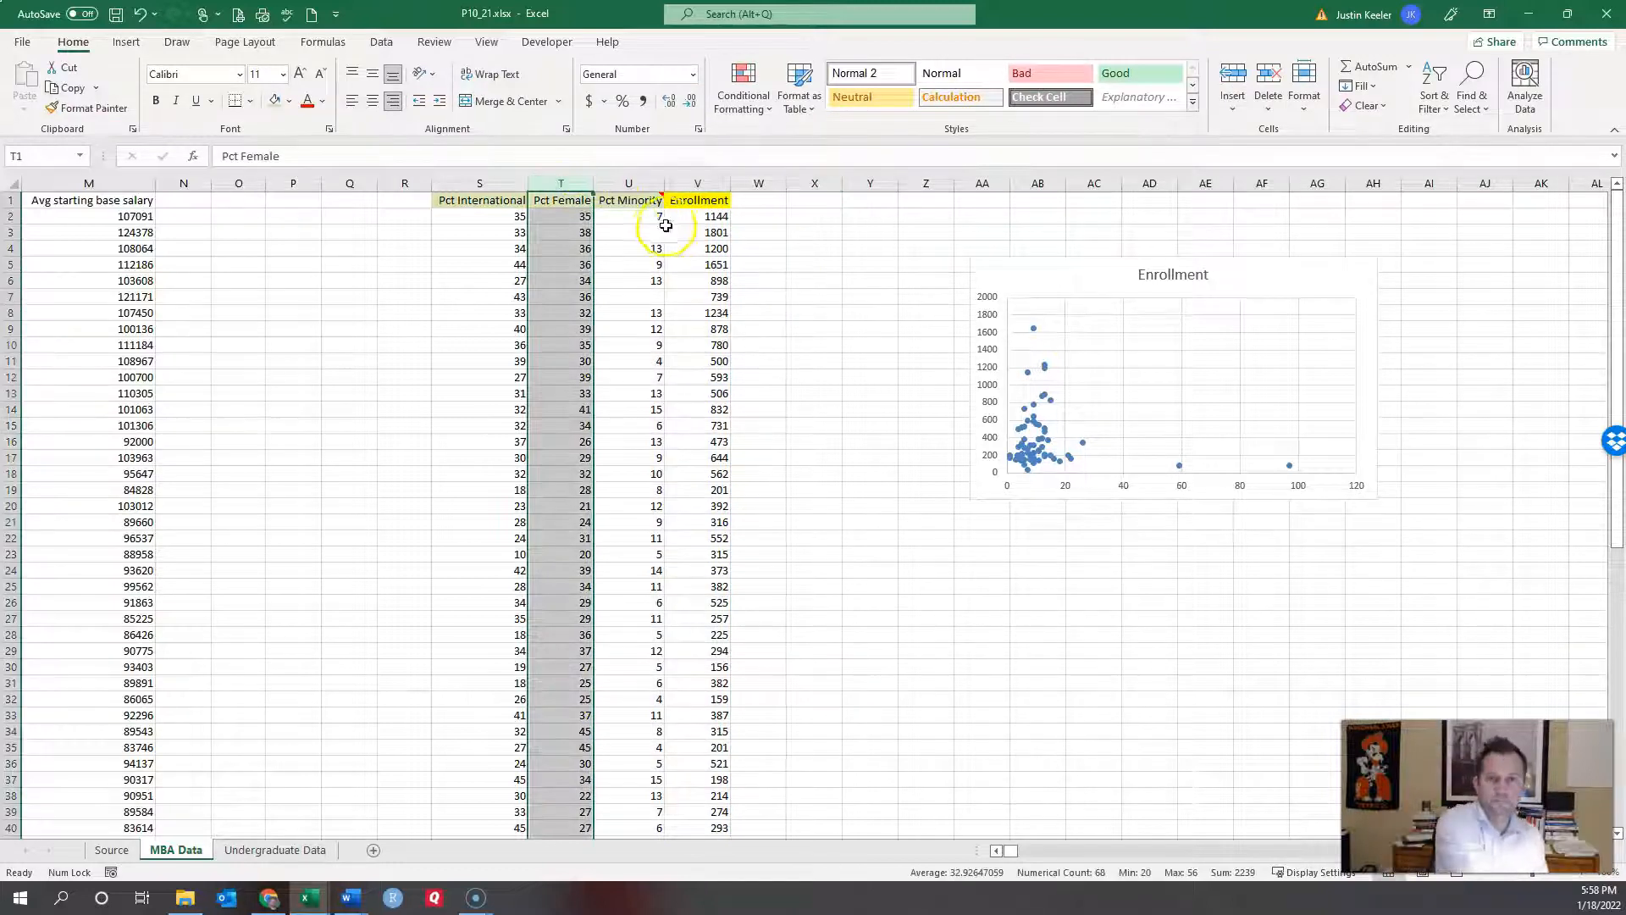
ctrl+click(700, 182)
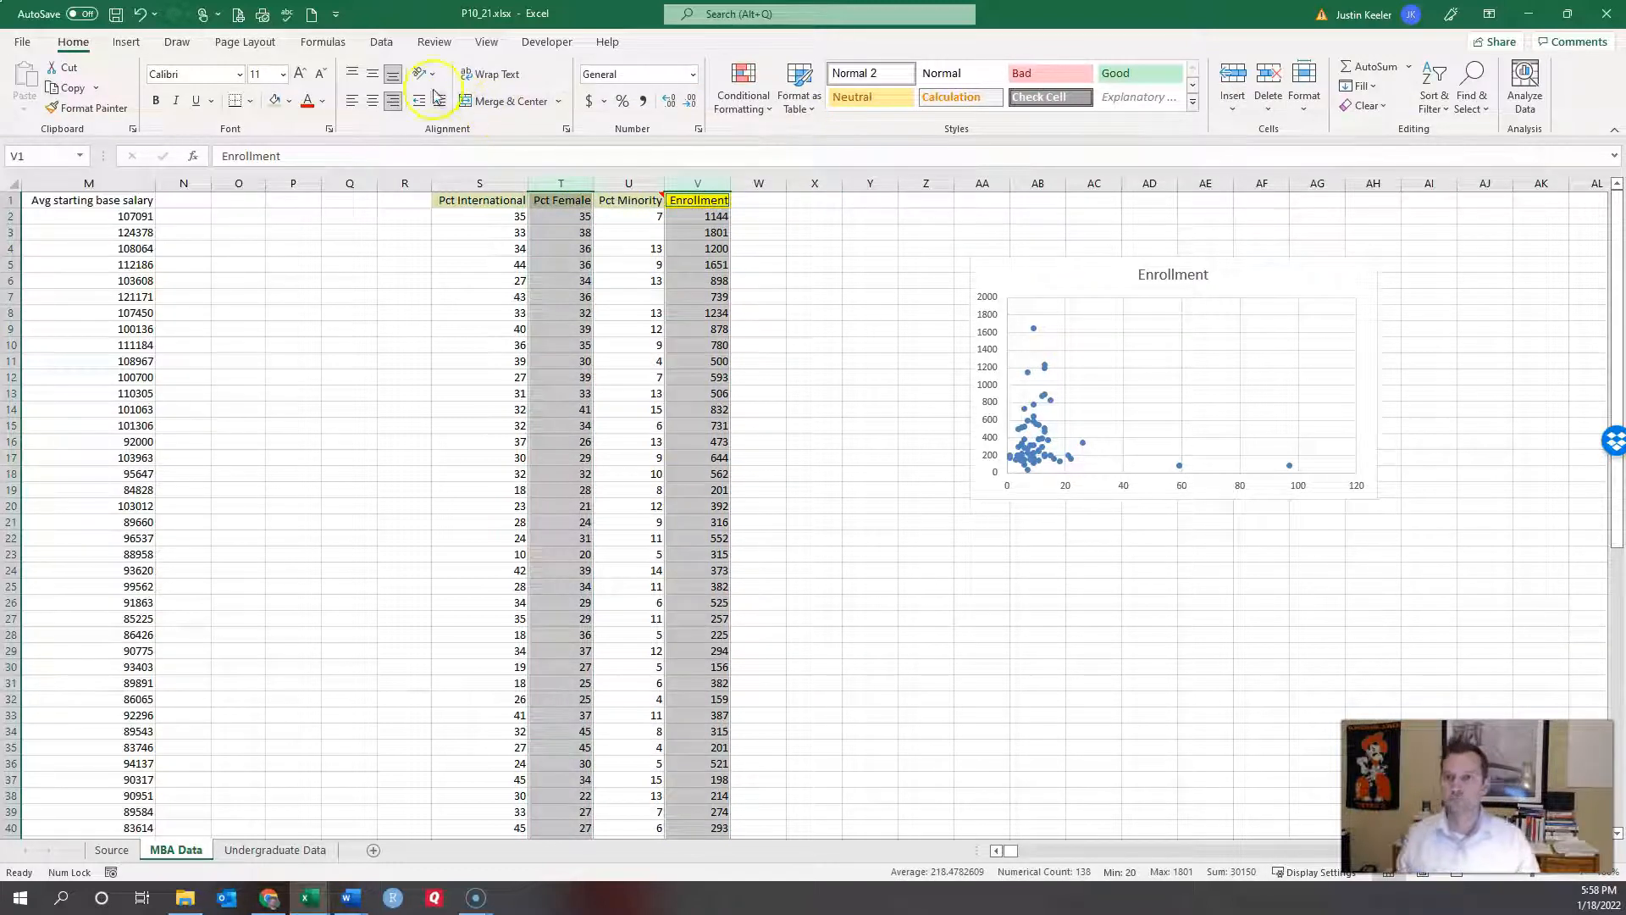
click(126, 41)
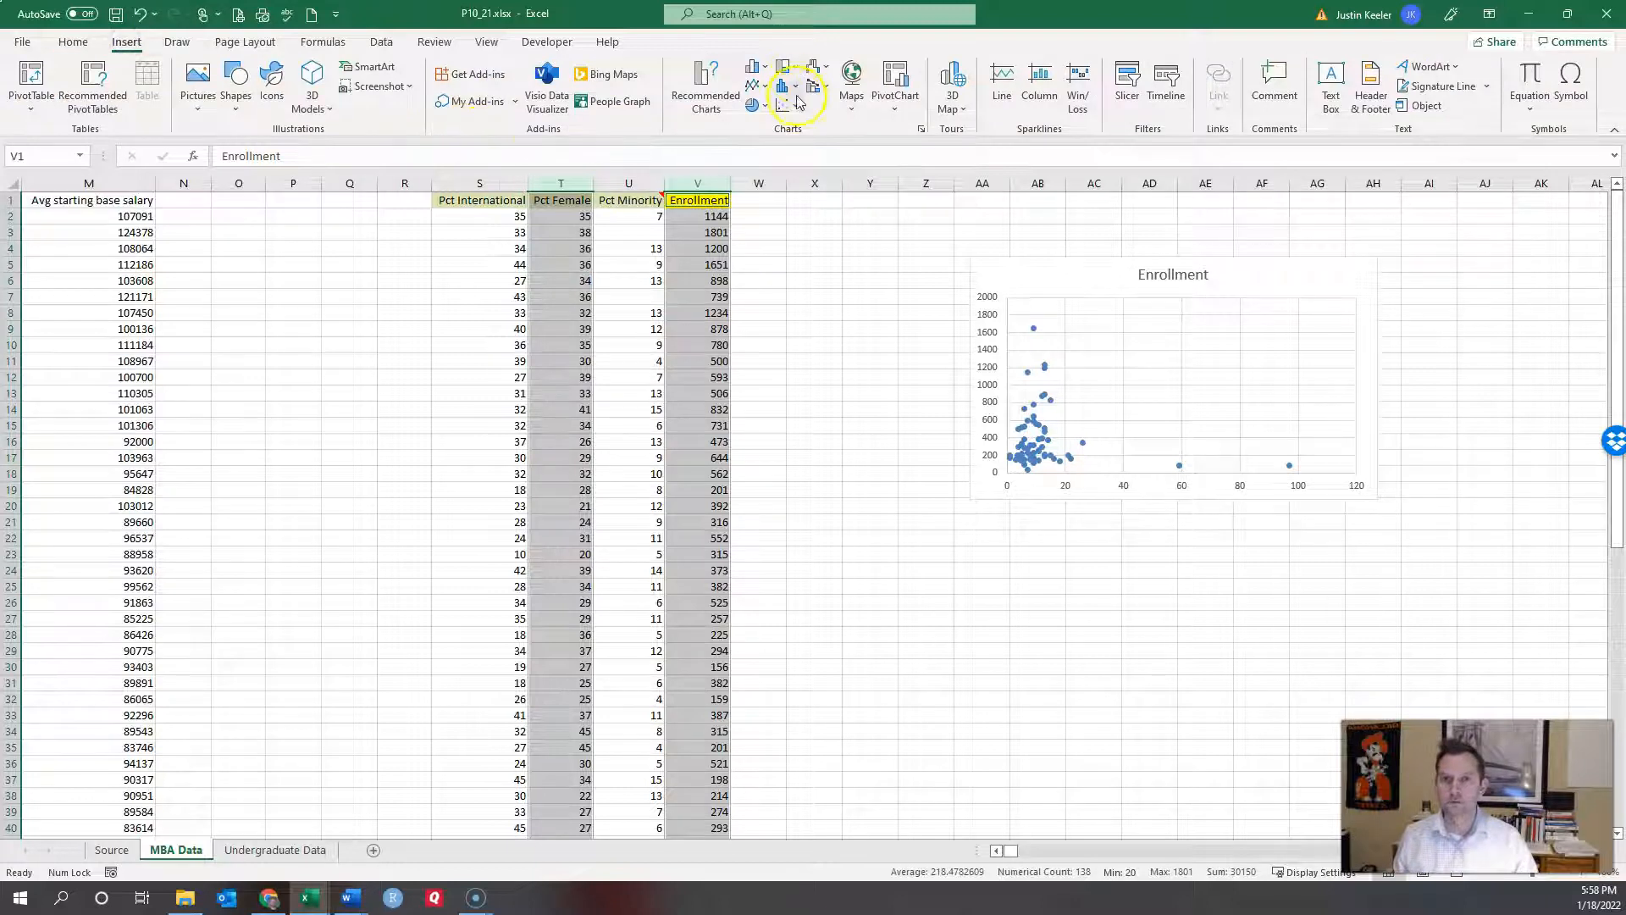
click(784, 105)
click(797, 158)
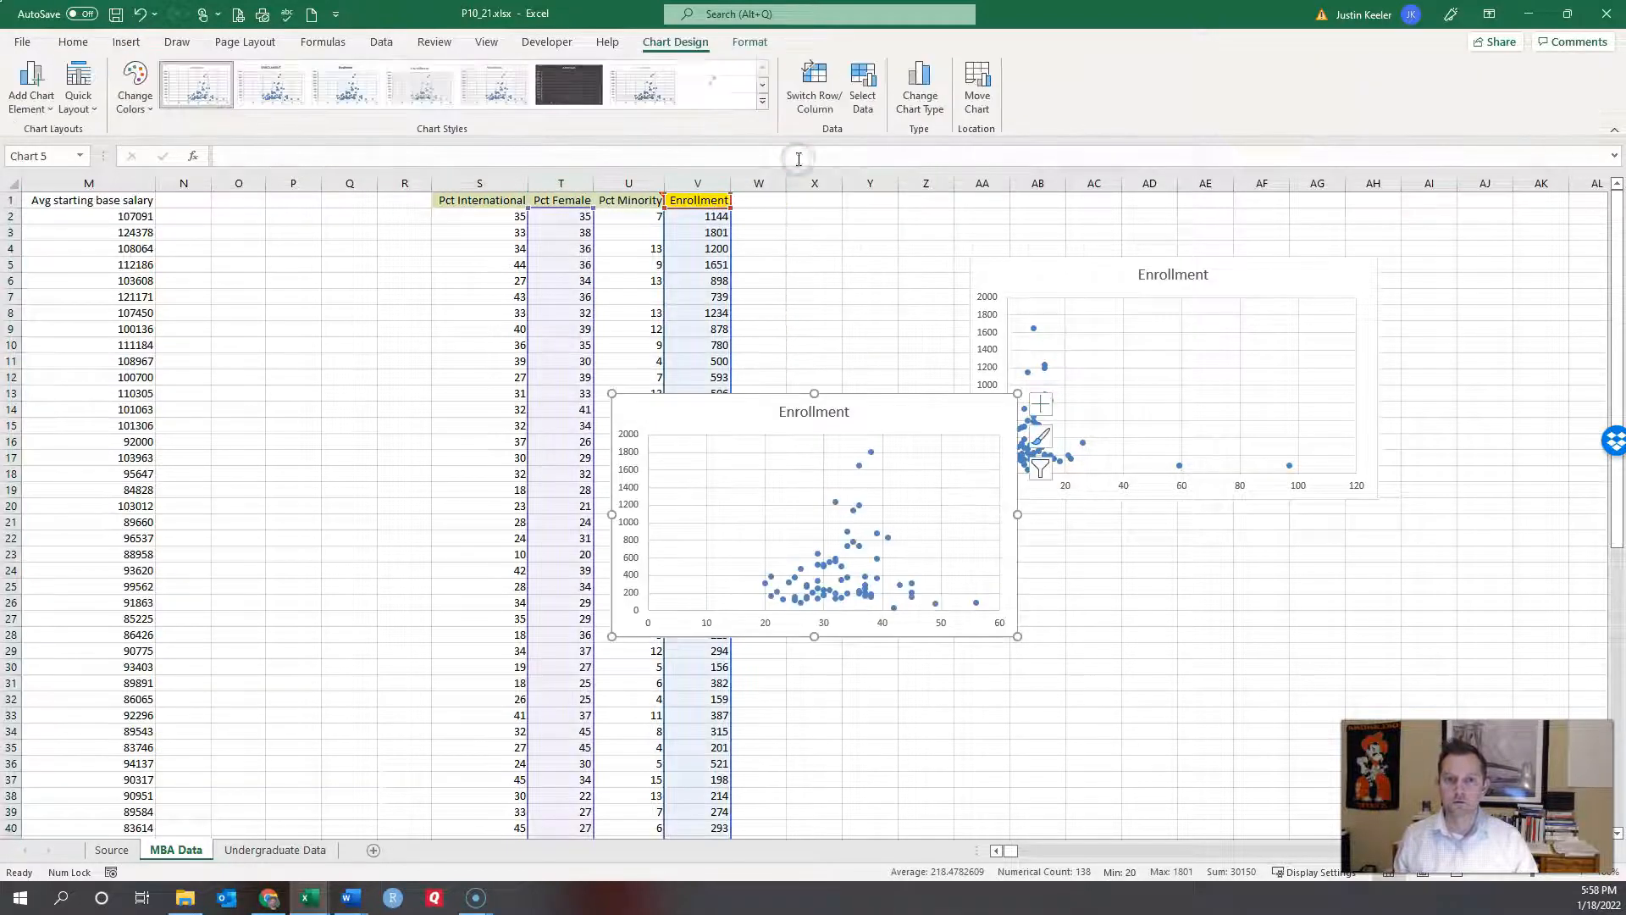
drag(864, 393, 1221, 520)
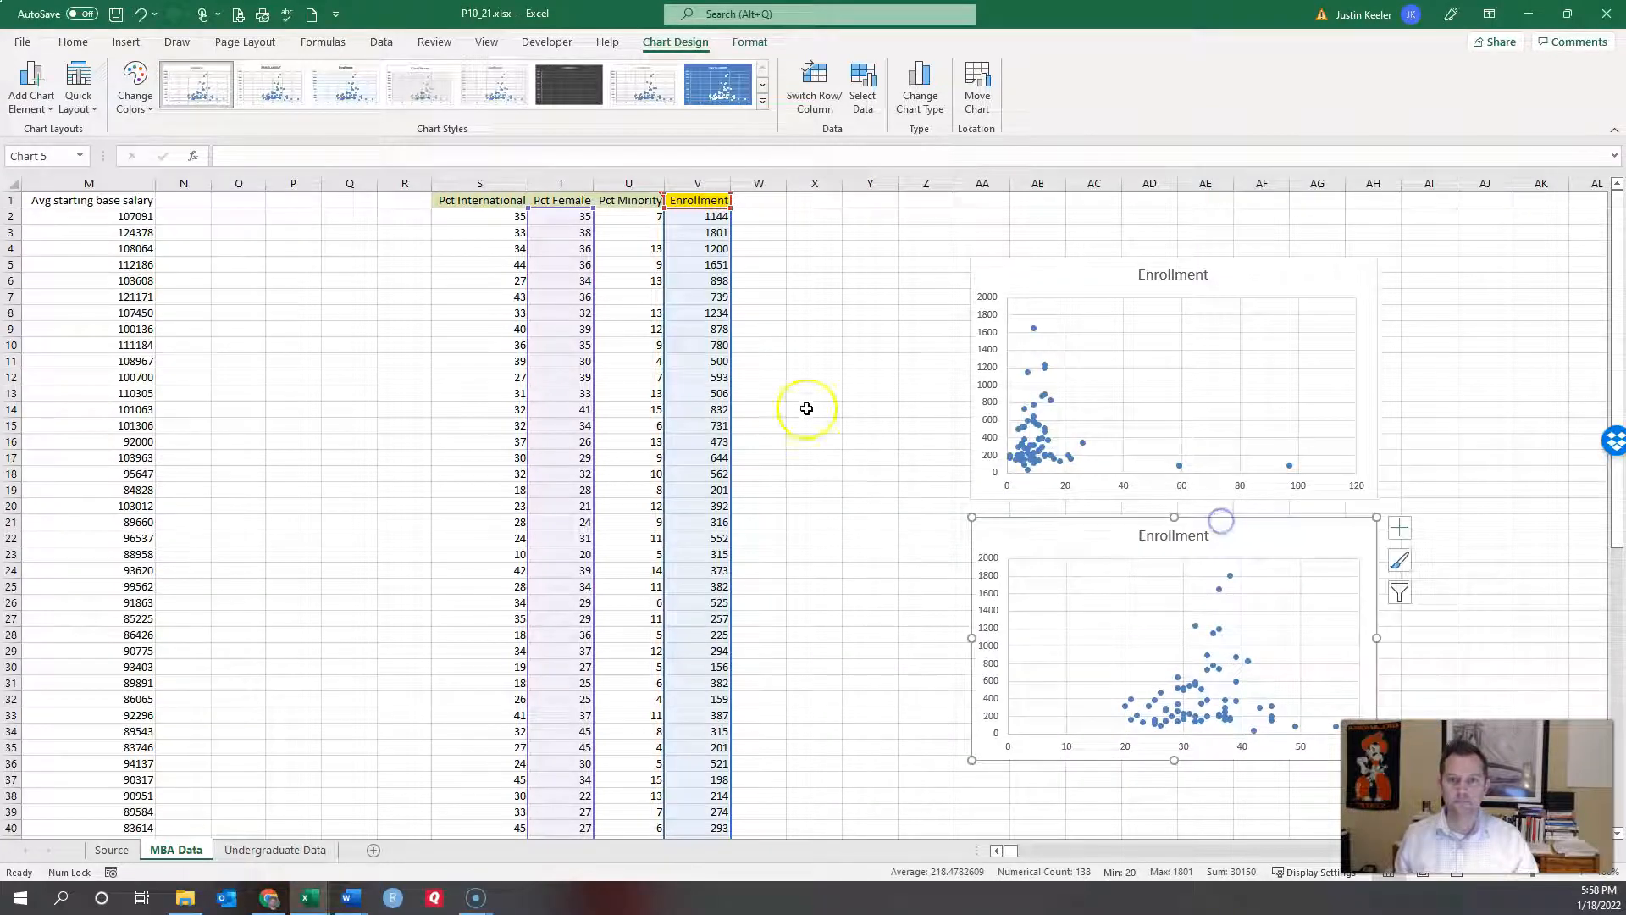
click(798, 378)
click(489, 183)
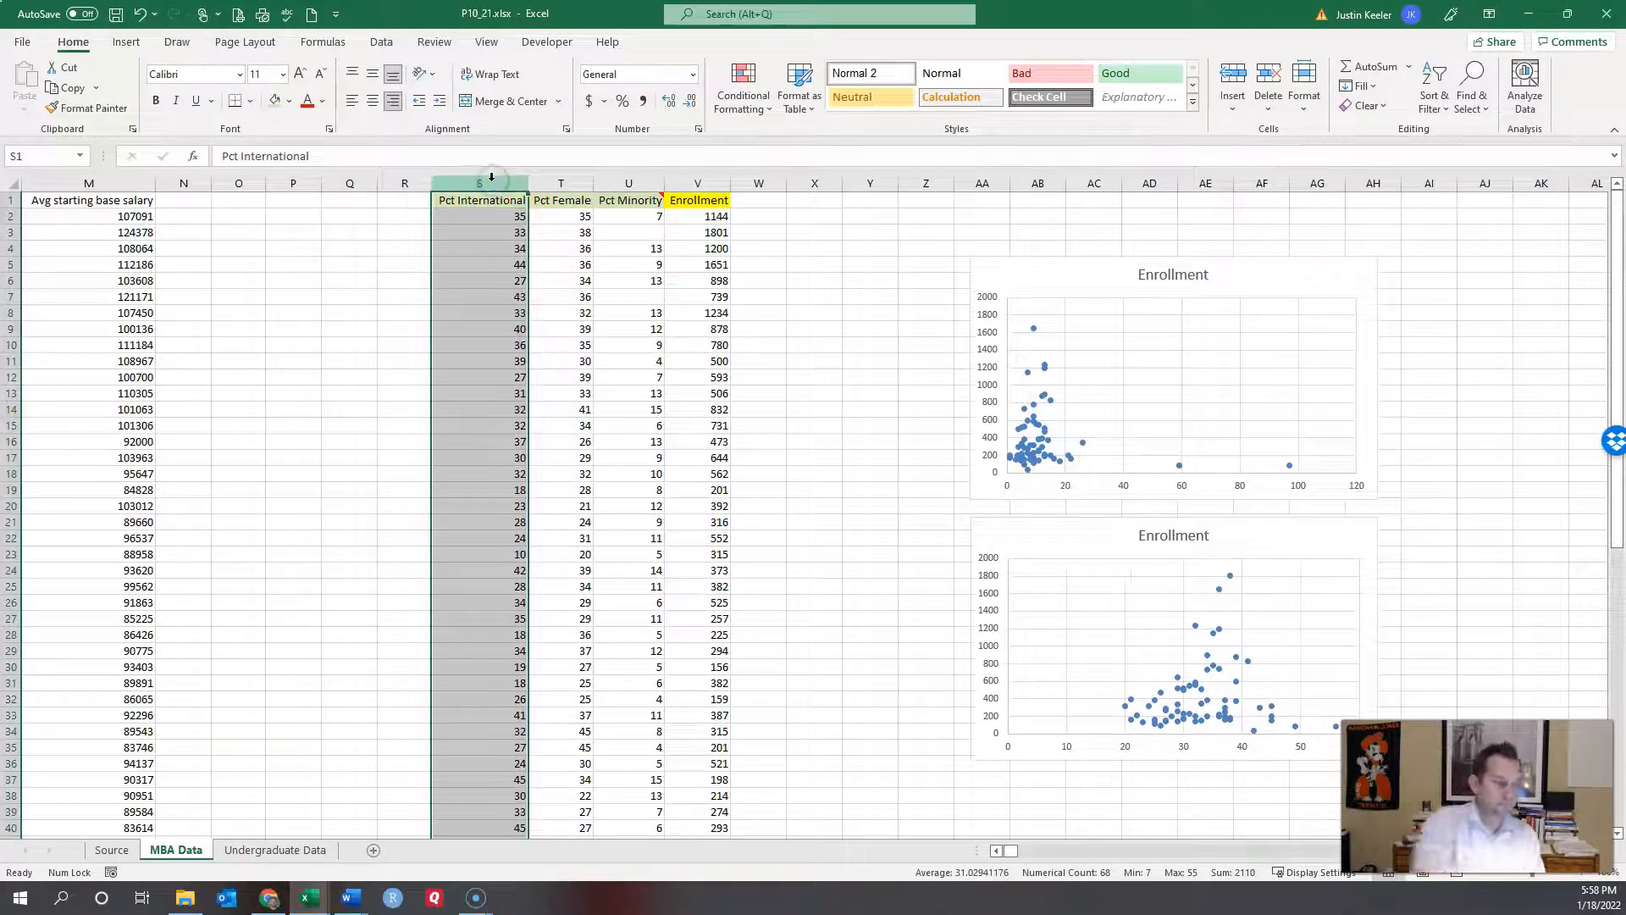
Step: Insert a scatter chart of Enrollment versus Pct International and place it over columns S–W near the top
ctrl+click(697, 183)
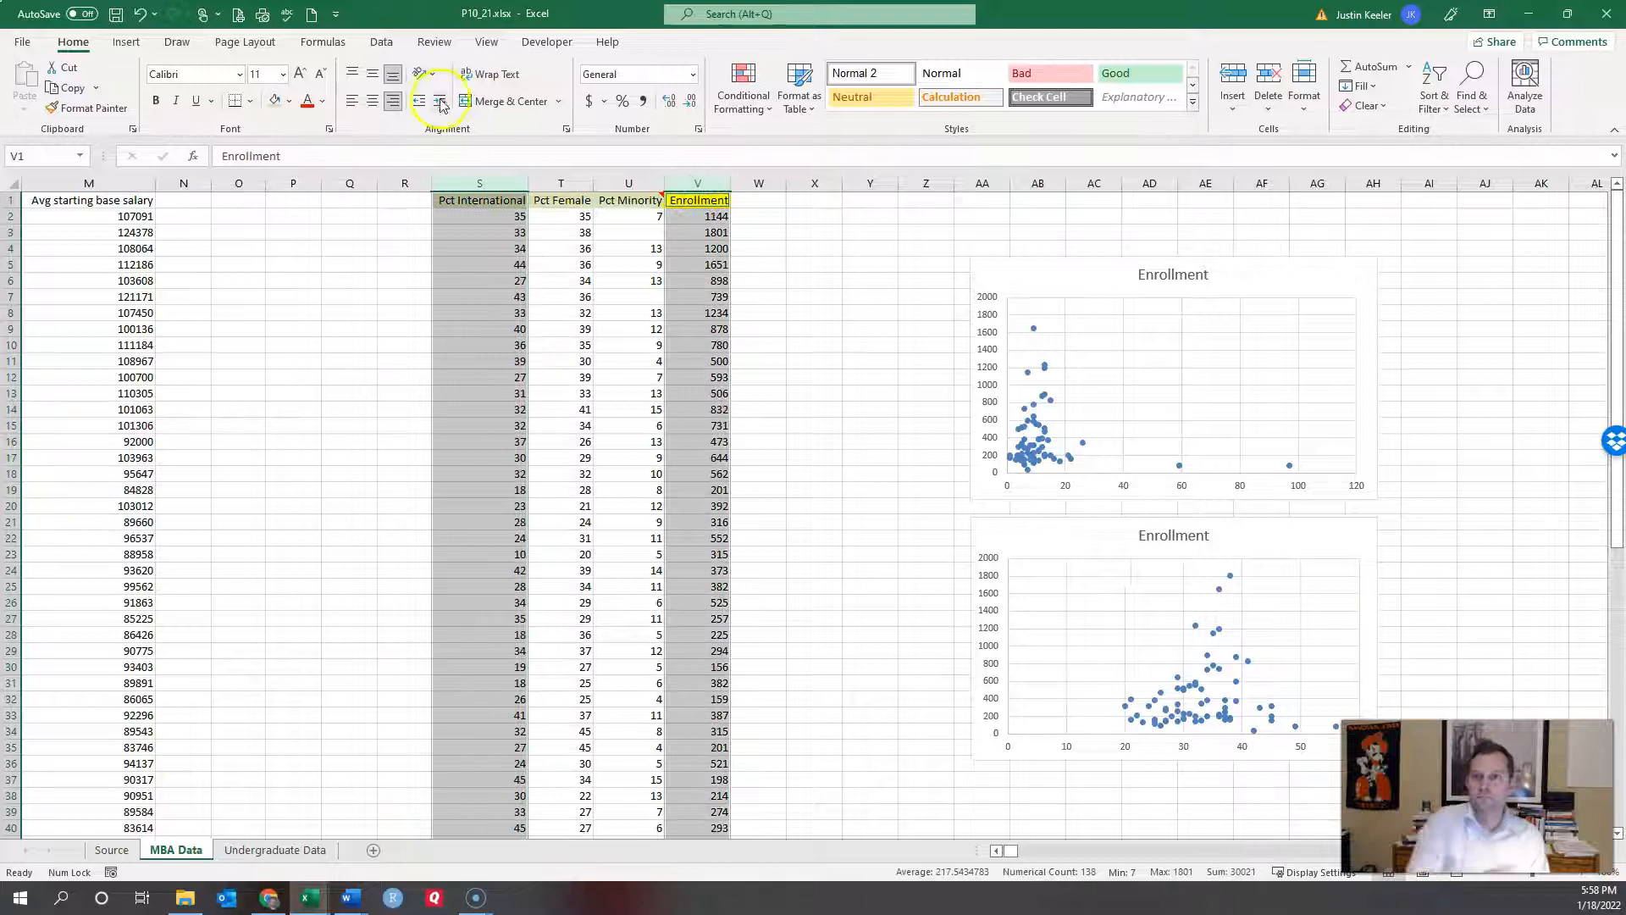
click(127, 42)
click(796, 105)
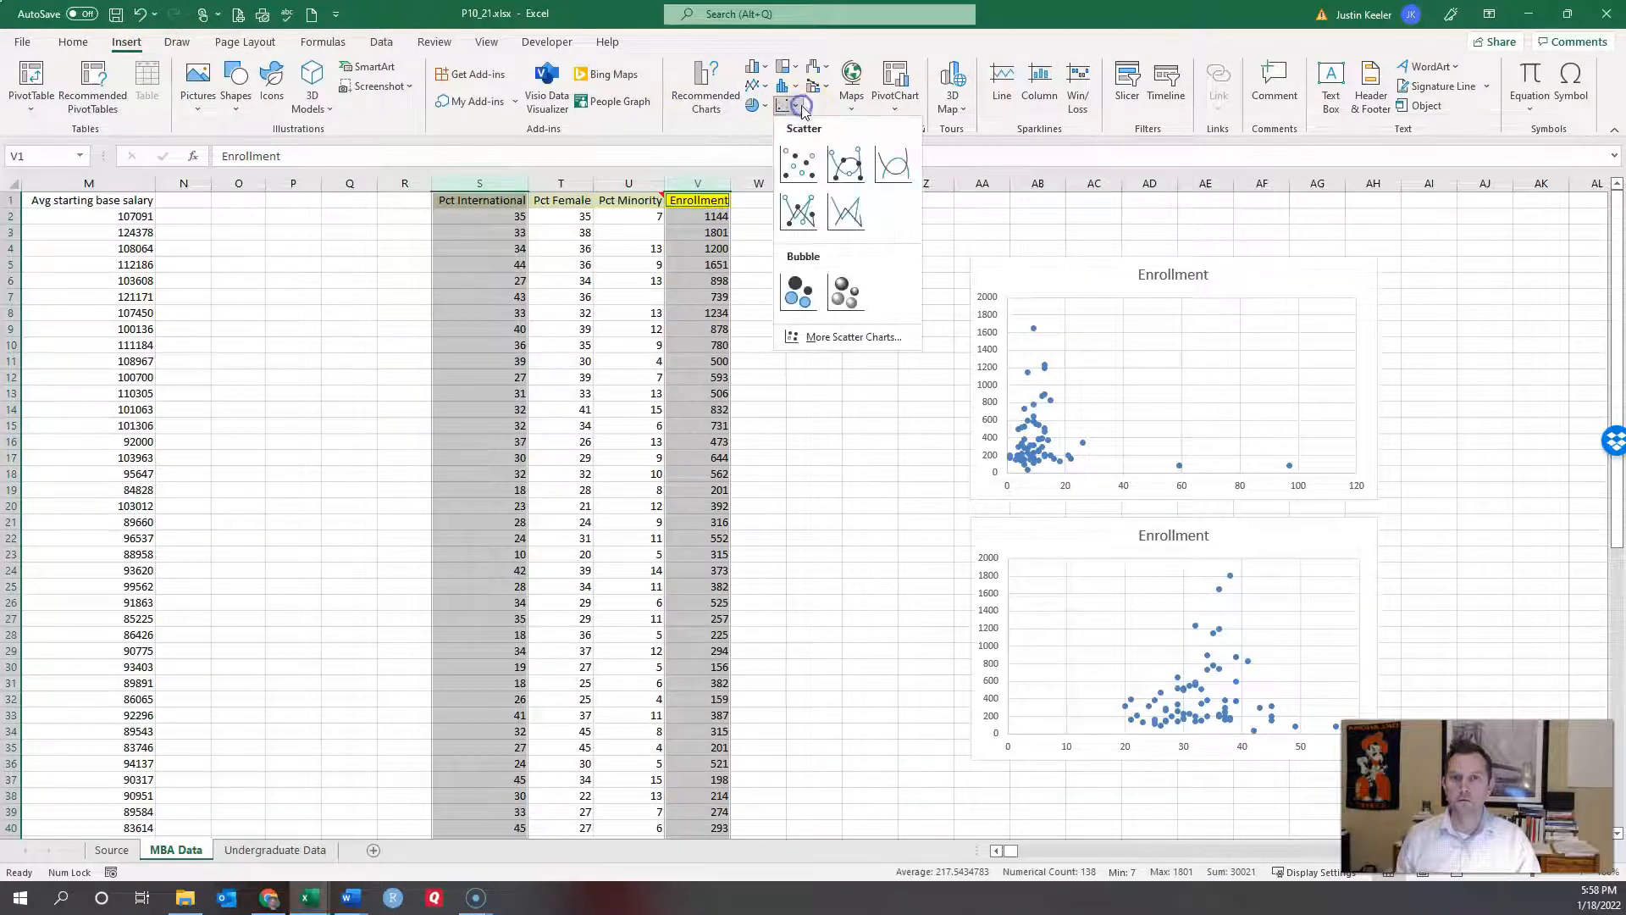
click(797, 163)
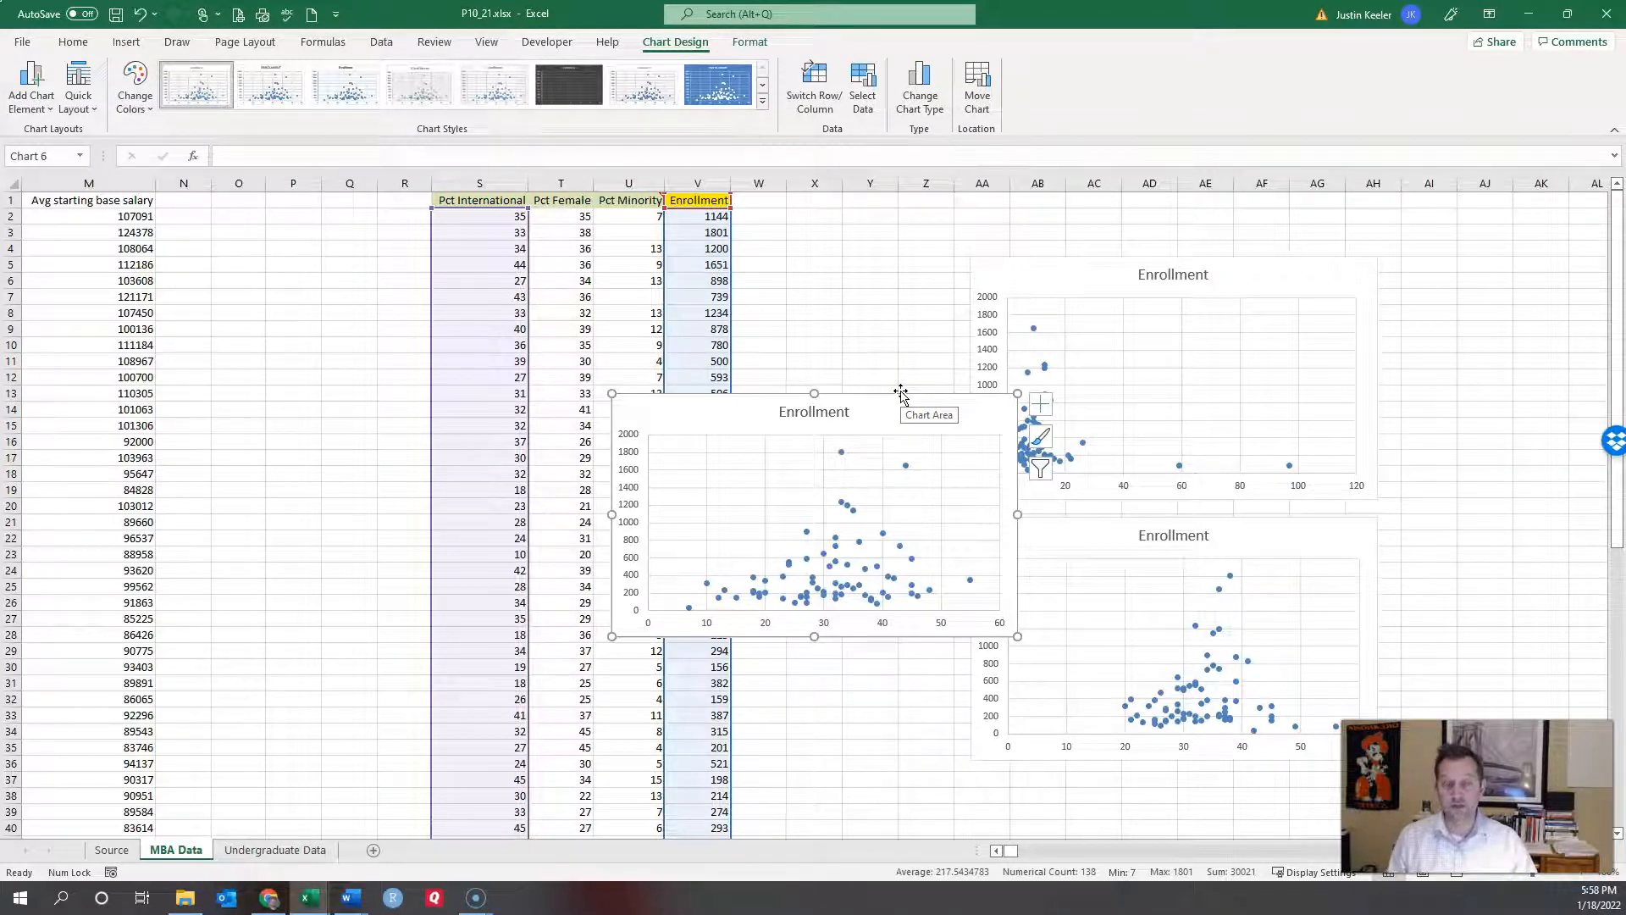
drag(899, 396, 774, 368)
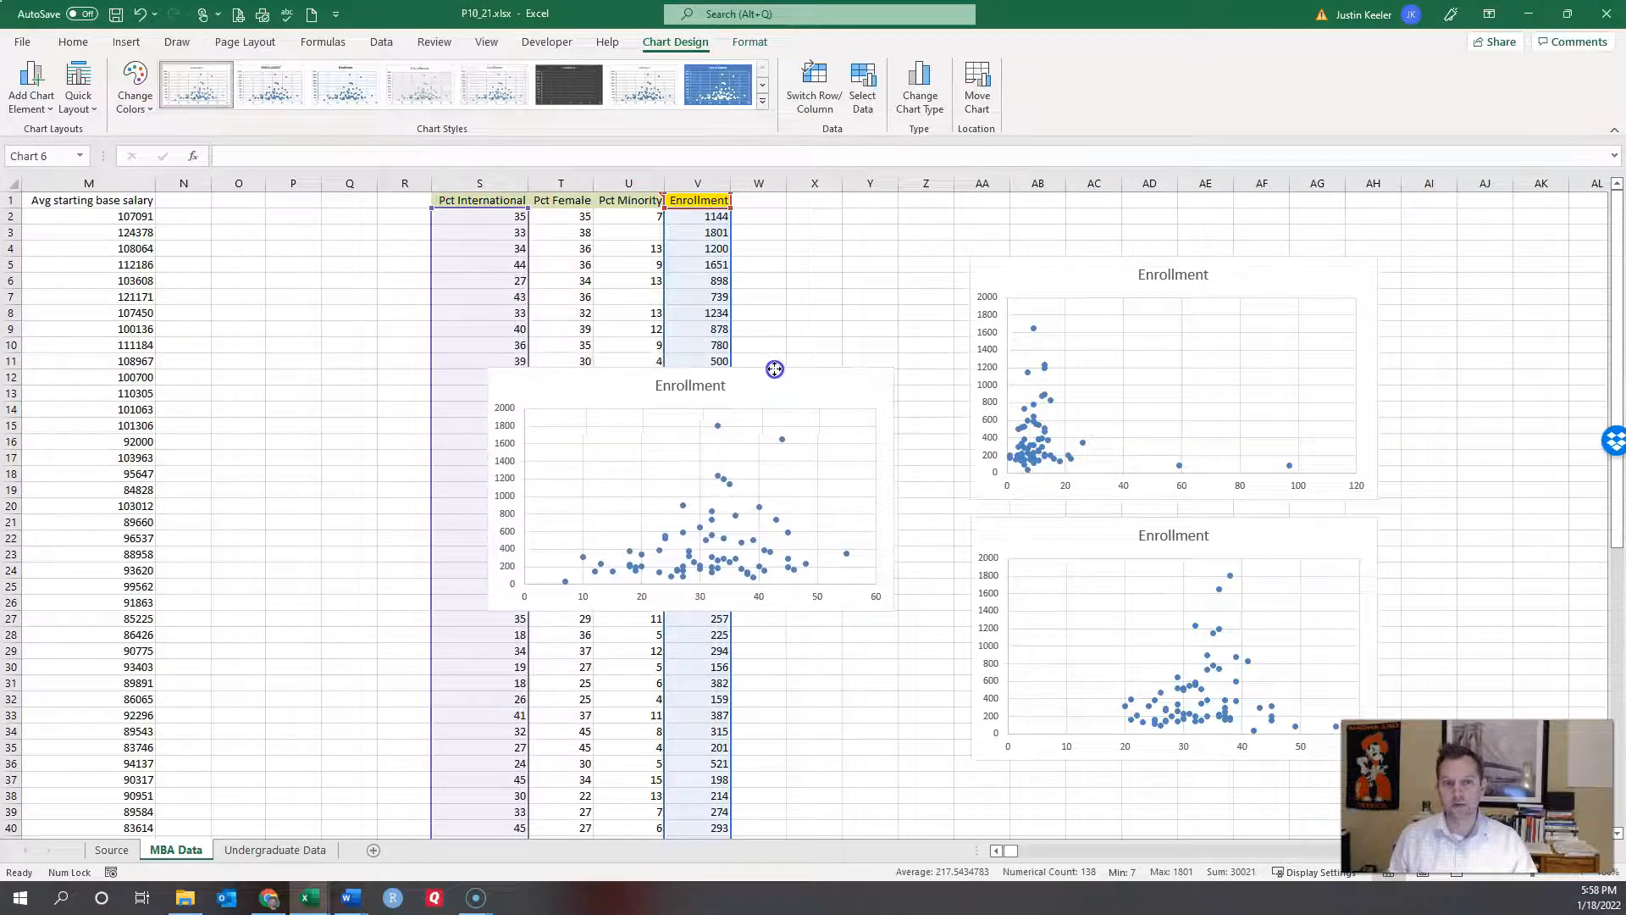
drag(774, 369, 816, 259)
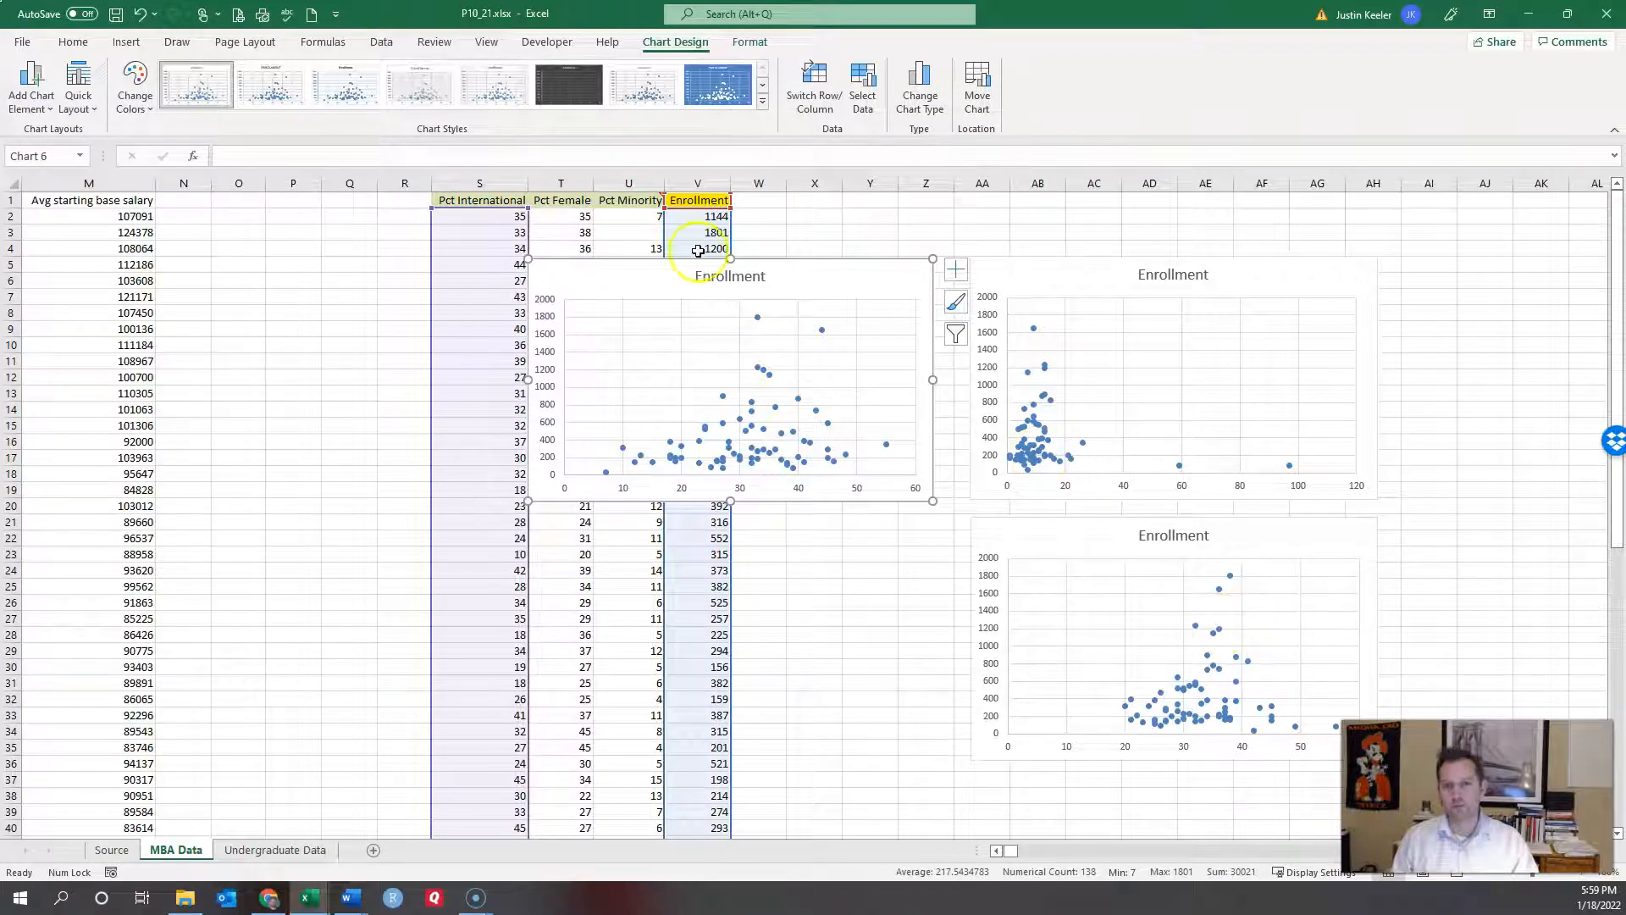
Step: Title the new chart 'Pct International'
click(754, 275)
double_click(762, 275)
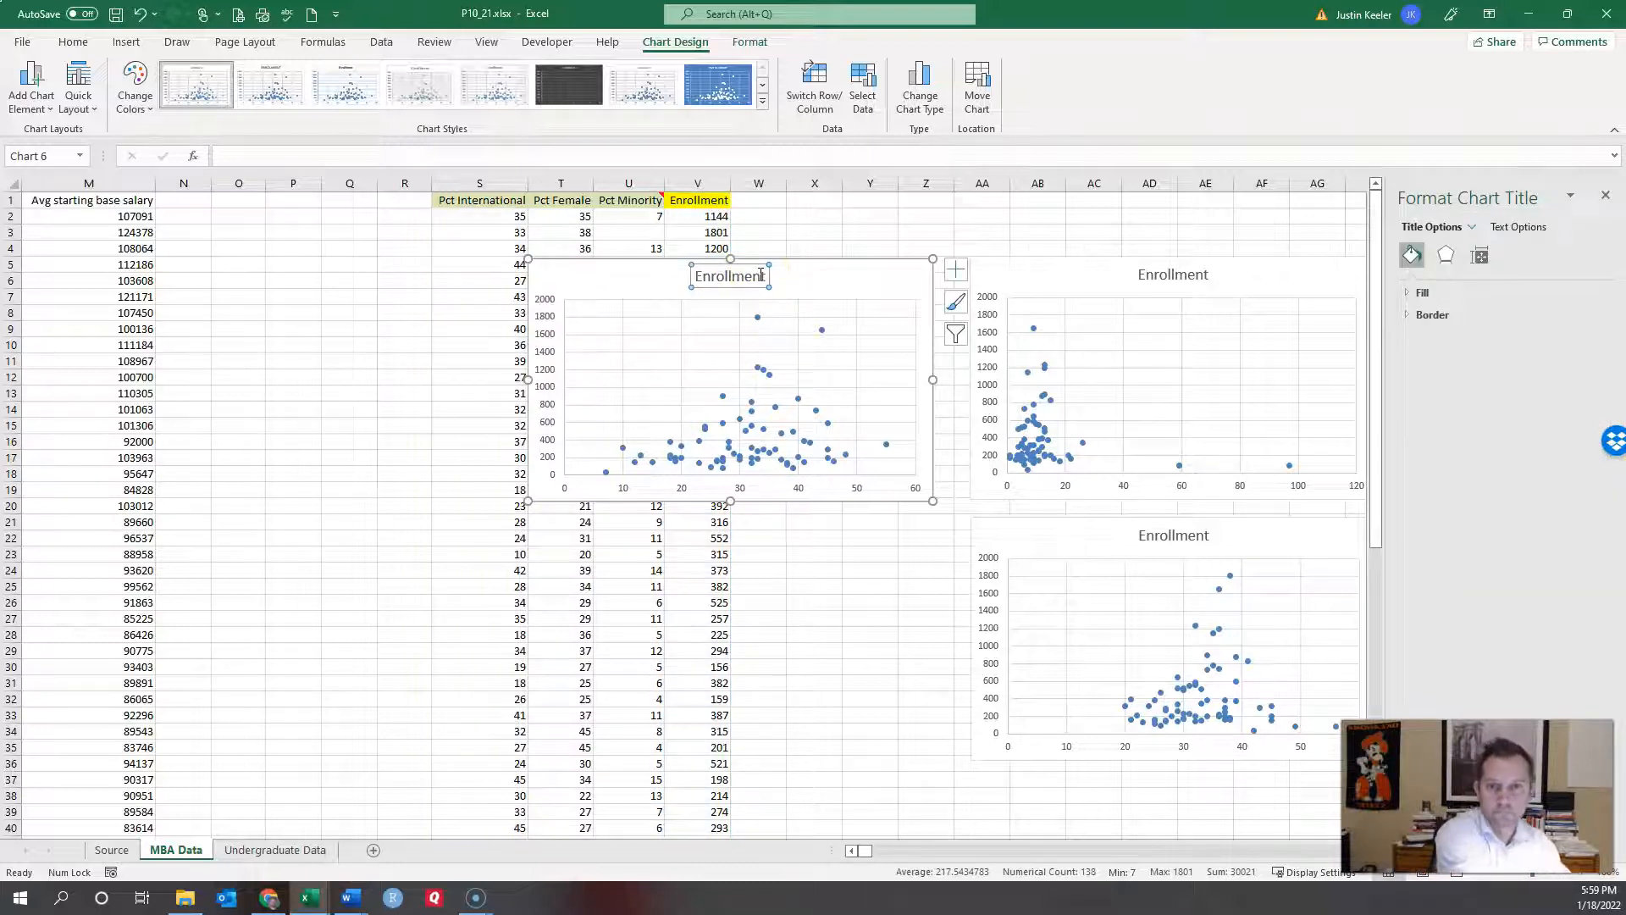
key(Delete)
key(Delete)
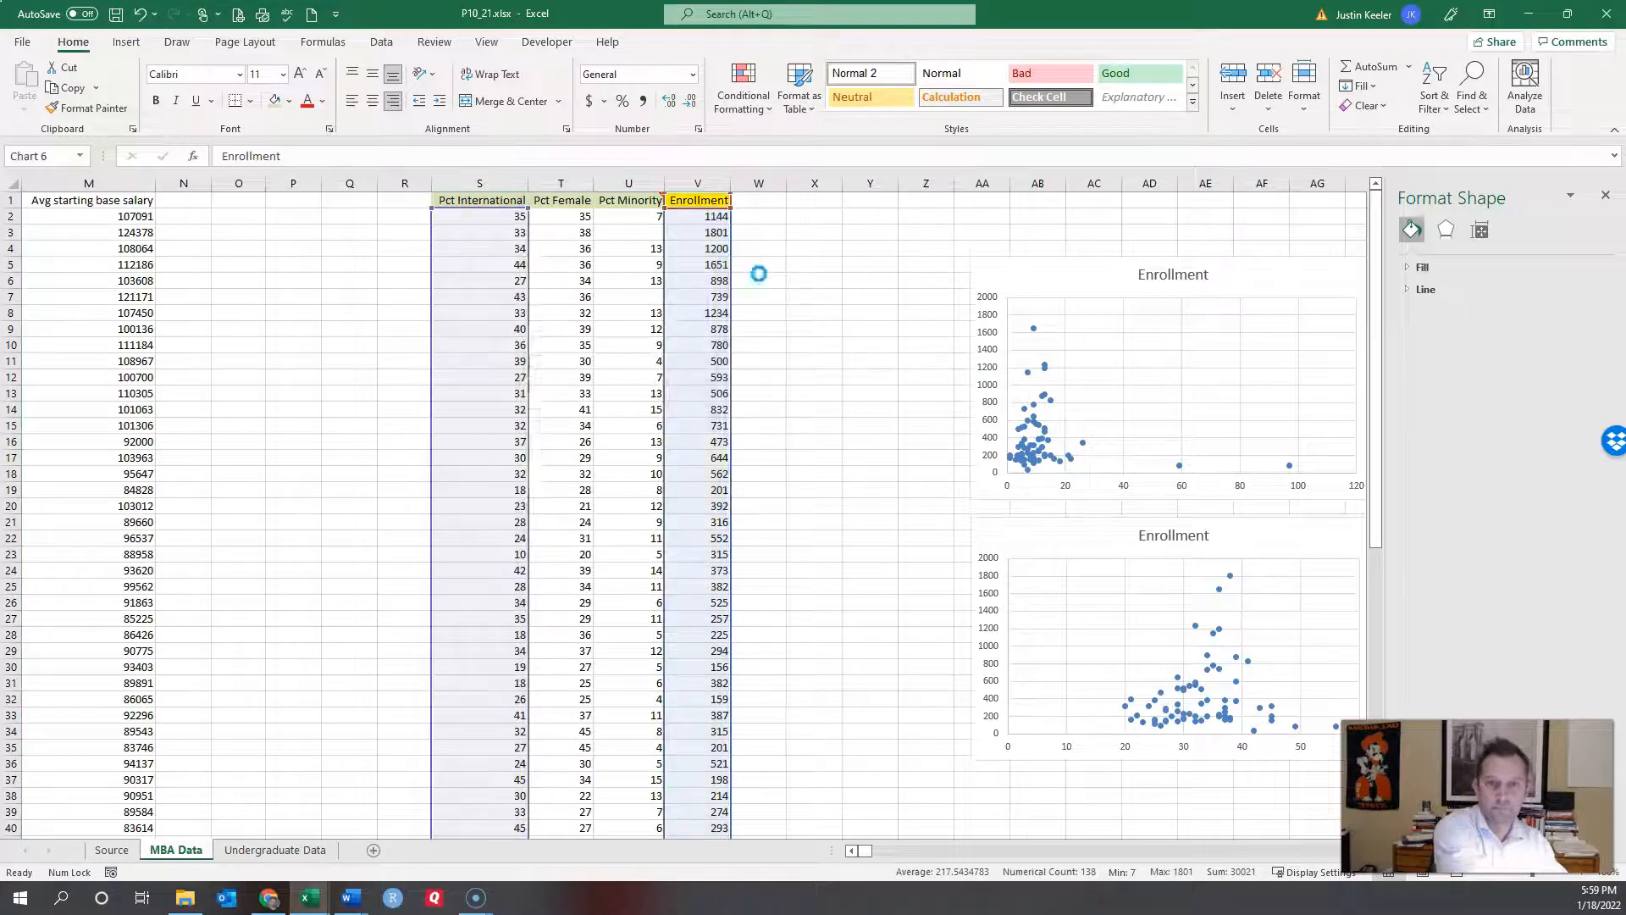
key(ctrl+z)
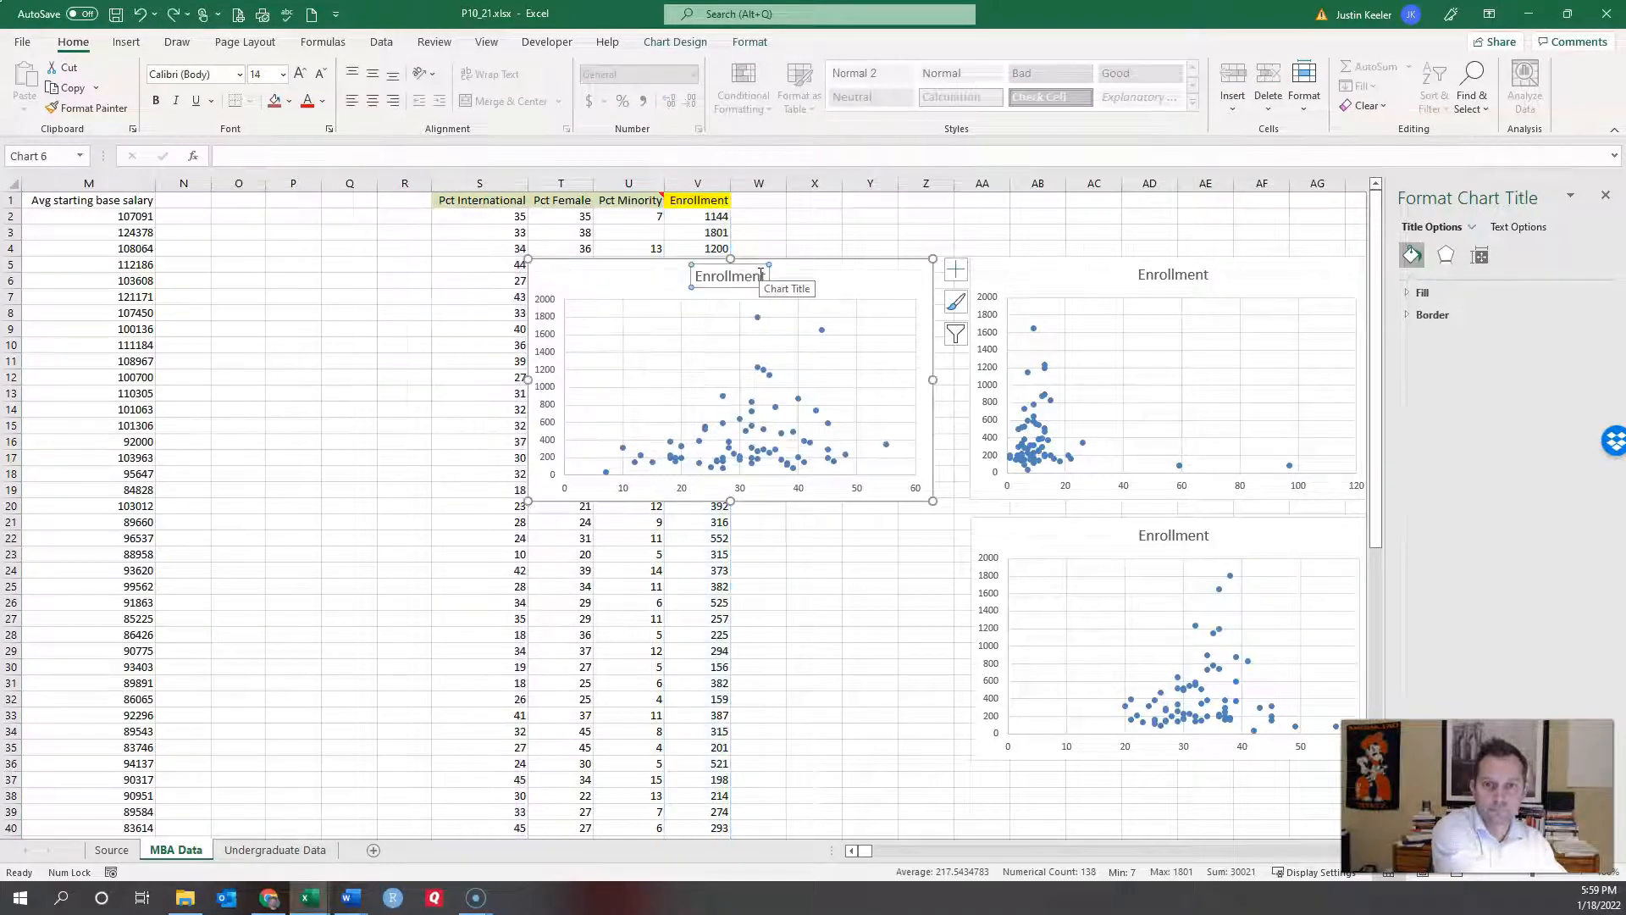
key(Delete)
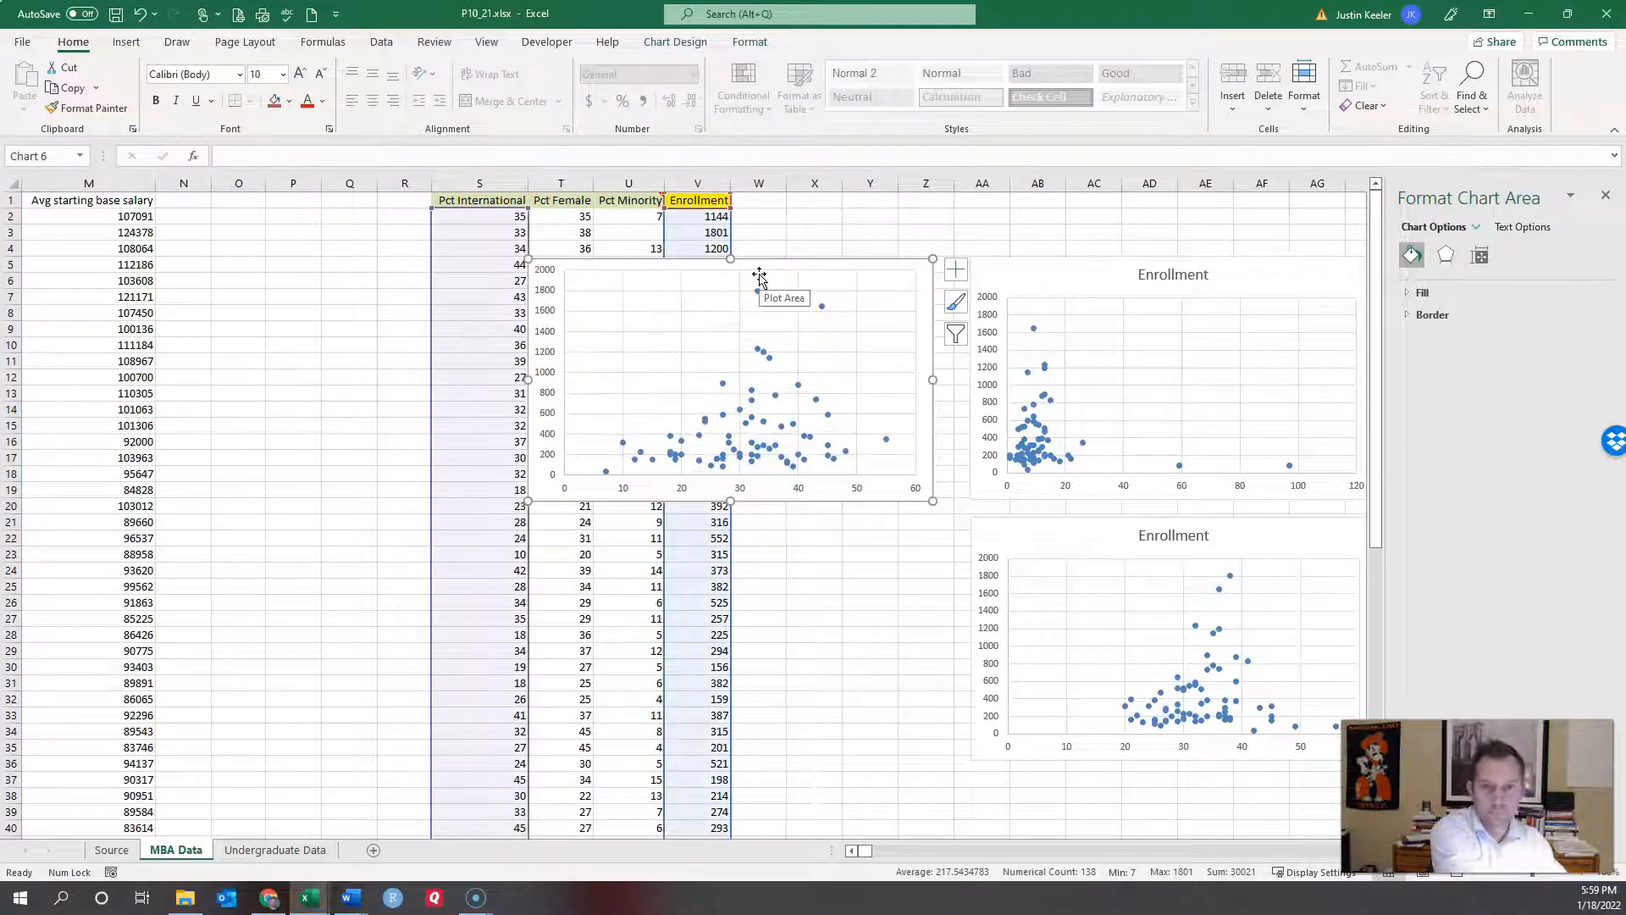
key(ctrl+z)
drag(693, 277, 761, 282)
text(Pt)
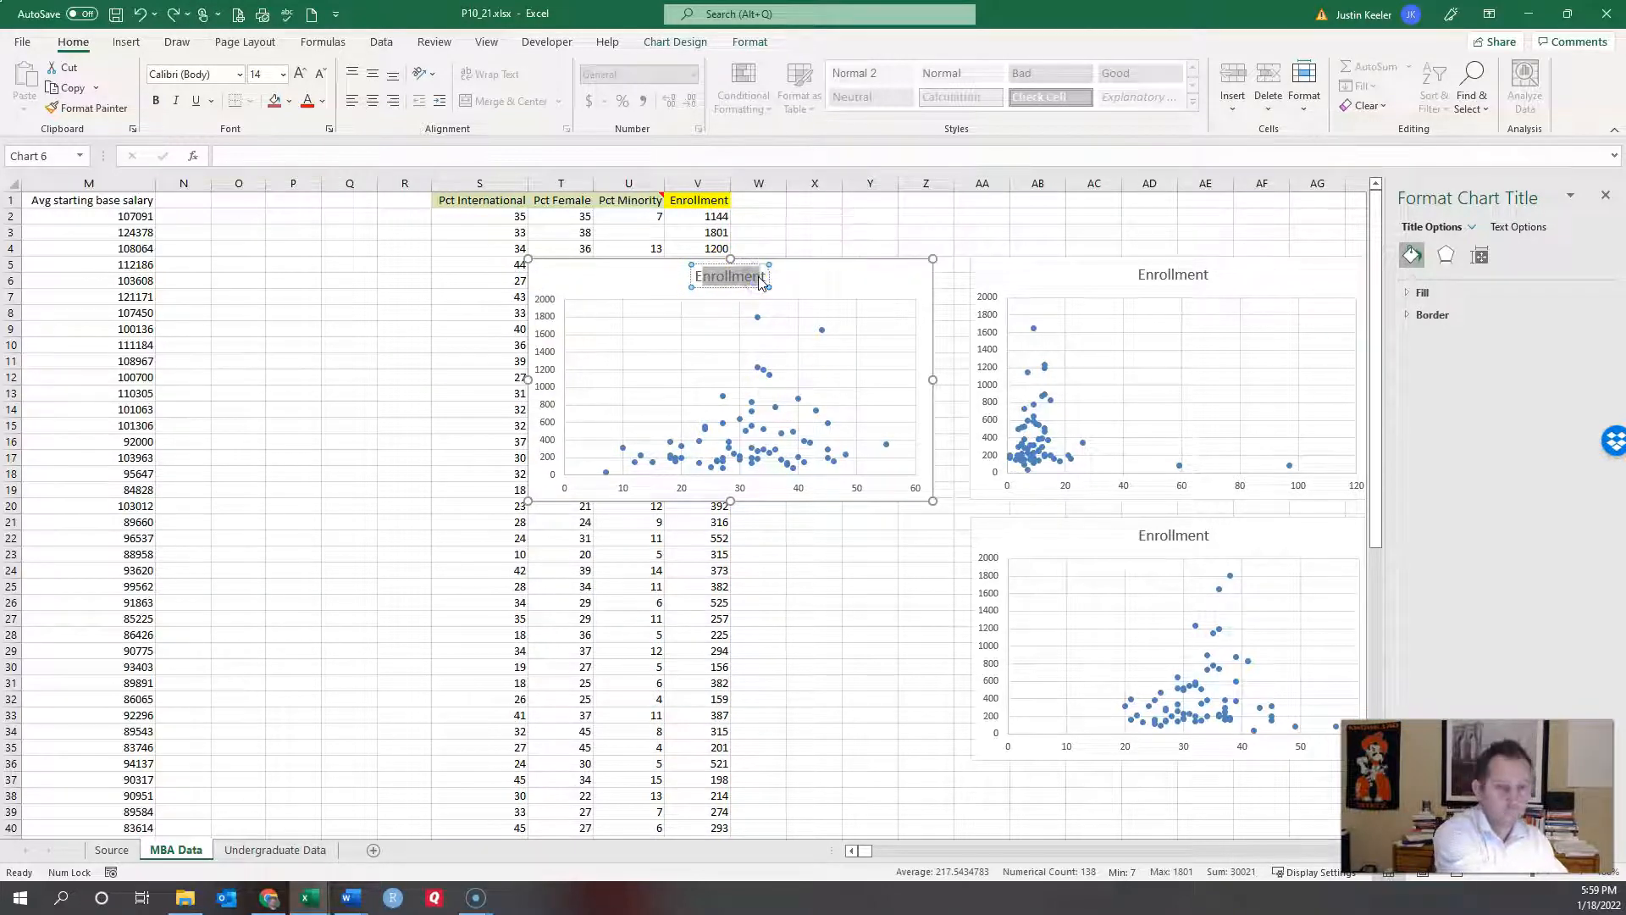
text(ctt)
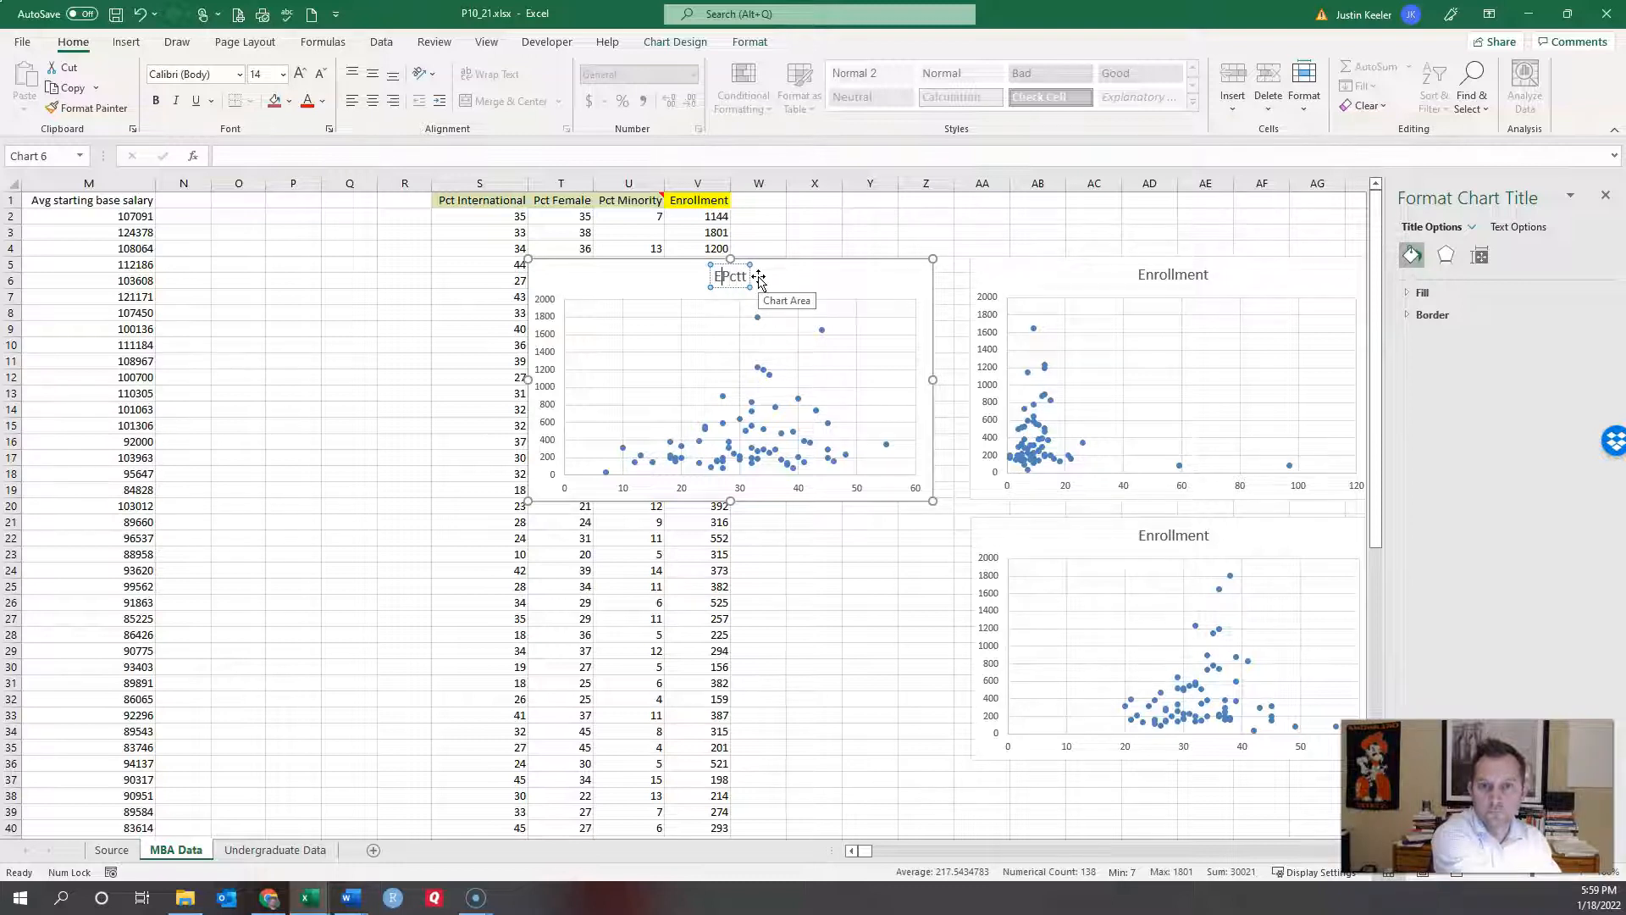
key(BackSpace)
key(BackSpace)
text(Internat)
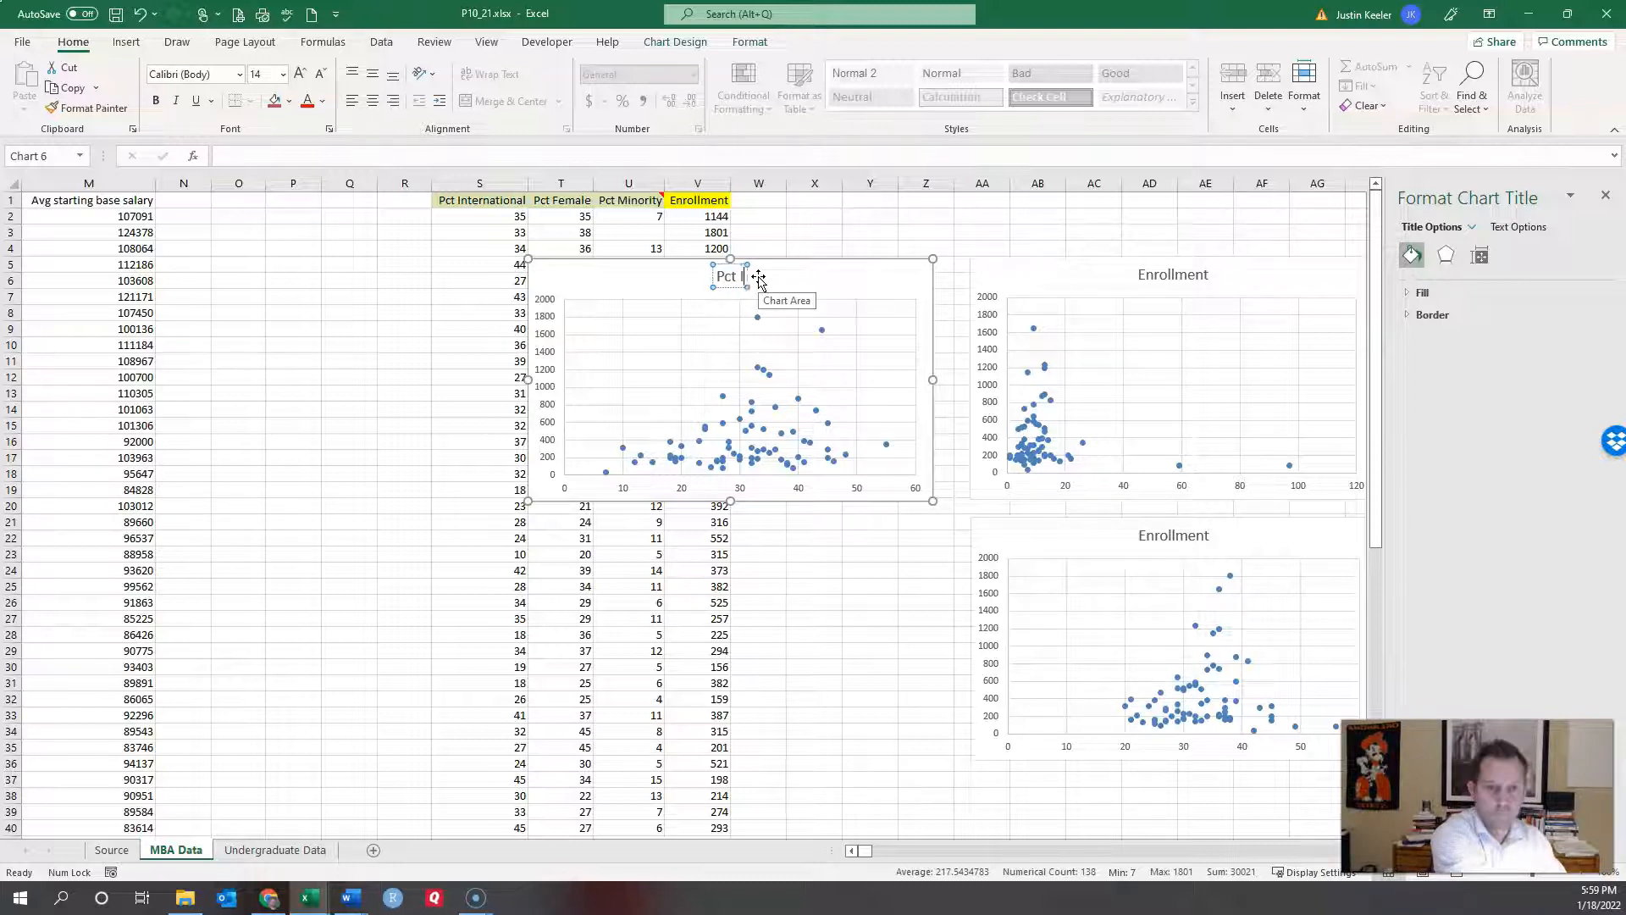
text(ional)
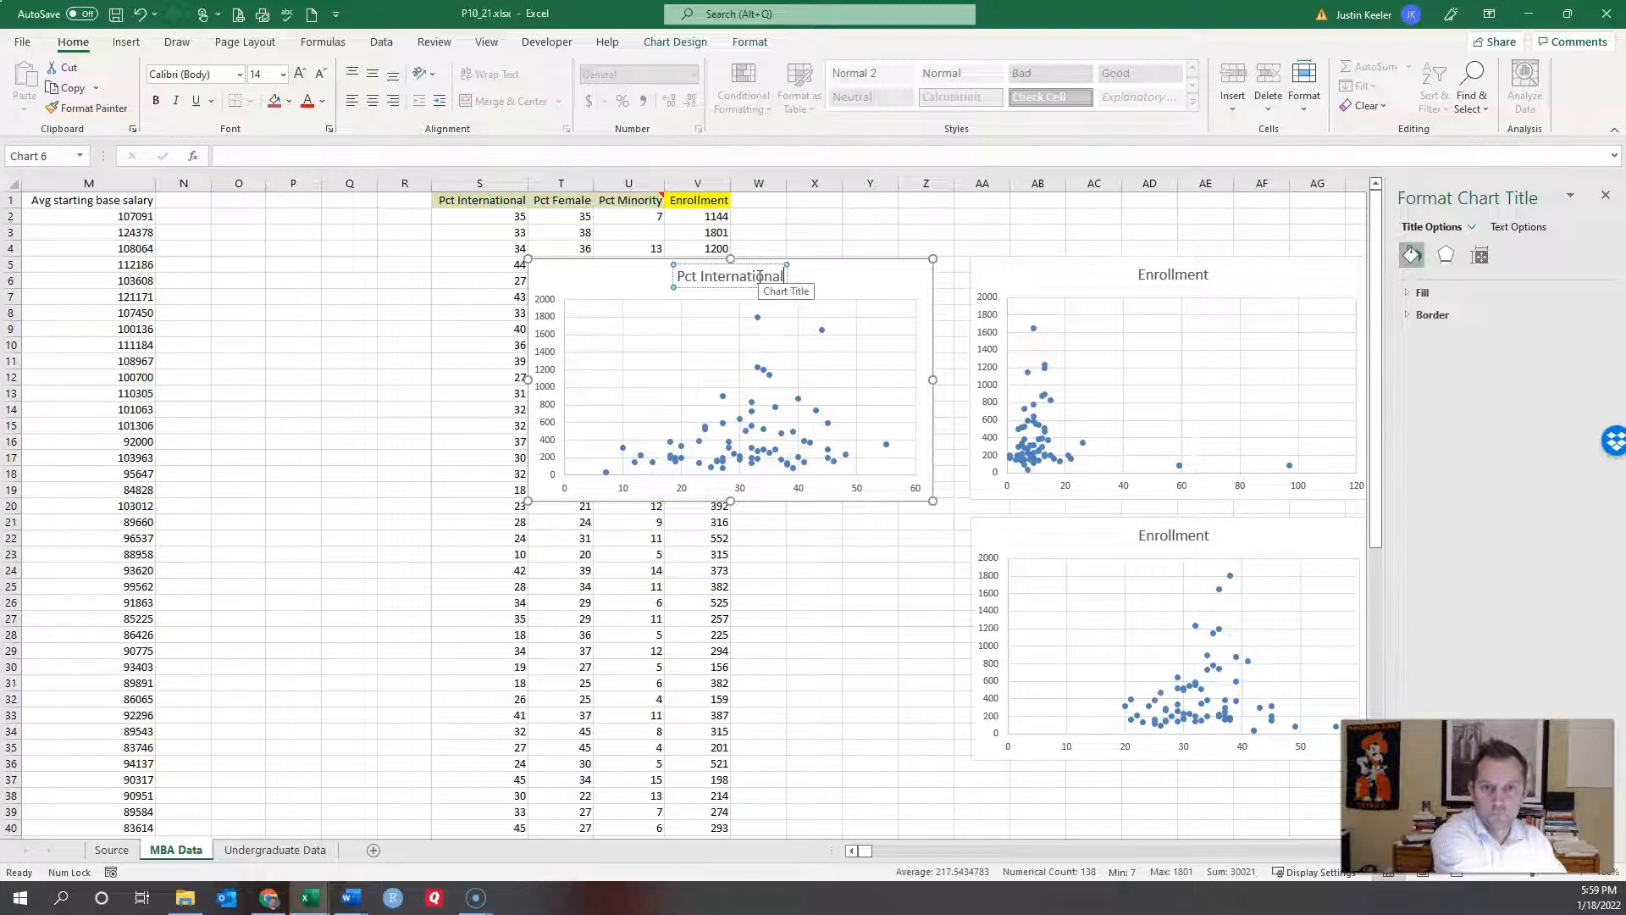
click(894, 222)
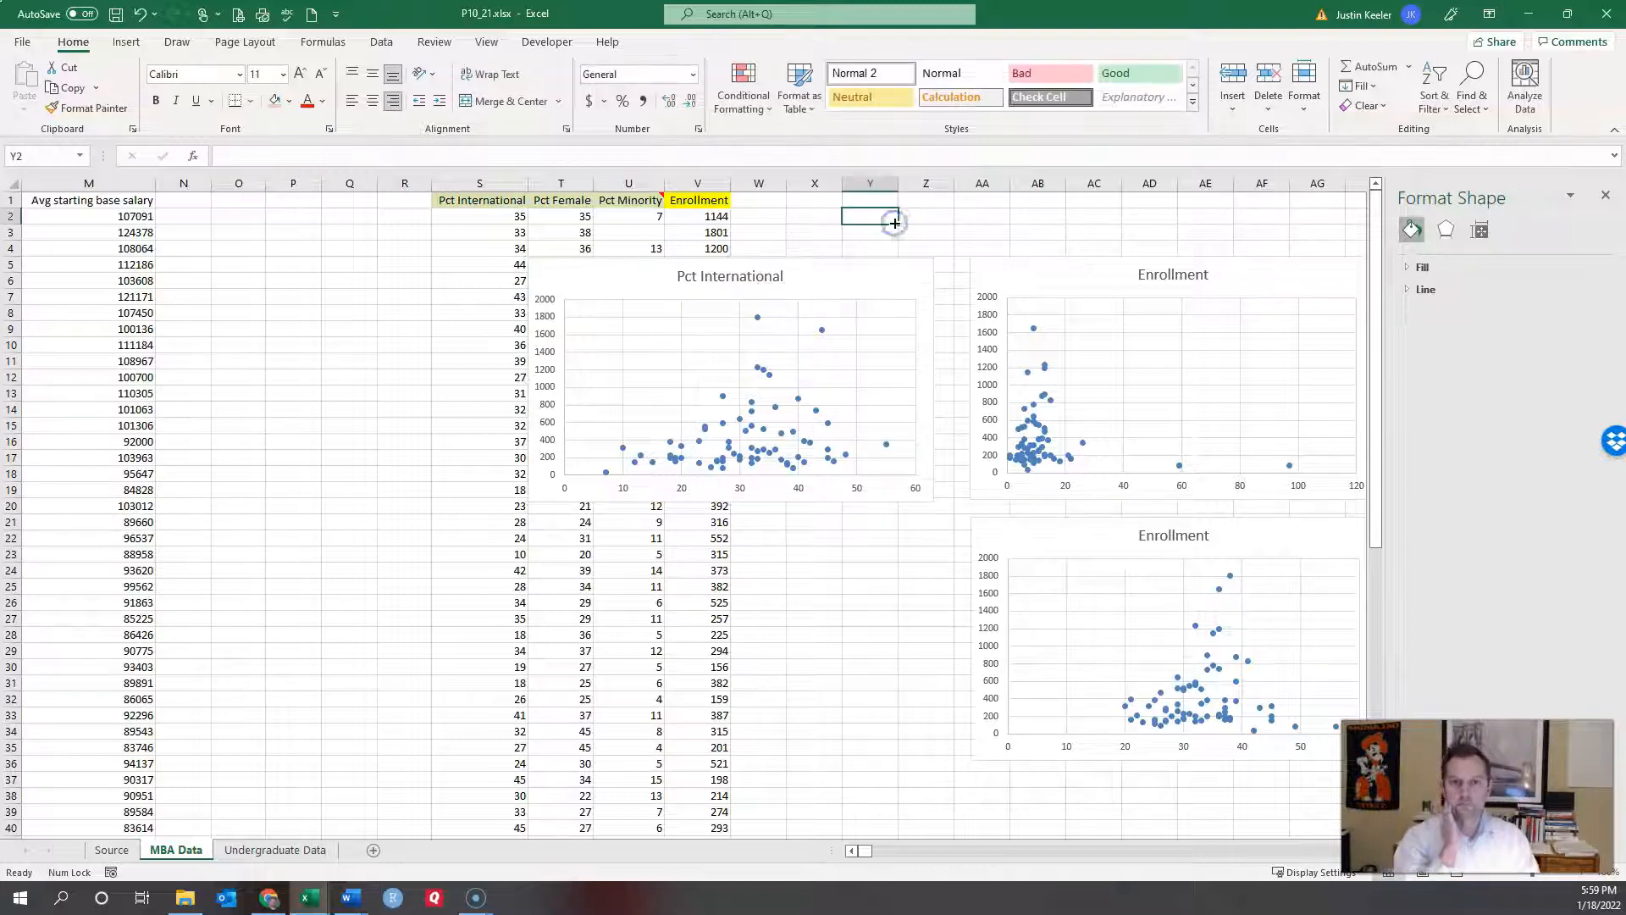
Step: Replace the lower chart's Enrollment title with 'Female'
click(1166, 540)
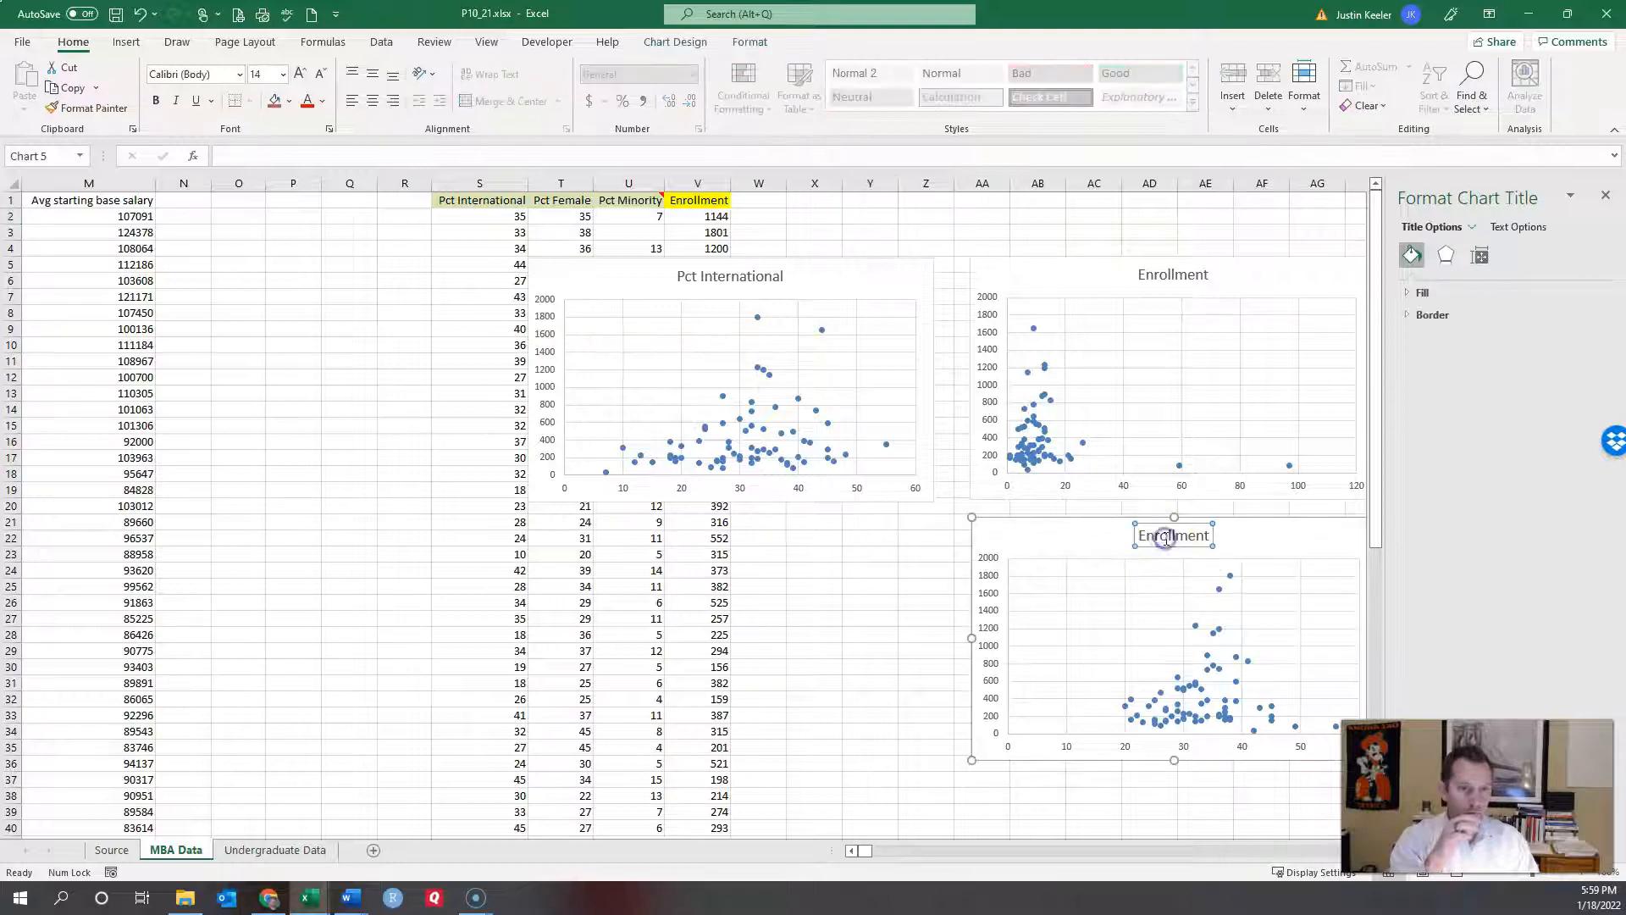
click(1170, 535)
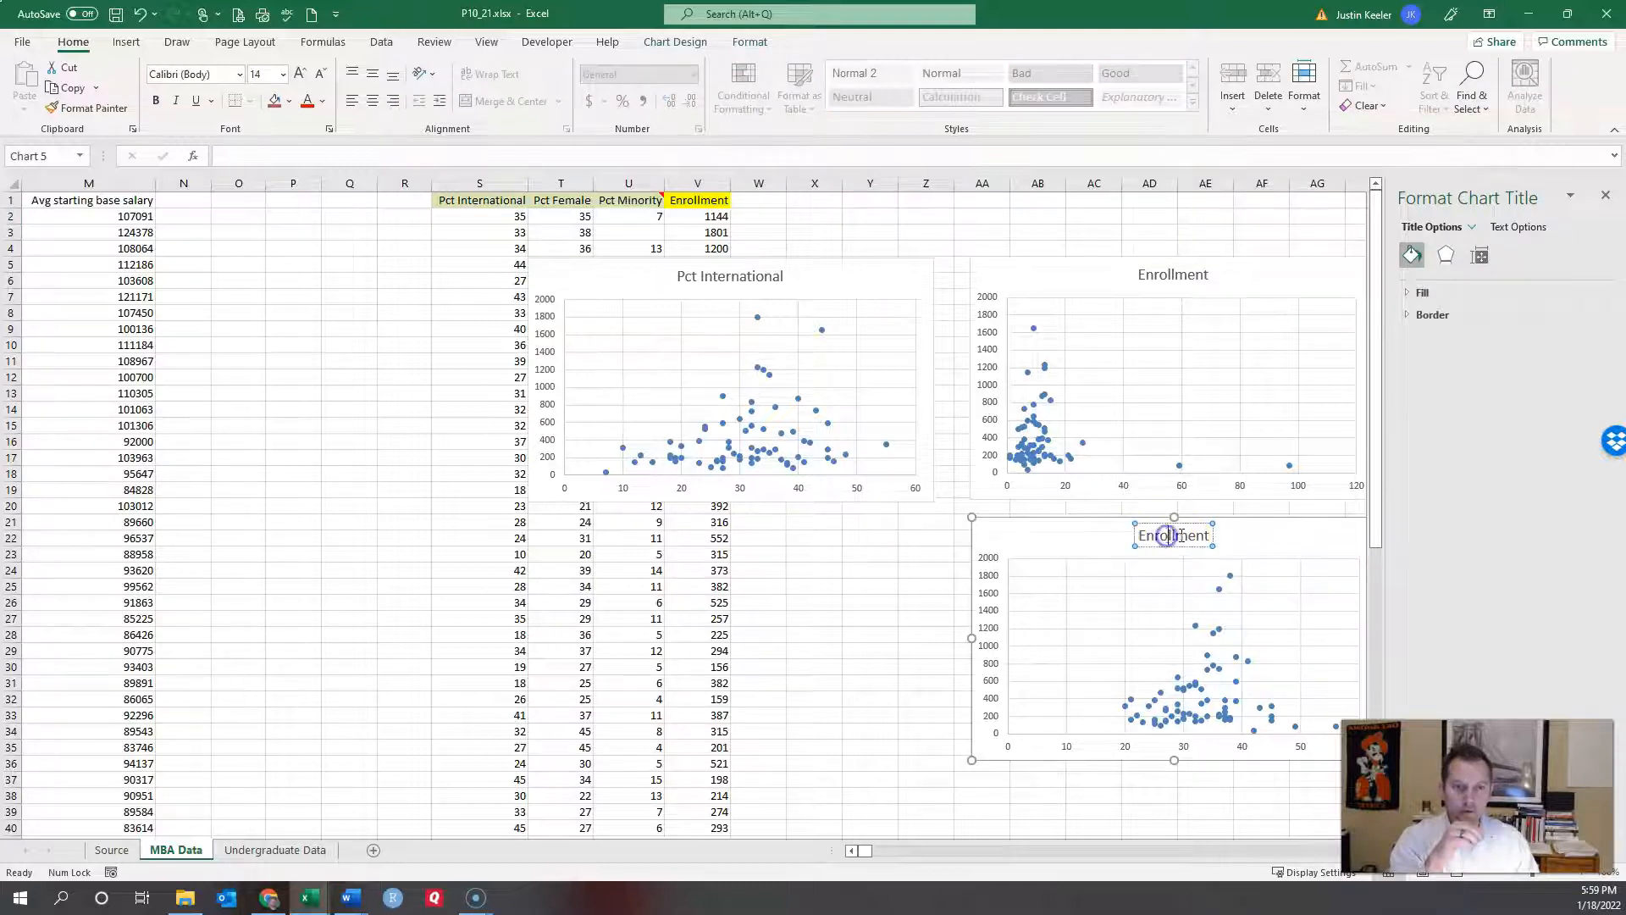
key(BackSpace)
key(BackSpace)
key(BackSpace)
key(BackSpace)
key(BackSpace)
key(BackSpace)
key(BackSpace)
key(BackSpace)
key(BackSpace)
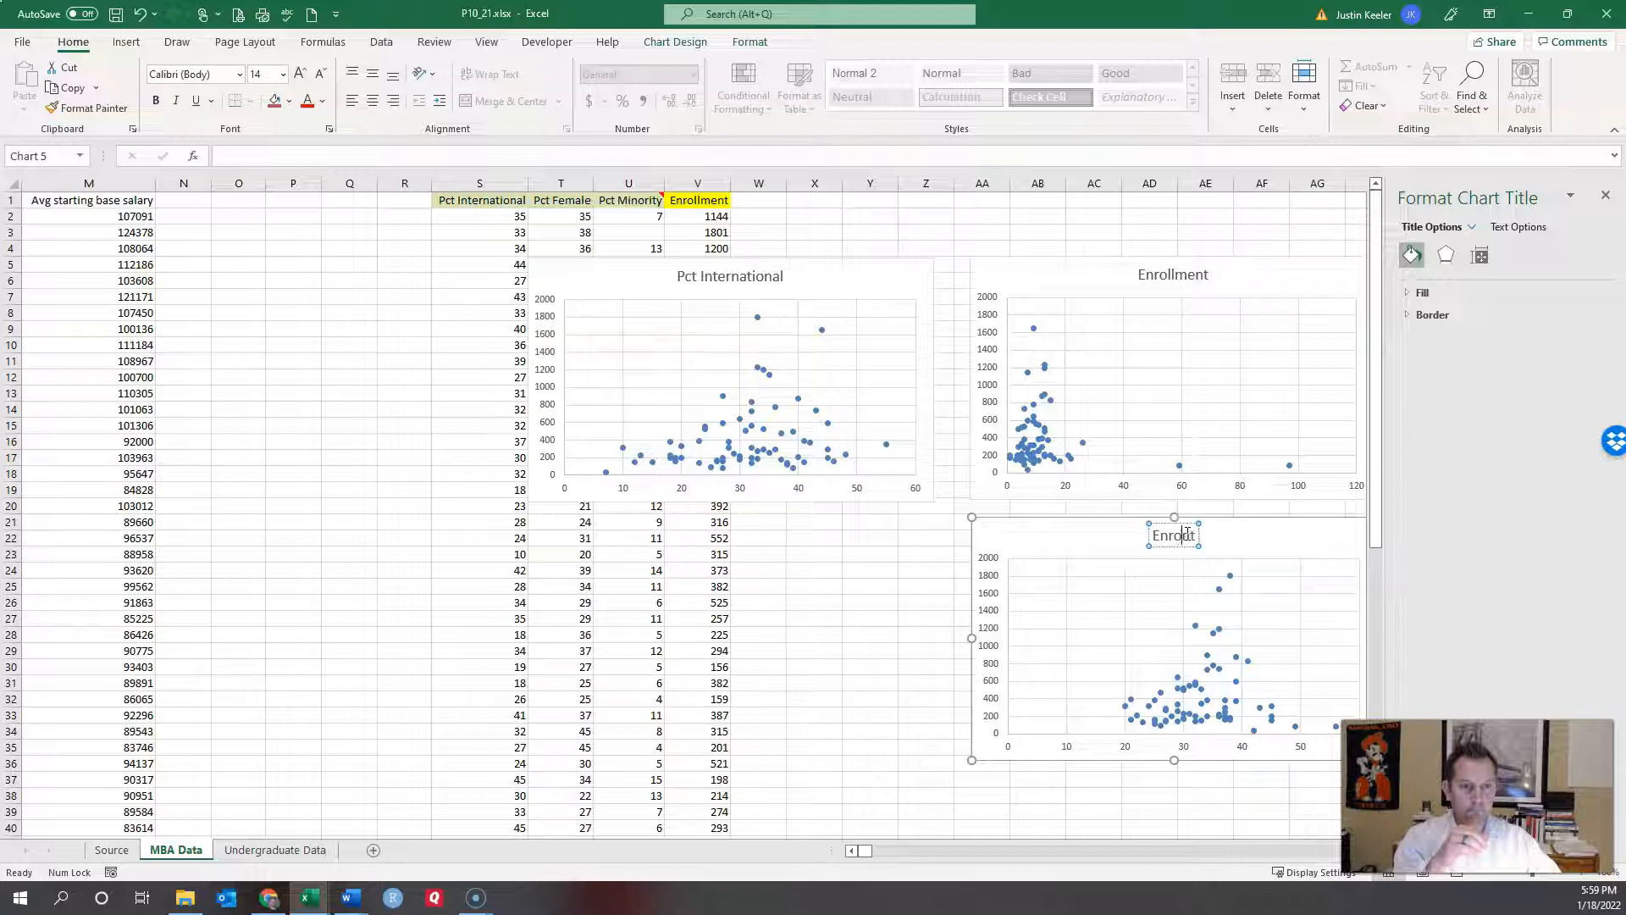
key(BackSpace)
text(Female)
click(1157, 273)
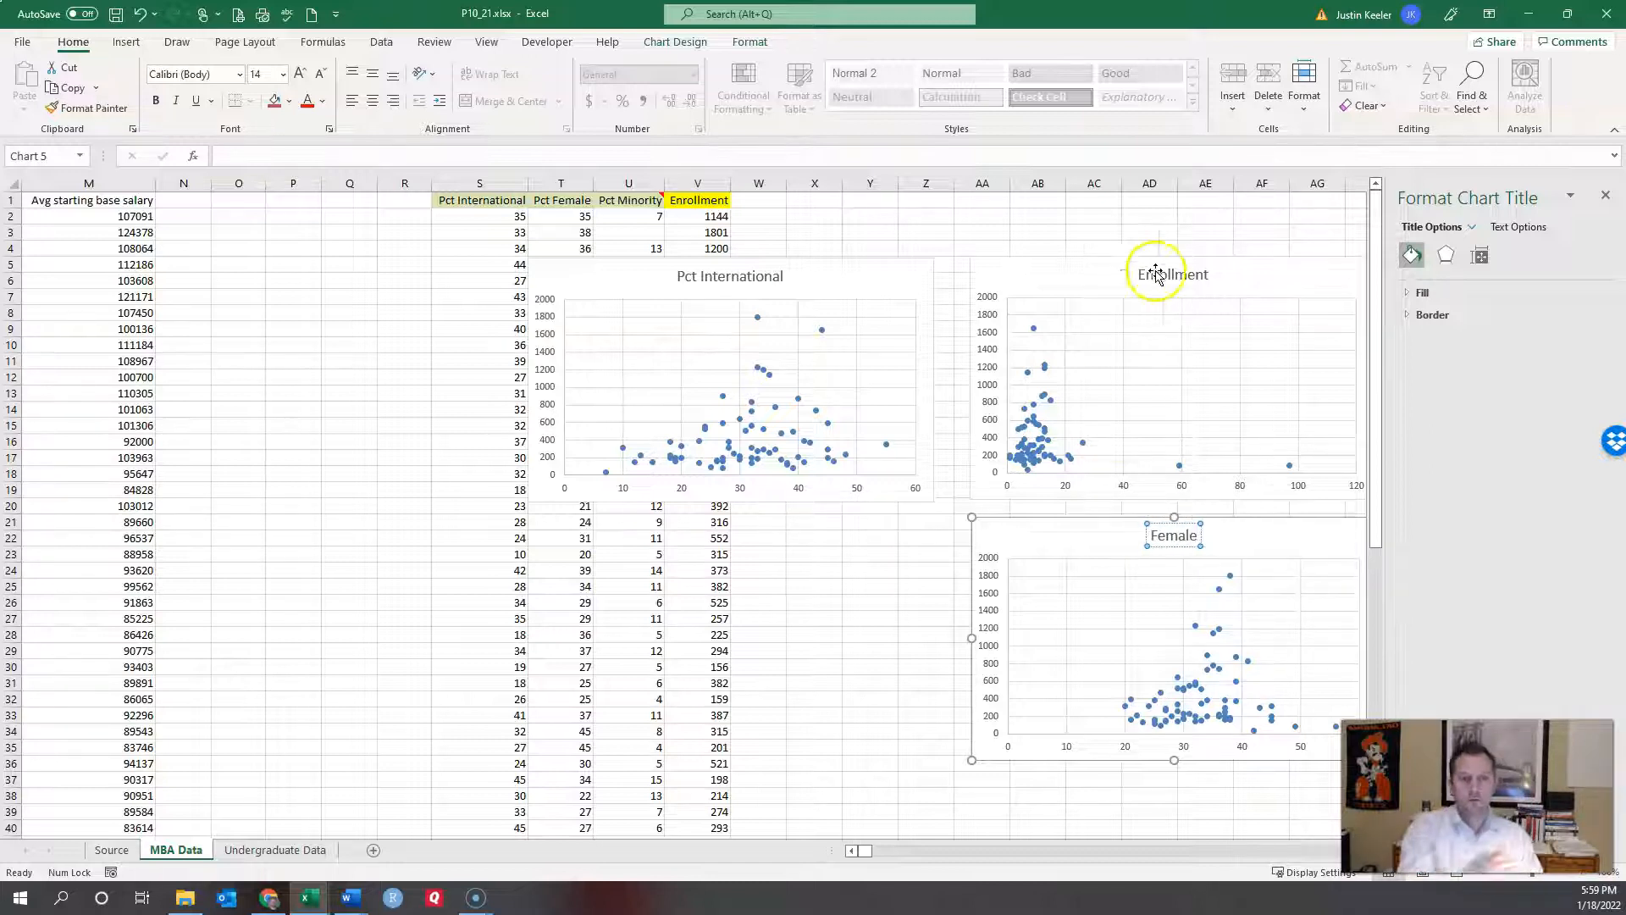
Step: Replace the upper chart's Enrollment title with 'Minority'
click(1172, 271)
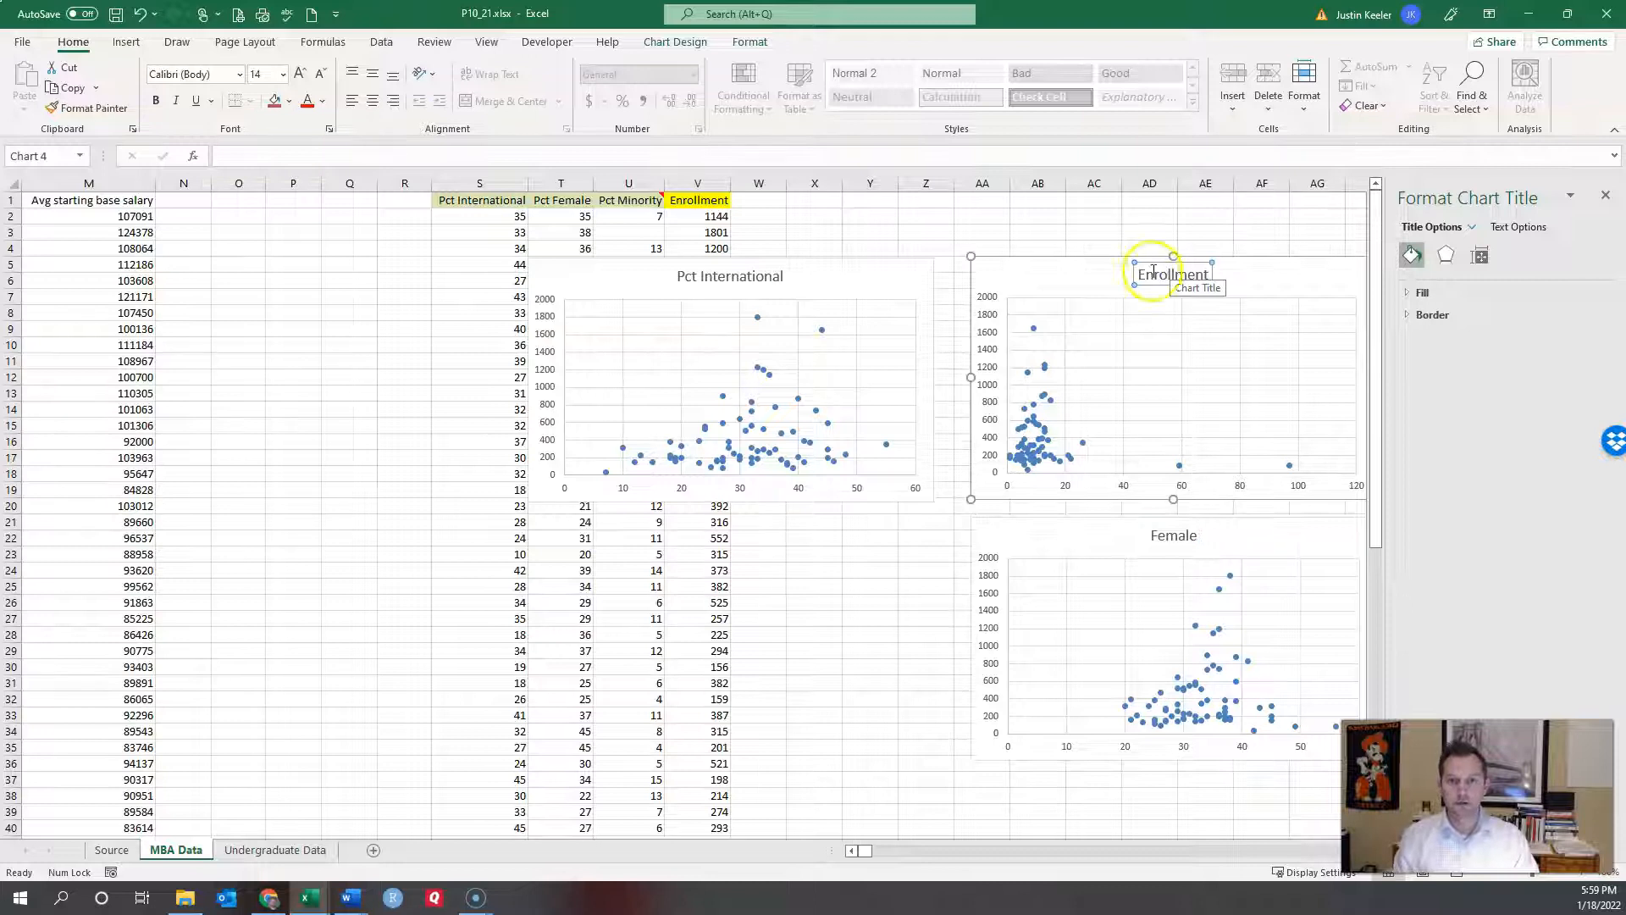
drag(1137, 272, 1206, 273)
text(Mitnority)
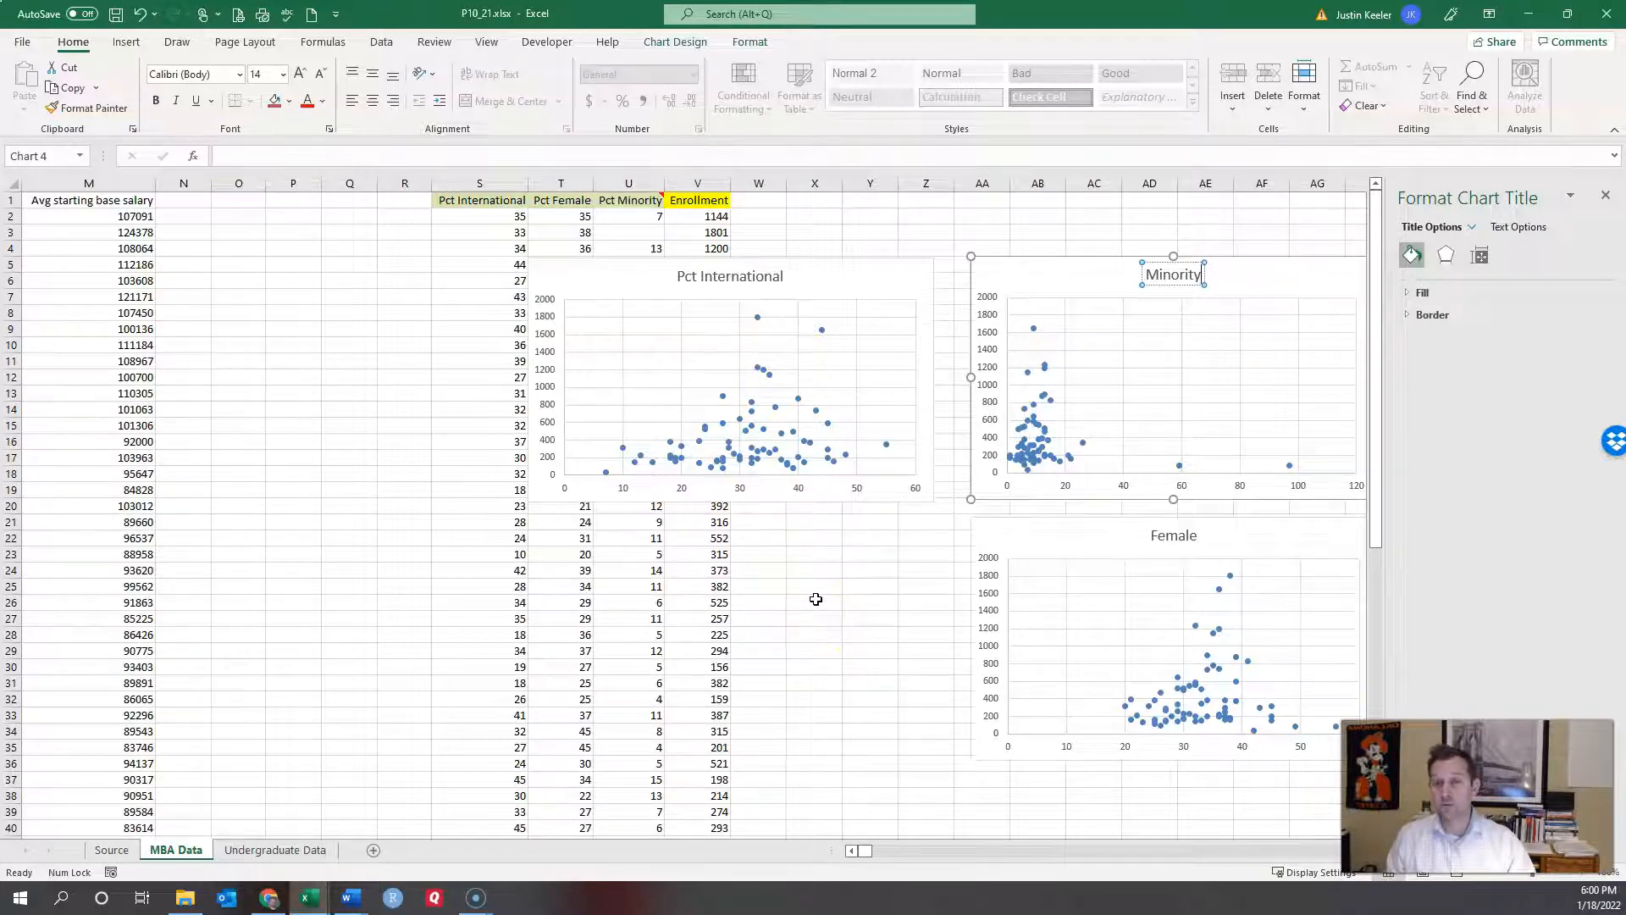
click(826, 618)
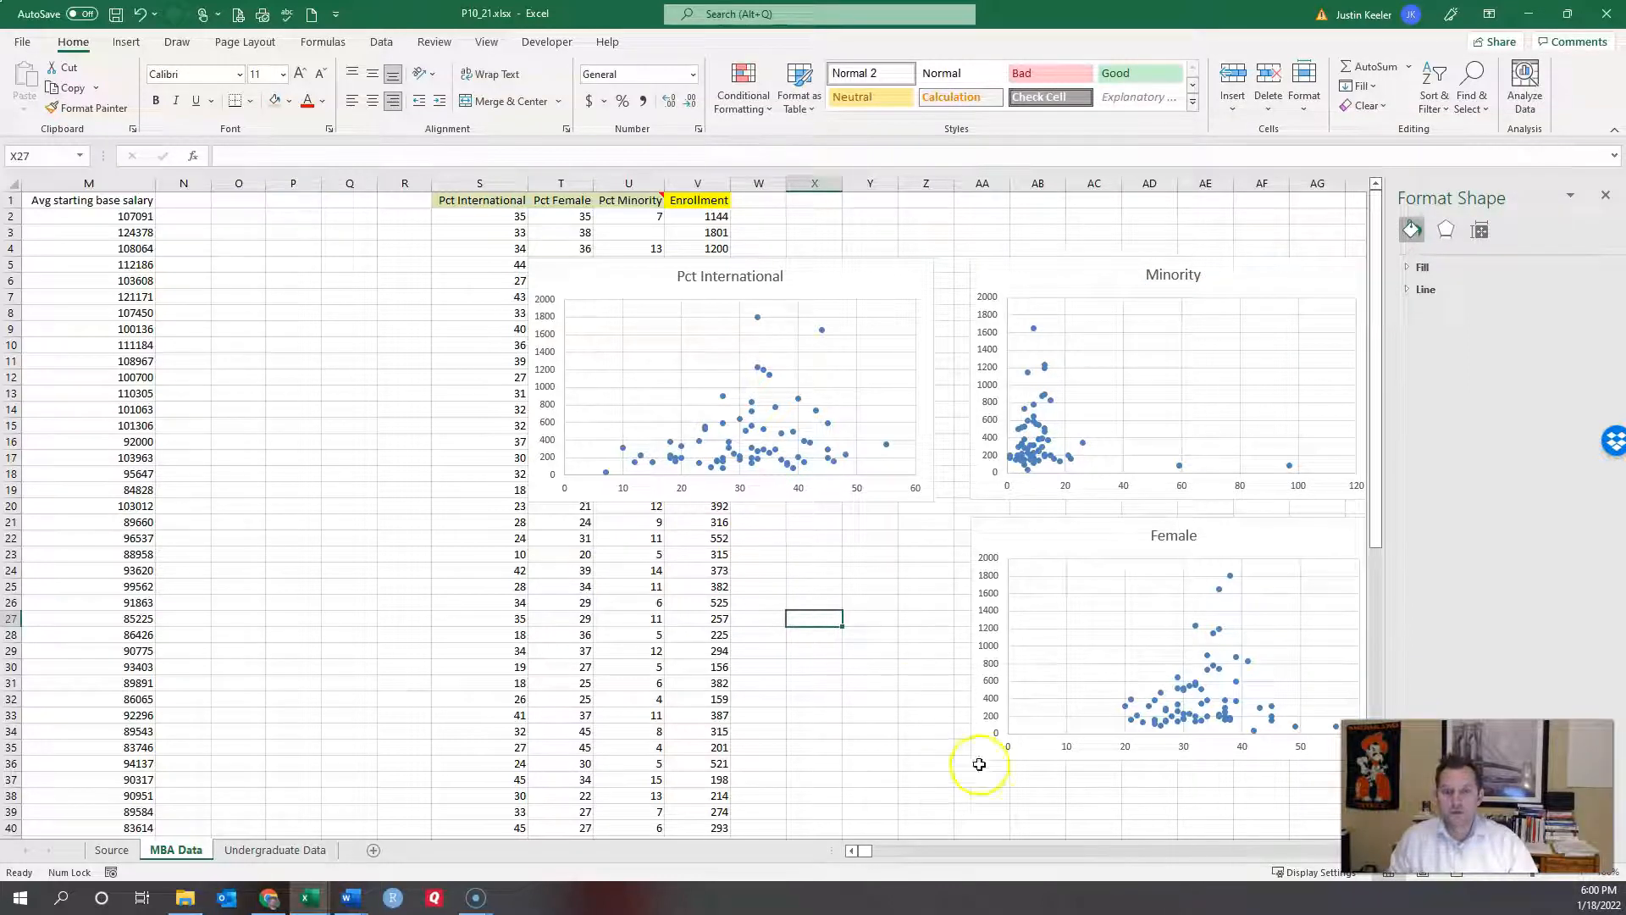
Step: Open the Regression tool from Data Analysis and clear its old Y and X input ranges
click(851, 850)
drag(850, 850, 850, 851)
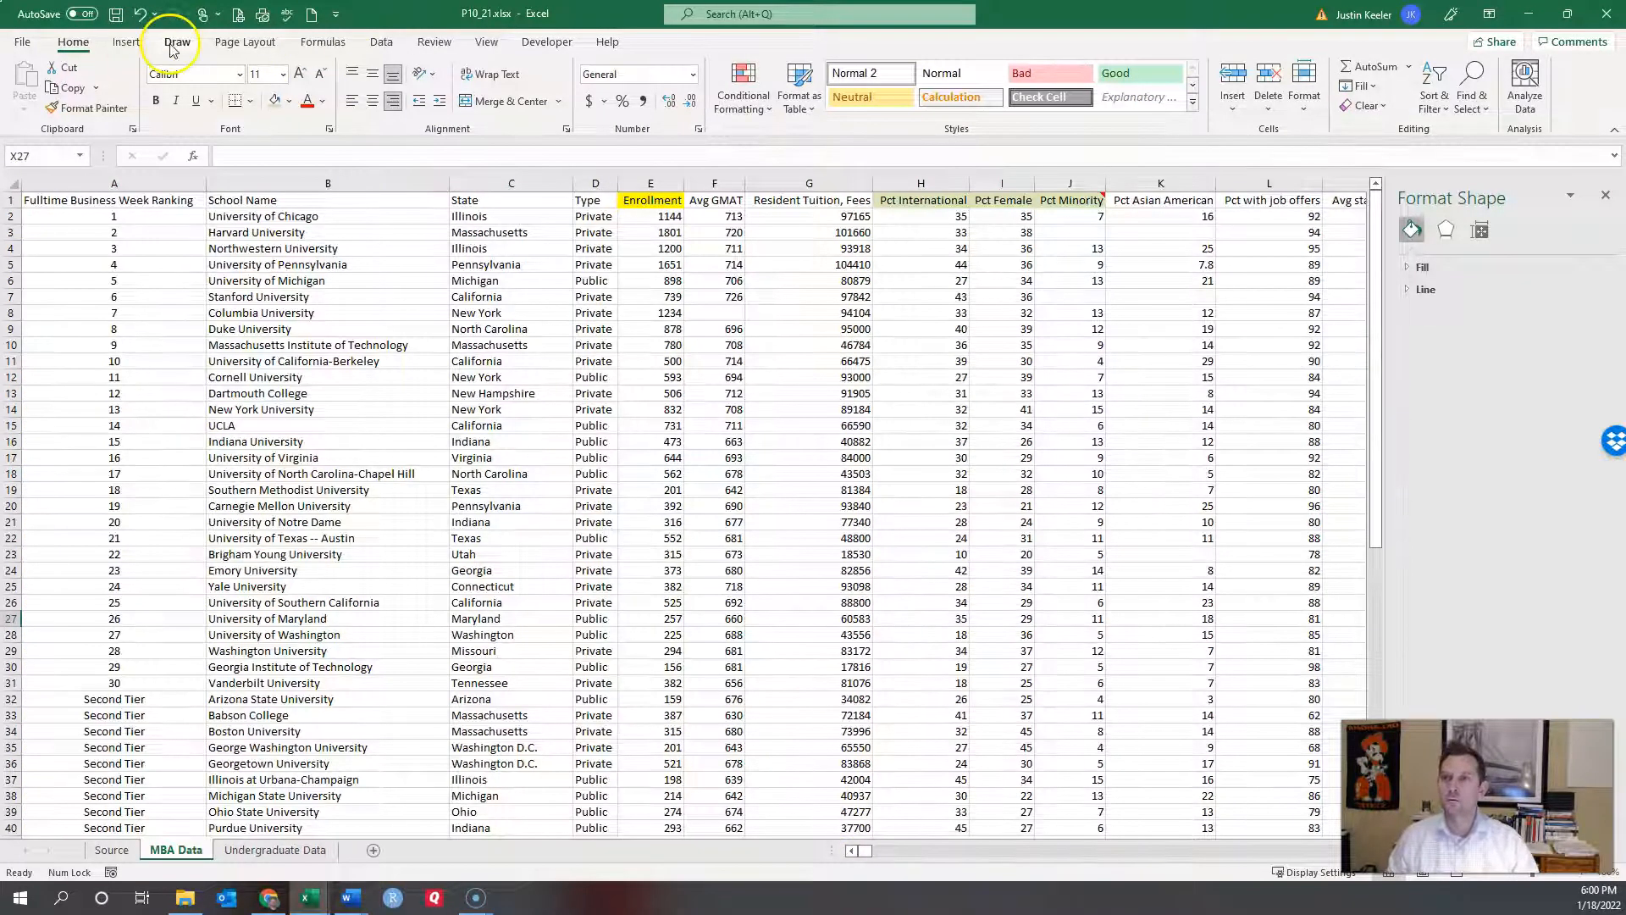
click(383, 43)
click(1491, 68)
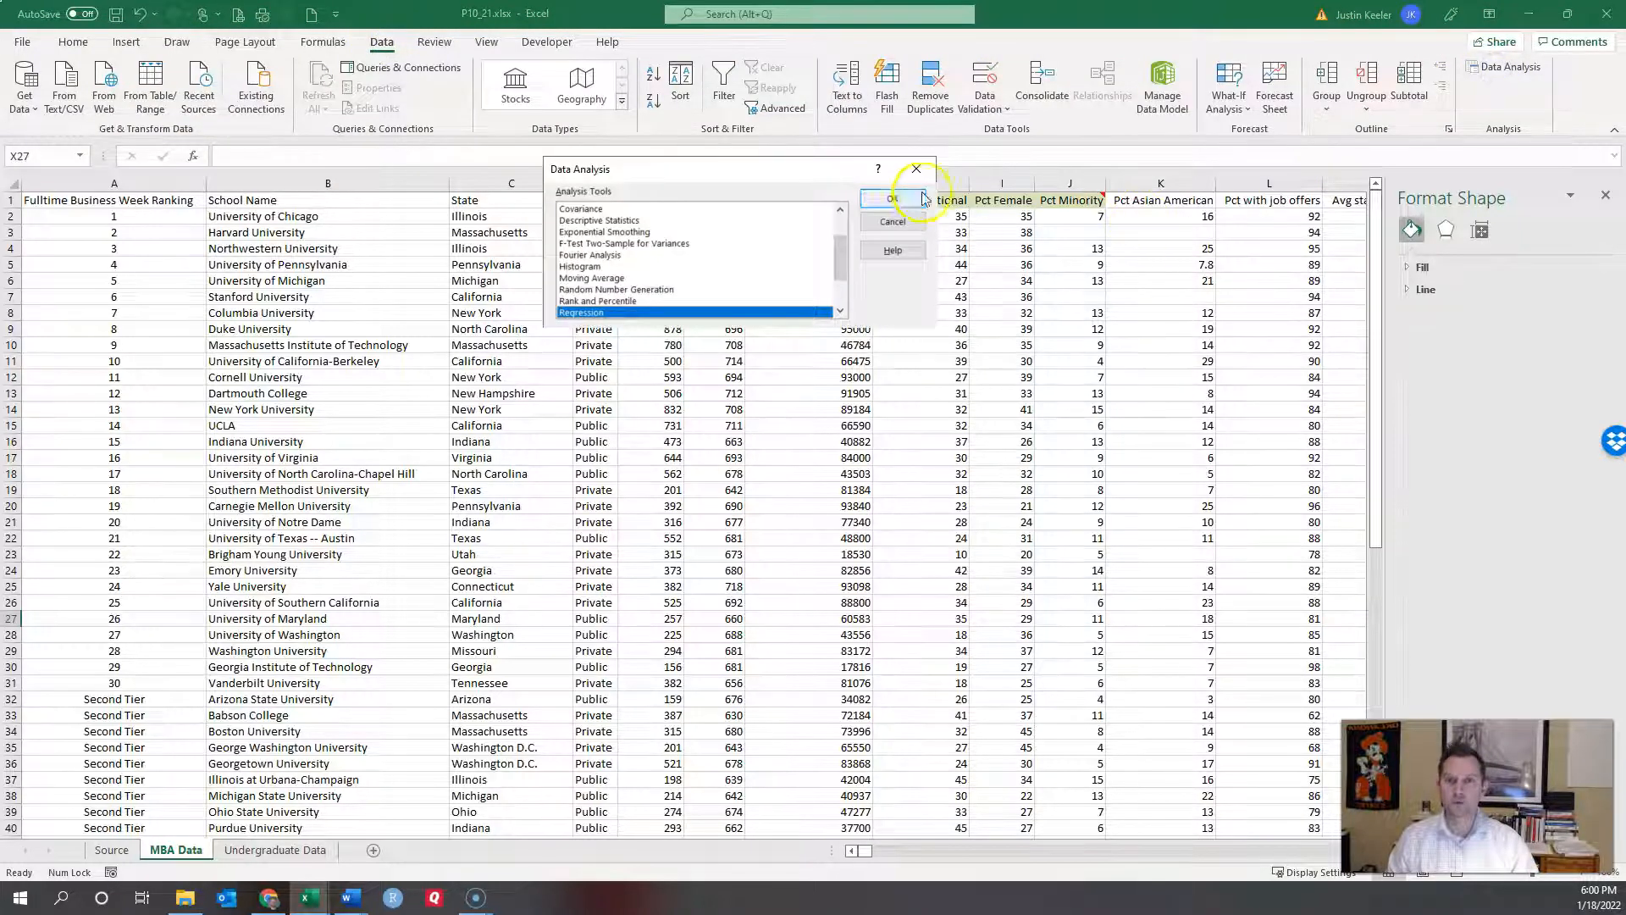
click(892, 199)
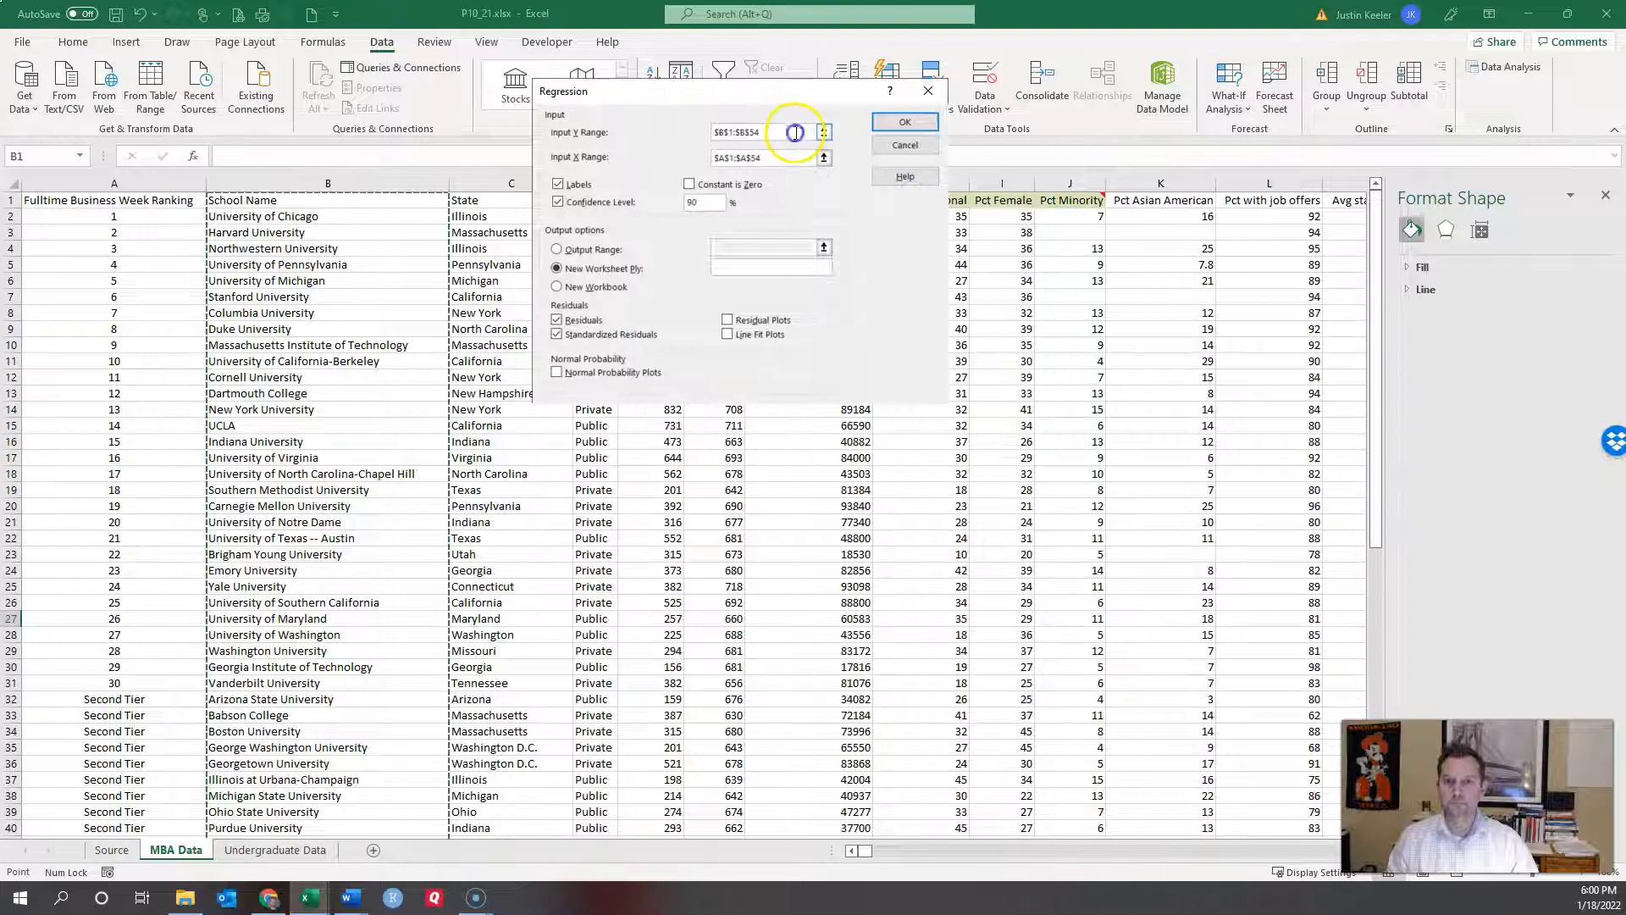
drag(794, 131, 666, 131)
key(Delete)
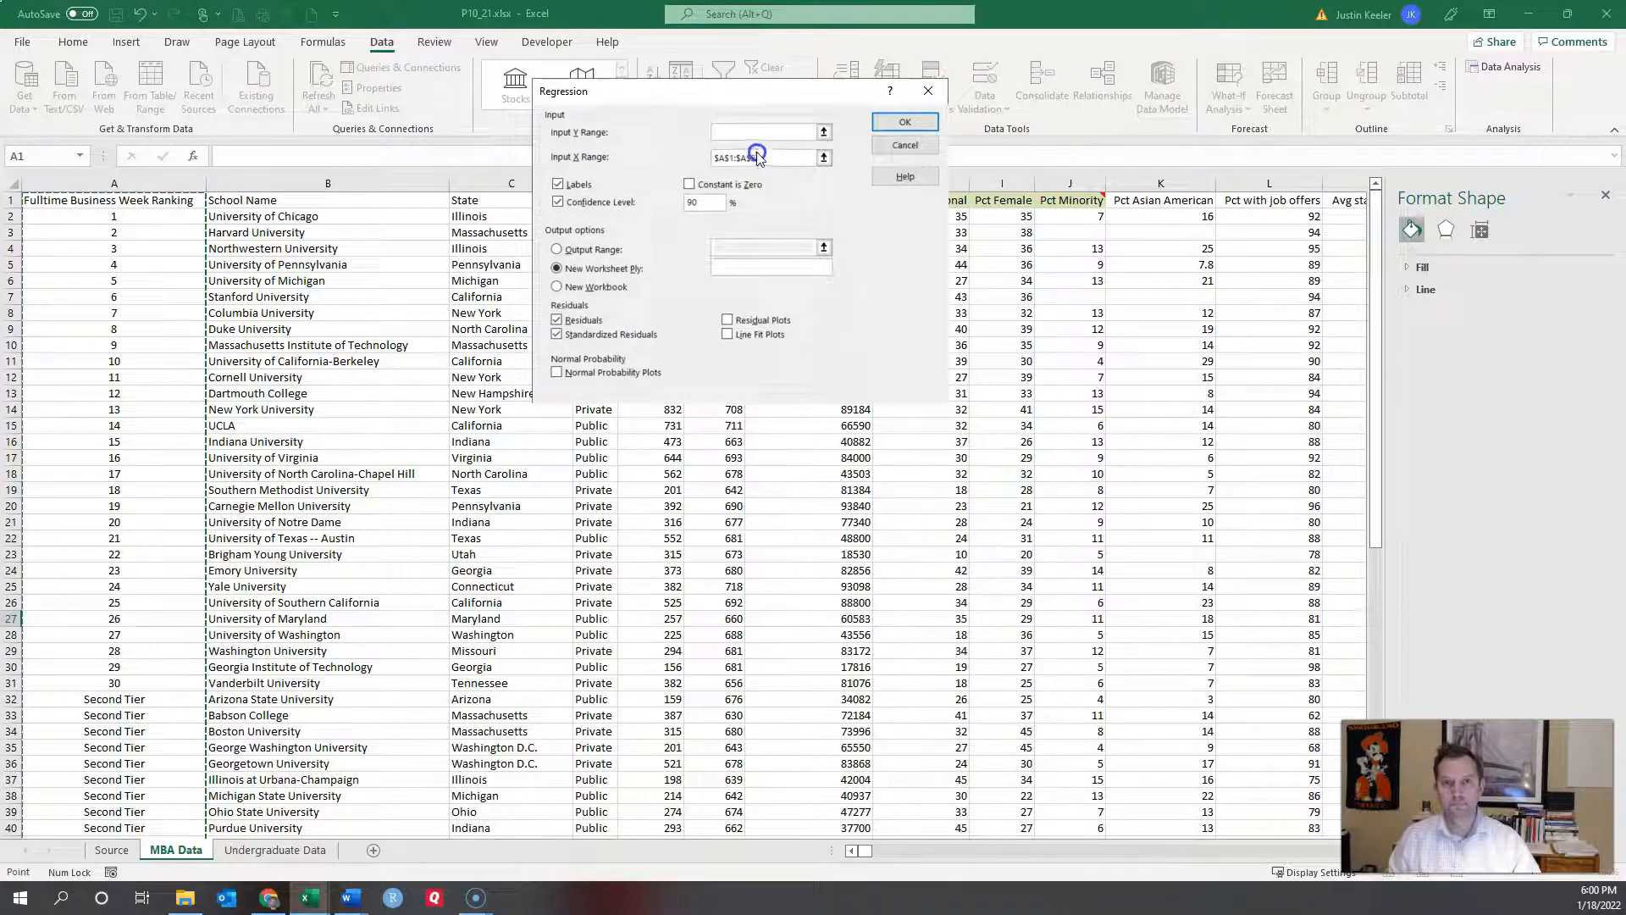
drag(771, 158, 659, 161)
key(Delete)
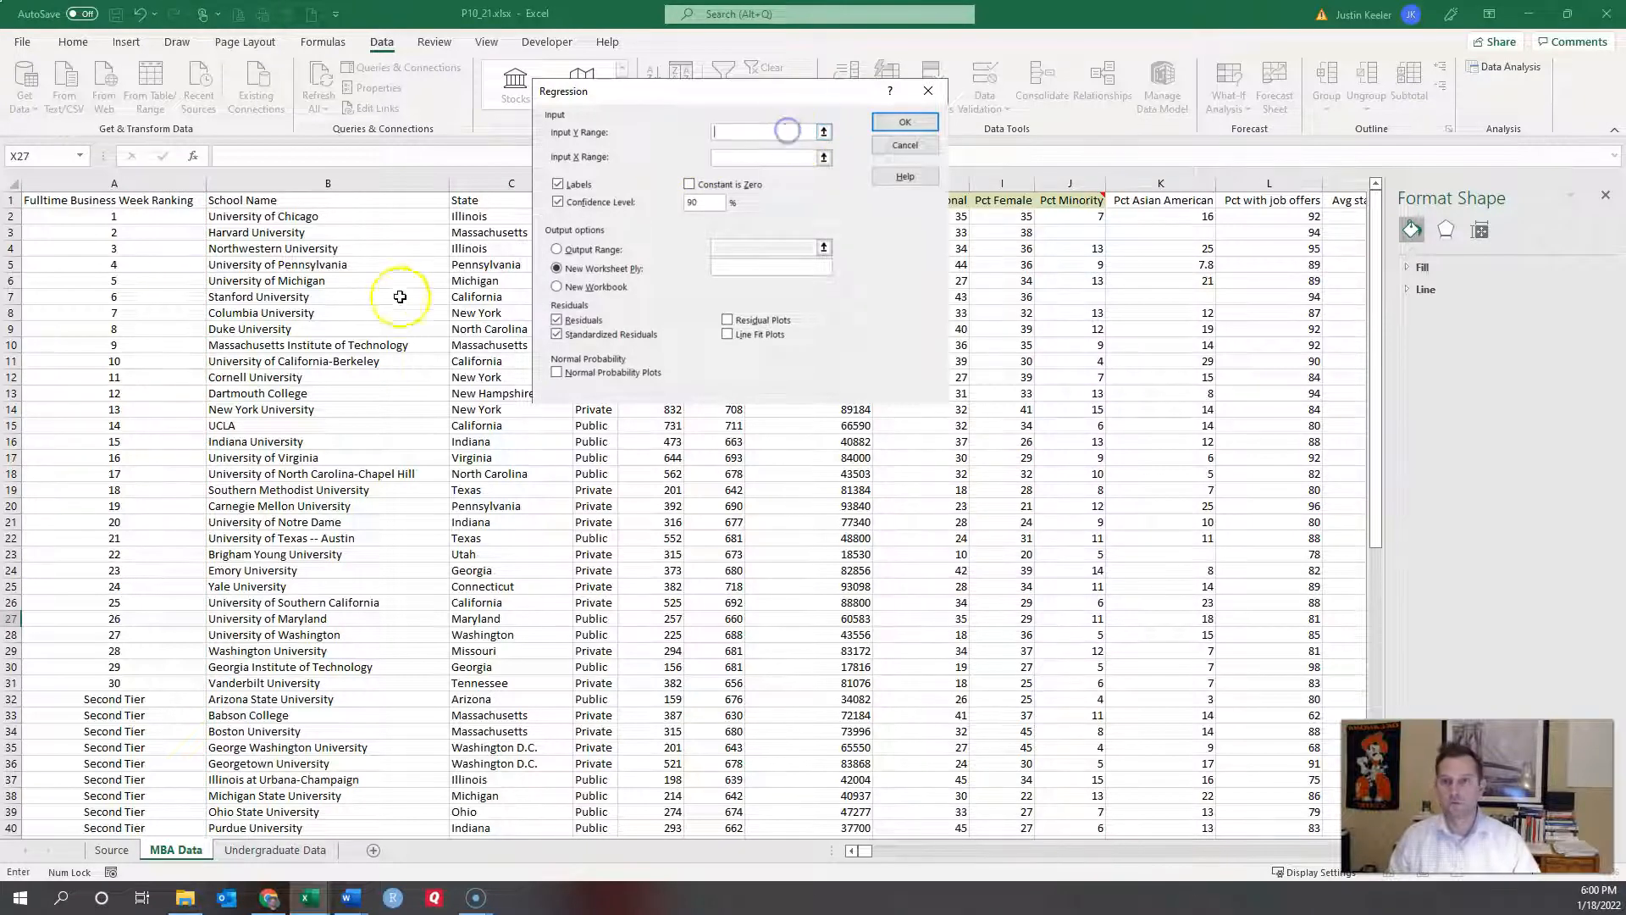
Step: Set Input Y Range to $E$1:$E$71 and Input X Range to $H$1:$J$46, then run it
drag(717, 100, 1042, 110)
click(654, 202)
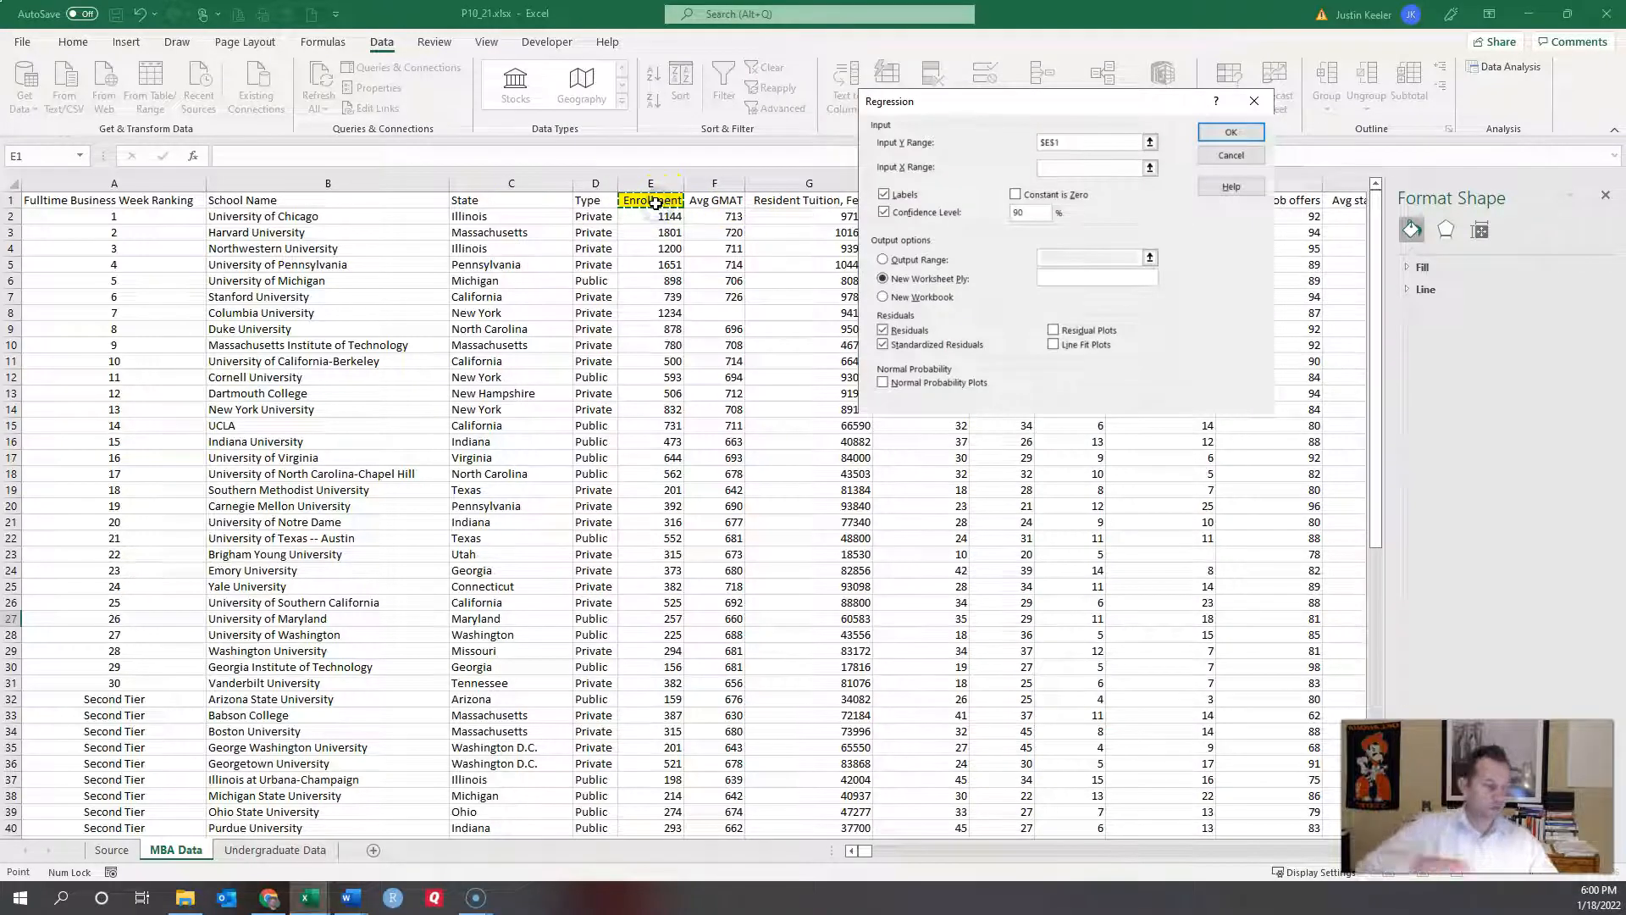
key(ctrl+shift+Down)
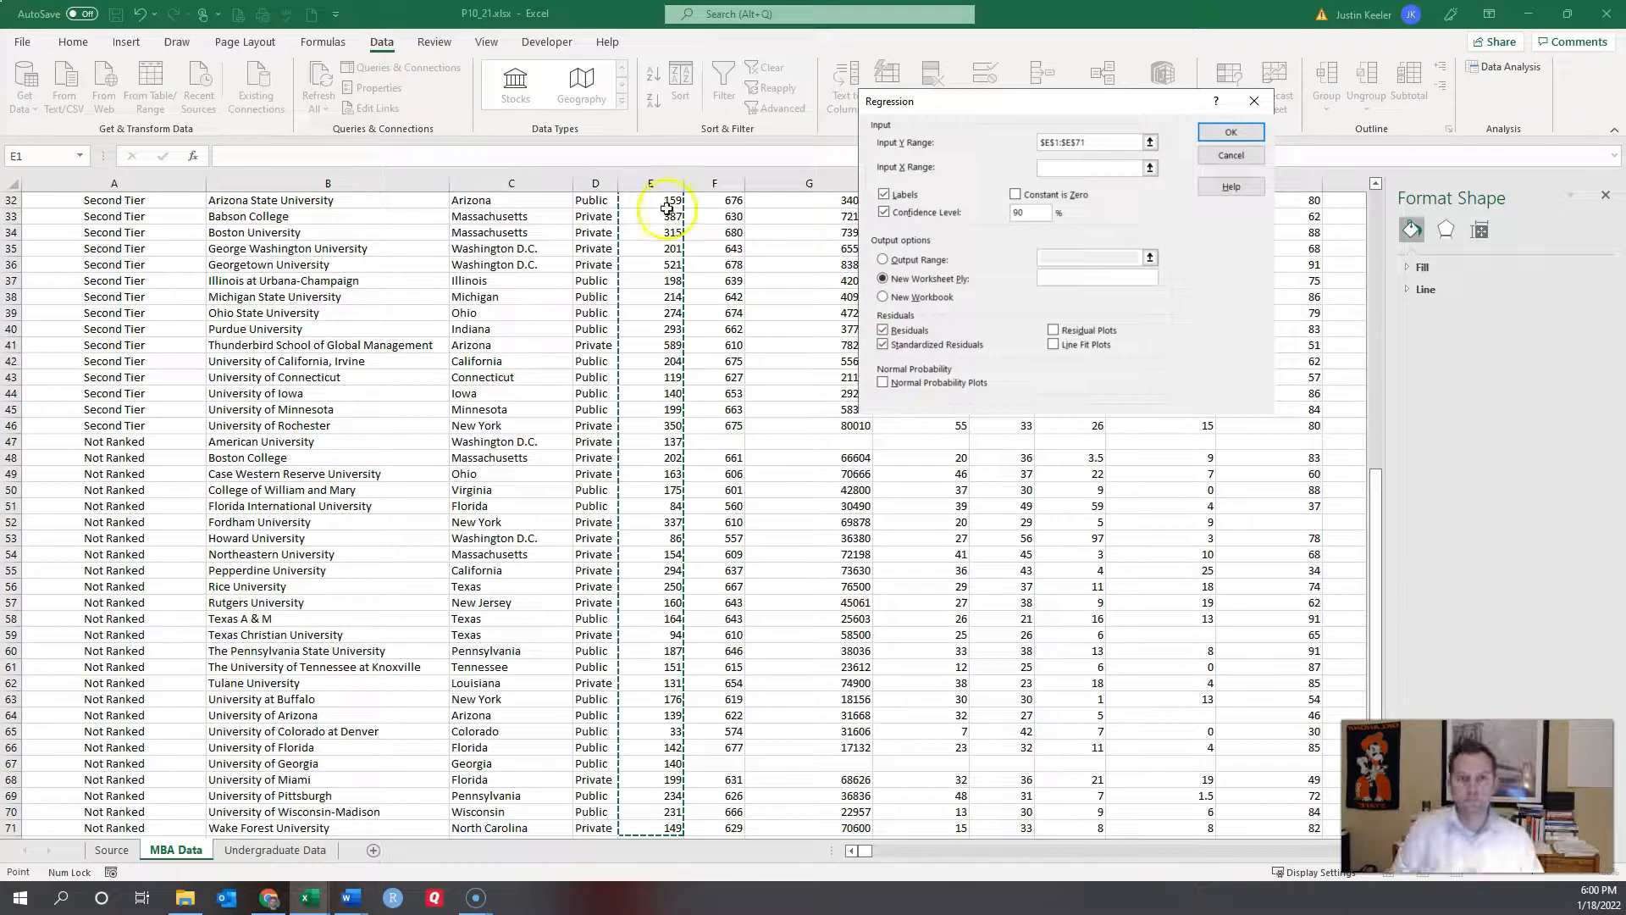
click(1117, 172)
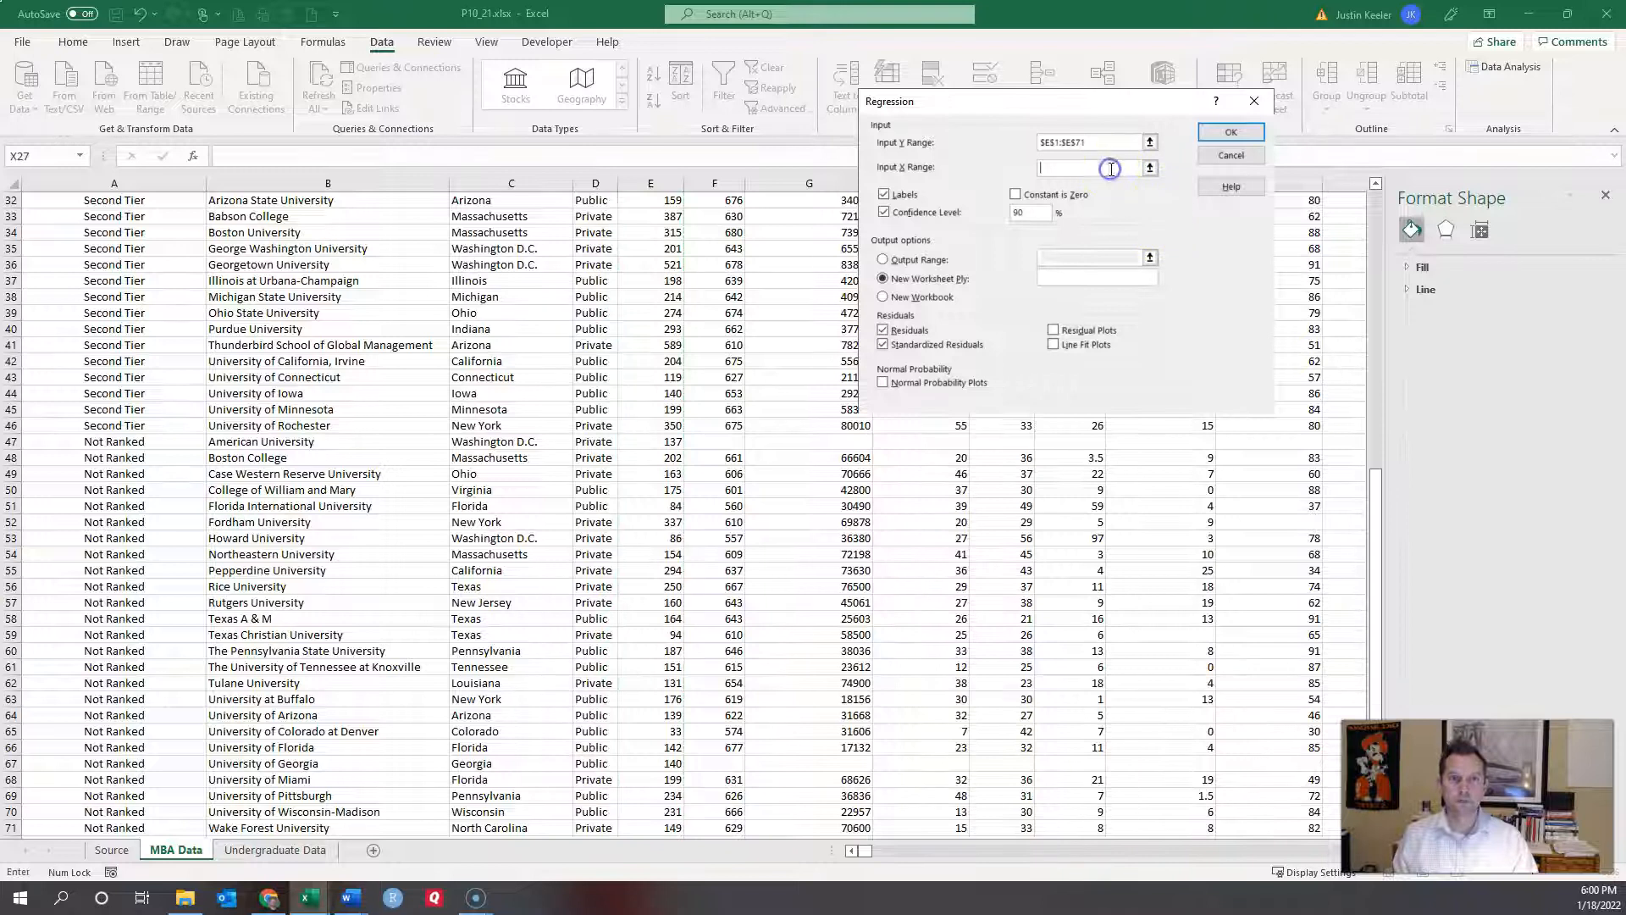
scroll(814, 254, up, 10)
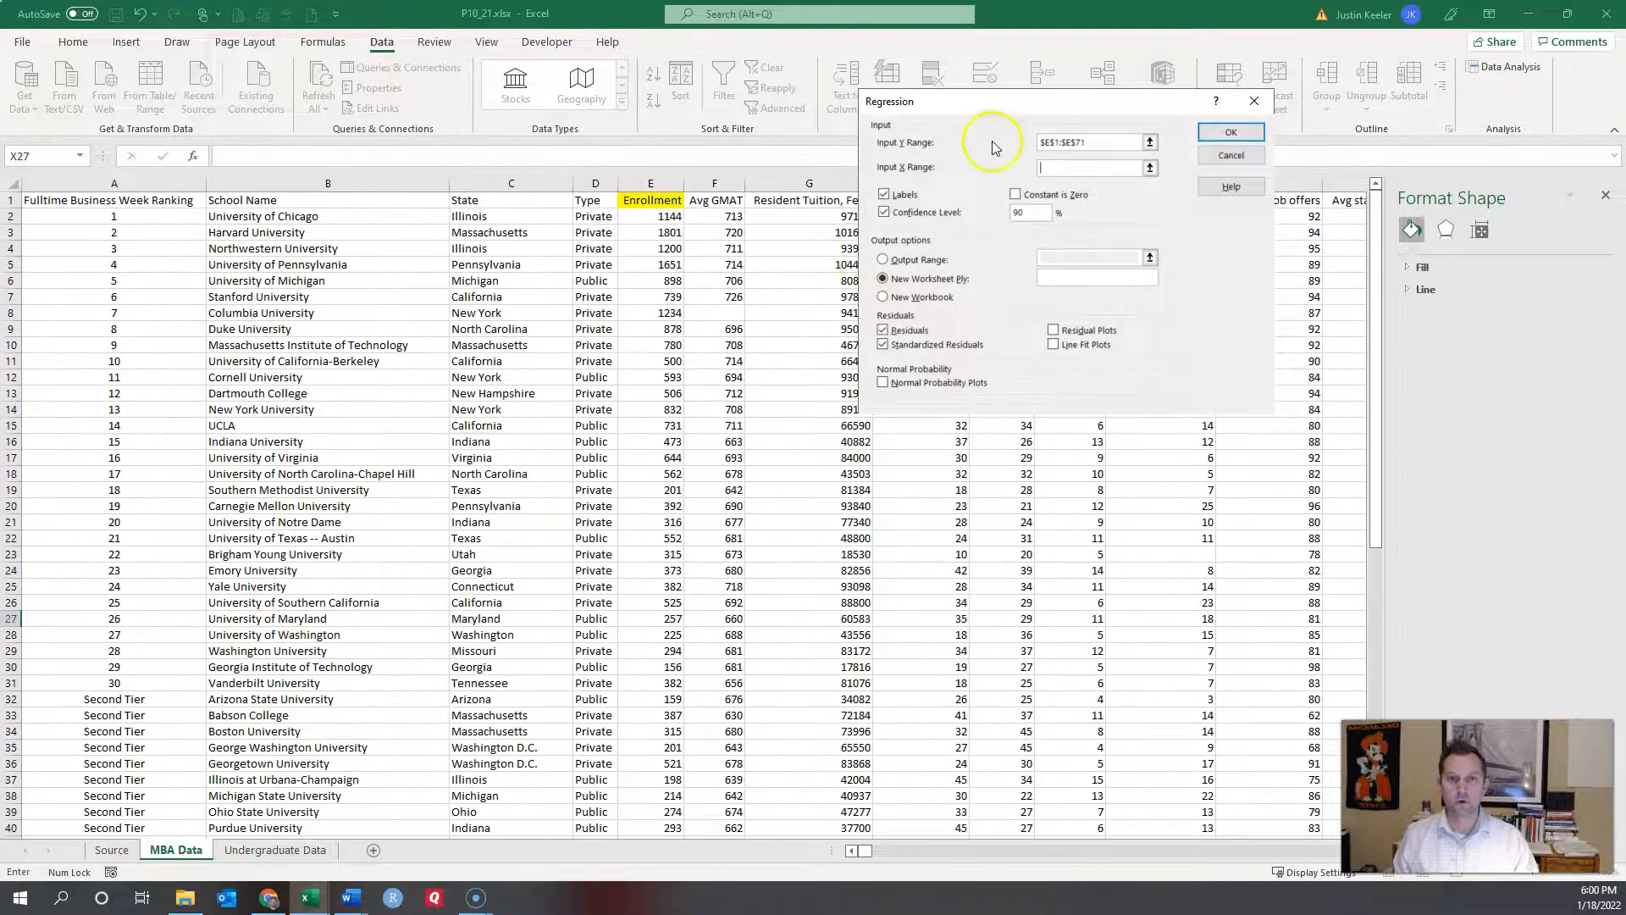
drag(1011, 103, 344, 172)
click(910, 204)
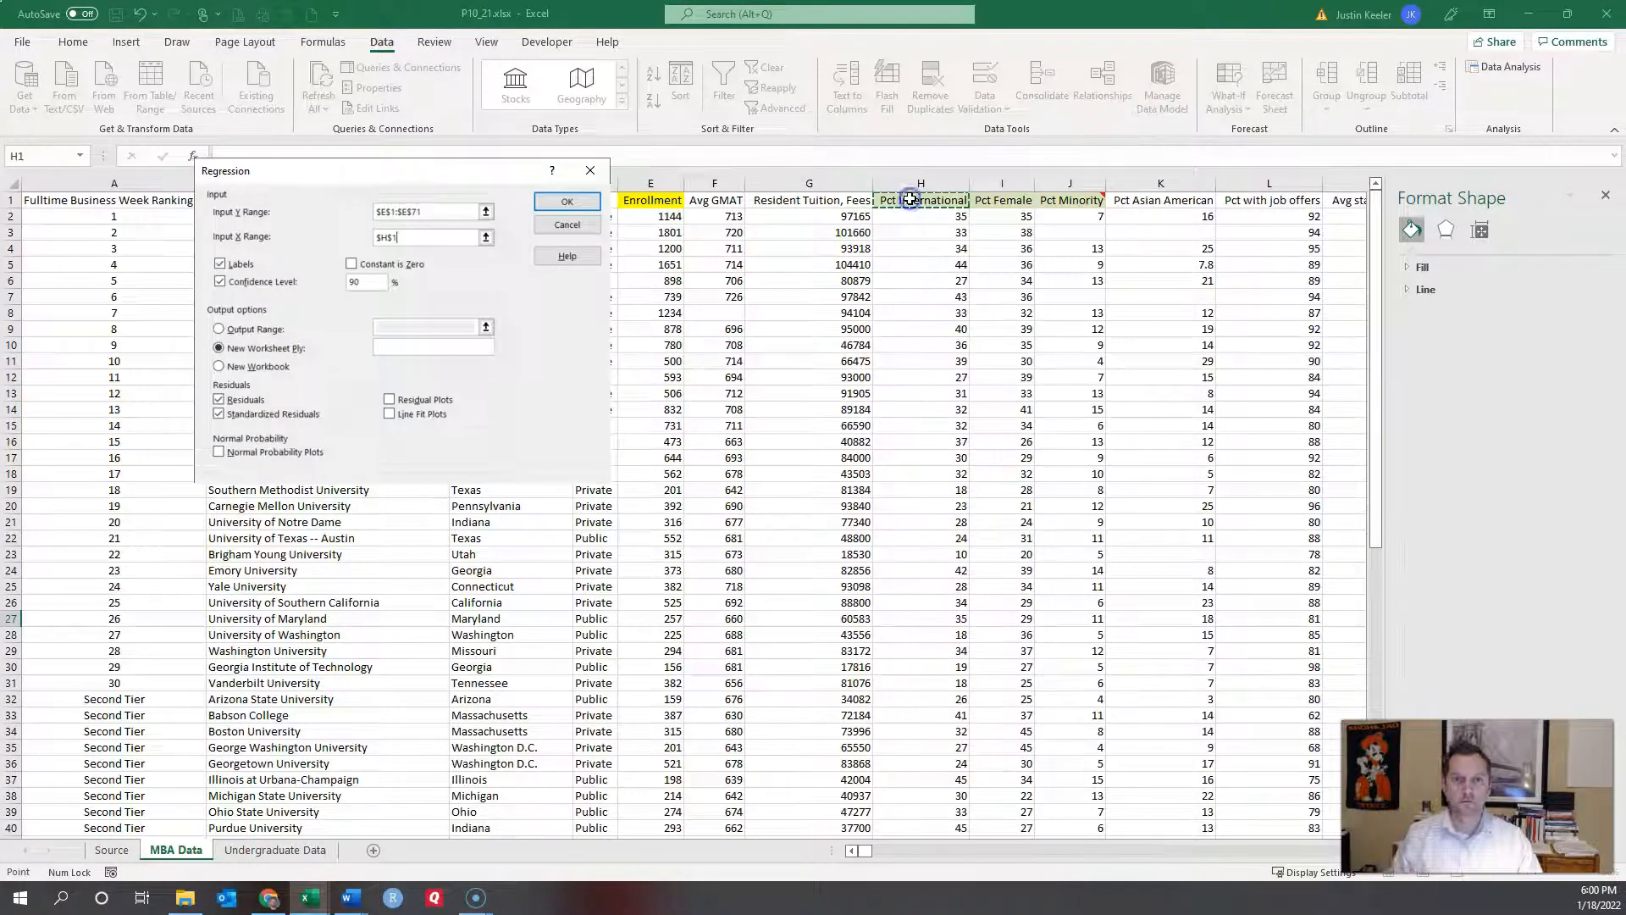
key(shift+Right)
key(shift+Right)
key(ctrl+shift+Down)
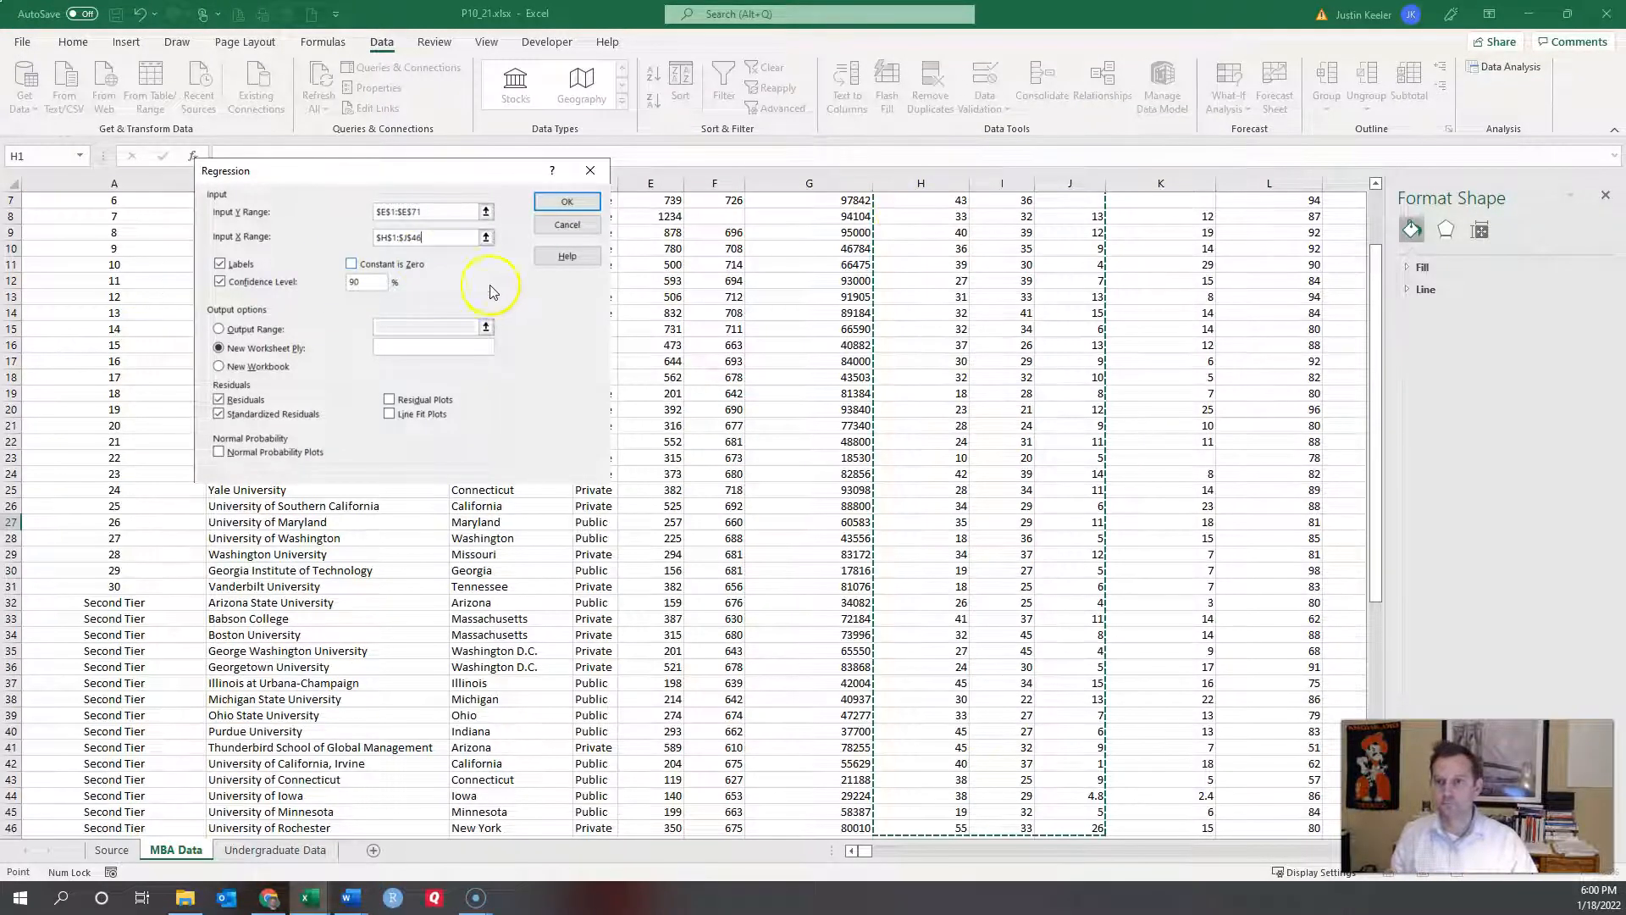
click(564, 202)
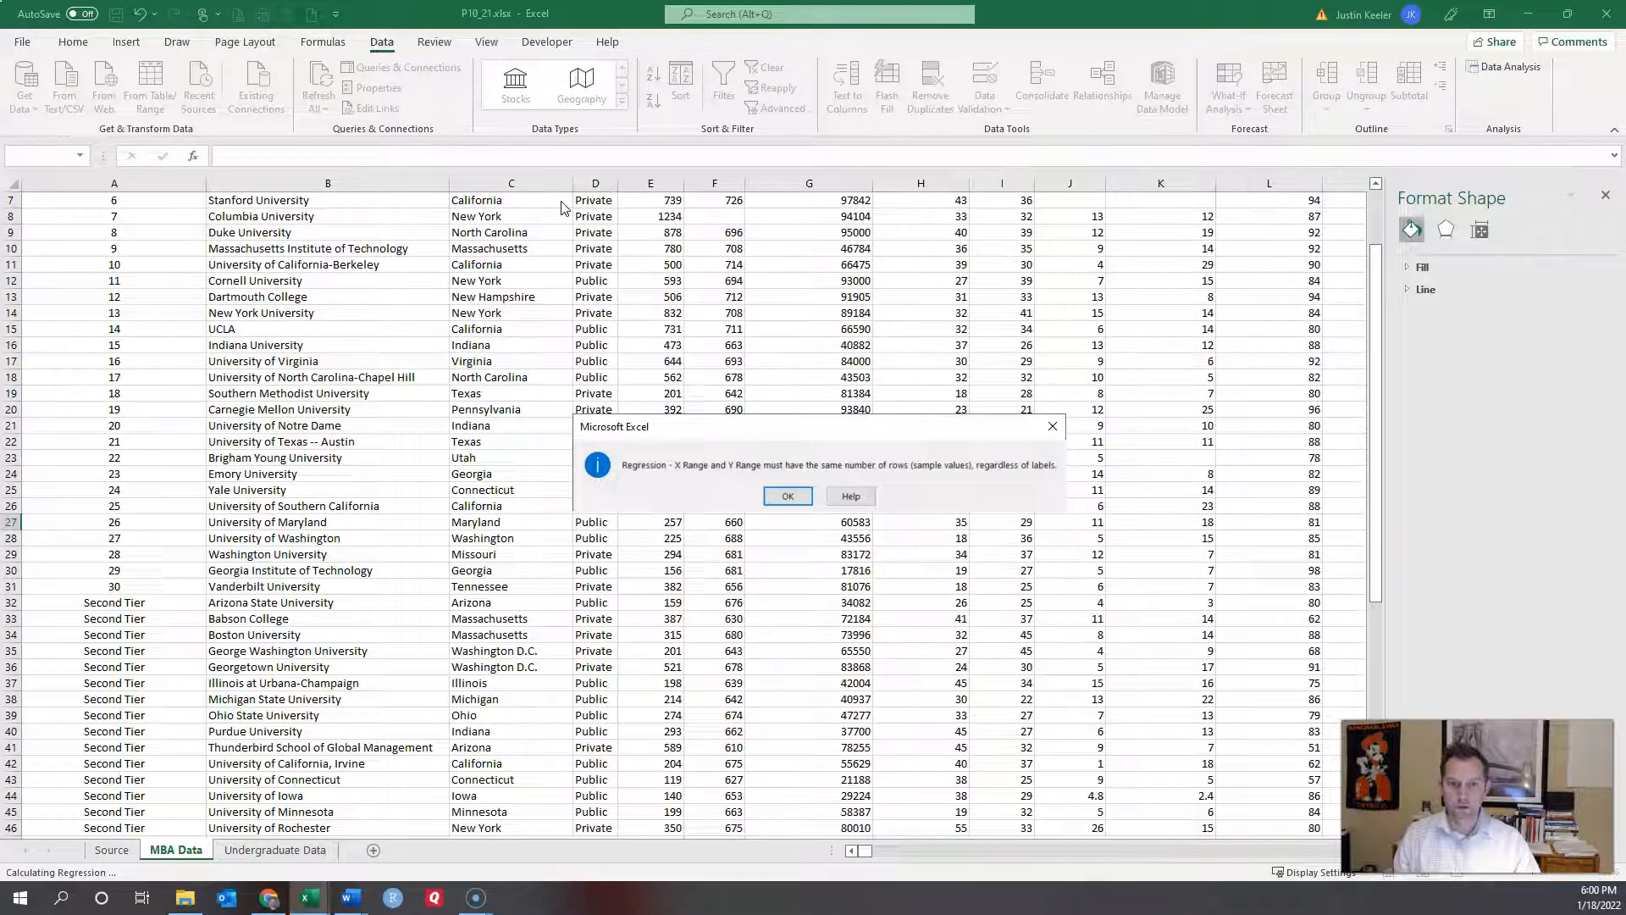
Step: Dismiss the row-count error, cancel Regression and Data Analysis, and inspect the Pct Minority values
click(787, 497)
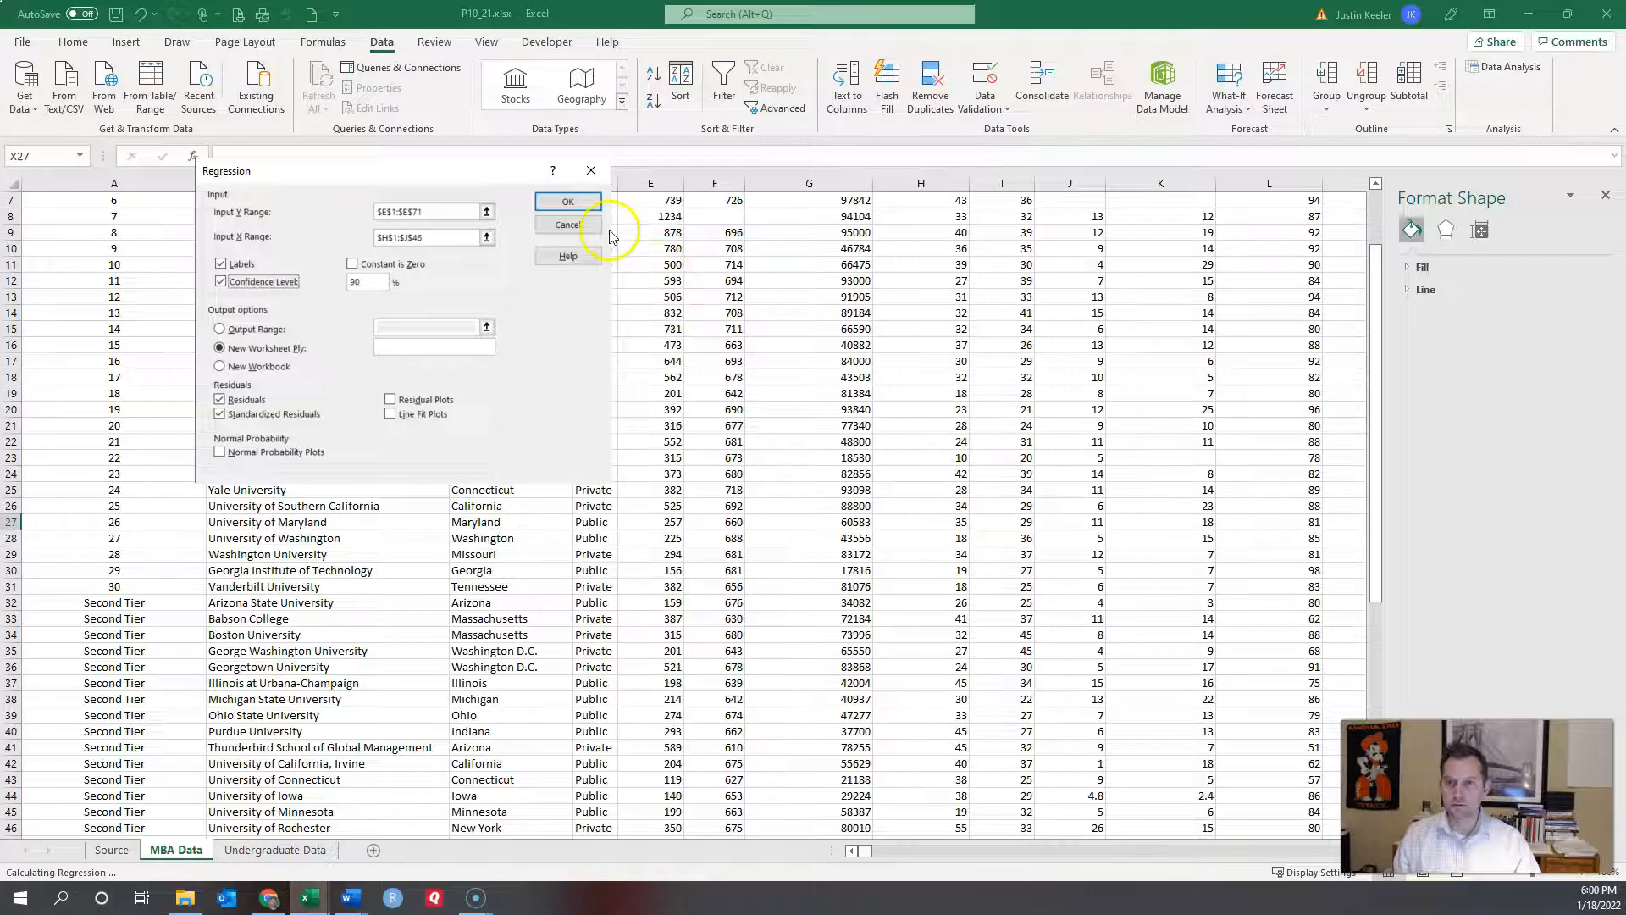
click(568, 224)
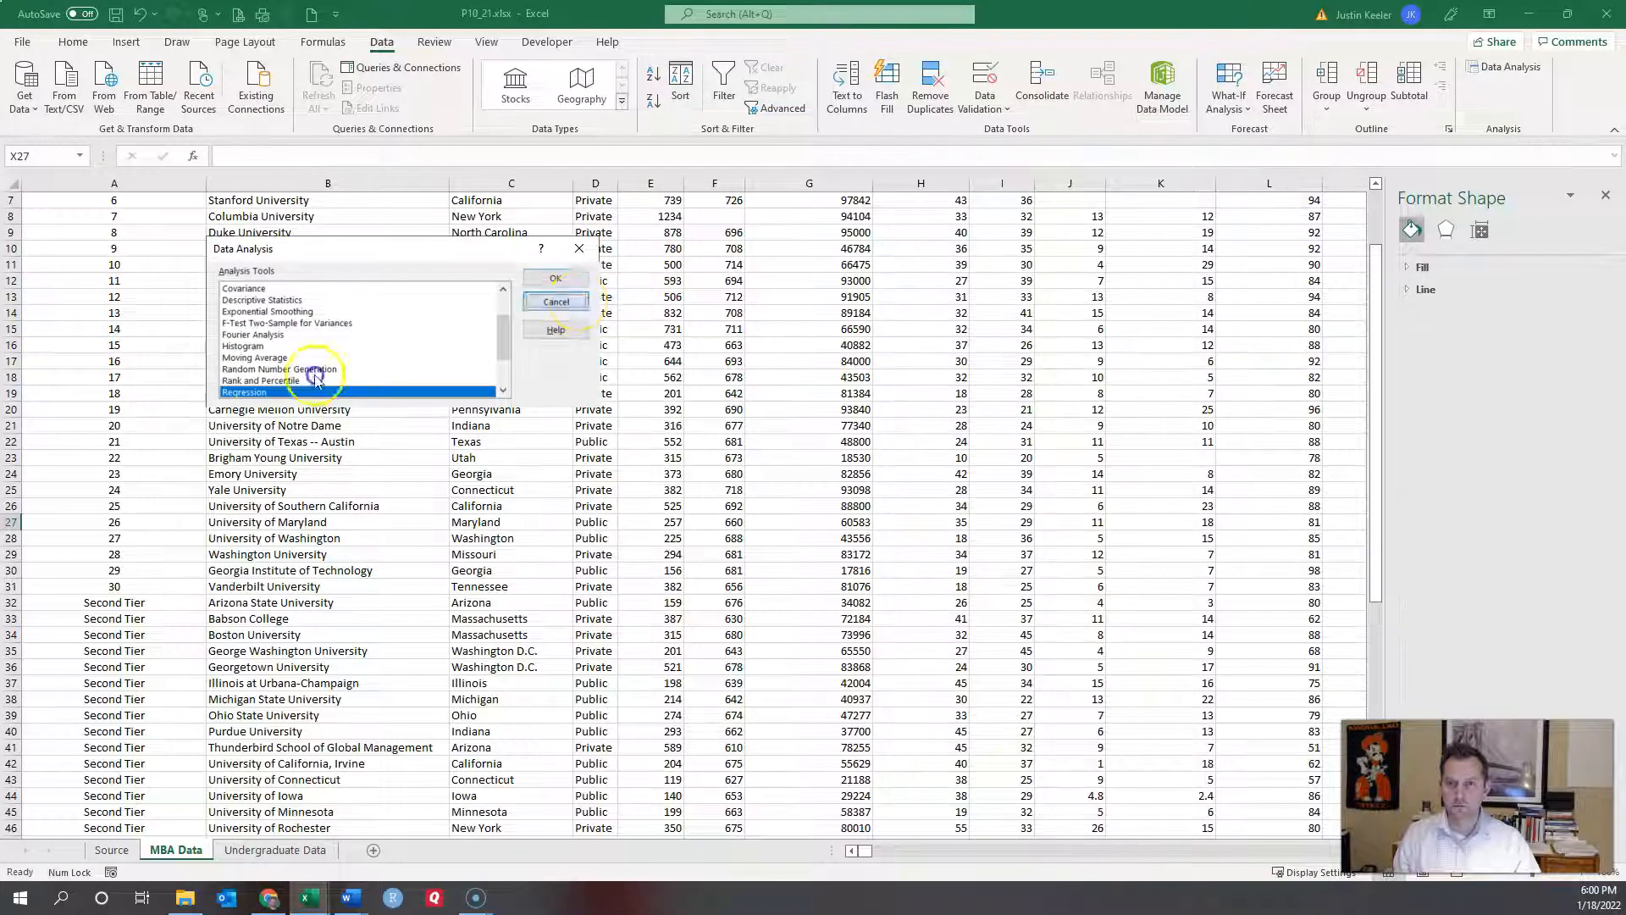
click(578, 306)
scroll(926, 429, up, 2)
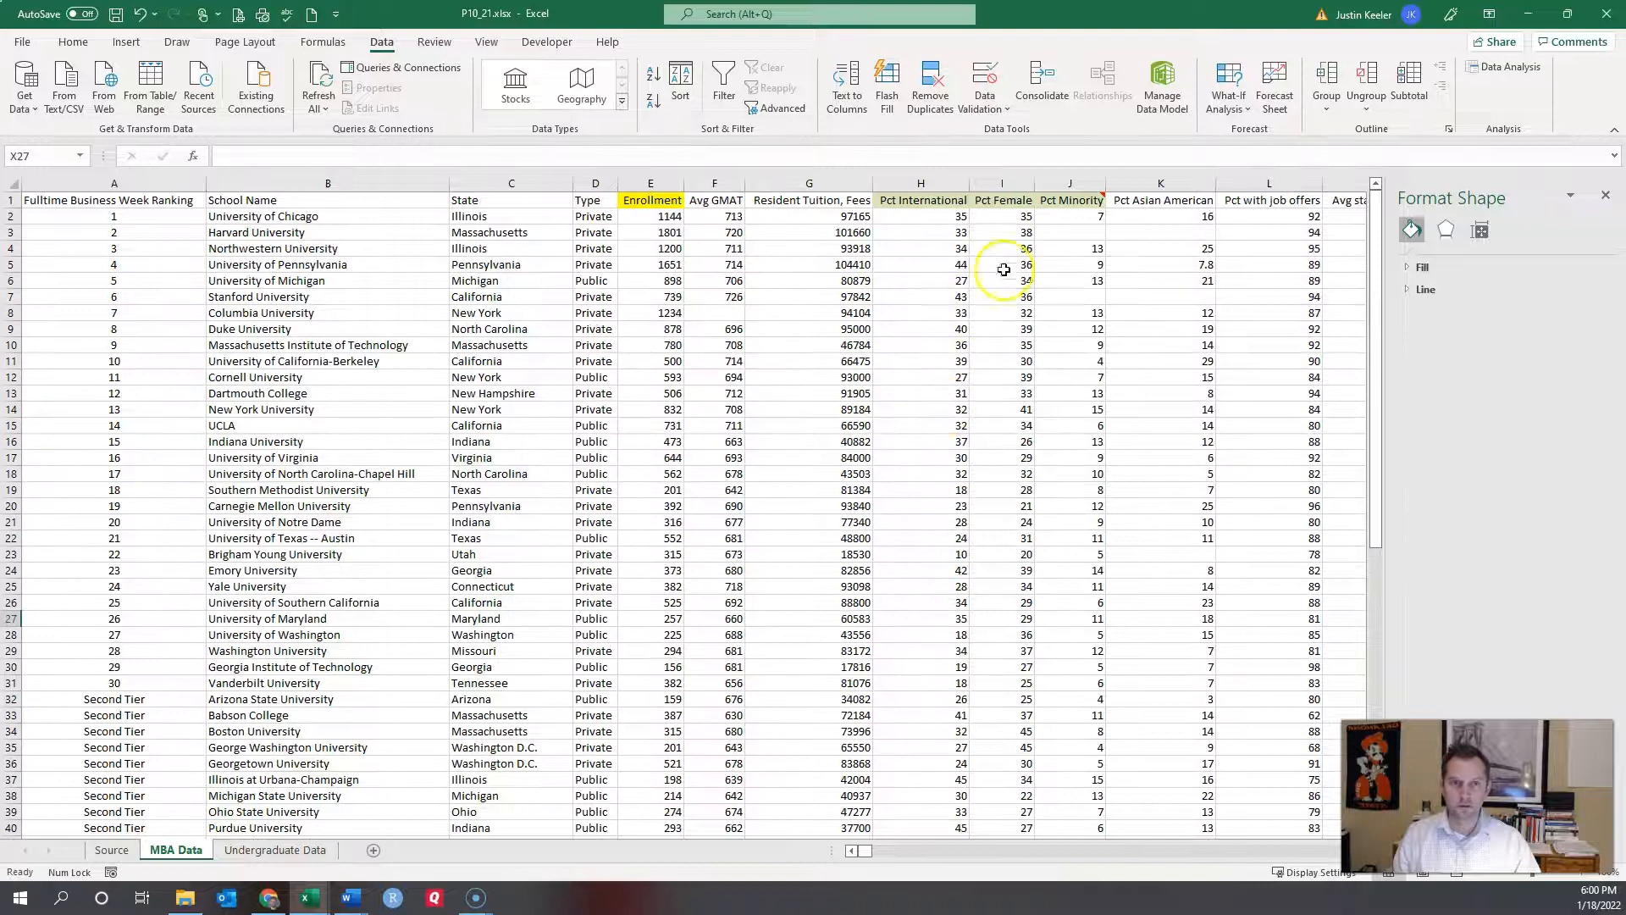
click(1068, 234)
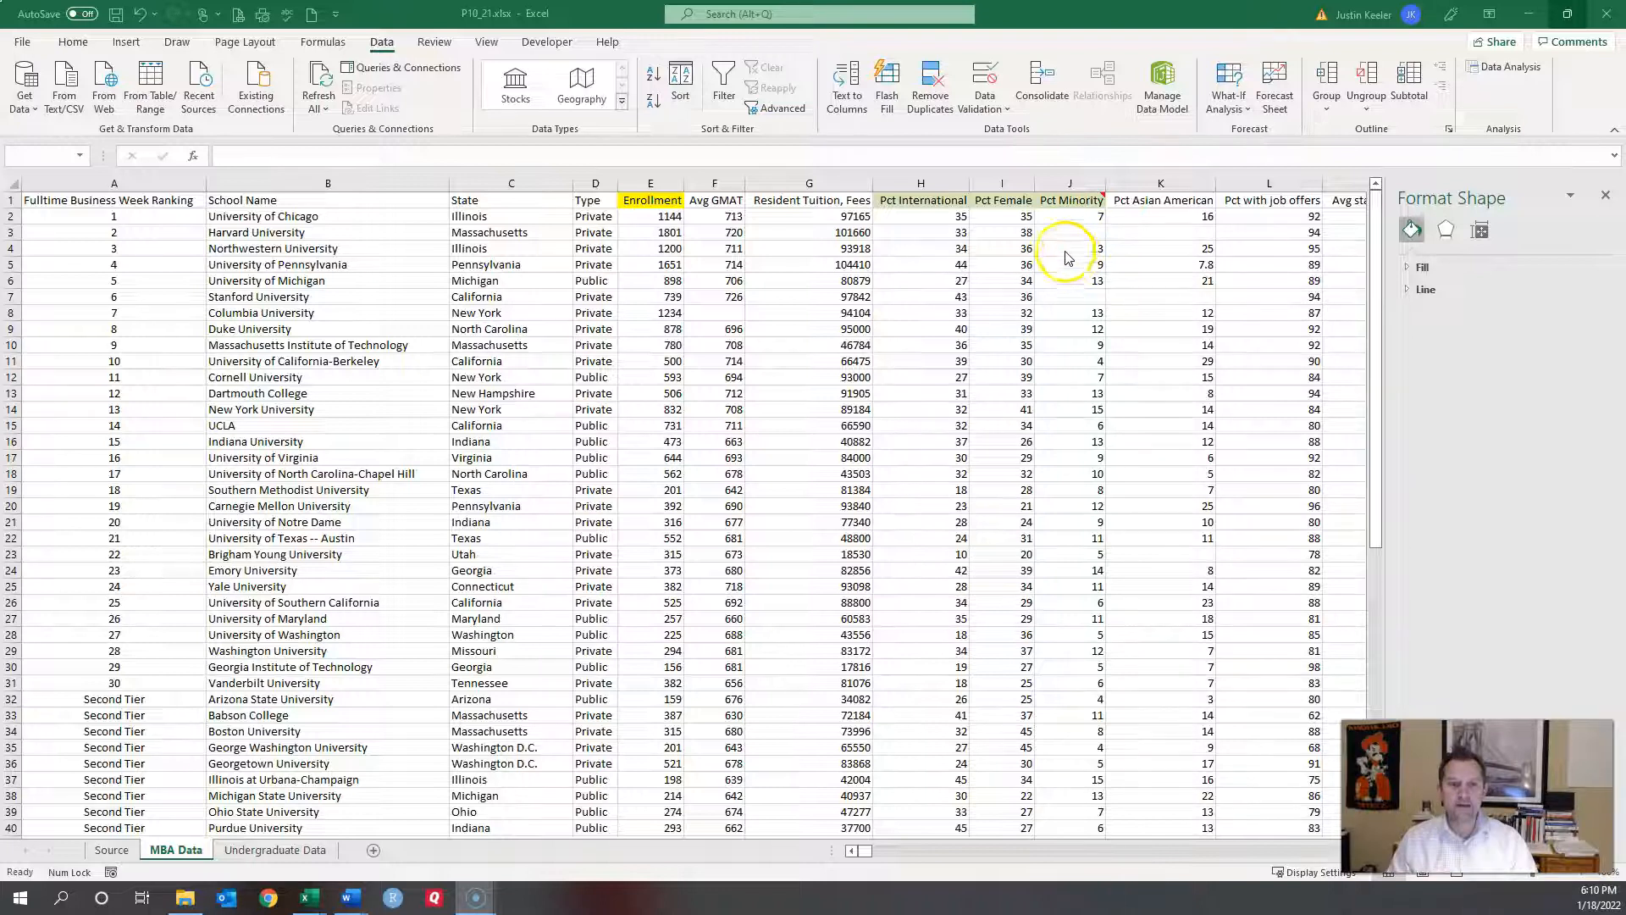
click(1069, 232)
click(1070, 216)
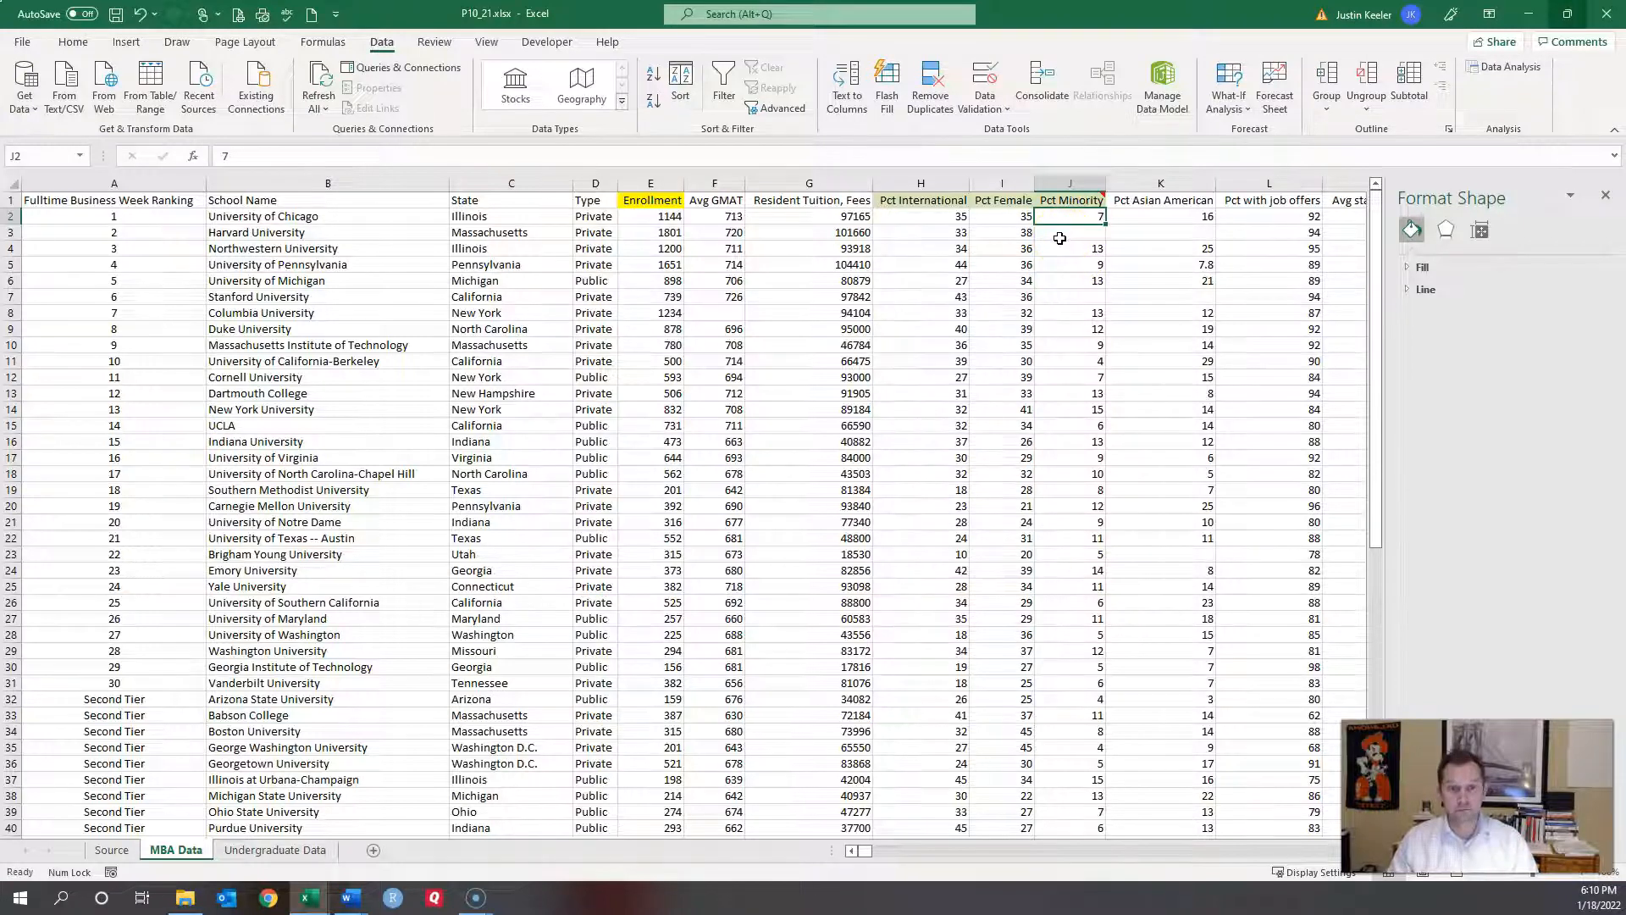
scroll(1059, 238, down, 5)
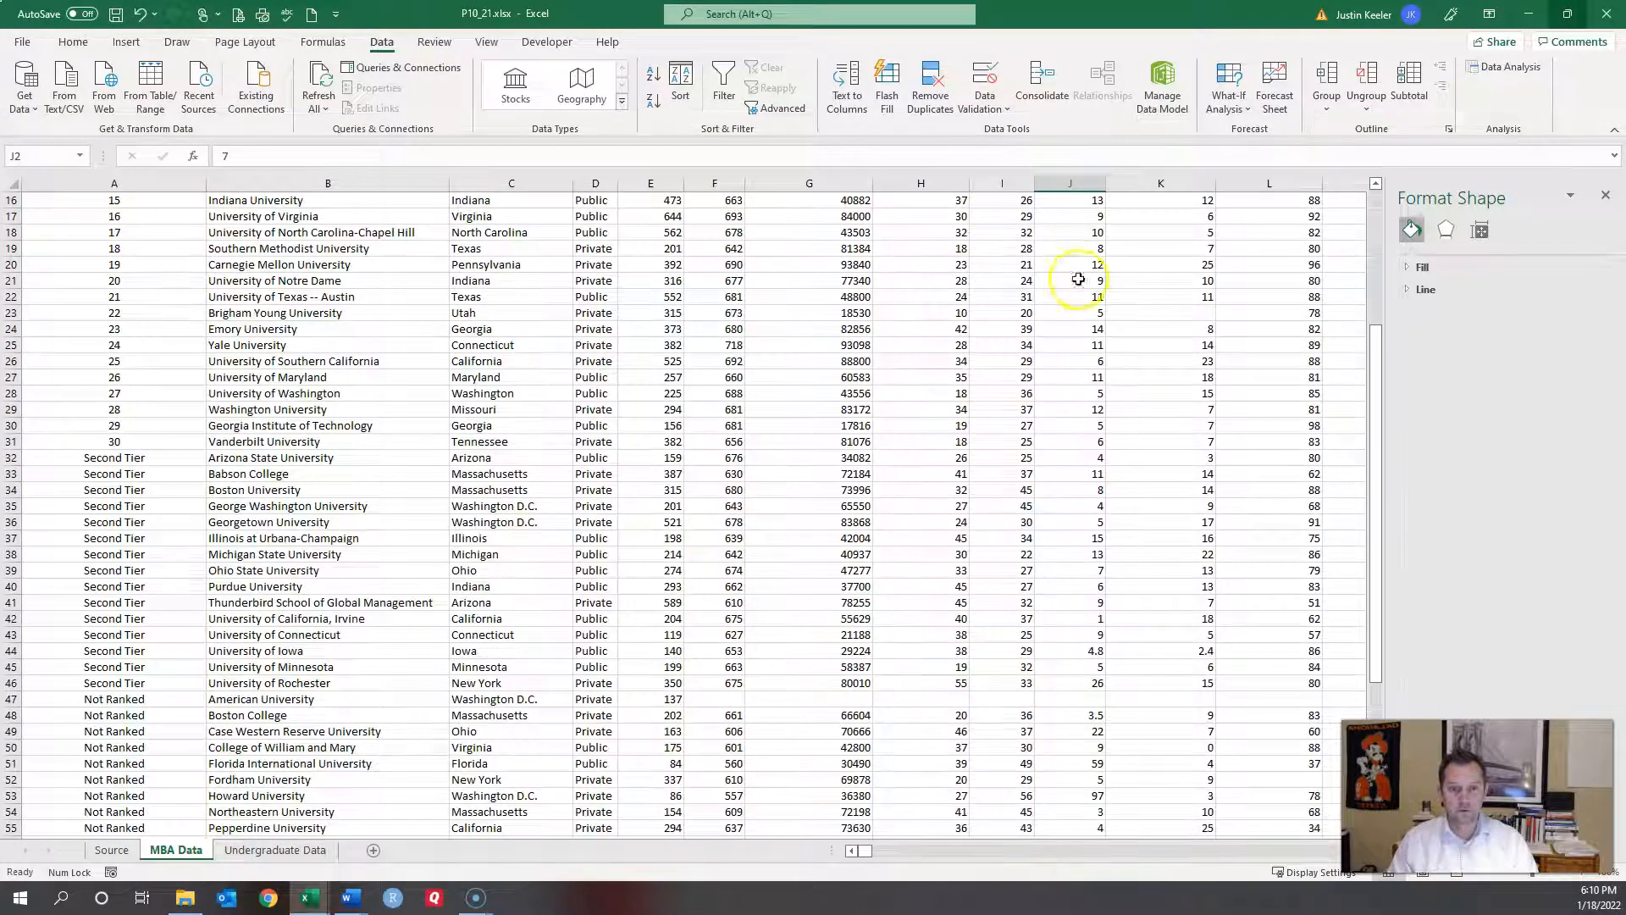
click(921, 699)
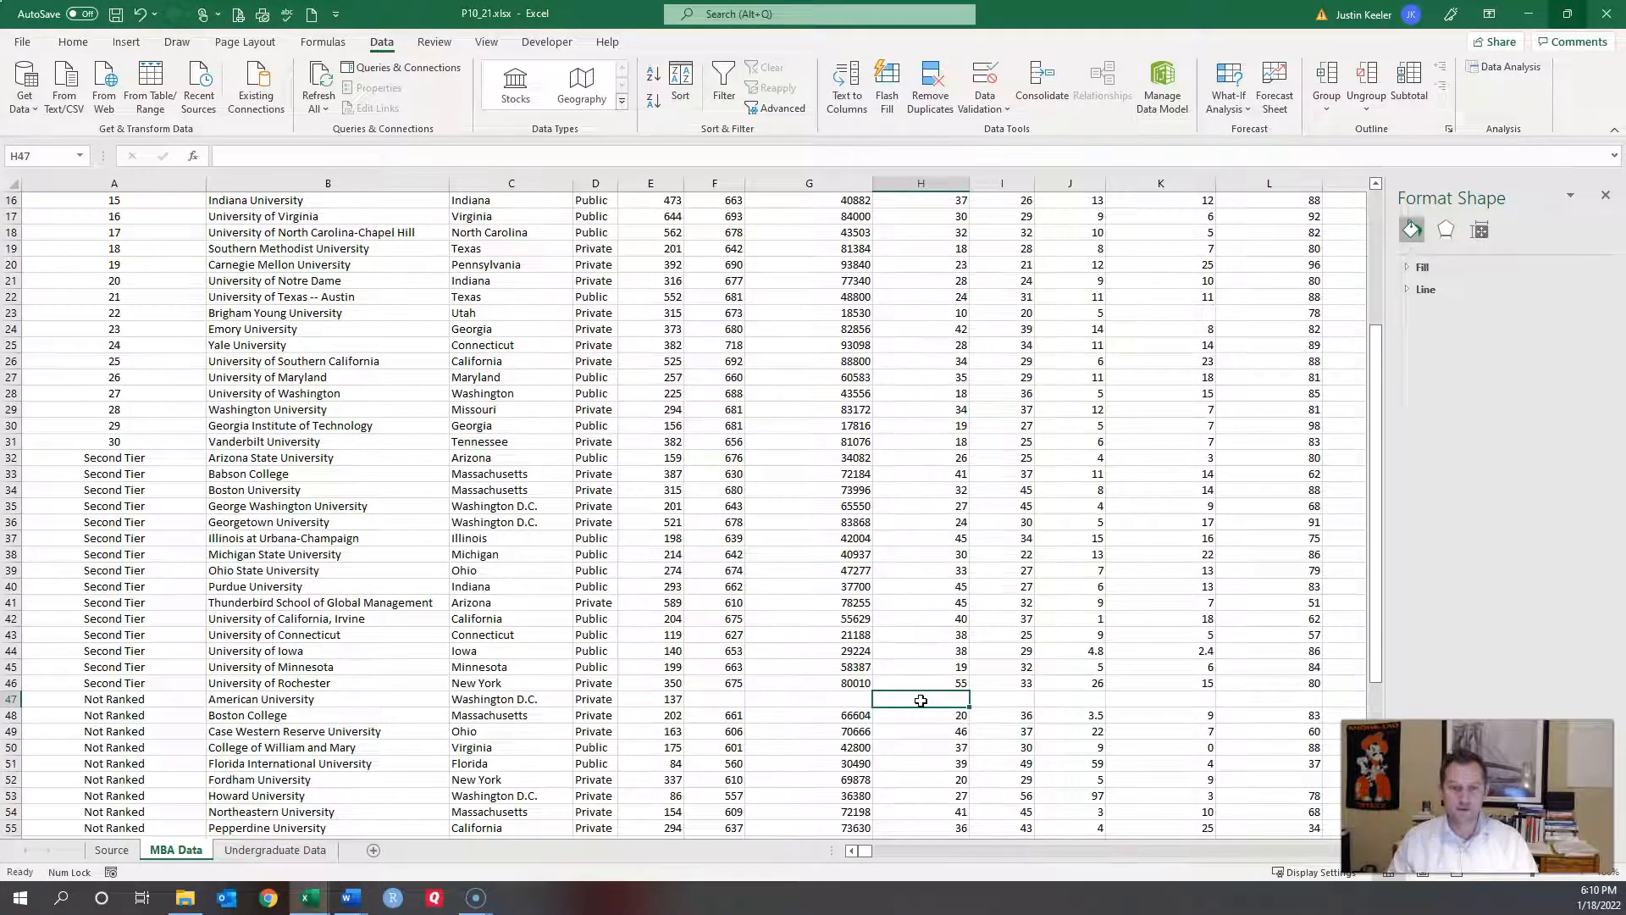
scroll(921, 700, down, 6)
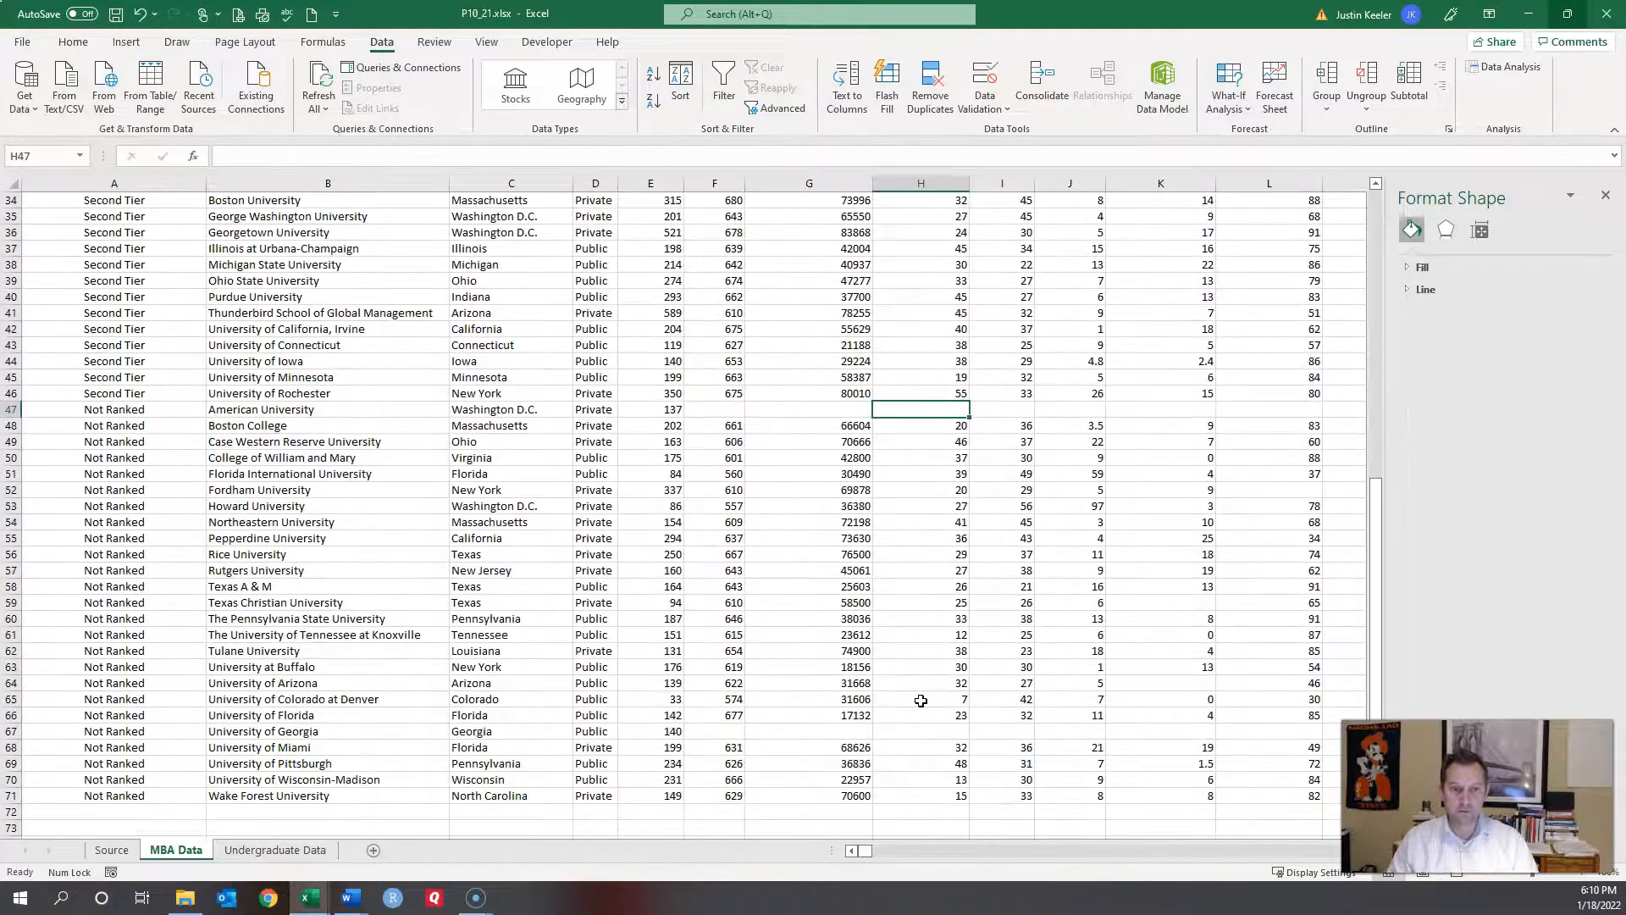
scroll(920, 700, down, 2)
scroll(920, 699, up, 1)
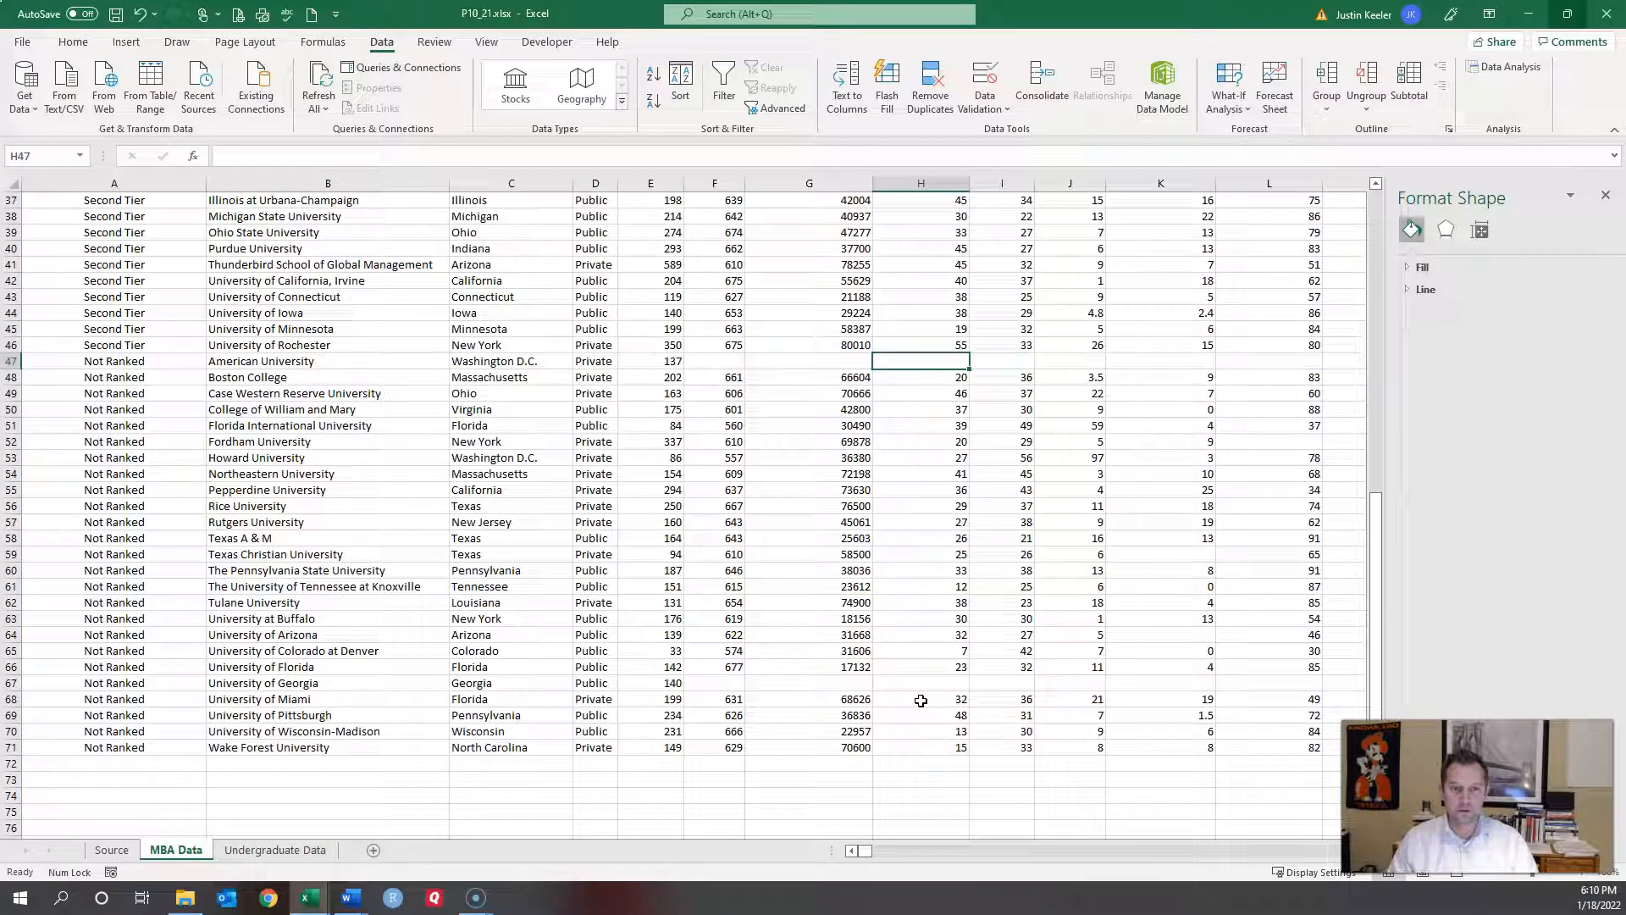
click(13, 364)
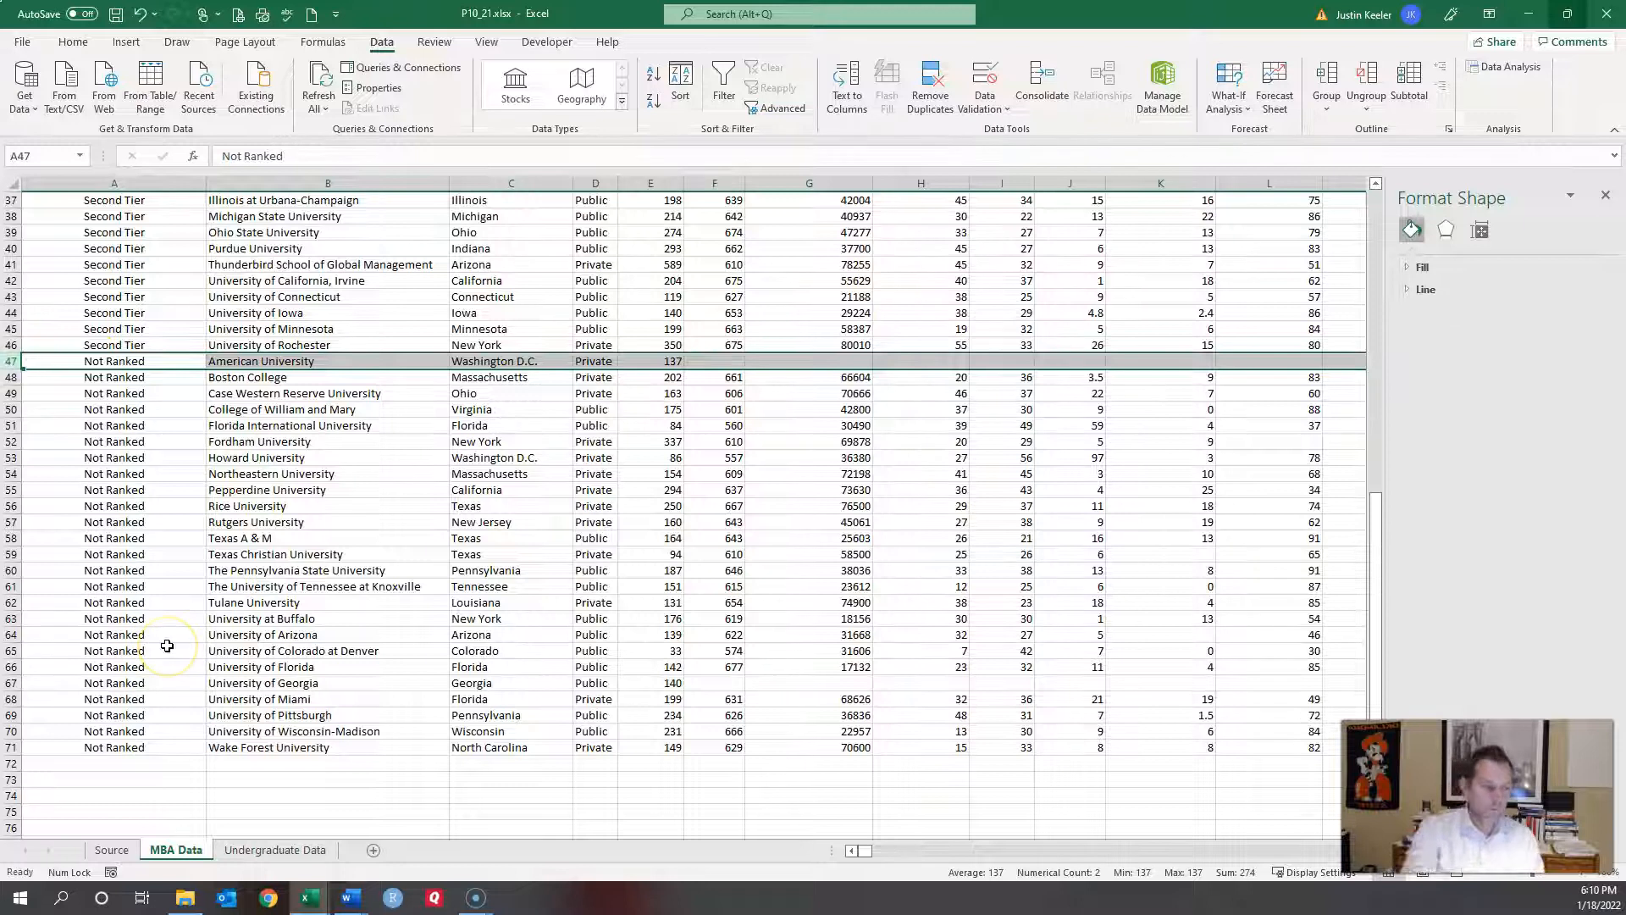
ctrl+click(11, 683)
right_click(11, 682)
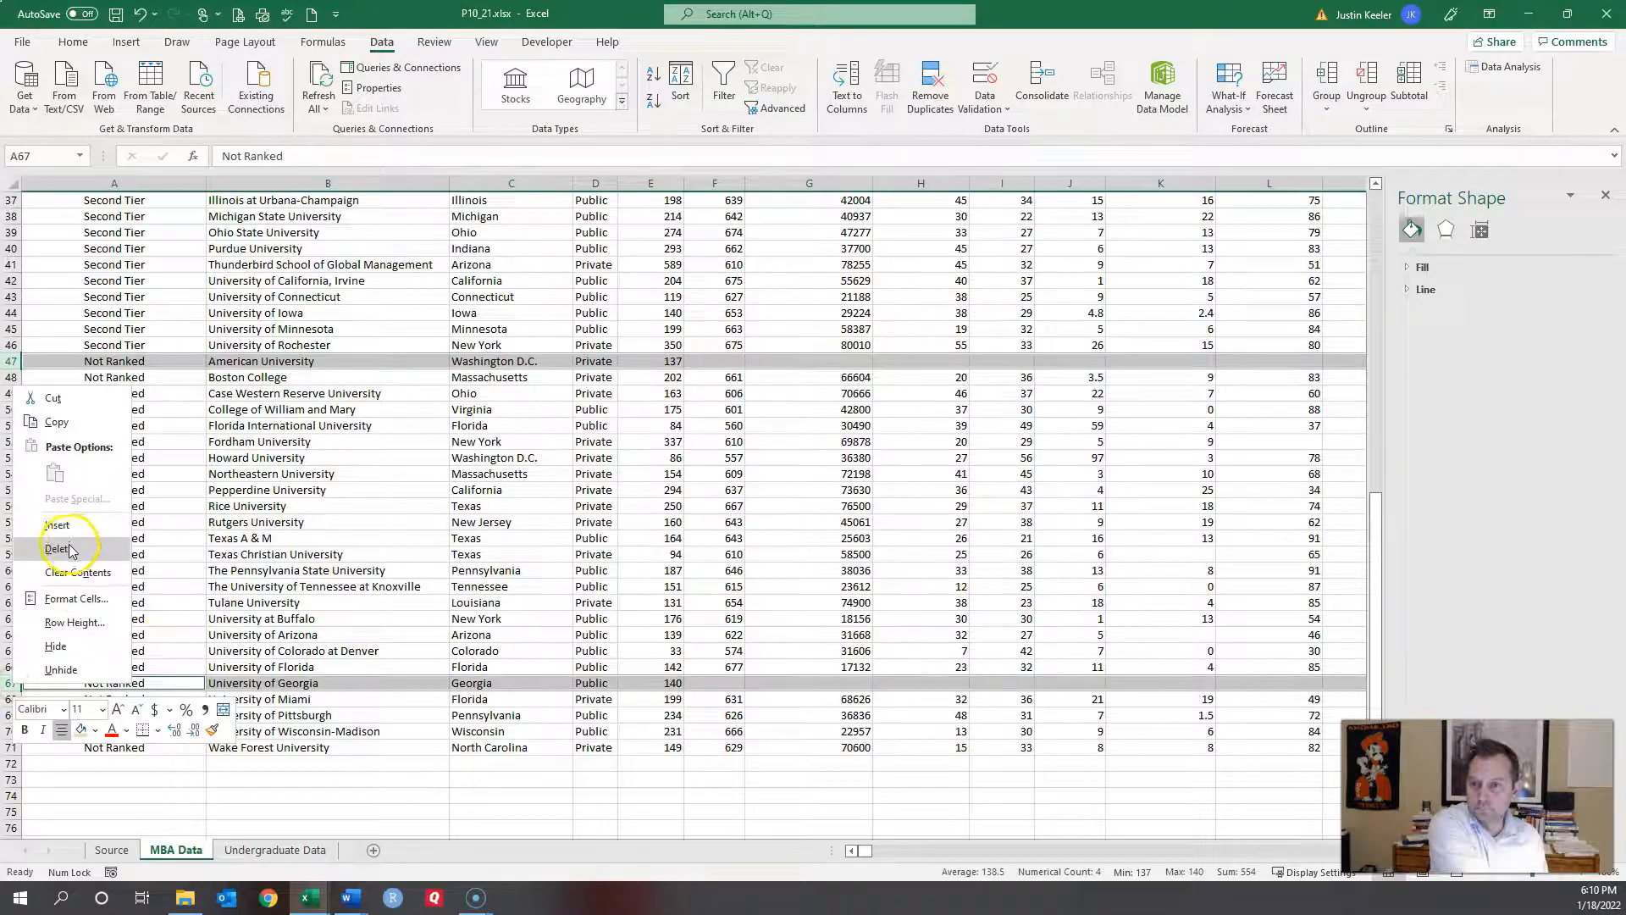
click(69, 543)
scroll(359, 459, up, 12)
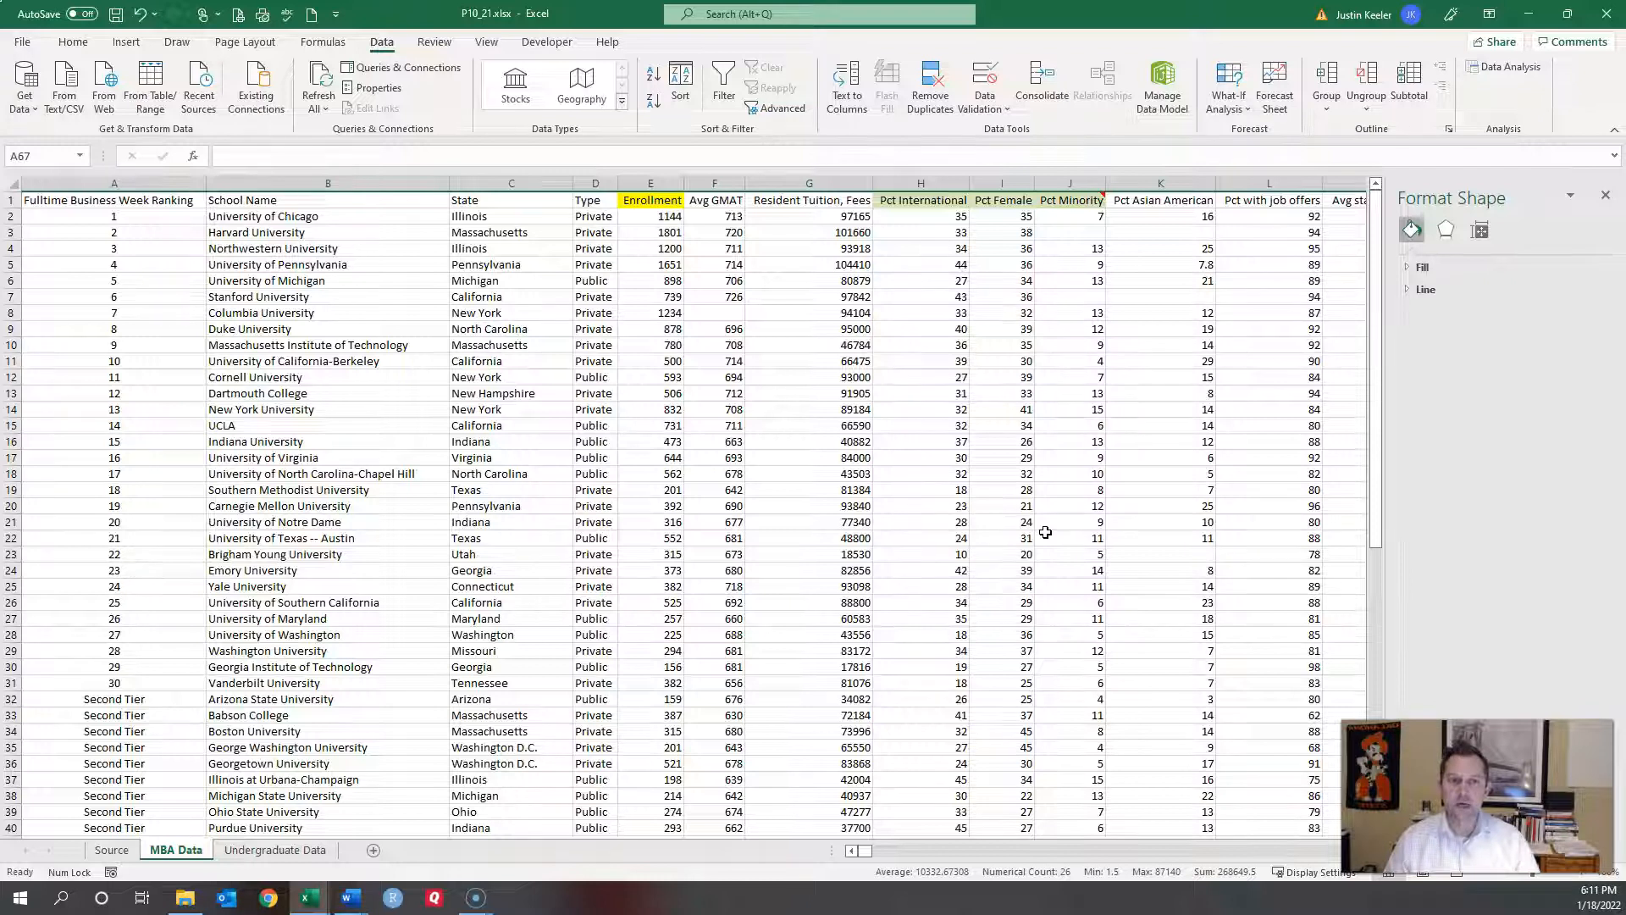
click(1088, 293)
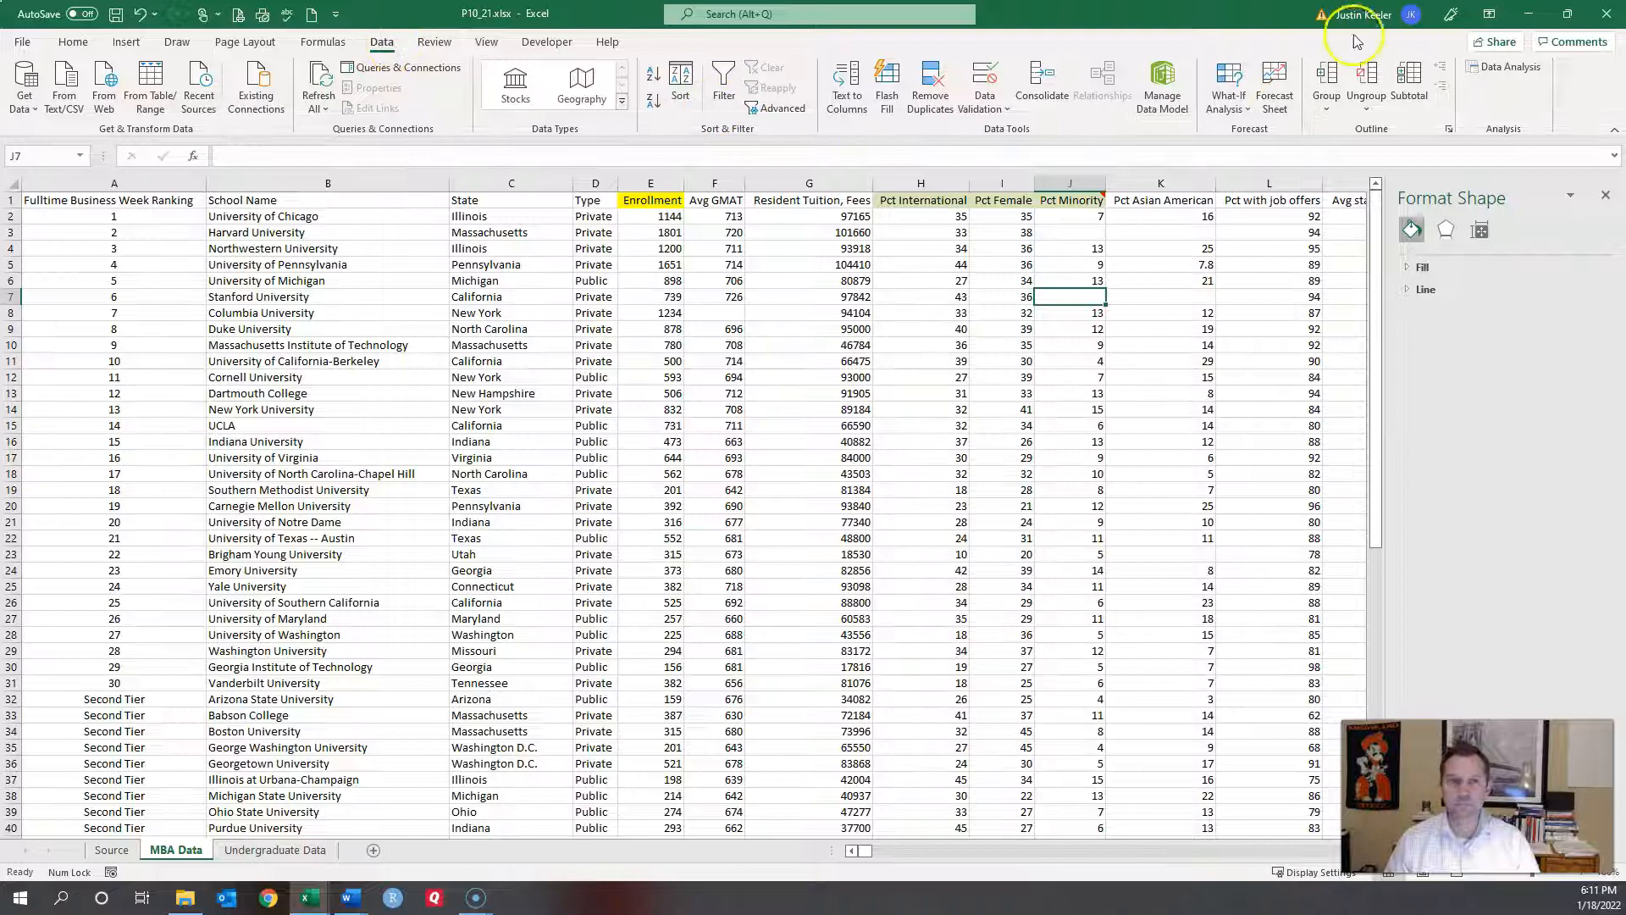
Step: Open the Regression tool and set Input Y Range to Enrollment, $E$1:$E$69
click(1499, 69)
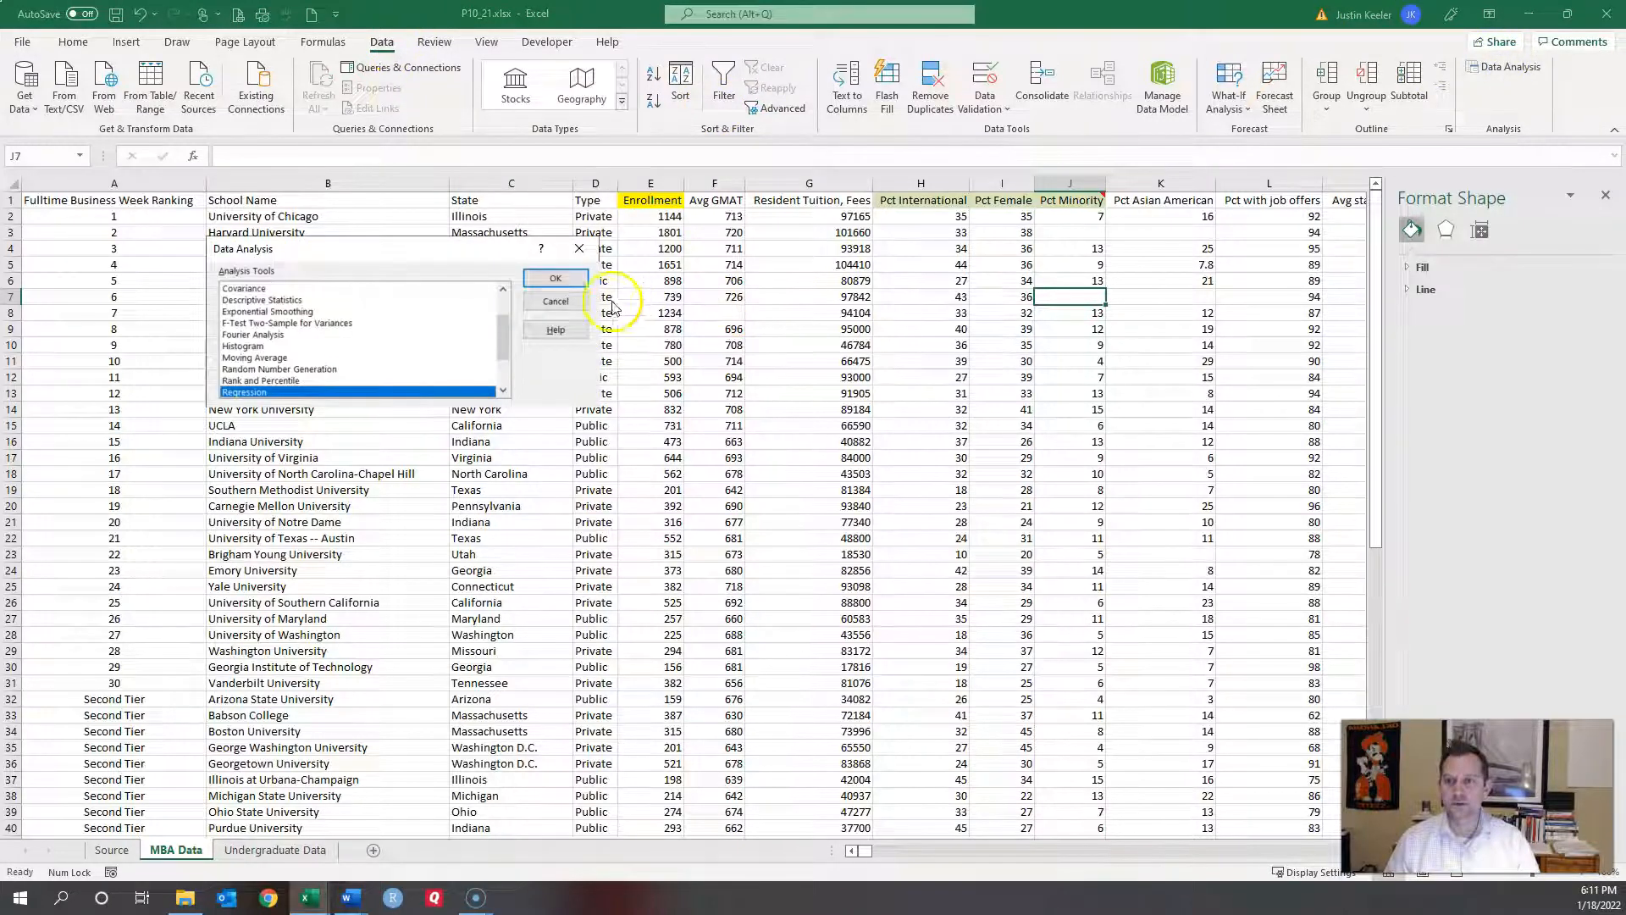
click(555, 278)
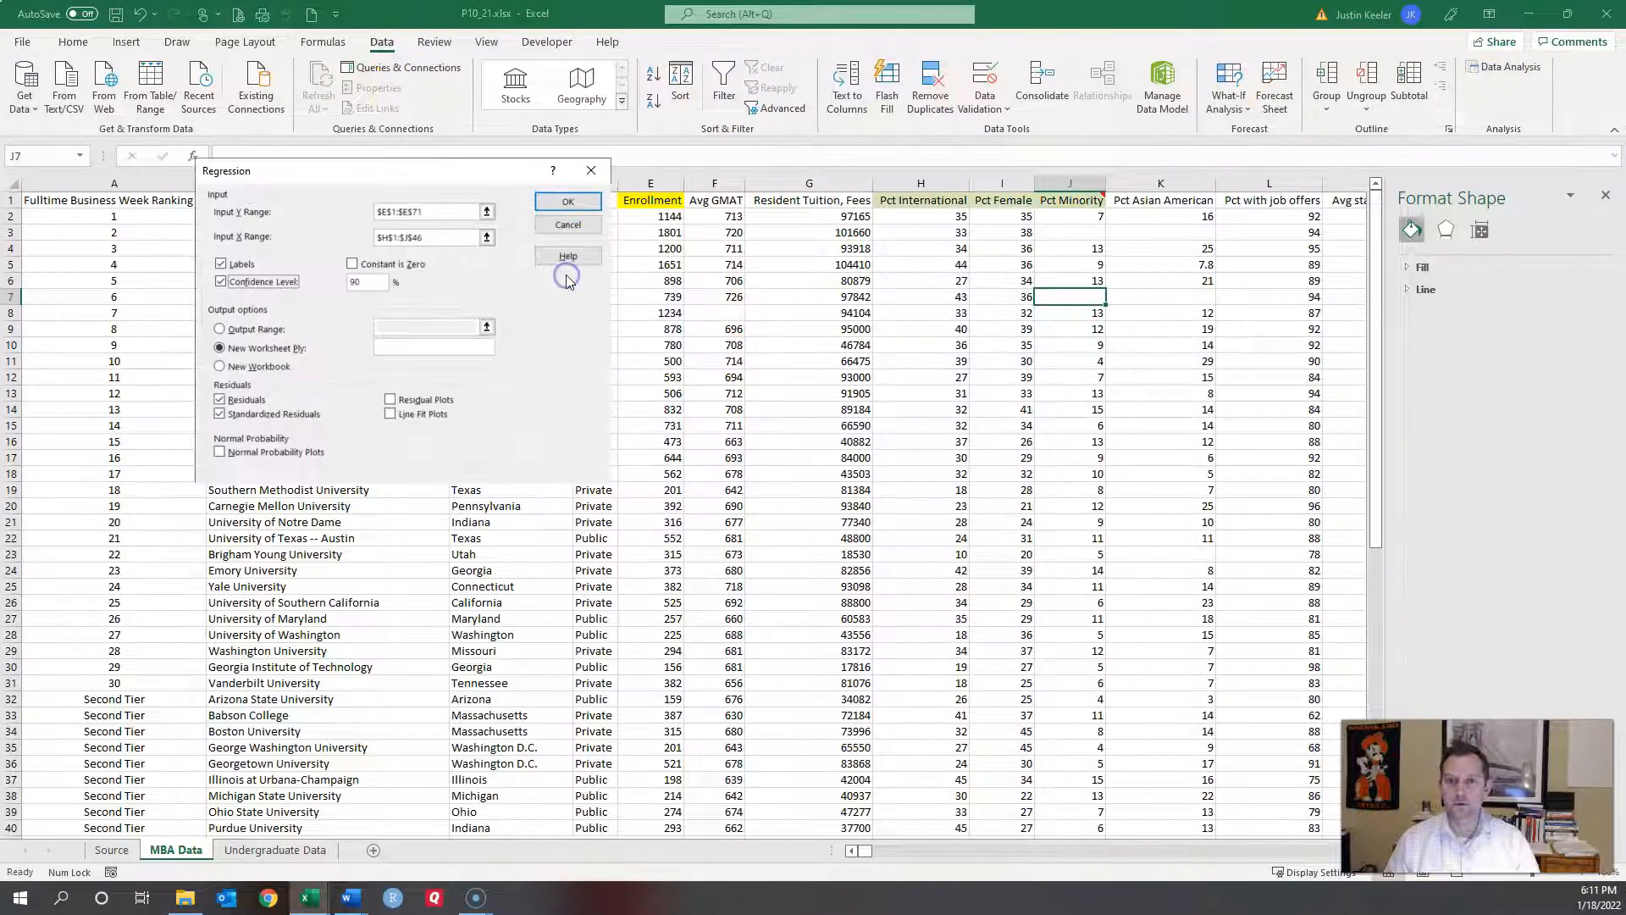
click(444, 216)
drag(446, 213, 338, 216)
key(Delete)
click(400, 209)
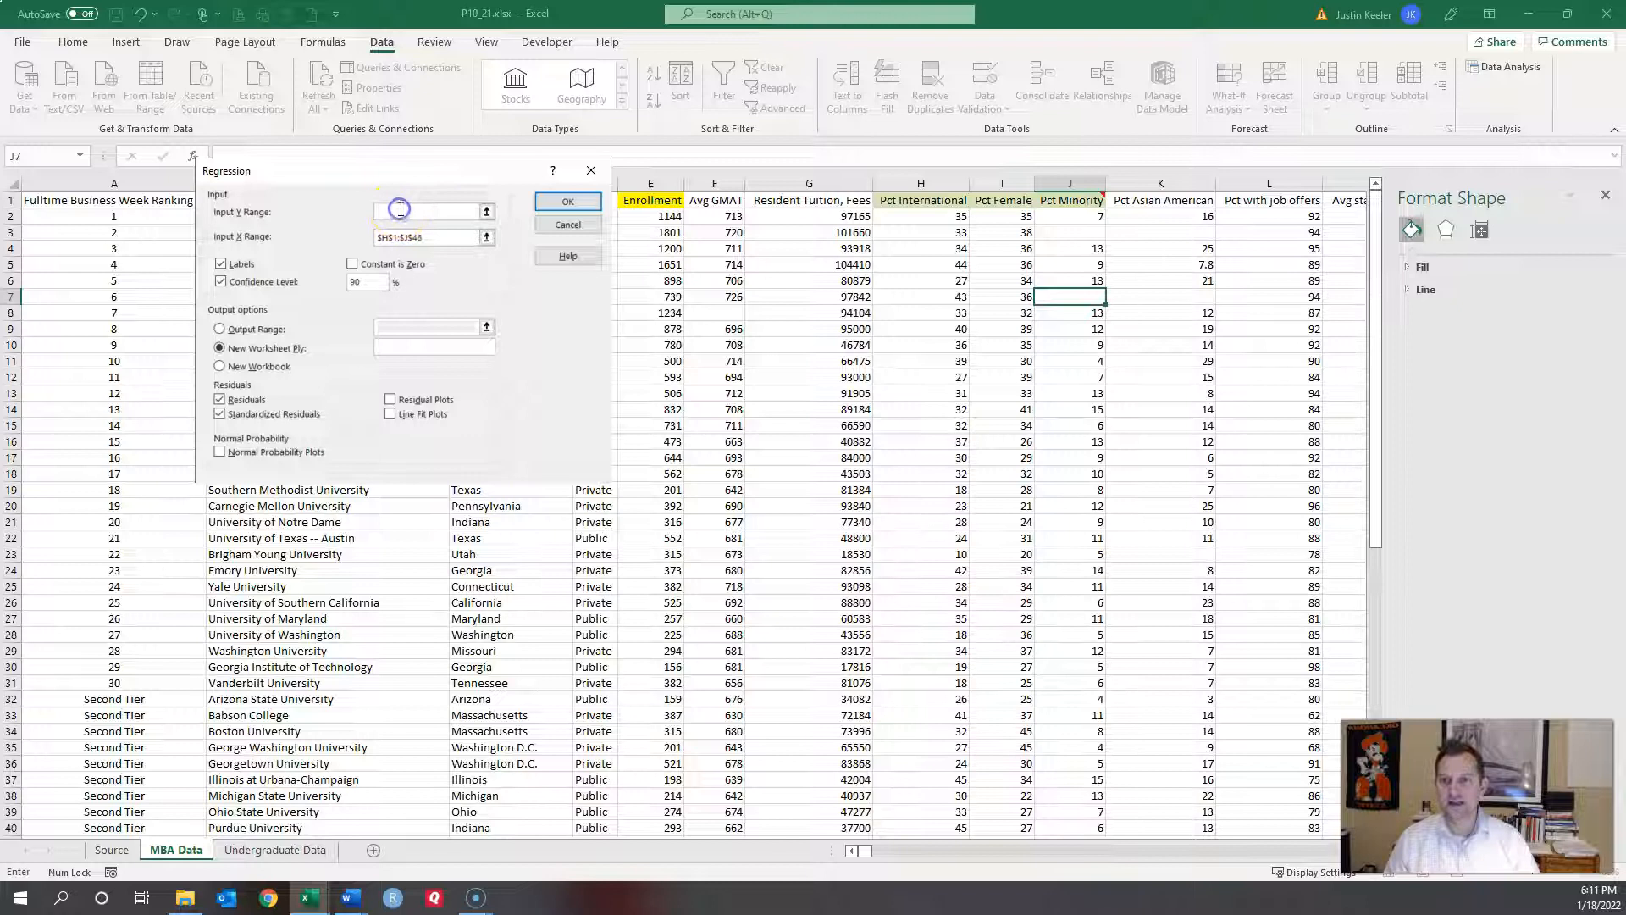
click(640, 200)
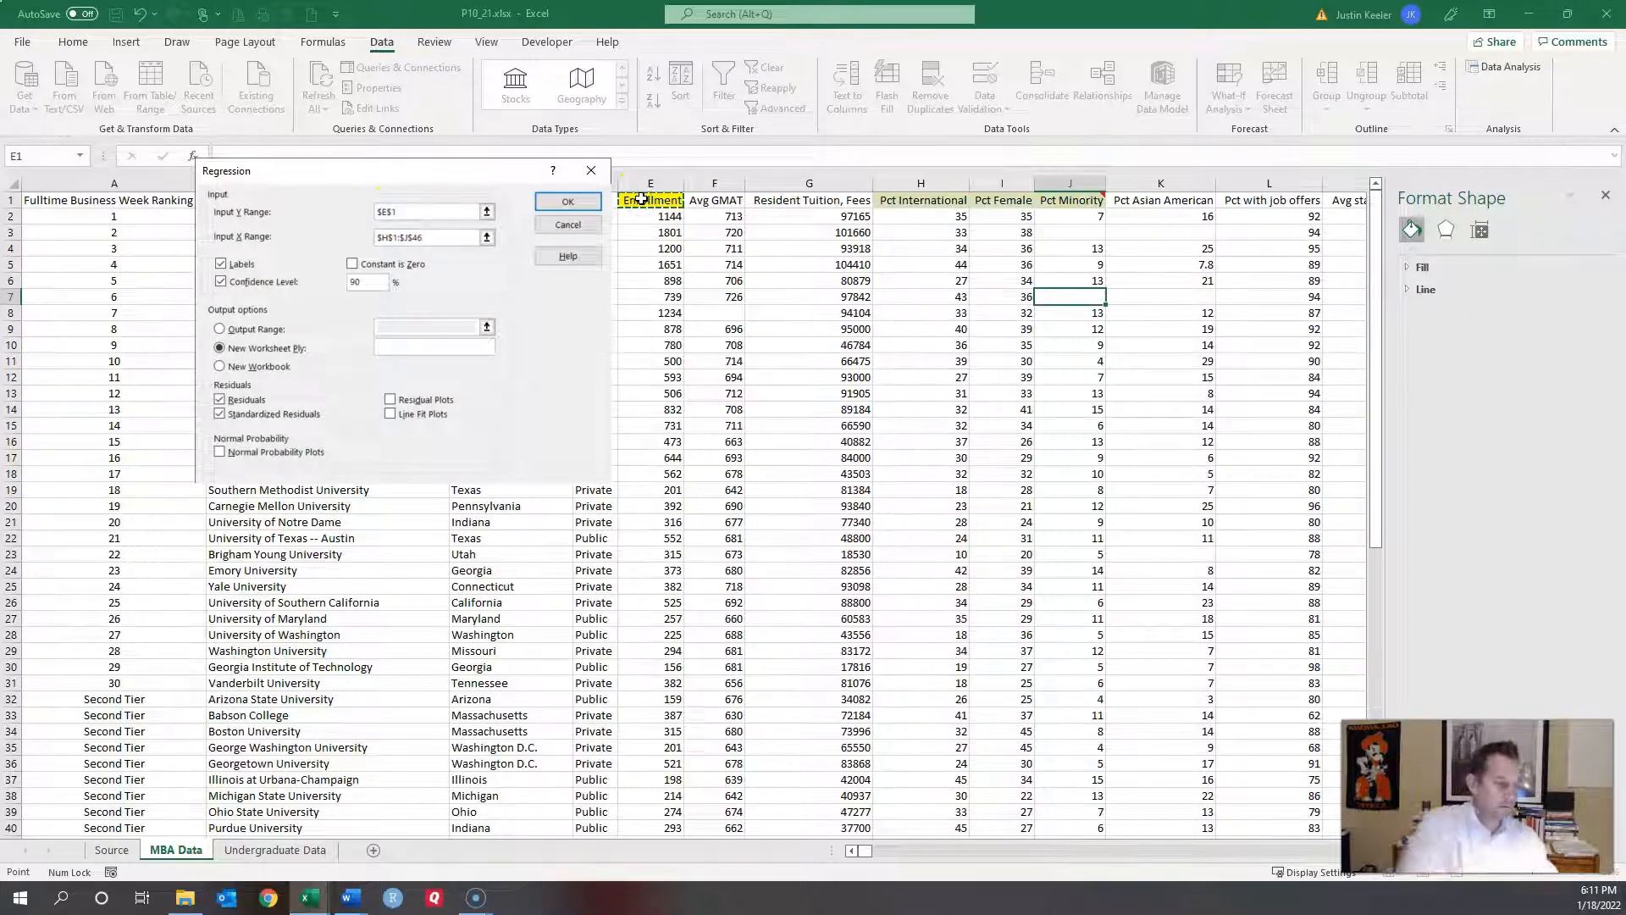
key(ctrl+shift+Down)
key(ctrl+shift+Up)
Step: Set Input X Range to $H$1:$J$69 and run the regression
scroll(766, 392, up, 2)
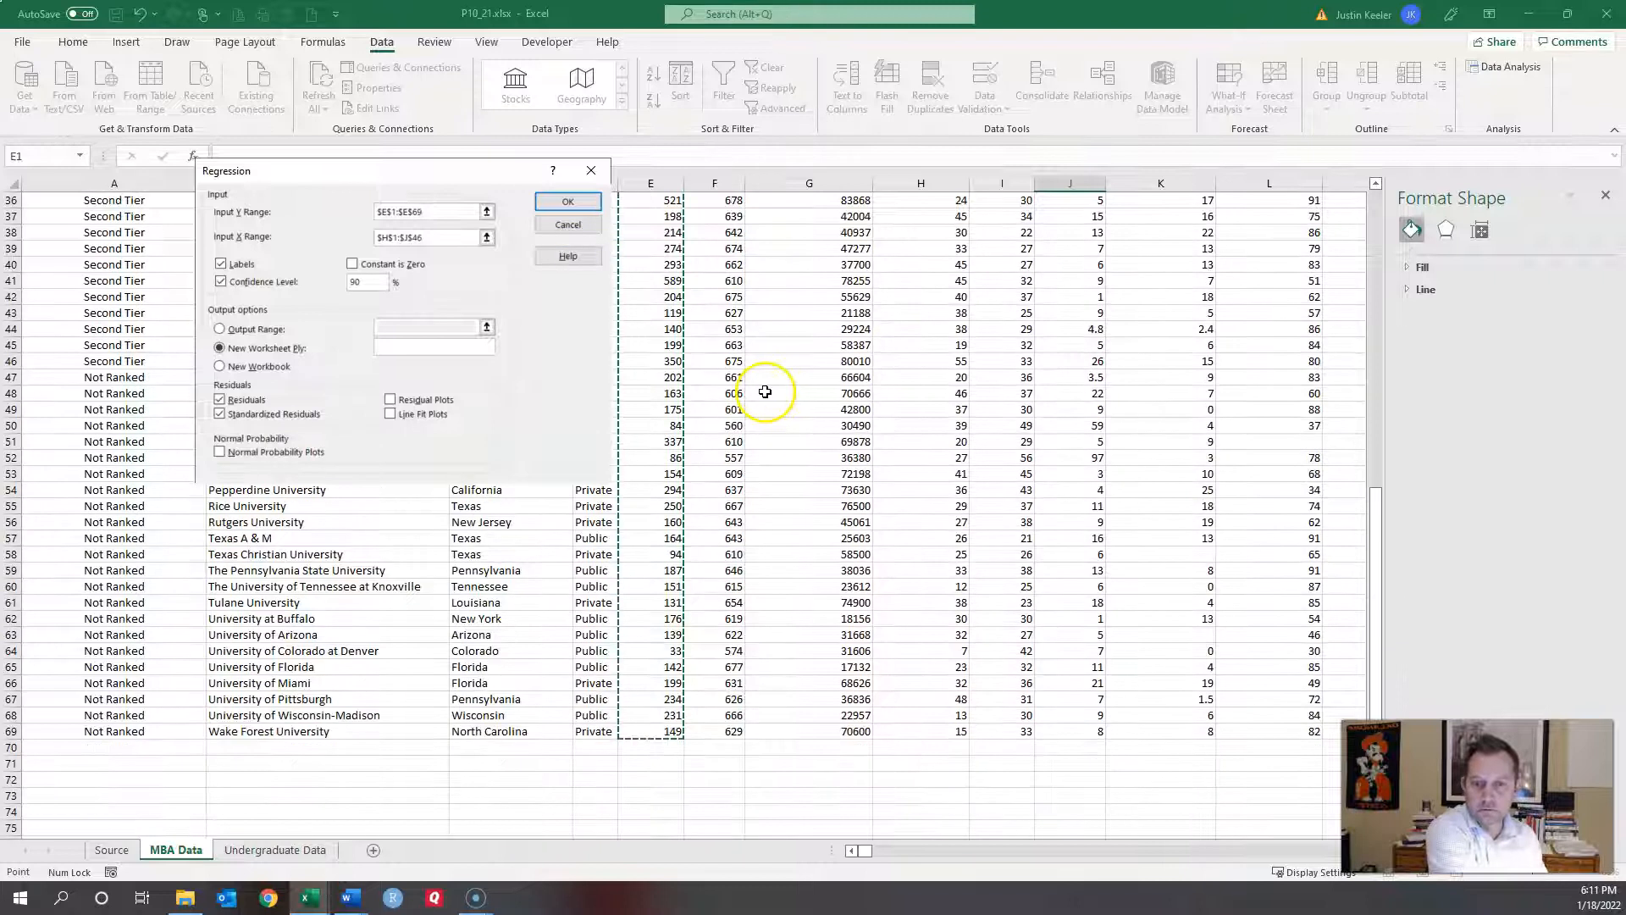
click(567, 206)
click(447, 236)
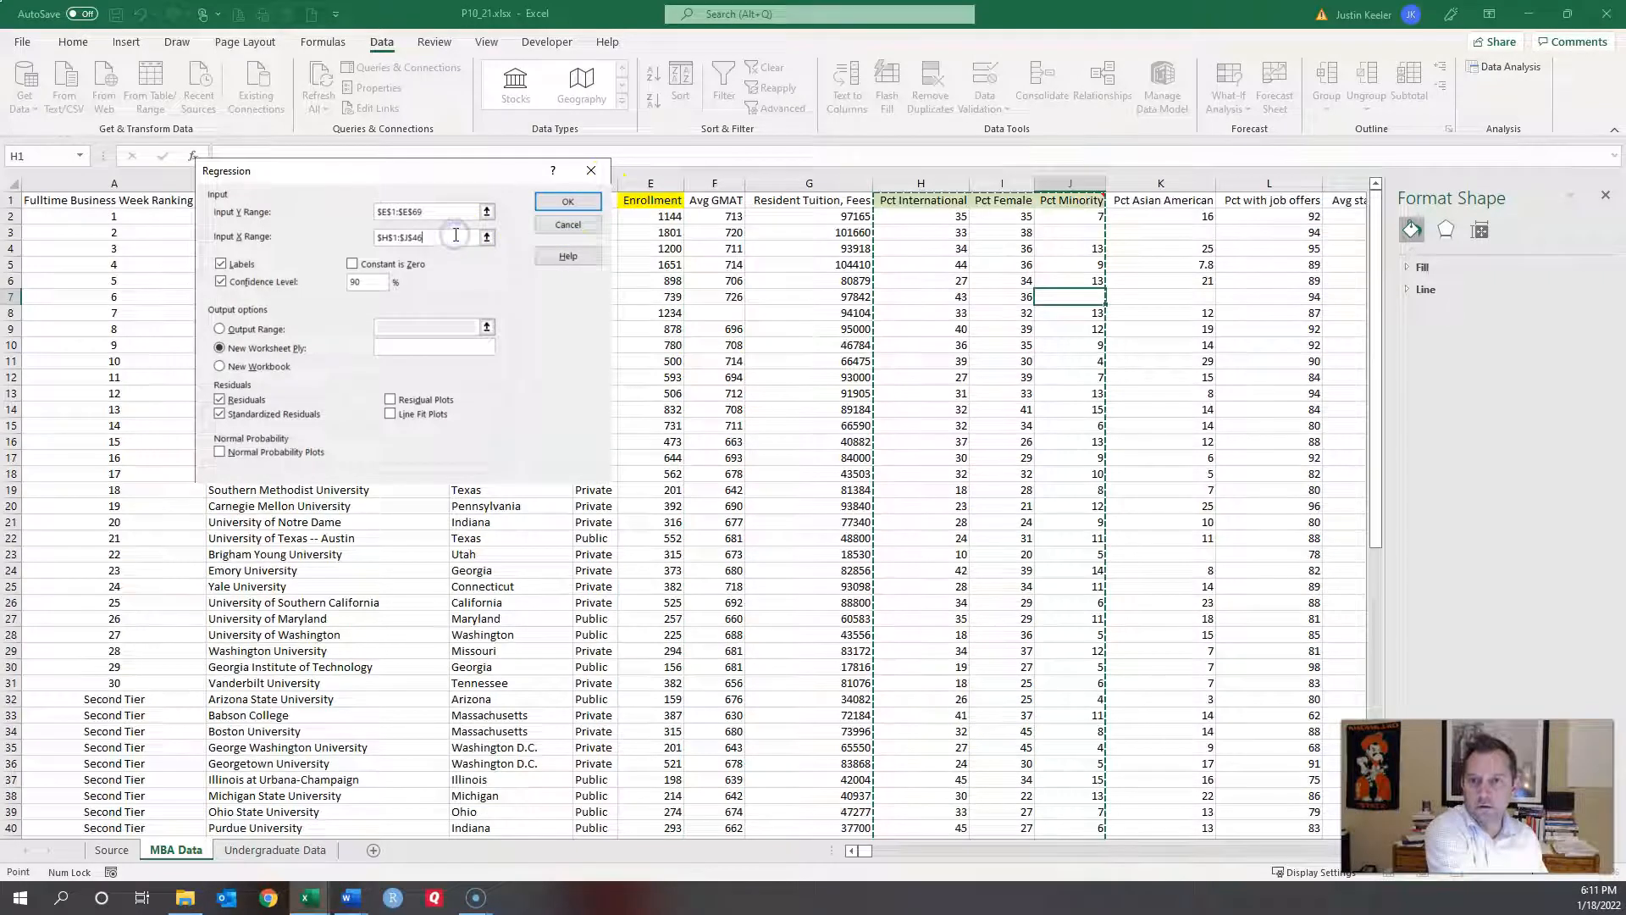
drag(454, 236, 272, 224)
key(BackSpace)
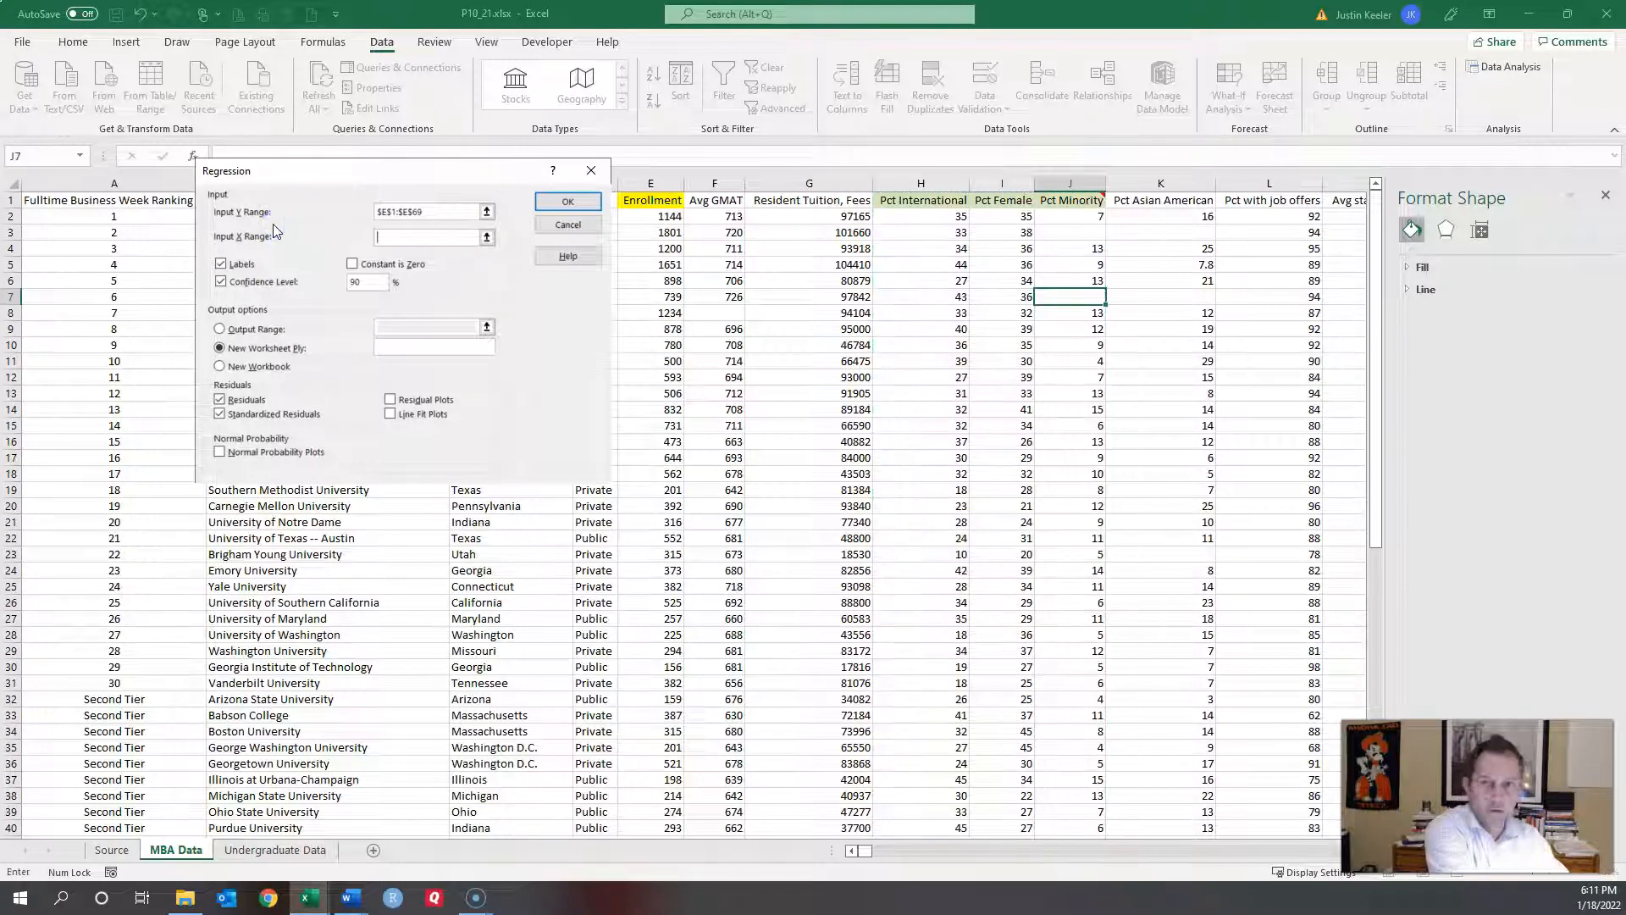
click(919, 198)
key(shift+Right)
key(shift+Right)
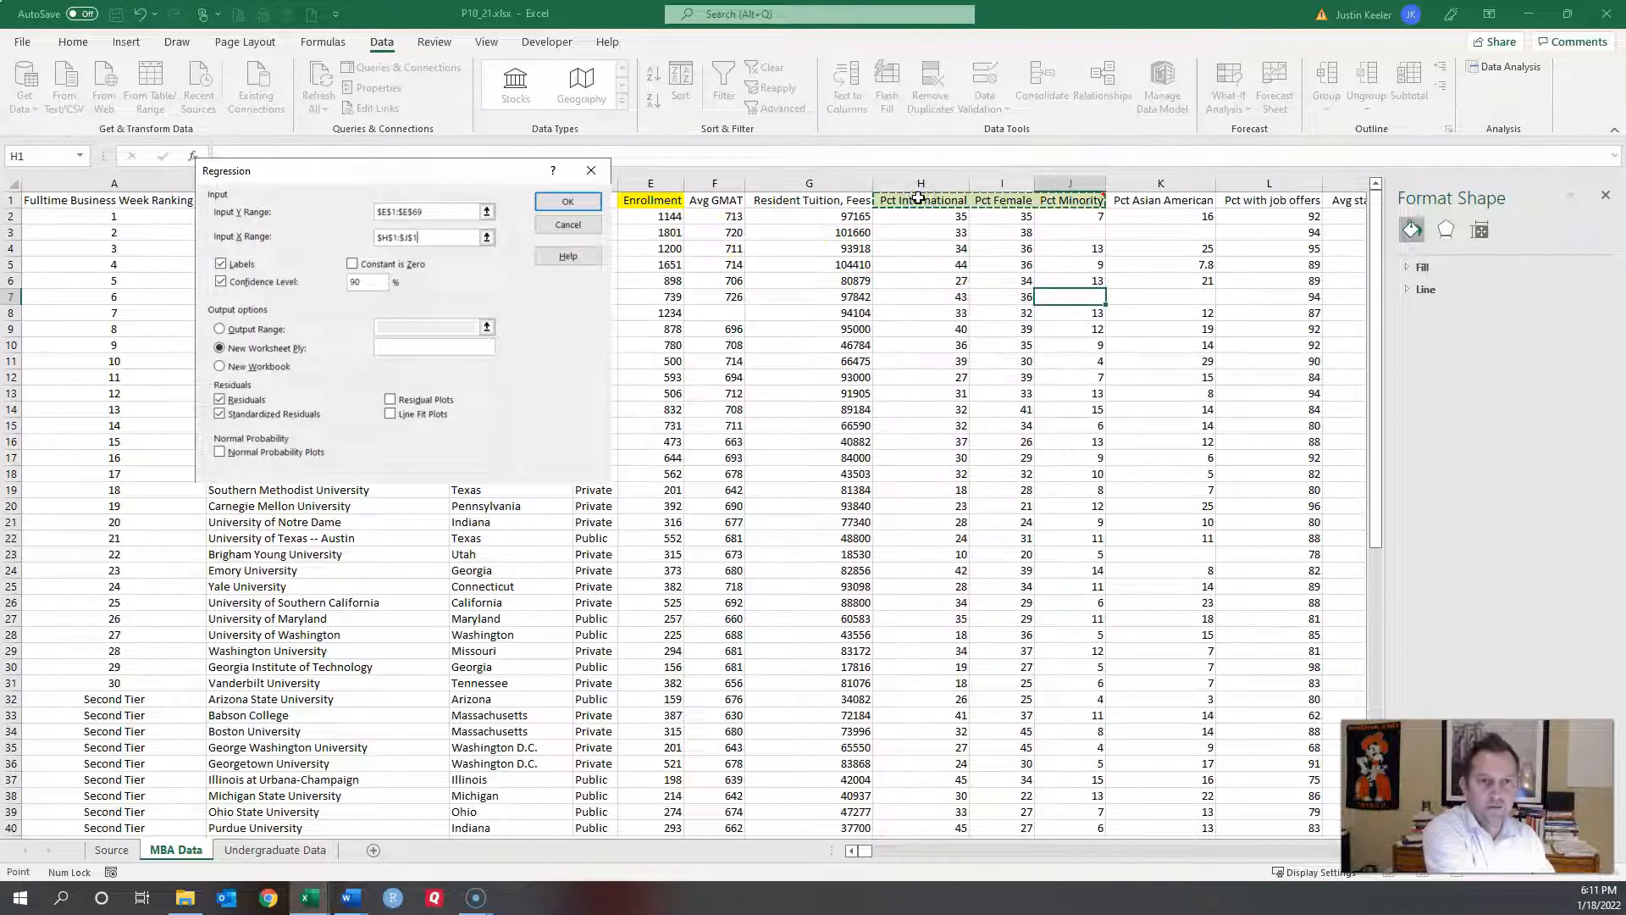
key(ctrl+shift+Down)
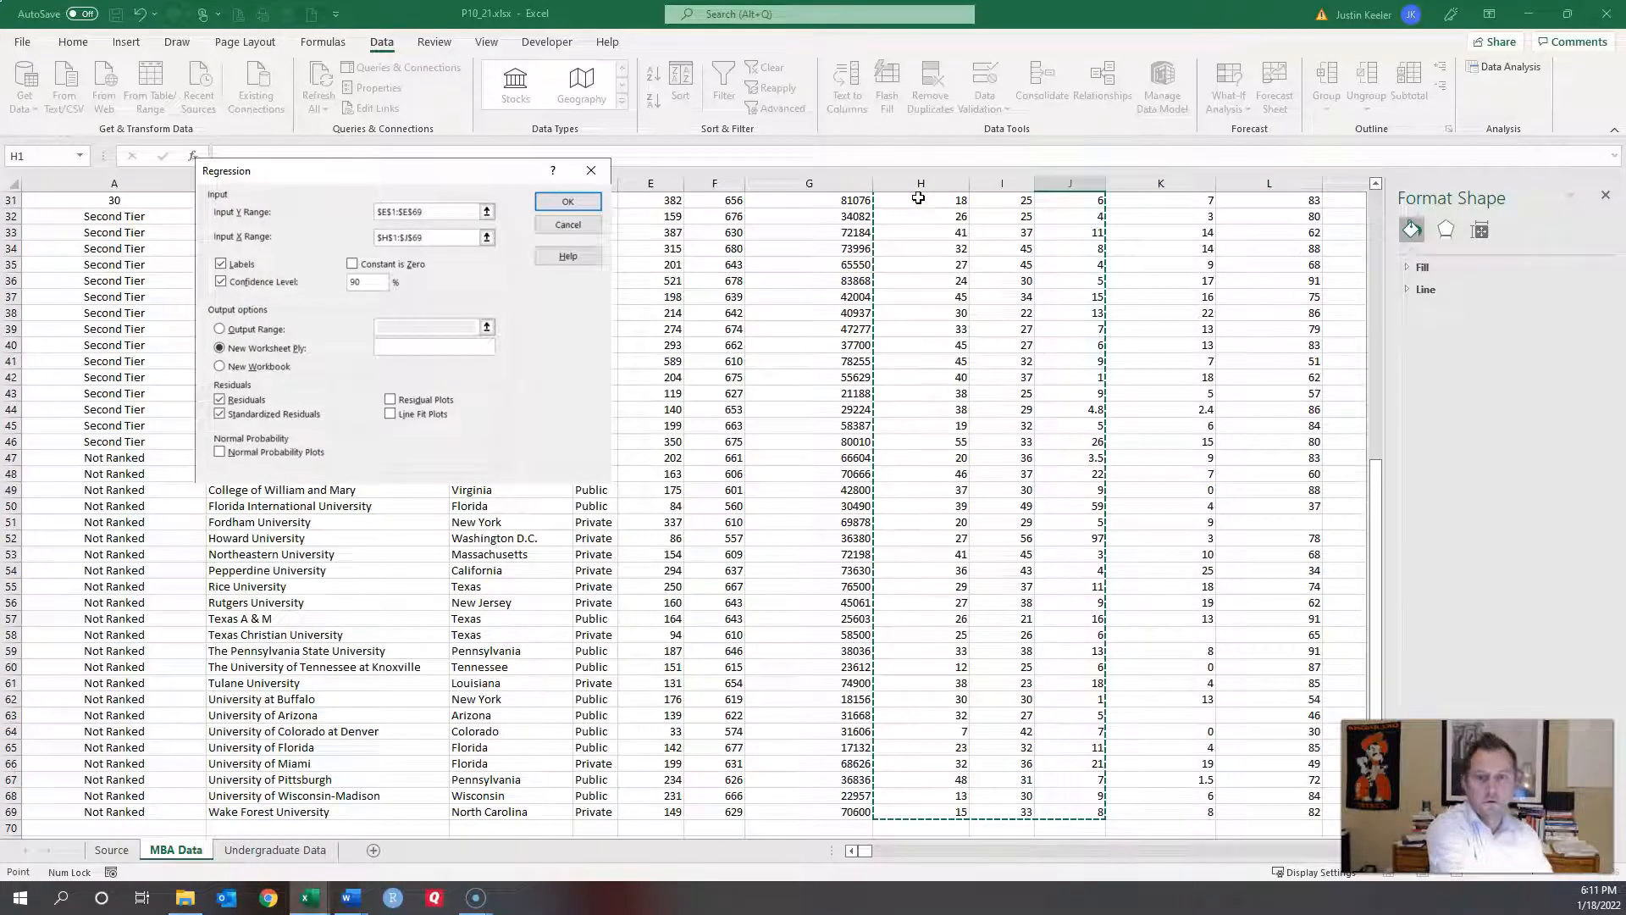
click(567, 201)
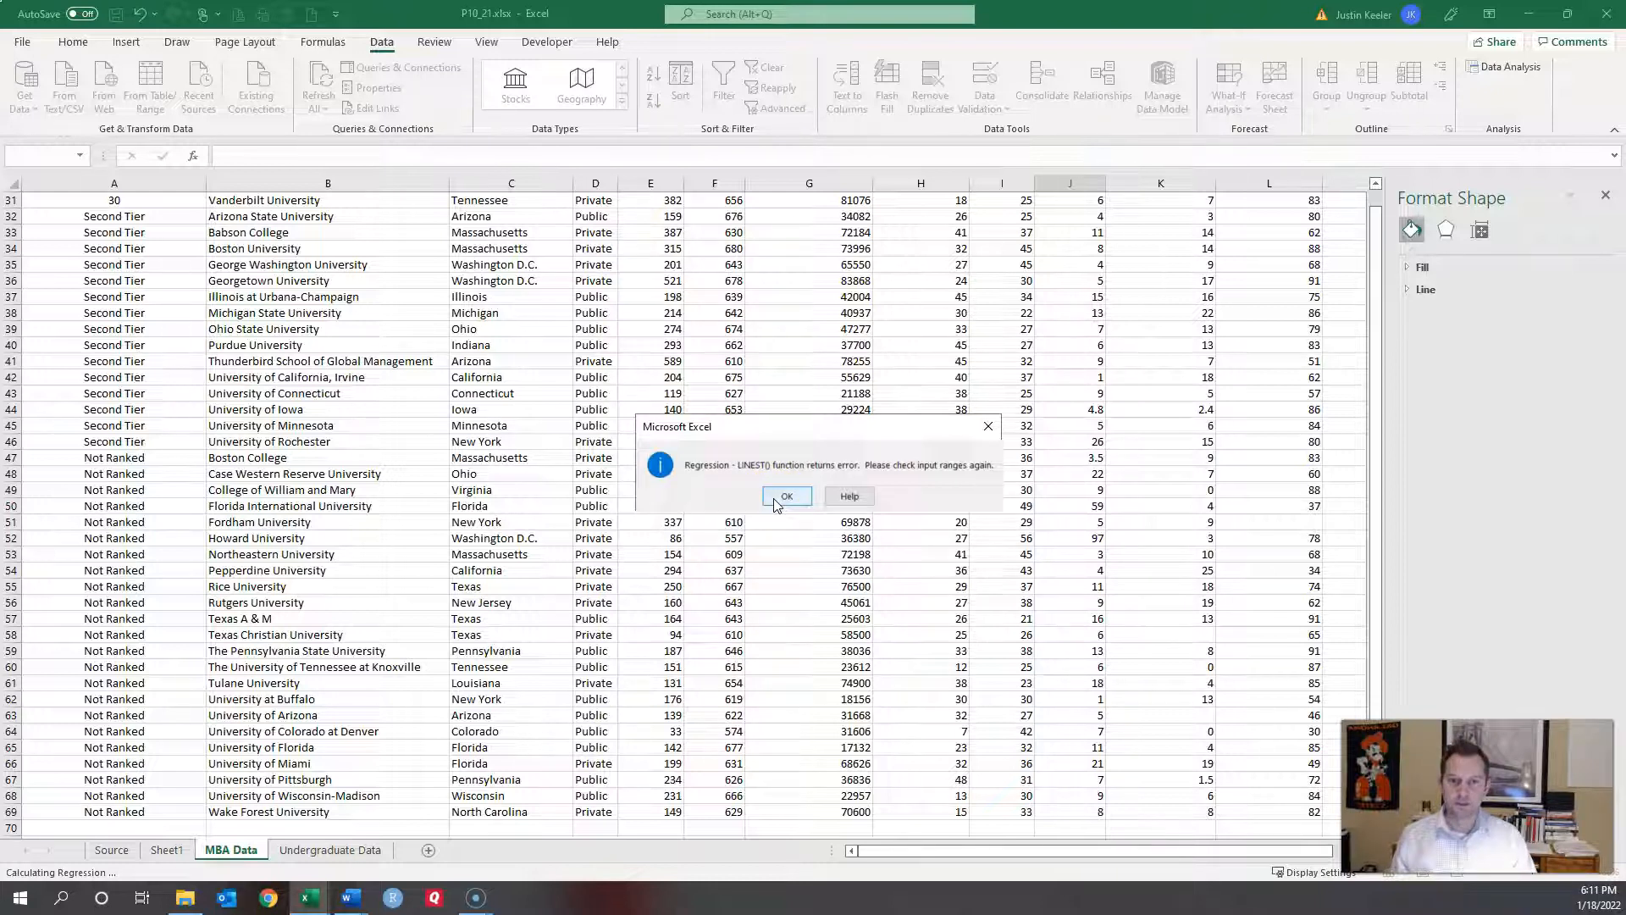
Step: Dismiss the LINEST error and close the Regression and Data Analysis dialogs
click(774, 500)
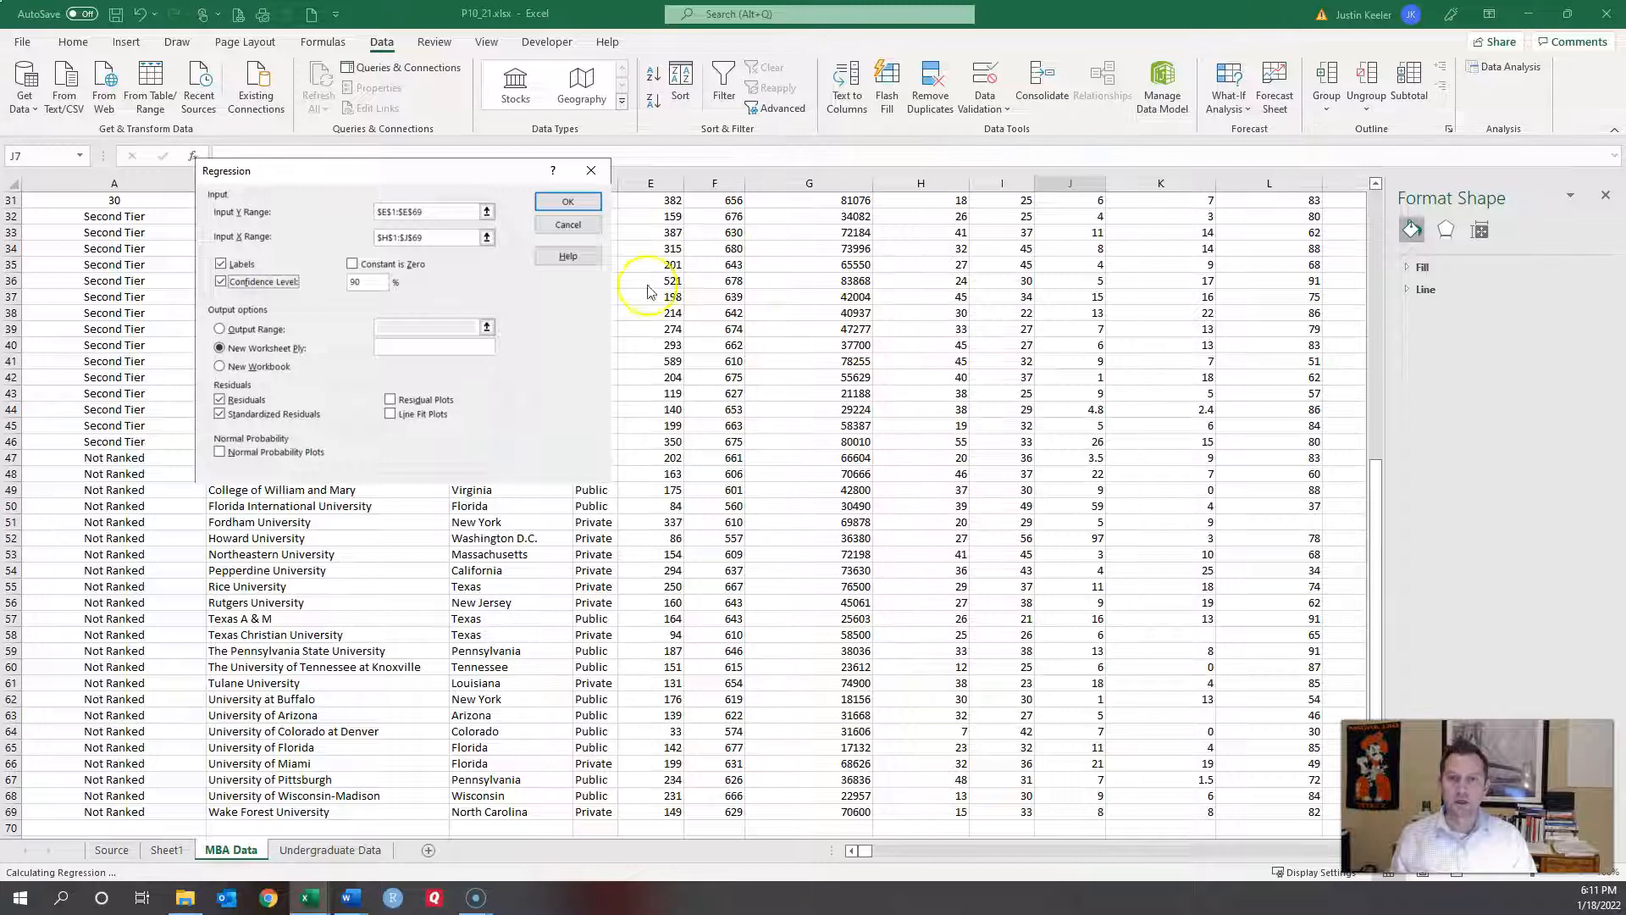
click(590, 234)
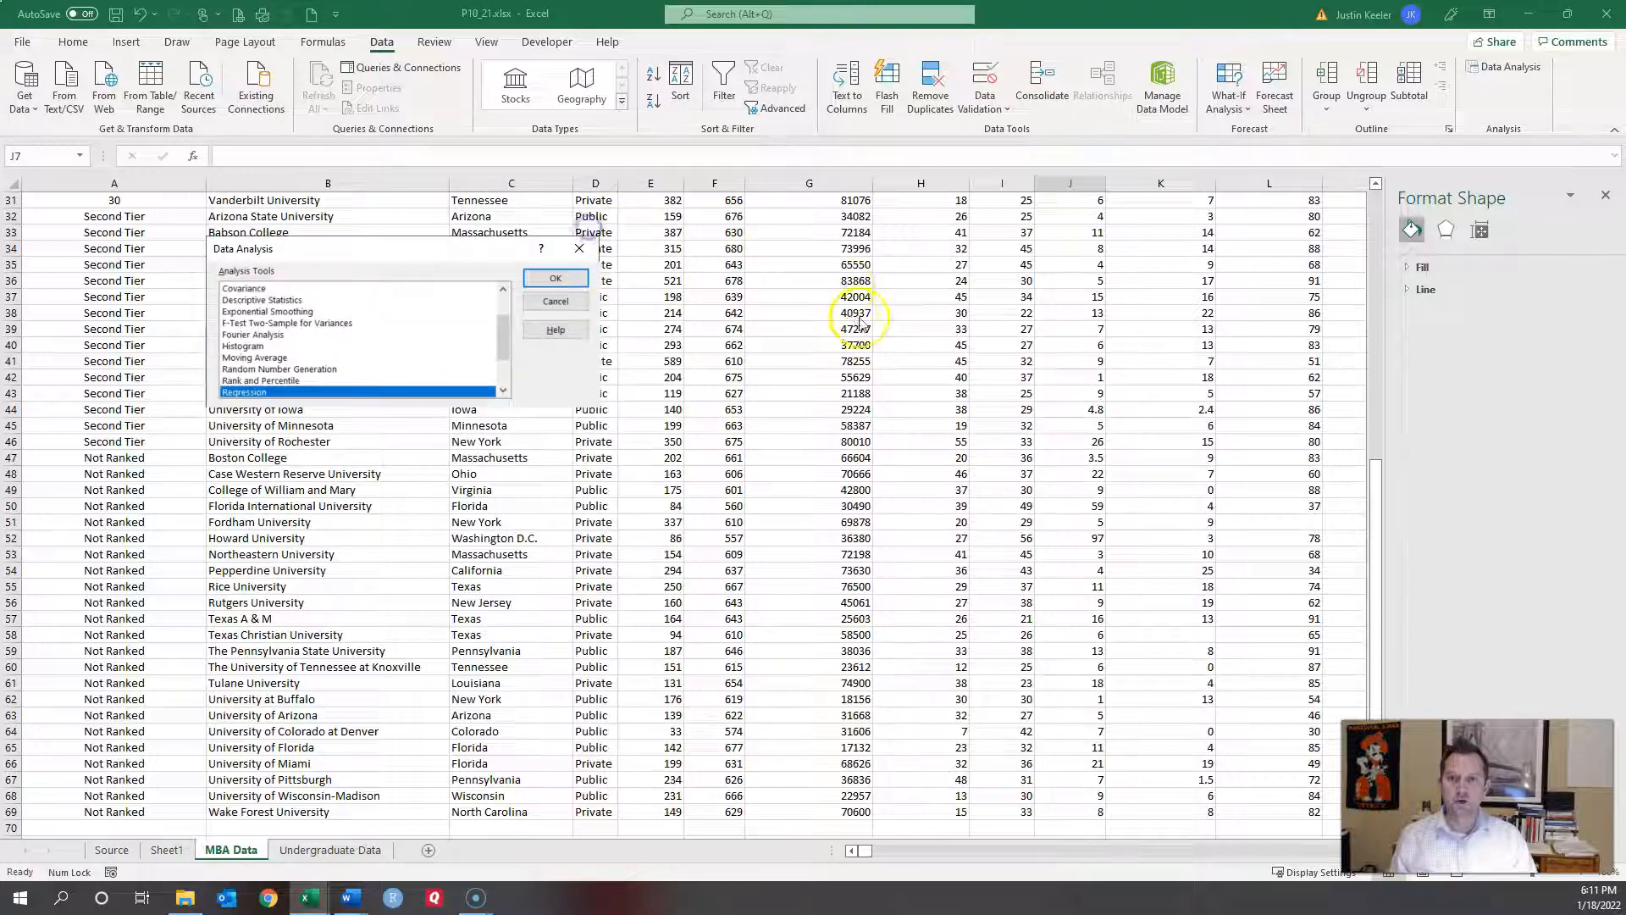
click(563, 300)
scroll(944, 373, up, 10)
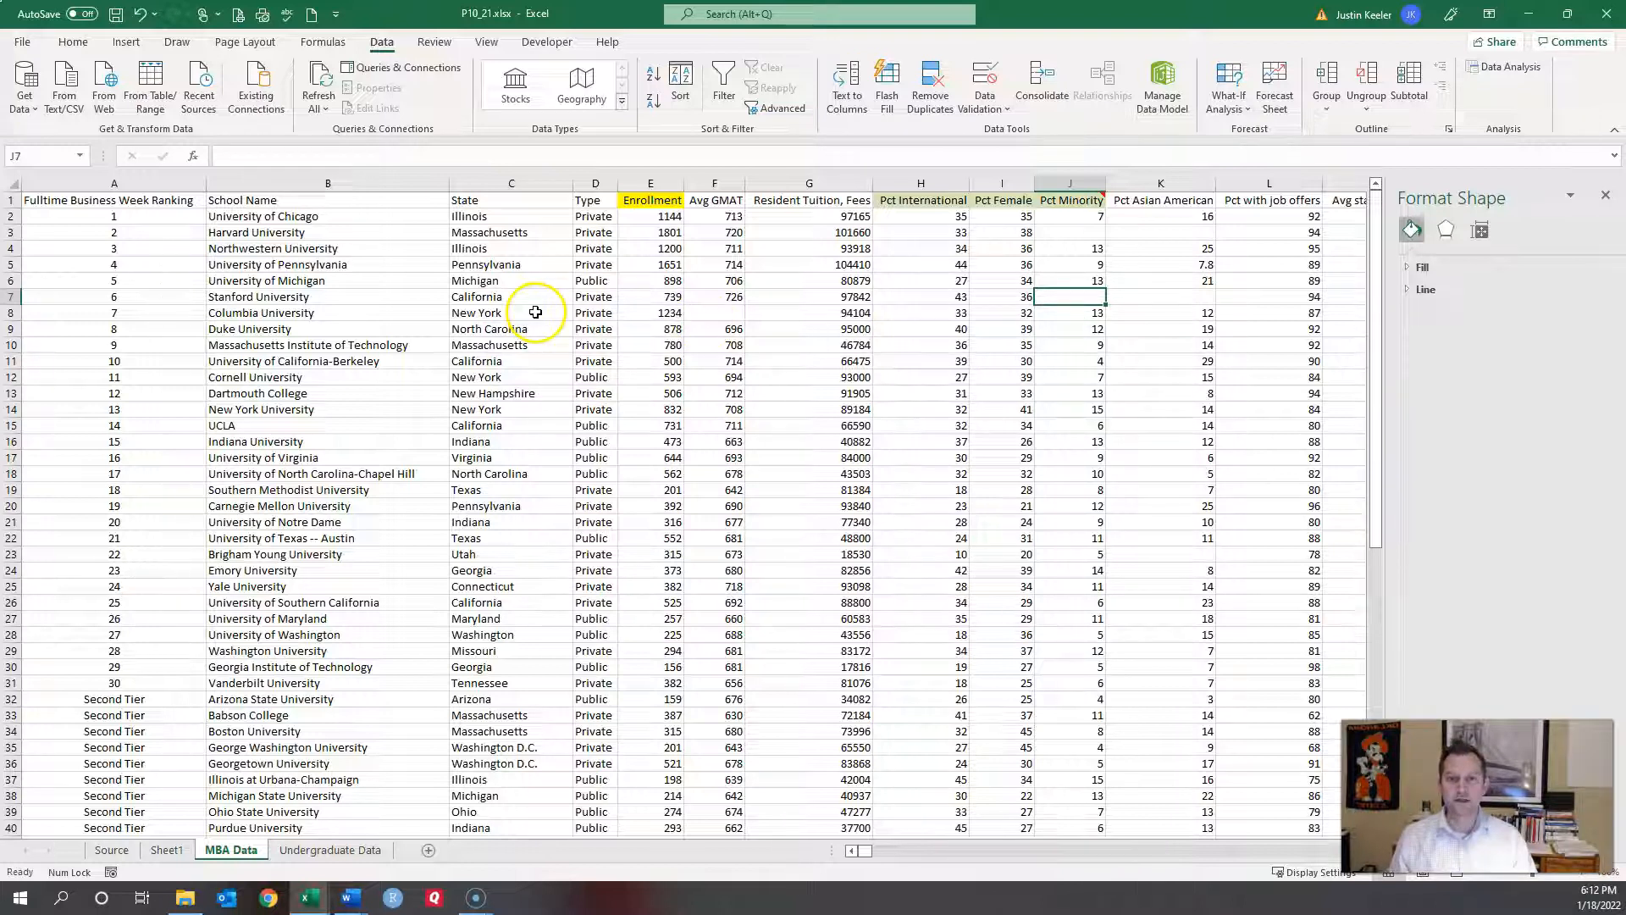
Step: Delete the Stanford and Harvard rows, which lack Pct Minority values
click(13, 297)
right_click(13, 296)
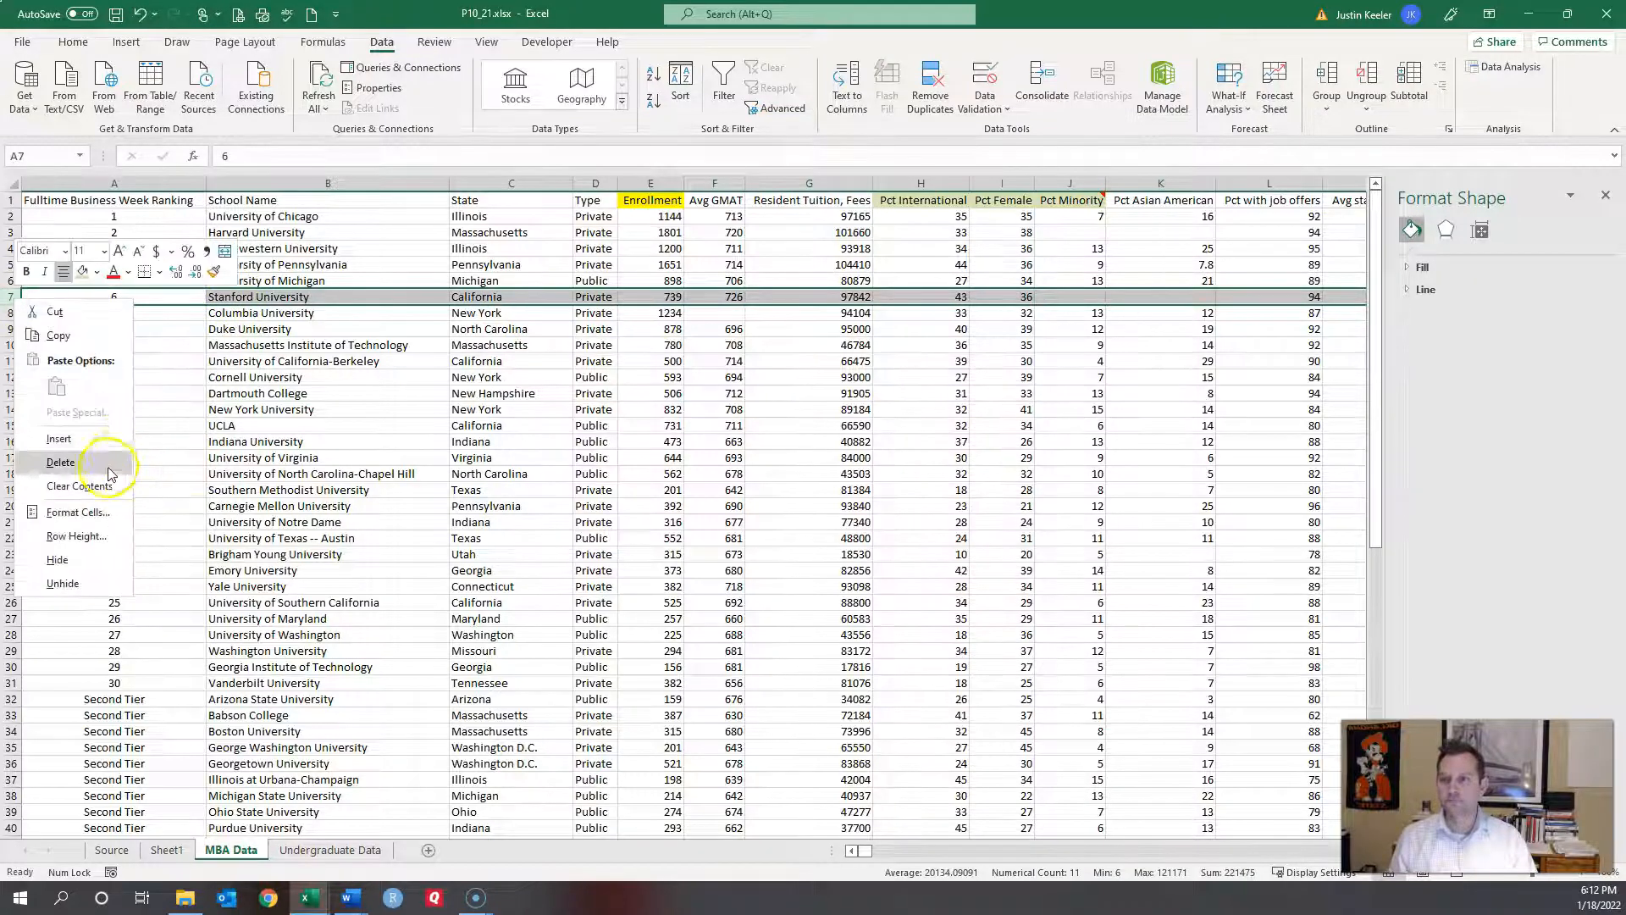
click(60, 462)
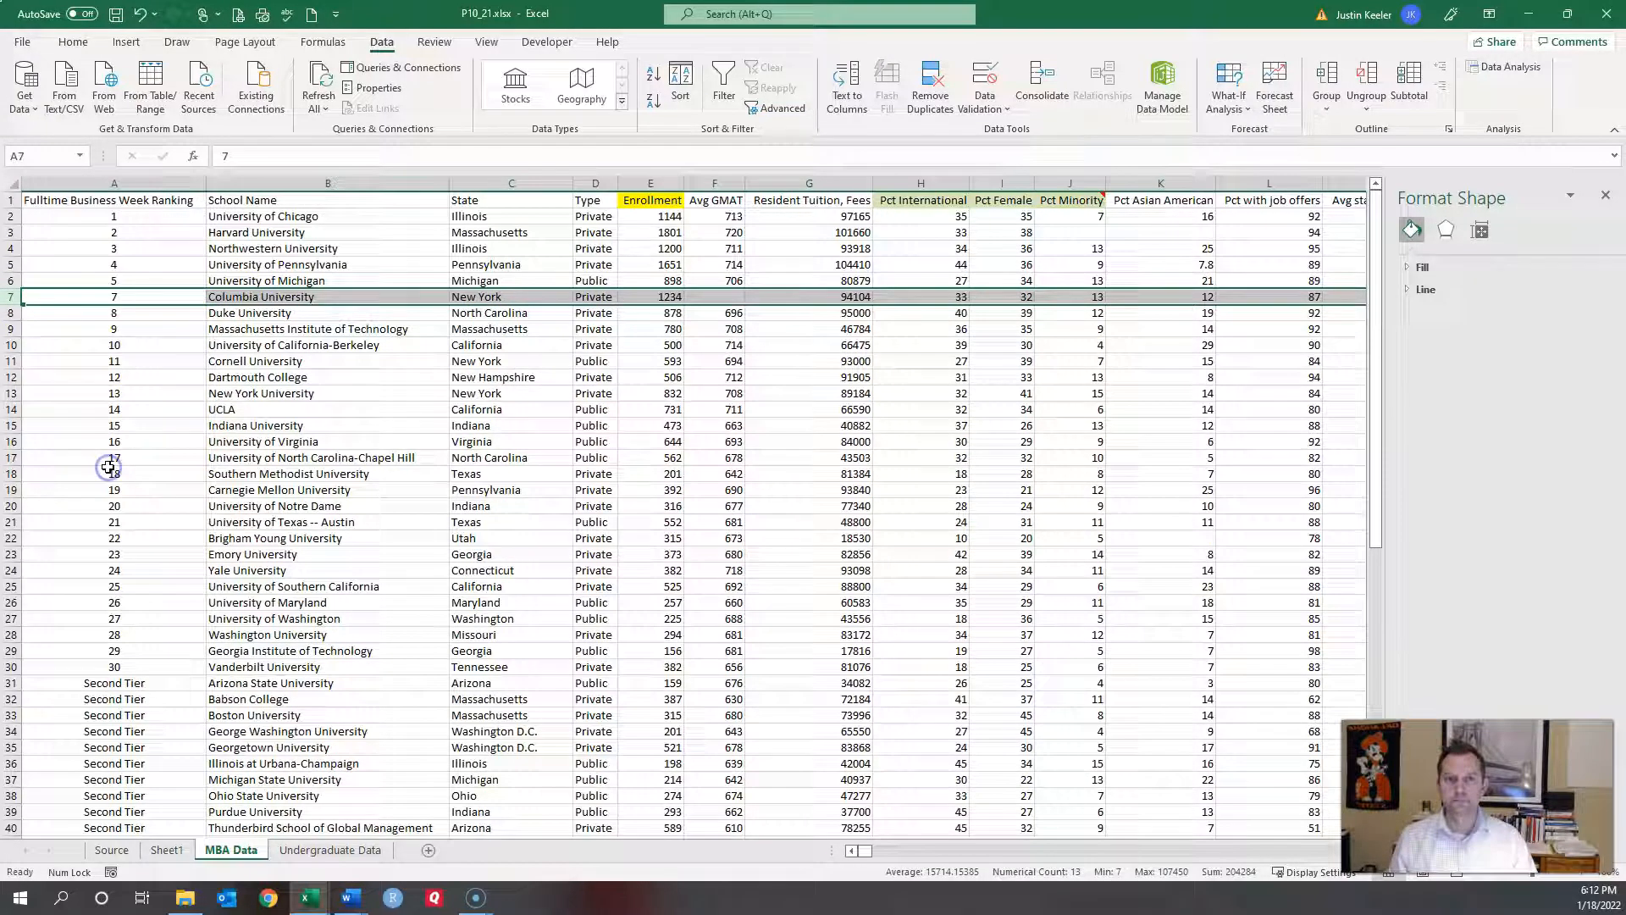
click(13, 232)
right_click(12, 232)
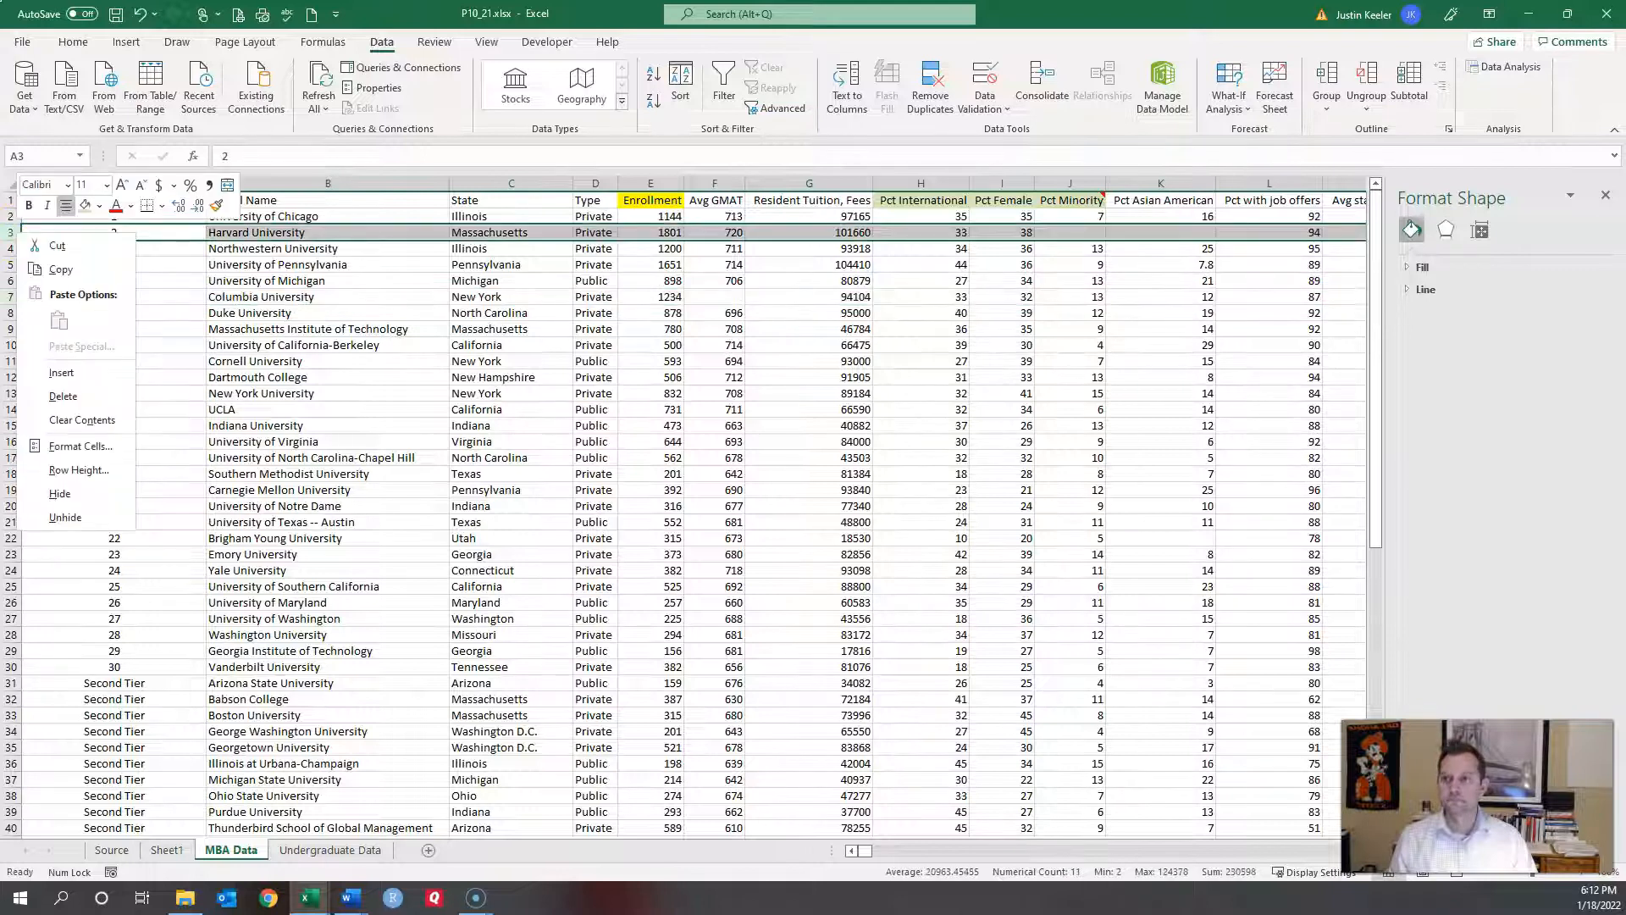
click(62, 397)
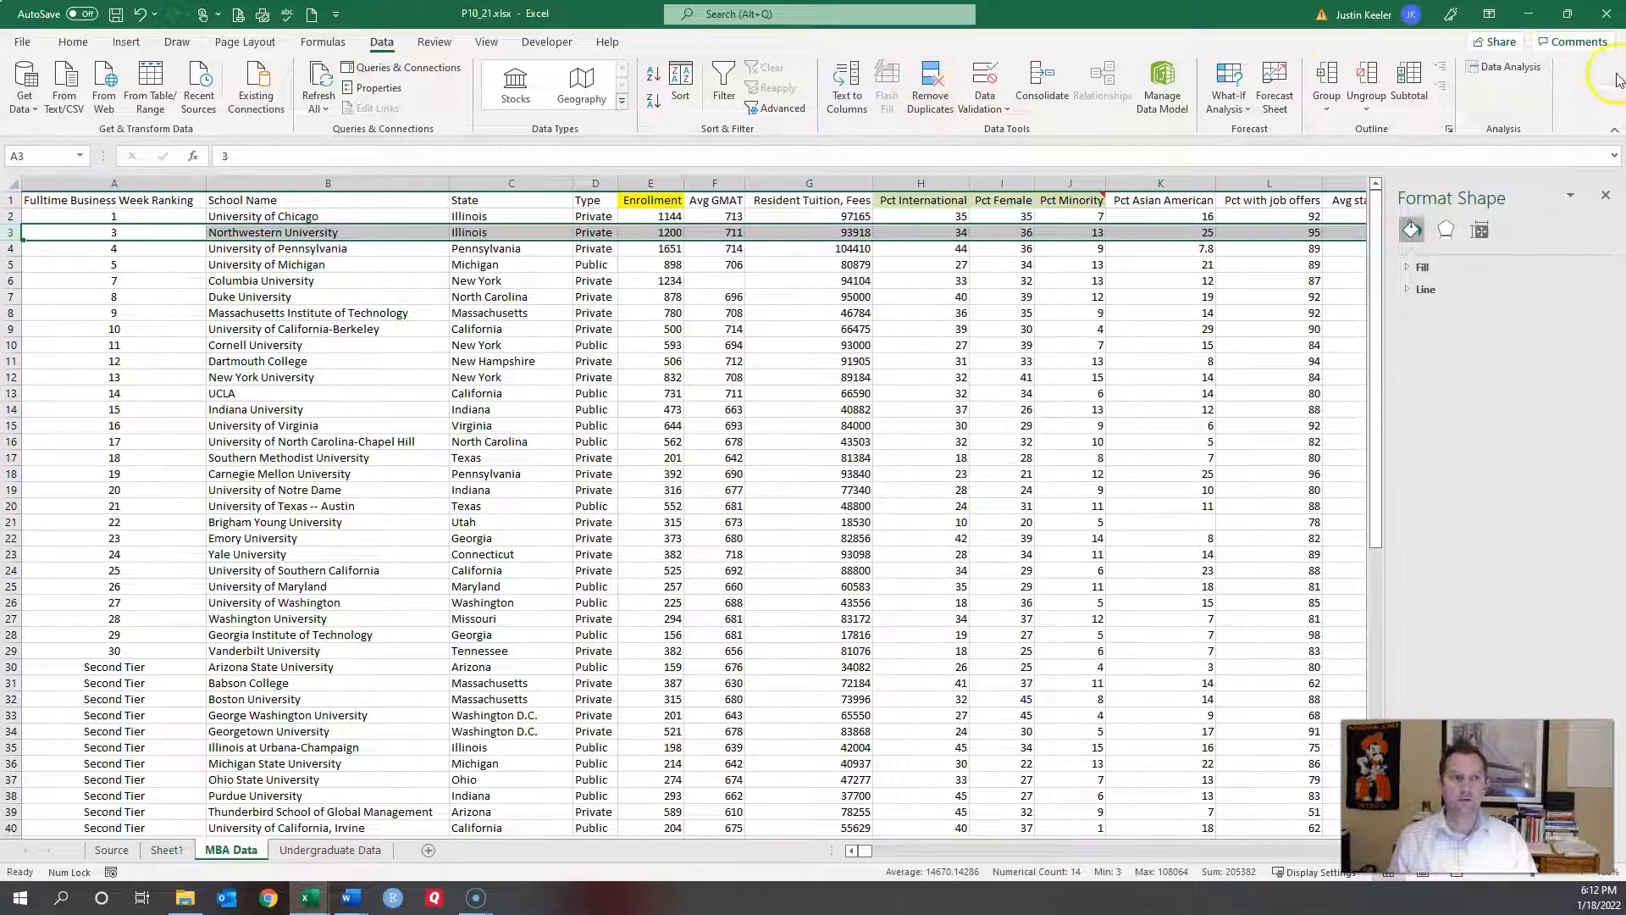
Step: Reopen Data Analysis > Regression and run it with the existing ranges
click(1504, 67)
click(534, 282)
click(572, 200)
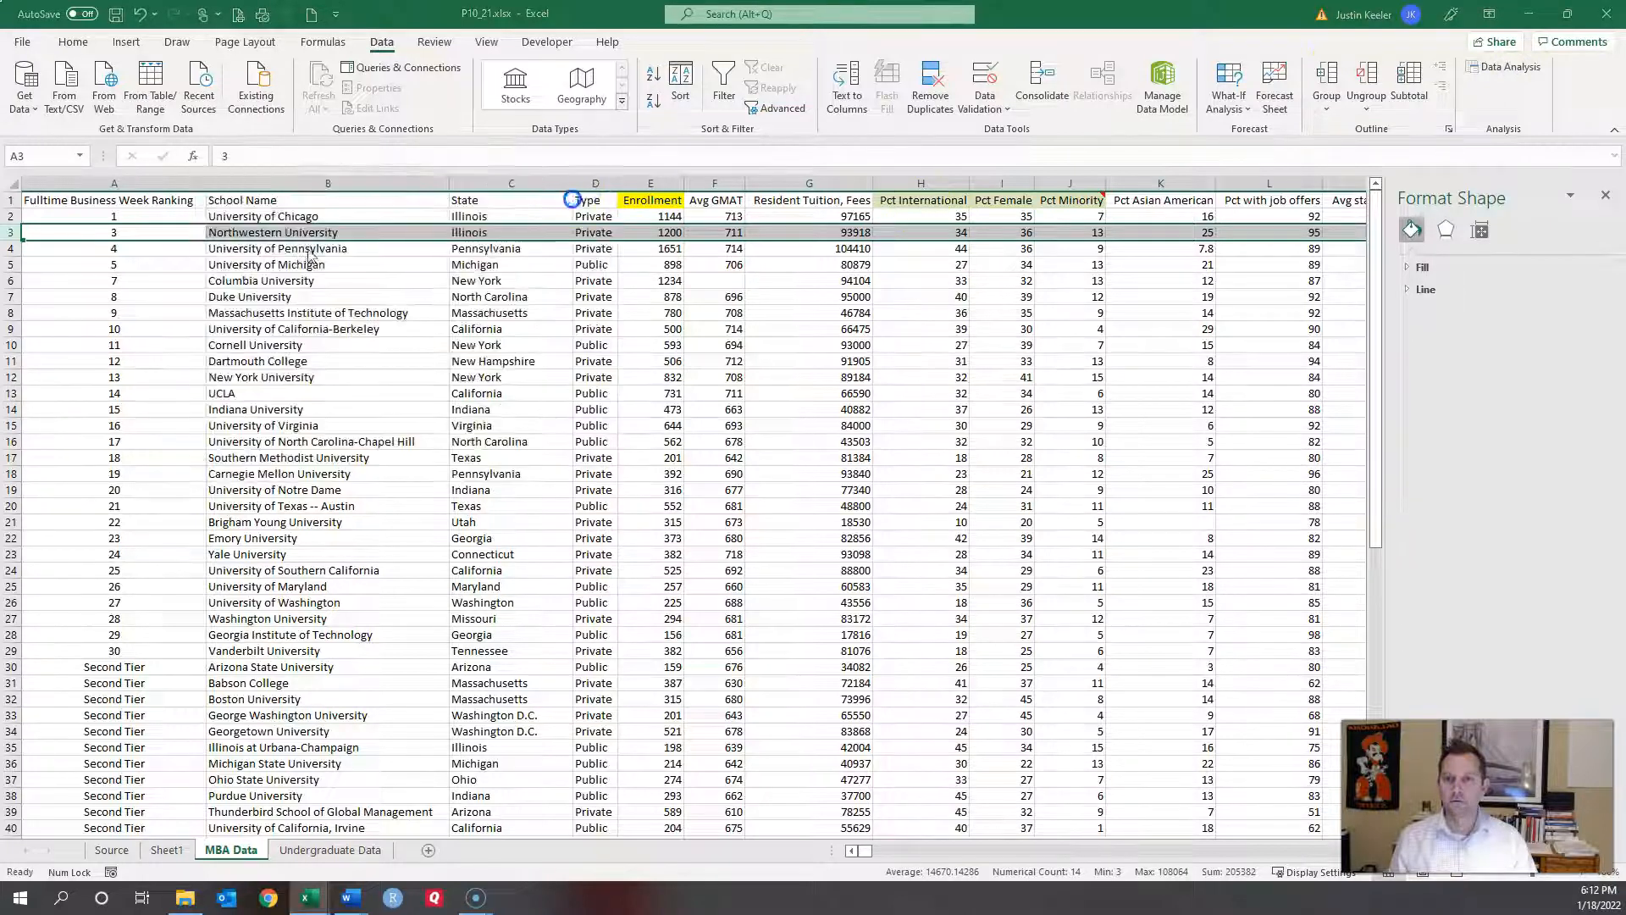
Step: Dismiss the error and reset Input Y Range to Enrollment, E1:E67
click(809, 496)
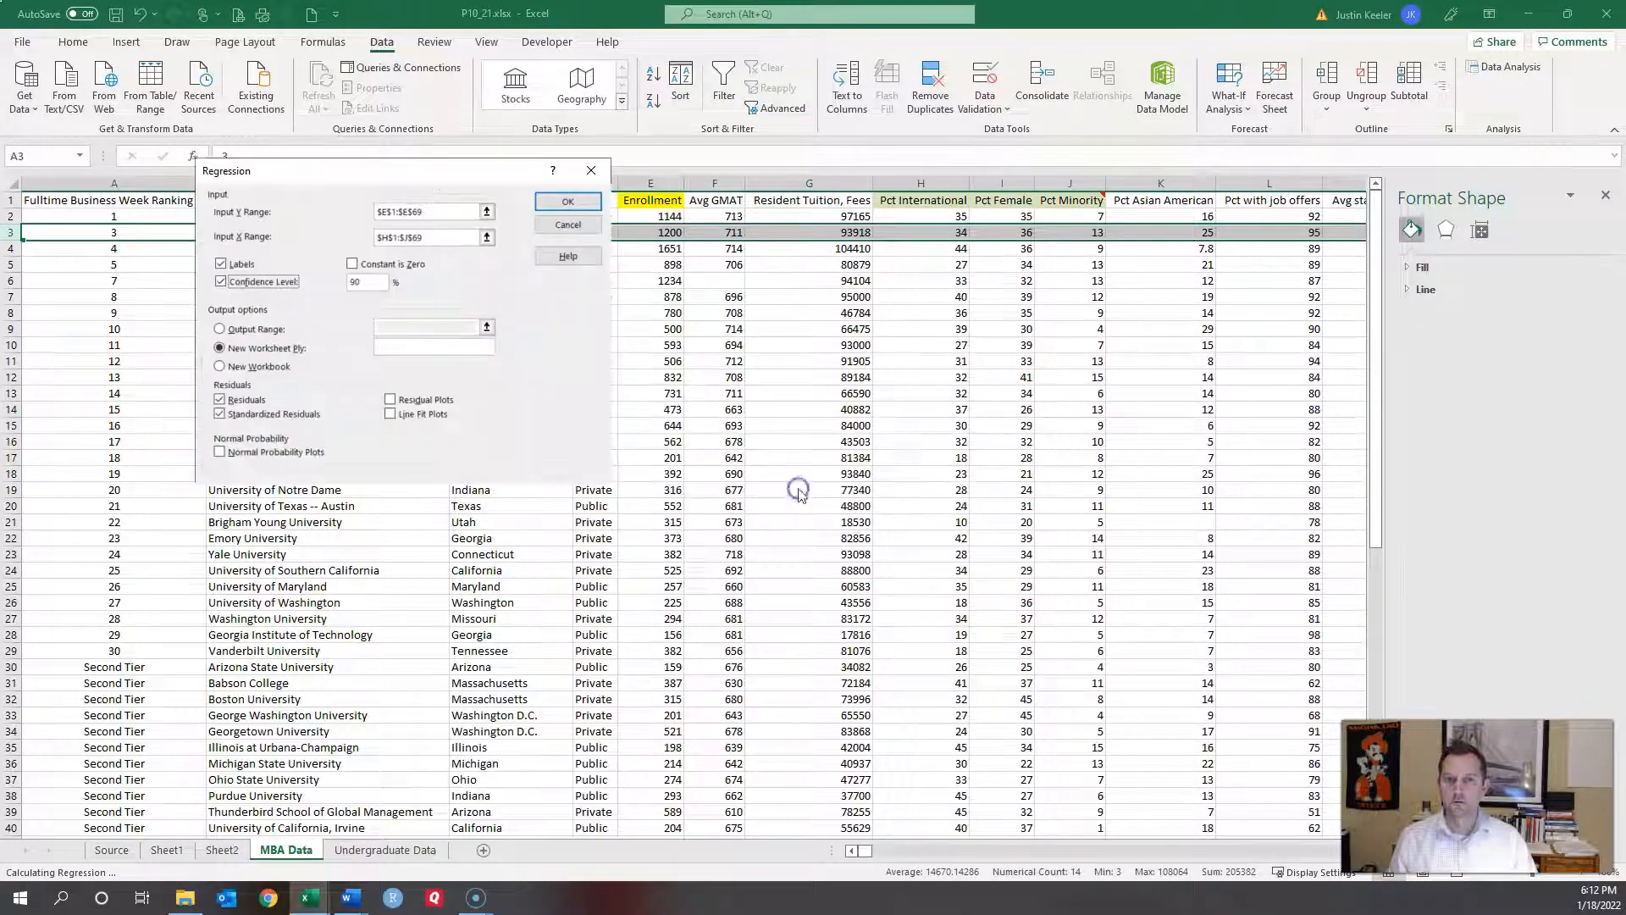
click(448, 213)
drag(448, 215, 272, 212)
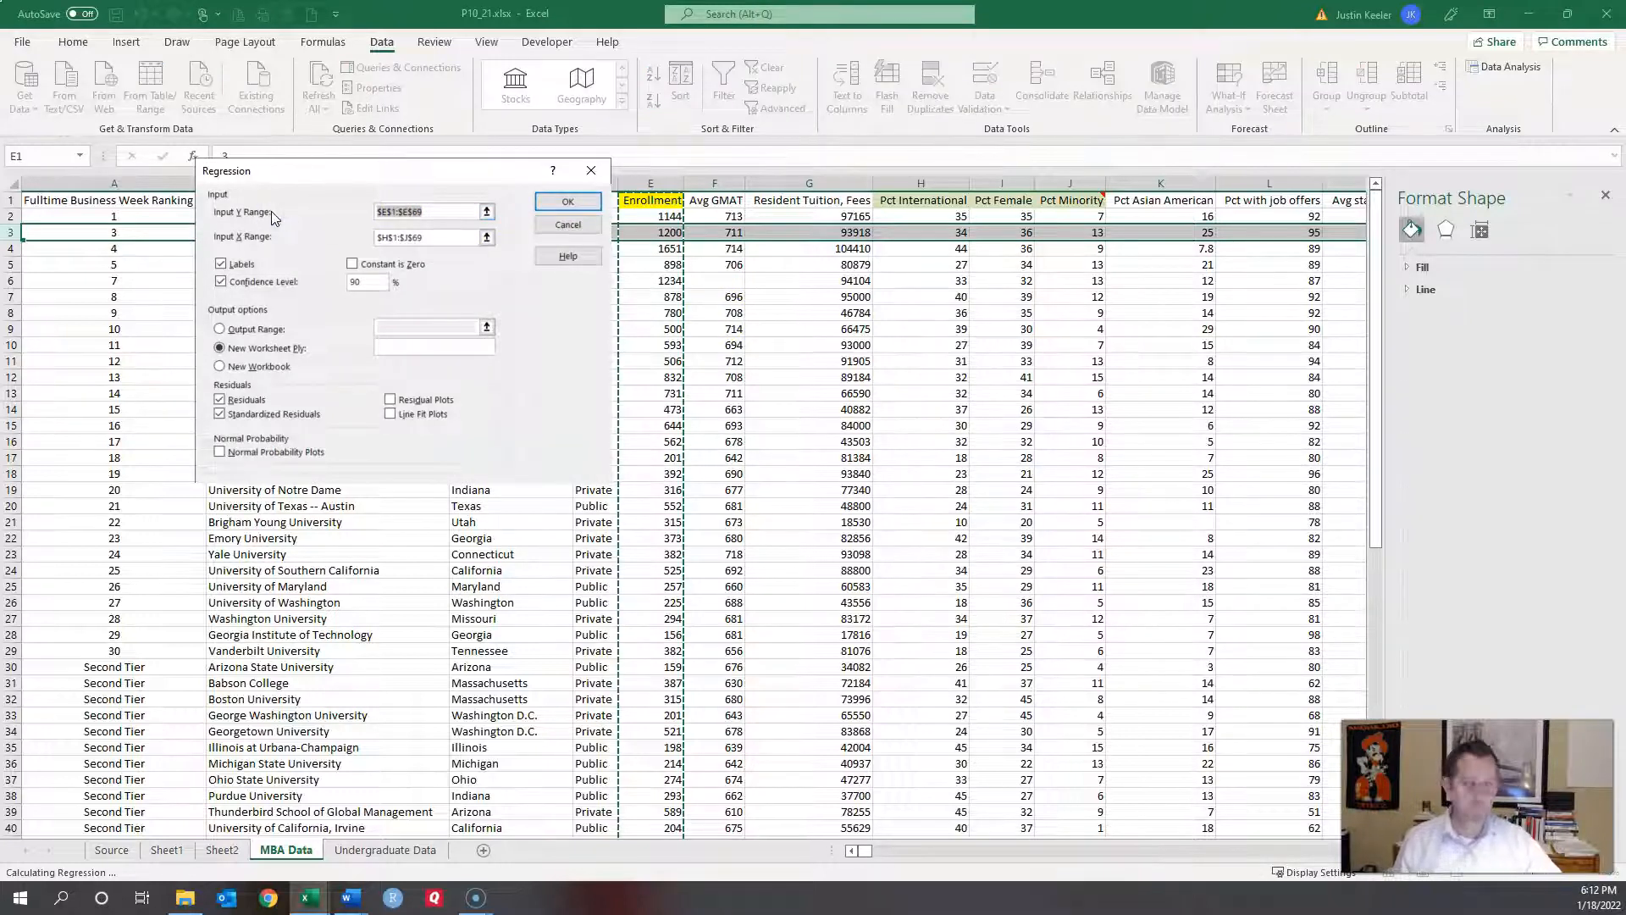
key(Delete)
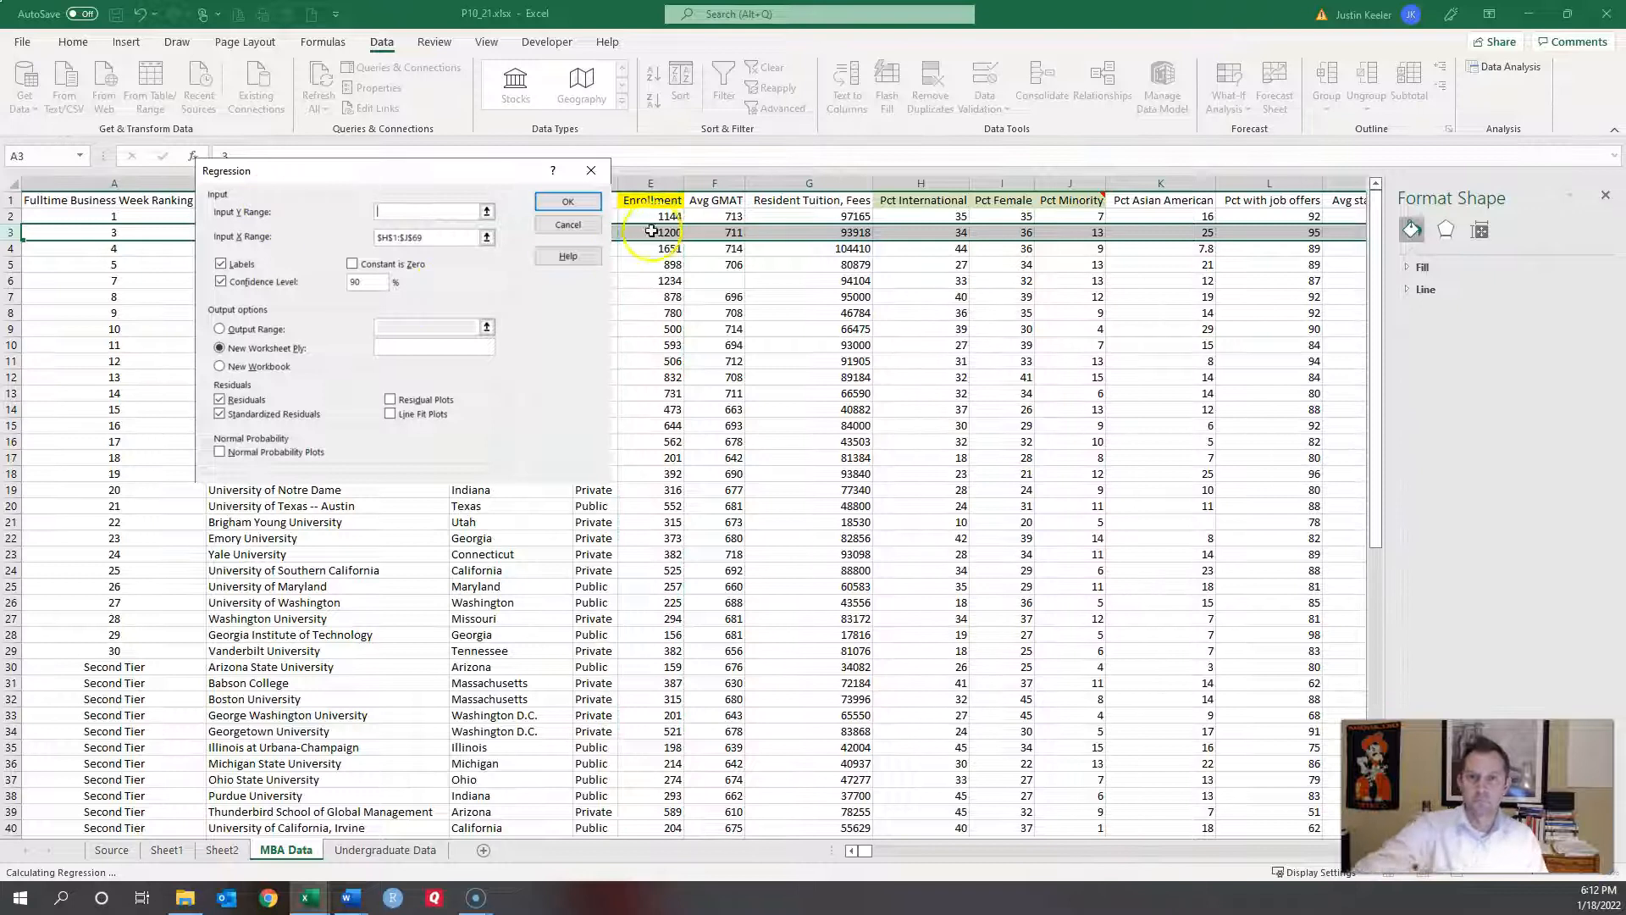
click(670, 278)
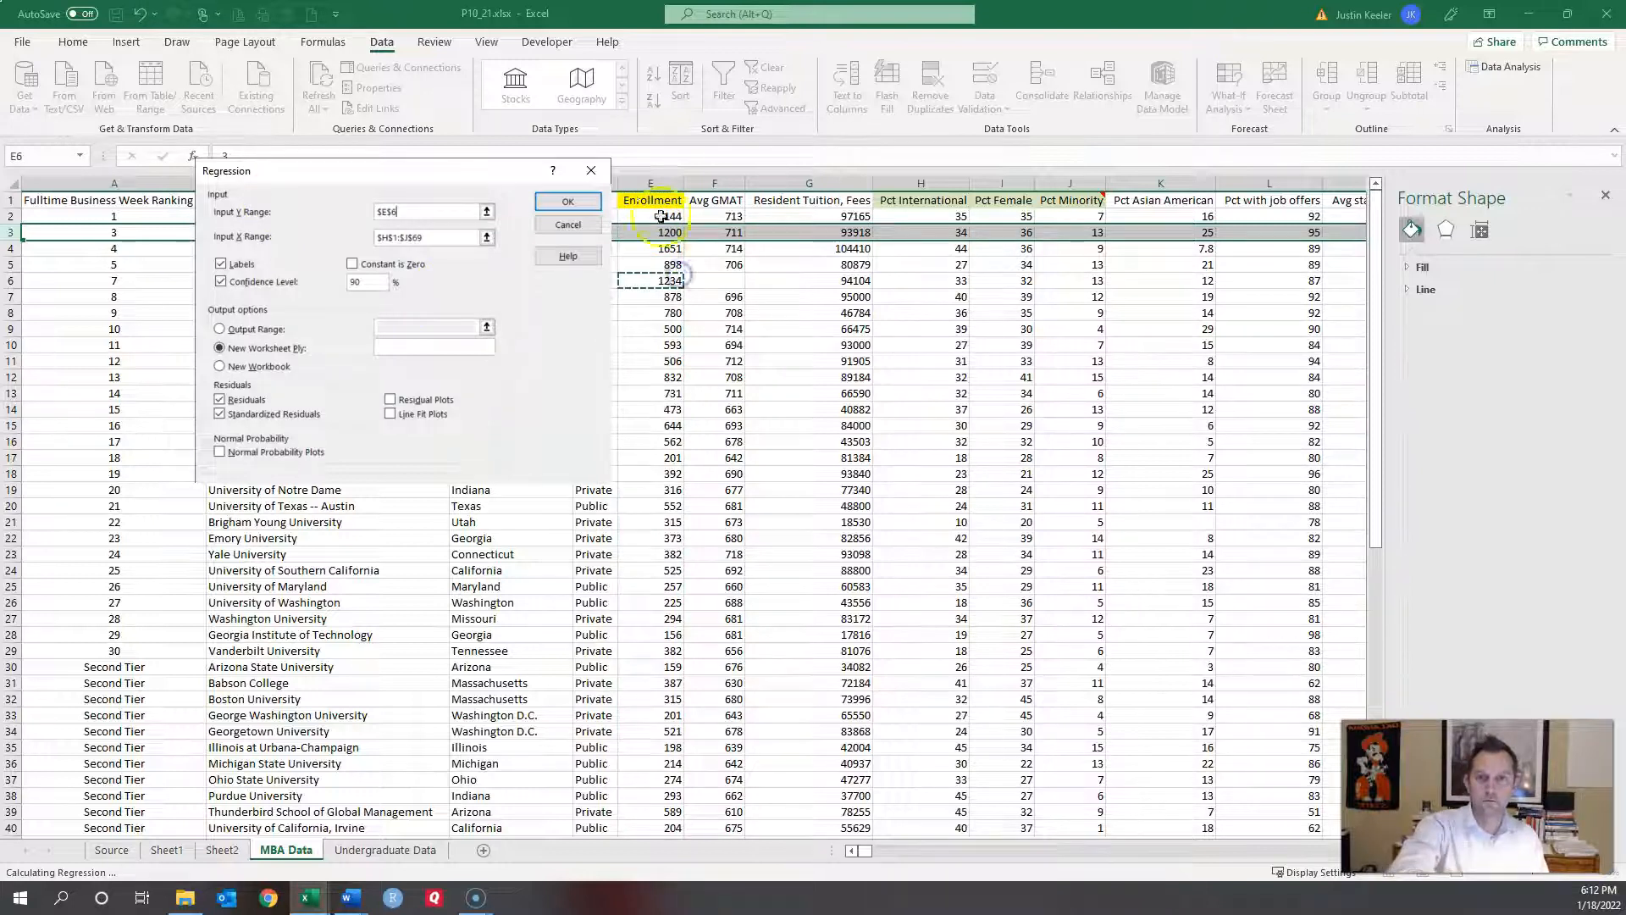
click(645, 201)
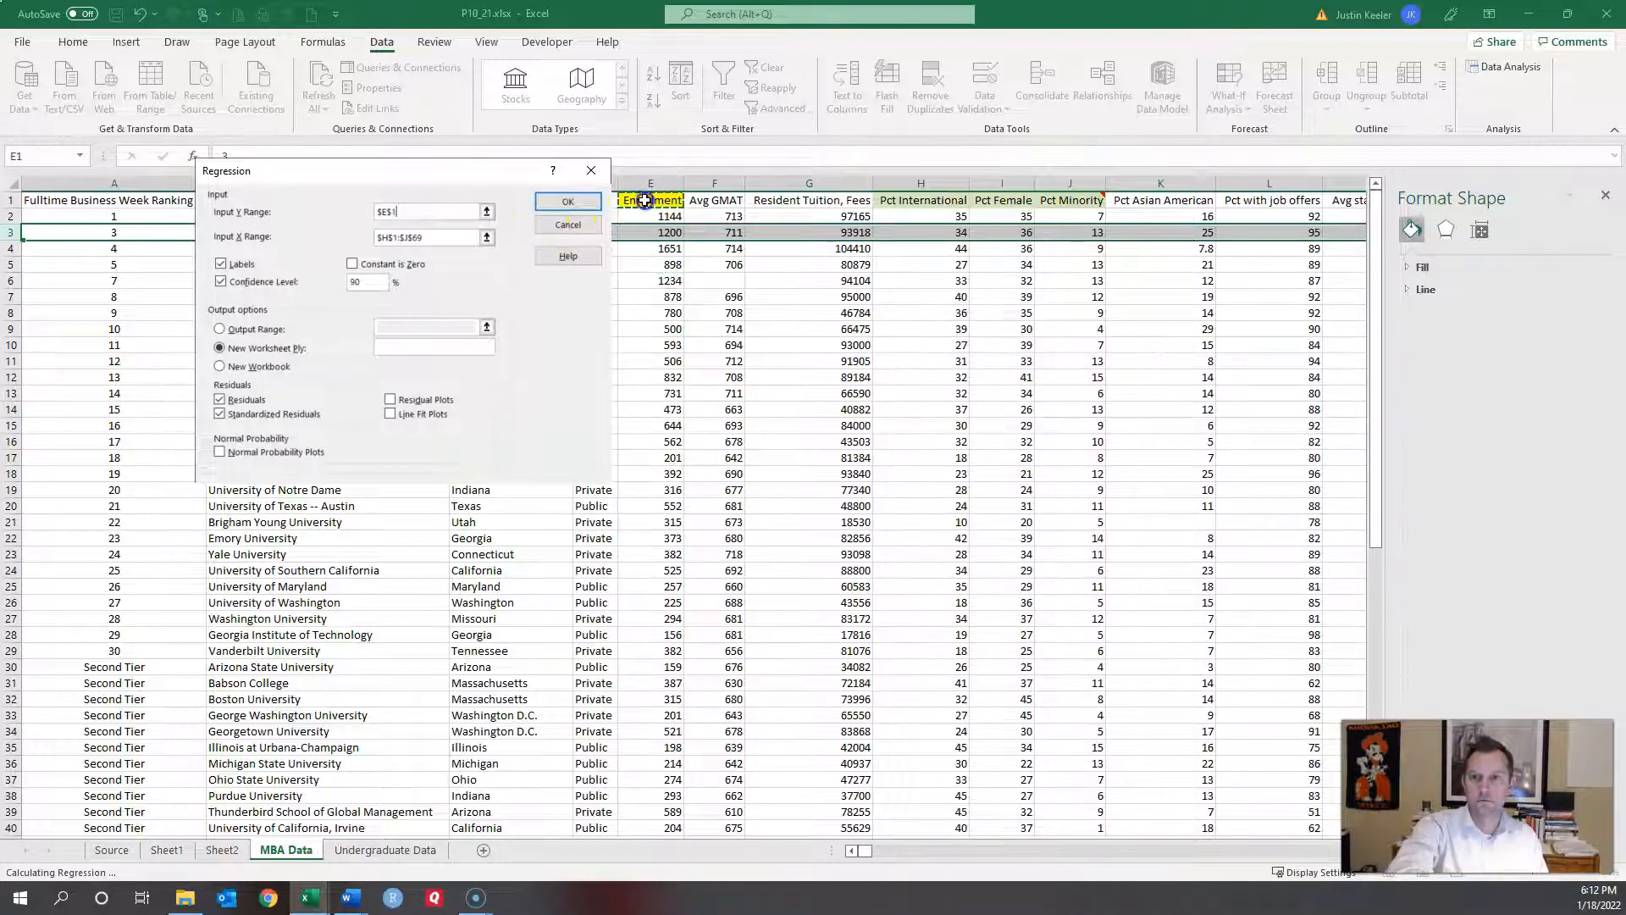
key(shift+Down)
key(shift+Down)
key(shift+Down)
key(shift+Down)
key(shift+Down)
key(shift+Down)
key(shift+Down)
key(shift+Down)
key(shift+Down)
key(shift+Down)
key(shift+Down)
key(shift+Down)
key(shift+Down)
key(shift+Down)
key(shift+Down)
key(shift+Down)
key(shift+Down)
key(shift+Down)
key(shift+Down)
key(shift+Down)
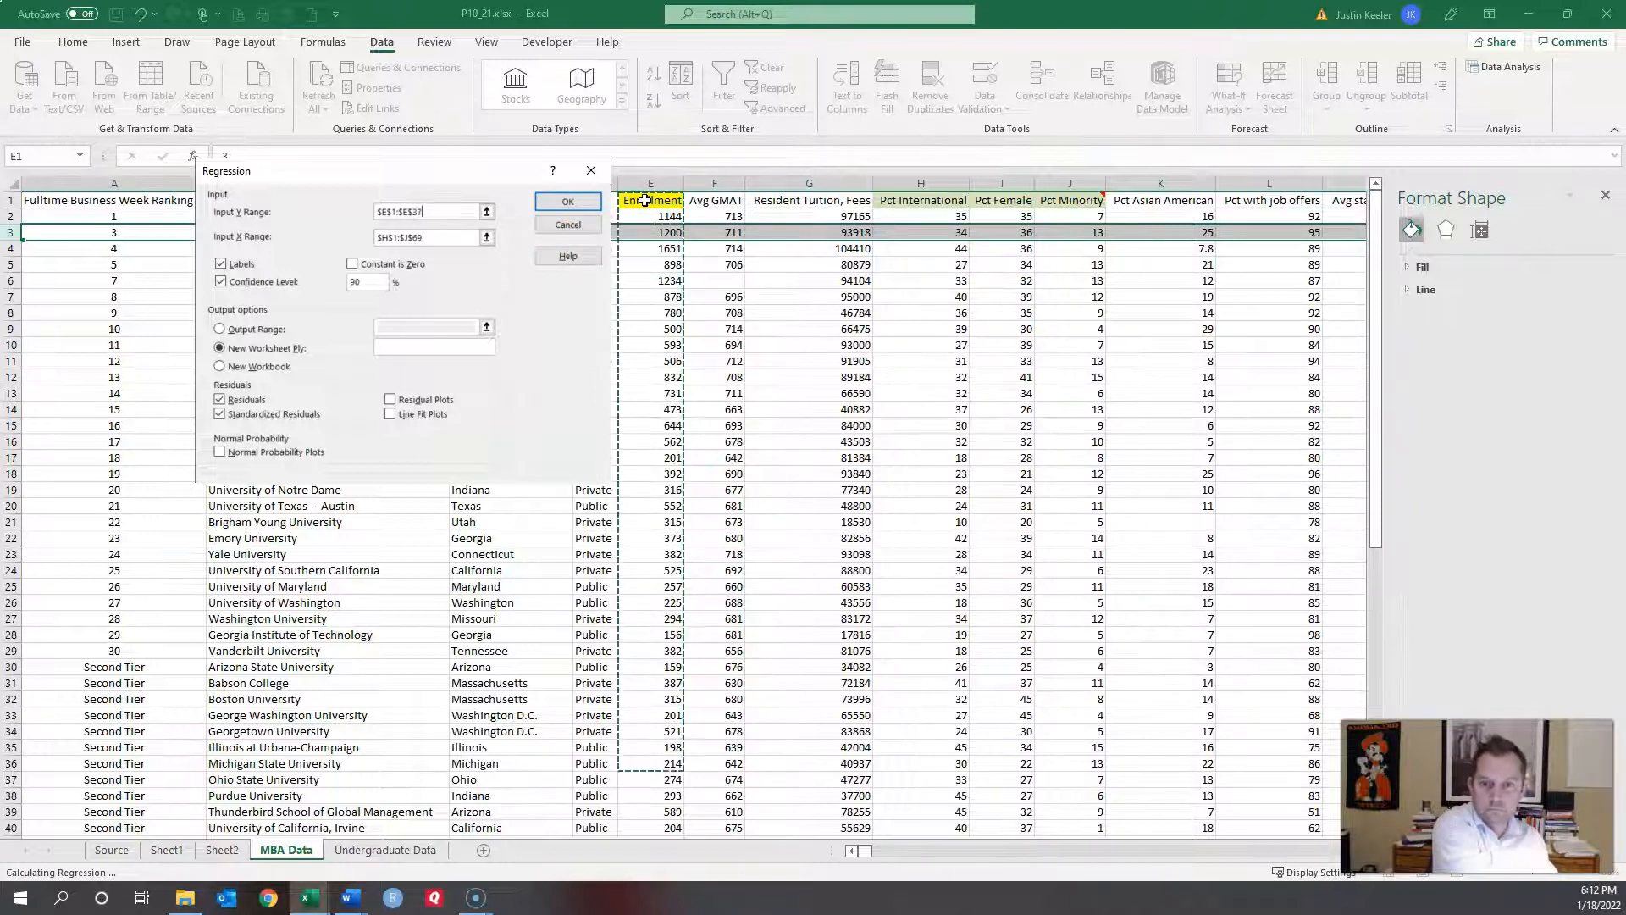
key(shift+Down)
key(shift+Down)
key(shift+Down)
key(shift+Down)
key(shift+Down)
key(shift+Down)
key(shift+Down)
key(shift+Down)
key(shift+Down)
key(shift+Down)
key(shift+Down)
key(shift+Down)
key(shift+Down)
key(shift+Down)
key(shift+Down)
key(shift+Down)
key(shift+Down)
key(shift+Down)
key(shift+Down)
key(shift+Down)
key(shift+Up)
key(shift+Up)
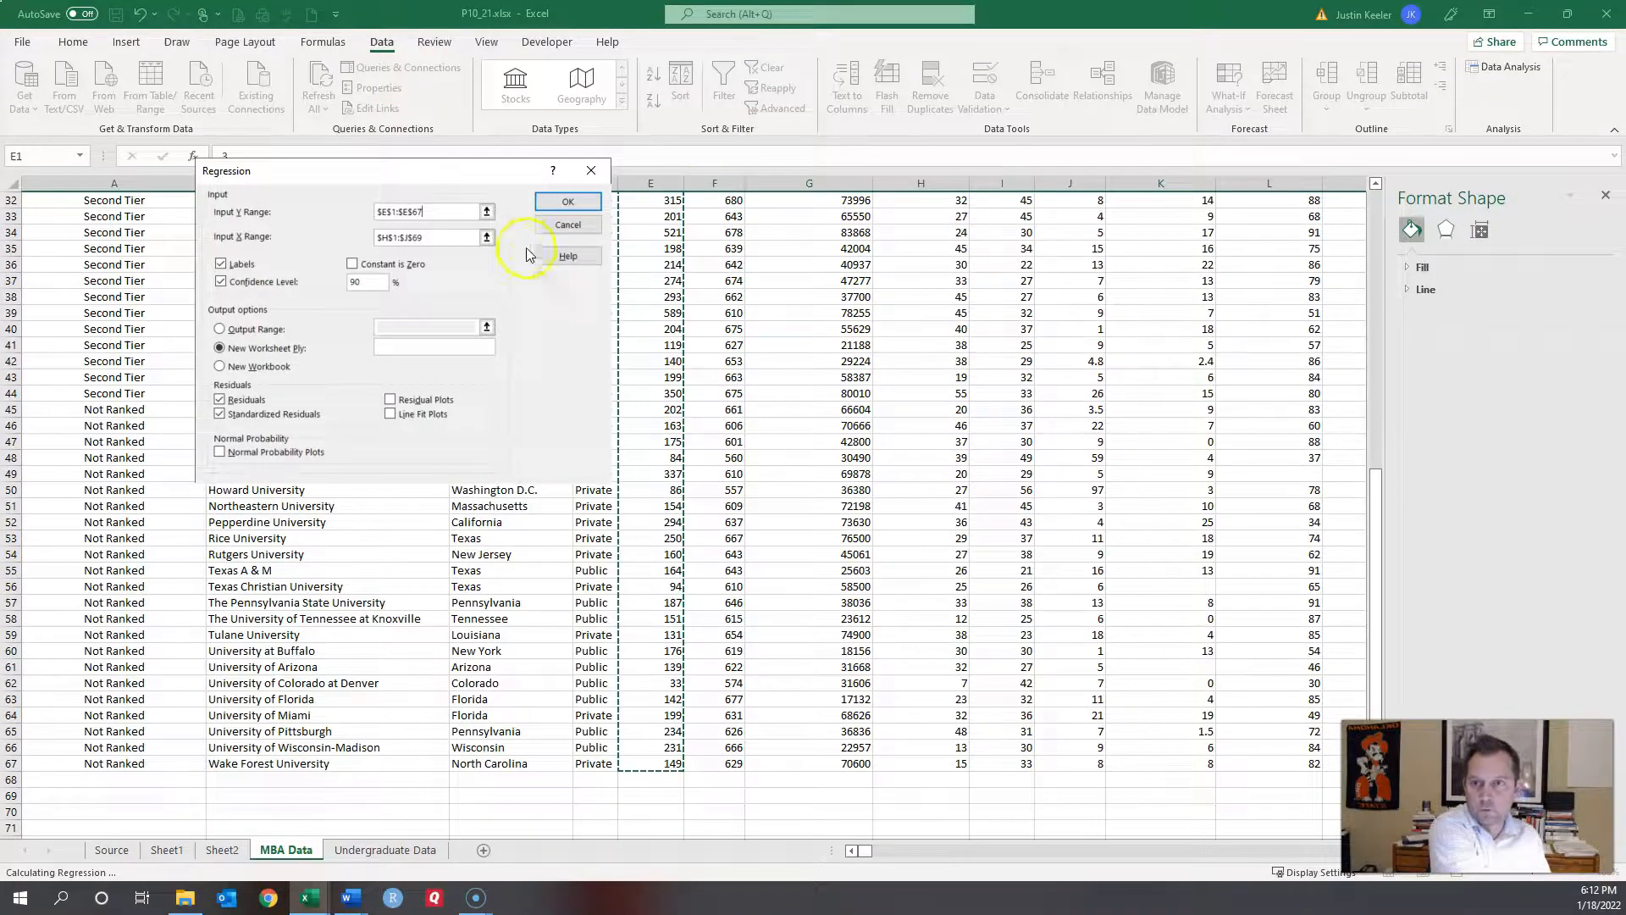
Step: Set Input X Range to $H$1:$J$67 and run with labels, 90% confidence, residuals, new sheet
click(456, 241)
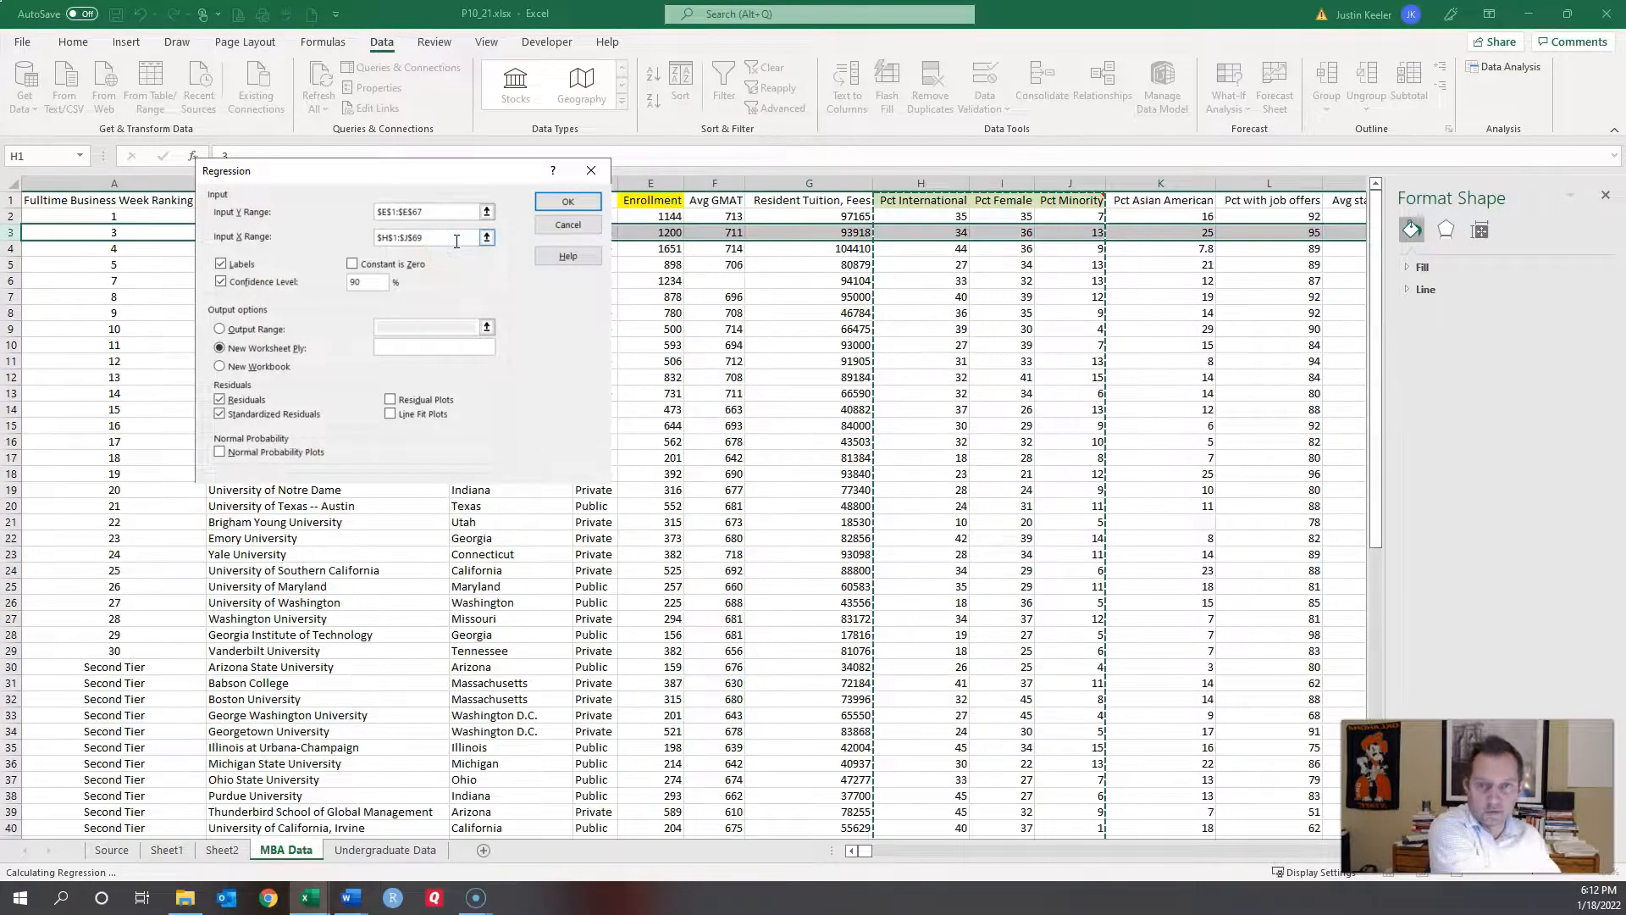
key(BackSpace)
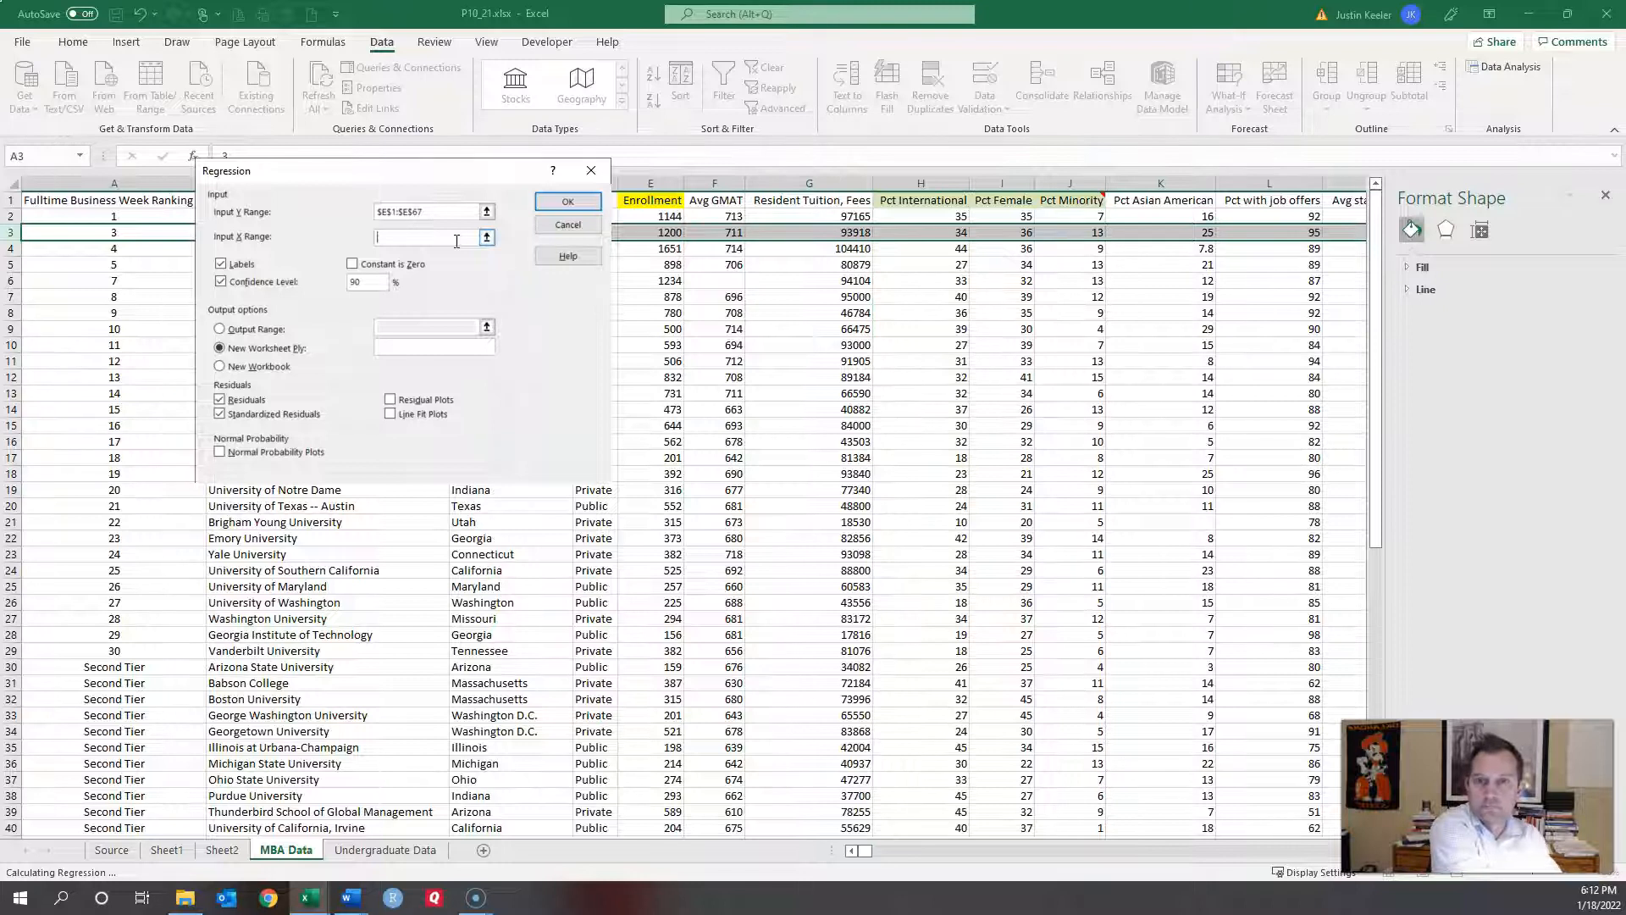
click(915, 198)
key(shift+Right)
key(shift+Right)
key(shift+Down)
key(shift+Down)
key(shift+Down)
key(shift+Down)
key(shift+Down)
key(shift+Down)
key(shift+Down)
key(shift+Down)
key(shift+Down)
key(shift+Down)
key(shift+Down)
key(shift+Down)
key(shift+Down)
key(shift+Down)
key(shift+Down)
key(shift+Down)
key(shift+Down)
key(shift+Down)
key(shift+Down)
key(shift+Down)
key(shift+Down)
key(shift+Down)
key(shift+Down)
key(shift+Down)
key(shift+Down)
key(shift+Down)
key(shift+Down)
key(shift+Down)
key(shift+Down)
key(shift+Down)
key(shift+Down)
key(shift+Down)
key(shift+Down)
key(shift+Down)
key(shift+Down)
key(shift+Down)
key(shift+Down)
key(shift+Down)
key(shift+Down)
key(shift+Down)
key(shift+Down)
key(shift+Down)
key(shift+Down)
key(shift+Down)
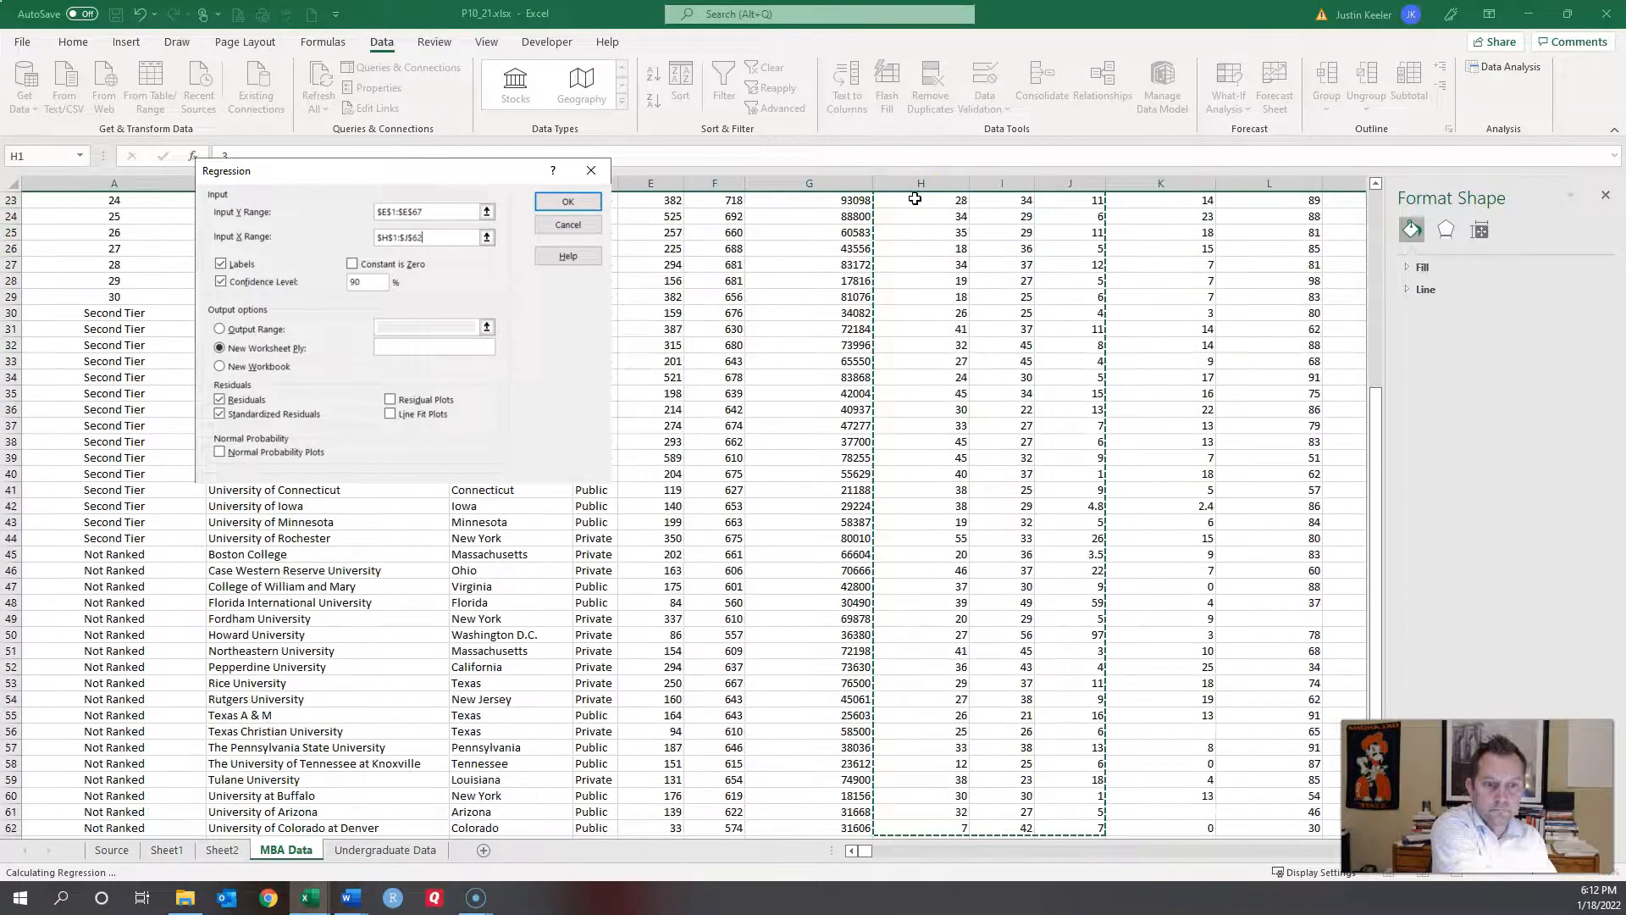
key(shift+Down)
key(shift+Down)
key(shift+Up)
key(shift+Up)
key(shift+Up)
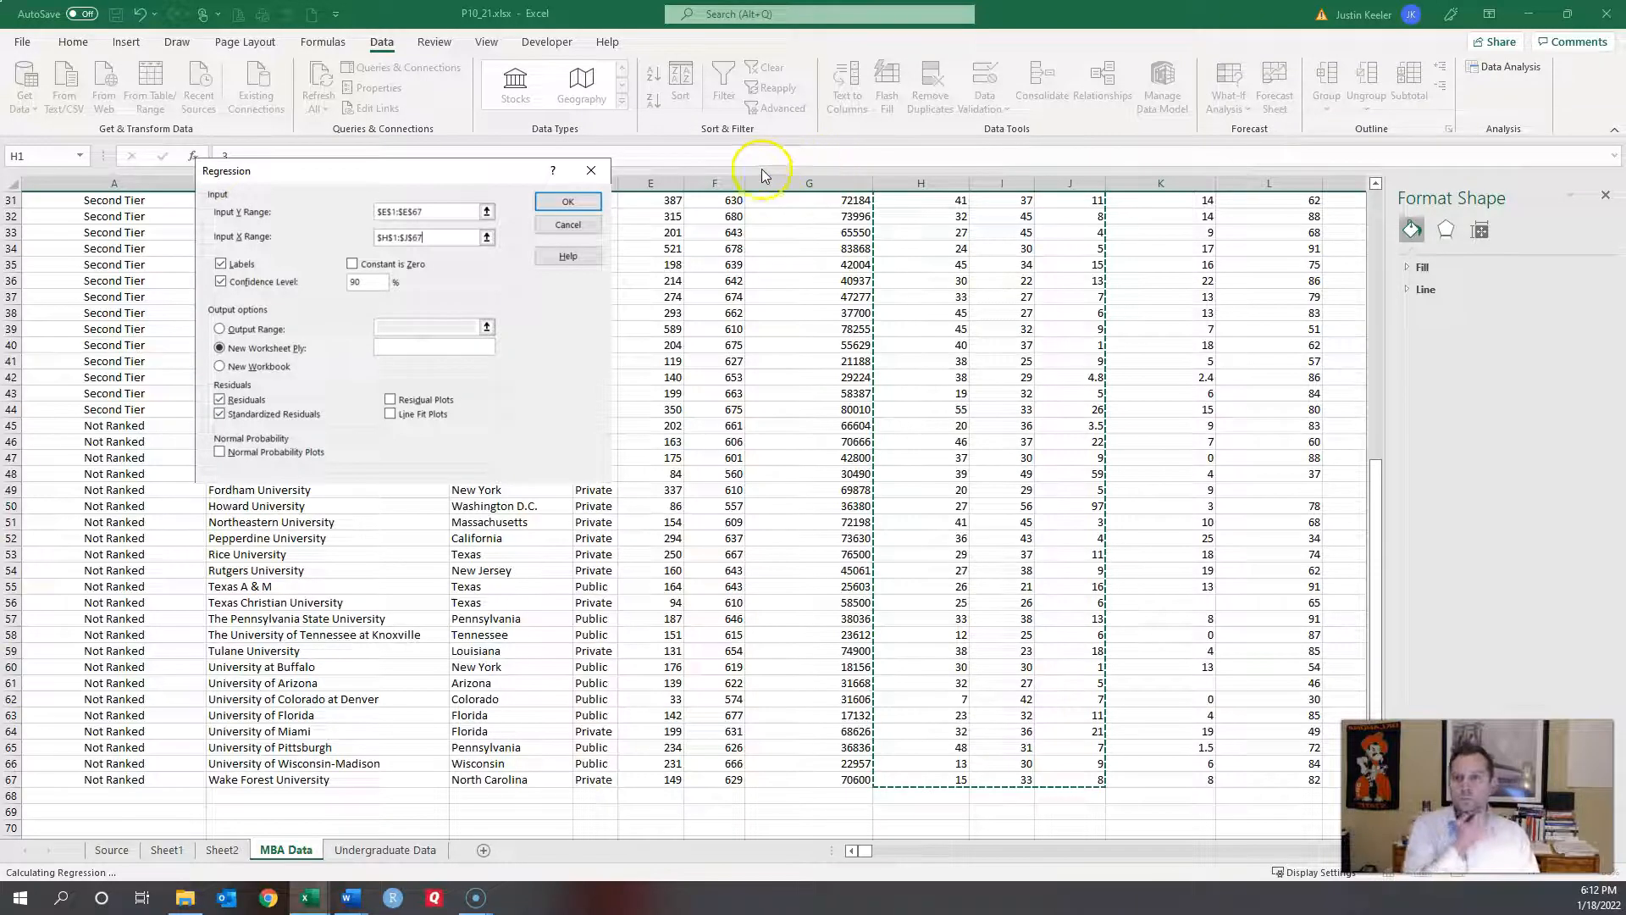
click(577, 201)
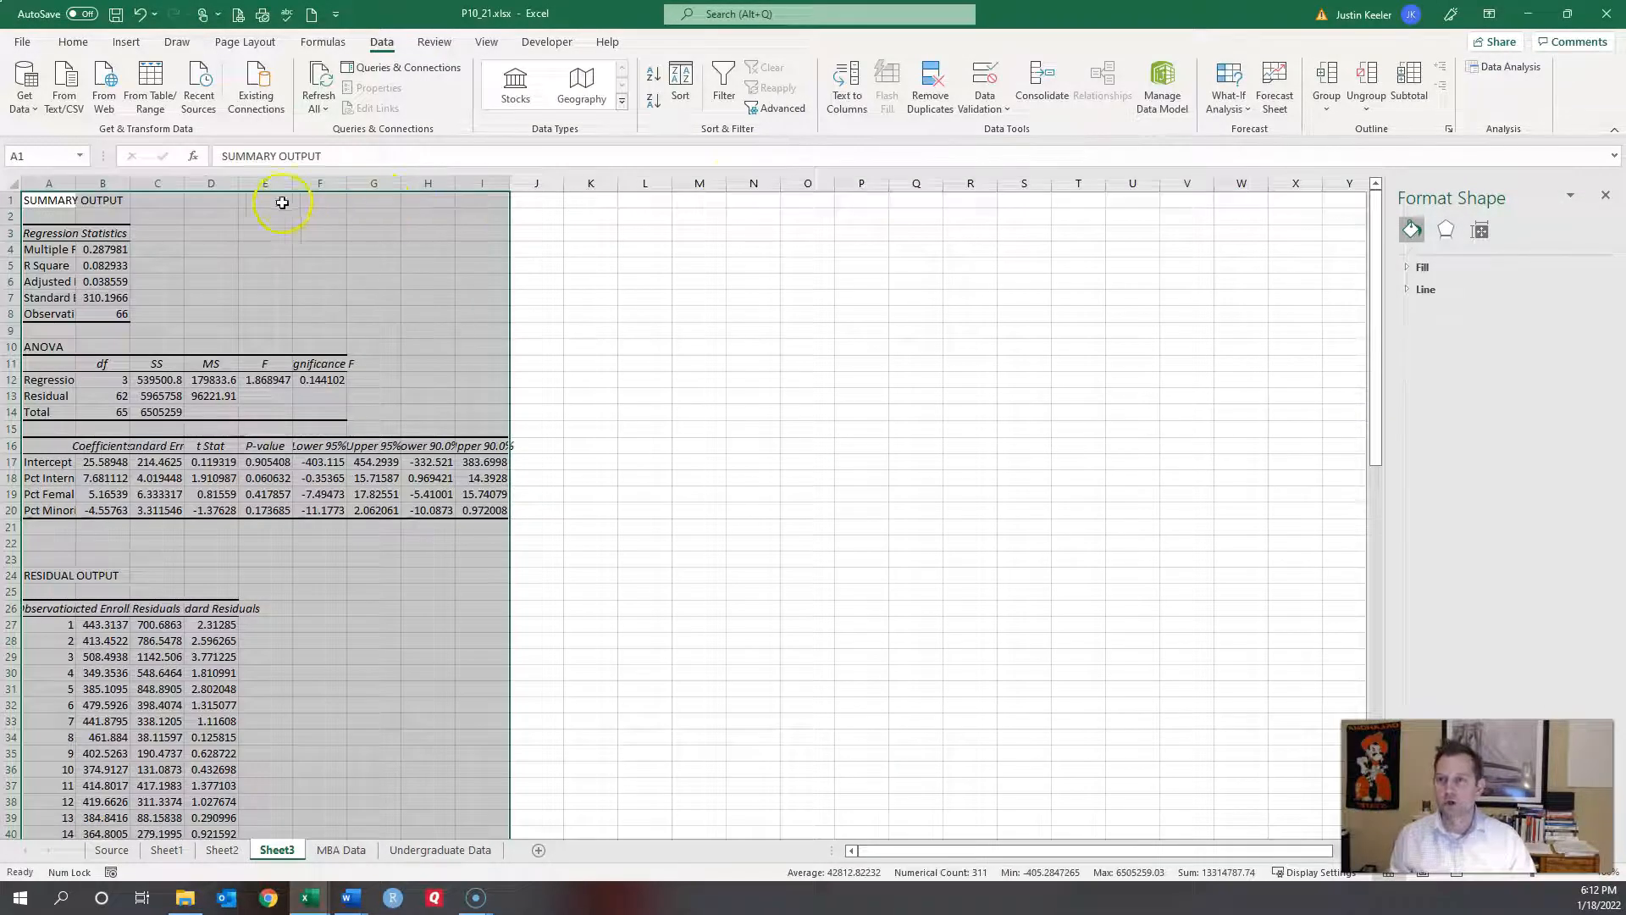
Step: AutoFit columns A–I of the regression output so every label and value shows in full
right_click(318, 184)
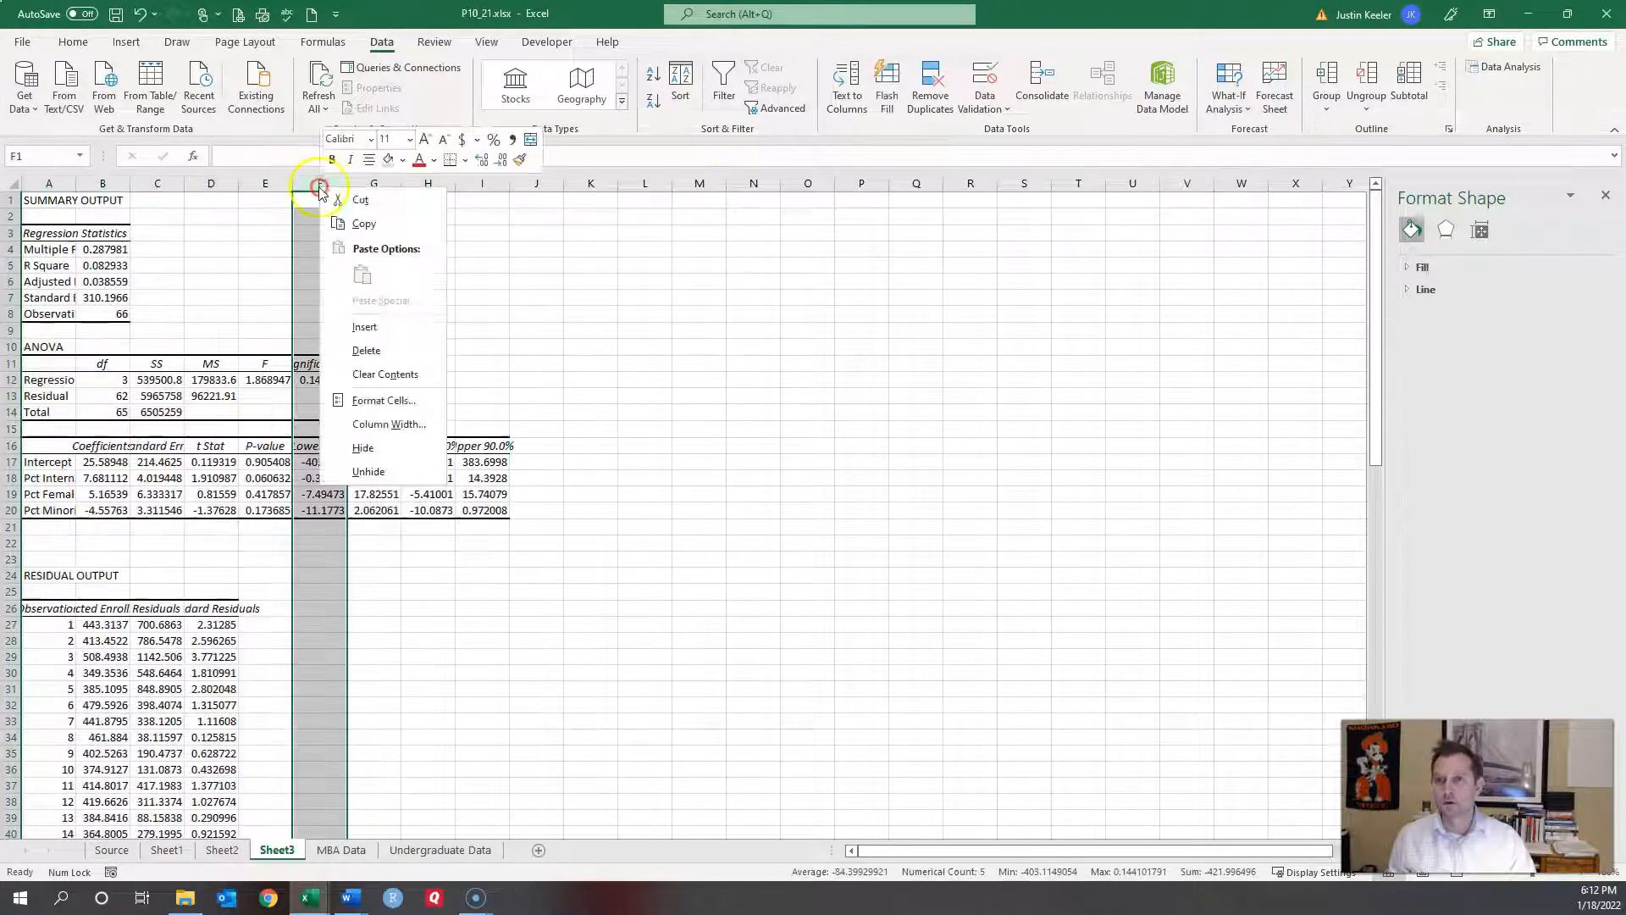
click(49, 180)
drag(48, 180, 504, 185)
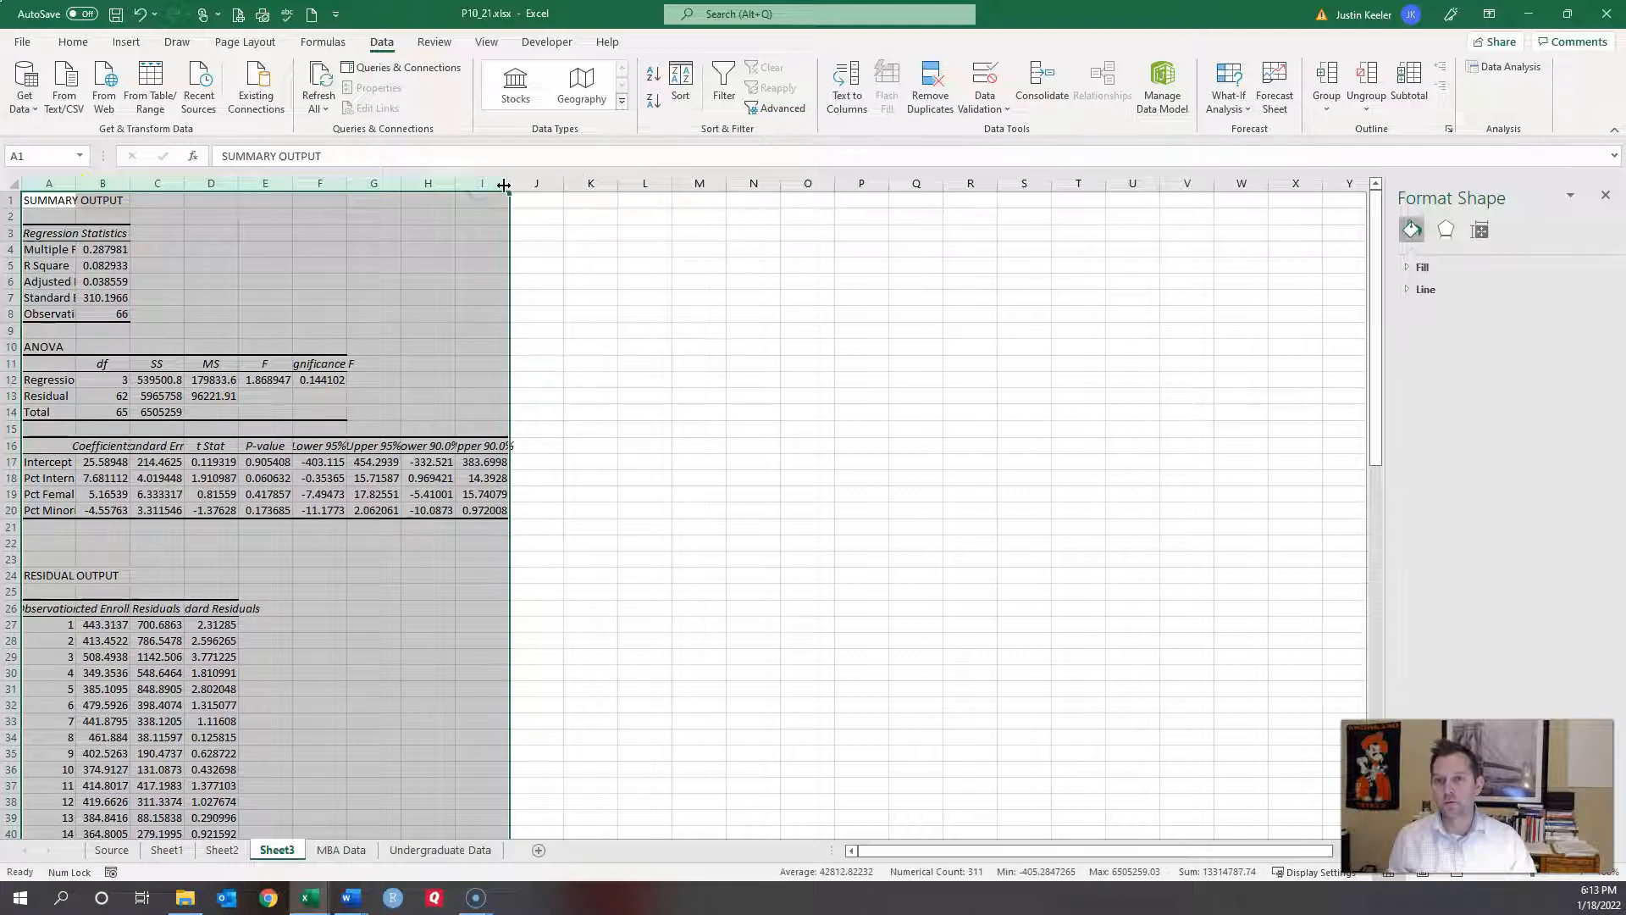
double_click(504, 184)
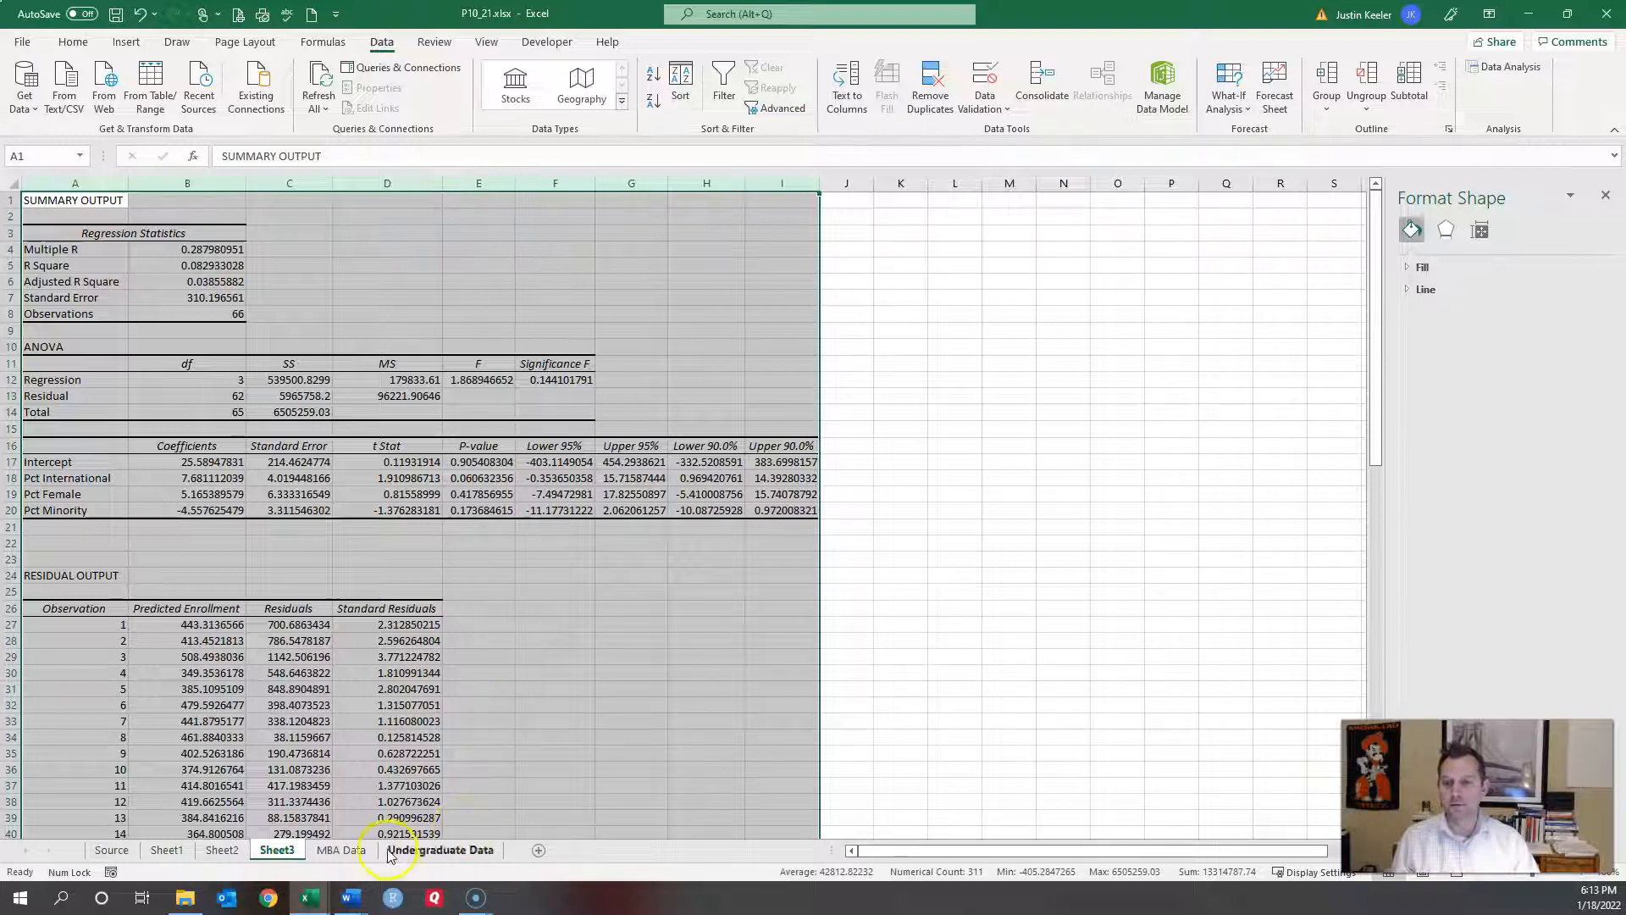
Step: Browse the MBA Data, Undergraduate Data, Sheet2, Sheet1 and Source sheets, then return to Sheet3's regression output
click(341, 855)
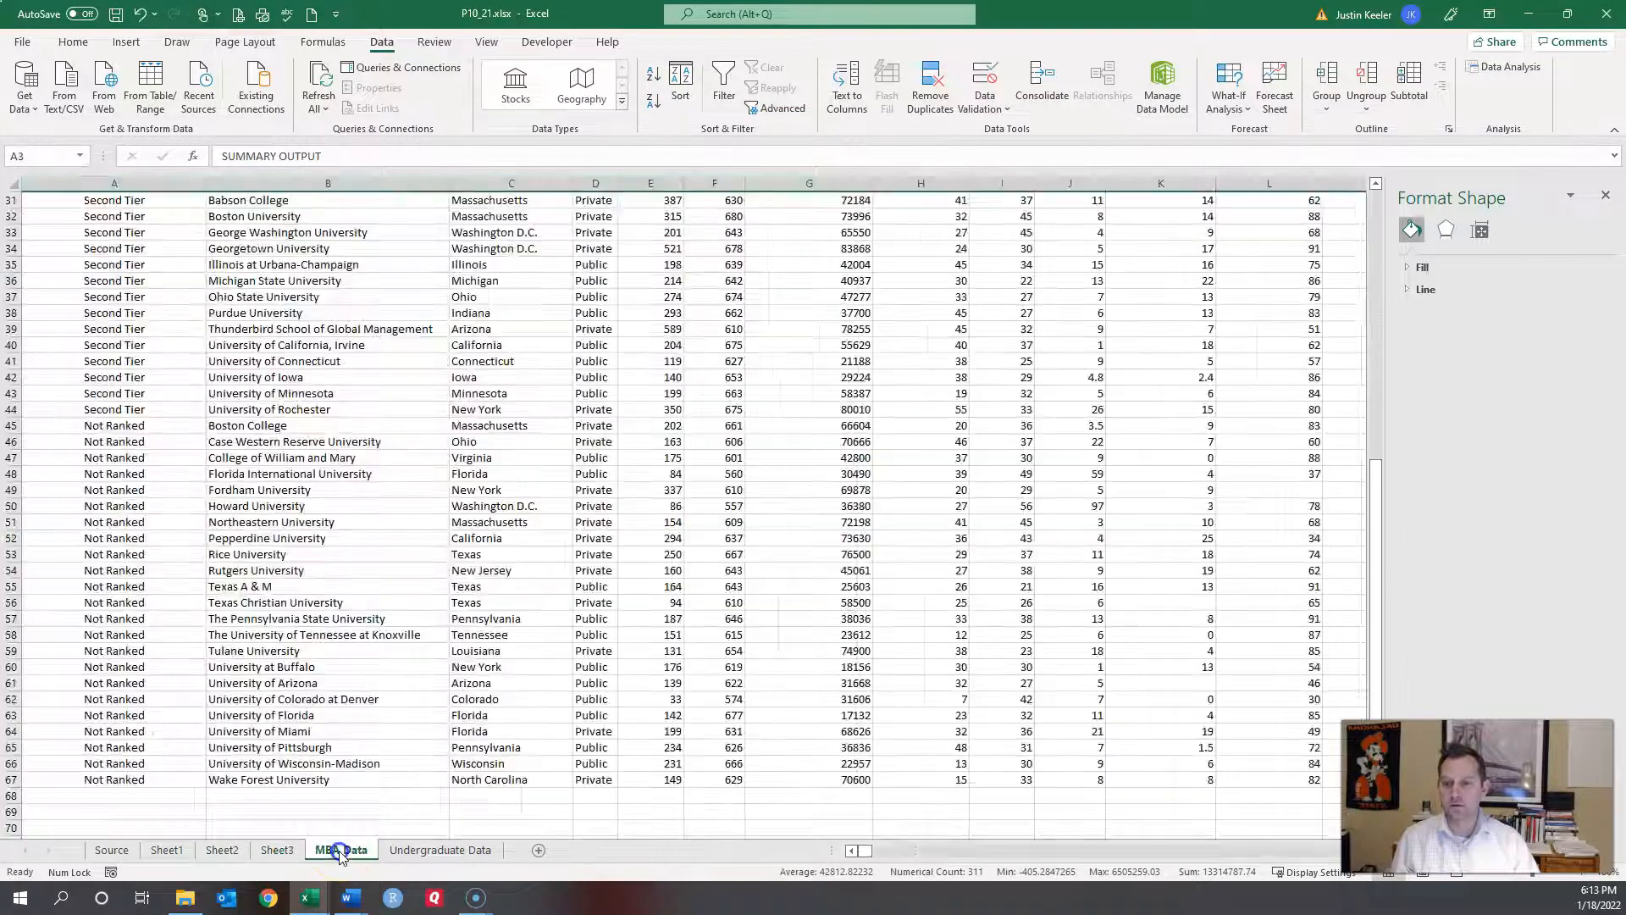
click(434, 857)
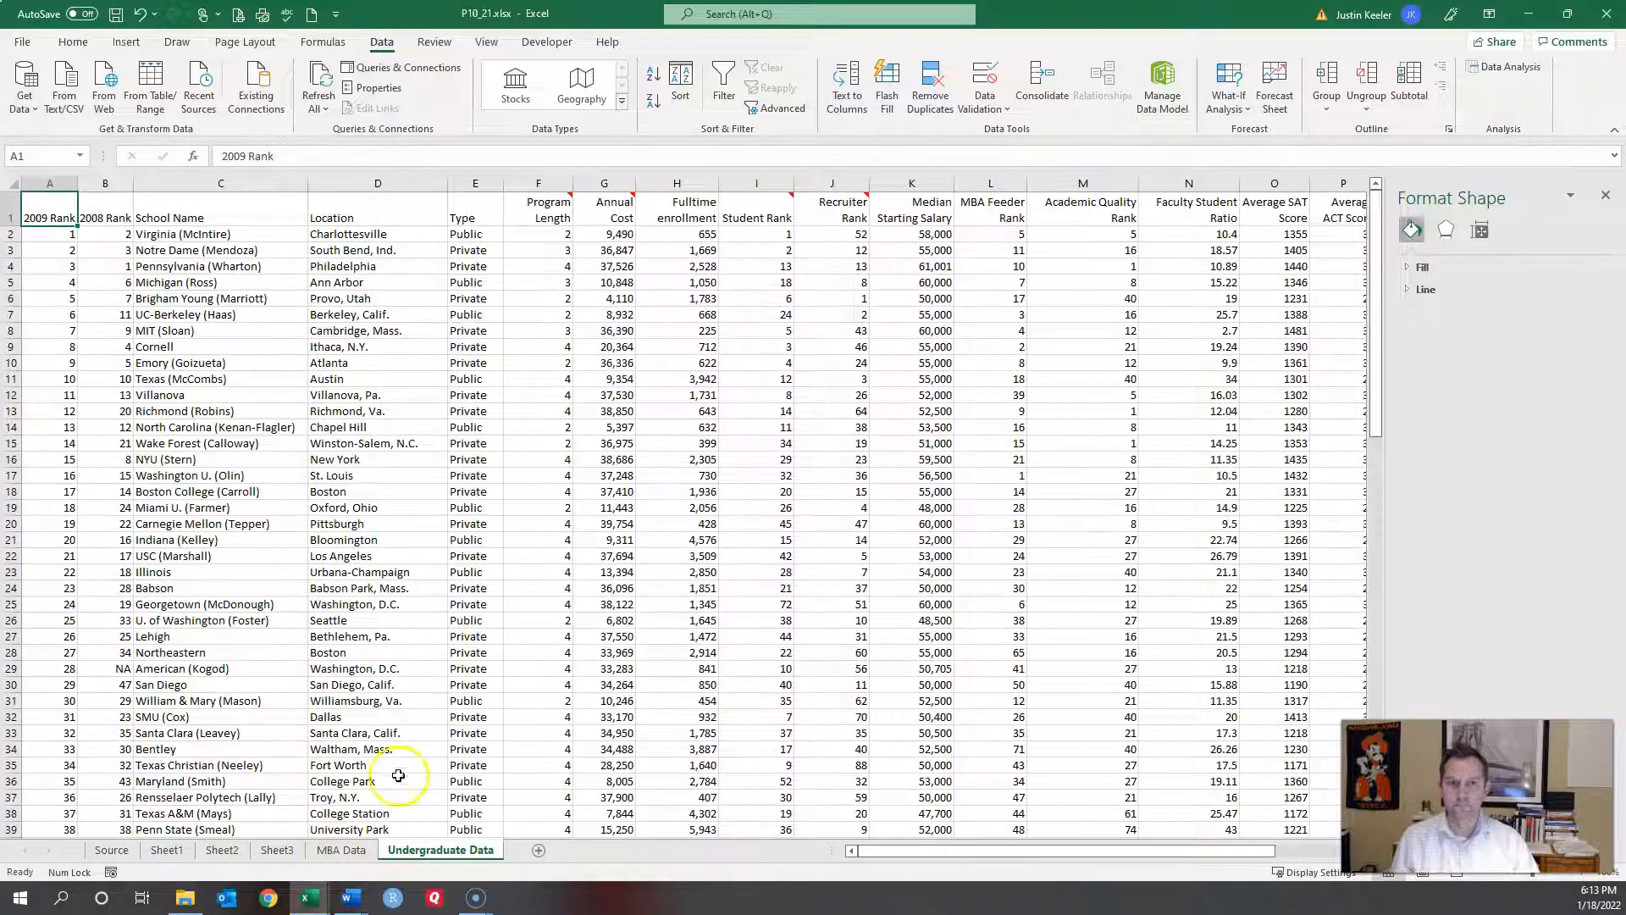
click(216, 854)
click(167, 851)
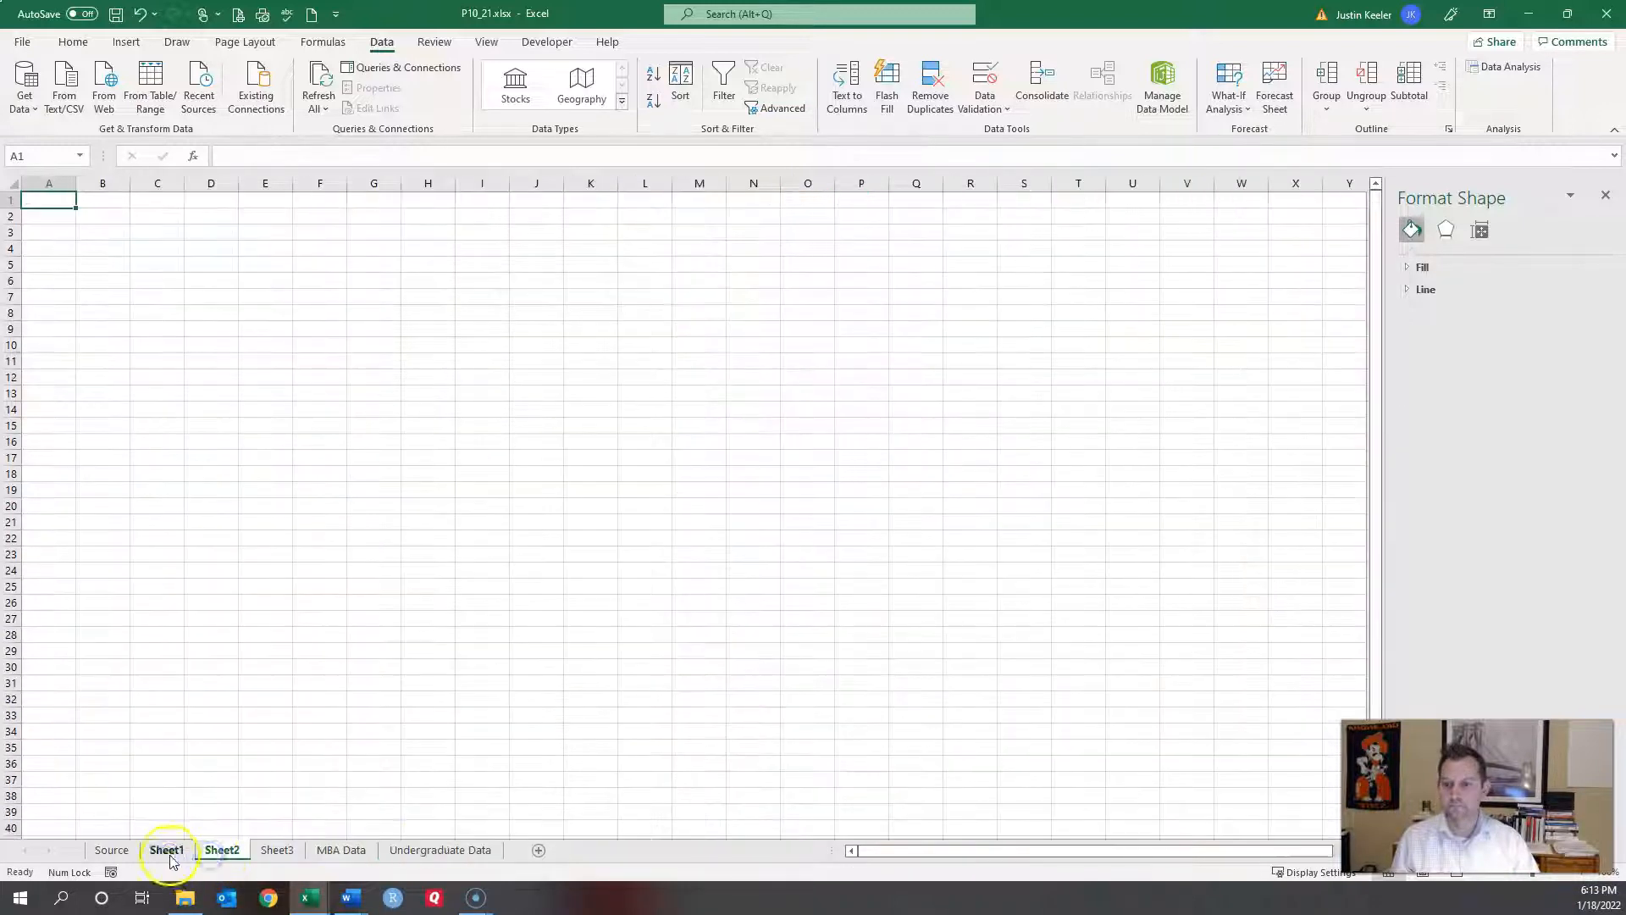
click(112, 852)
click(217, 850)
click(292, 852)
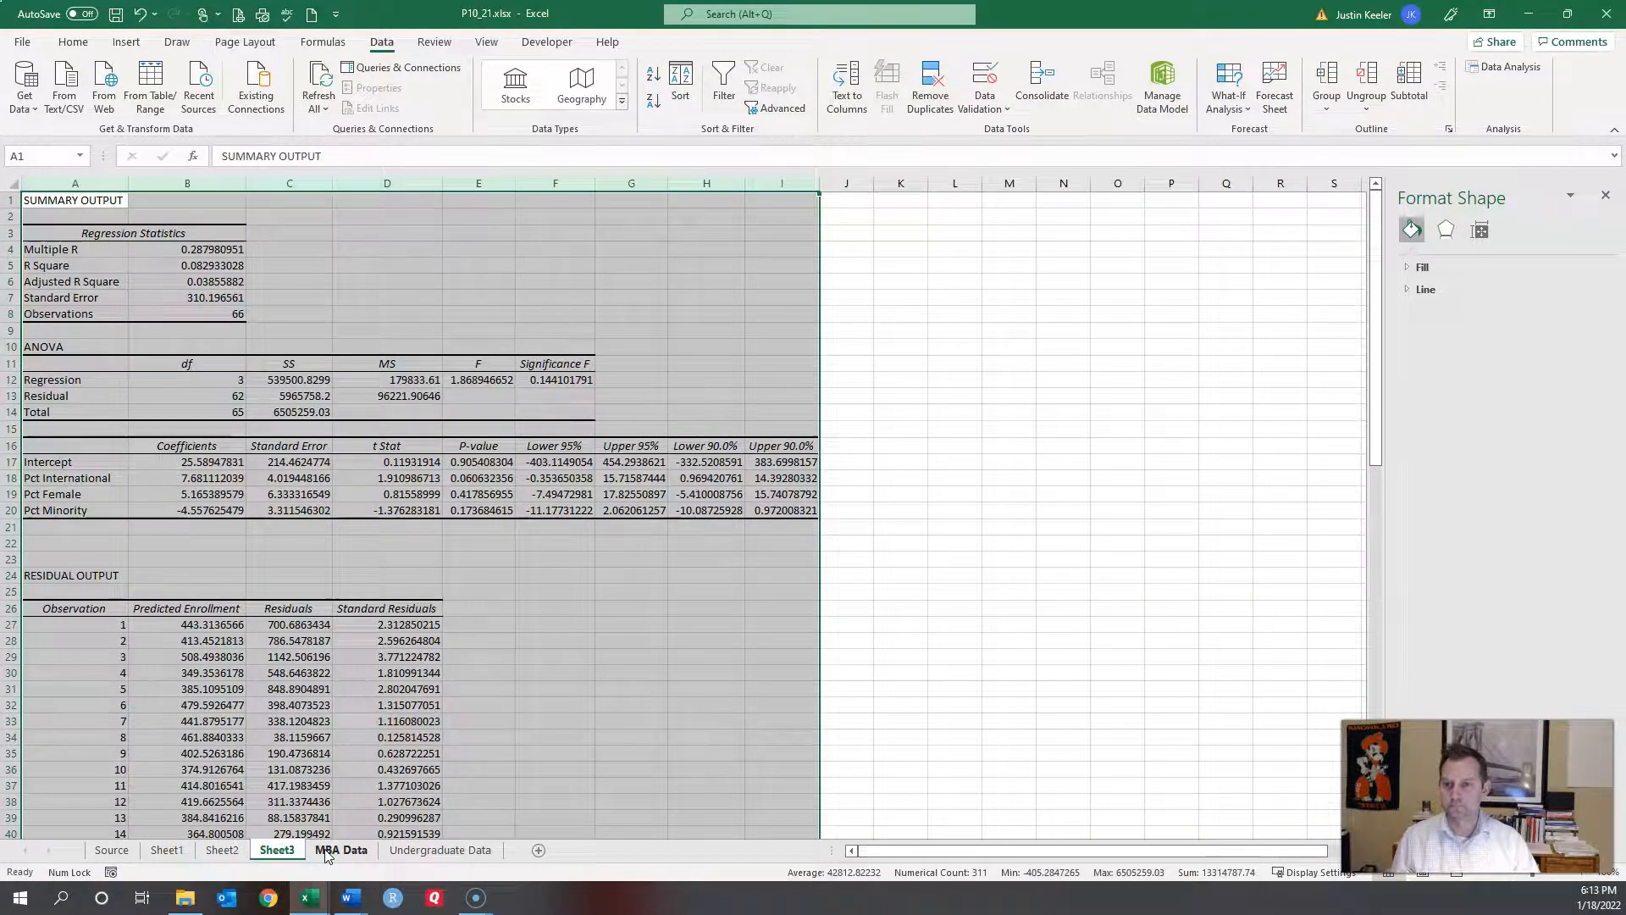
click(326, 852)
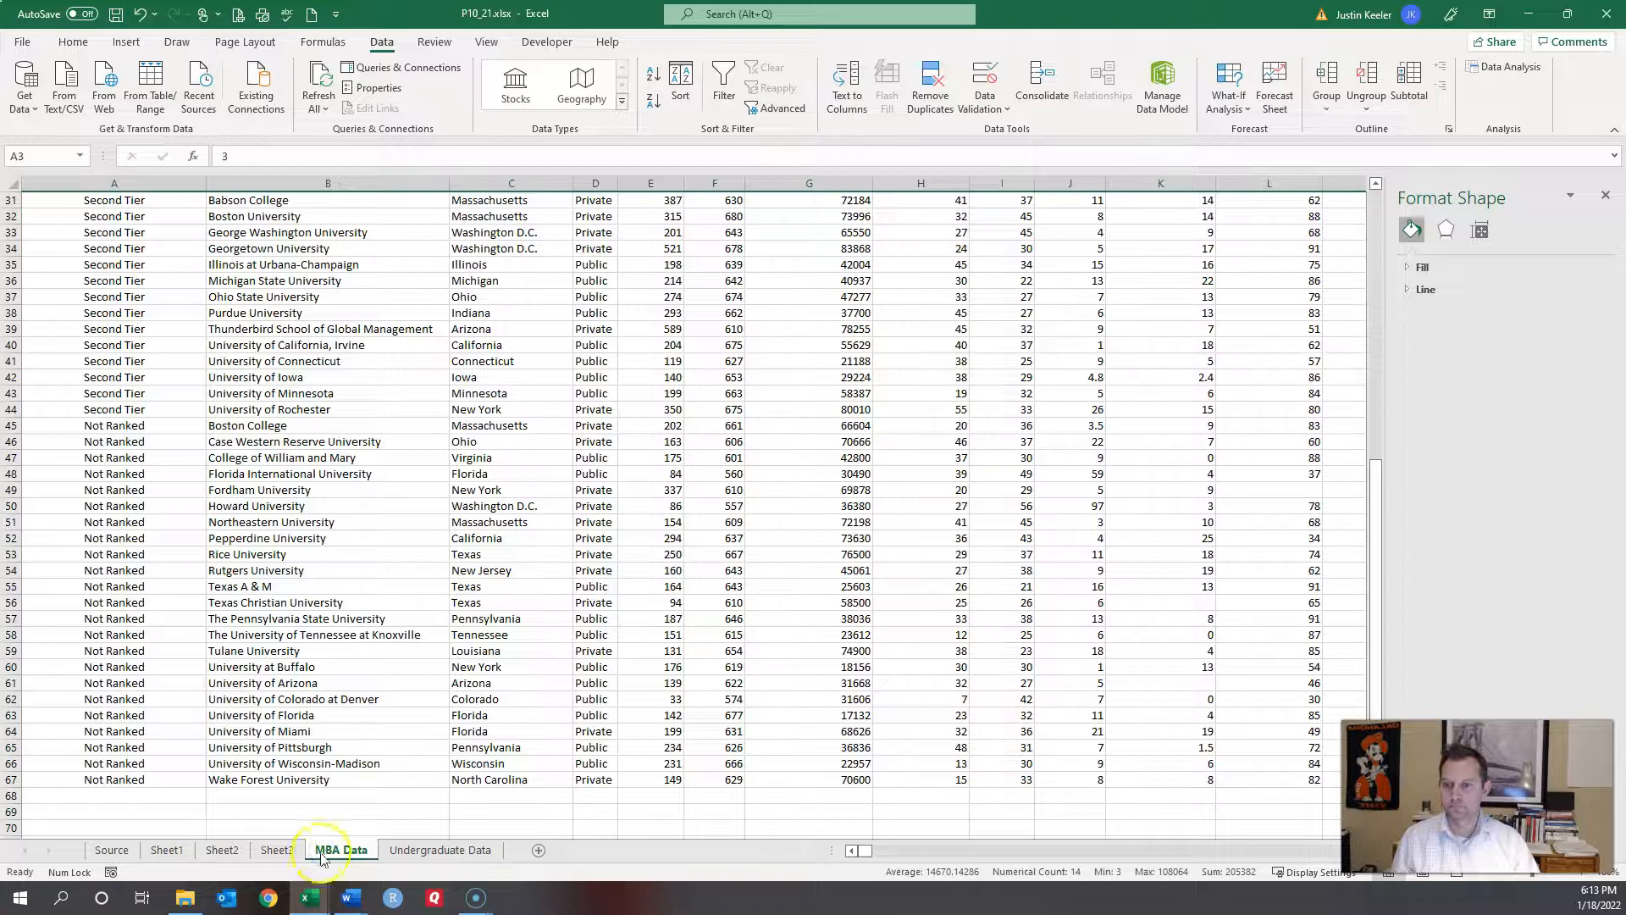
click(269, 854)
click(220, 854)
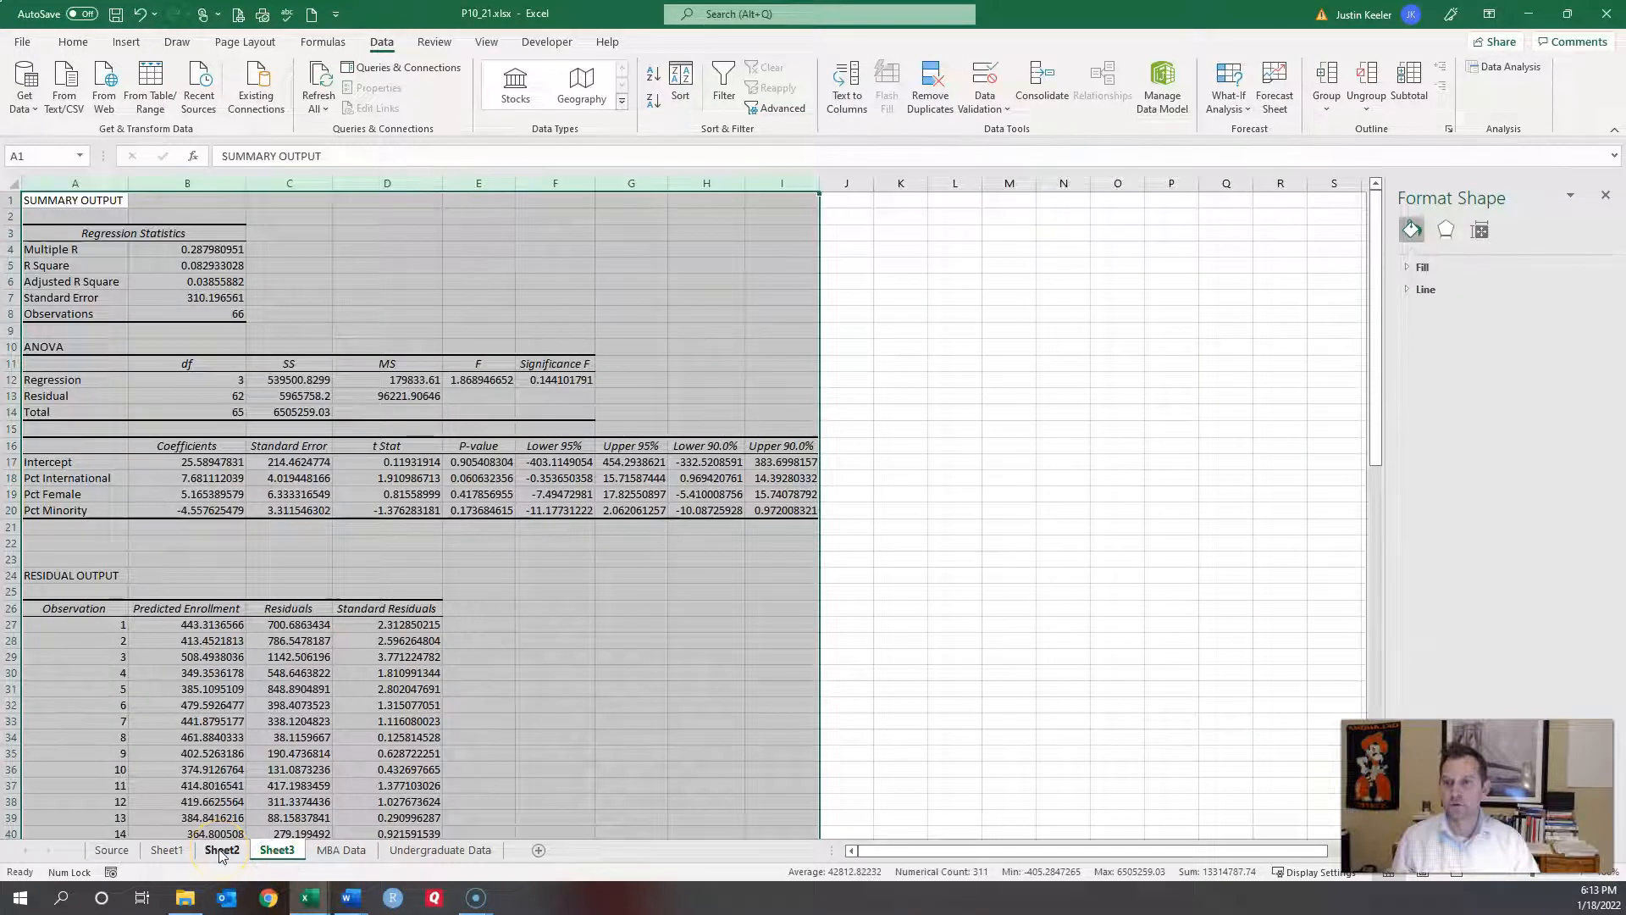
click(507, 592)
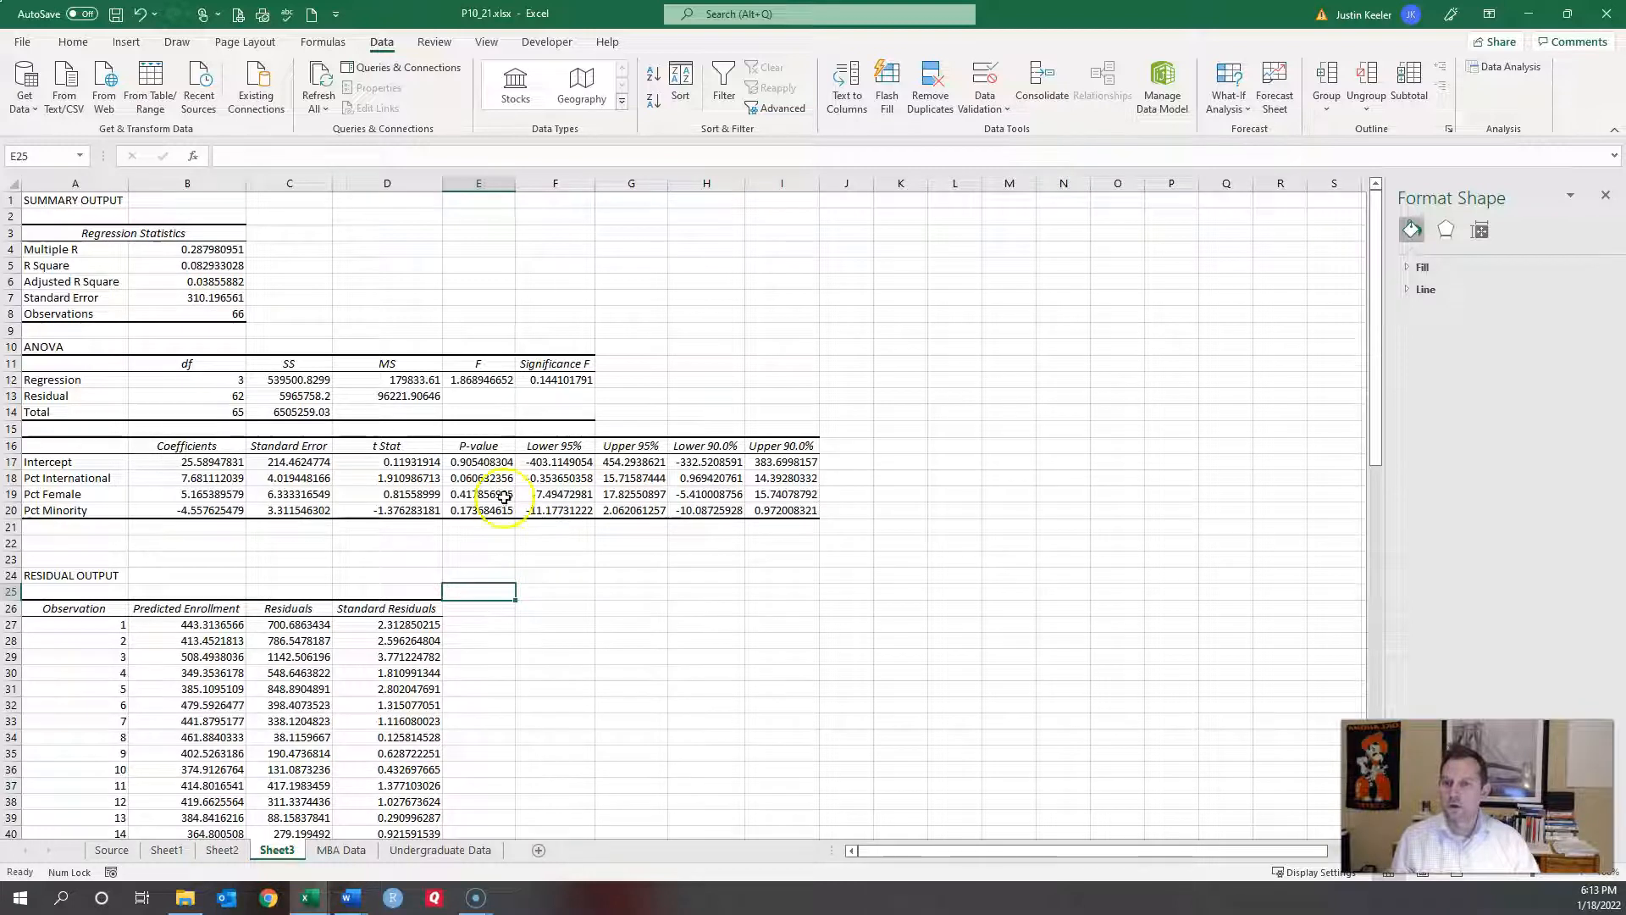
Step: Close the Format Shape pane and review the predictors' P-values, R Square and Pct International's standard error
drag(503, 473, 489, 509)
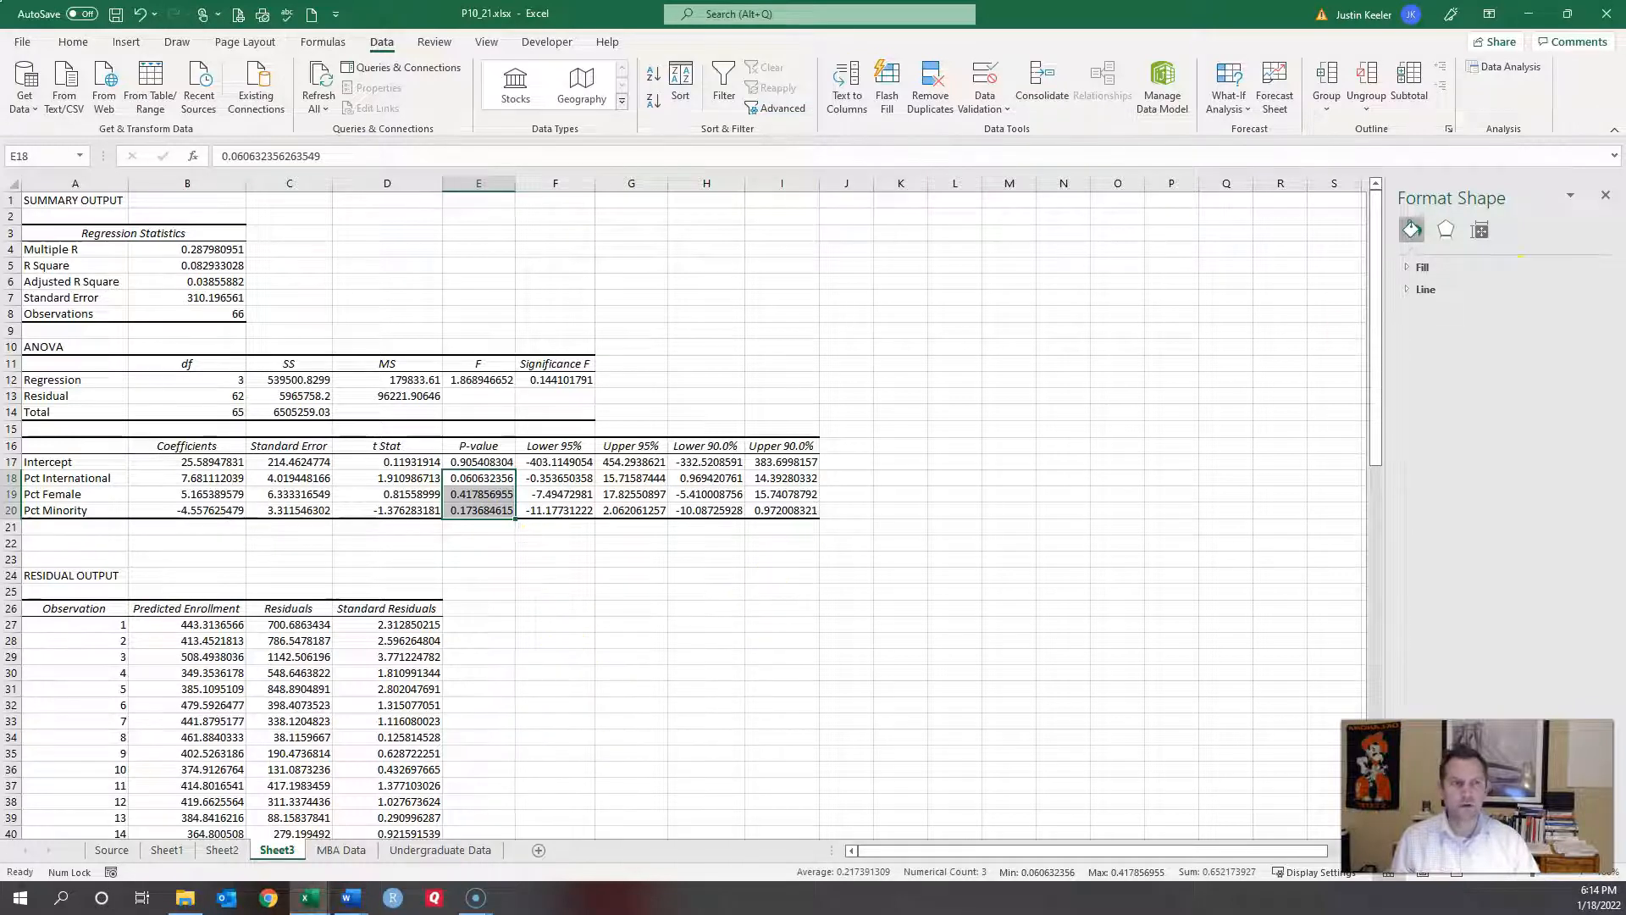
click(1606, 196)
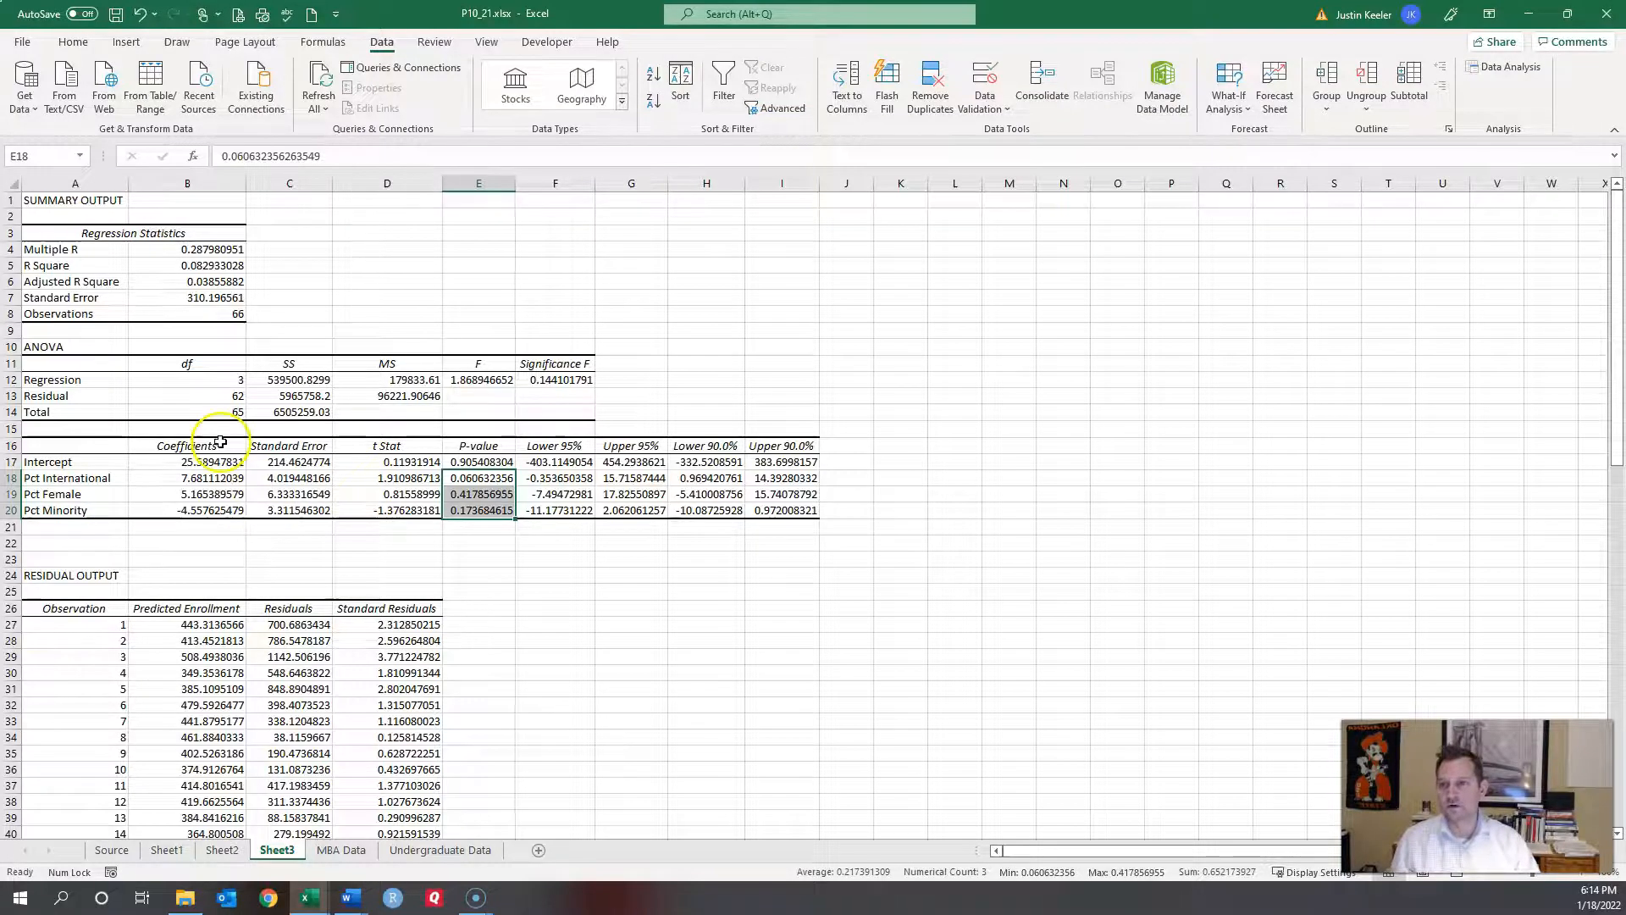
click(216, 265)
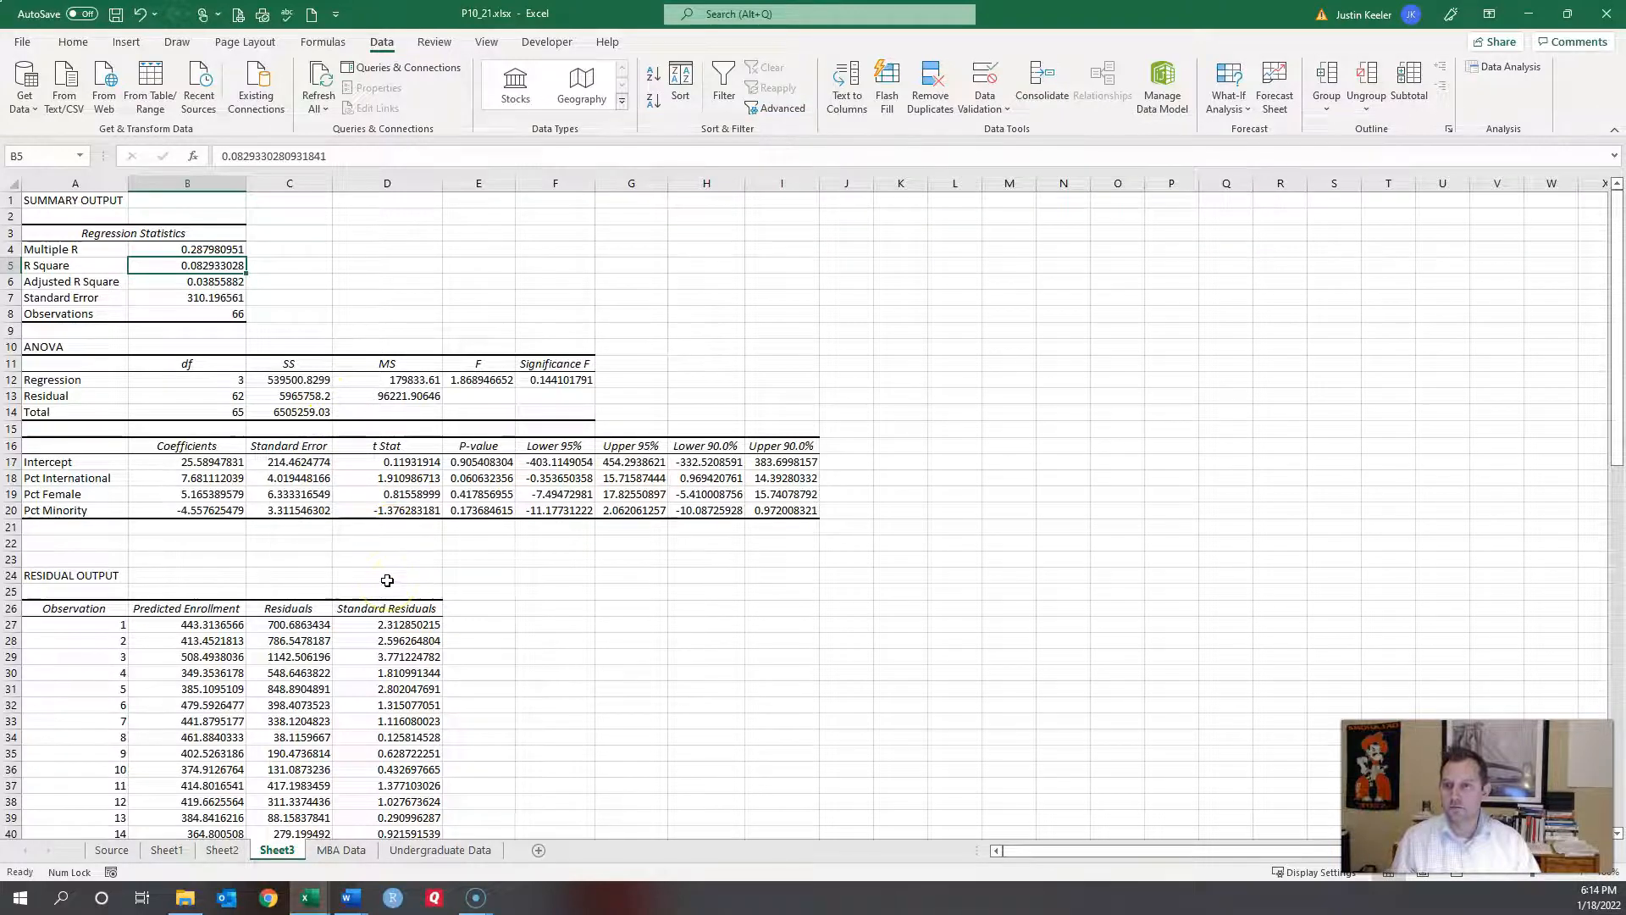
click(317, 479)
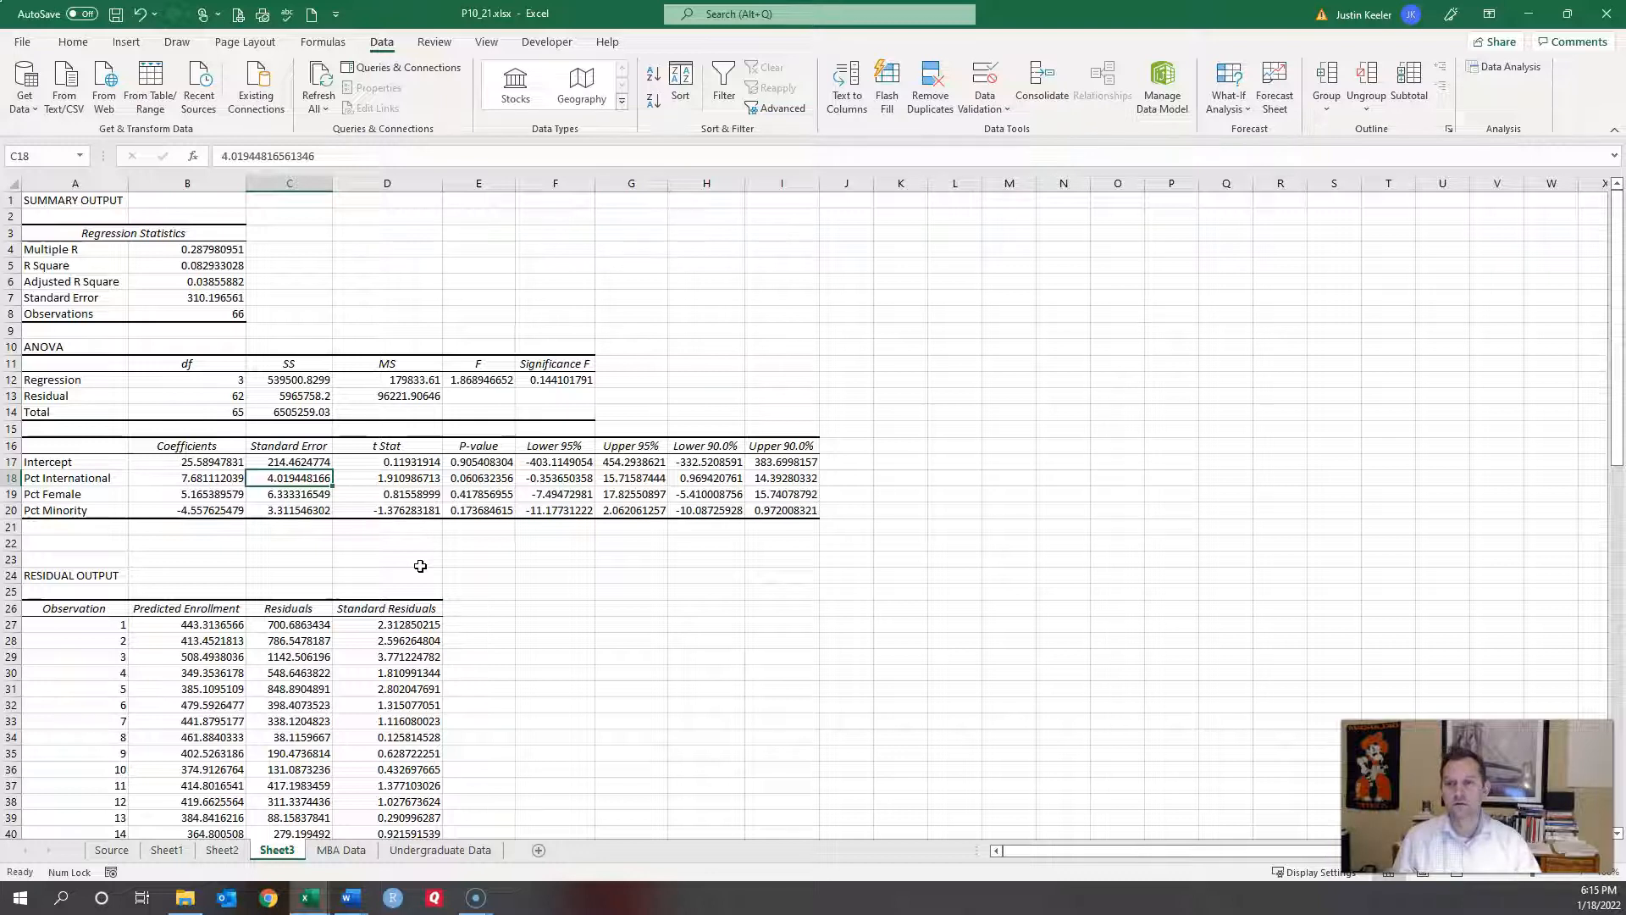
click(488, 477)
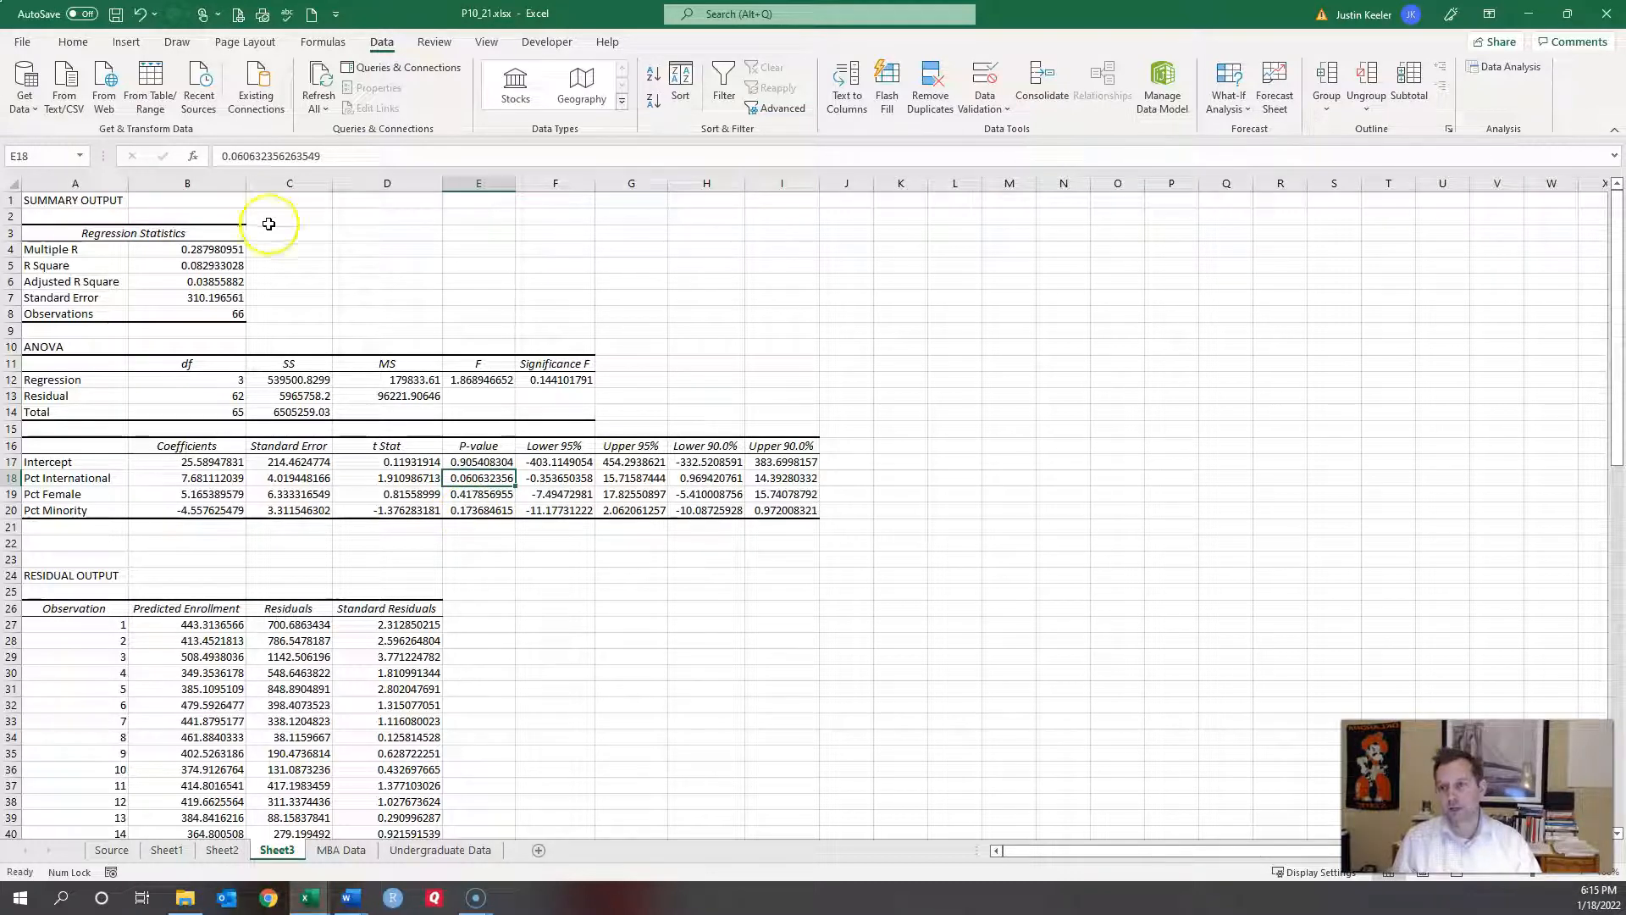
click(219, 265)
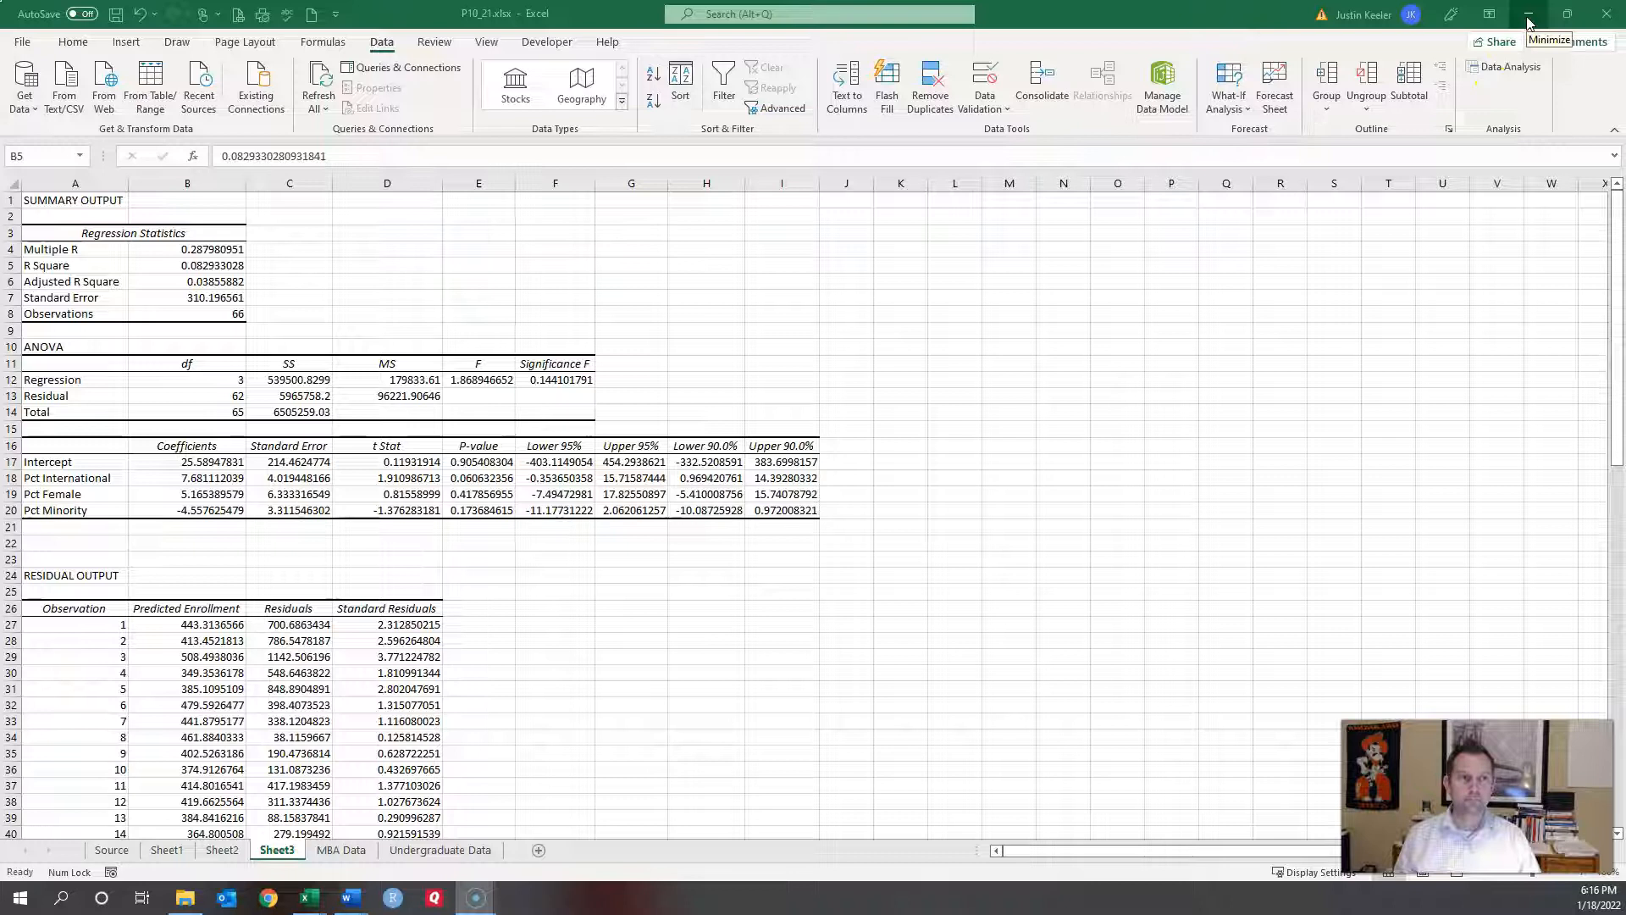
Step: Close the P10_21 workbook without saving and maximize the C10_02 workbook window
click(1608, 19)
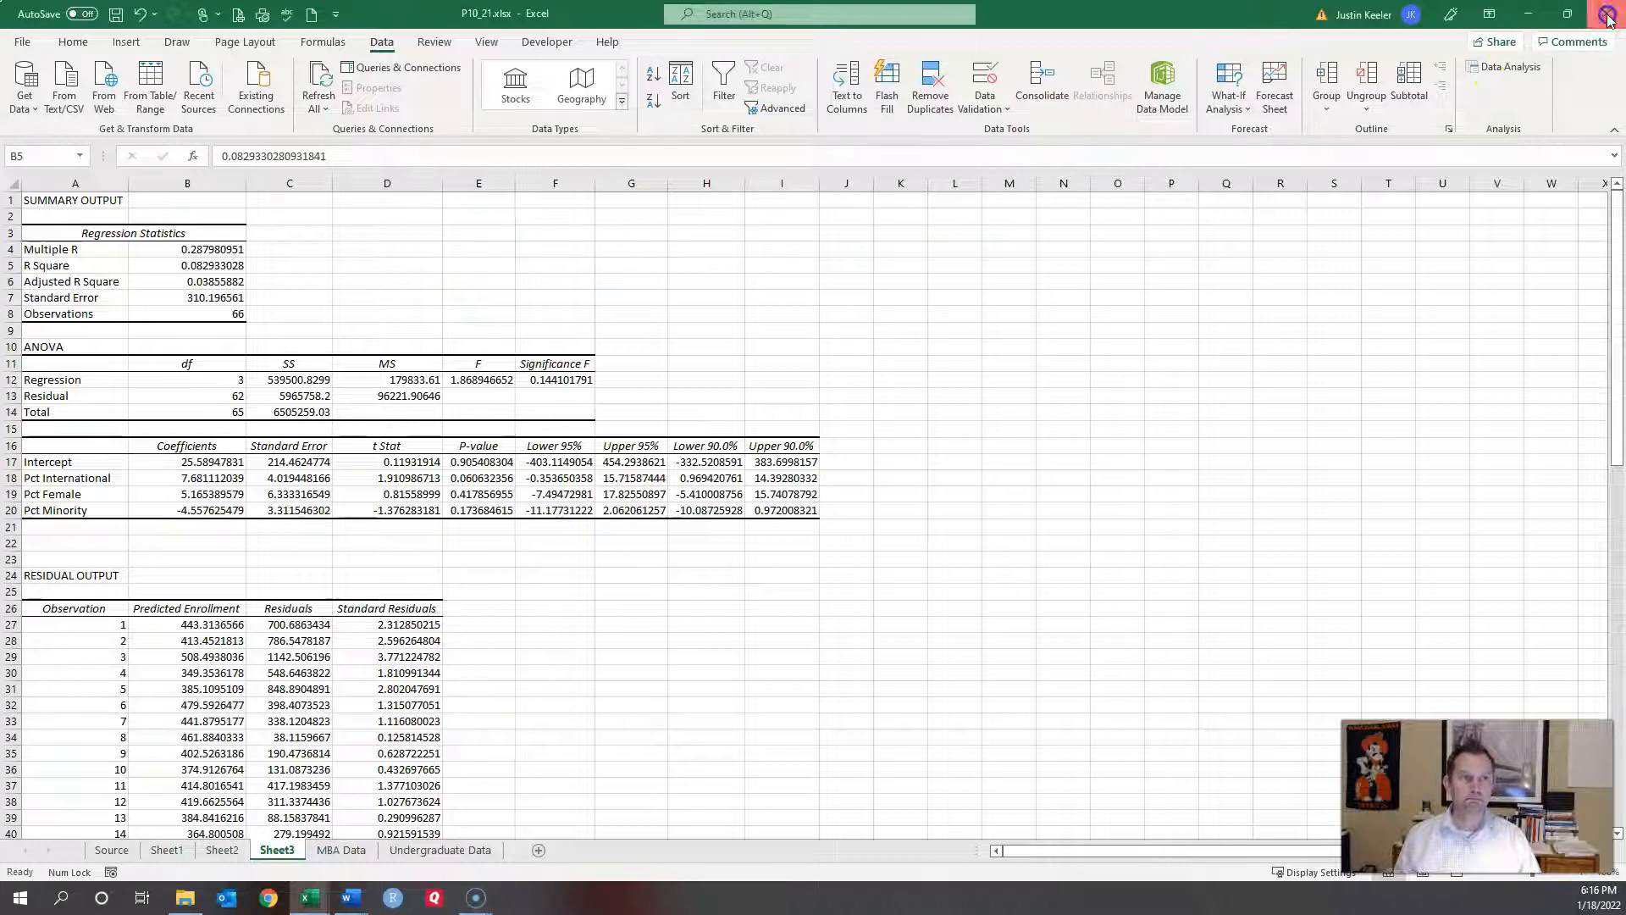
click(813, 487)
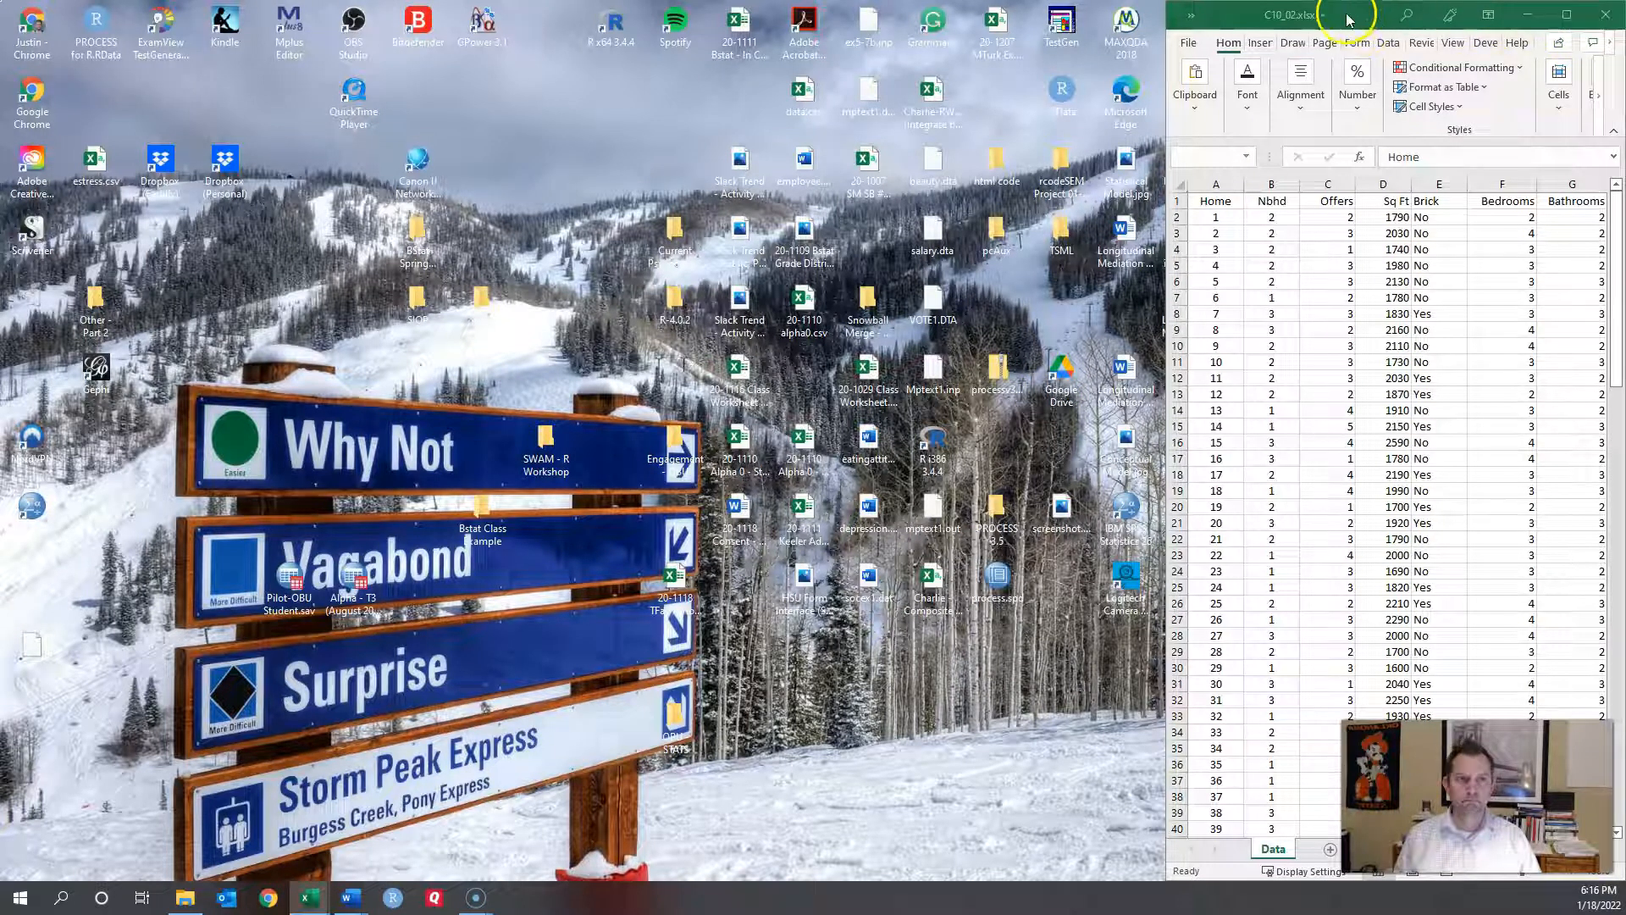
drag(1362, 15, 754, 15)
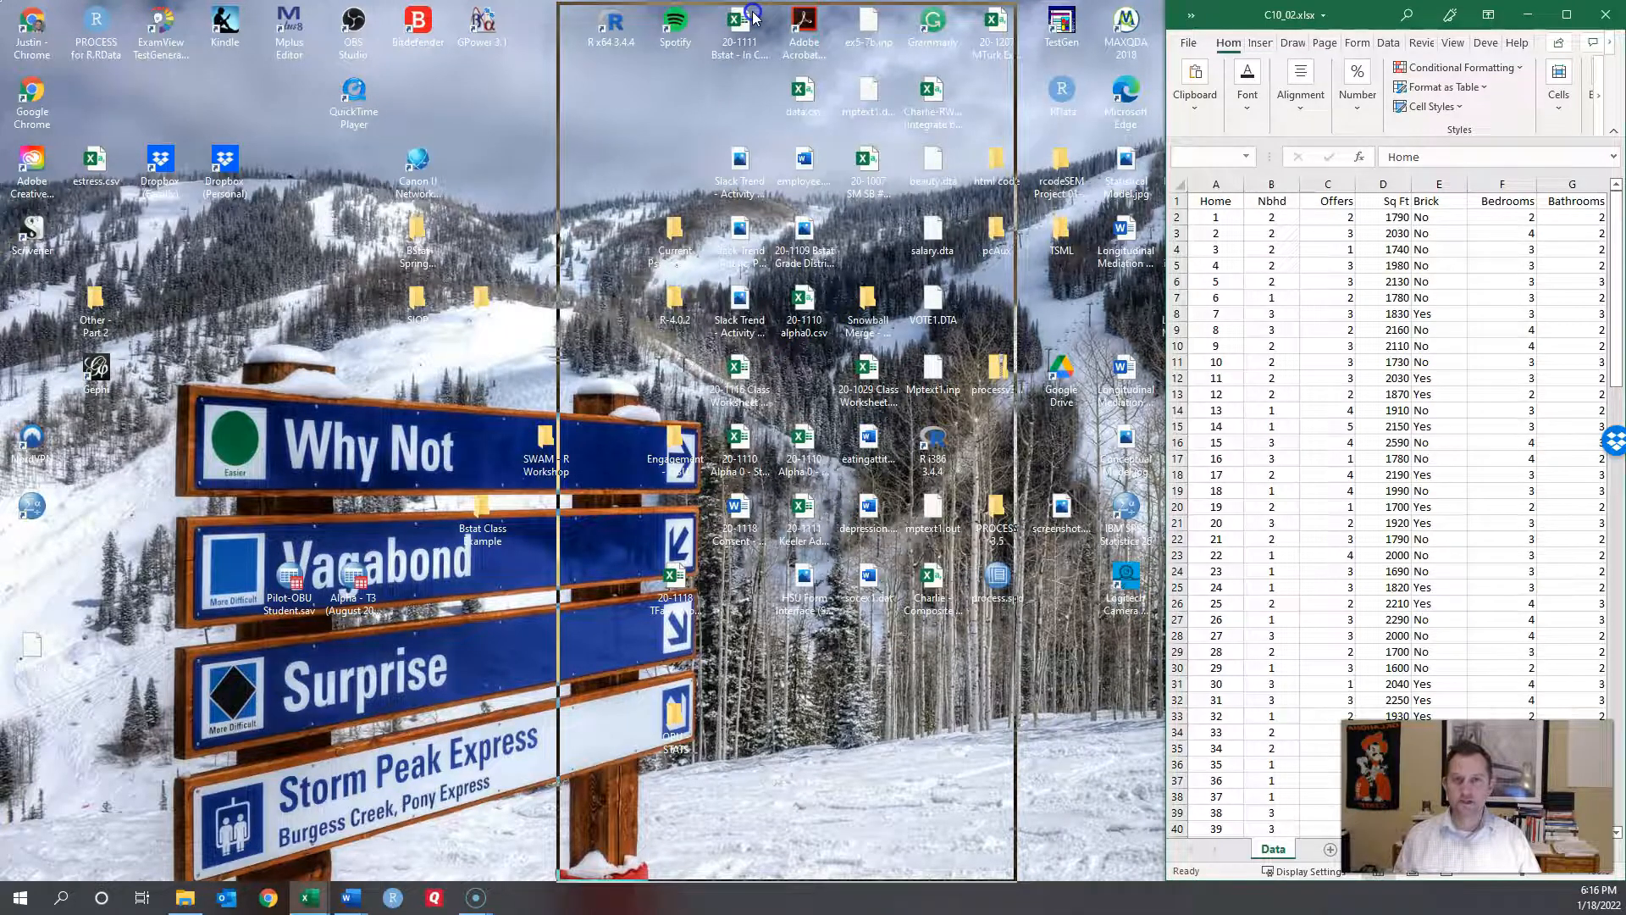
drag(753, 15, 753, 15)
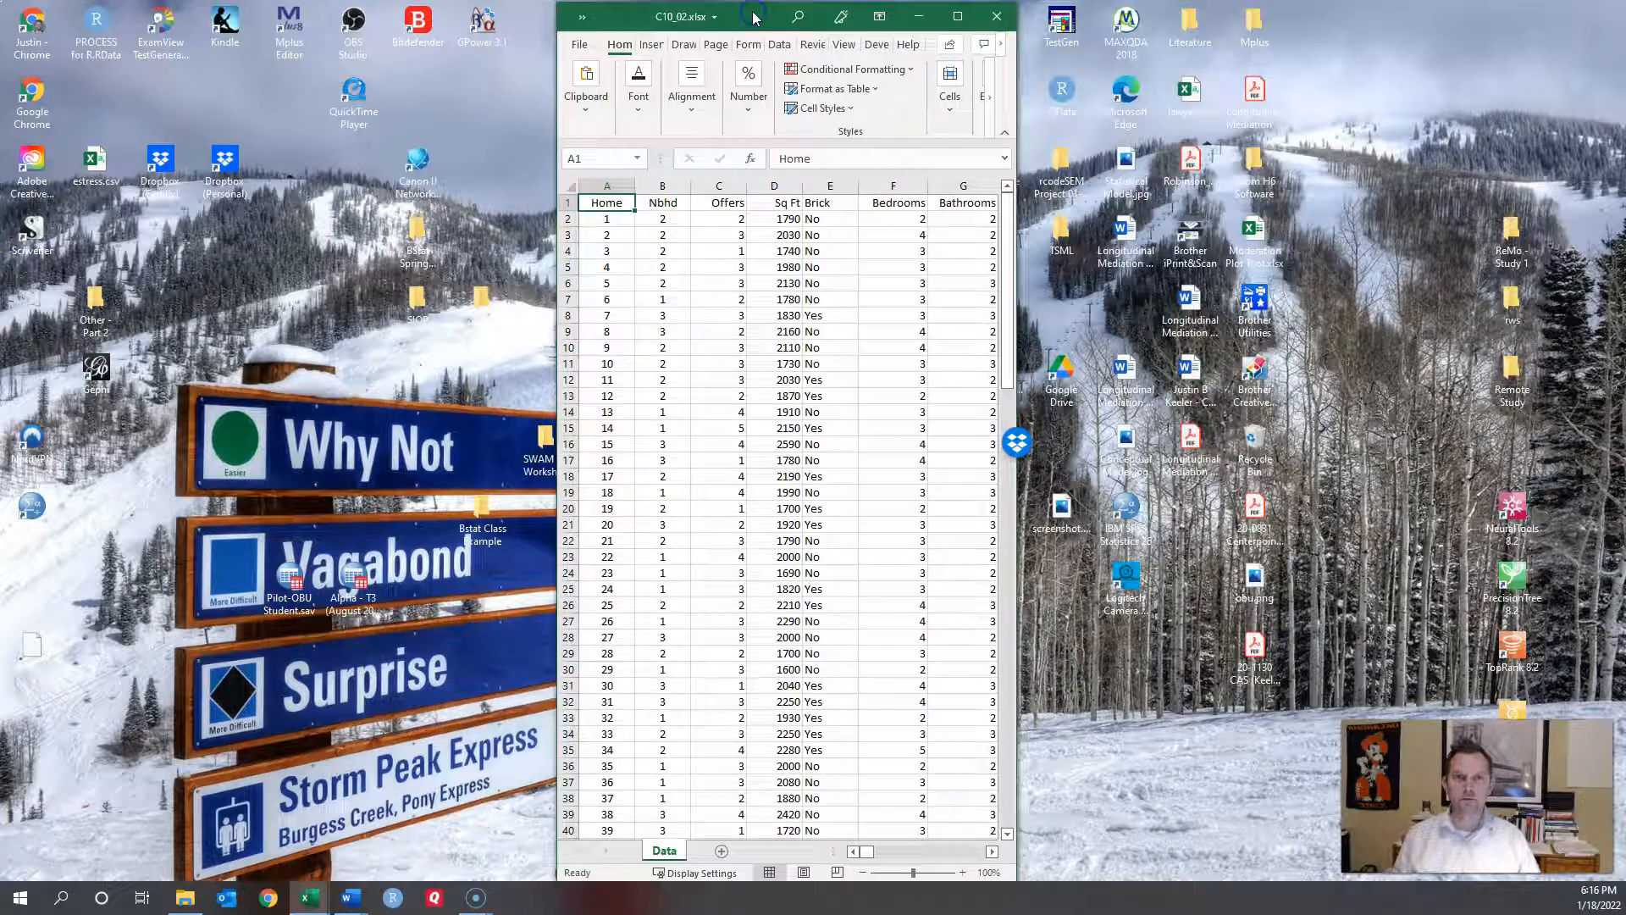
click(958, 16)
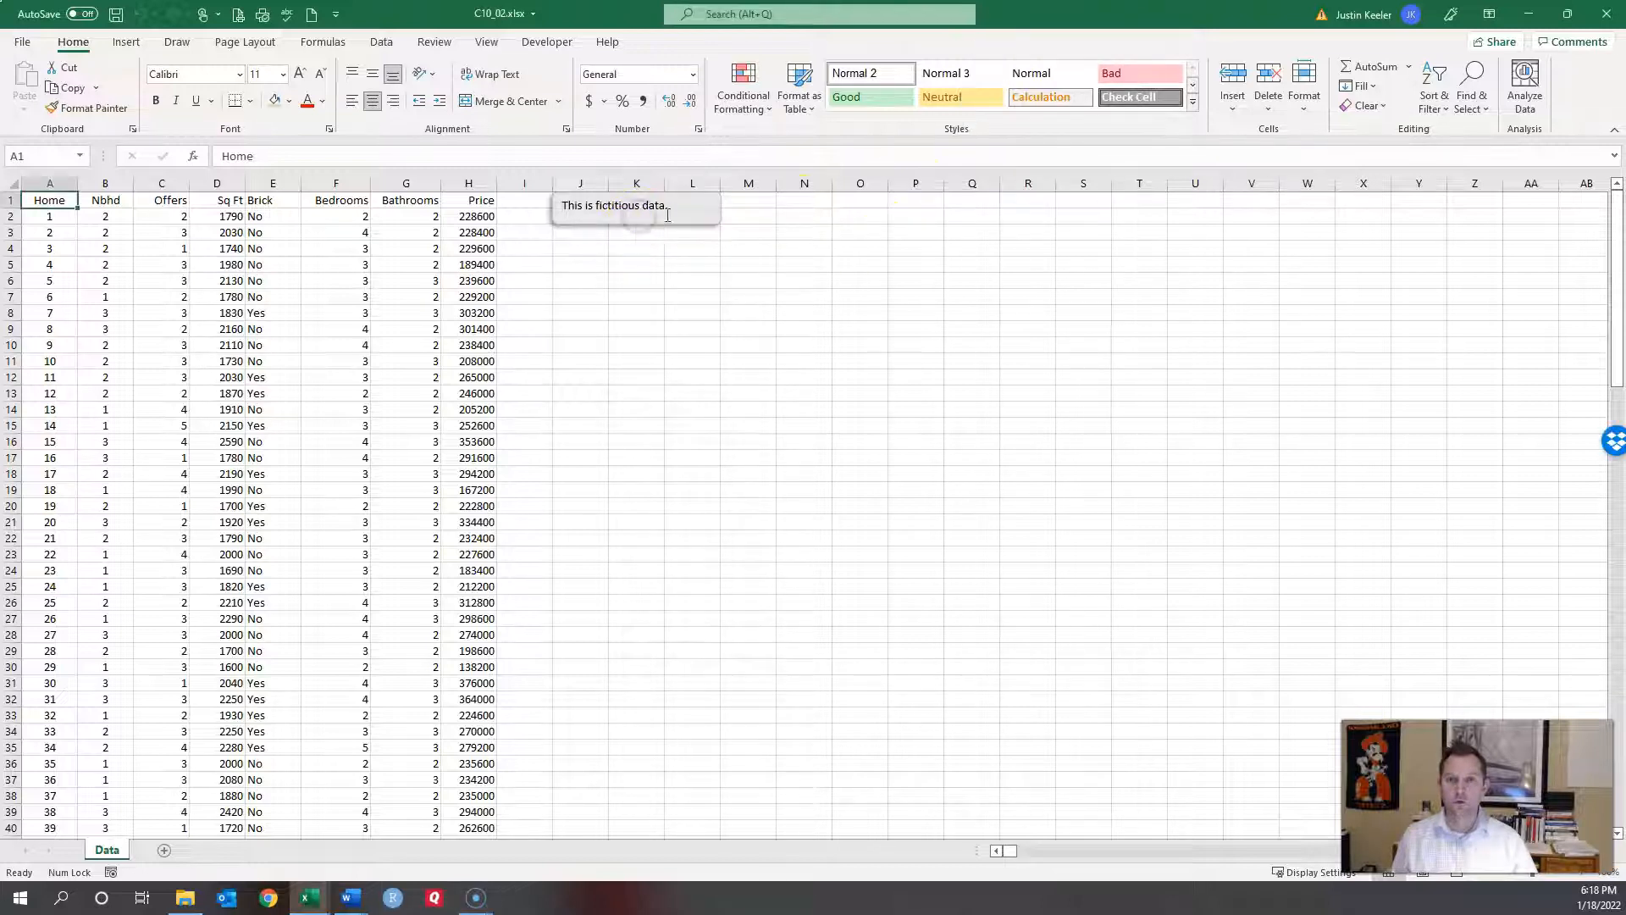
Step: Delete the 'This is fictitious data.' text box and copy cell A1
click(661, 223)
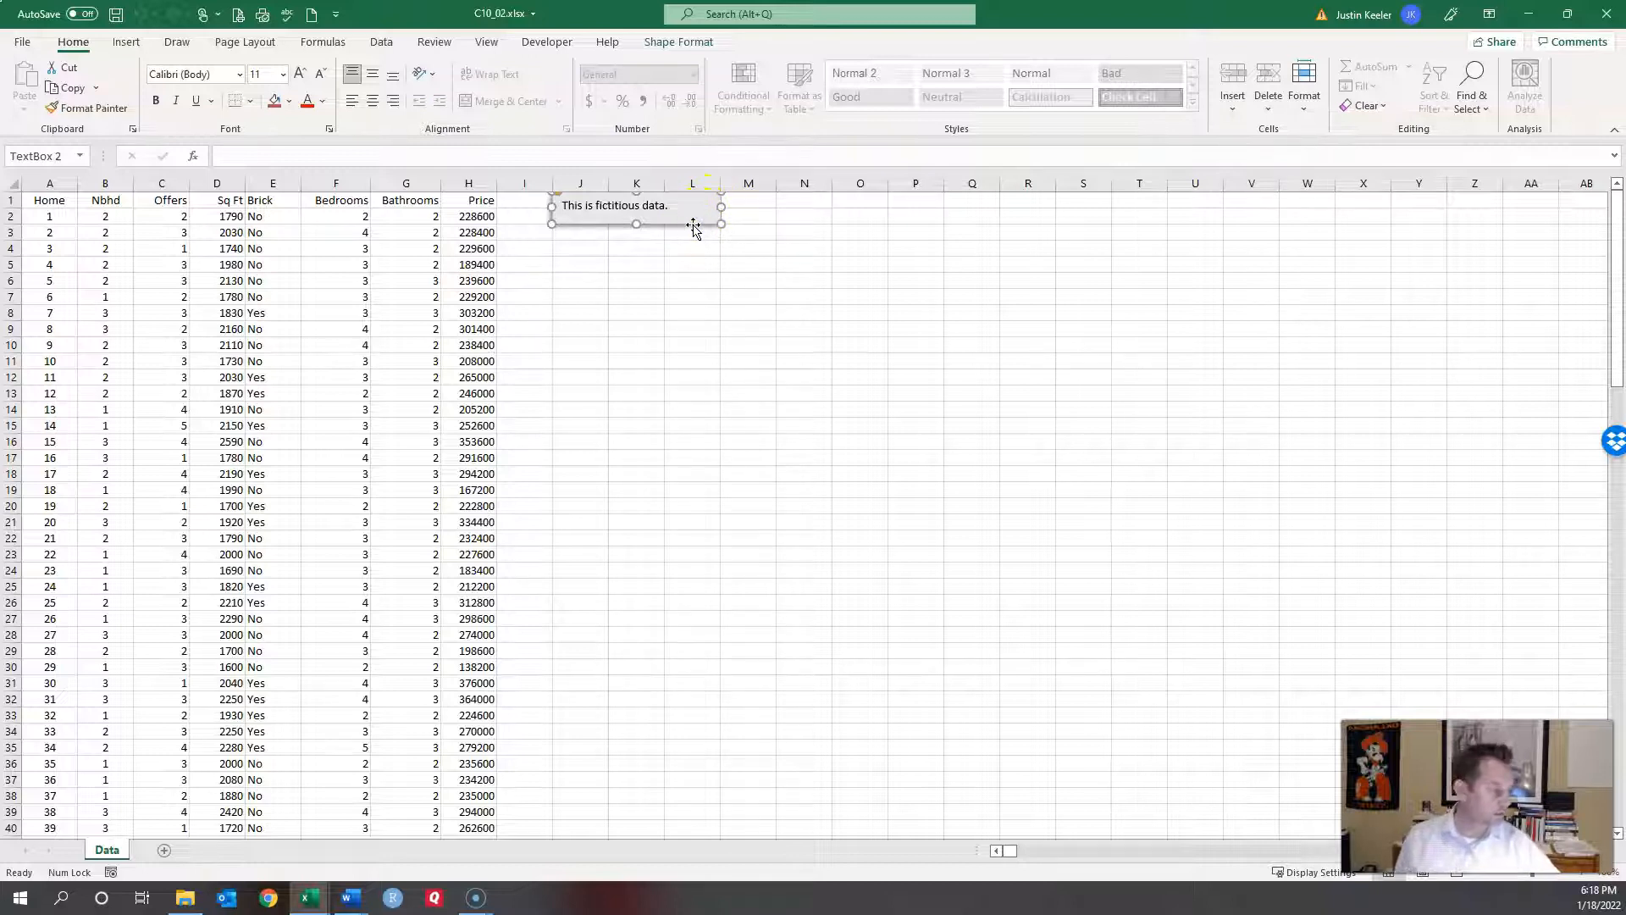
key(Delete)
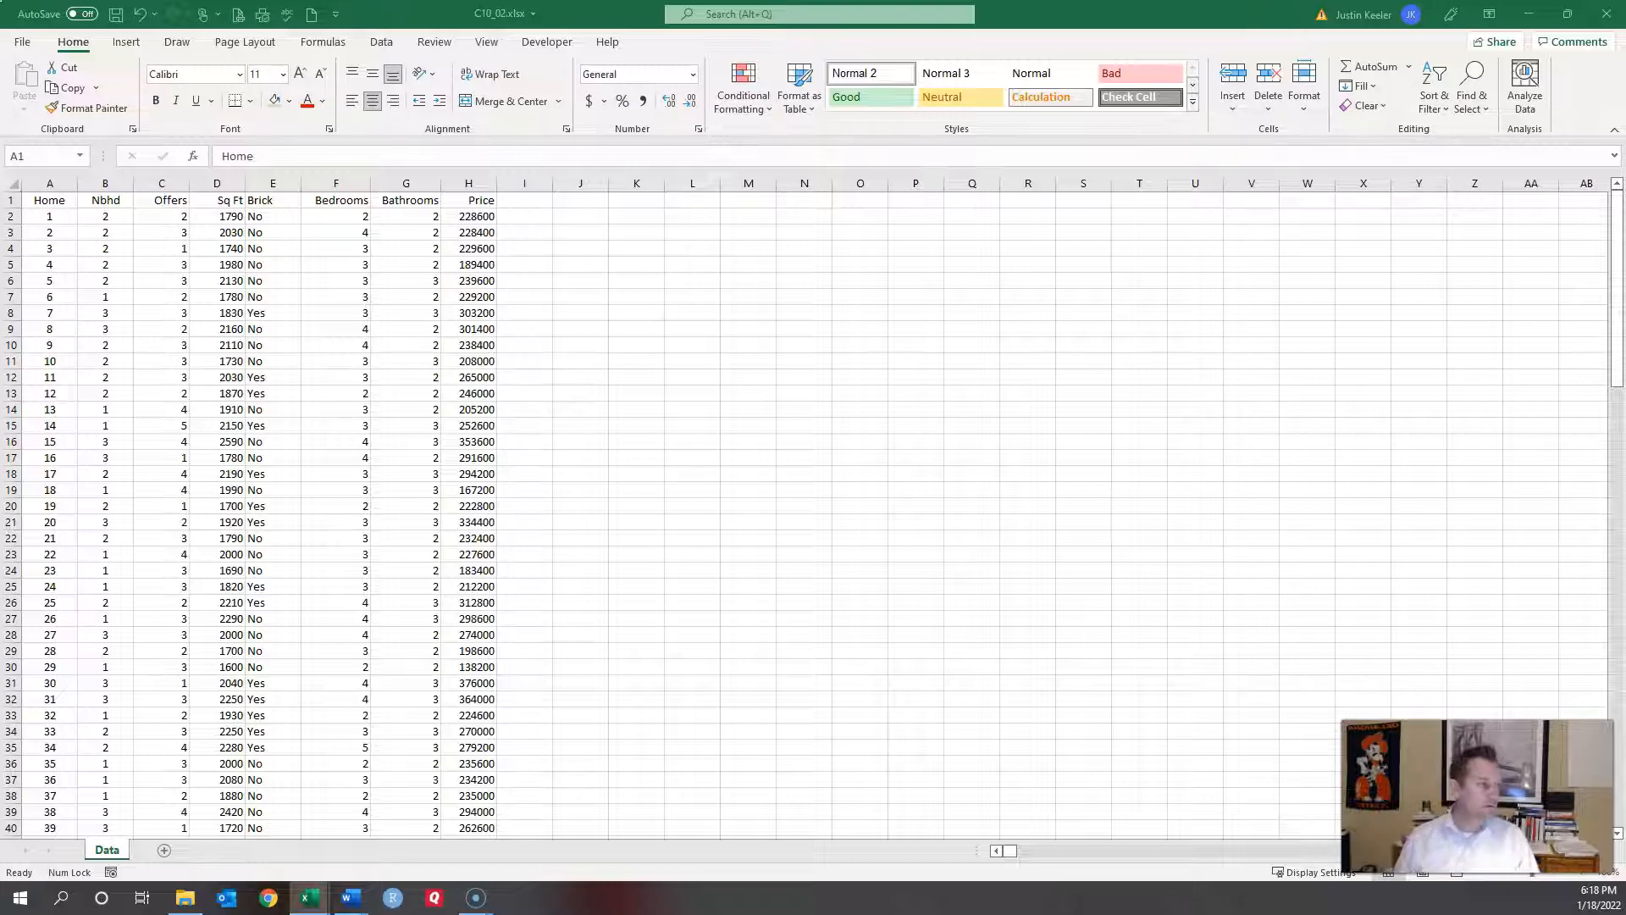
key(ctrl+c)
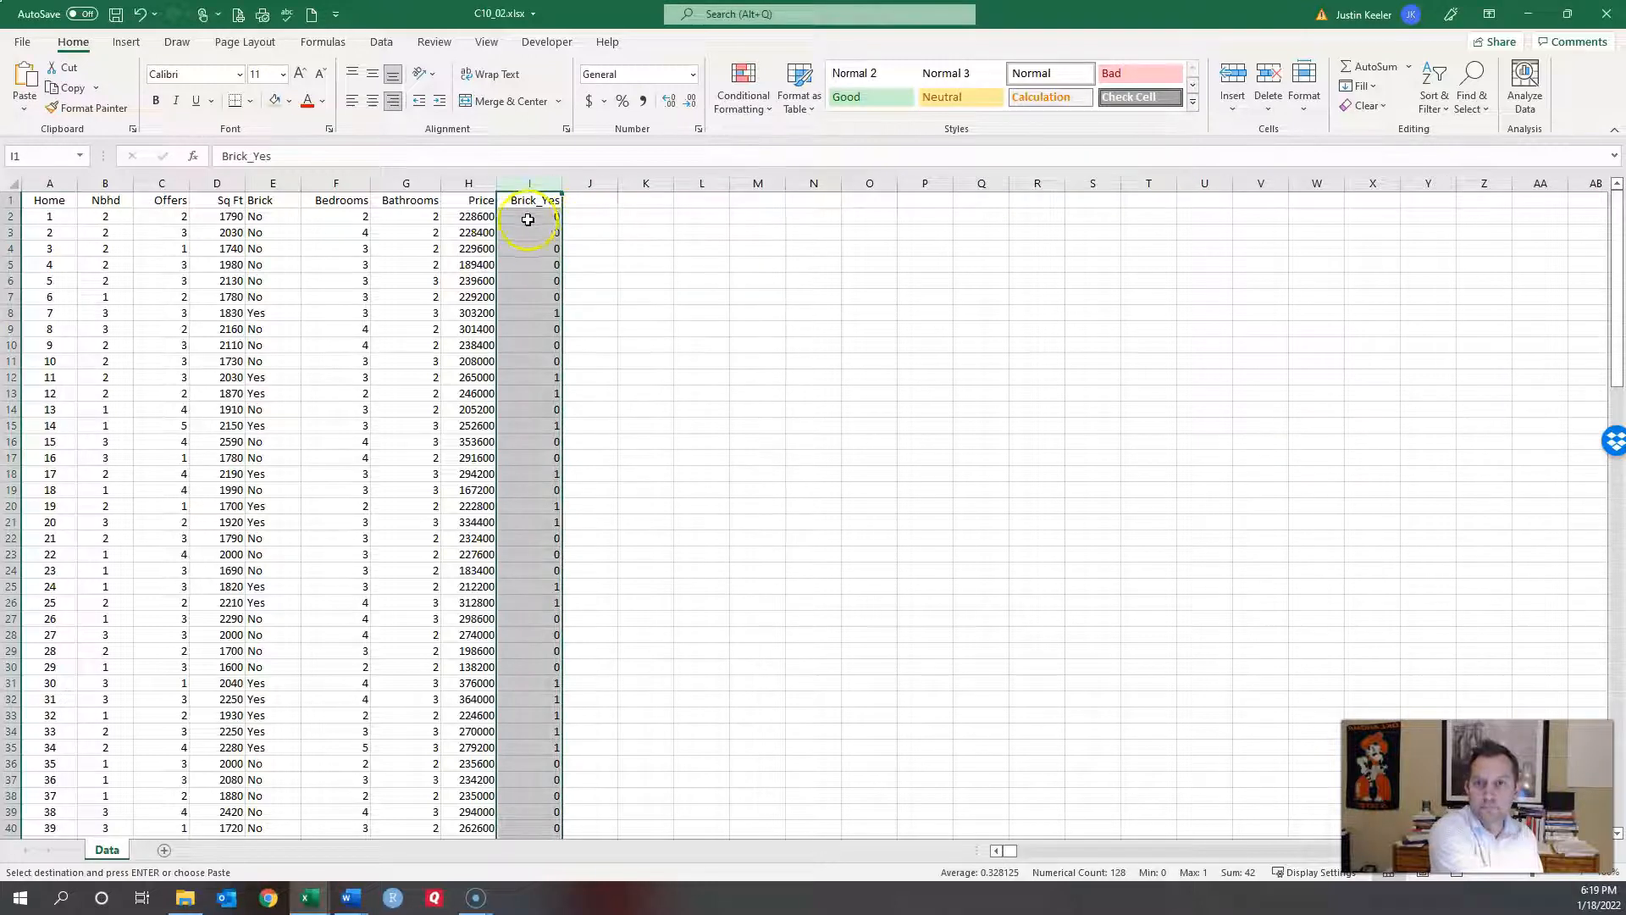
Step: Check the Brick_Yes formula against E2, then paste the five dummy and interaction columns at I1
click(528, 219)
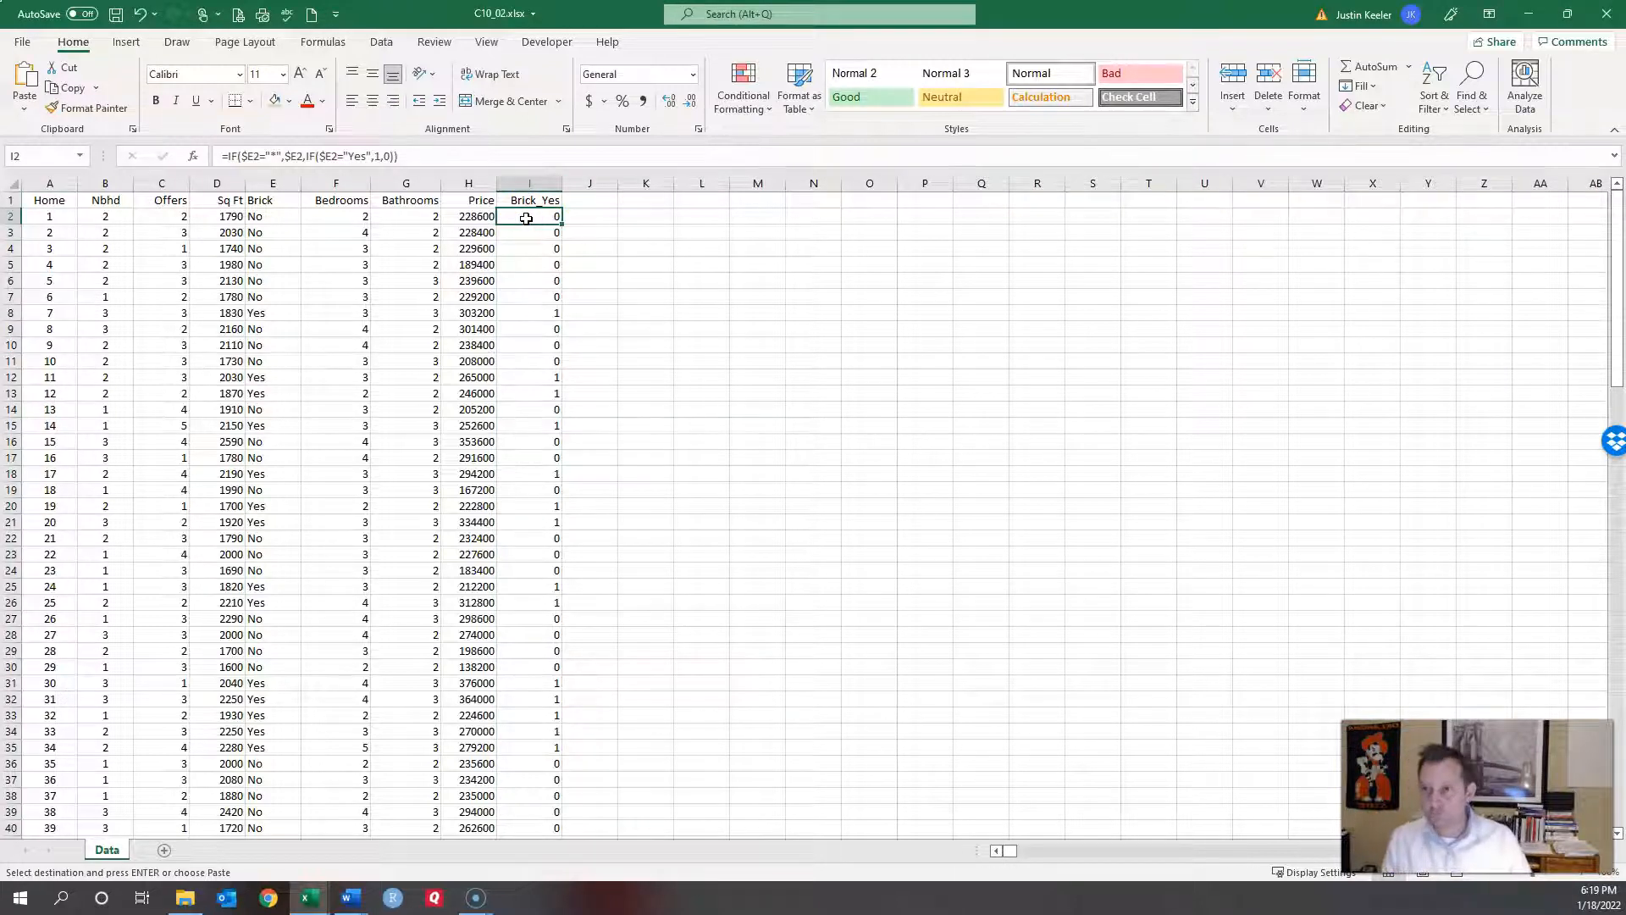
click(273, 216)
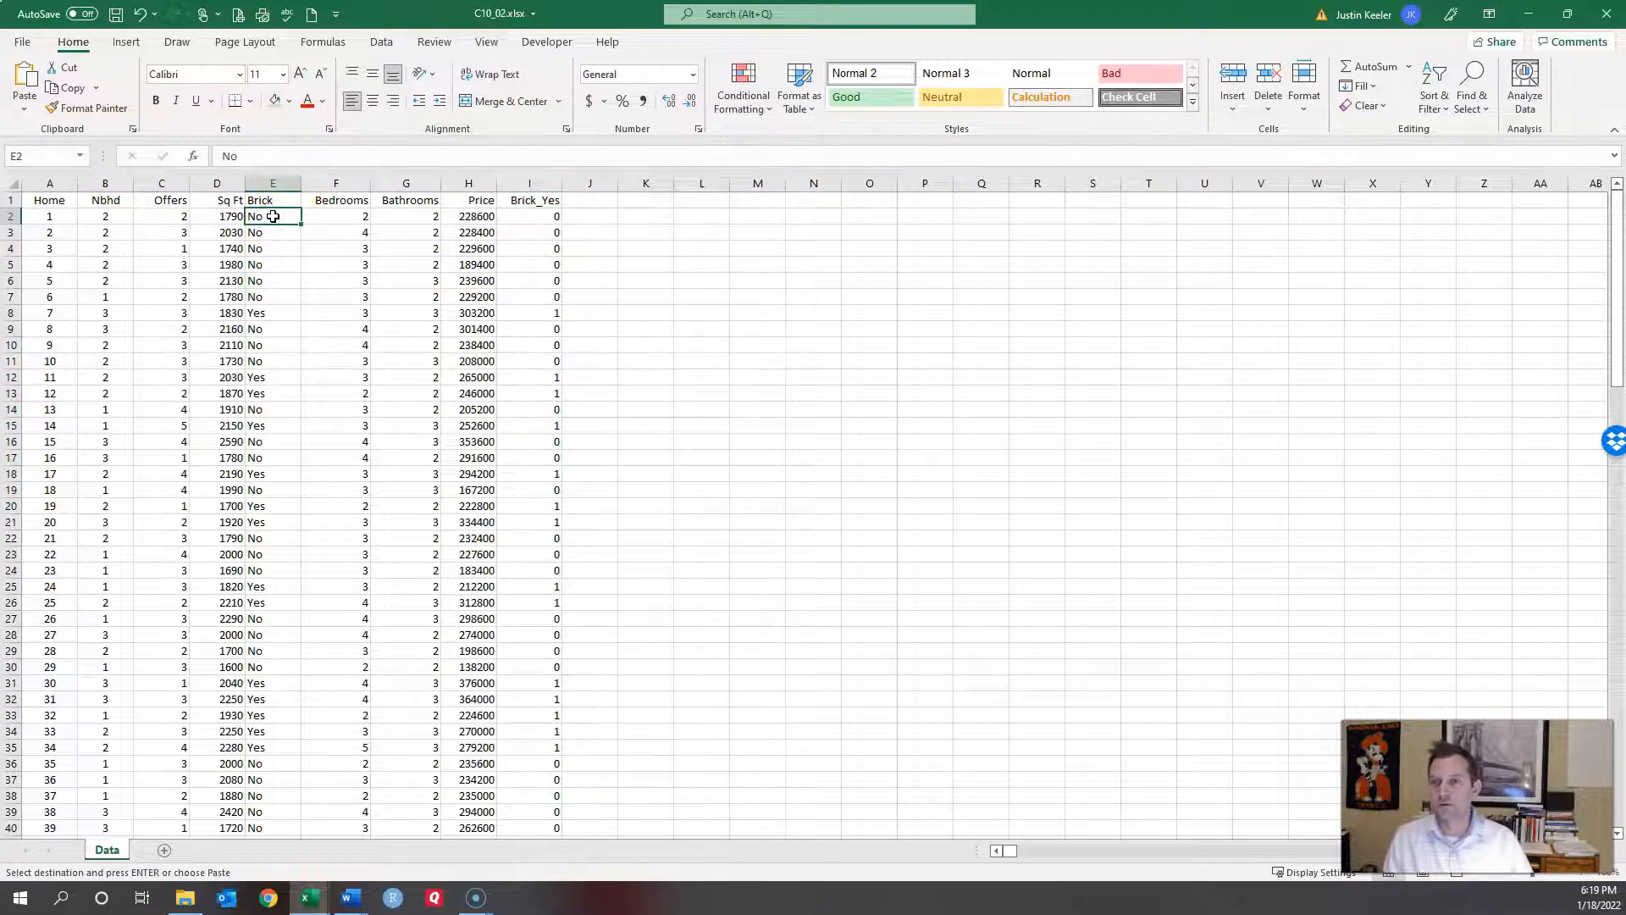
click(547, 217)
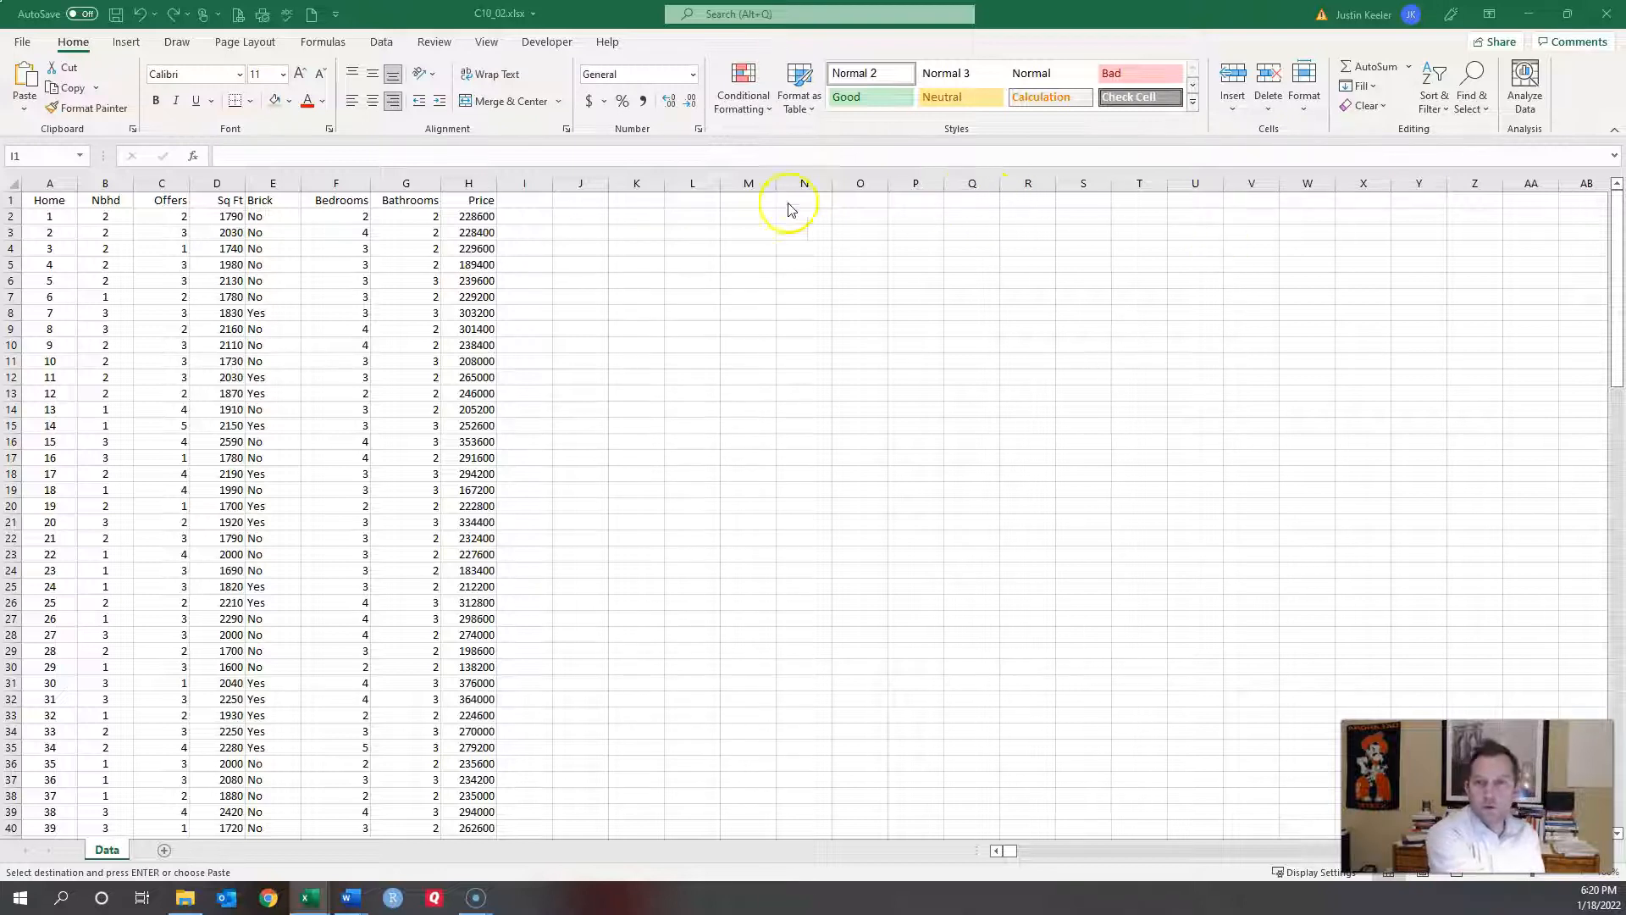
click(523, 202)
key(ctrl+v)
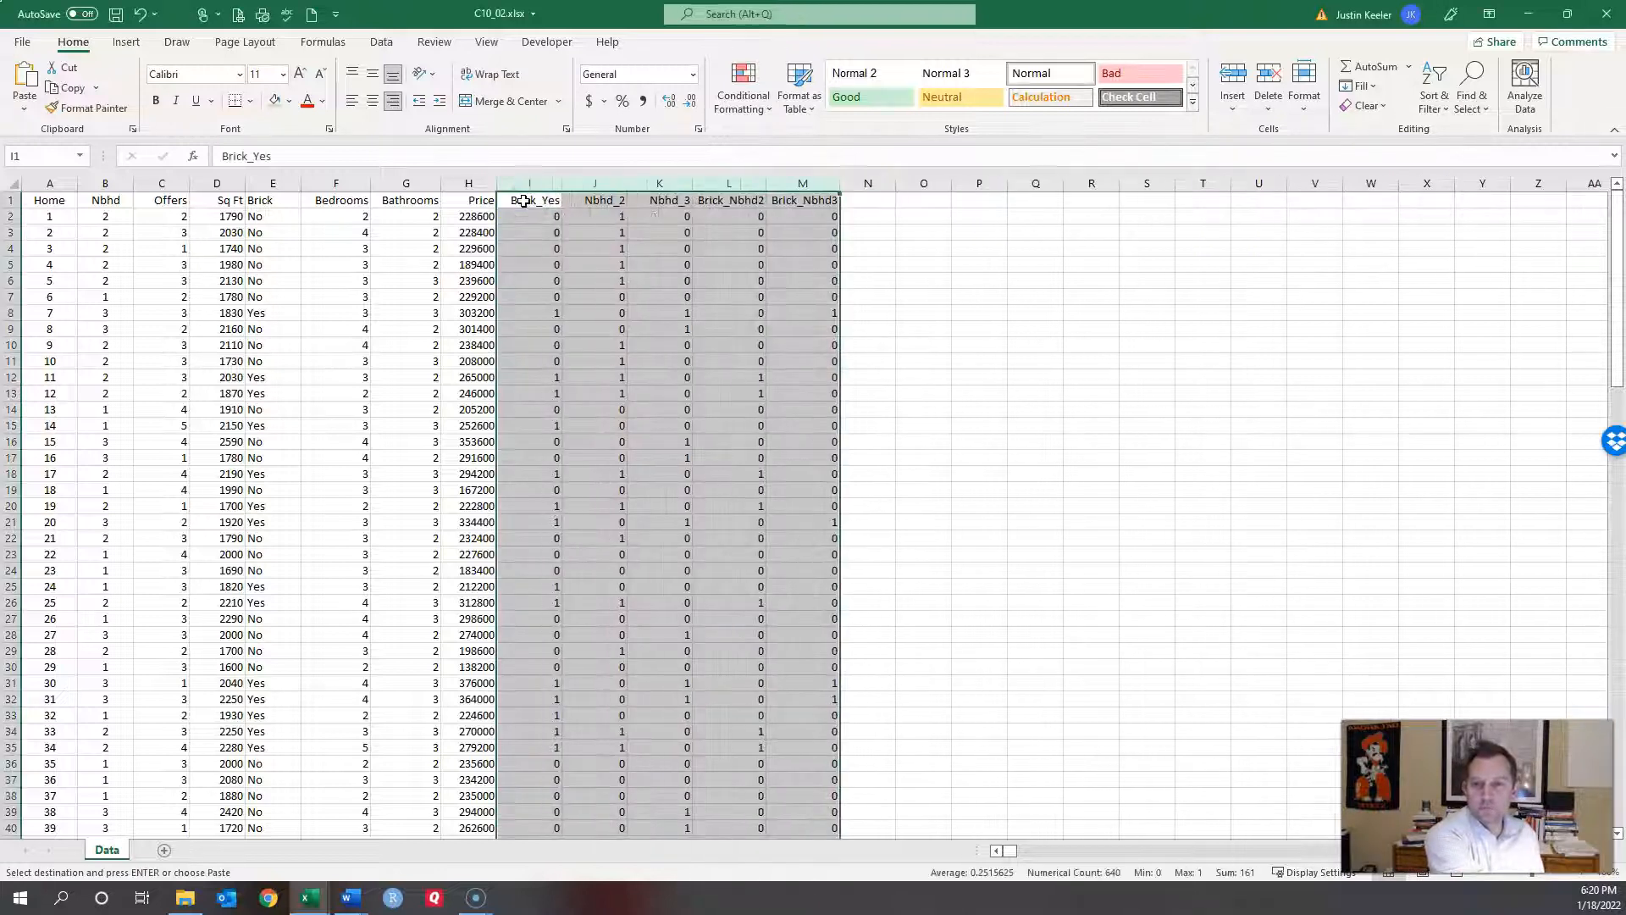
click(556, 246)
click(555, 216)
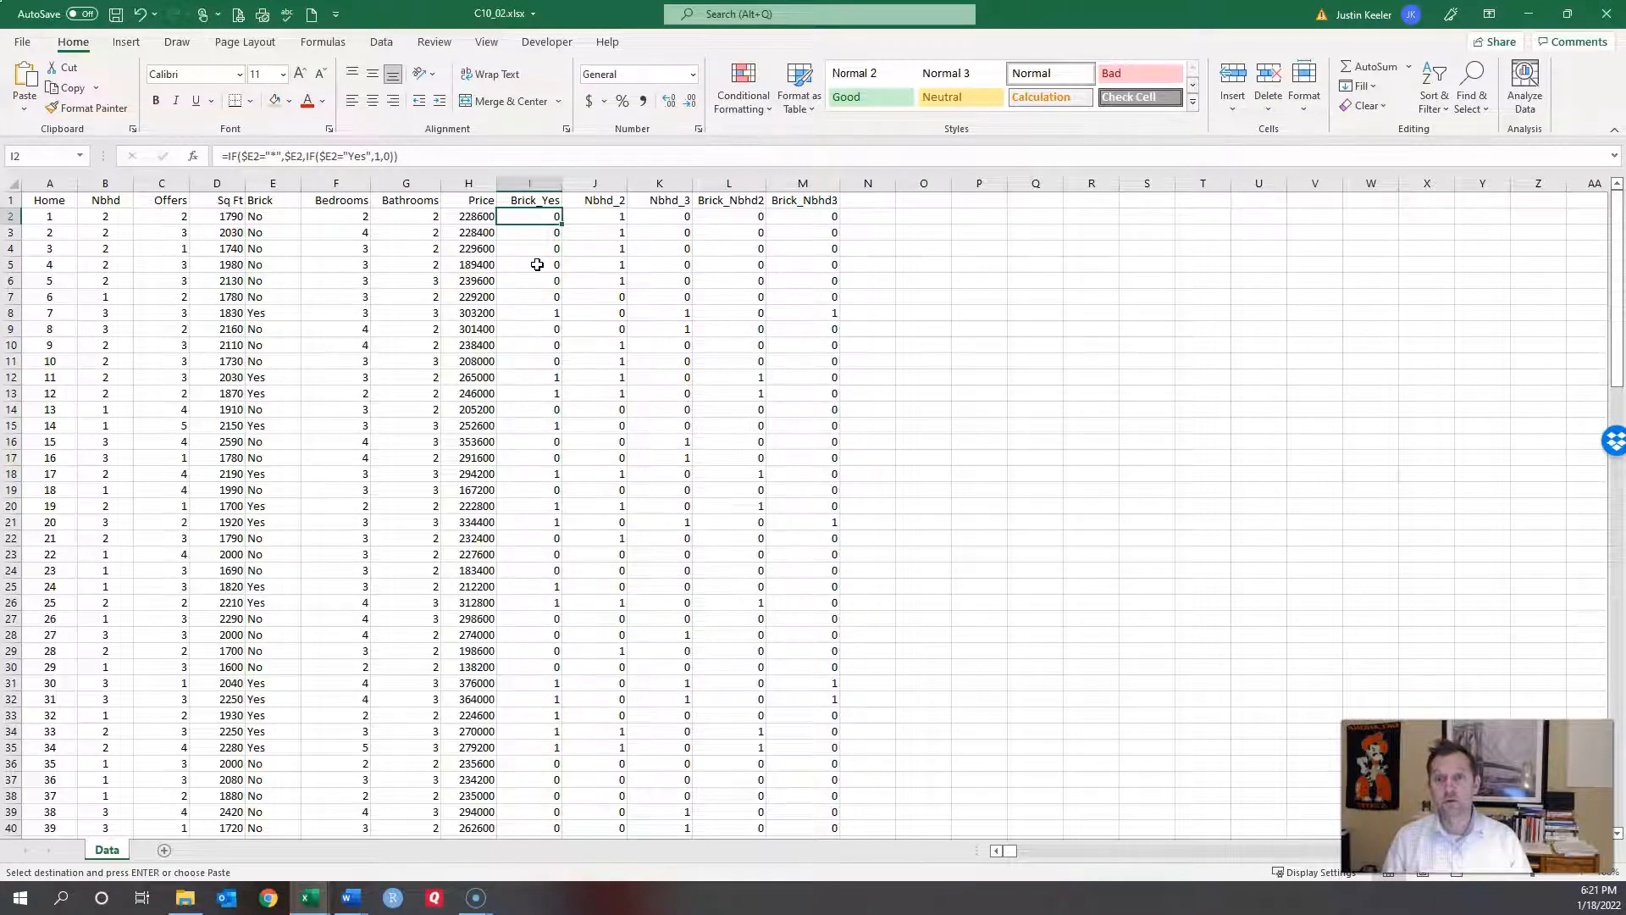
click(532, 200)
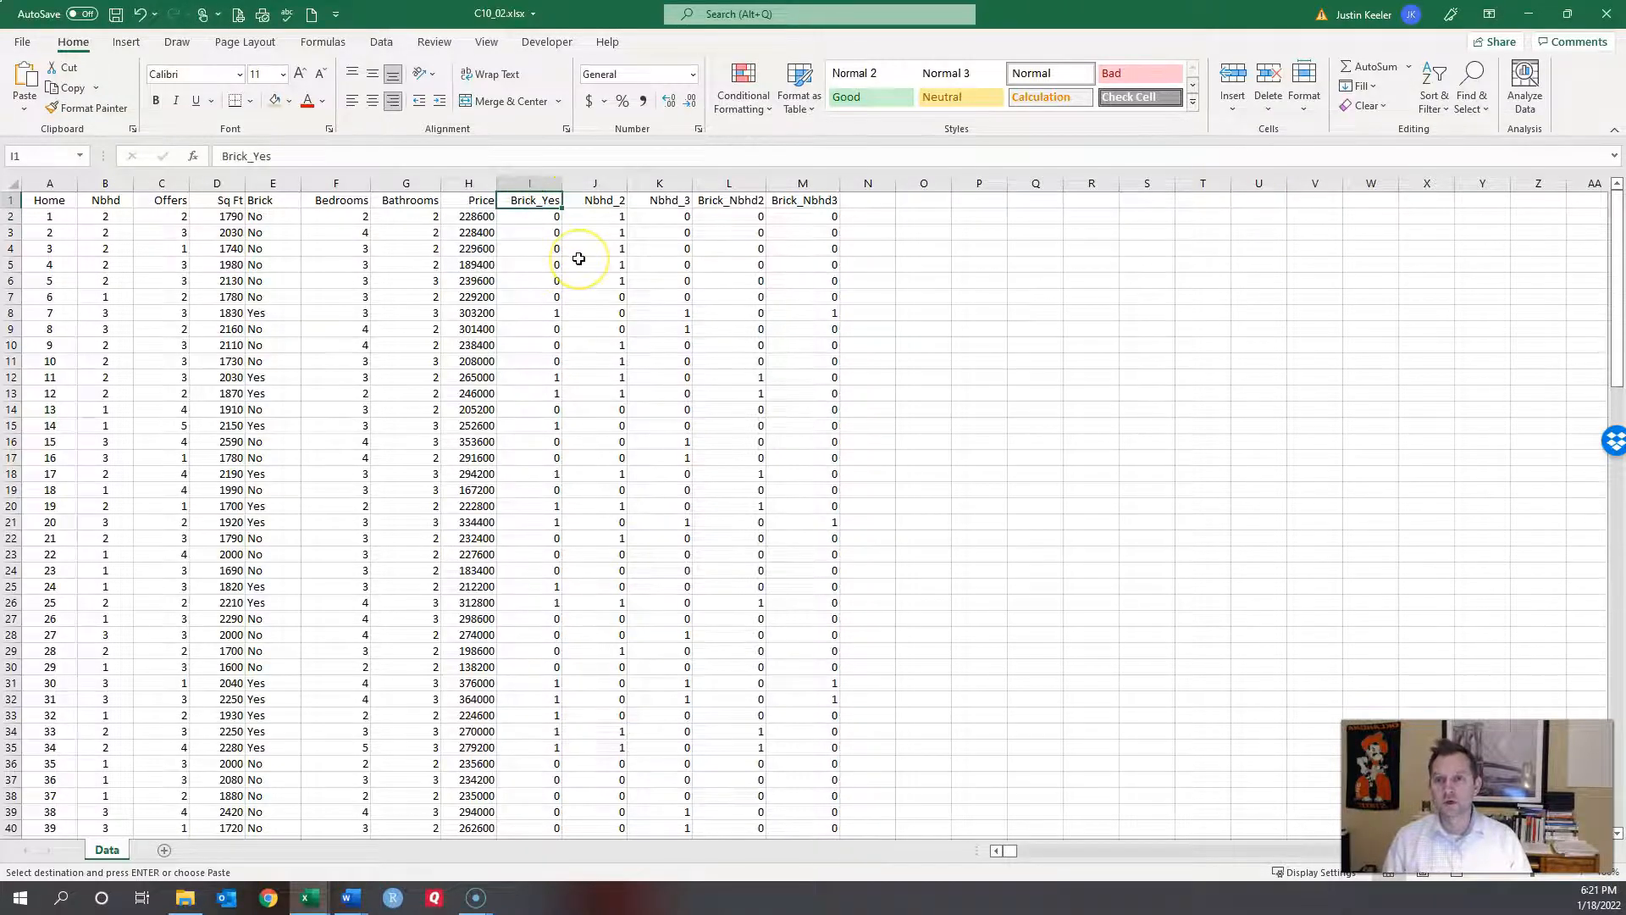
click(536, 216)
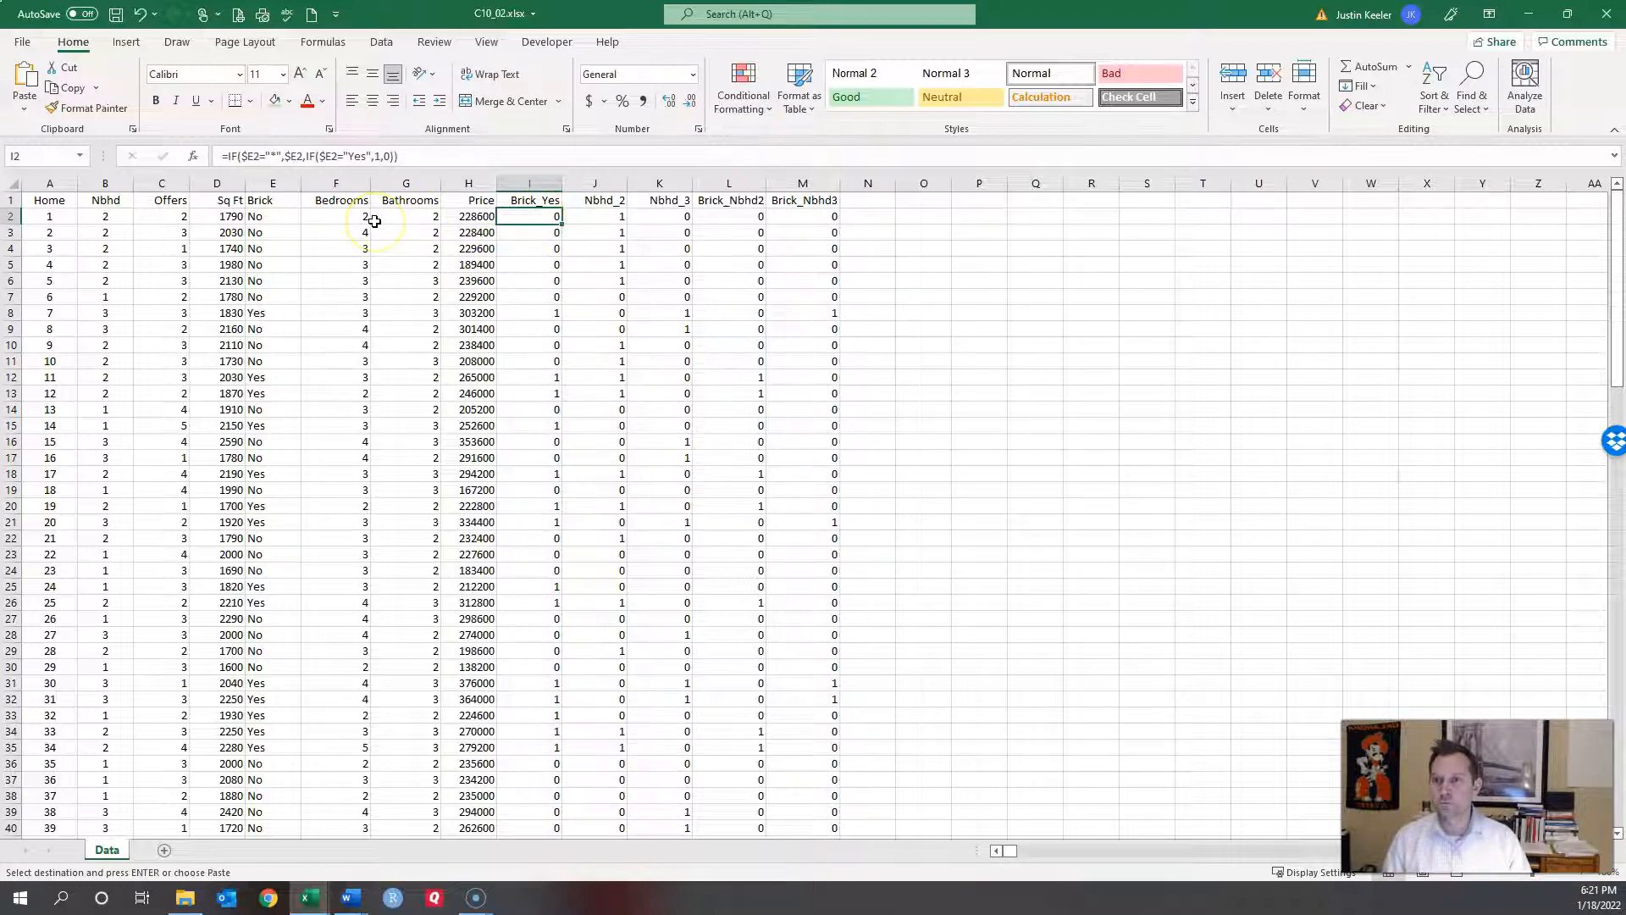
click(270, 216)
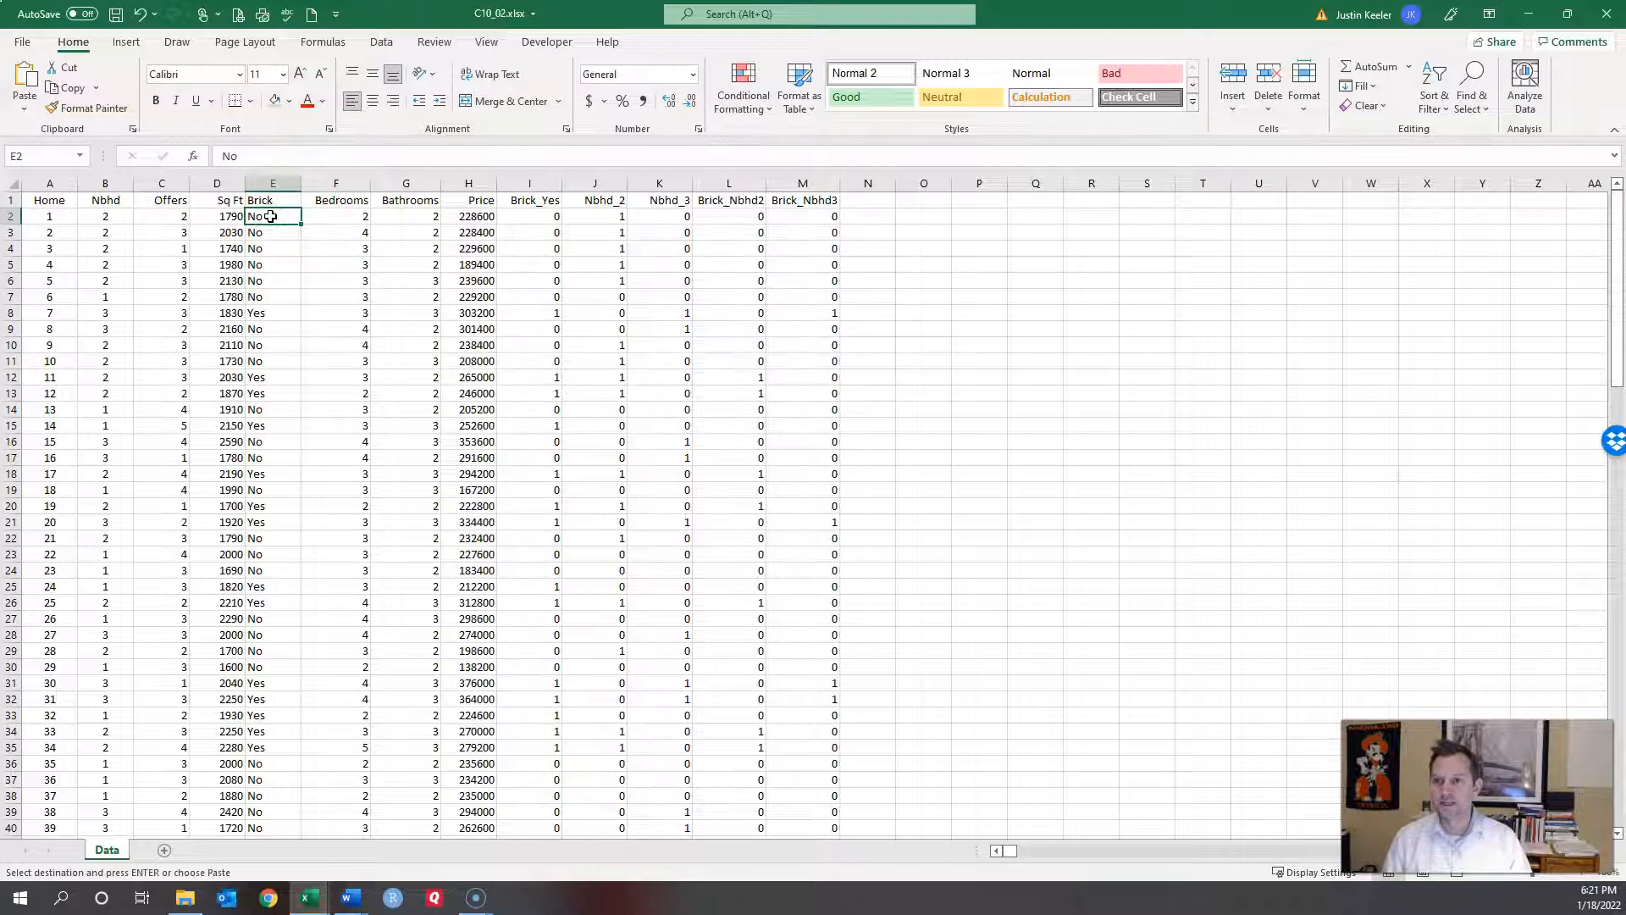
click(269, 312)
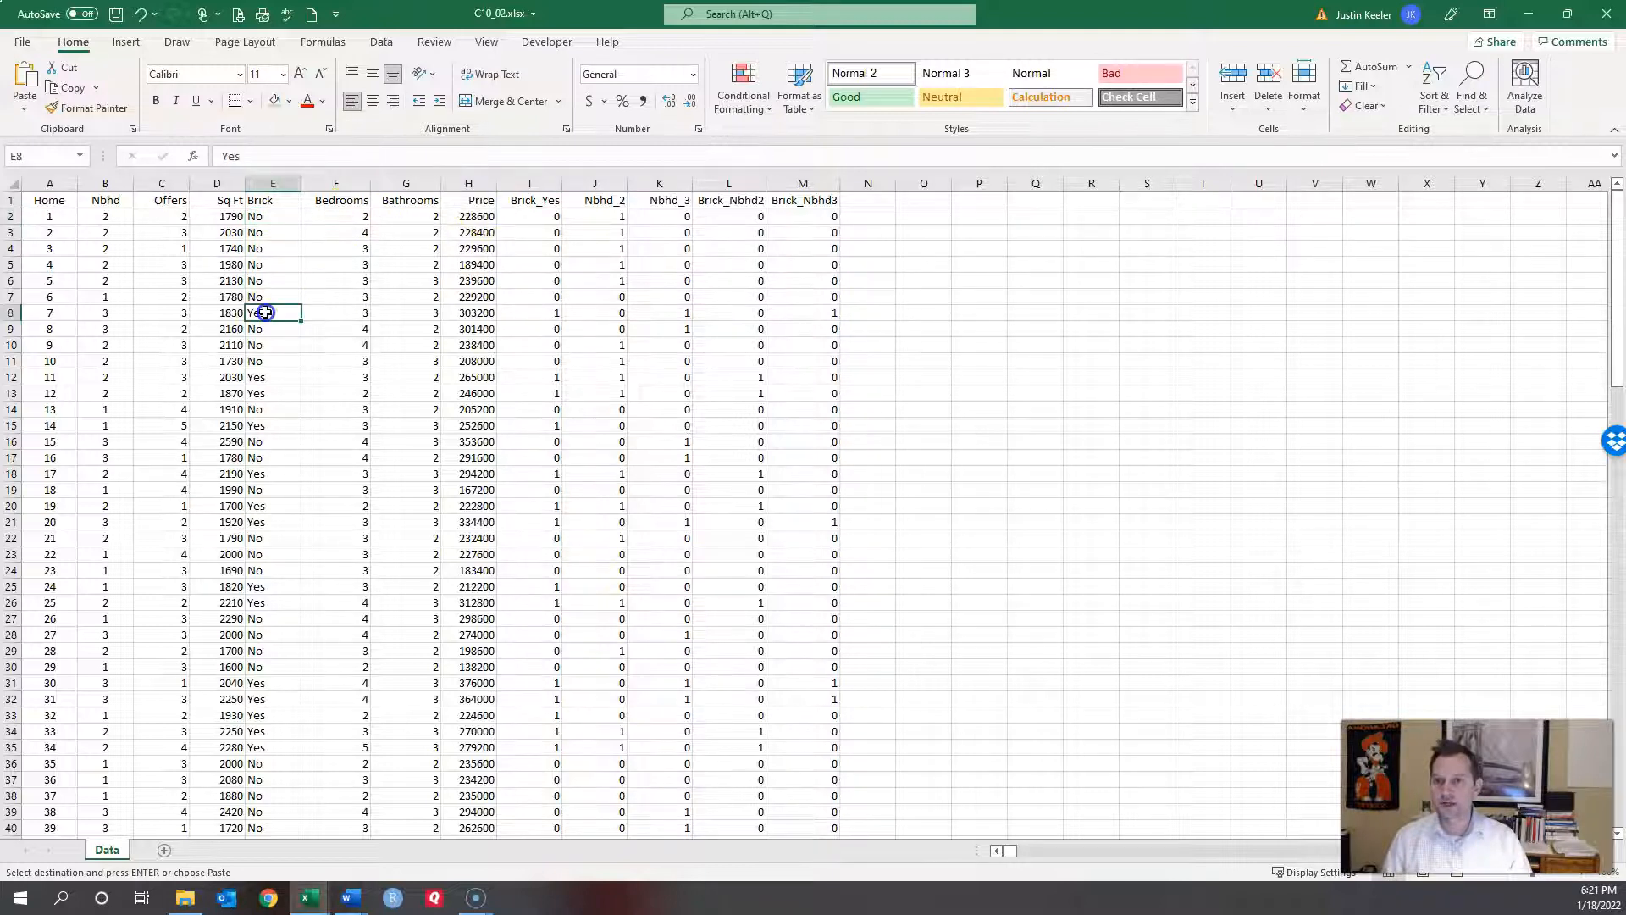
click(559, 312)
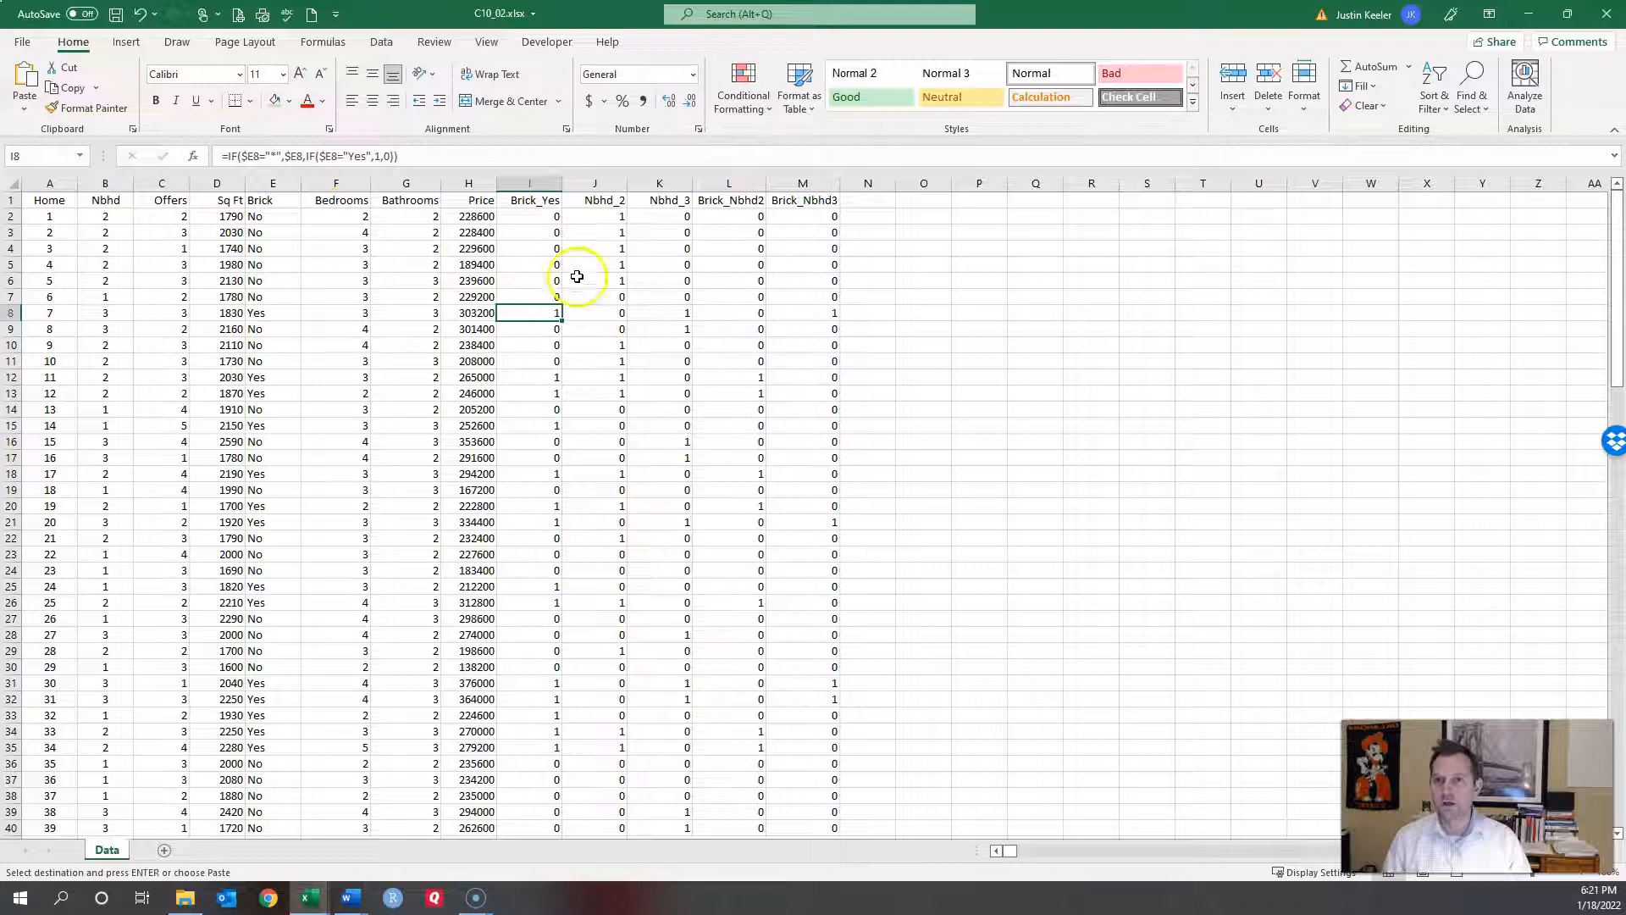
click(603, 218)
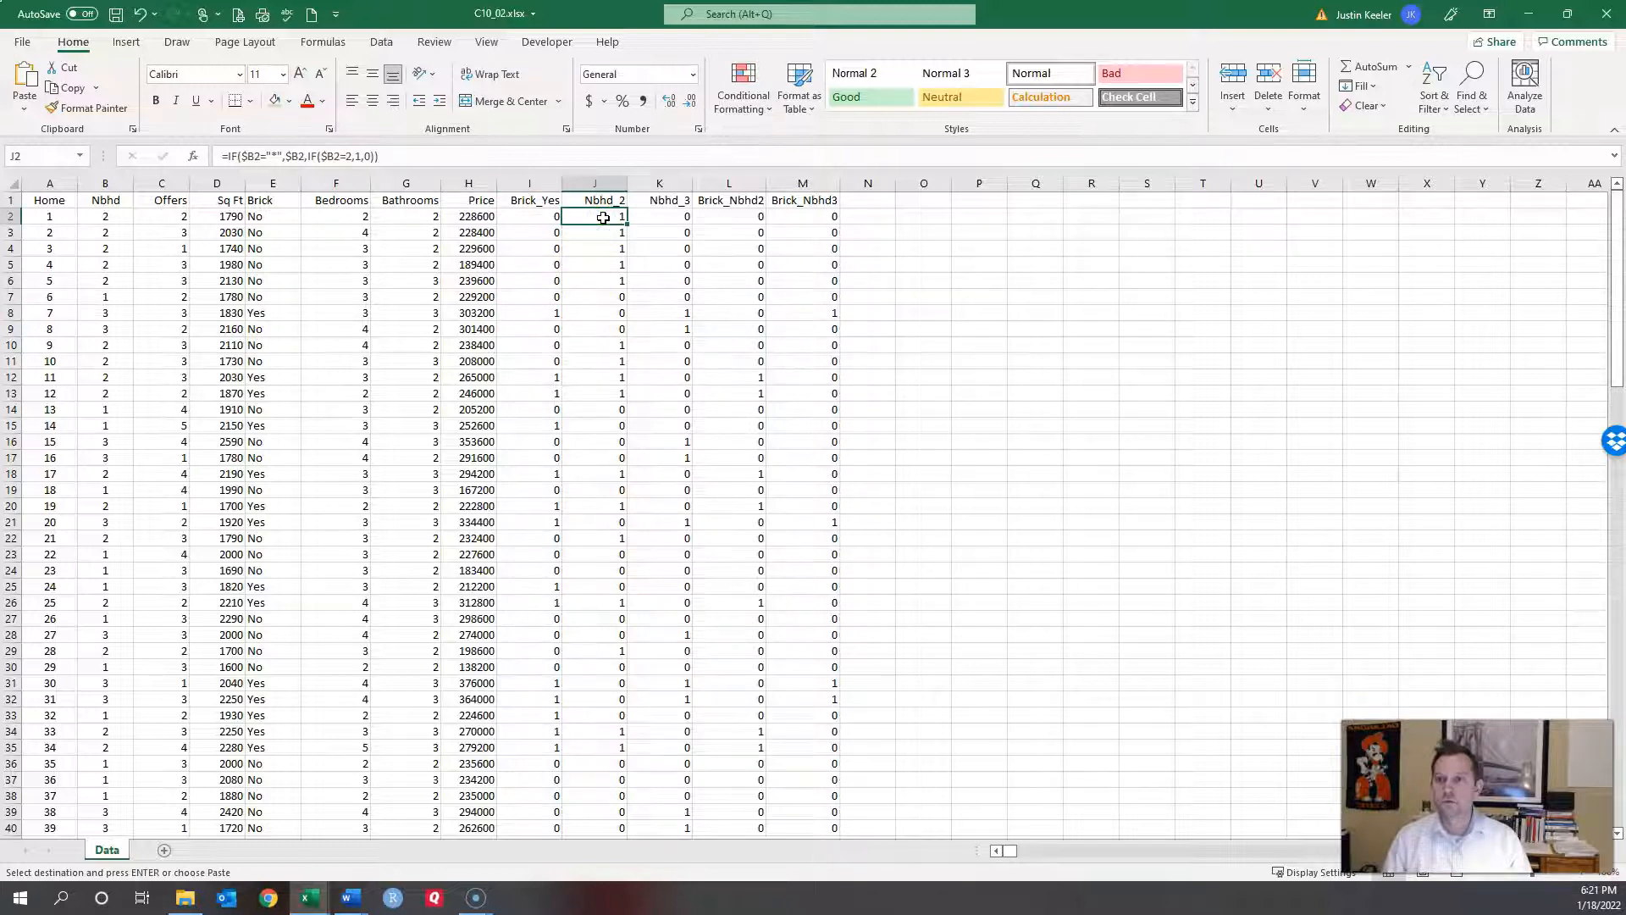
click(604, 315)
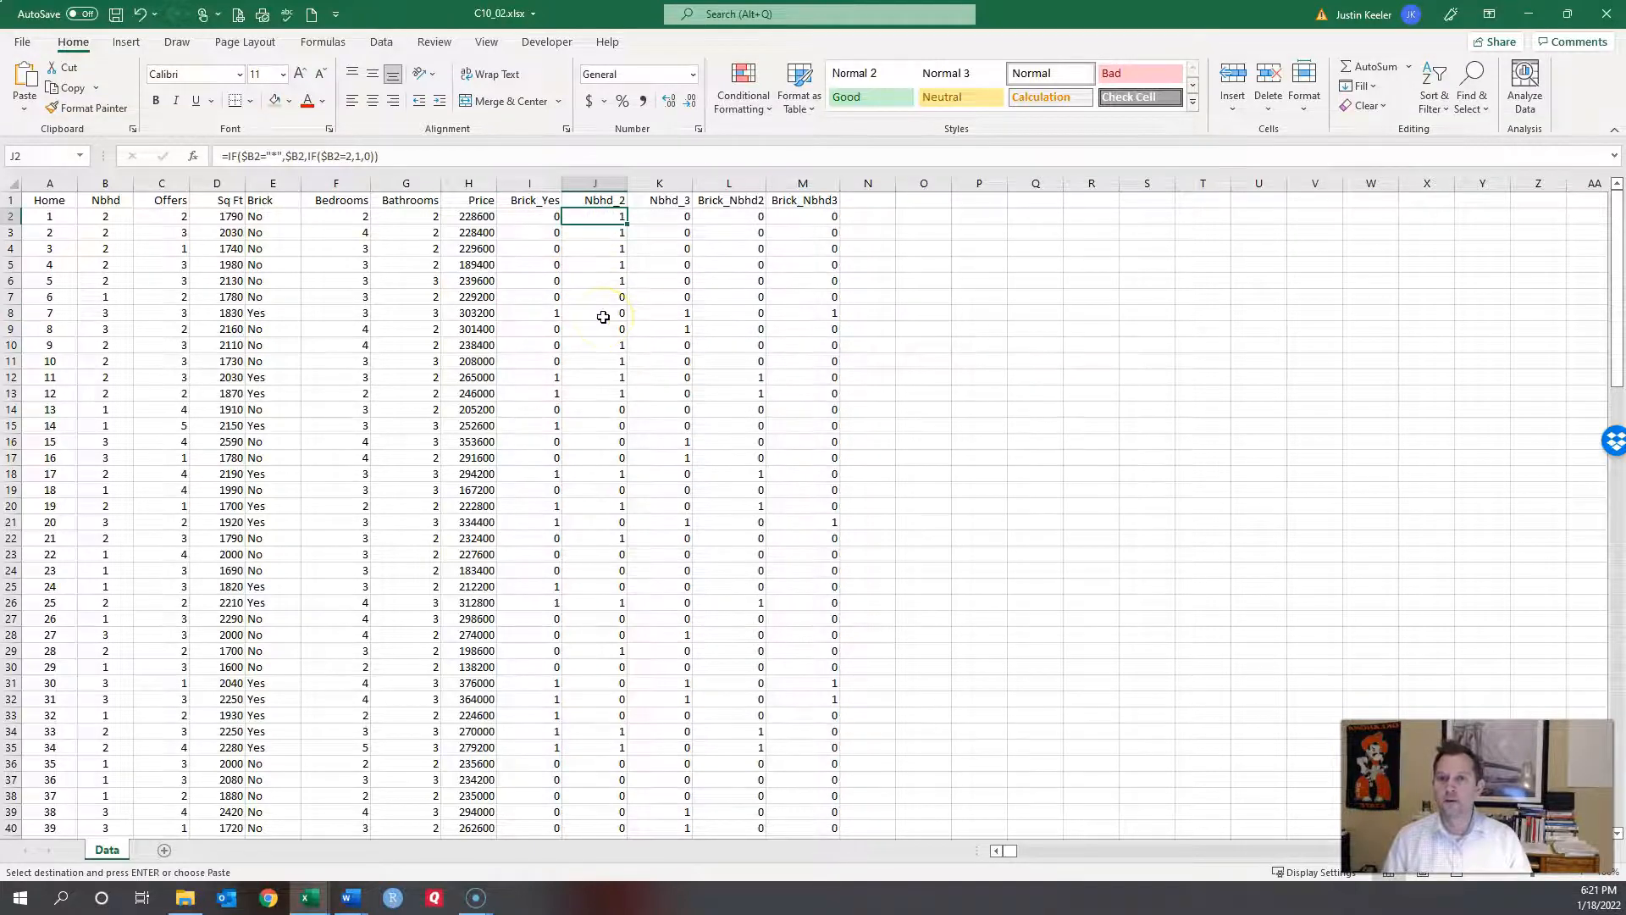
click(623, 242)
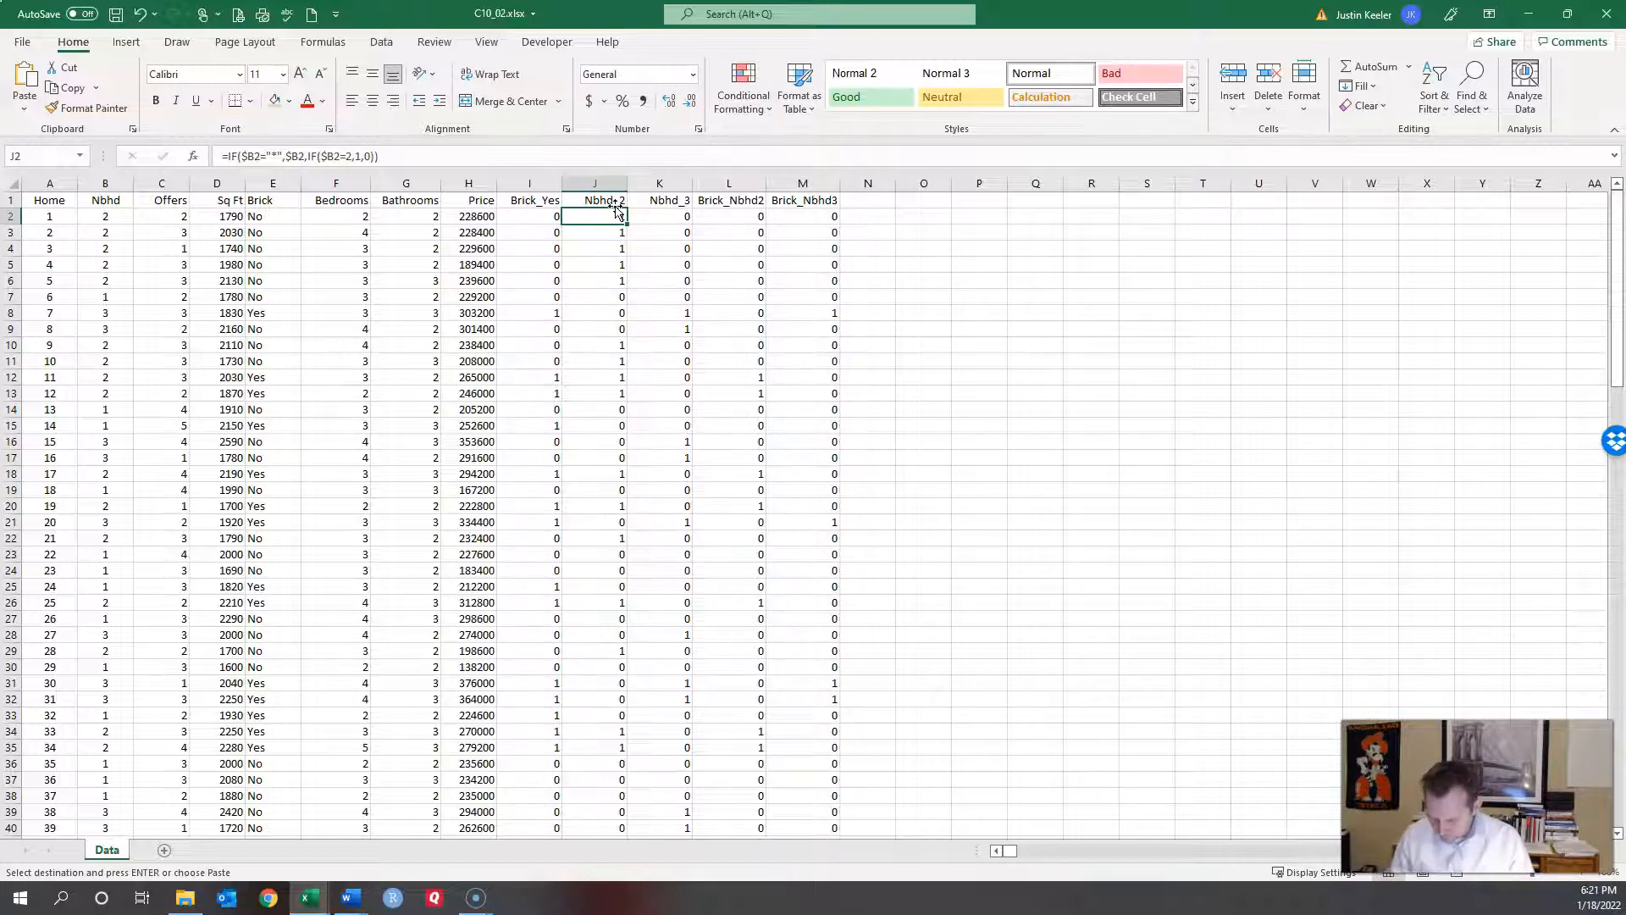
click(605, 217)
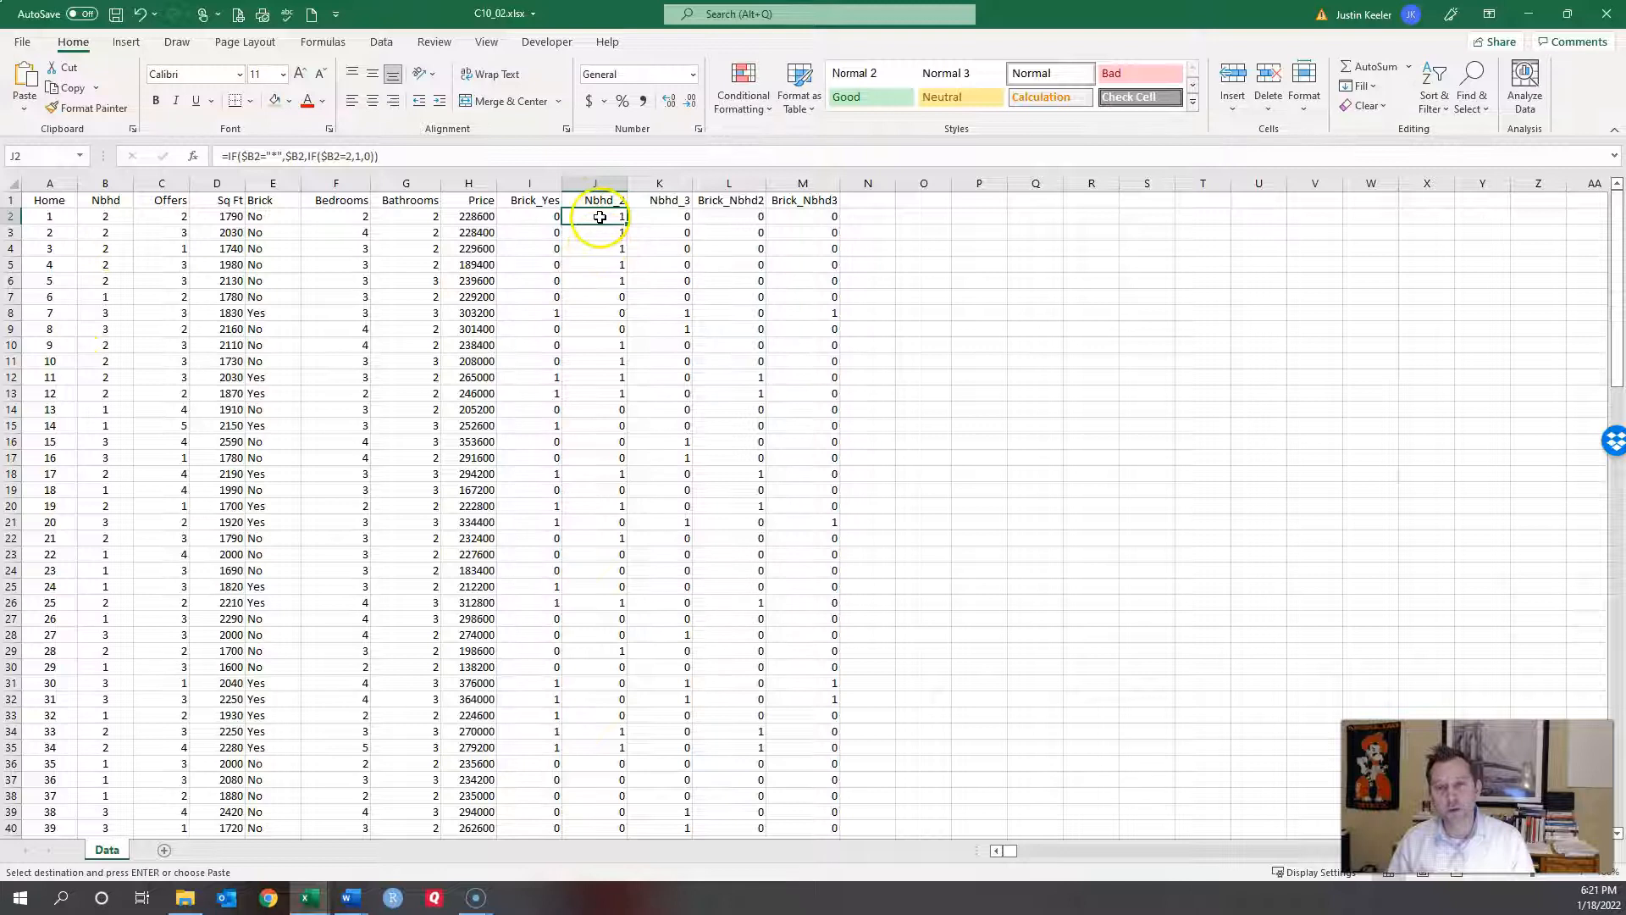
click(669, 201)
click(669, 220)
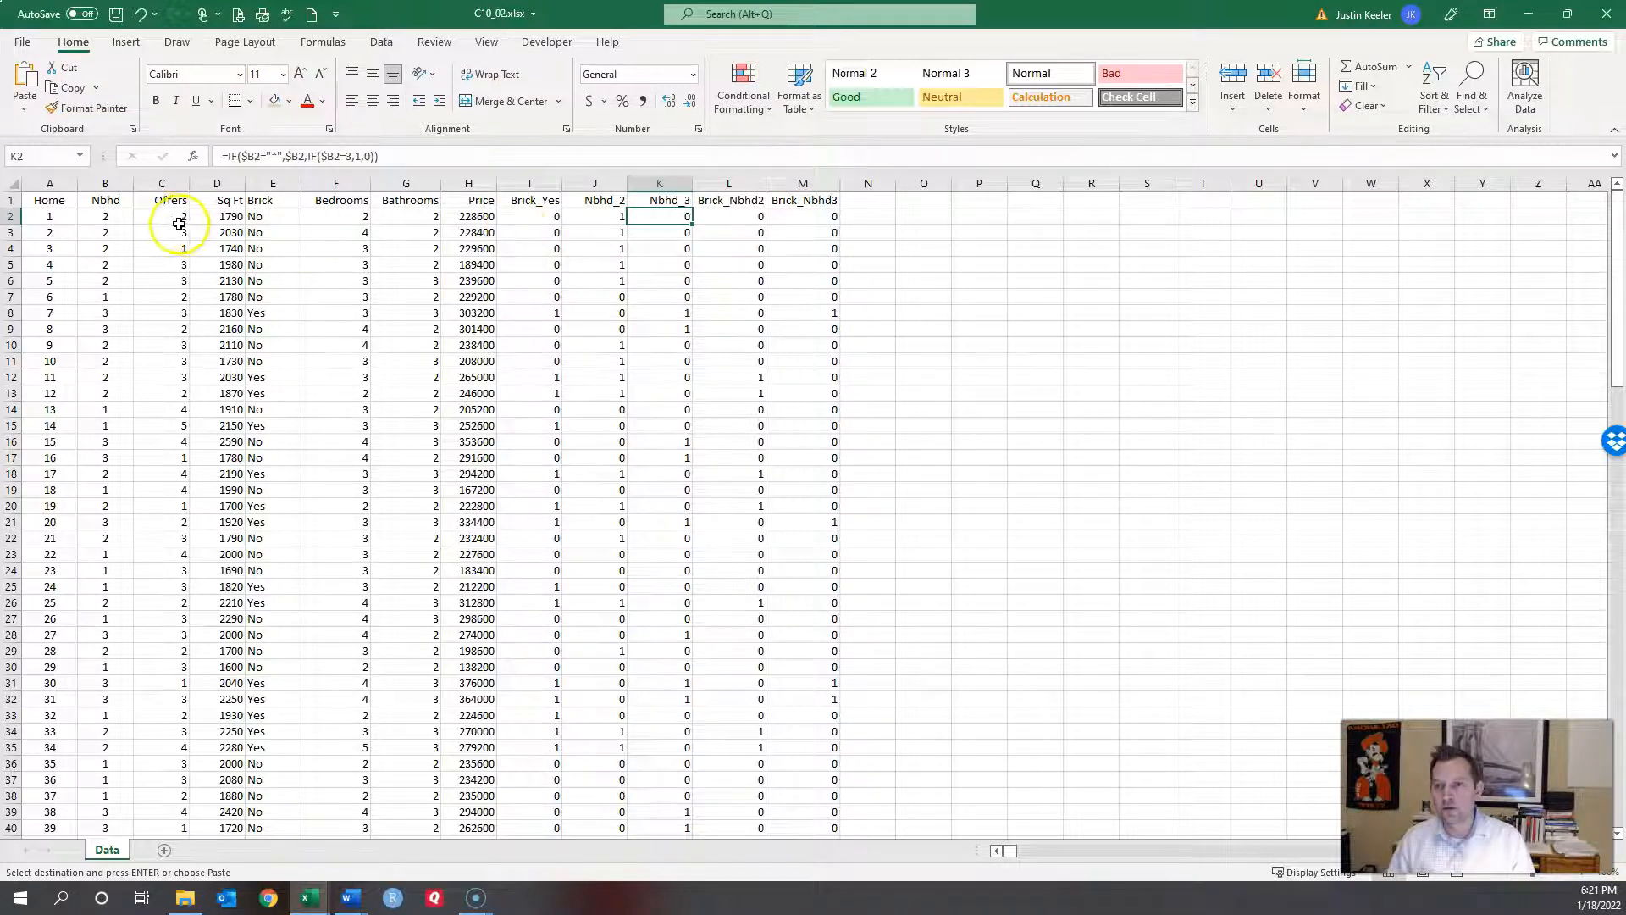
click(117, 312)
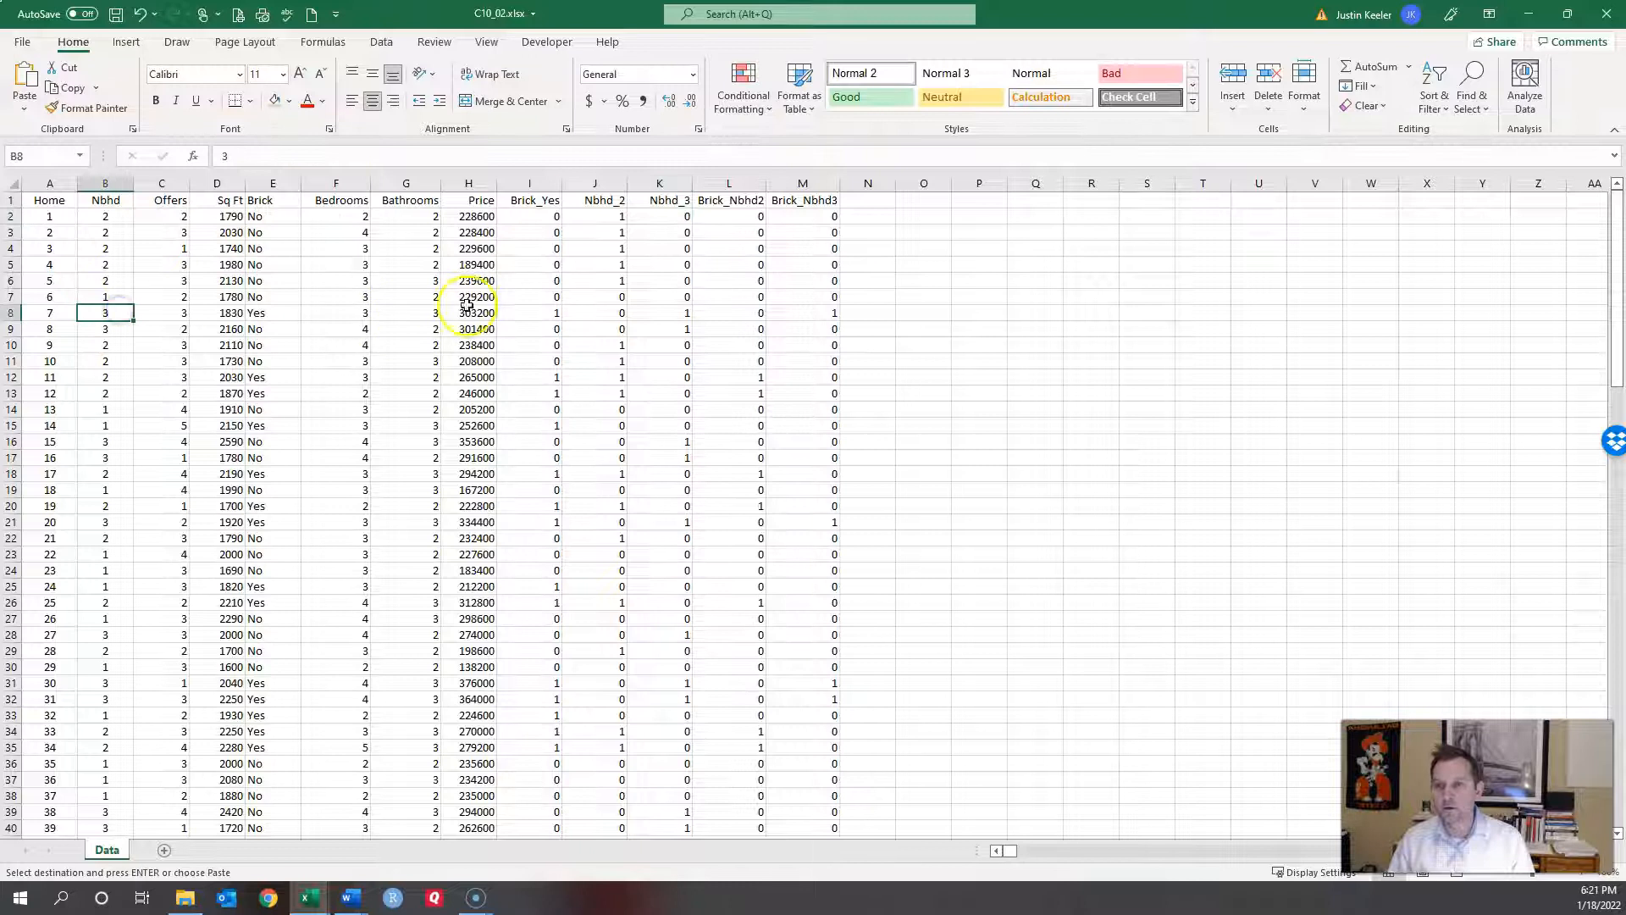
click(683, 309)
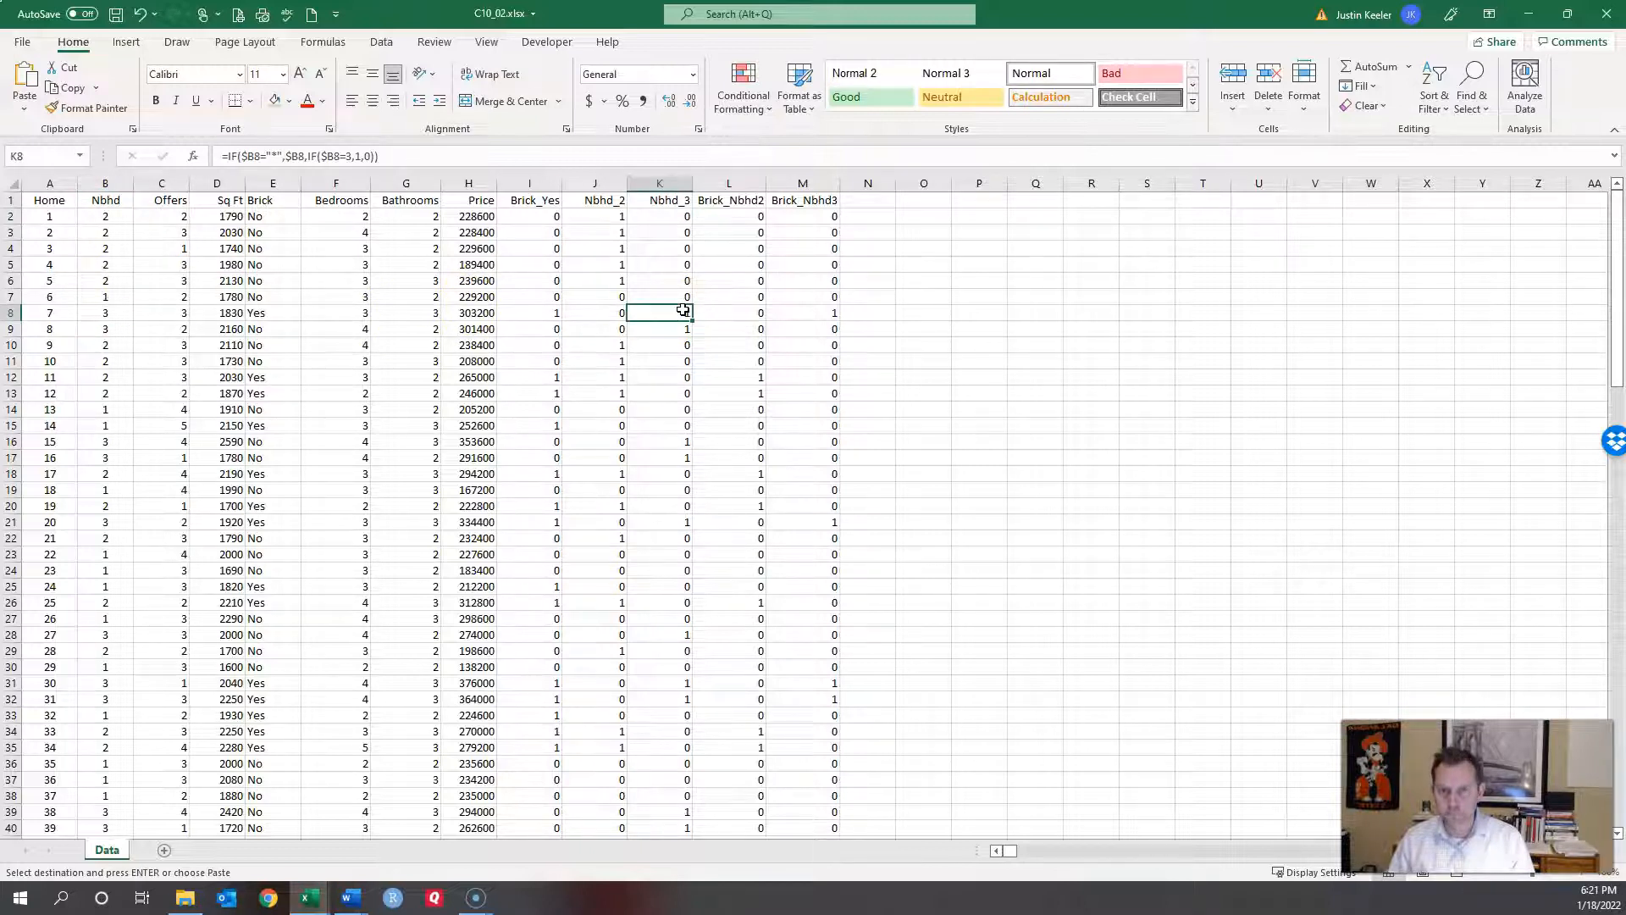
click(728, 230)
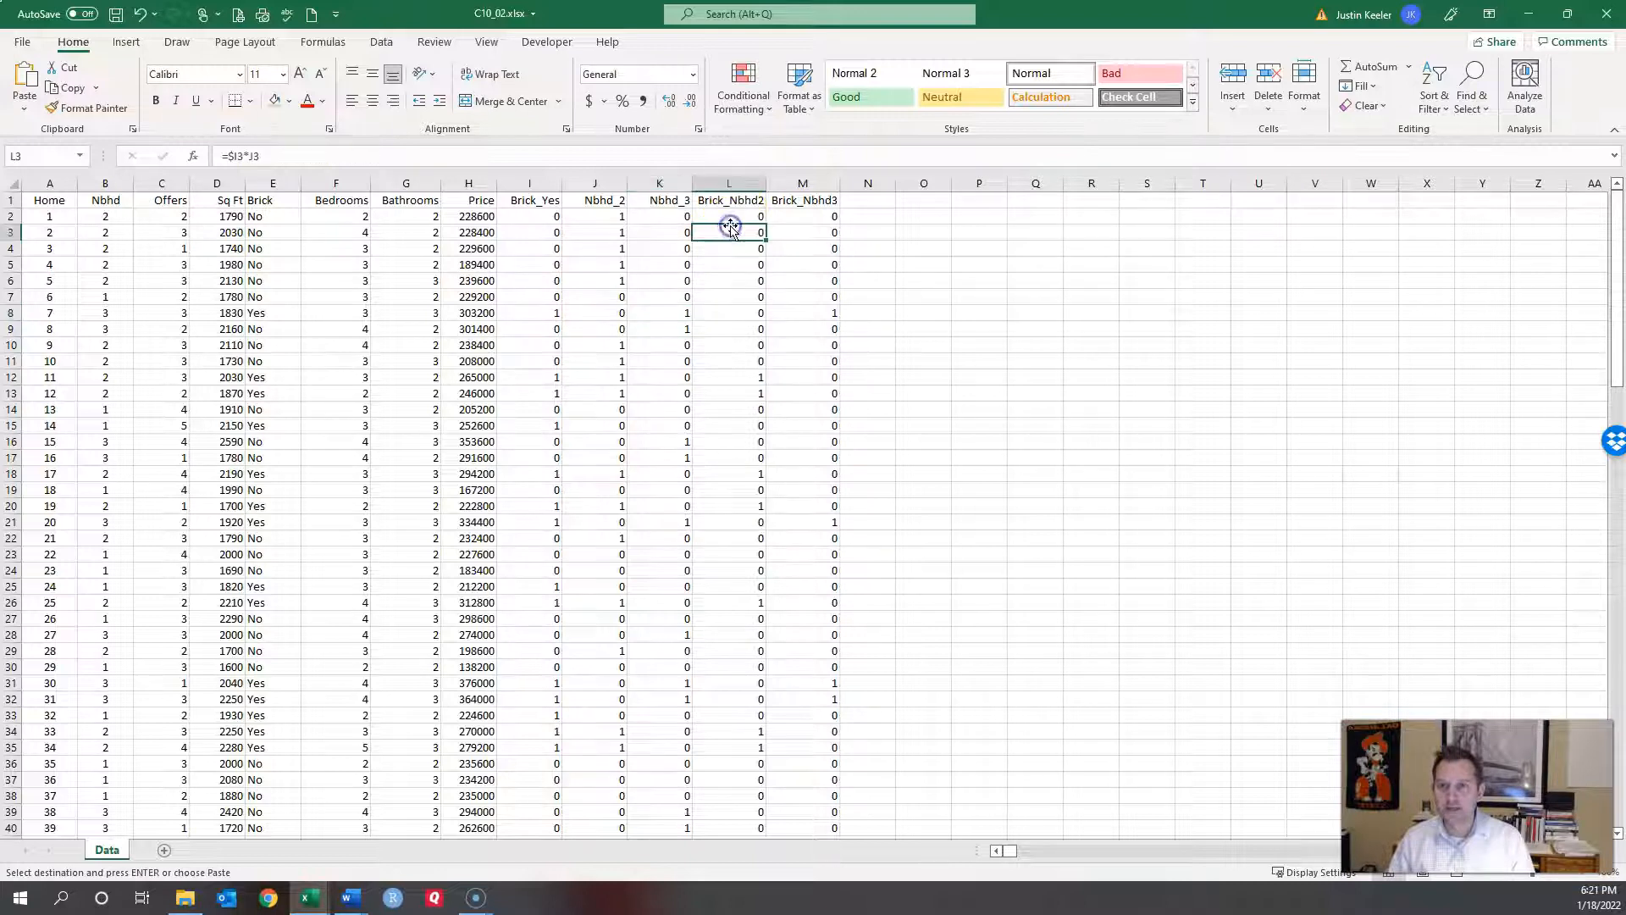
click(729, 217)
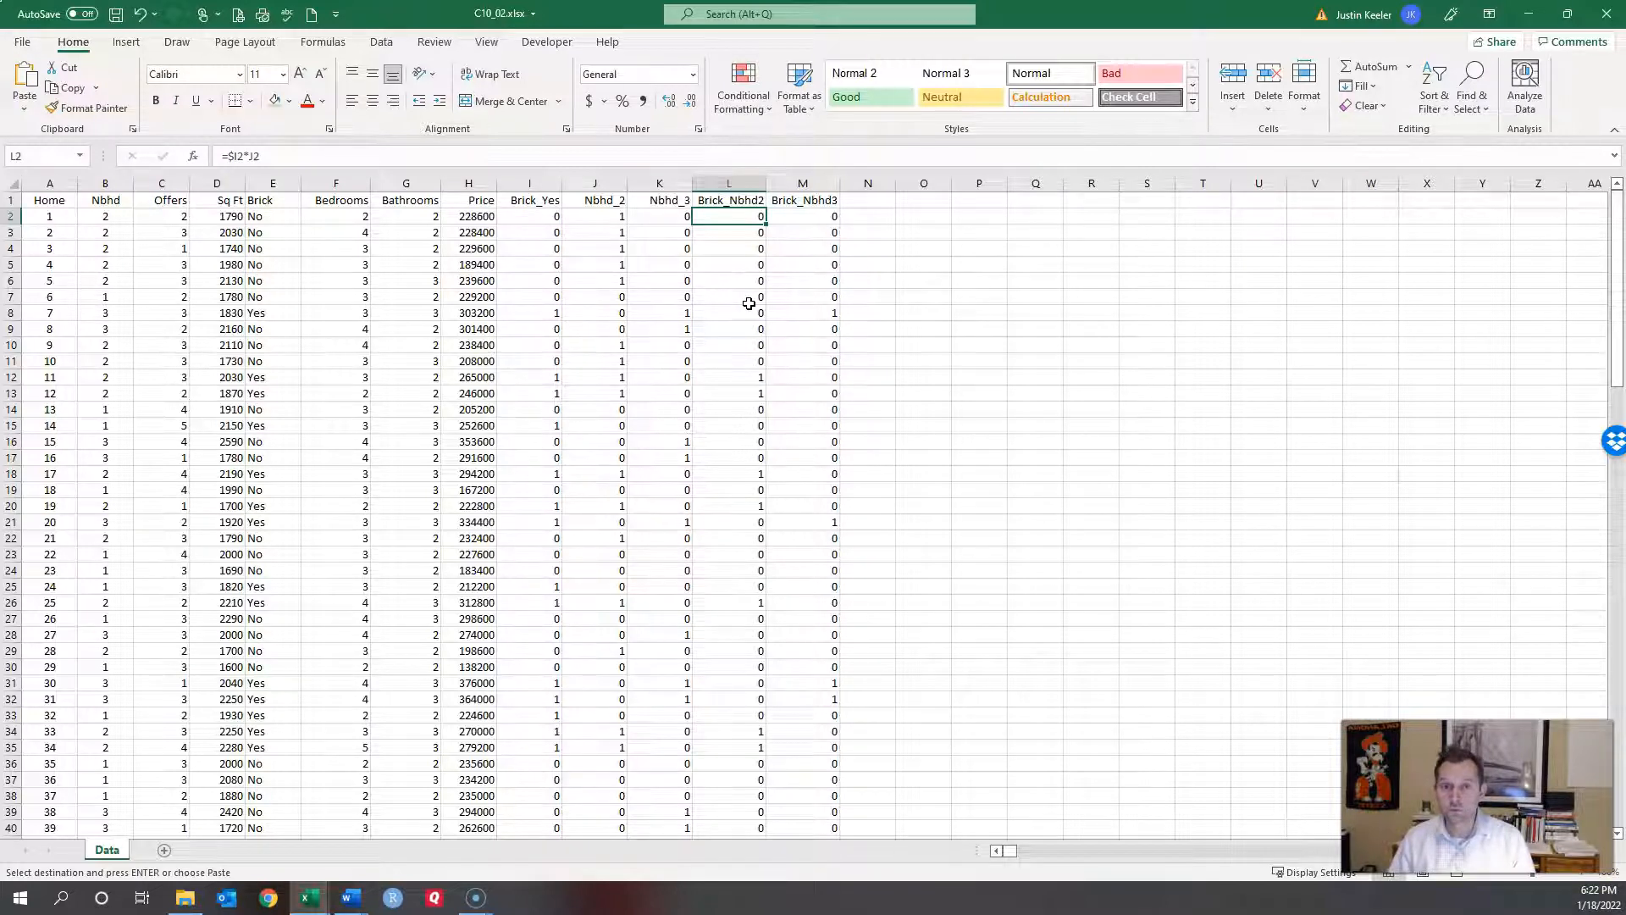
click(798, 216)
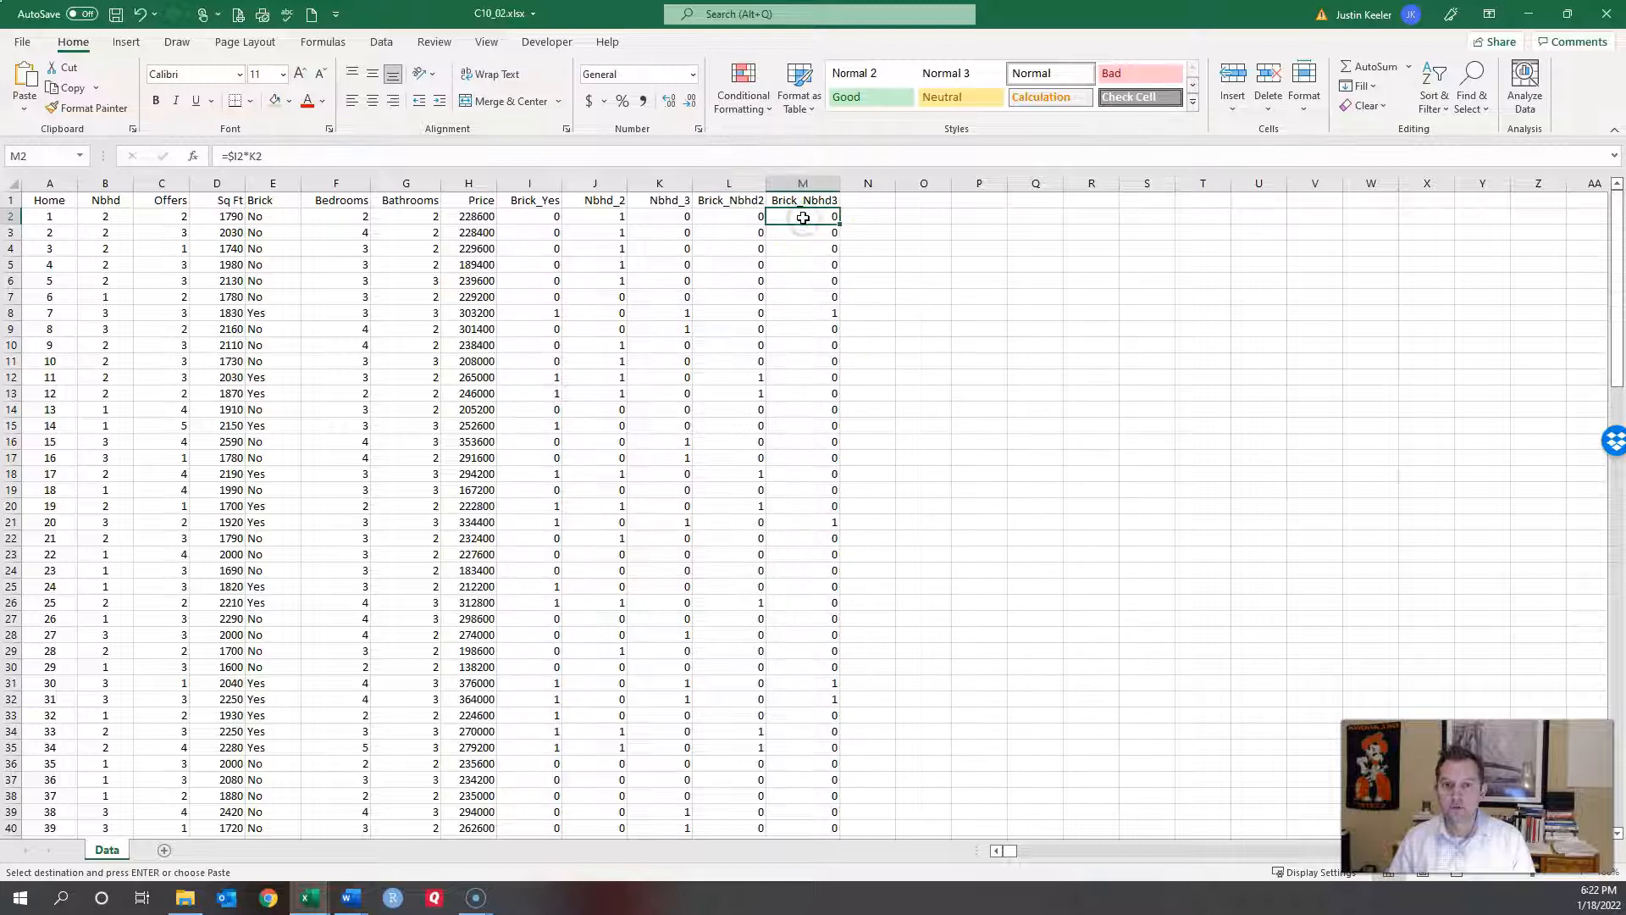
click(833, 313)
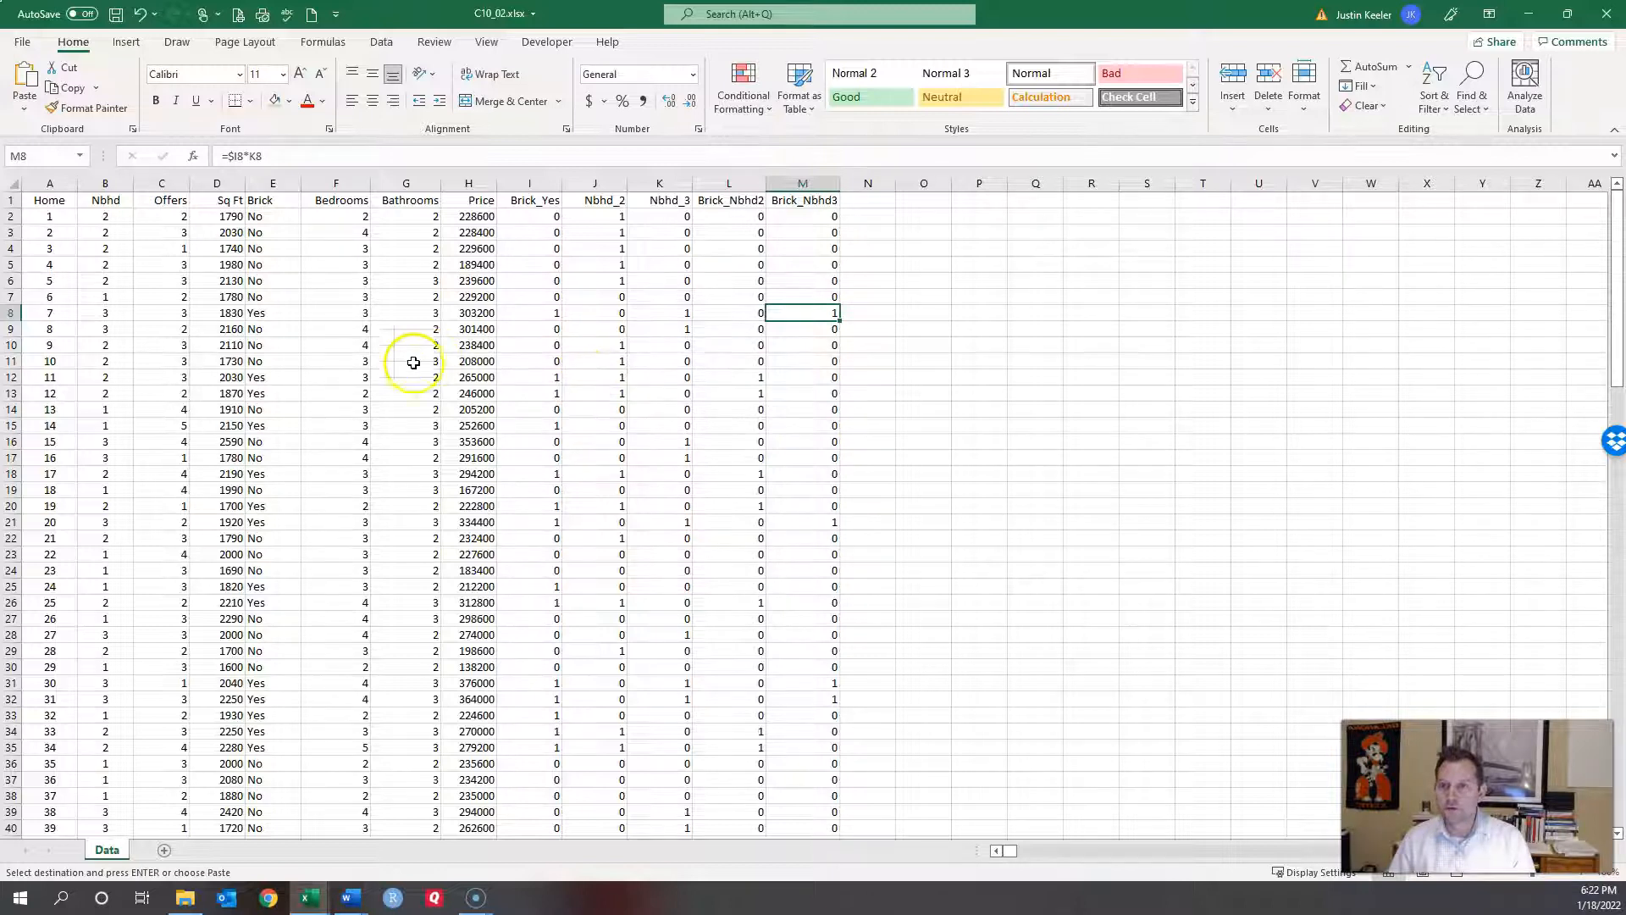
click(118, 330)
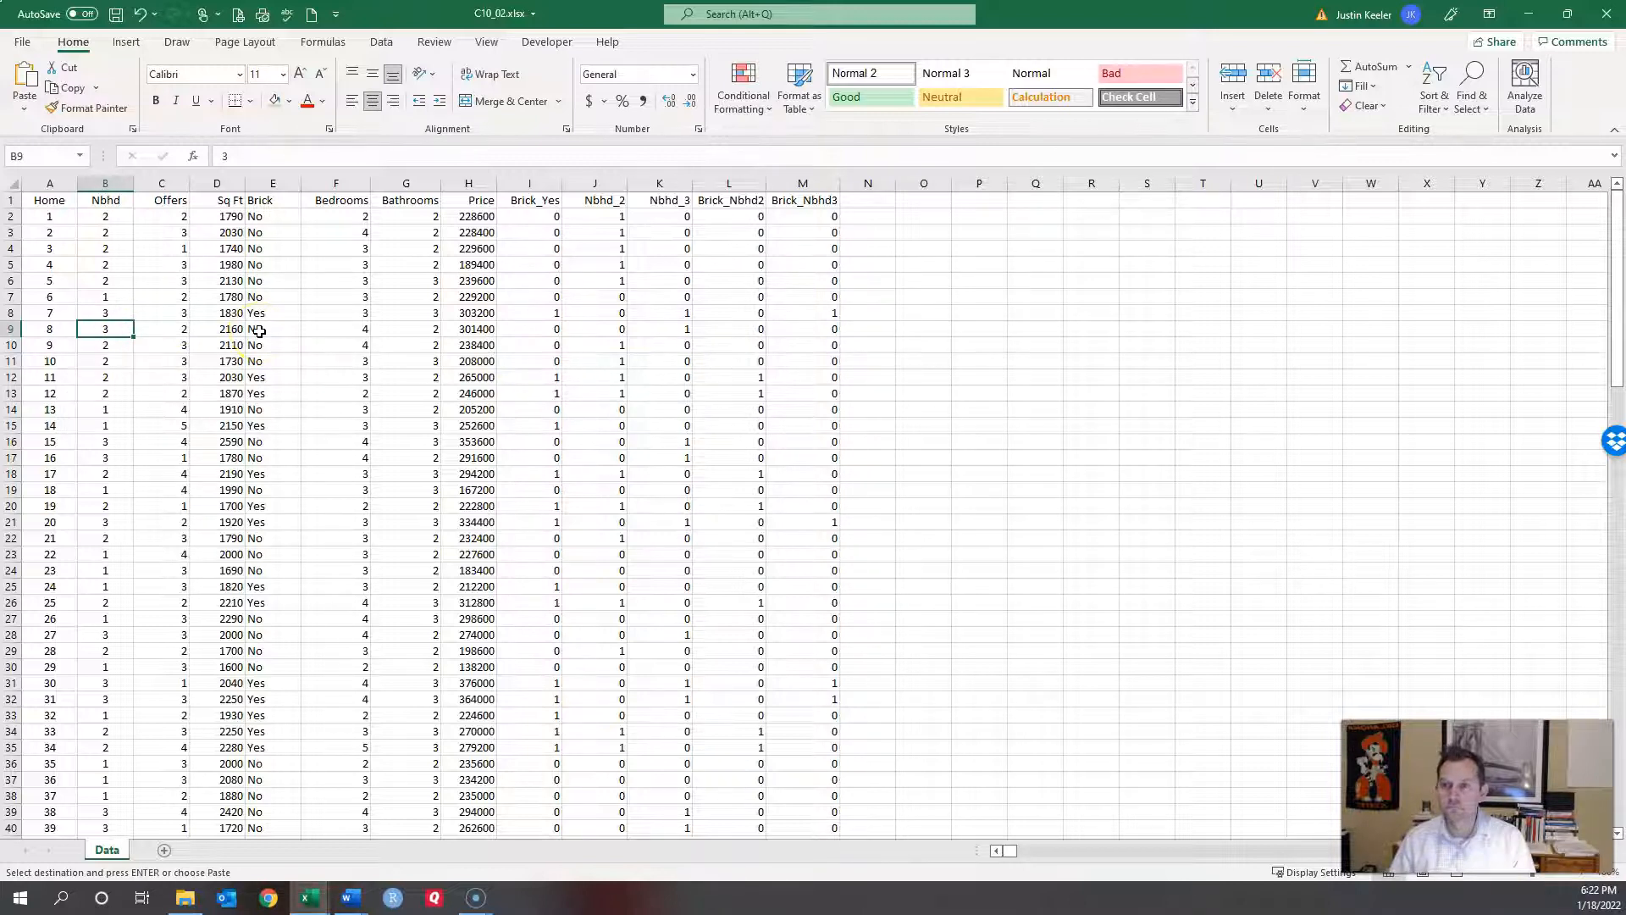
click(12, 329)
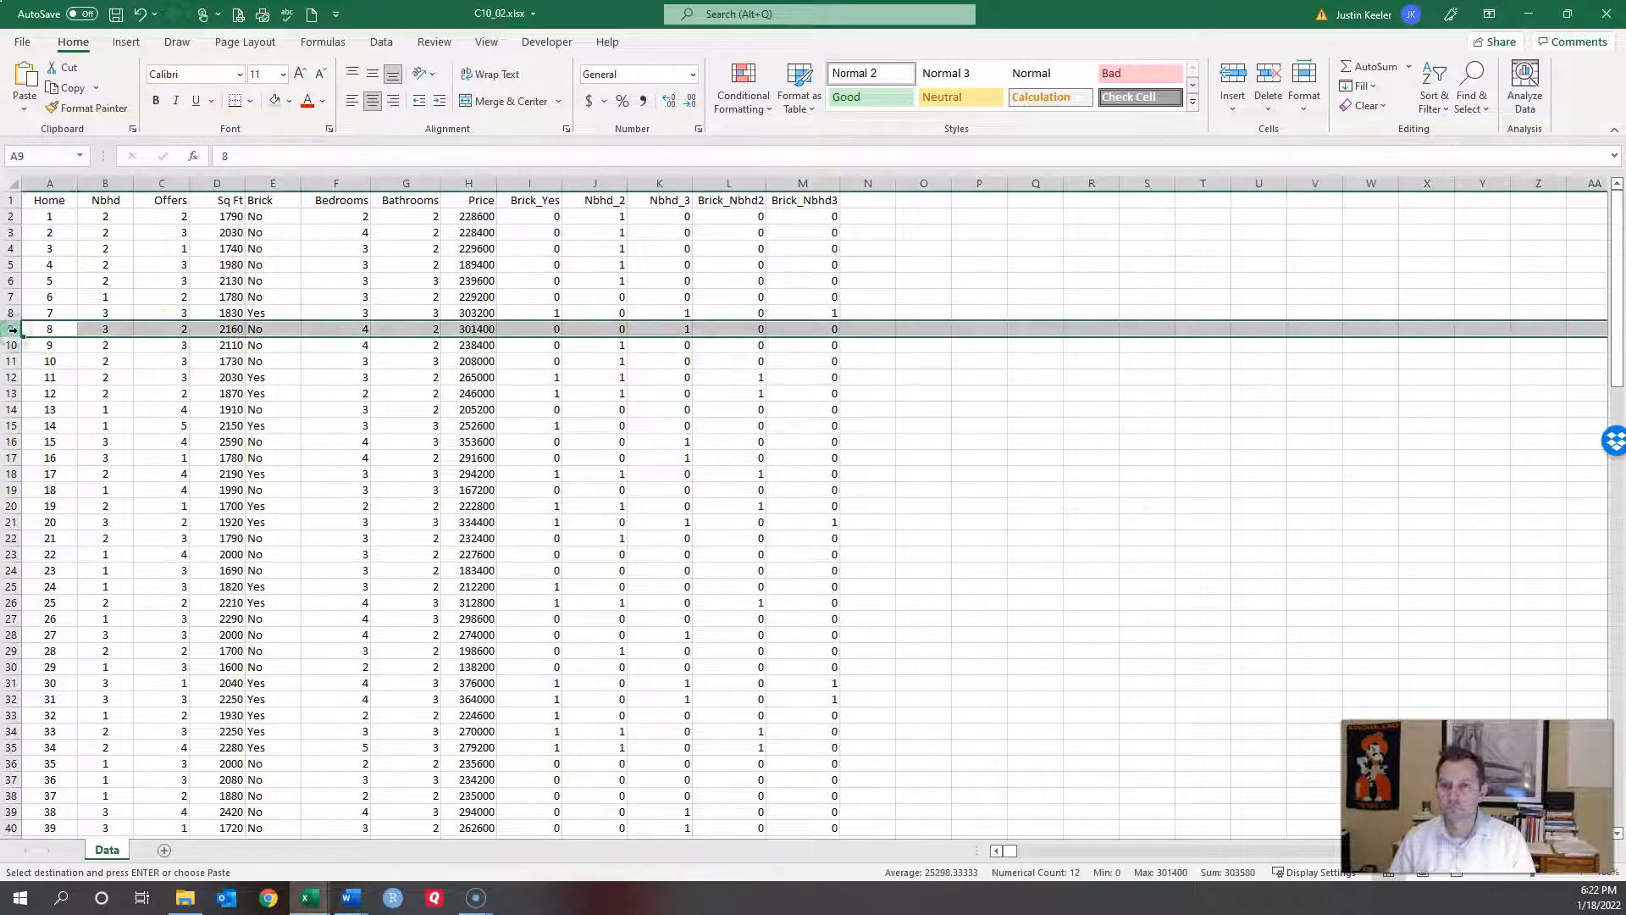
click(13, 313)
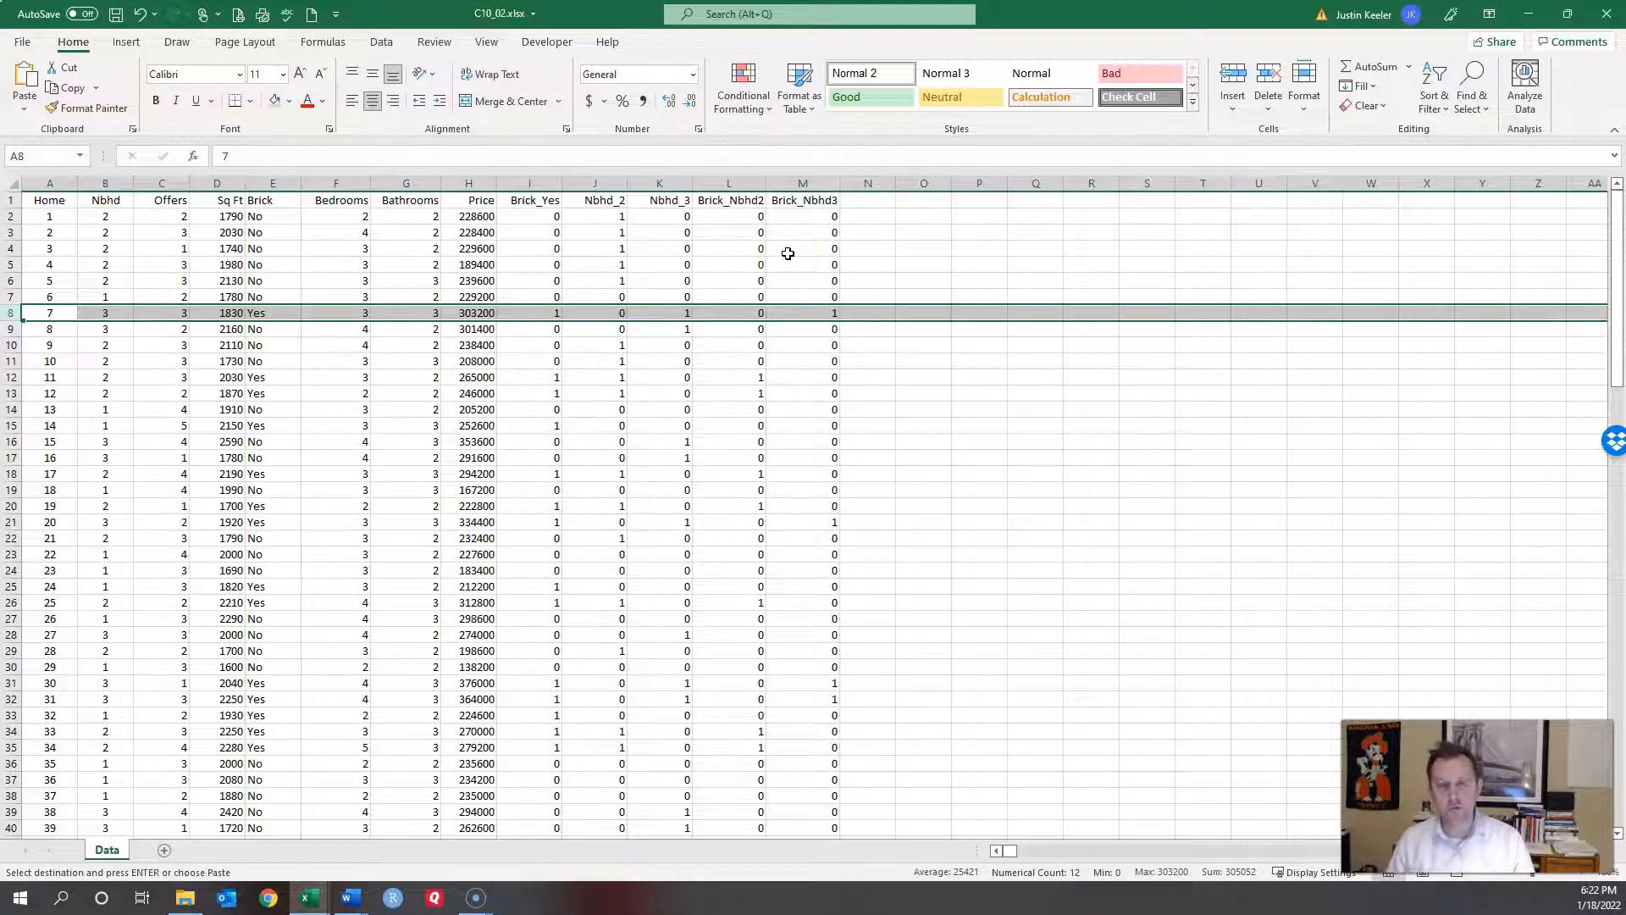
click(616, 218)
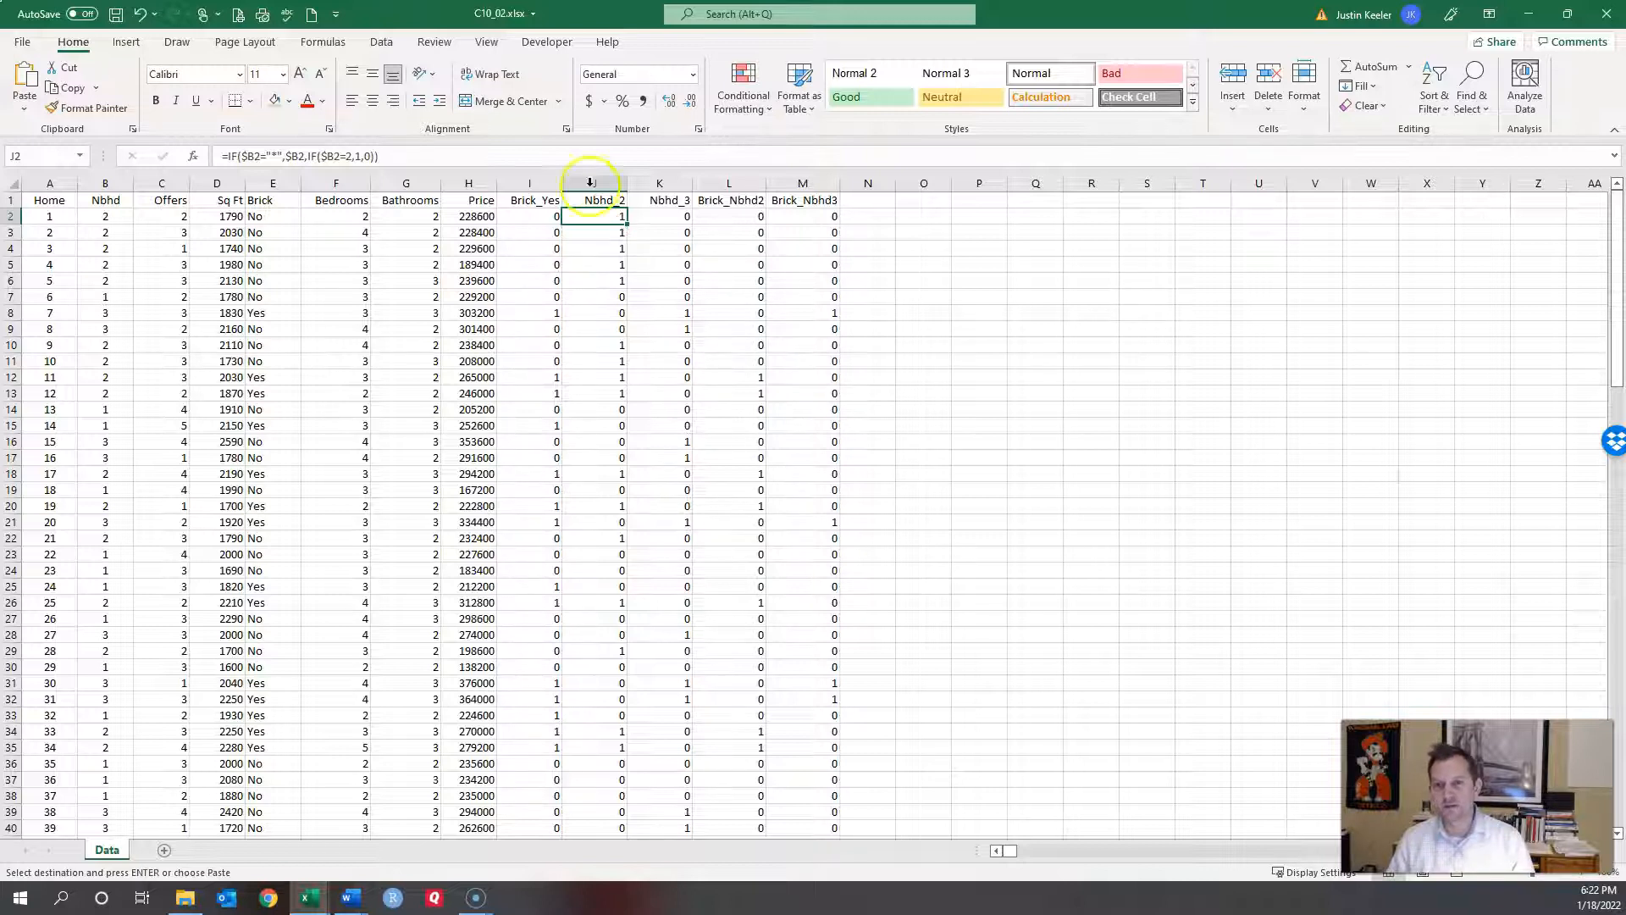
Step: Paste the Nbhd_2 formula as text into P2
click(407, 157)
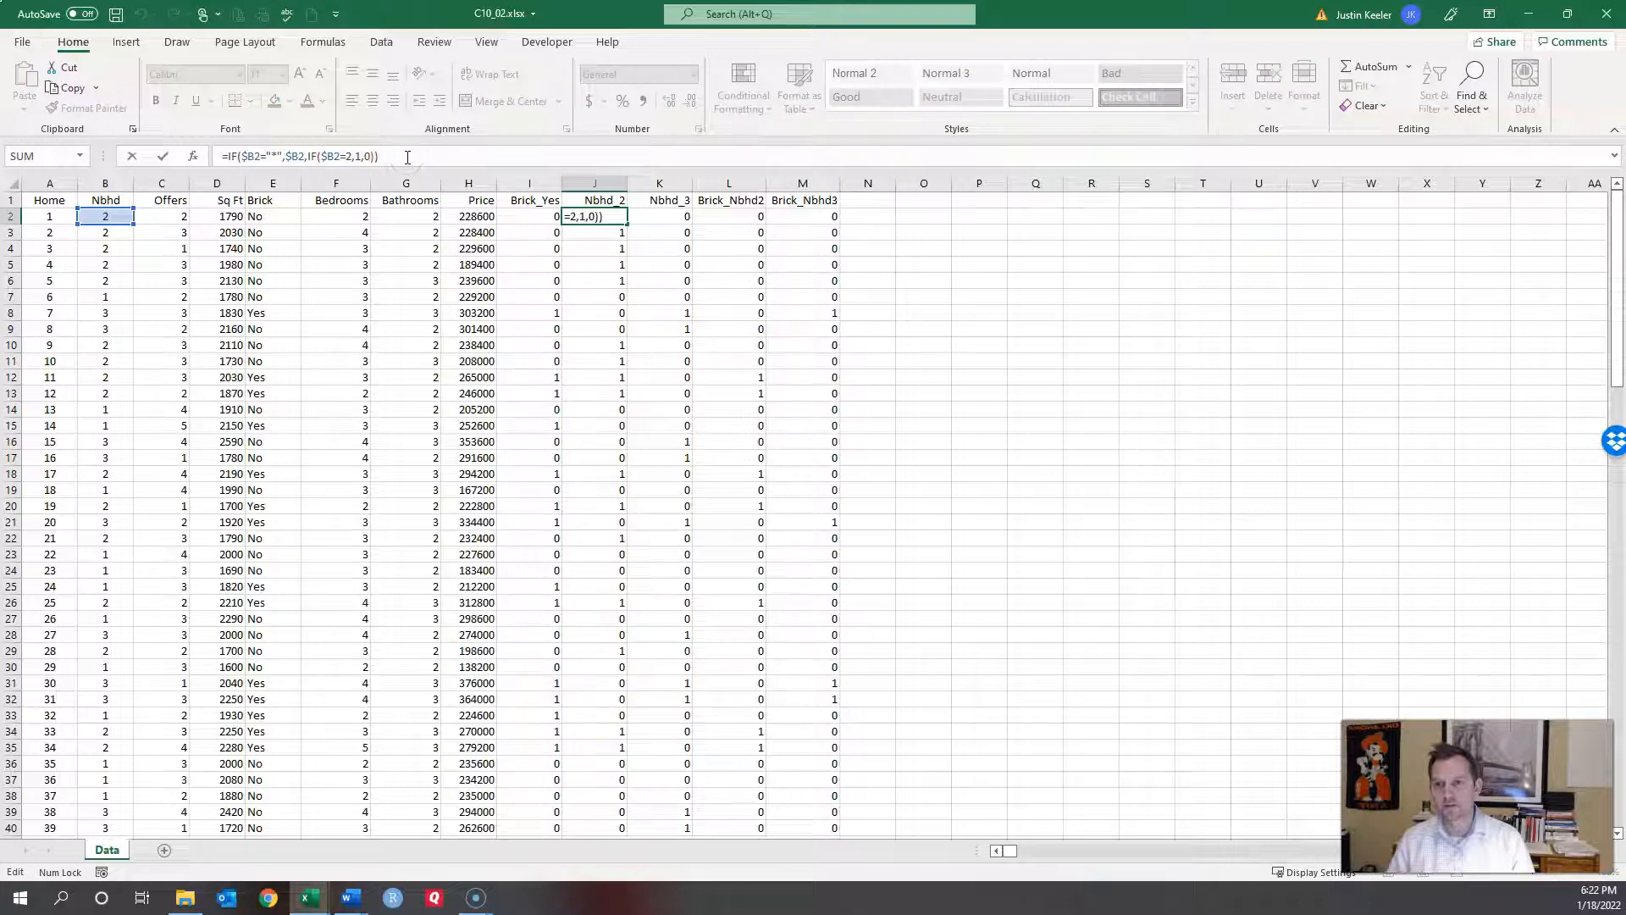
drag(407, 157, 105, 151)
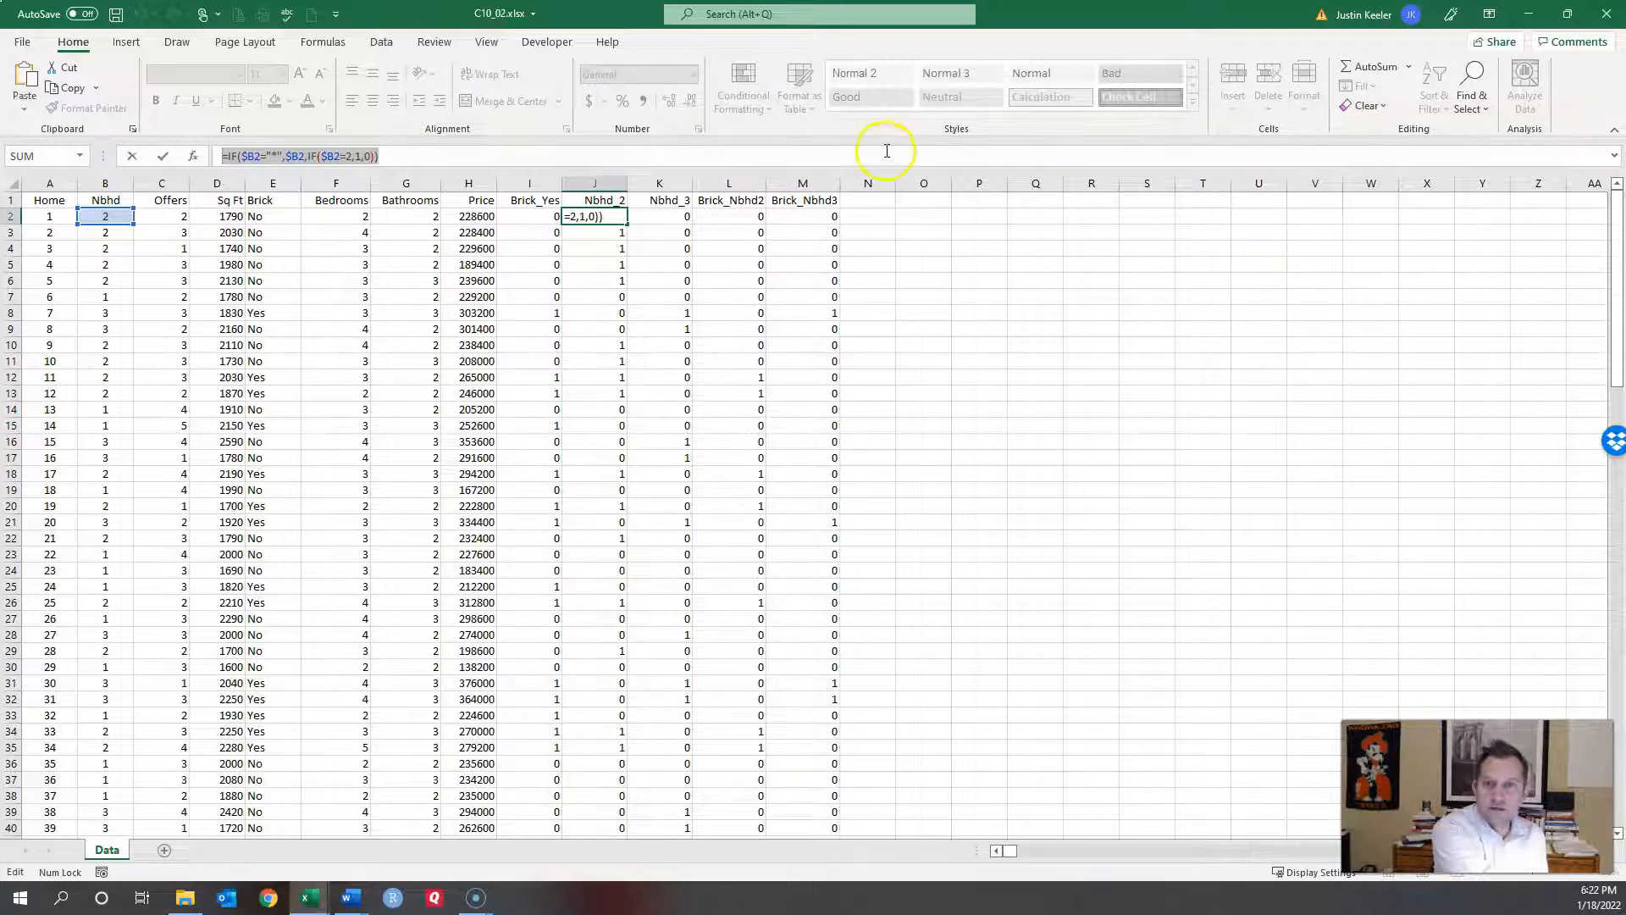
text(=)
click(976, 217)
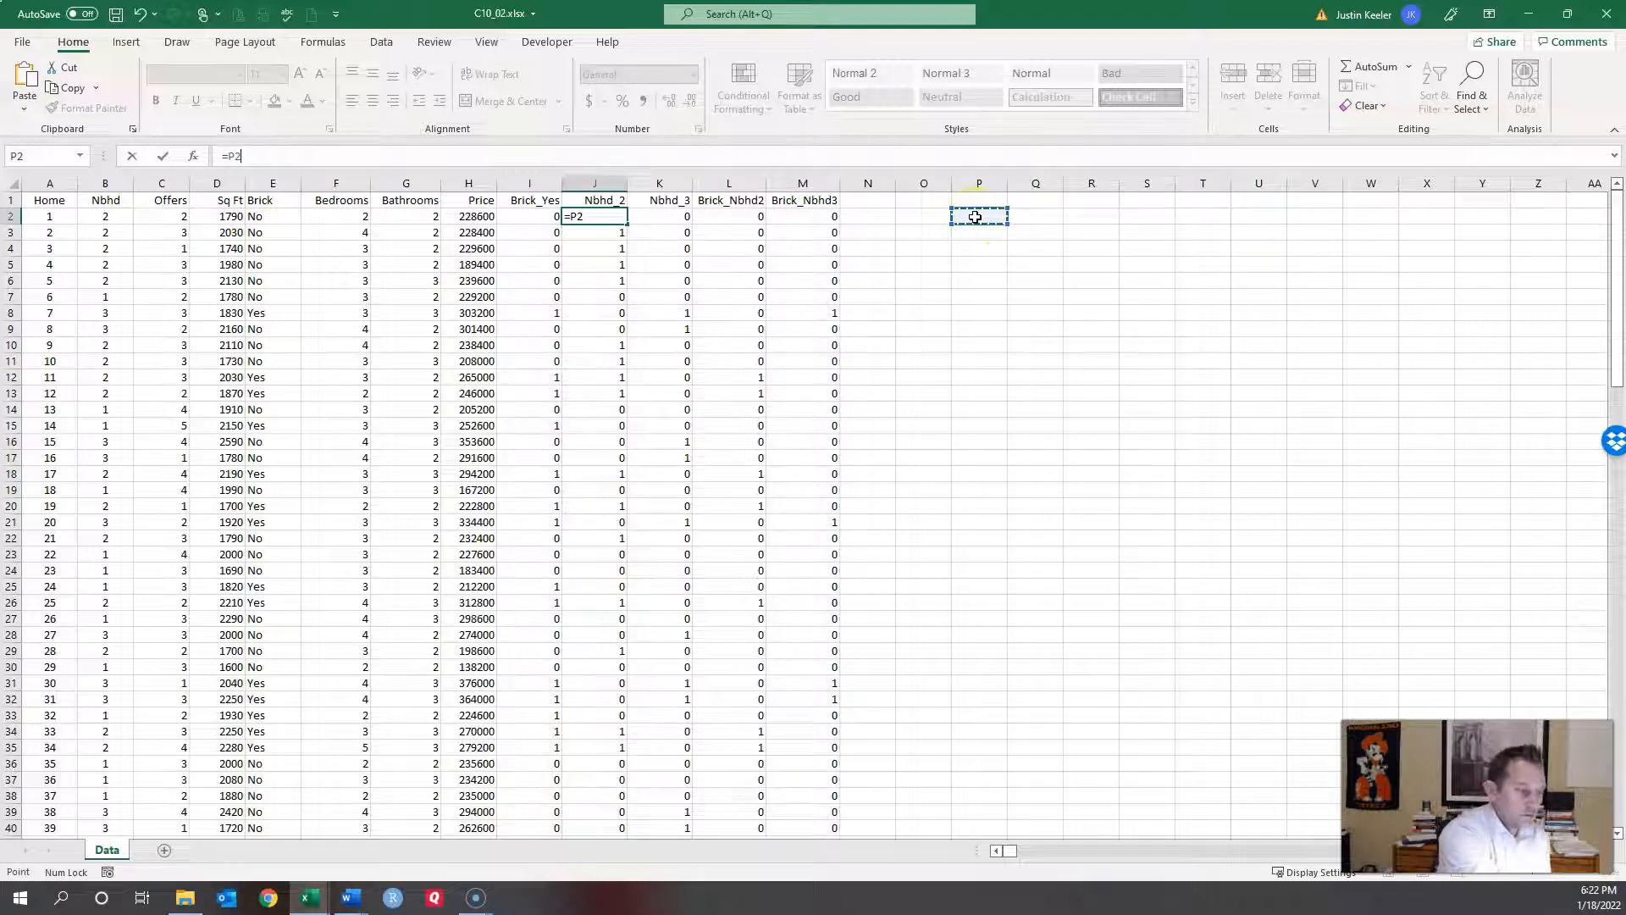
key(Escape)
click(977, 218)
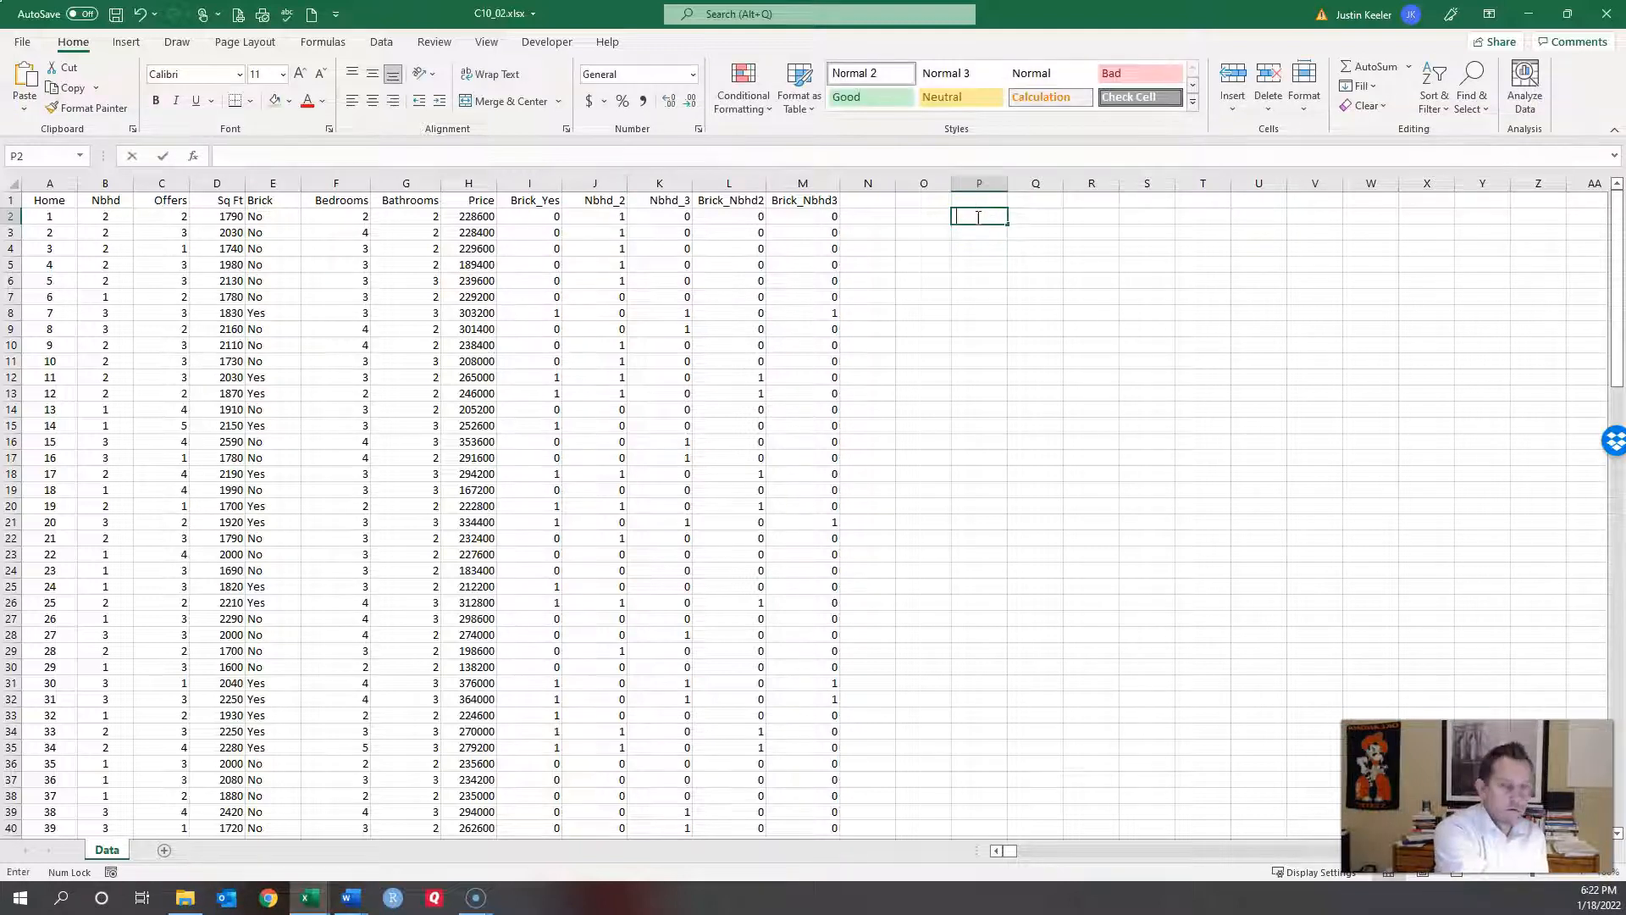
key(ctrl+v)
click(1009, 280)
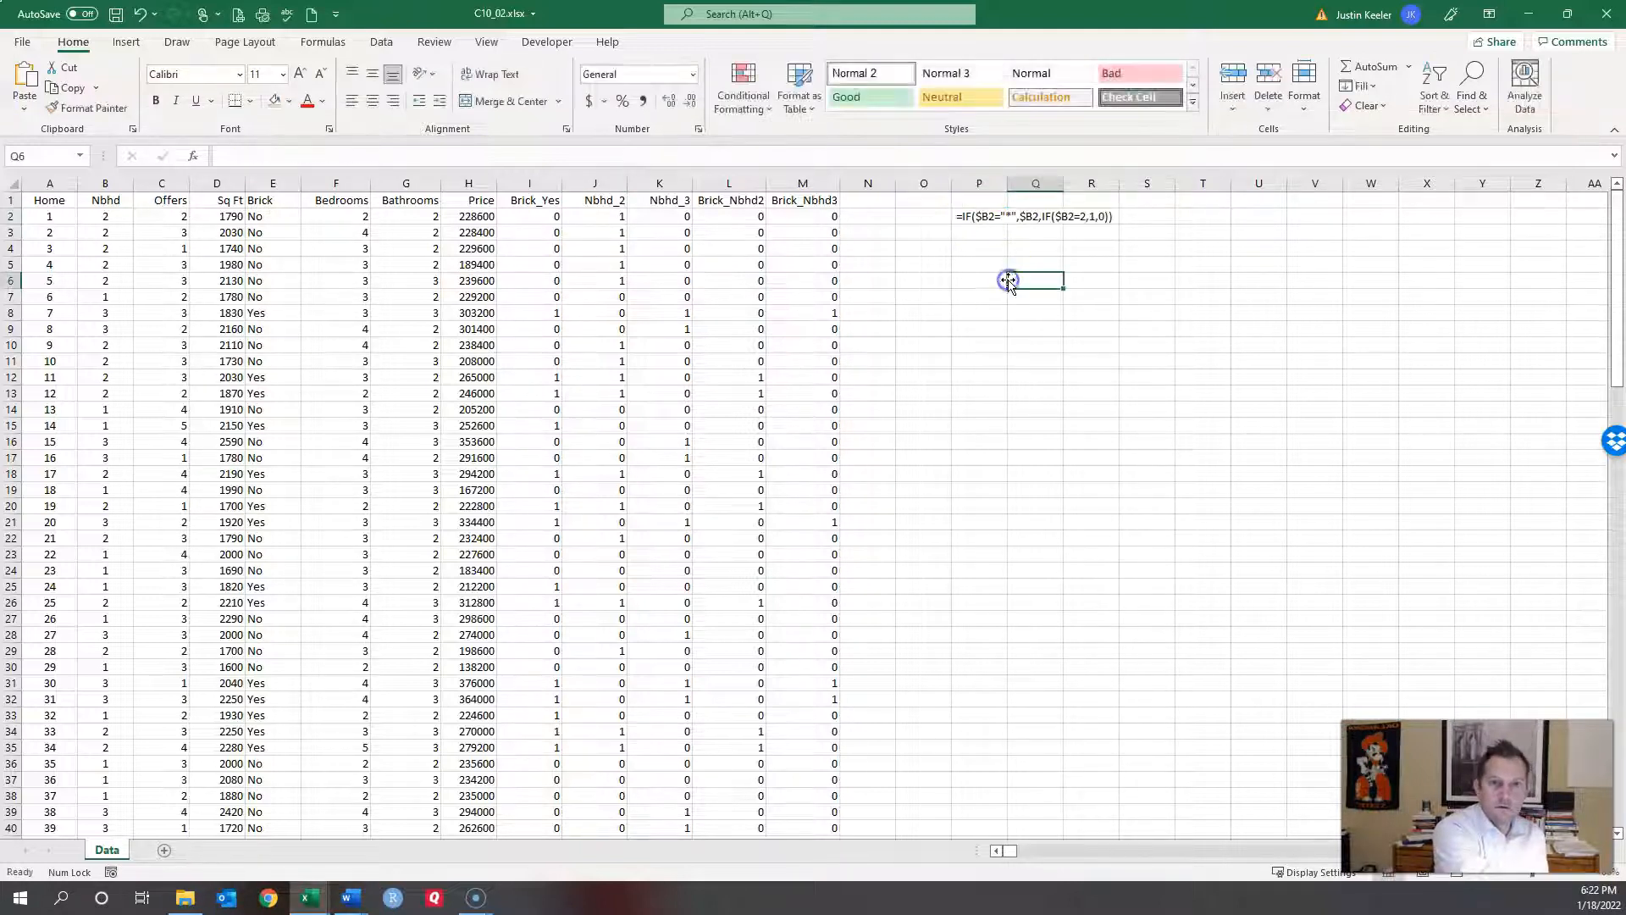
Step: Copy the Brick_Yes label text toward P1
click(534, 202)
double_click(291, 155)
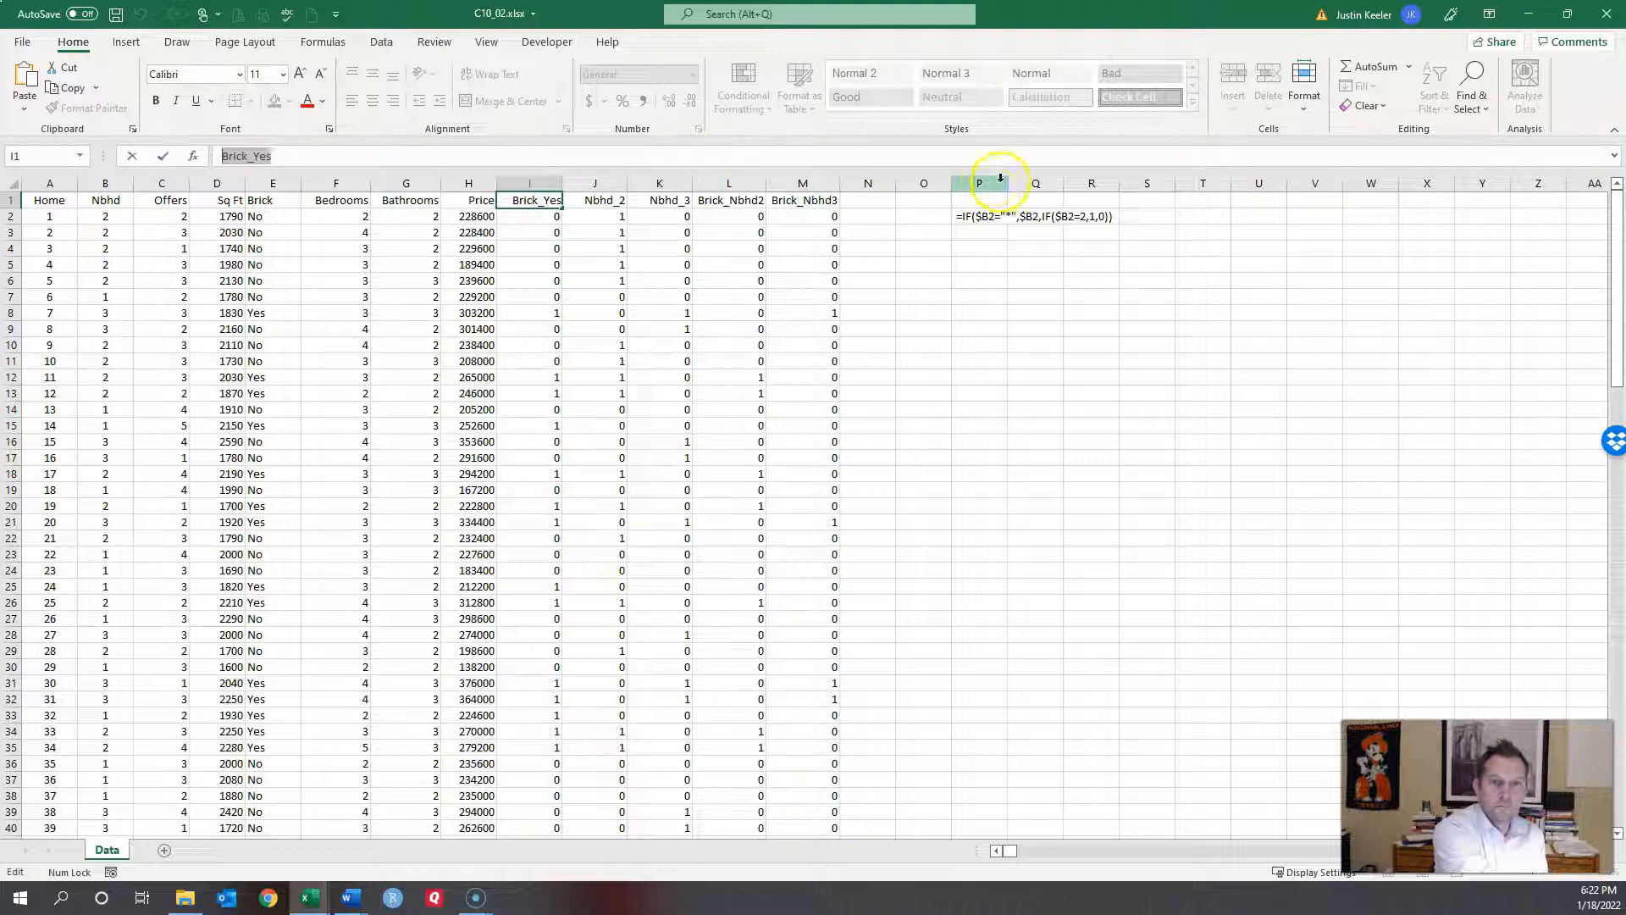
click(978, 201)
click(983, 313)
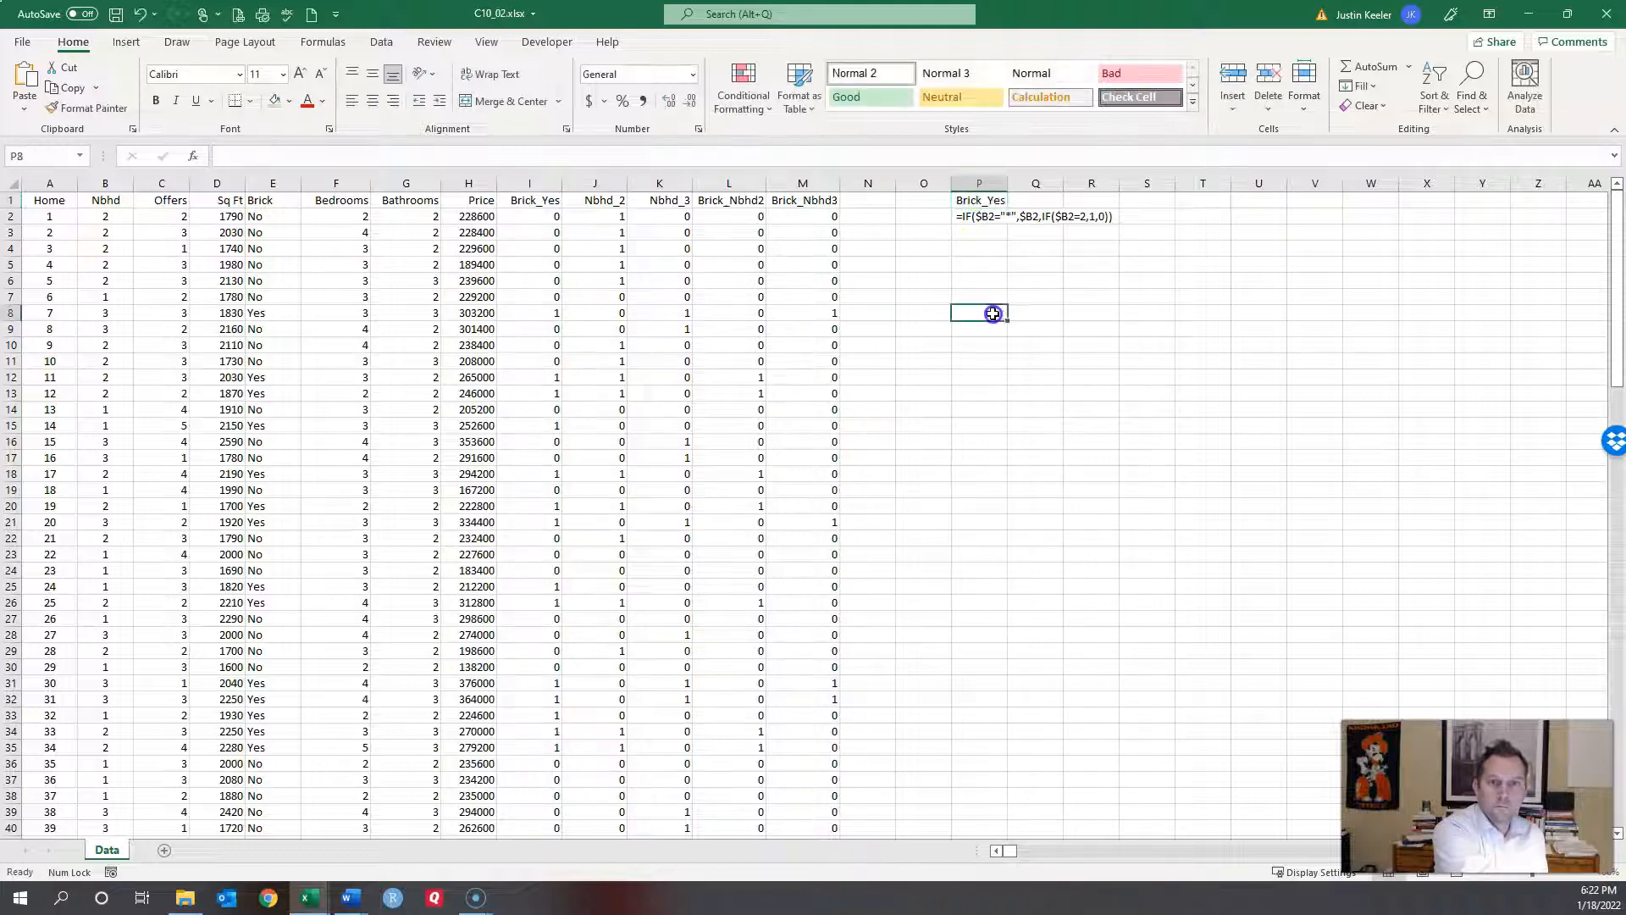
Step: Document Nbhd_2 with its IF formula as text in T2 and its label in T1
click(596, 218)
drag(383, 156, 65, 153)
key(ctrl+c)
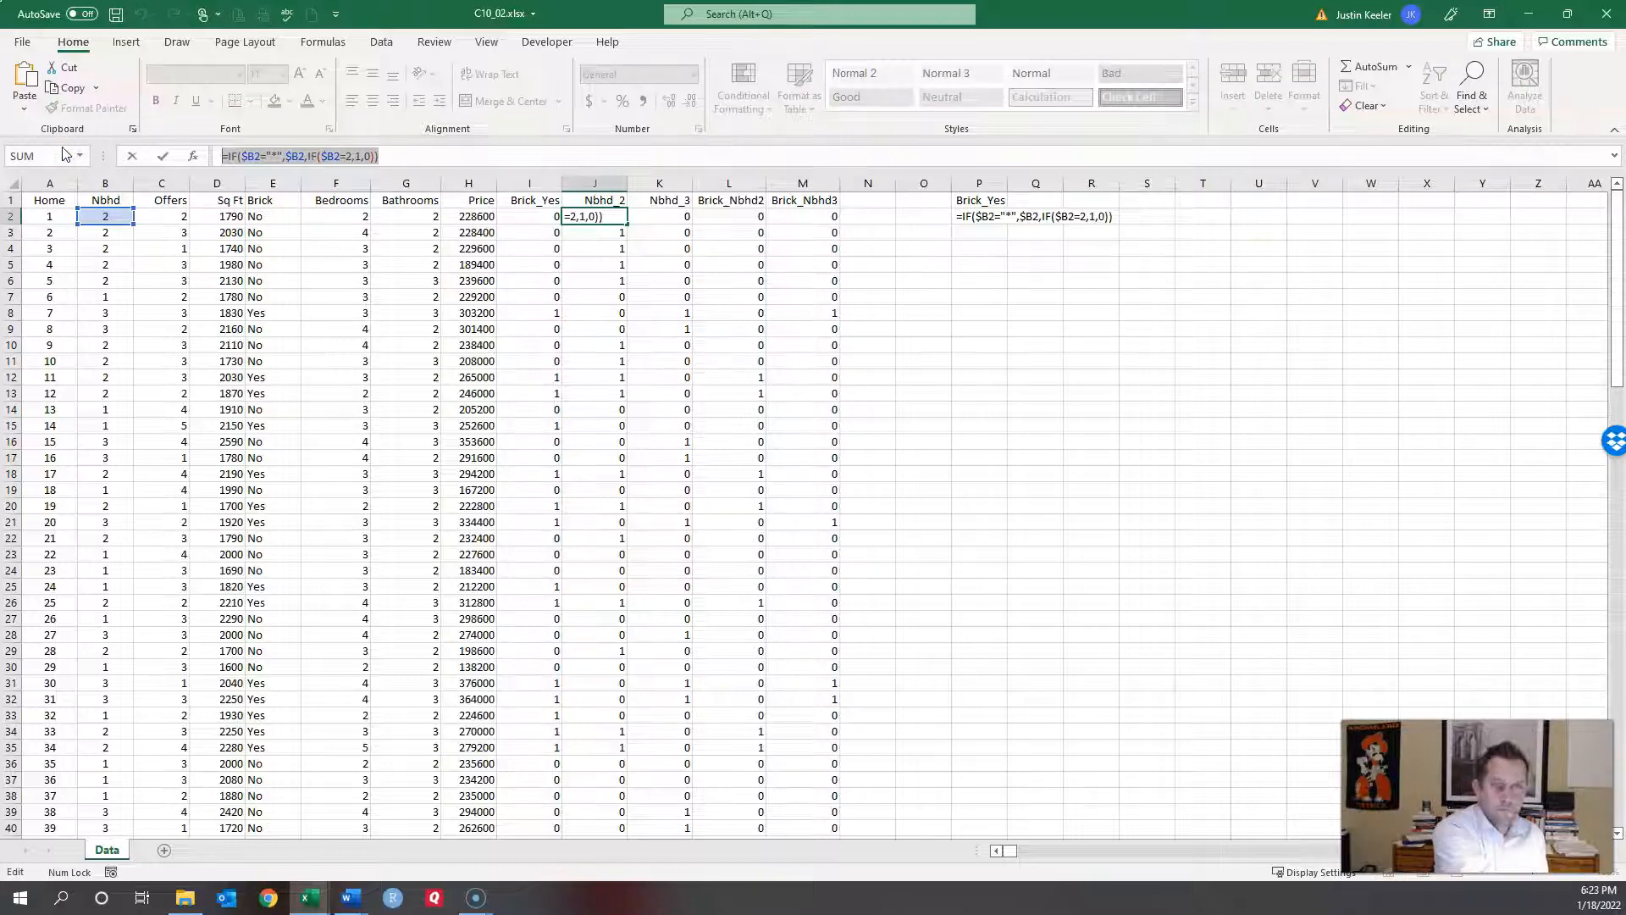
key(Escape)
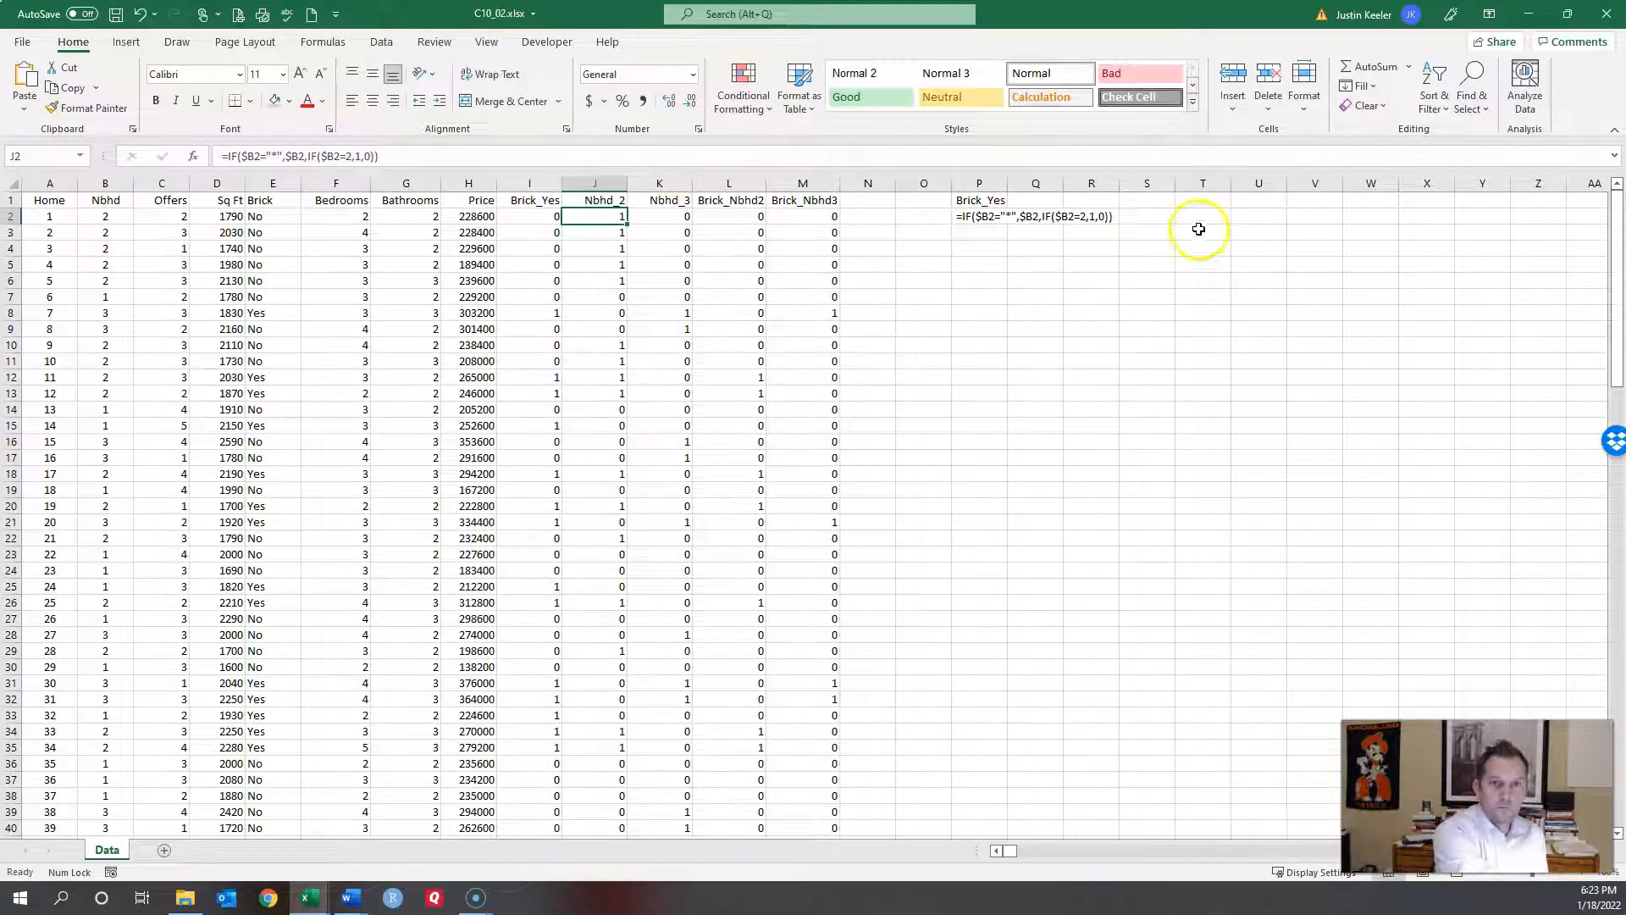
click(1224, 216)
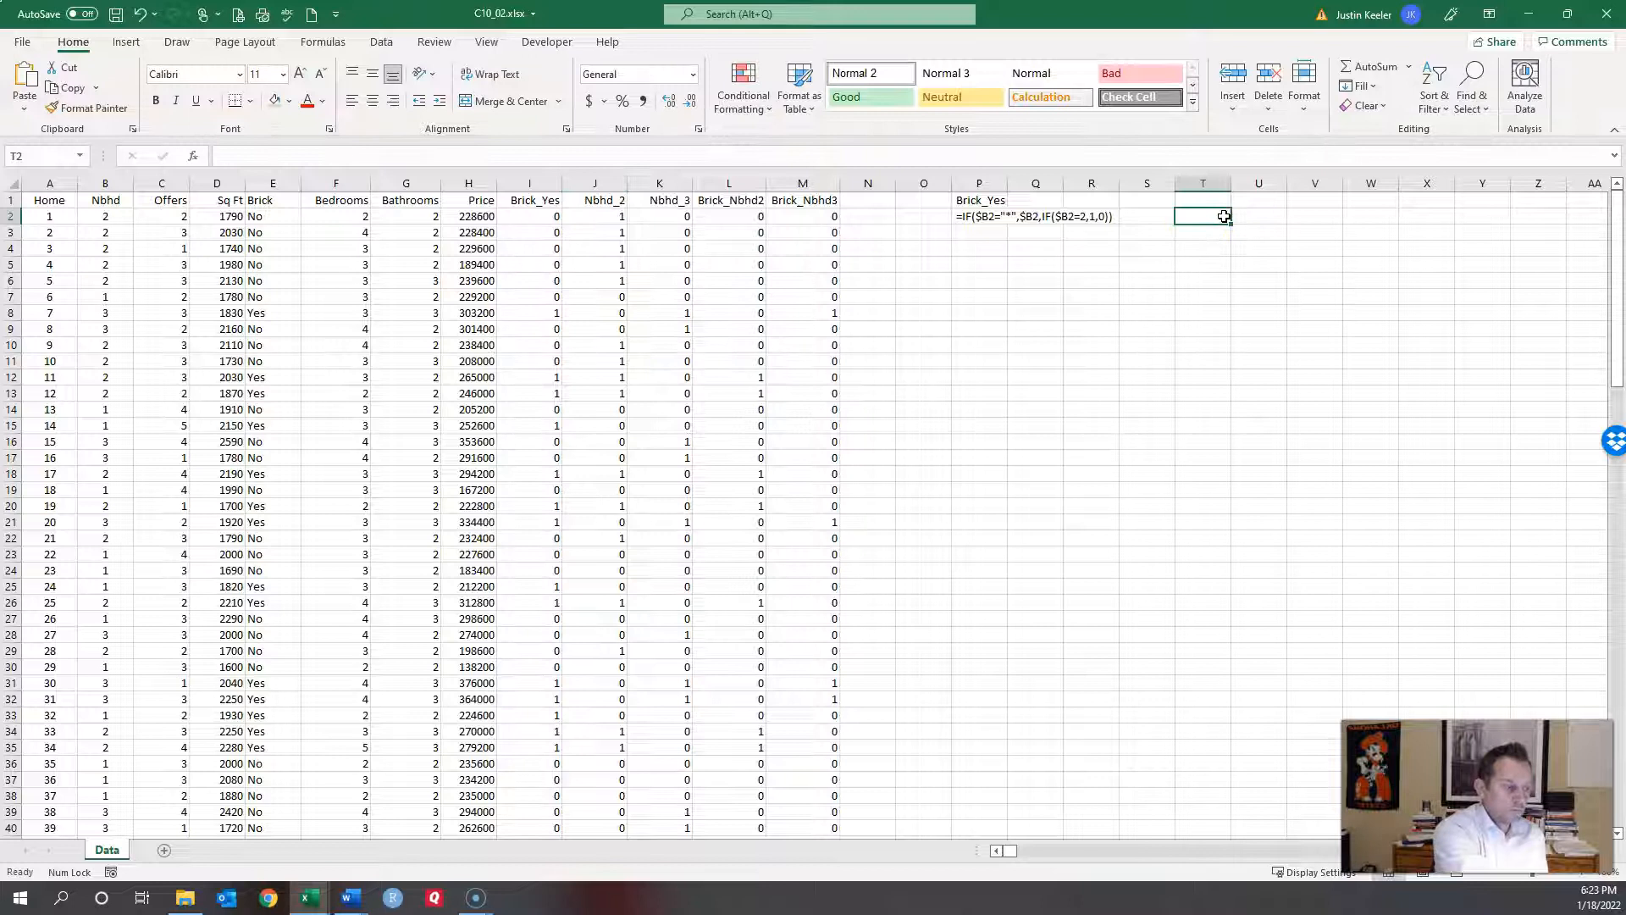
double_click(1224, 216)
key(ctrl+v)
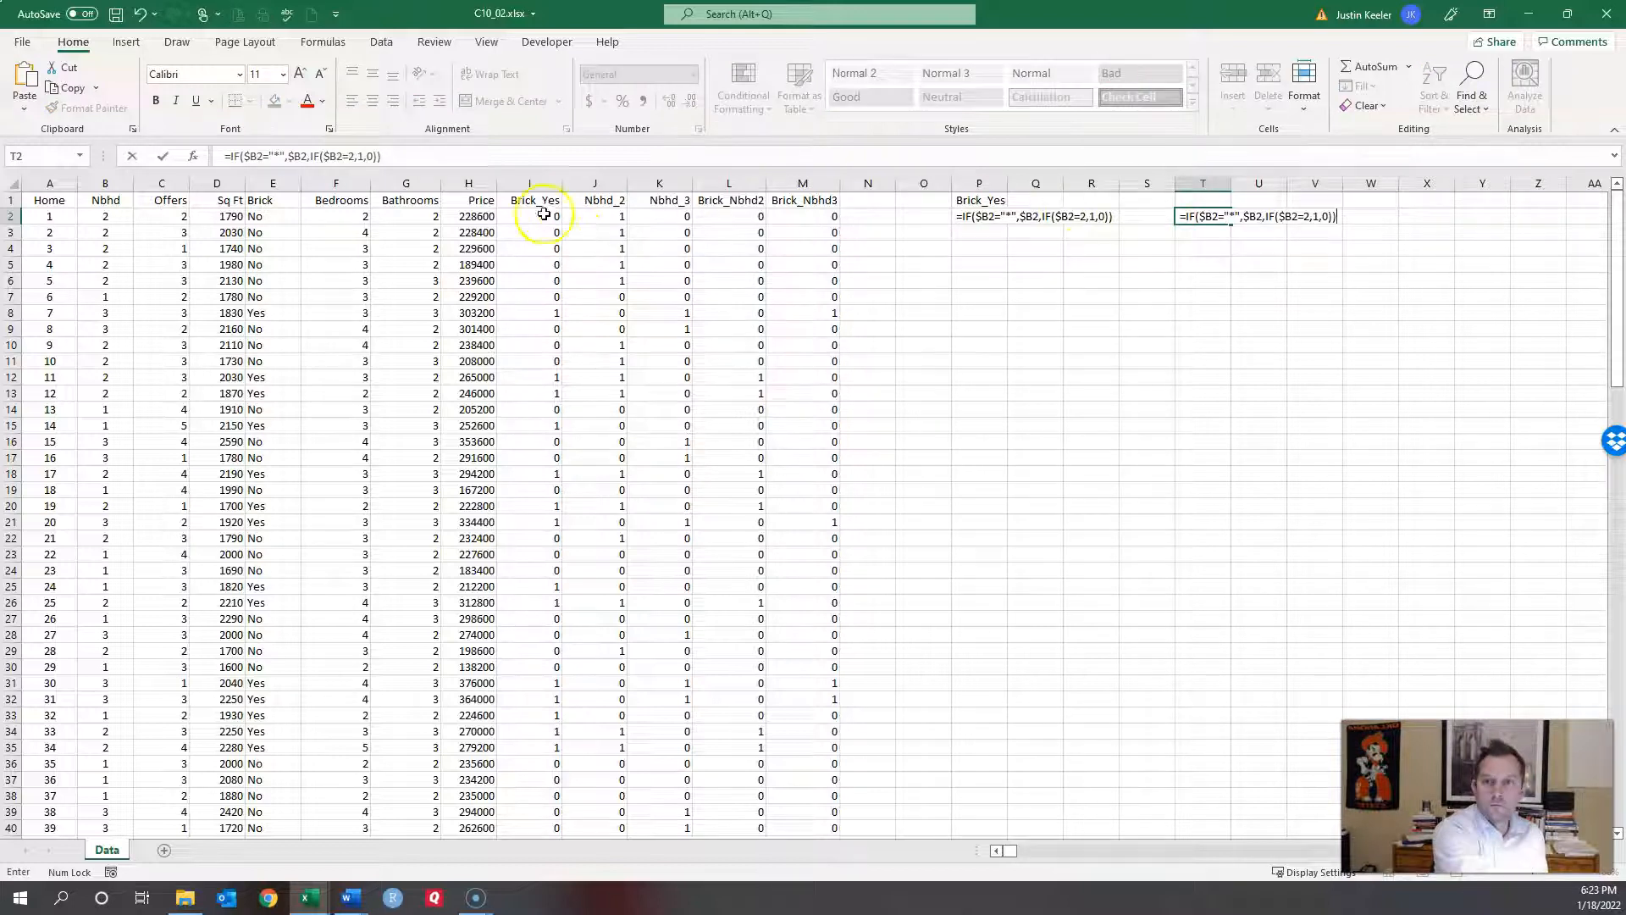
click(600, 195)
key(ctrl+c)
click(1207, 200)
key(ctrl+v)
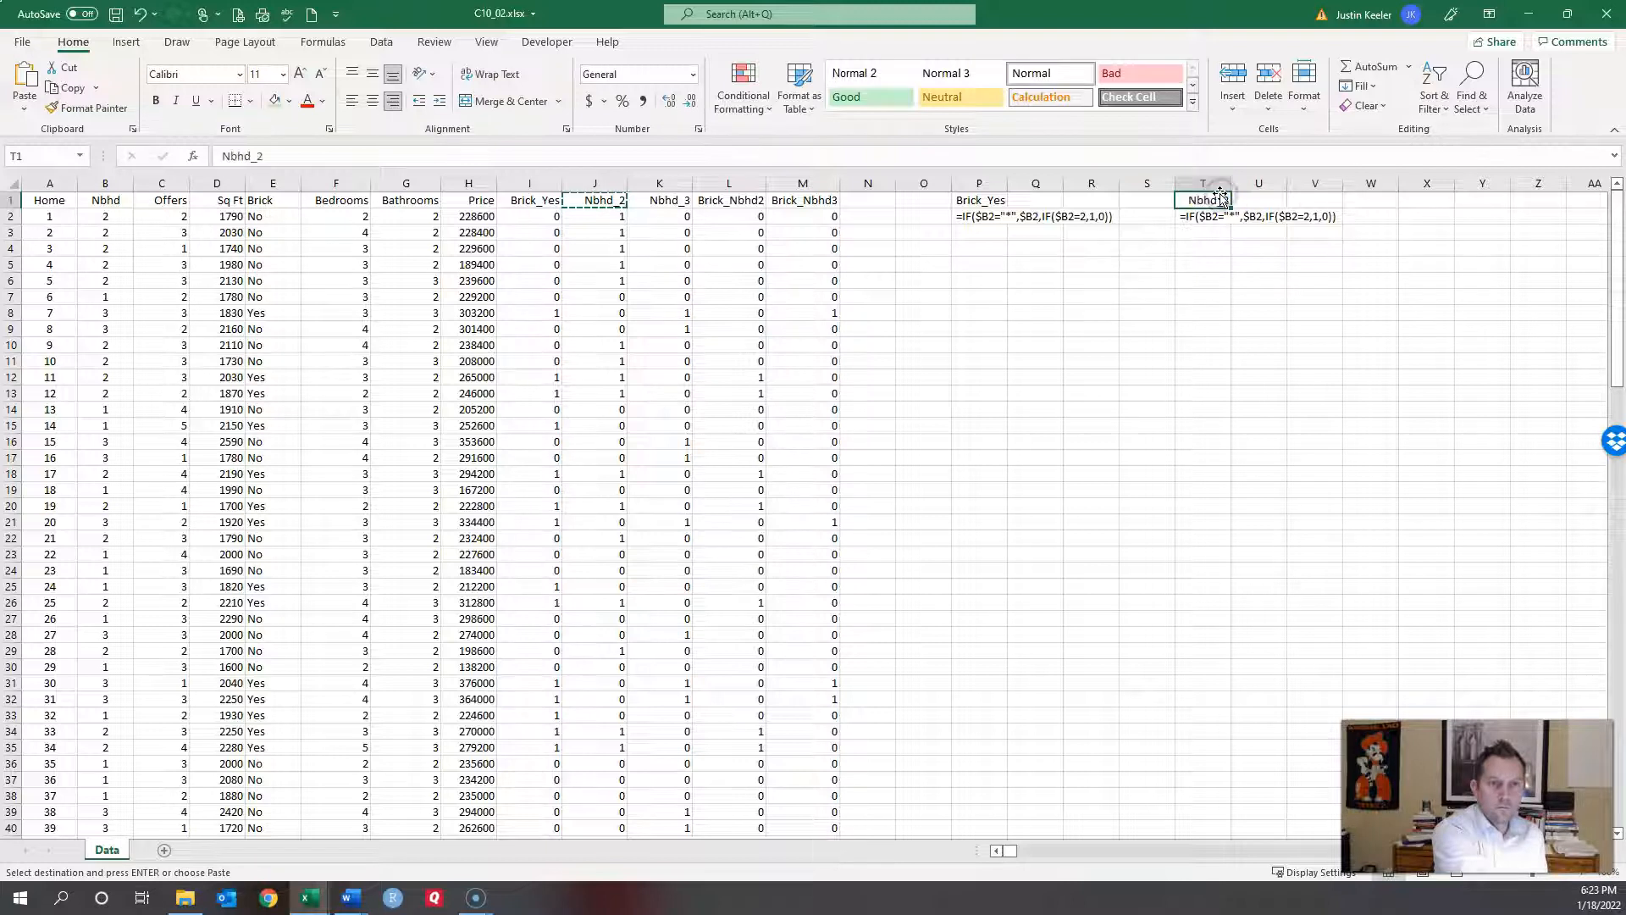
click(1055, 255)
key(Escape)
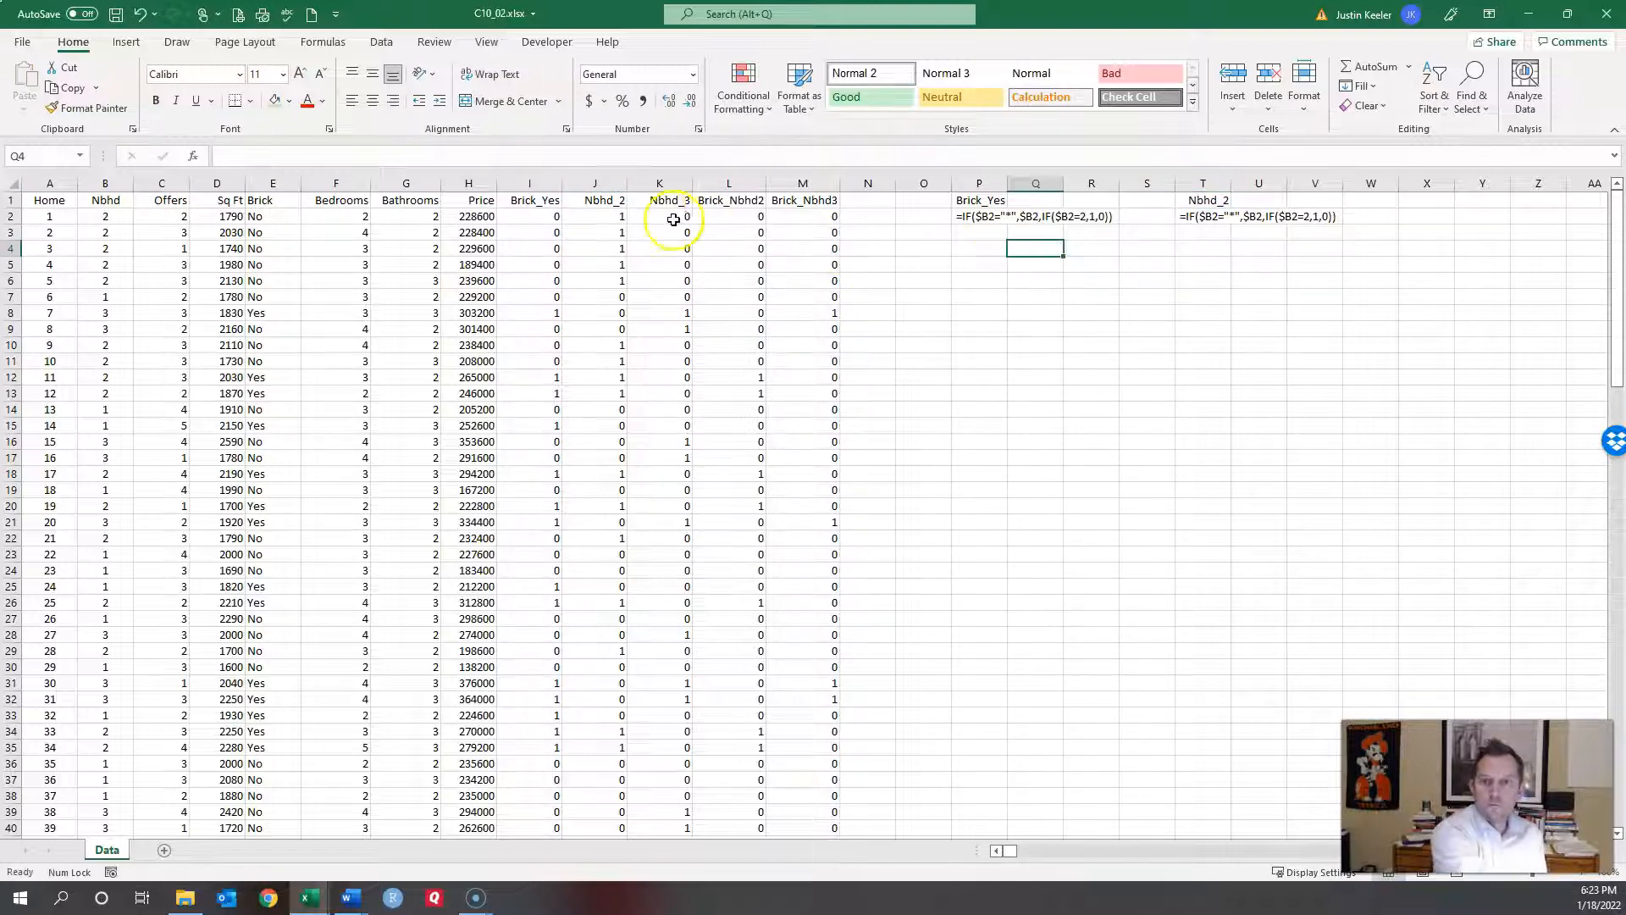
Step: Document Nbhd_3 with its label in P4 and its IF formula as text in P5
click(655, 200)
key(ctrl+c)
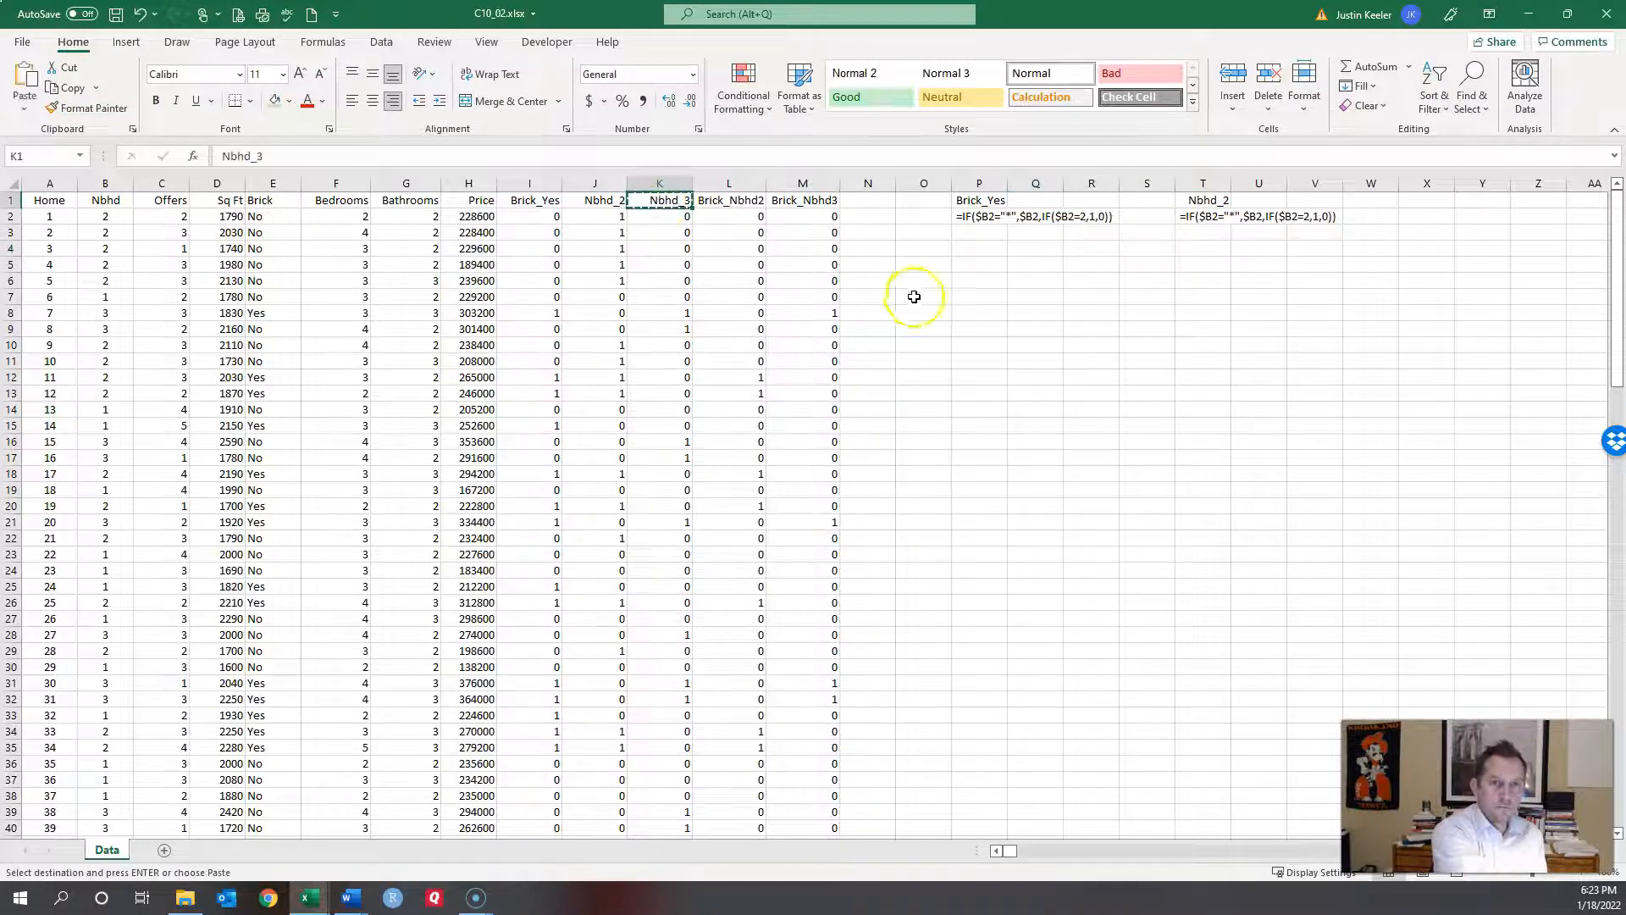
click(980, 247)
key(ctrl+v)
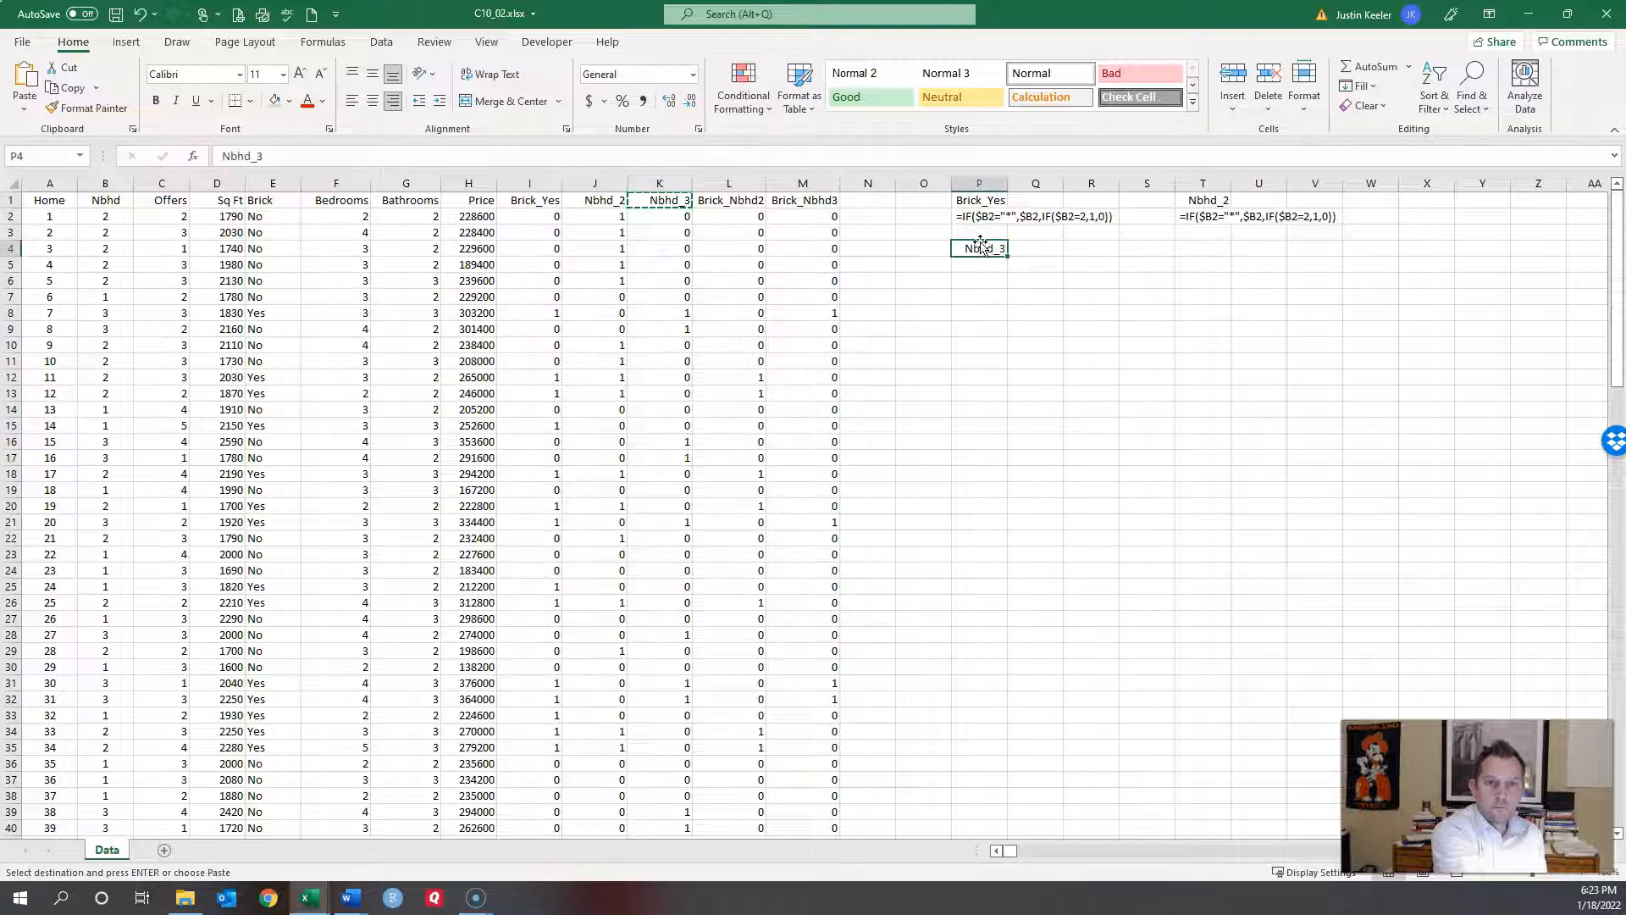
click(683, 217)
drag(398, 156, 72, 155)
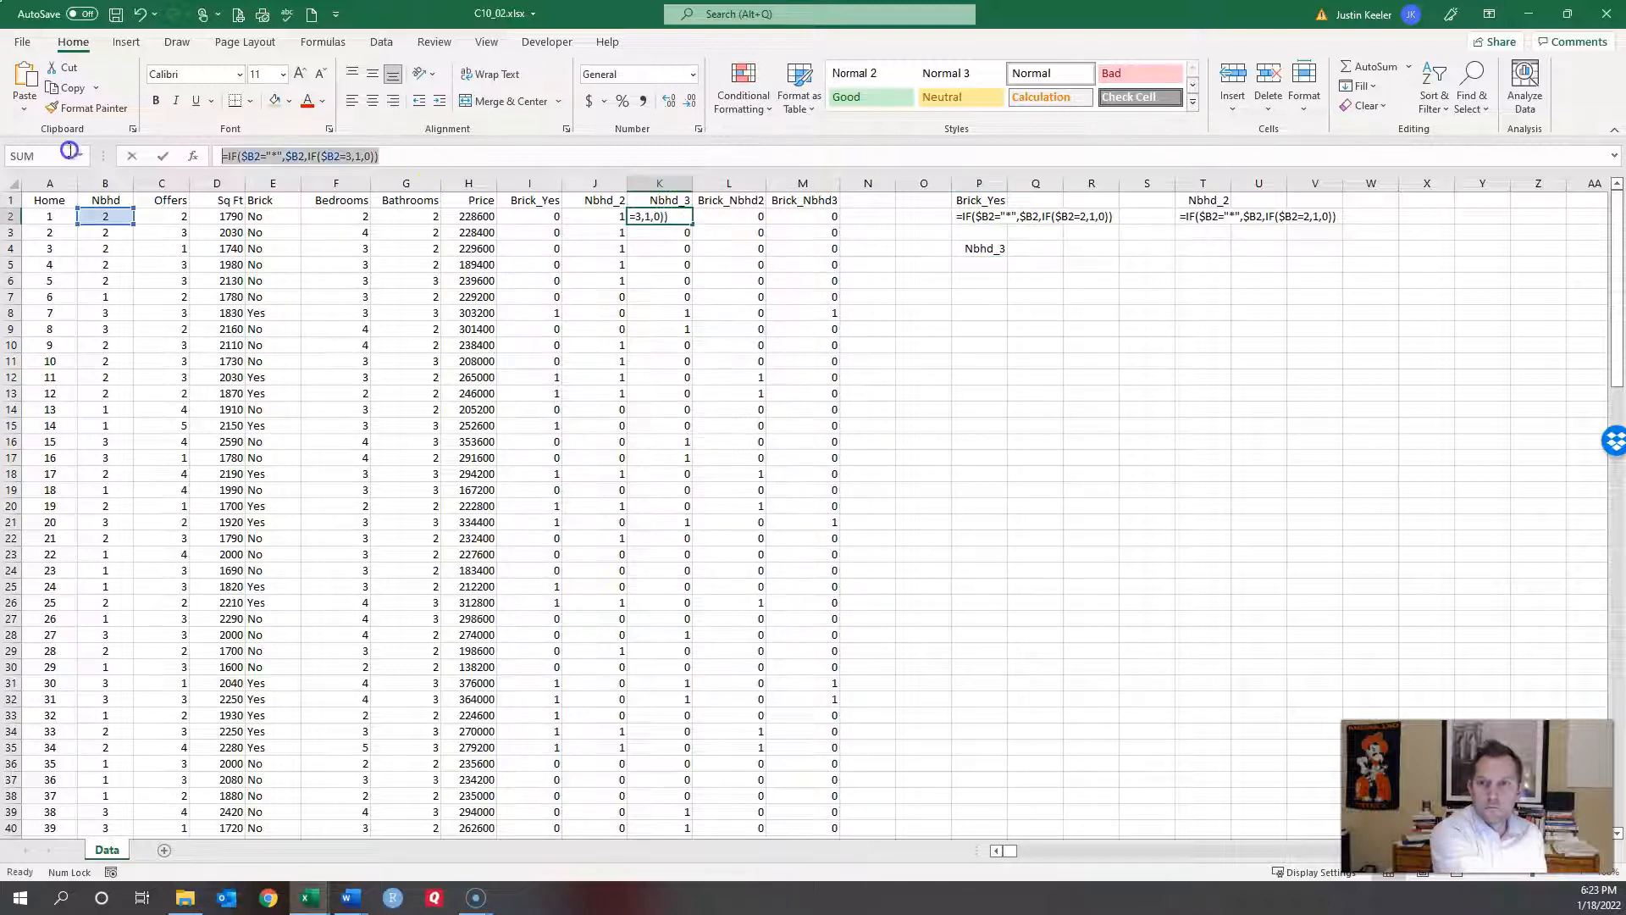
key(Escape)
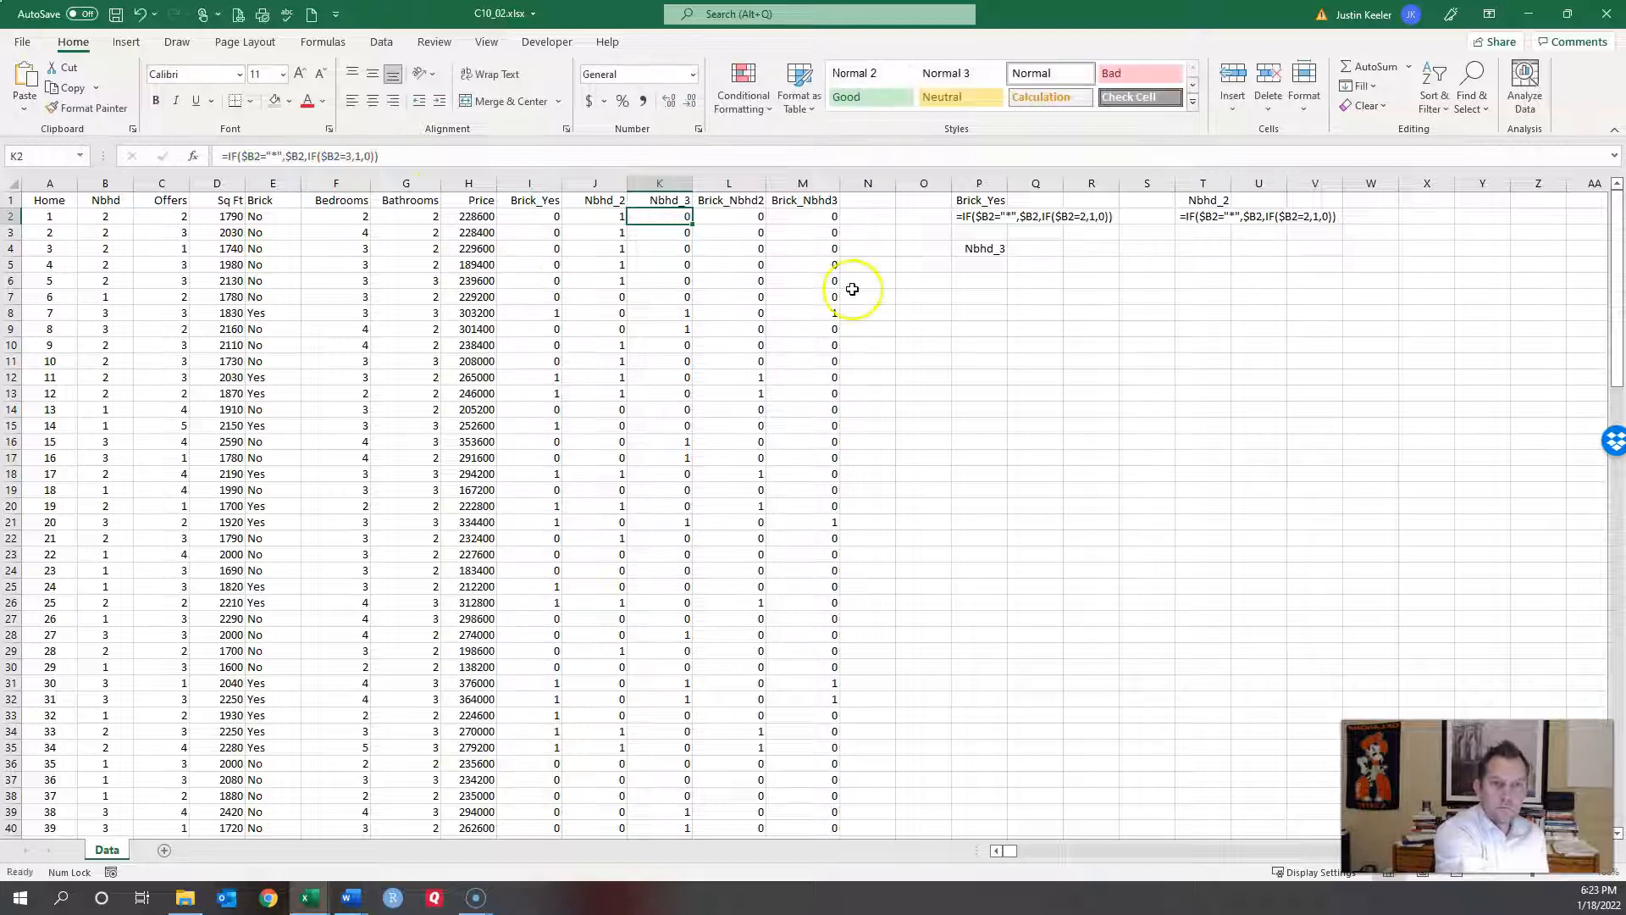
double_click(977, 263)
key(ctrl+v)
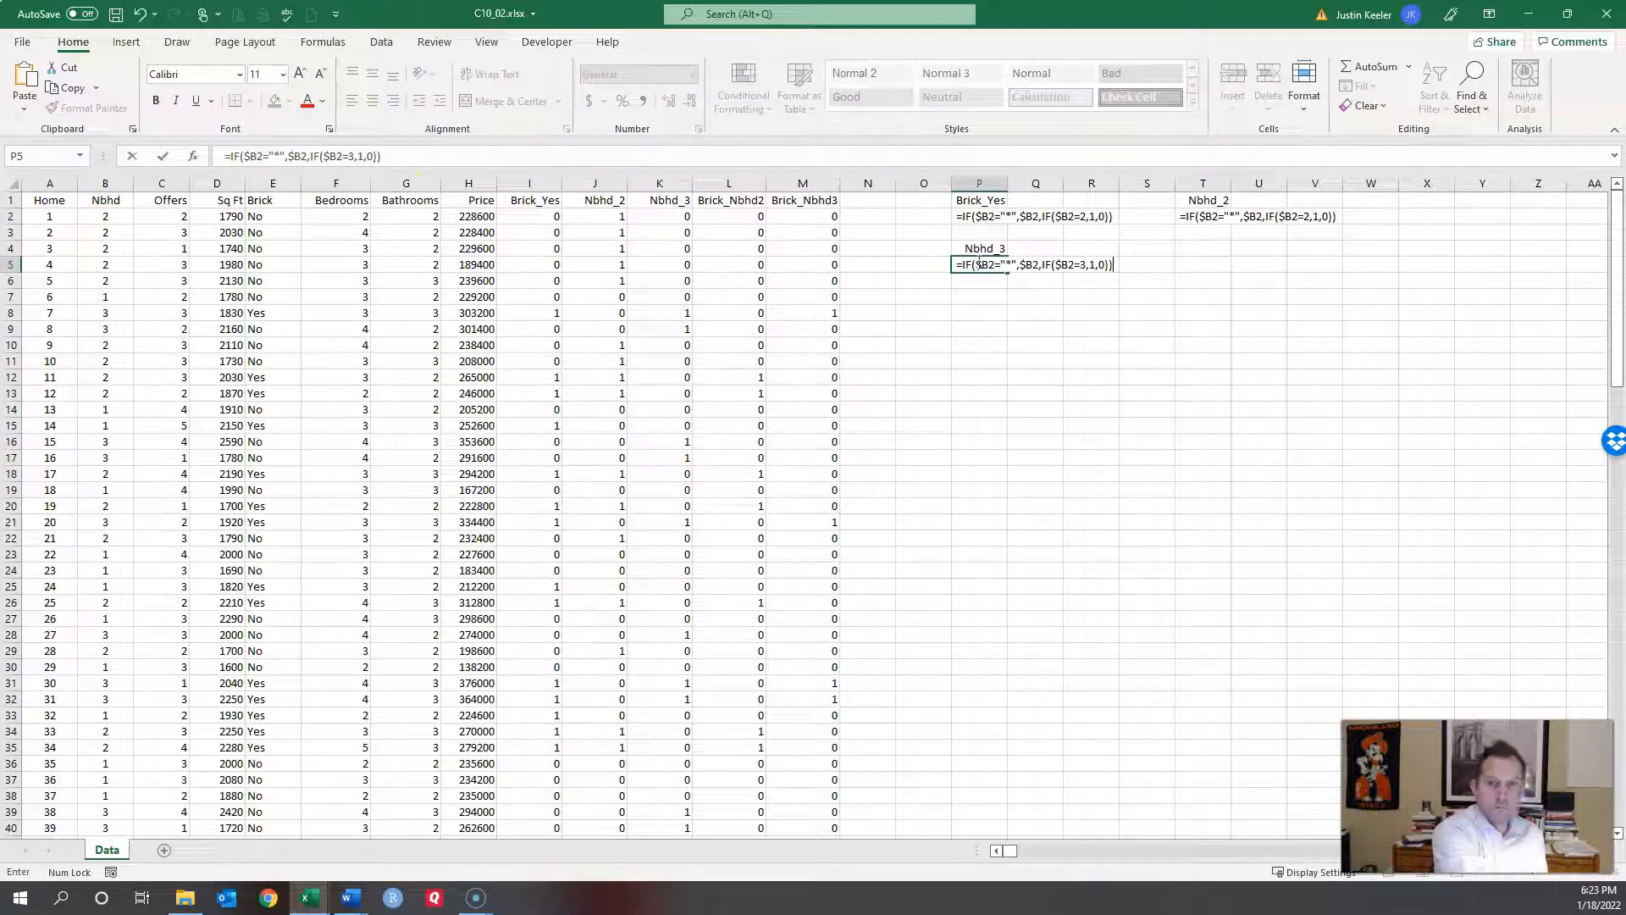
key(ctrl+Return)
Step: Copy the Brick_Nbhd2 heading into T4 as a label
click(721, 199)
key(ctrl+c)
click(1201, 248)
key(ctrl+v)
click(717, 203)
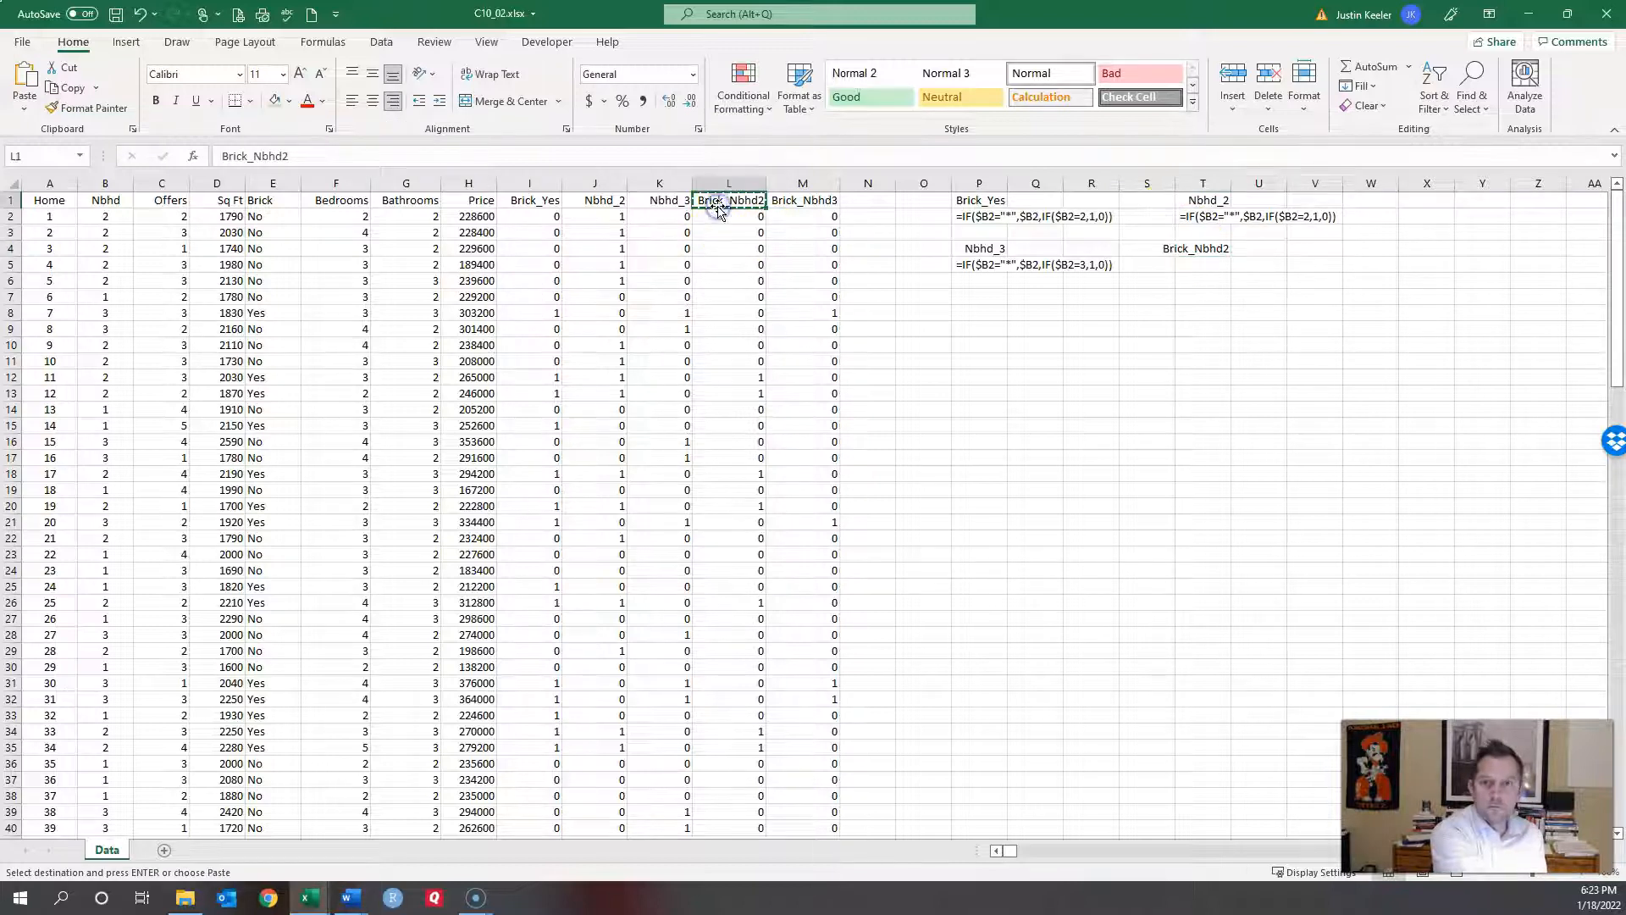
Step: Write the Brick_Nbhd2 formula =$I2*J2 as text in T5
click(716, 219)
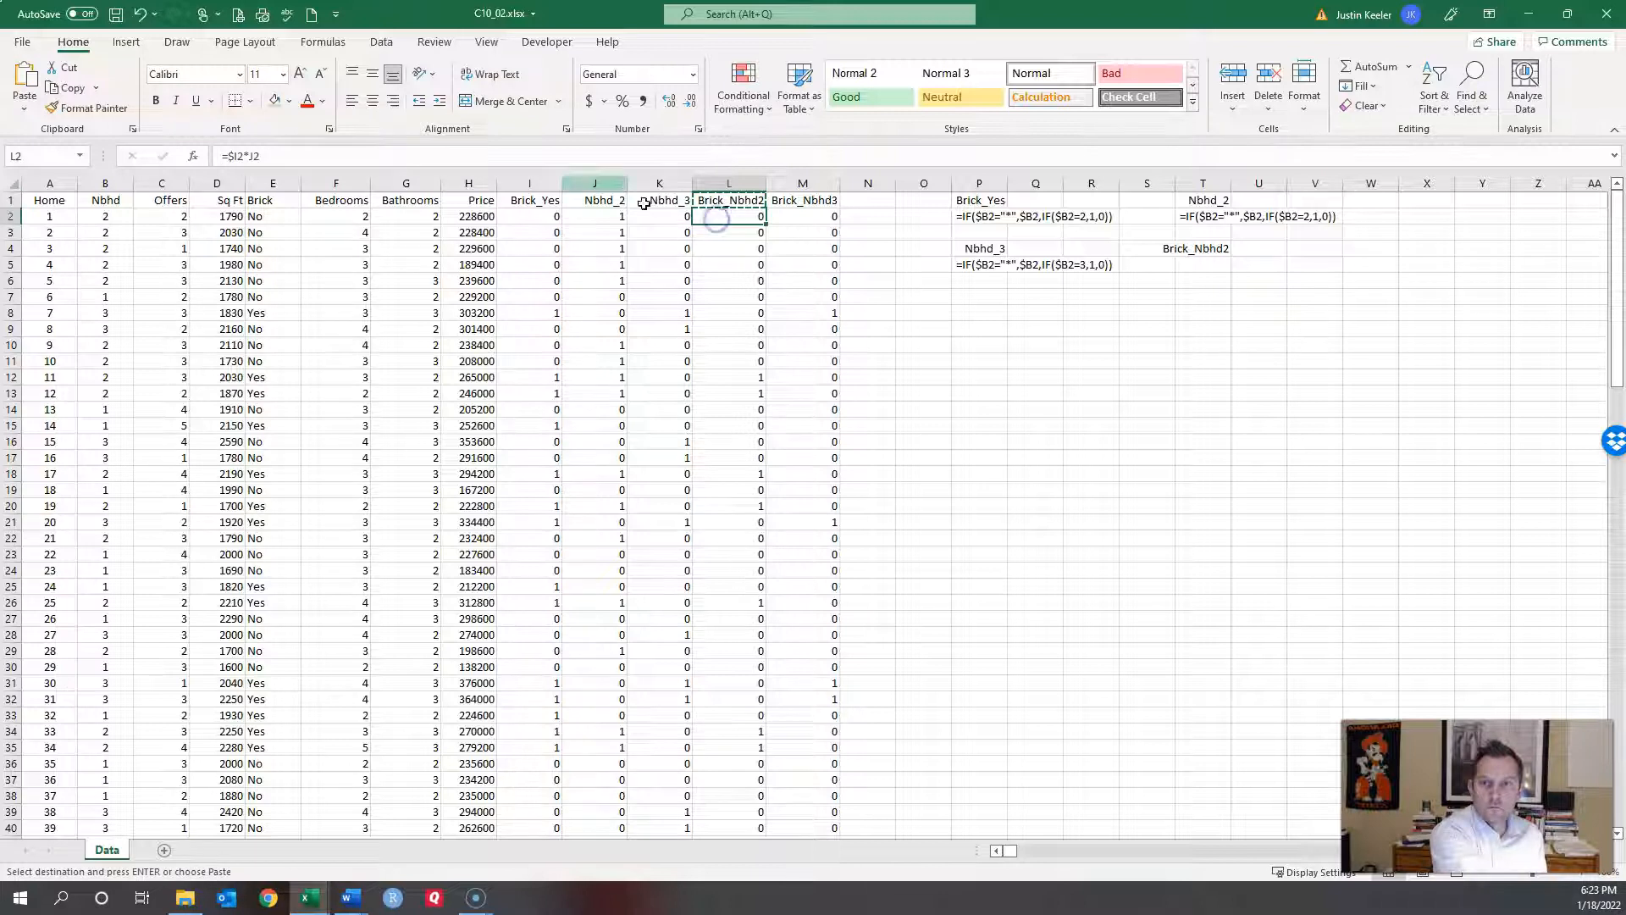
text(=$I2*J2)
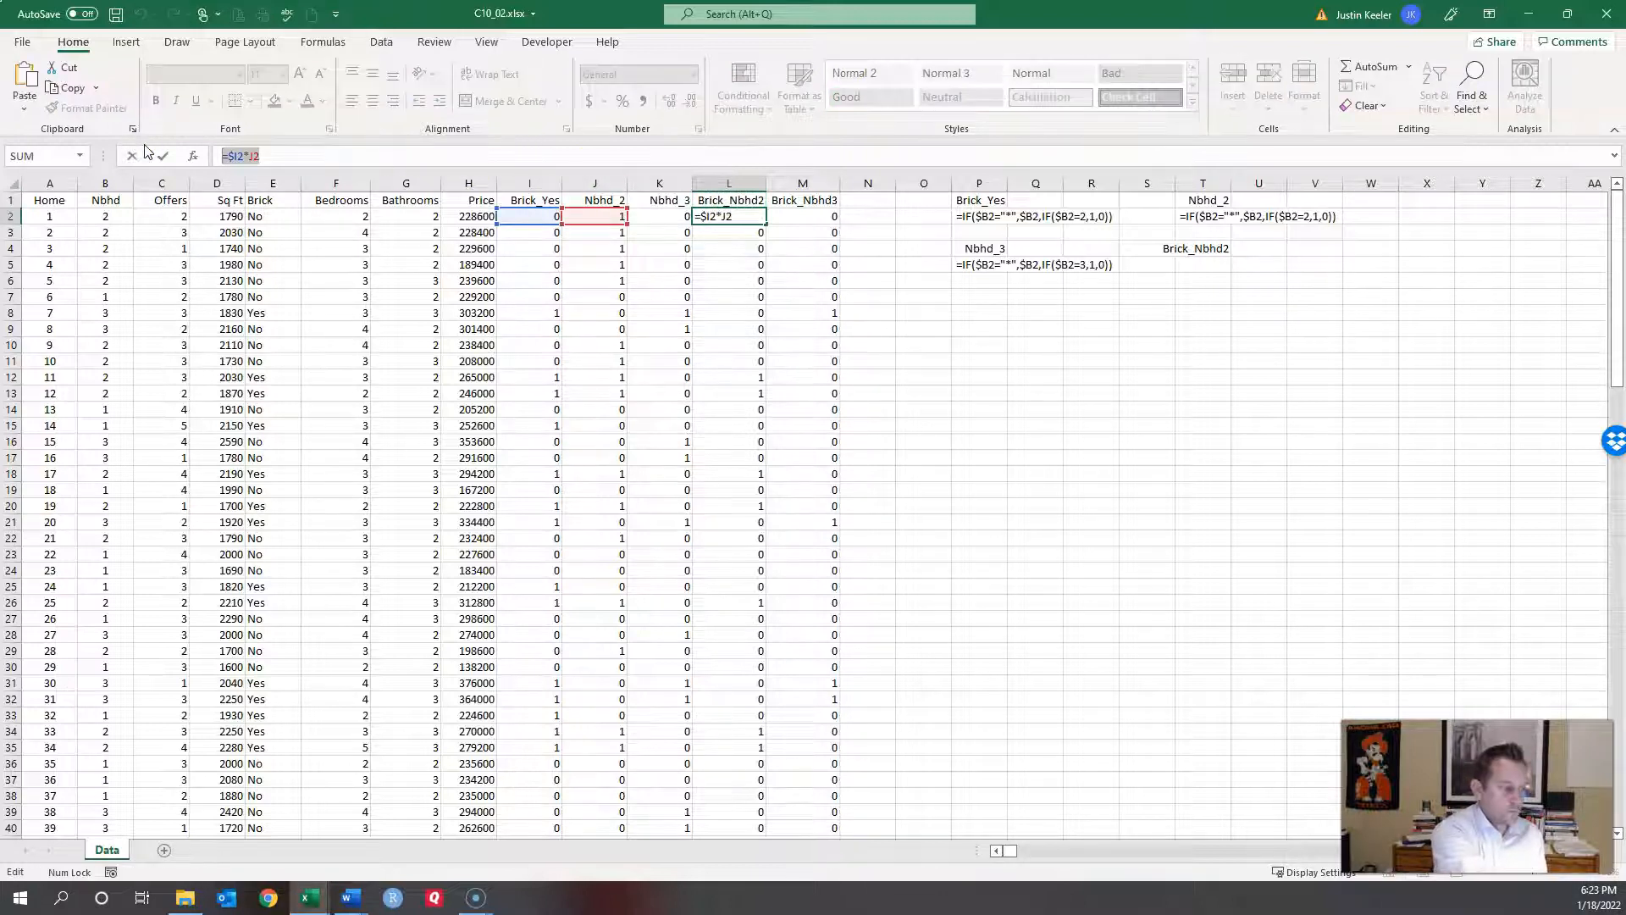
click(163, 155)
double_click(1199, 267)
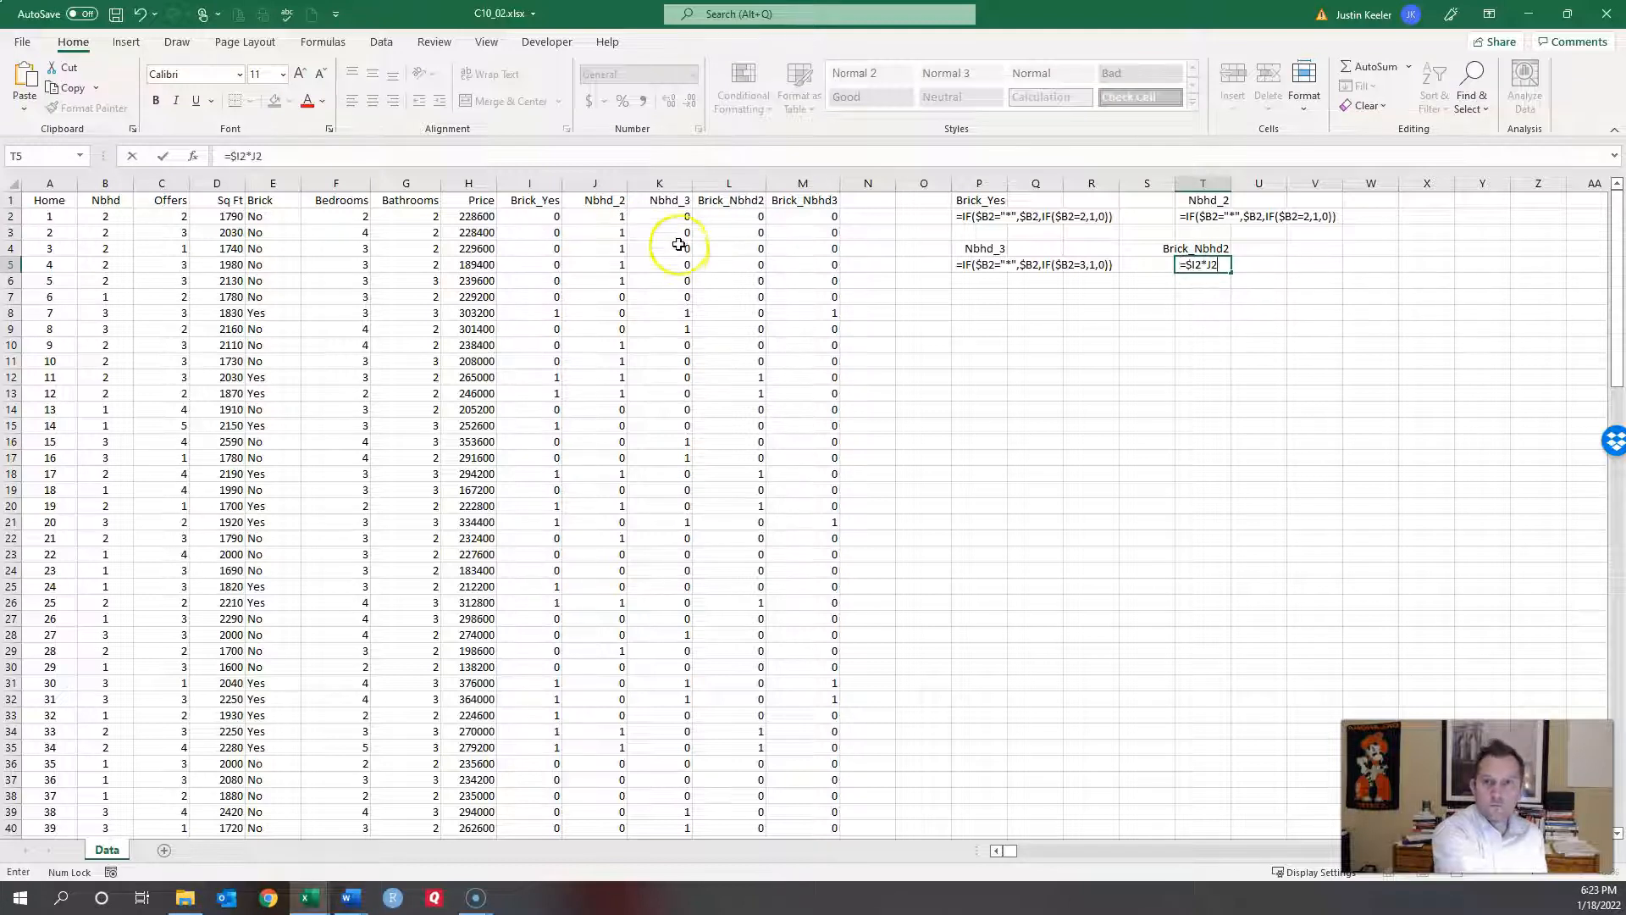
key(Escape)
click(773, 262)
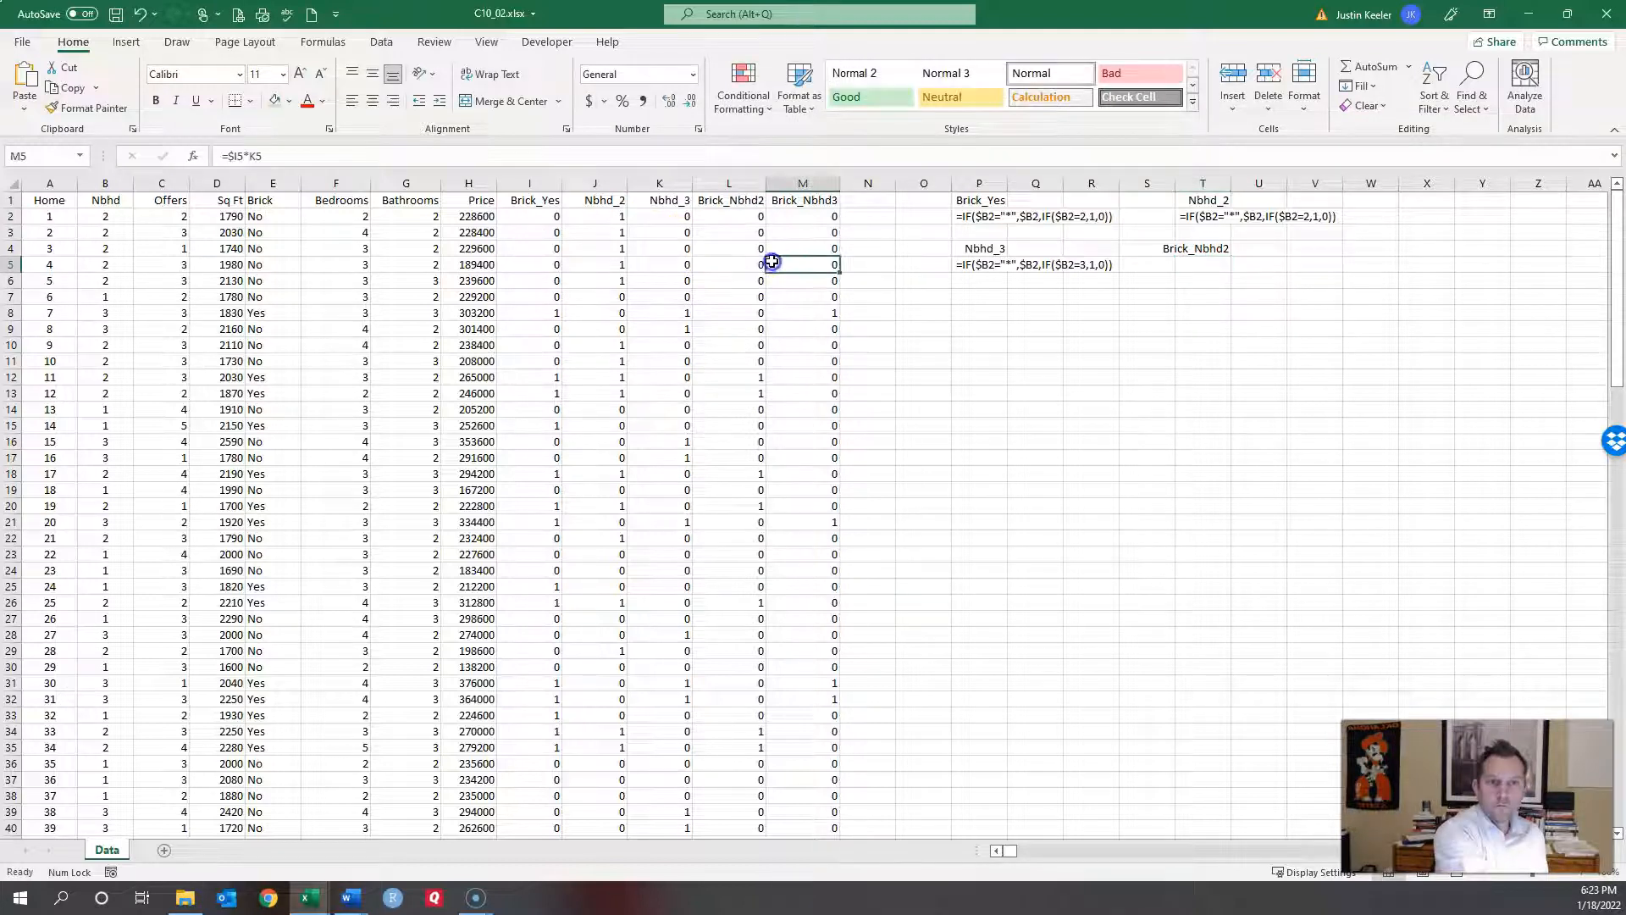
double_click(1206, 267)
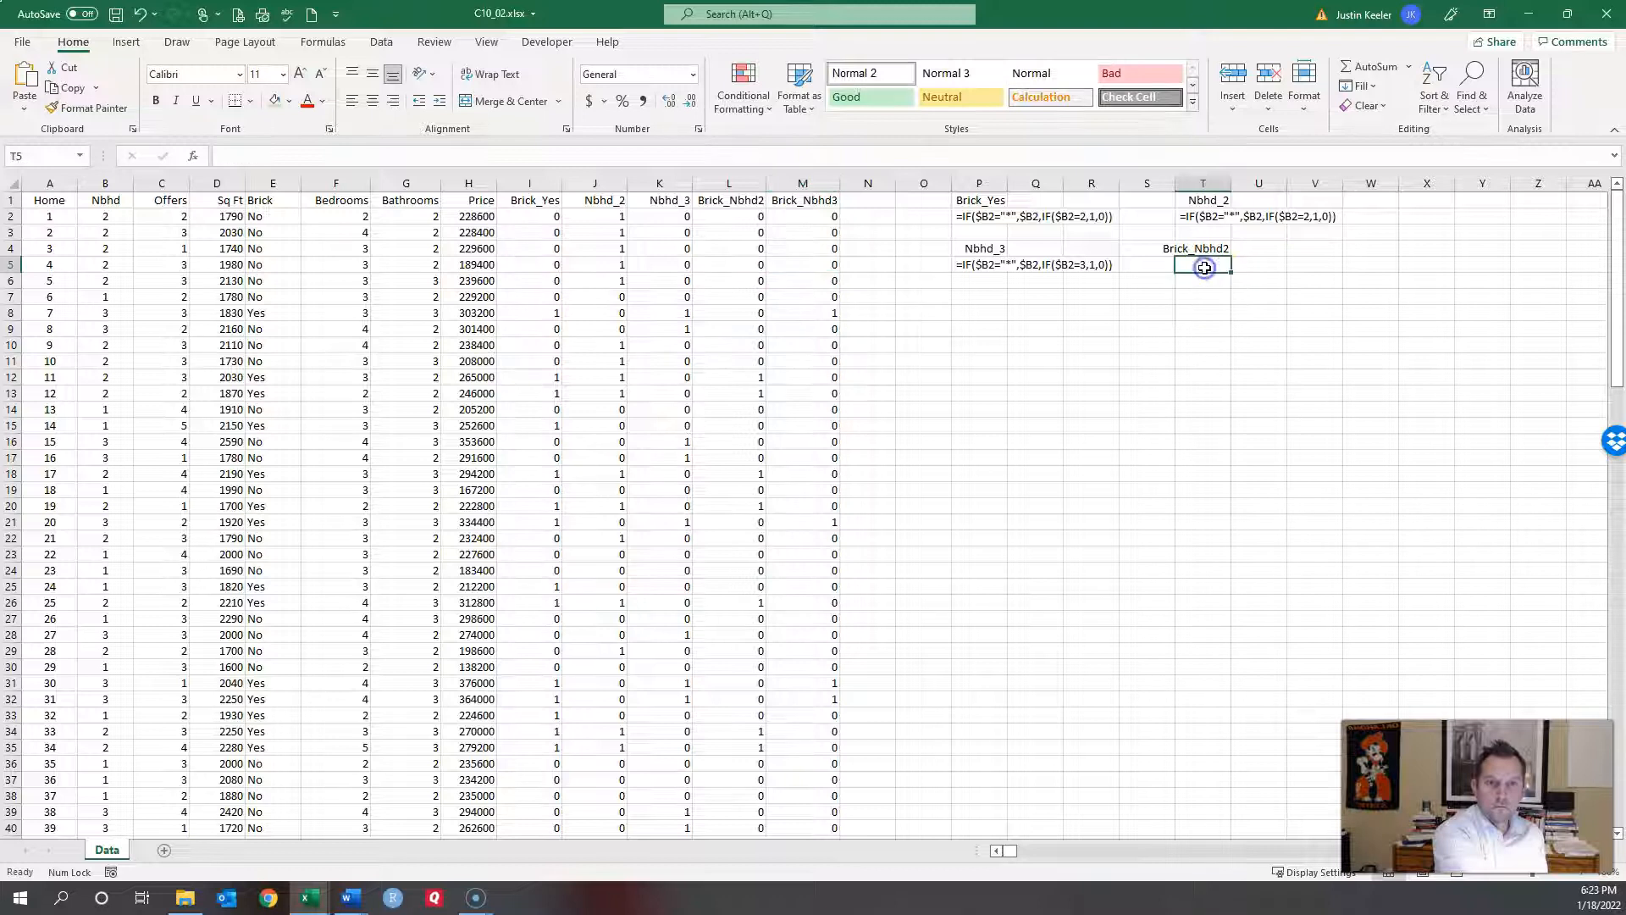
text(=$I2*J2)
Step: Add the Brick_Nbhd3 label in V4 and its =$I2*K2 formula as text in V5
click(789, 201)
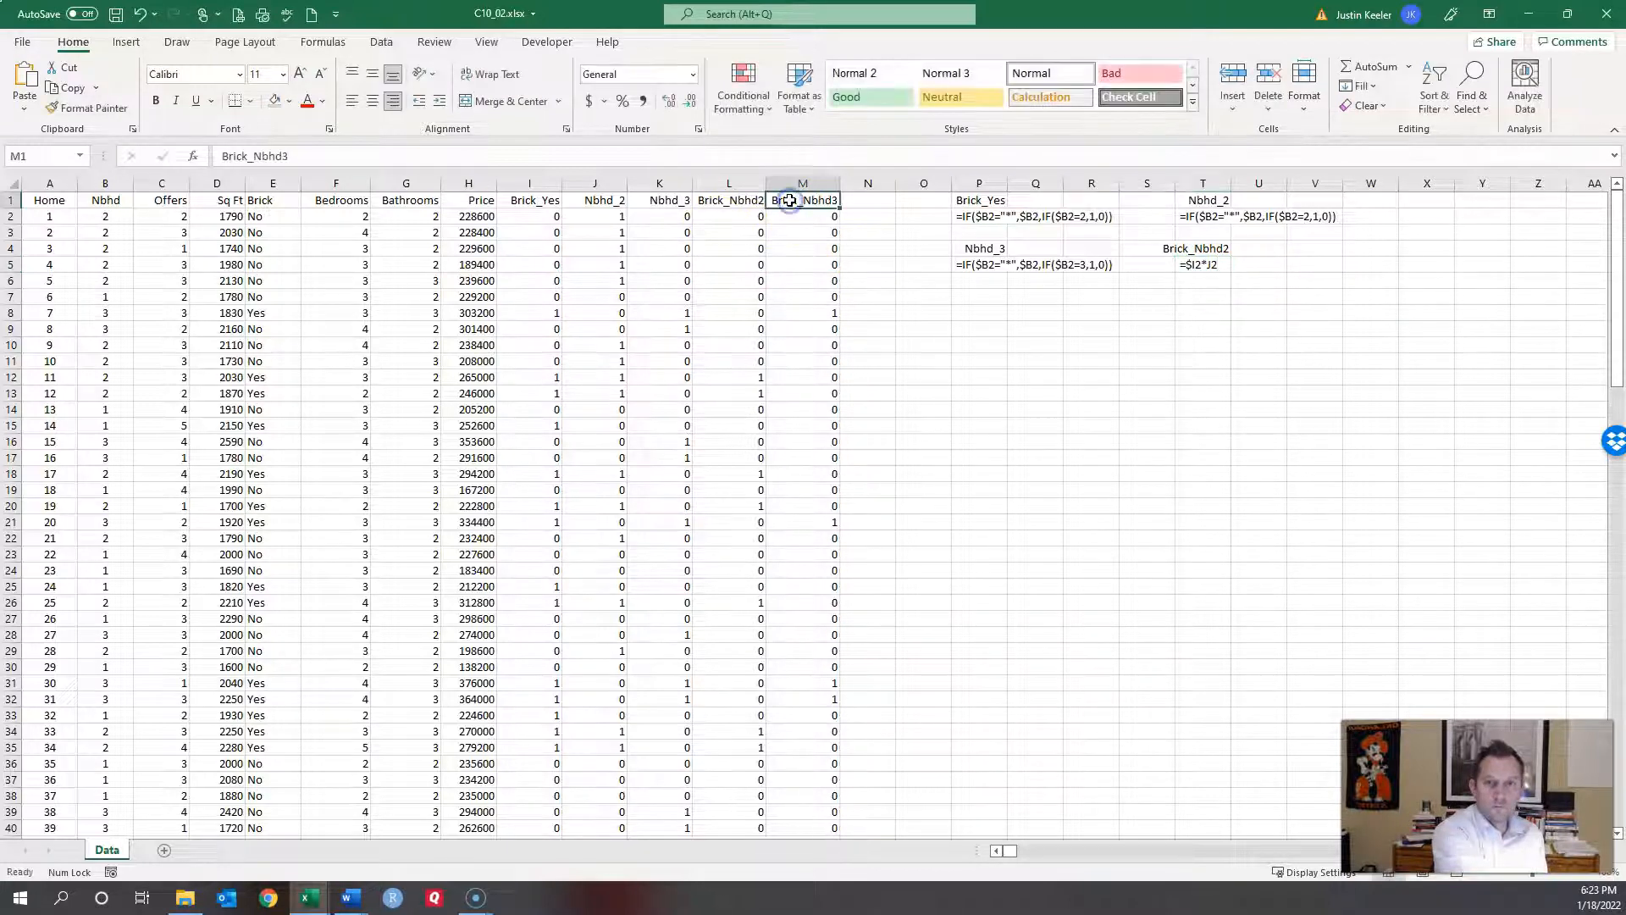
key(ctrl+c)
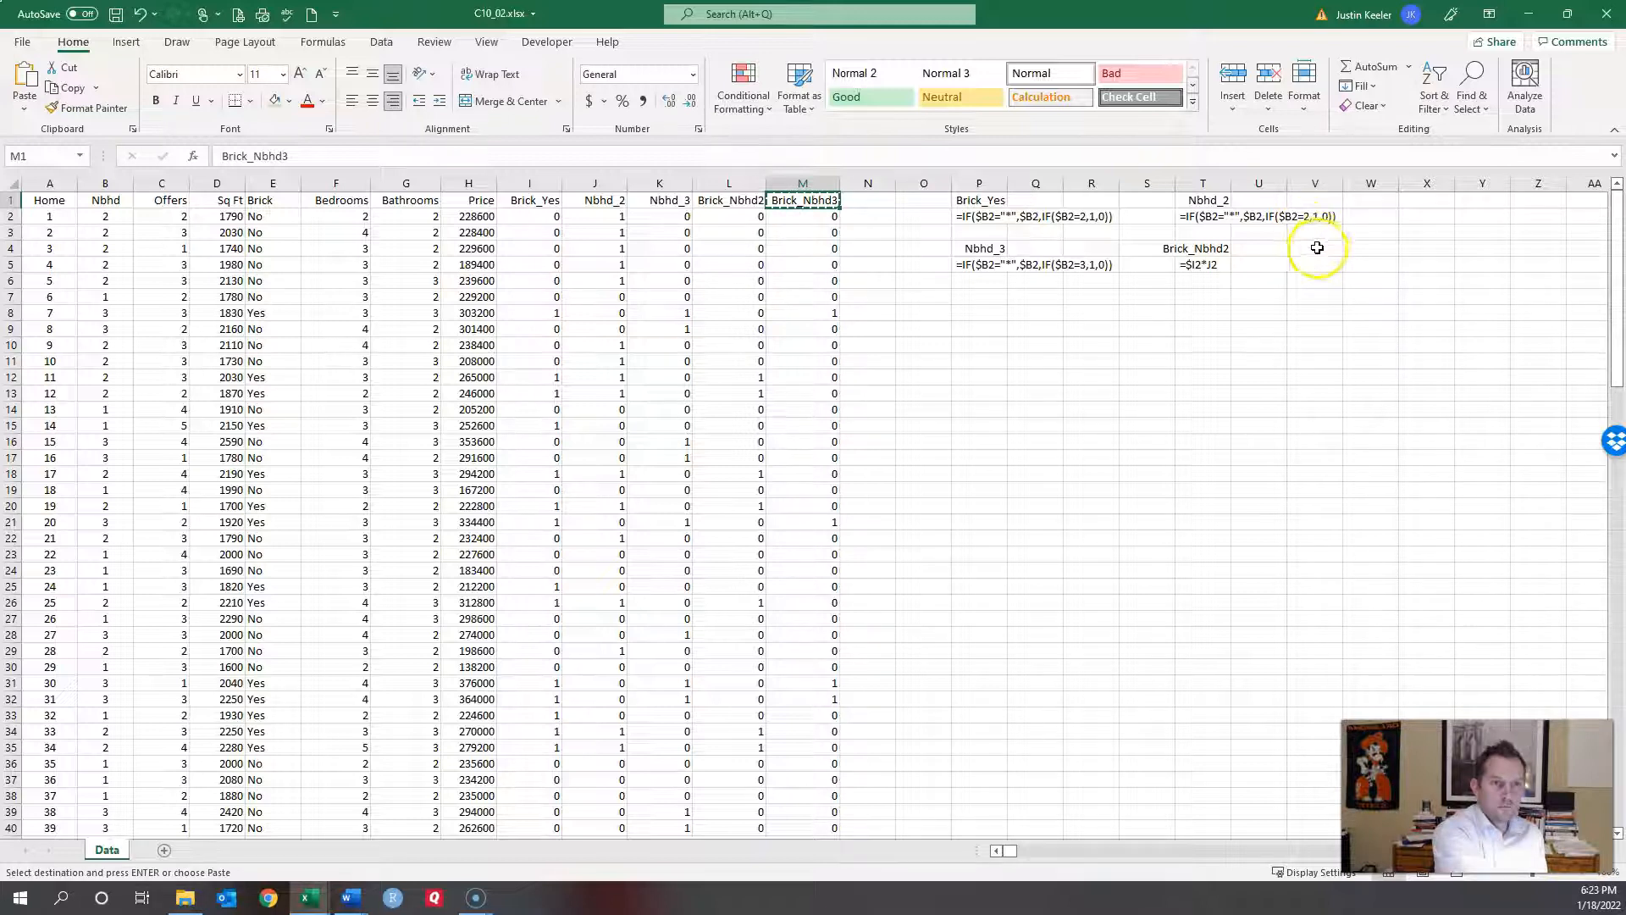
click(1315, 249)
key(ctrl+v)
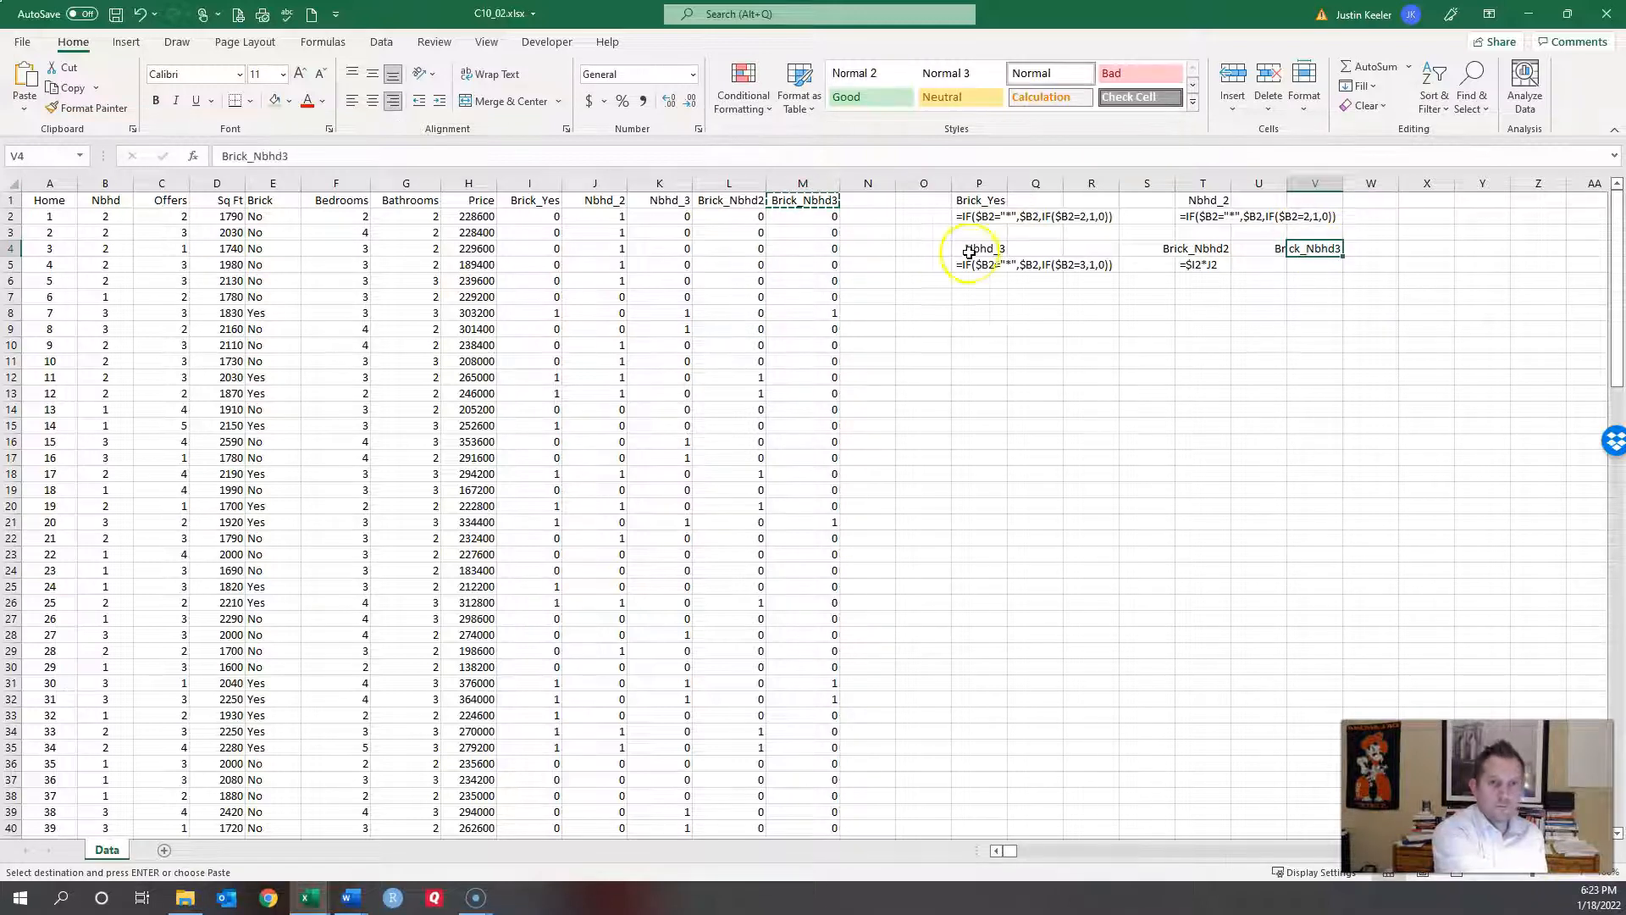
key(Escape)
click(835, 216)
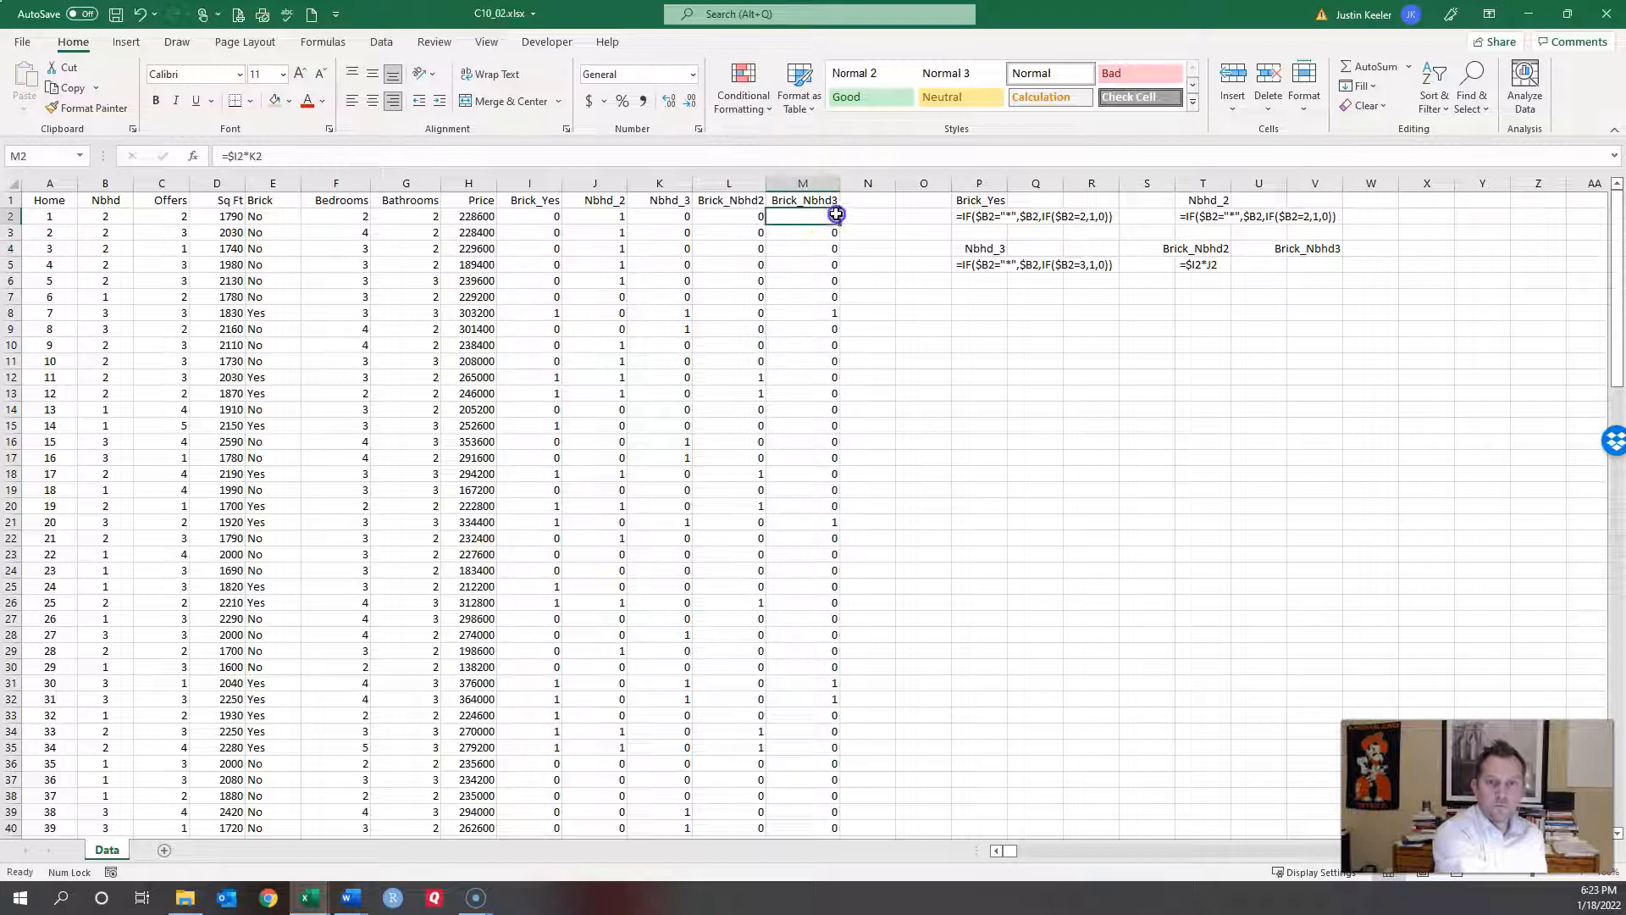
drag(262, 156, 74, 162)
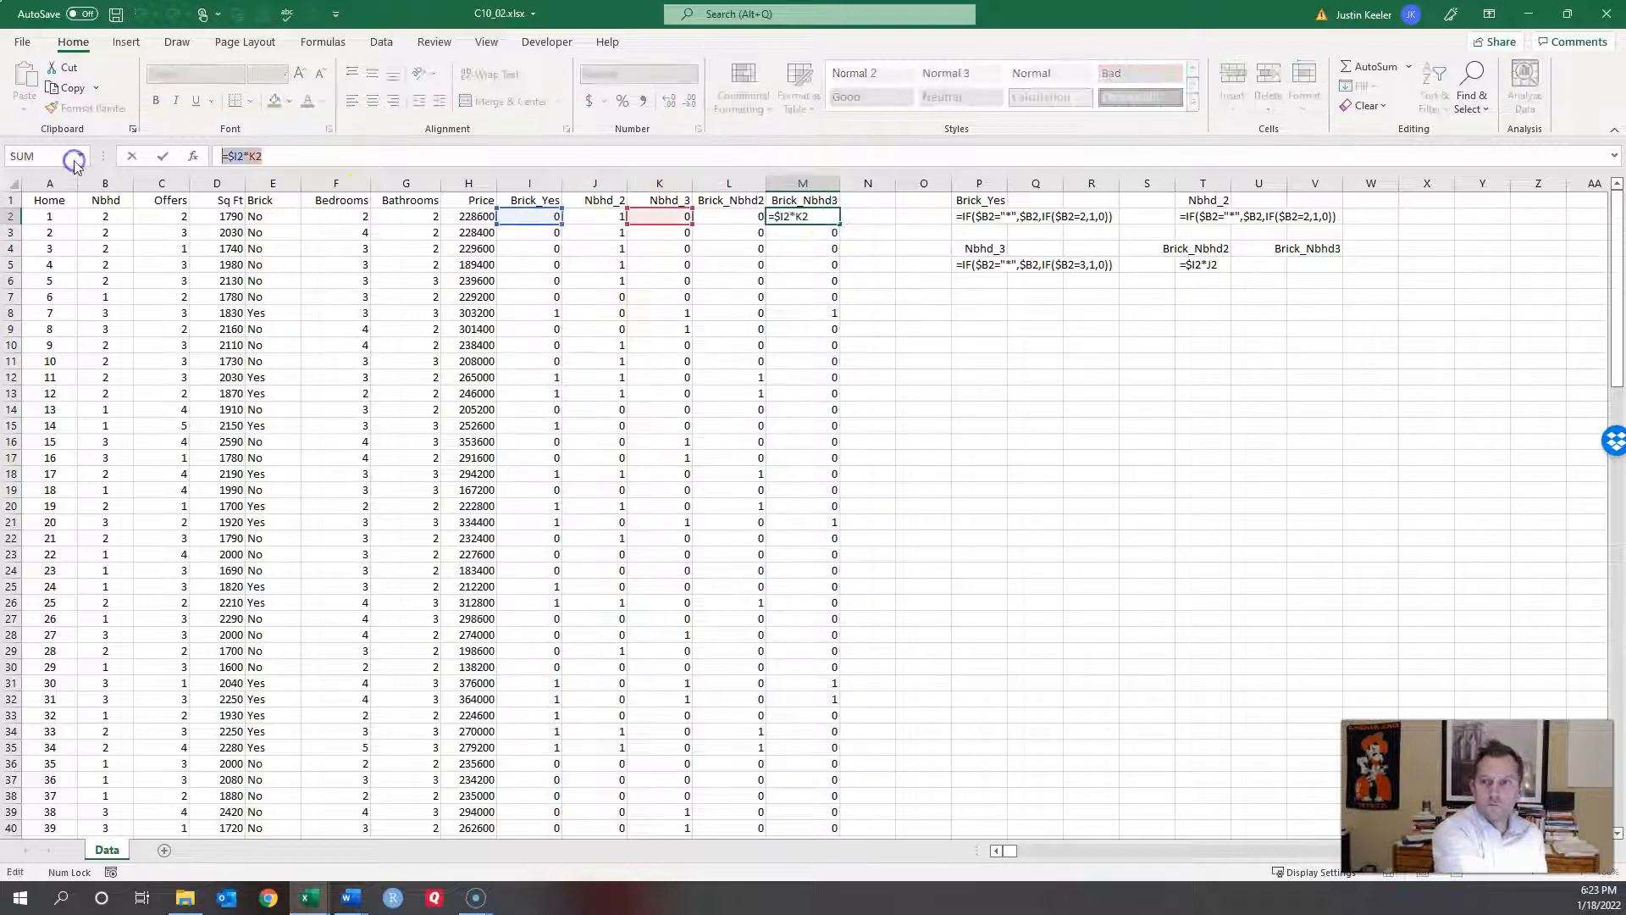
key(Escape)
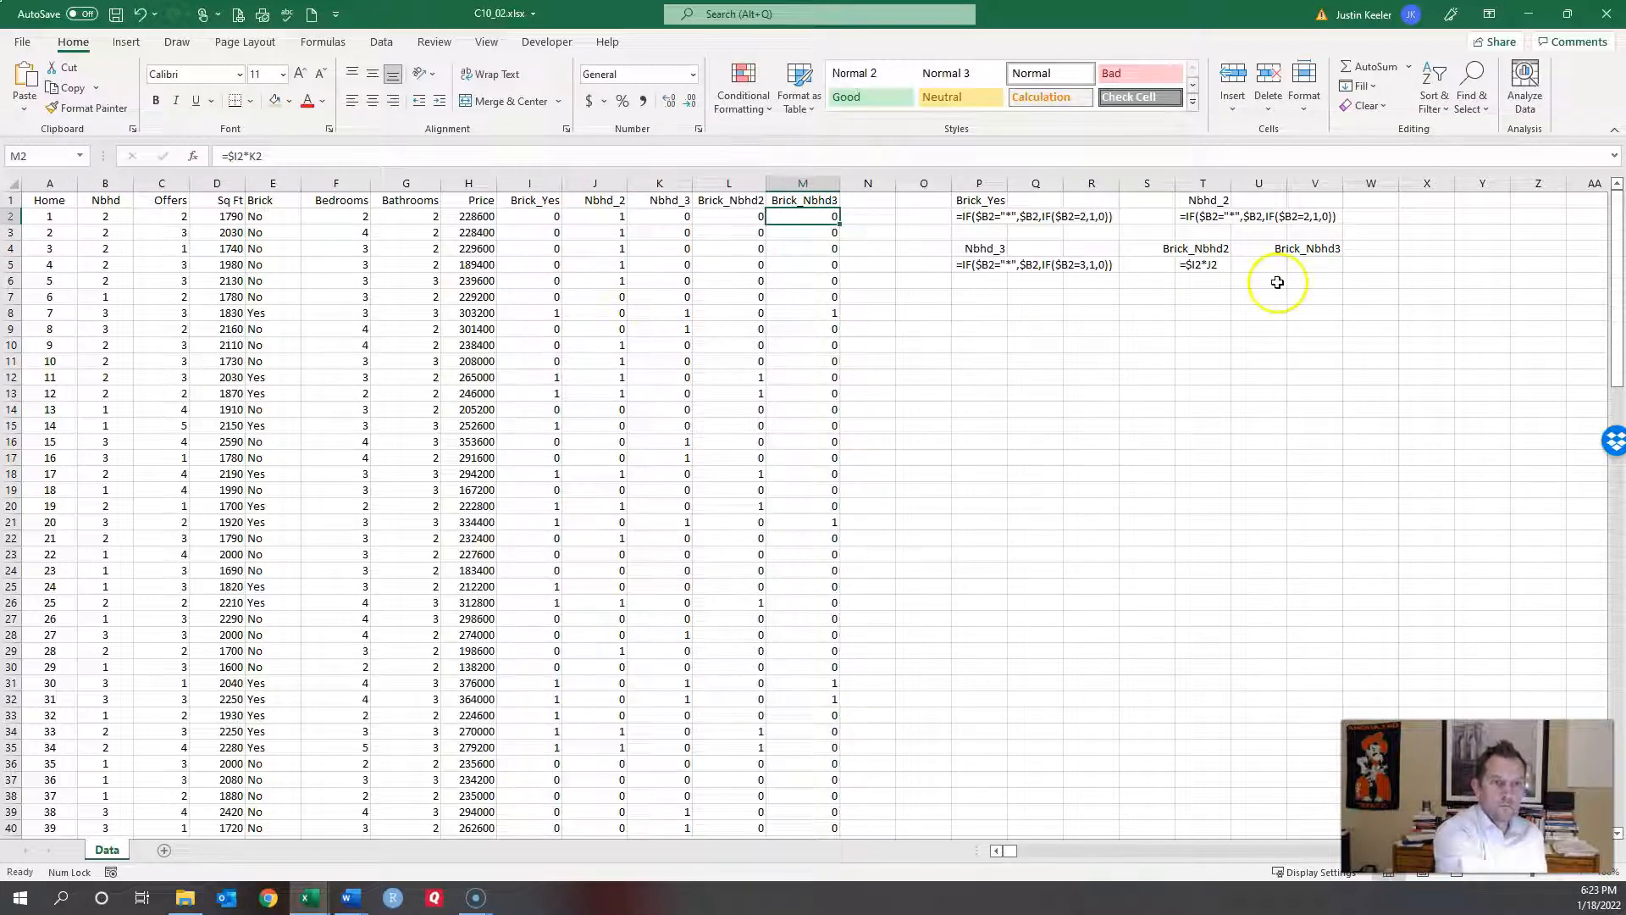
click(1315, 264)
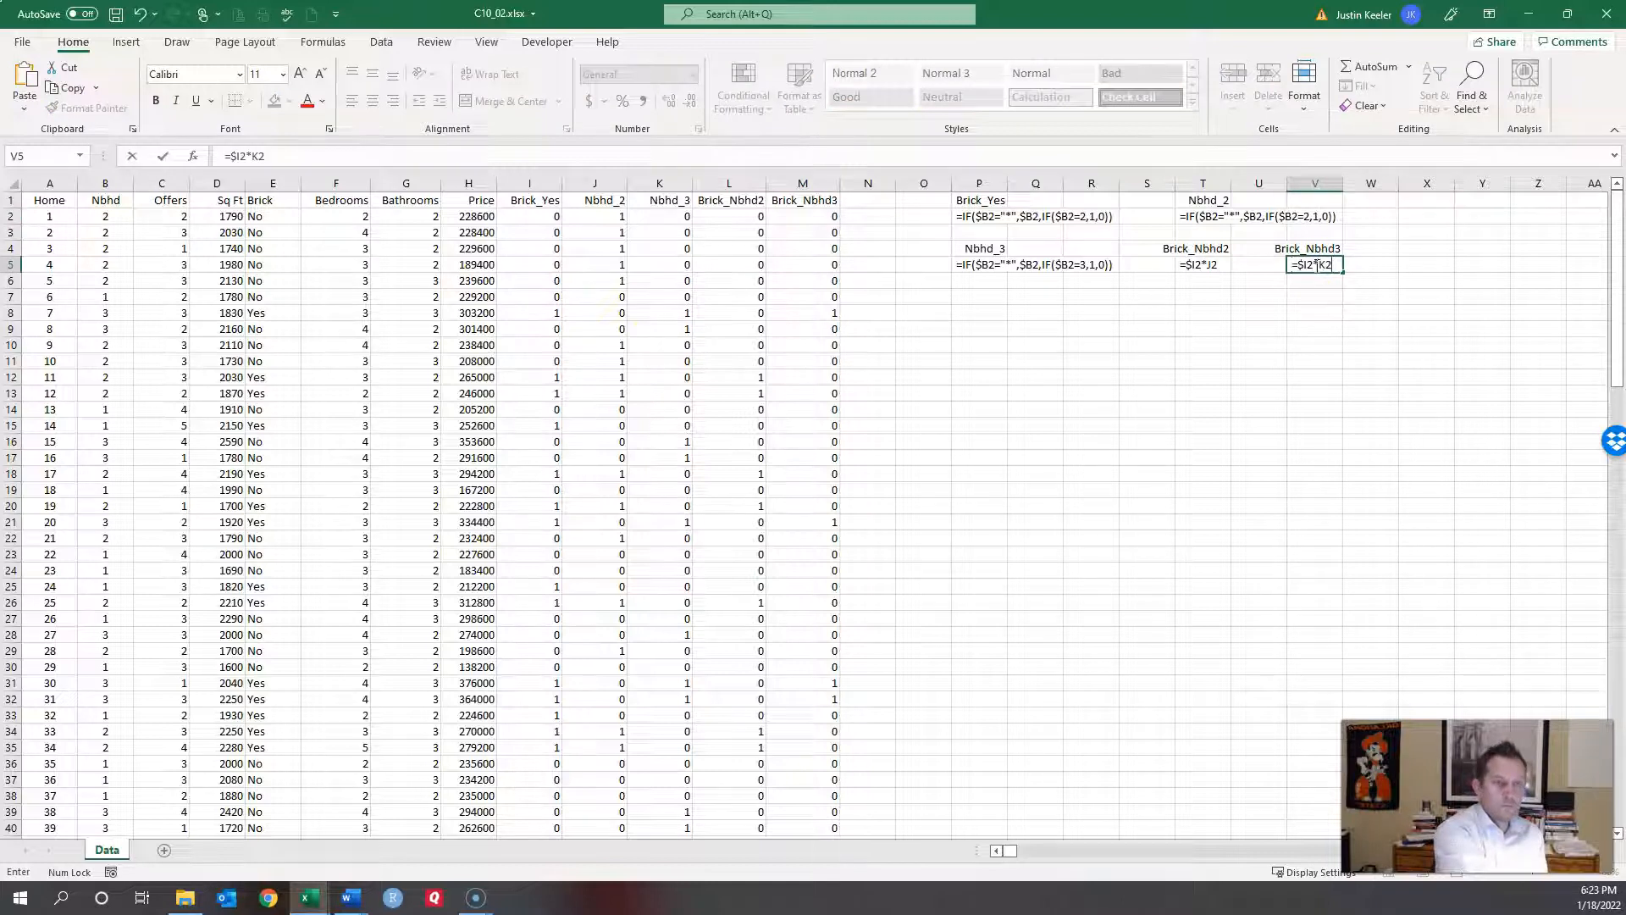
click(1314, 379)
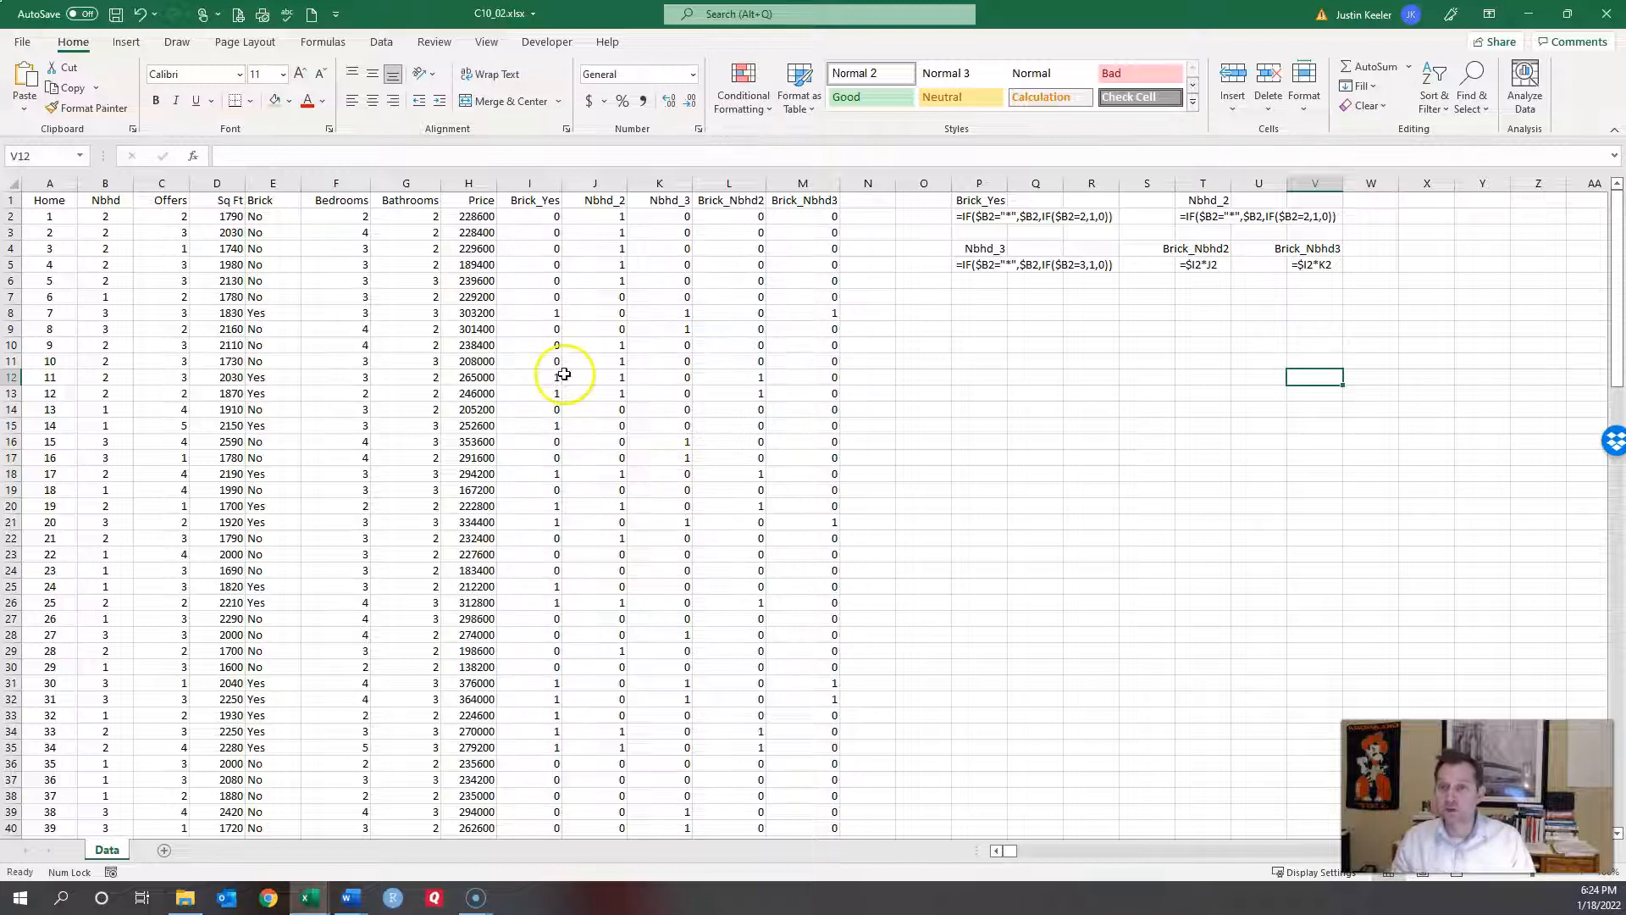
click(546, 201)
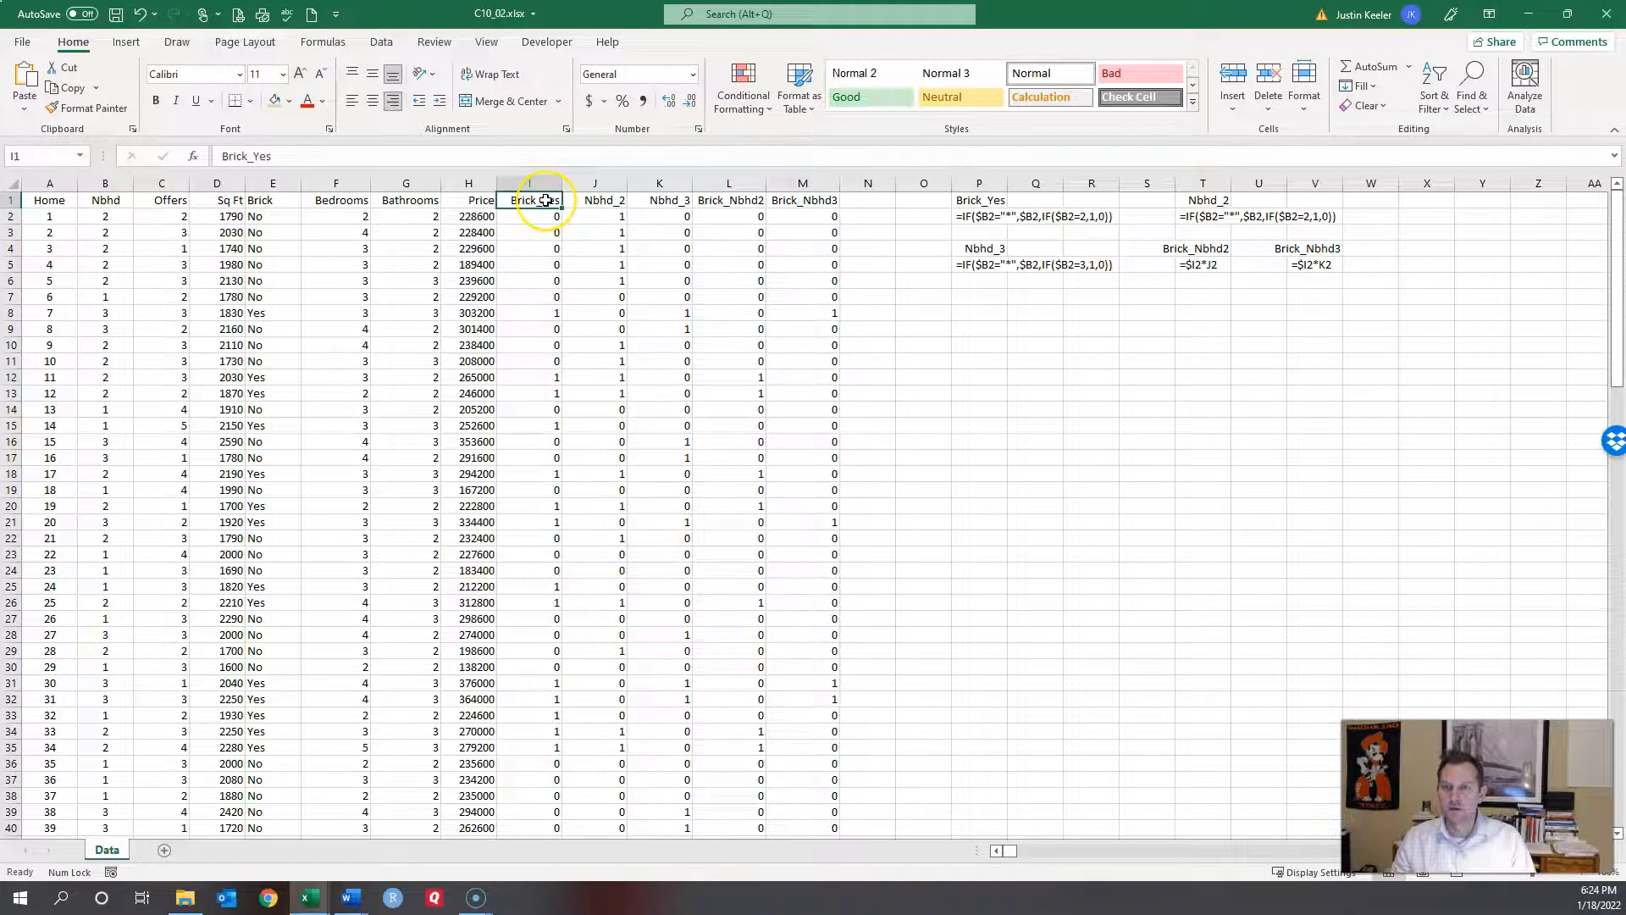
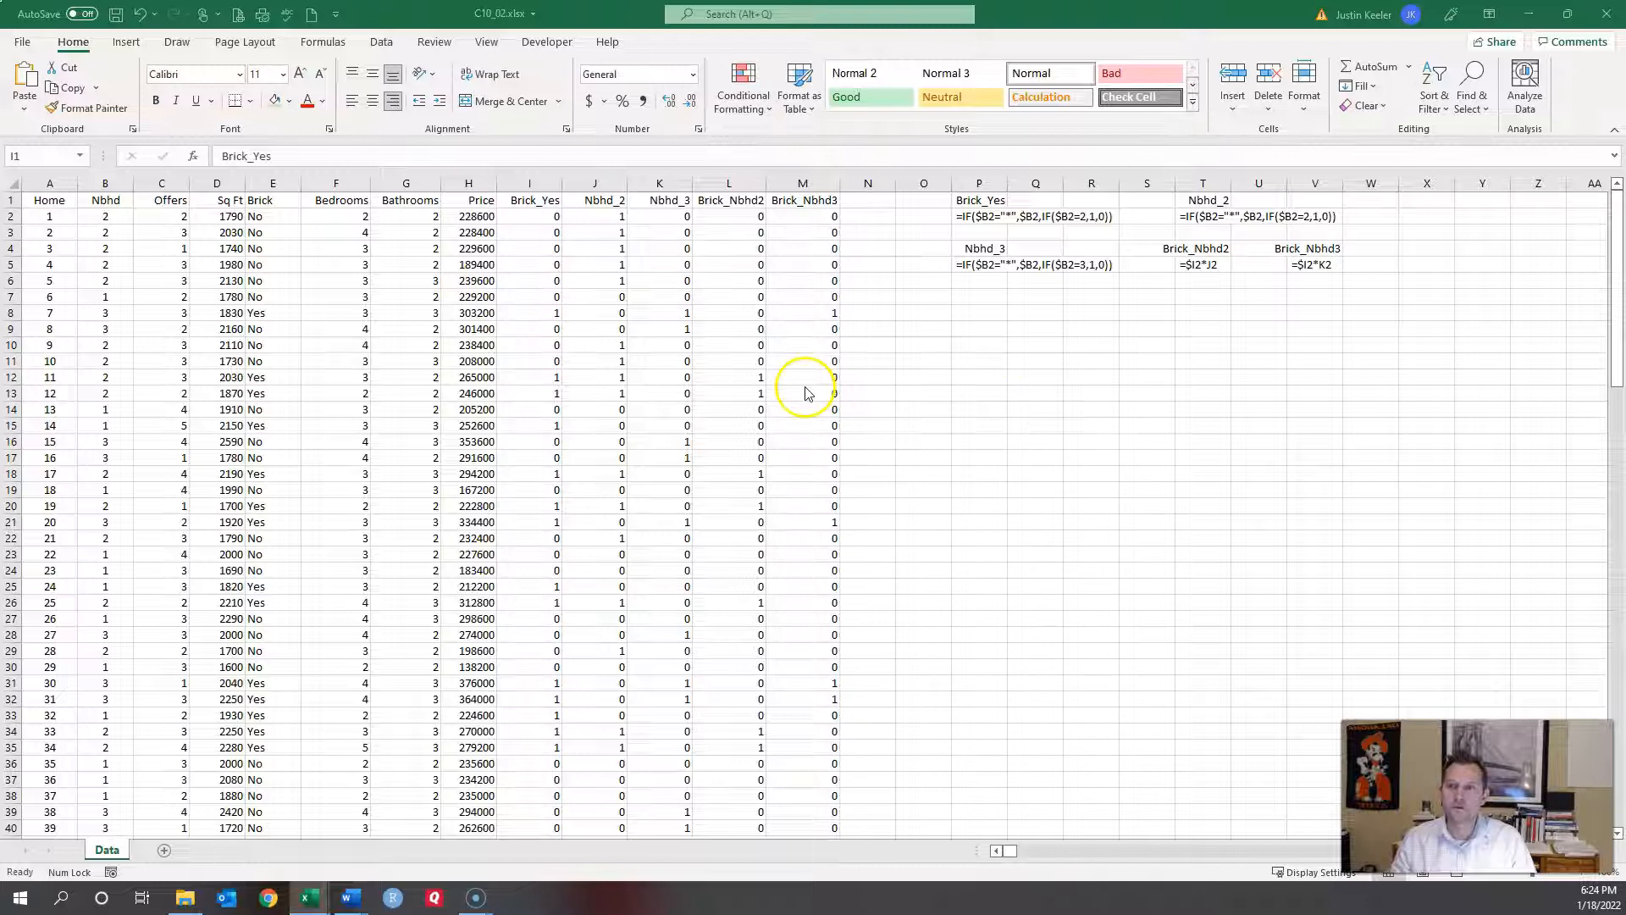
Step: Shade the Offers, Sq Ft, Bedrooms, Bathrooms and Brick_Yes header cells green
click(162, 198)
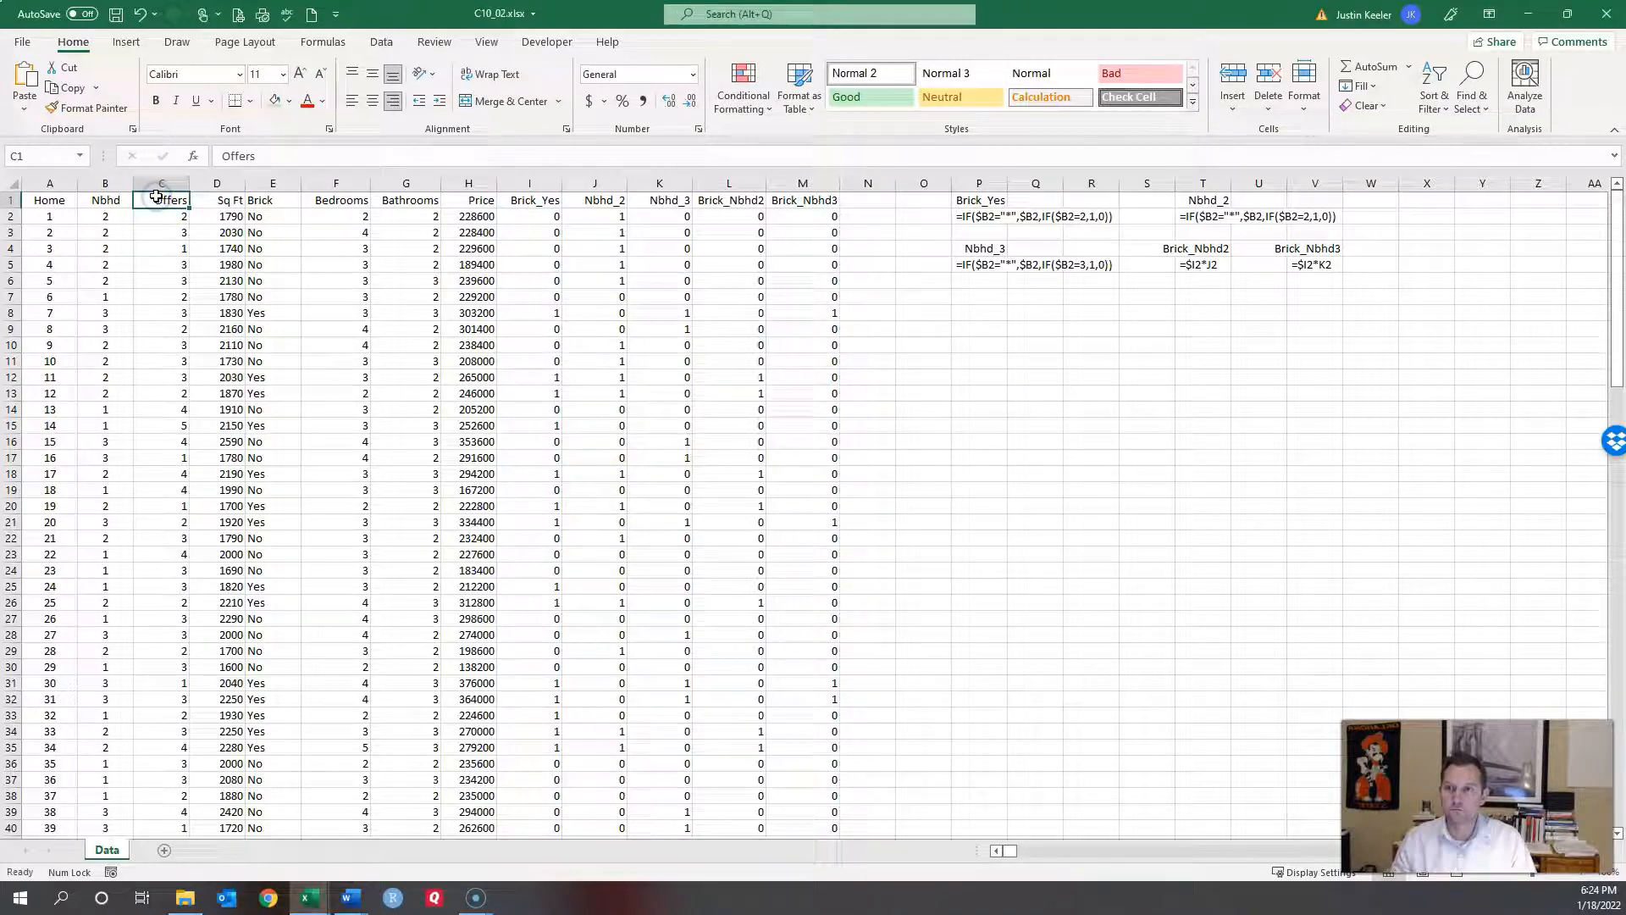
click(276, 102)
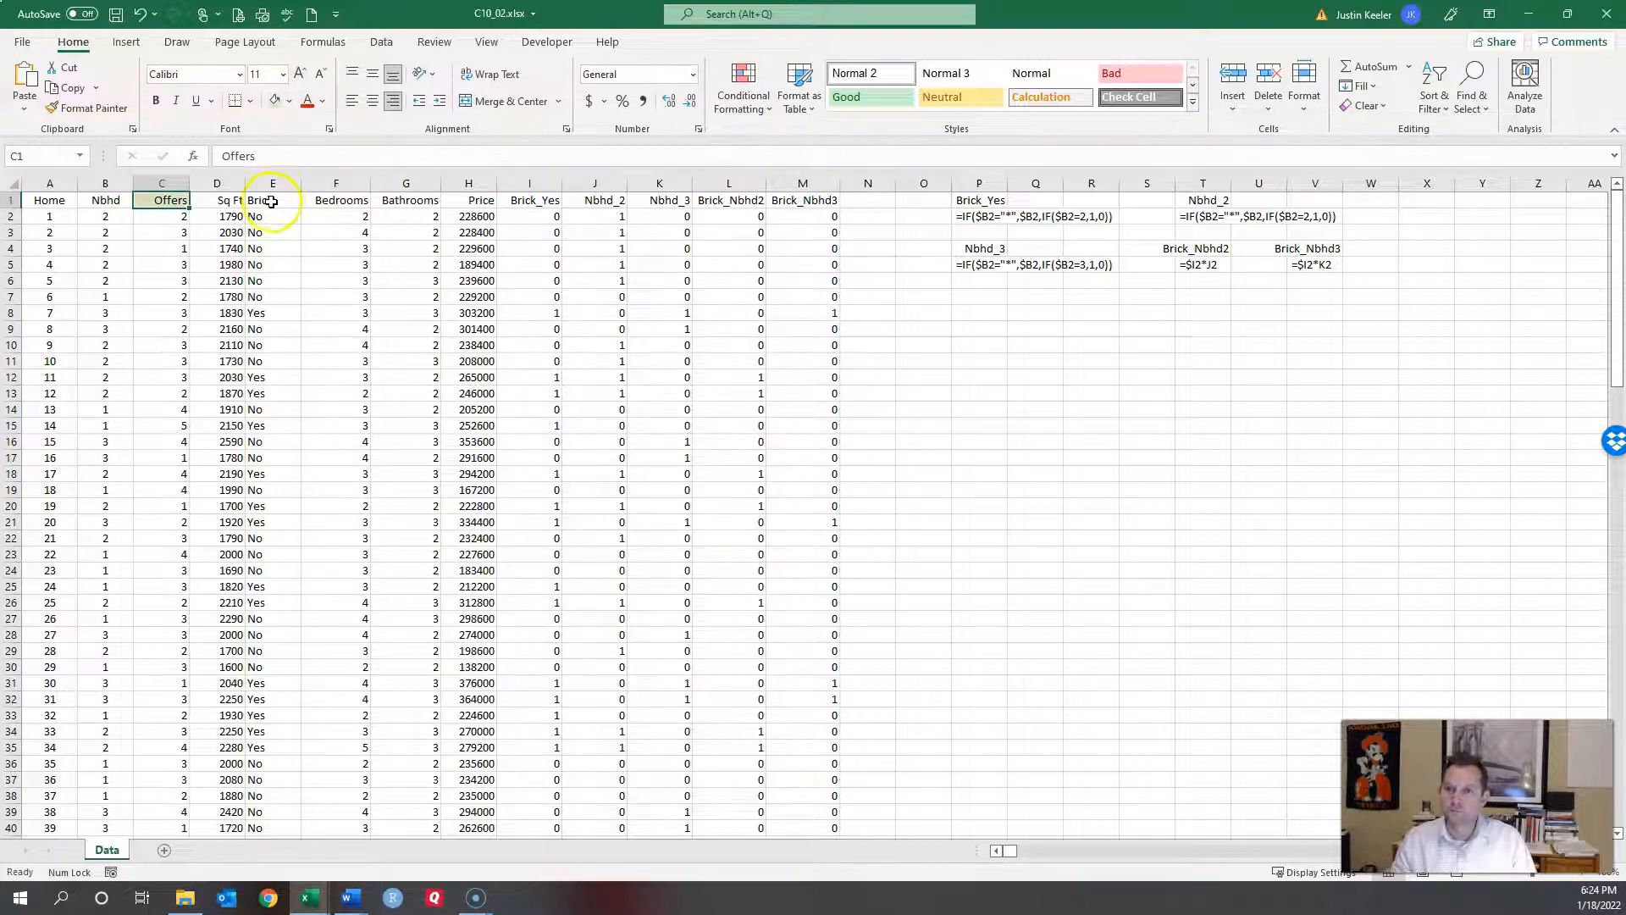
click(238, 195)
click(275, 102)
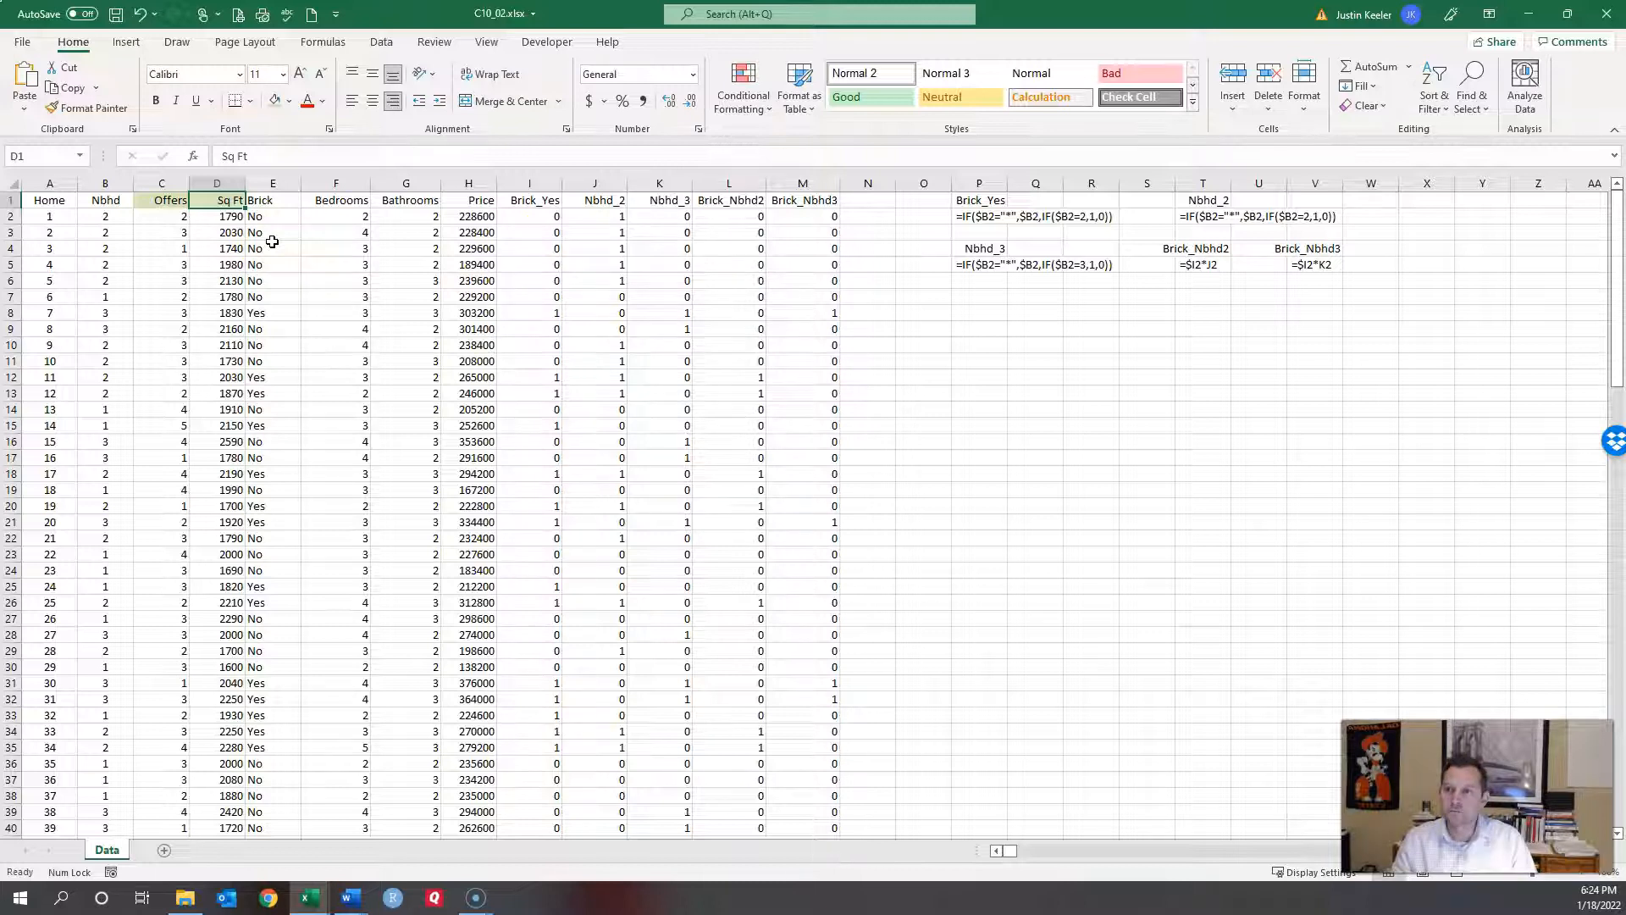
click(335, 201)
click(276, 102)
click(276, 102)
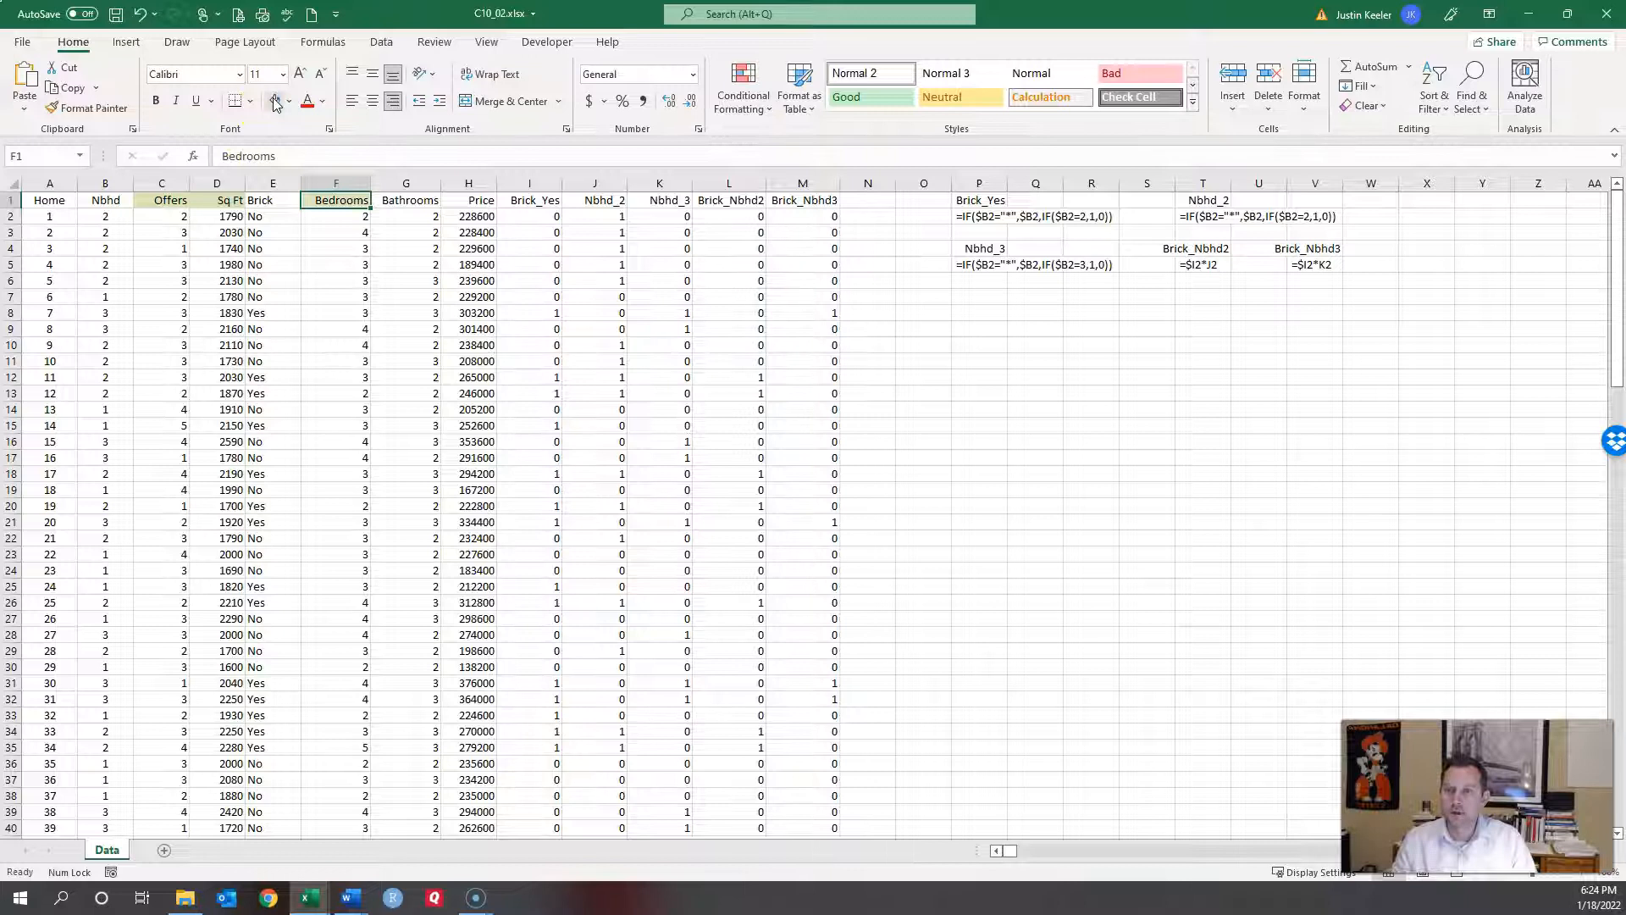
click(407, 201)
click(277, 104)
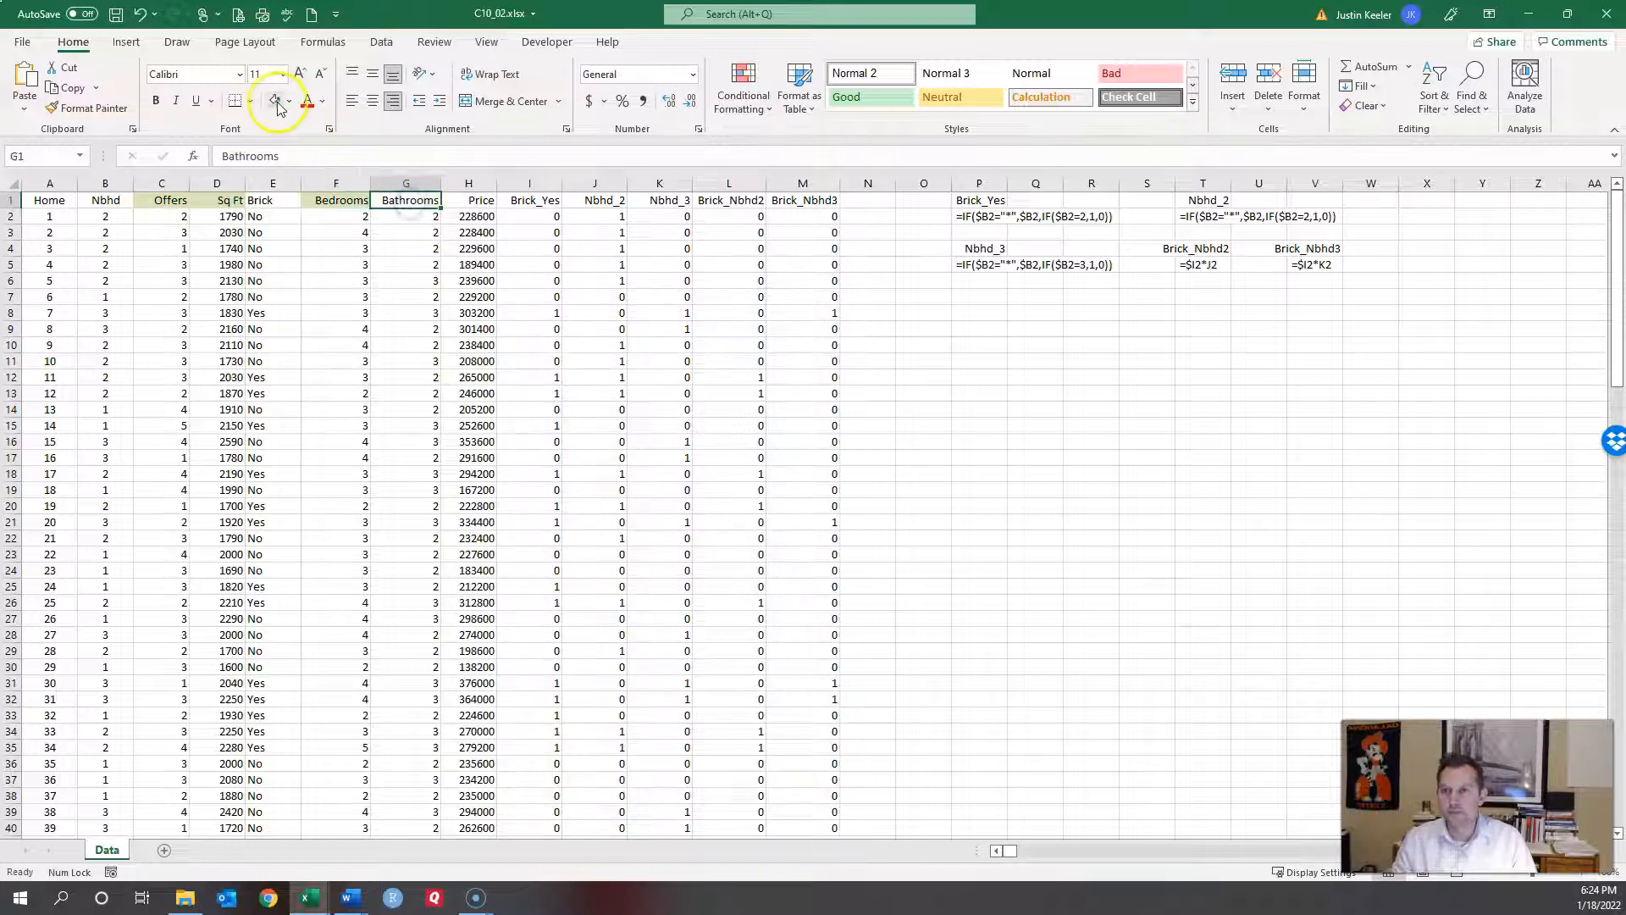
click(528, 182)
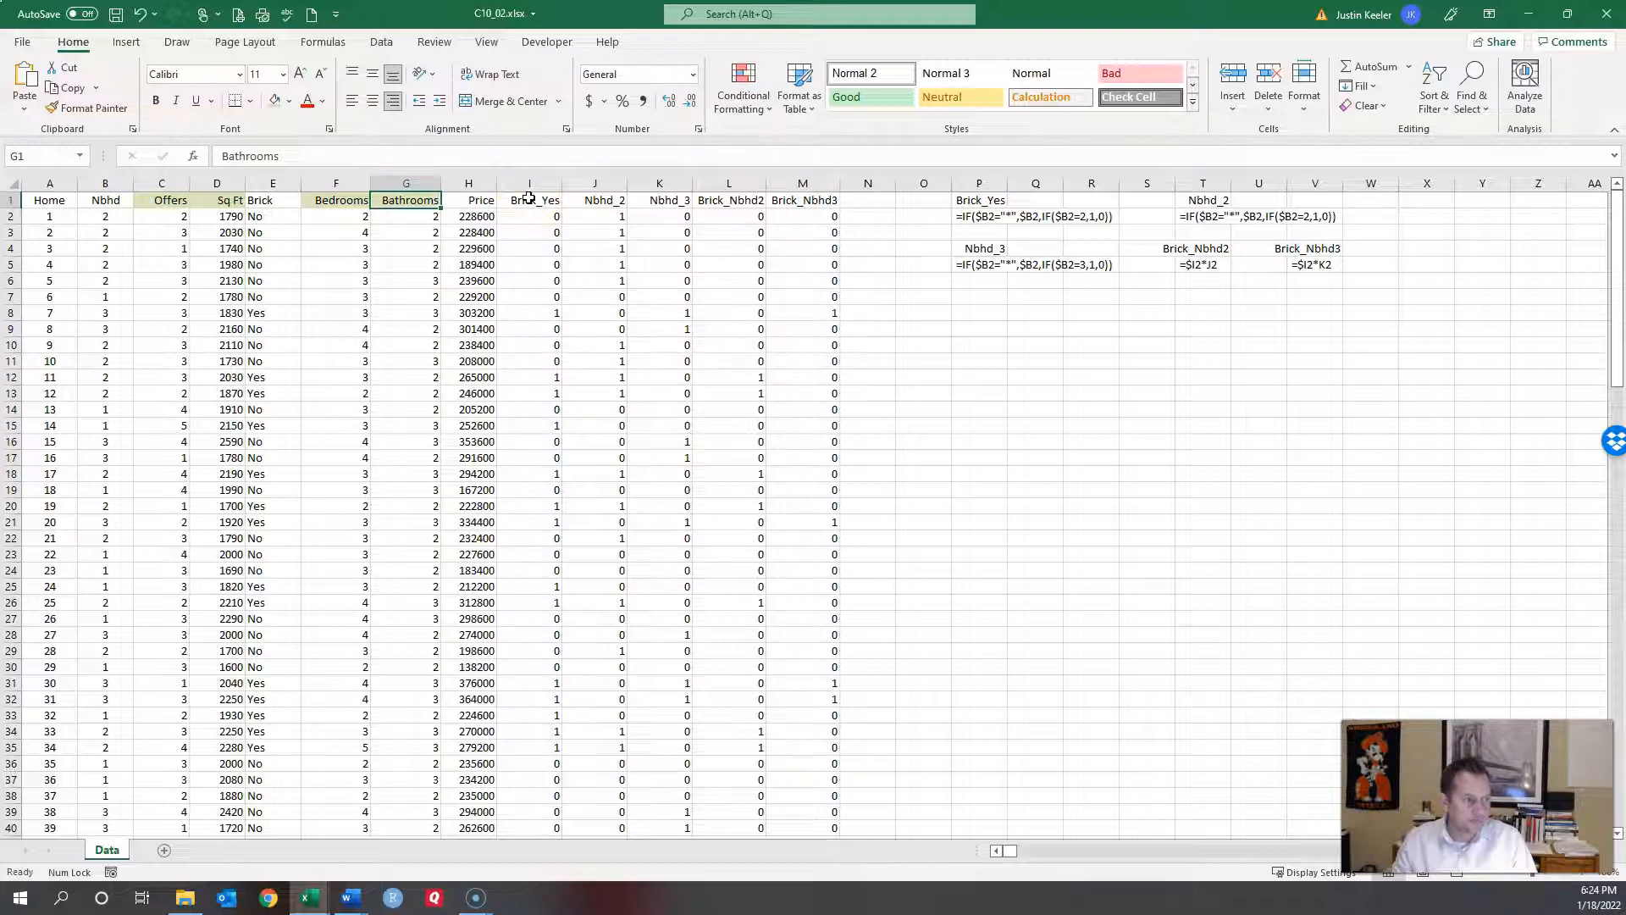
click(529, 200)
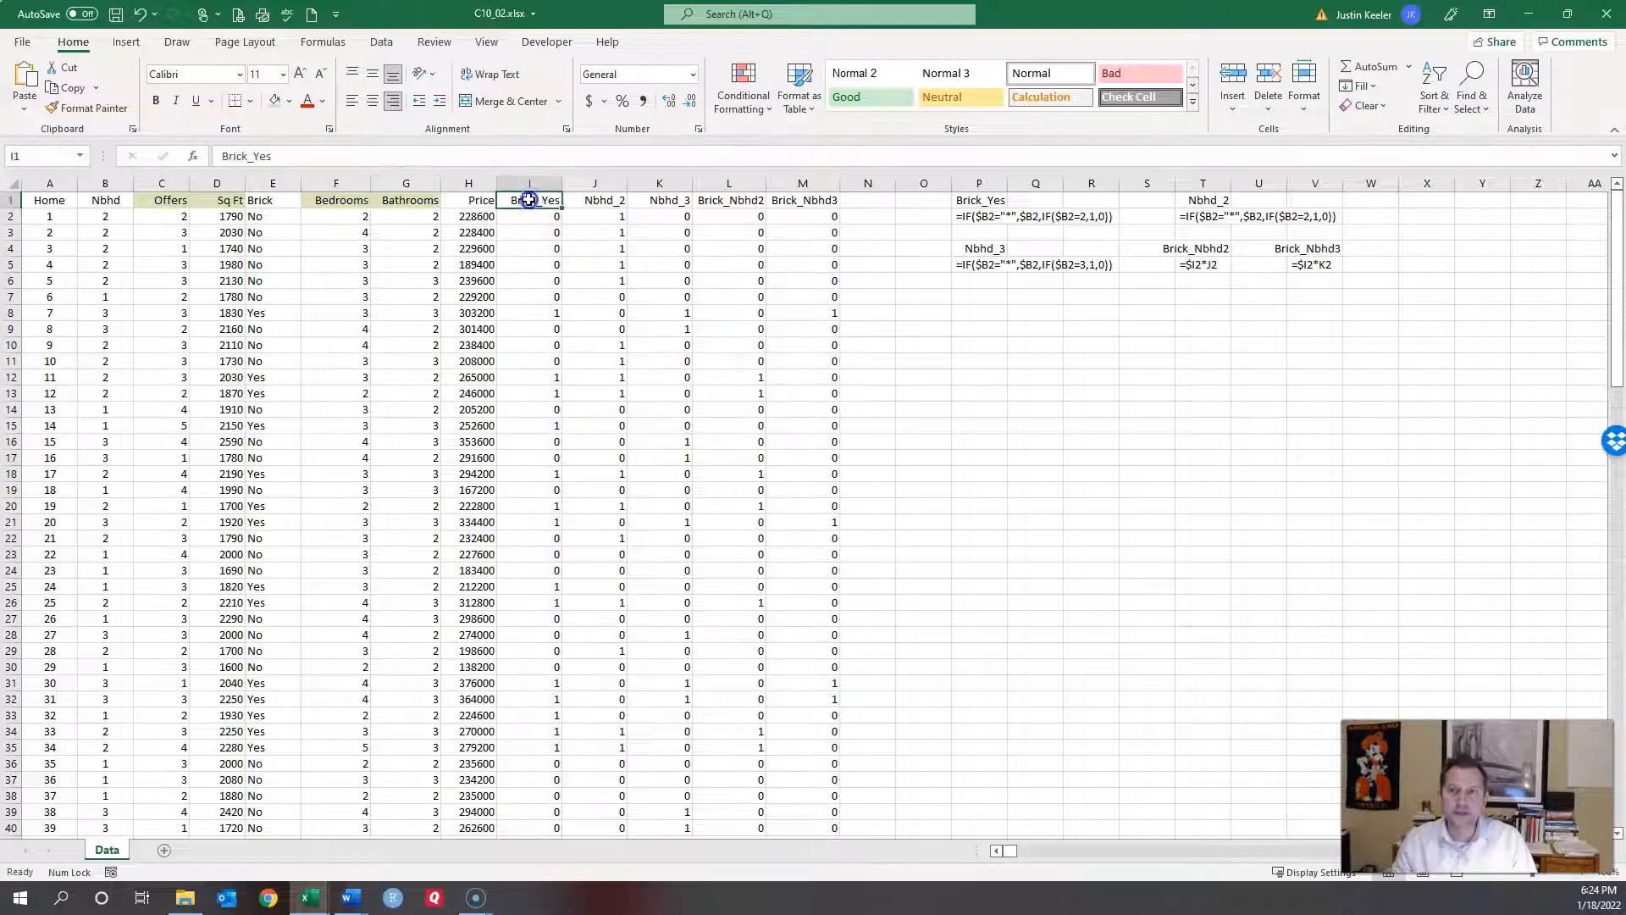
click(278, 103)
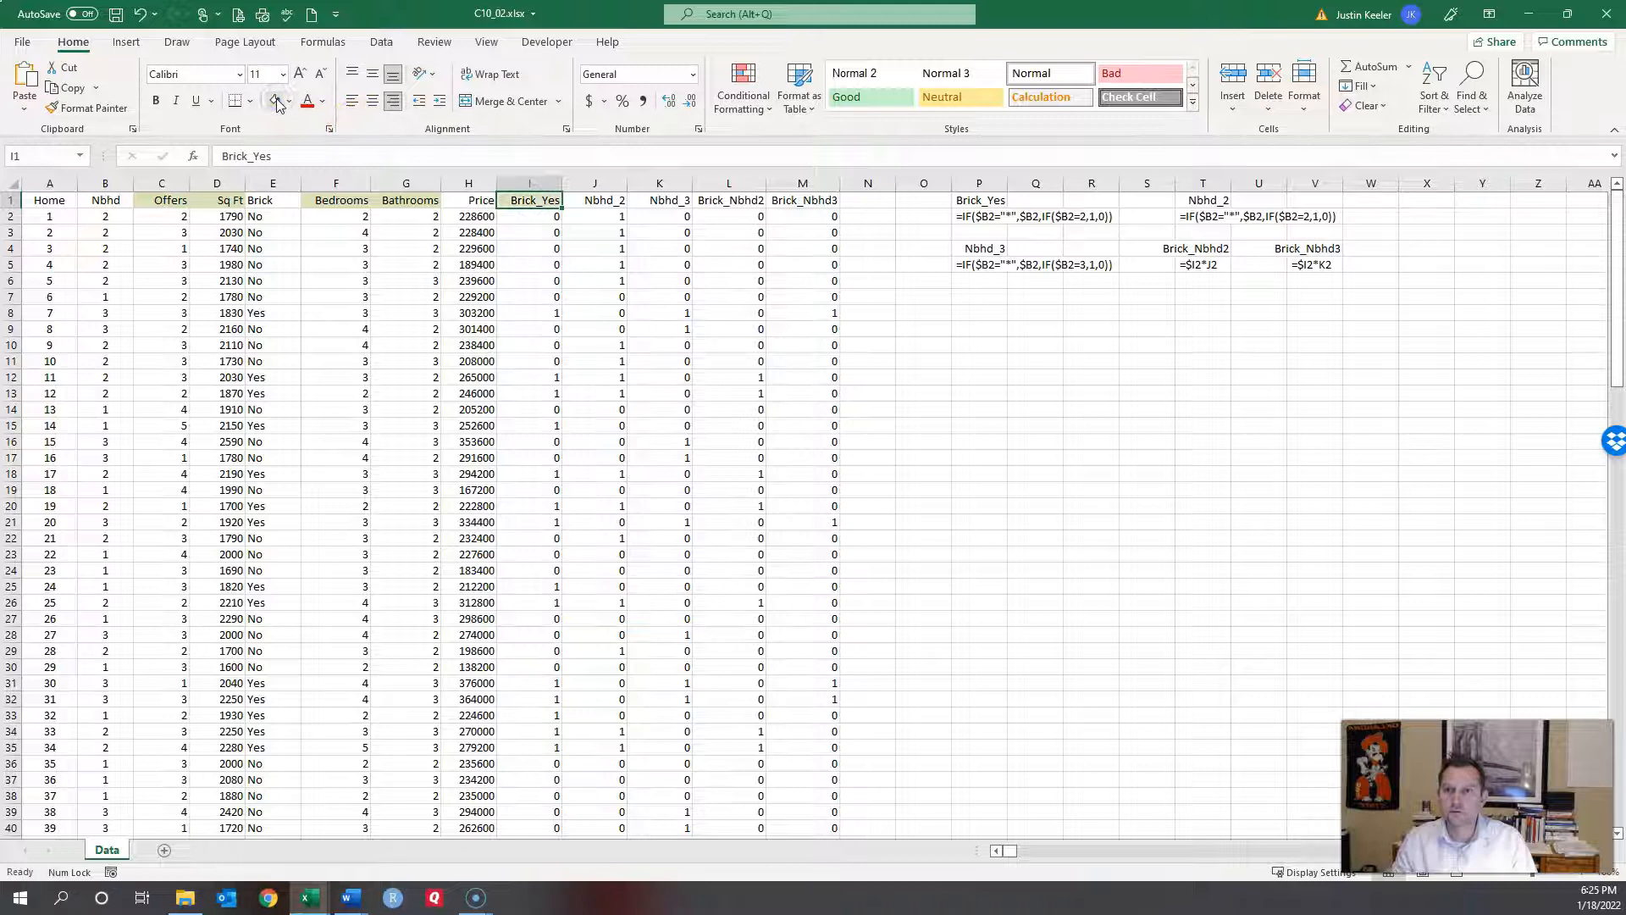
Step: Fill the Price header blue and the Nbhd_2 and Nbhd_3 headers green
click(470, 201)
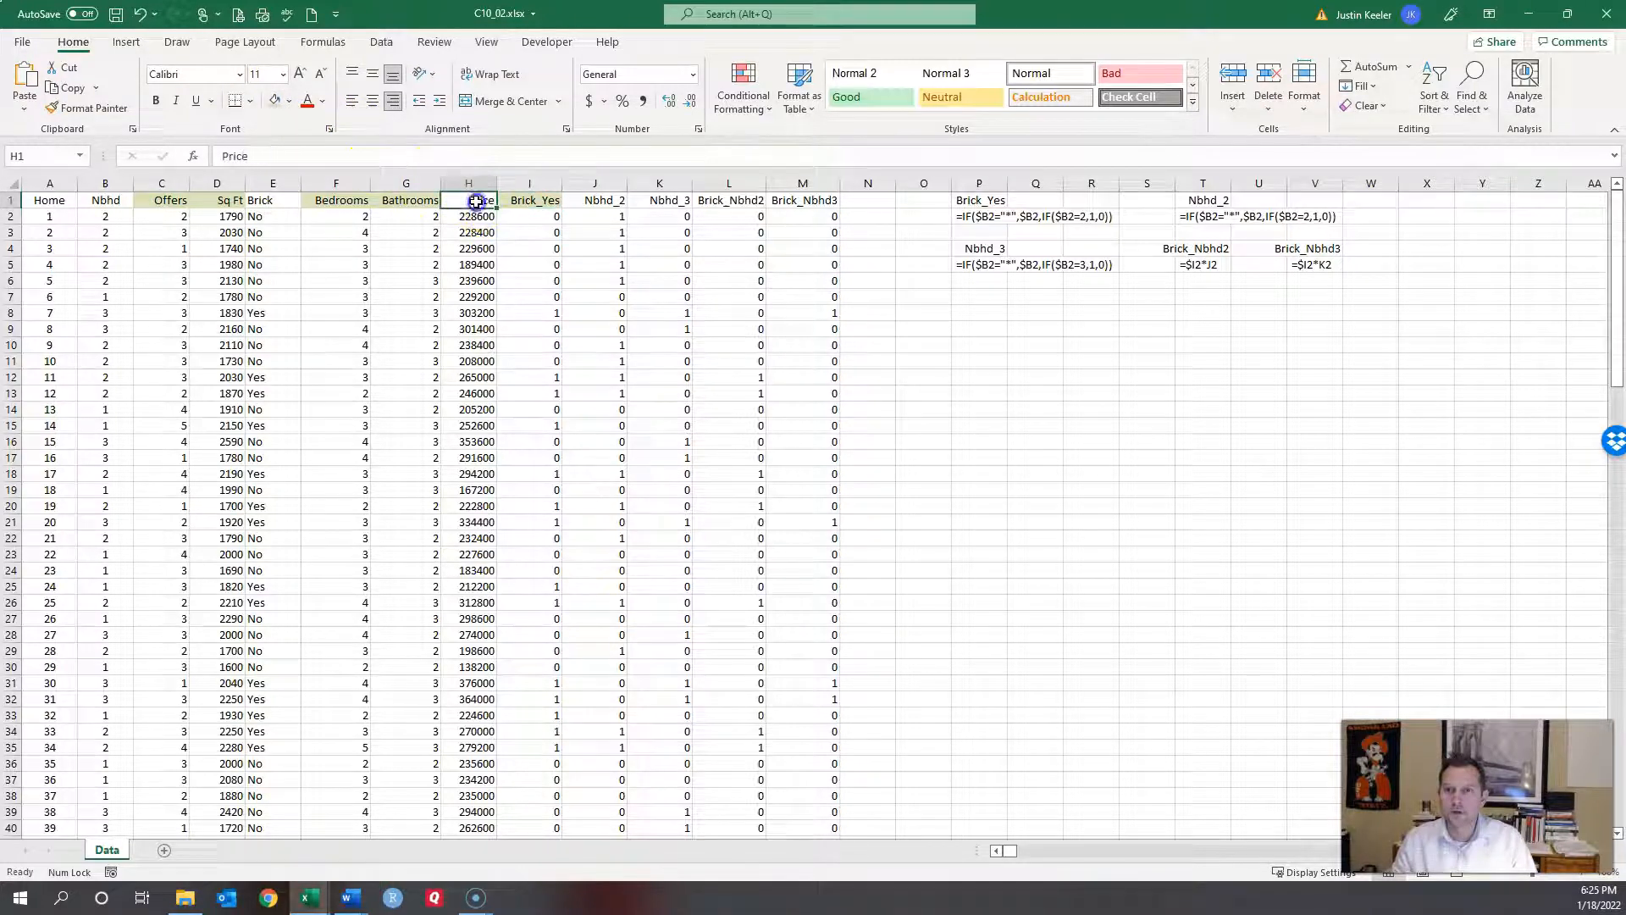
click(289, 101)
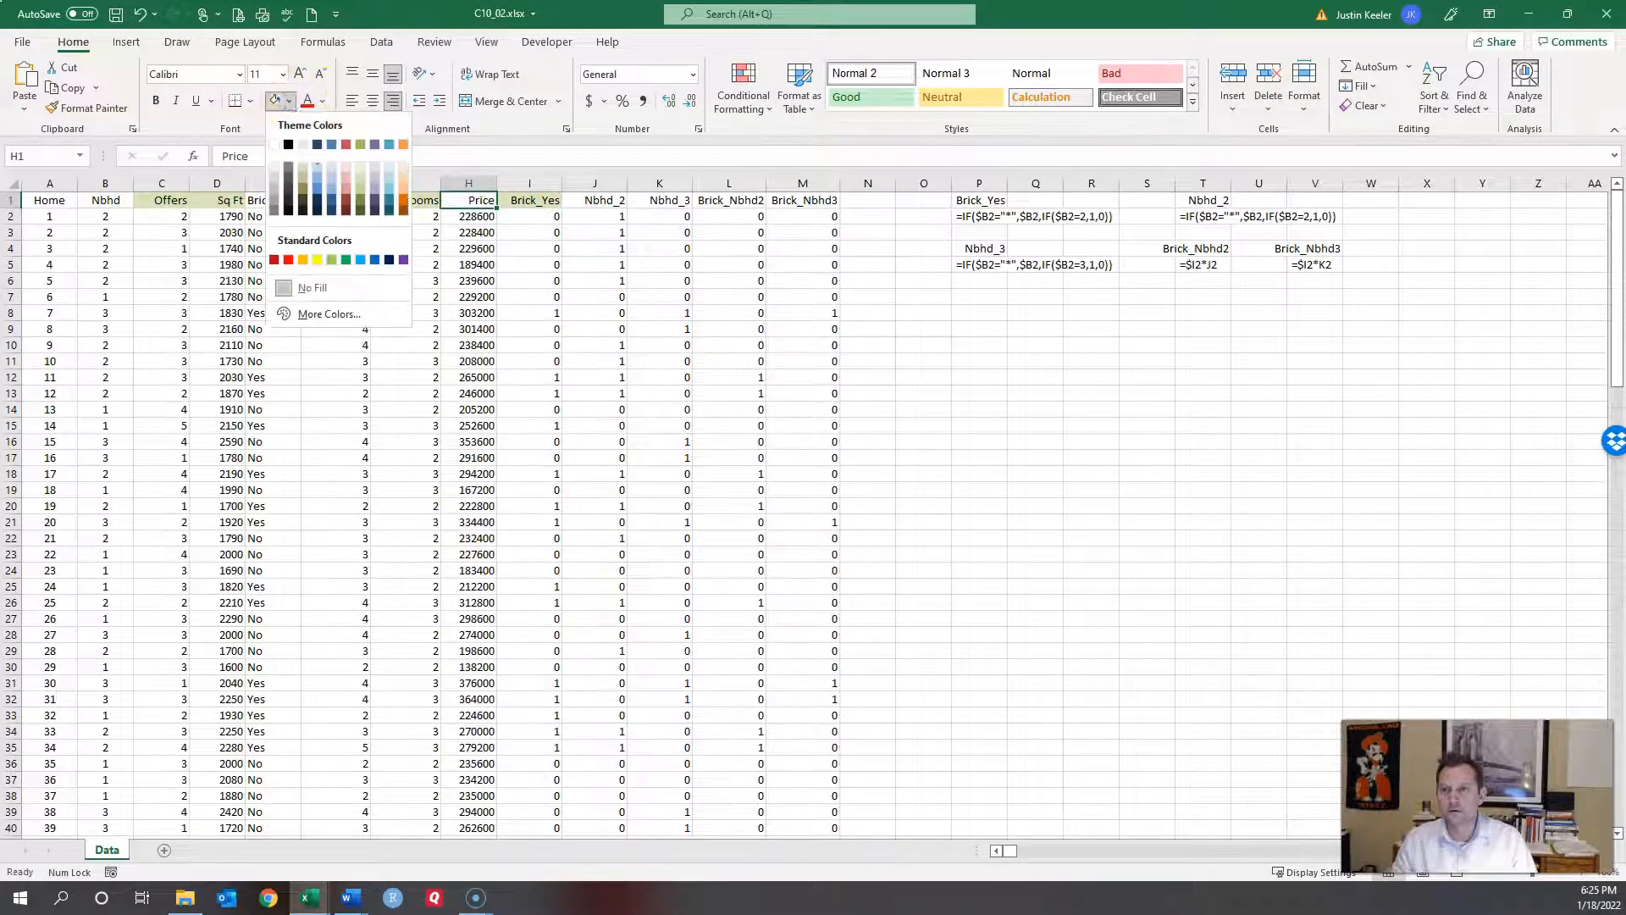
click(389, 190)
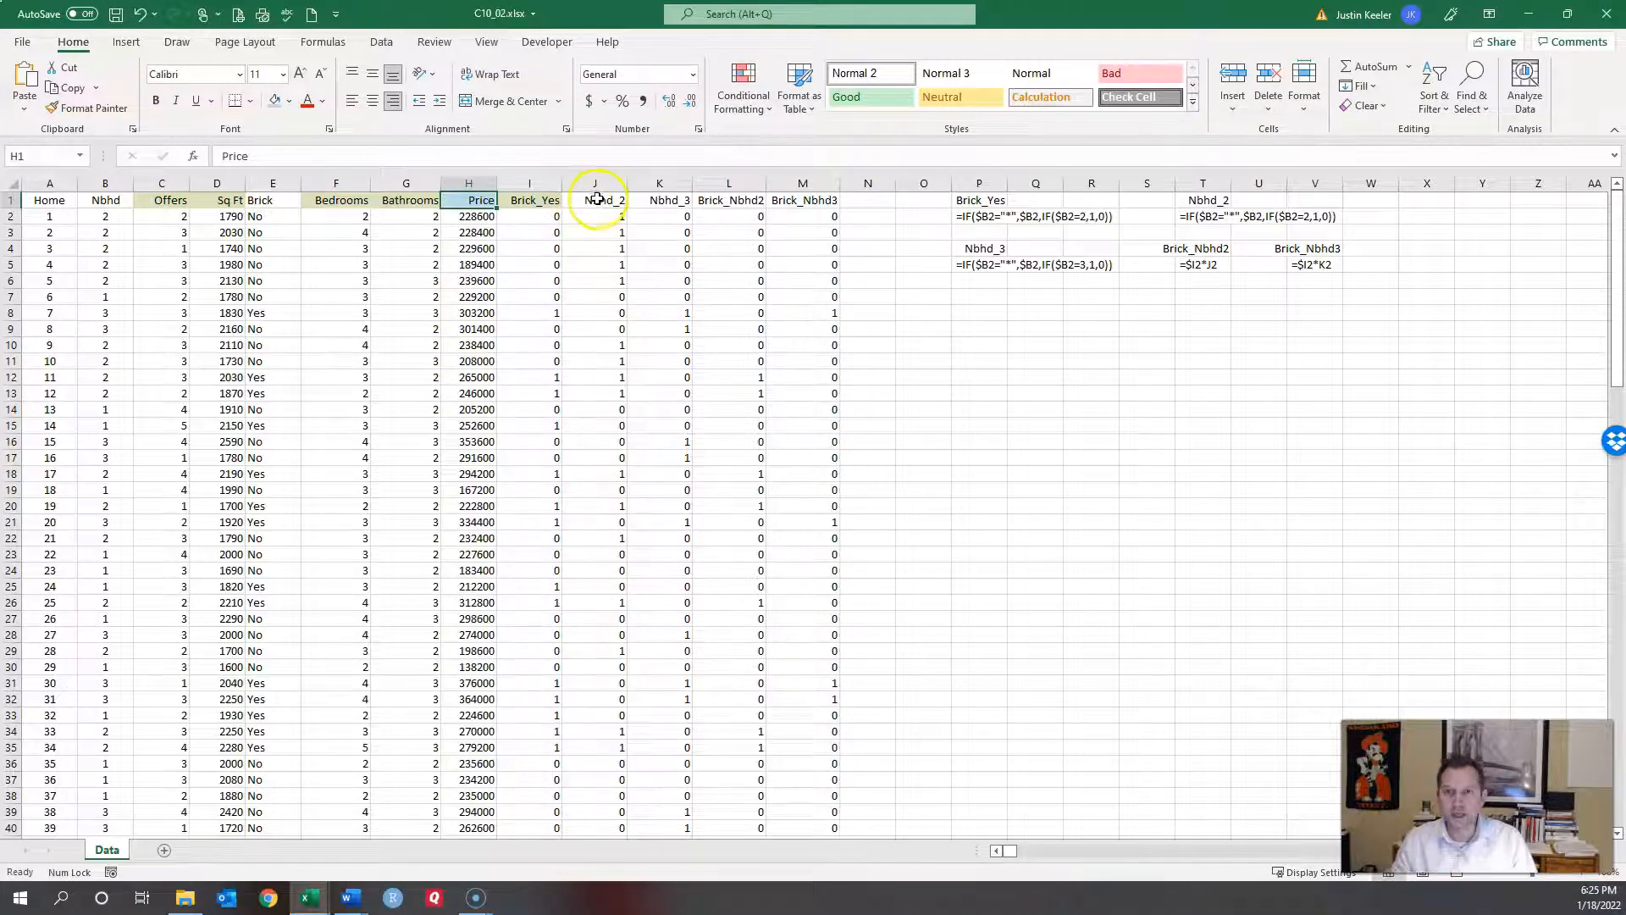
drag(597, 200, 644, 200)
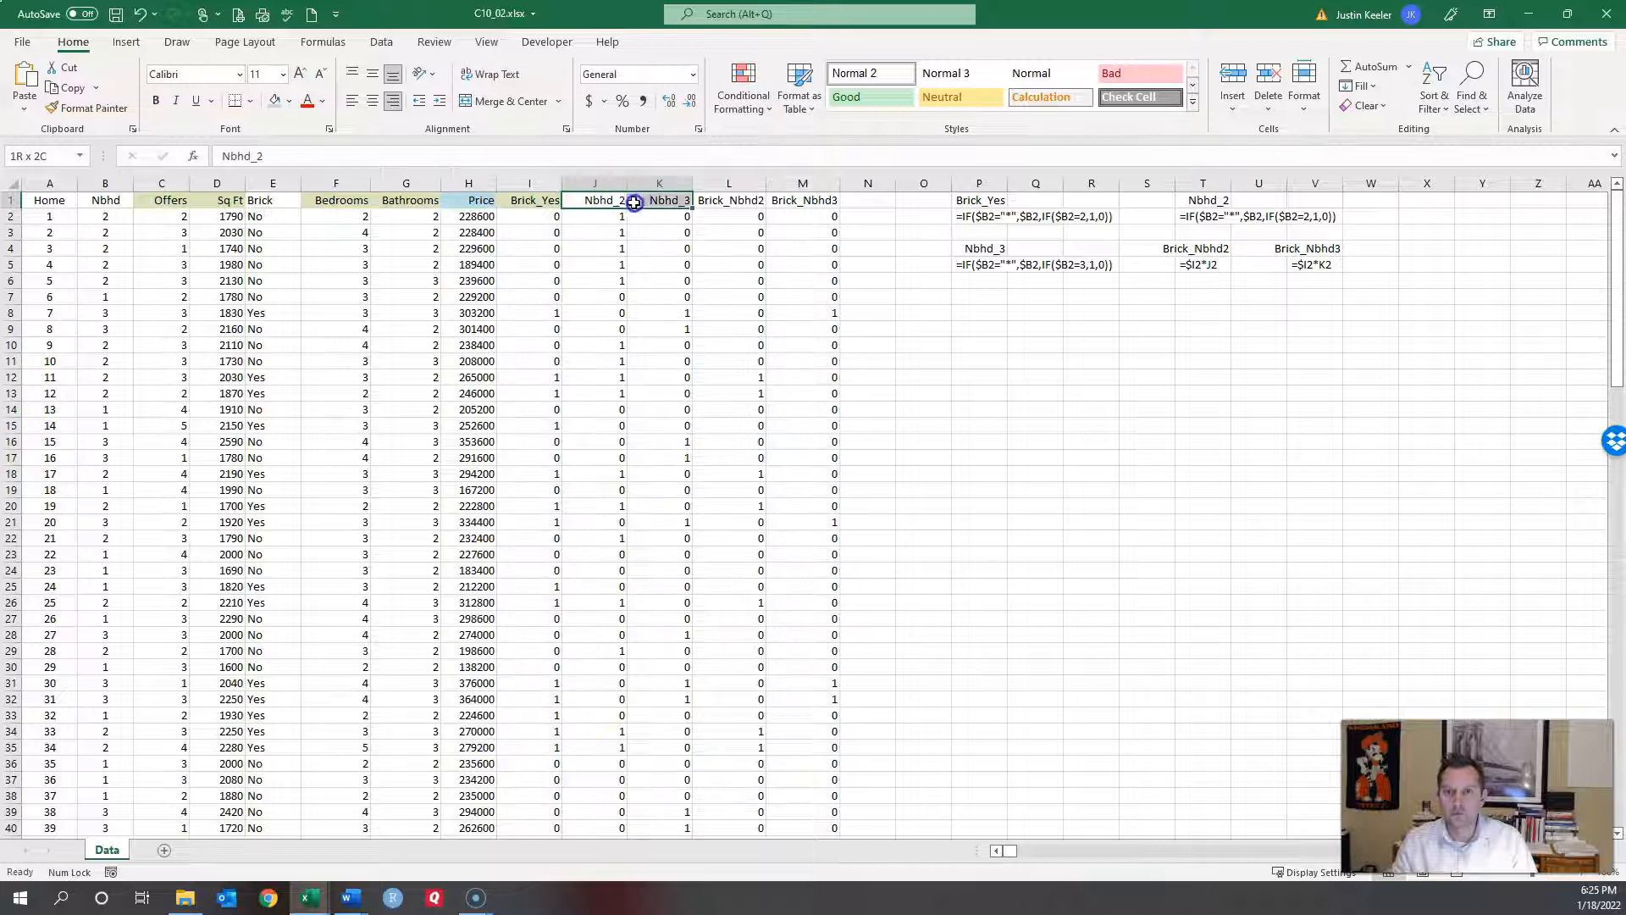
click(292, 103)
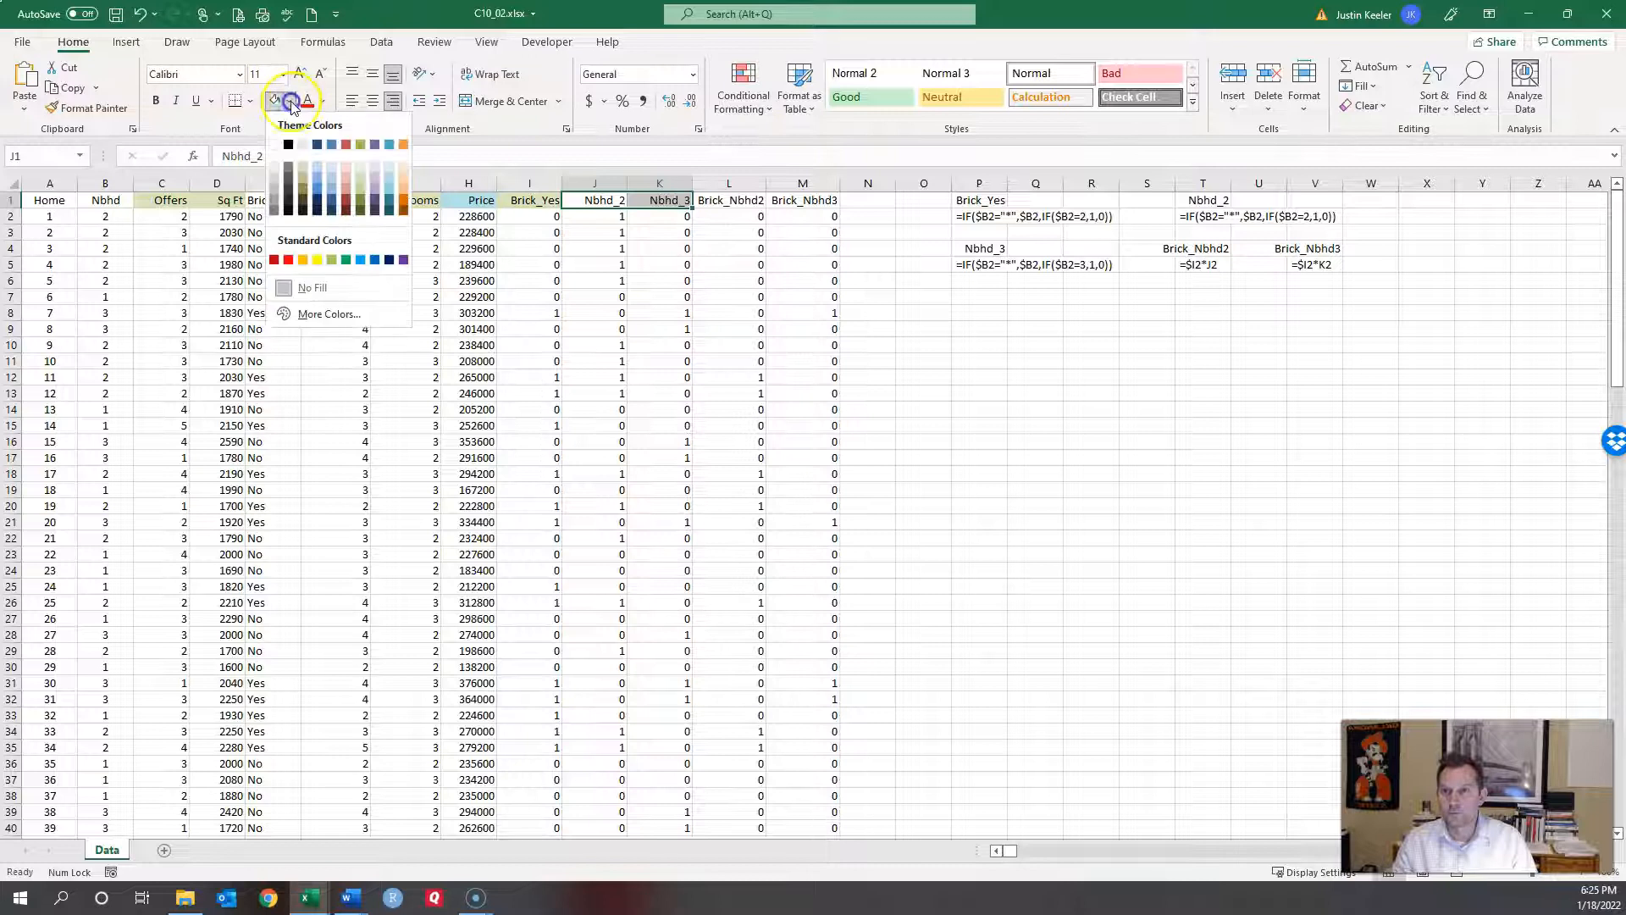
click(350, 179)
click(507, 245)
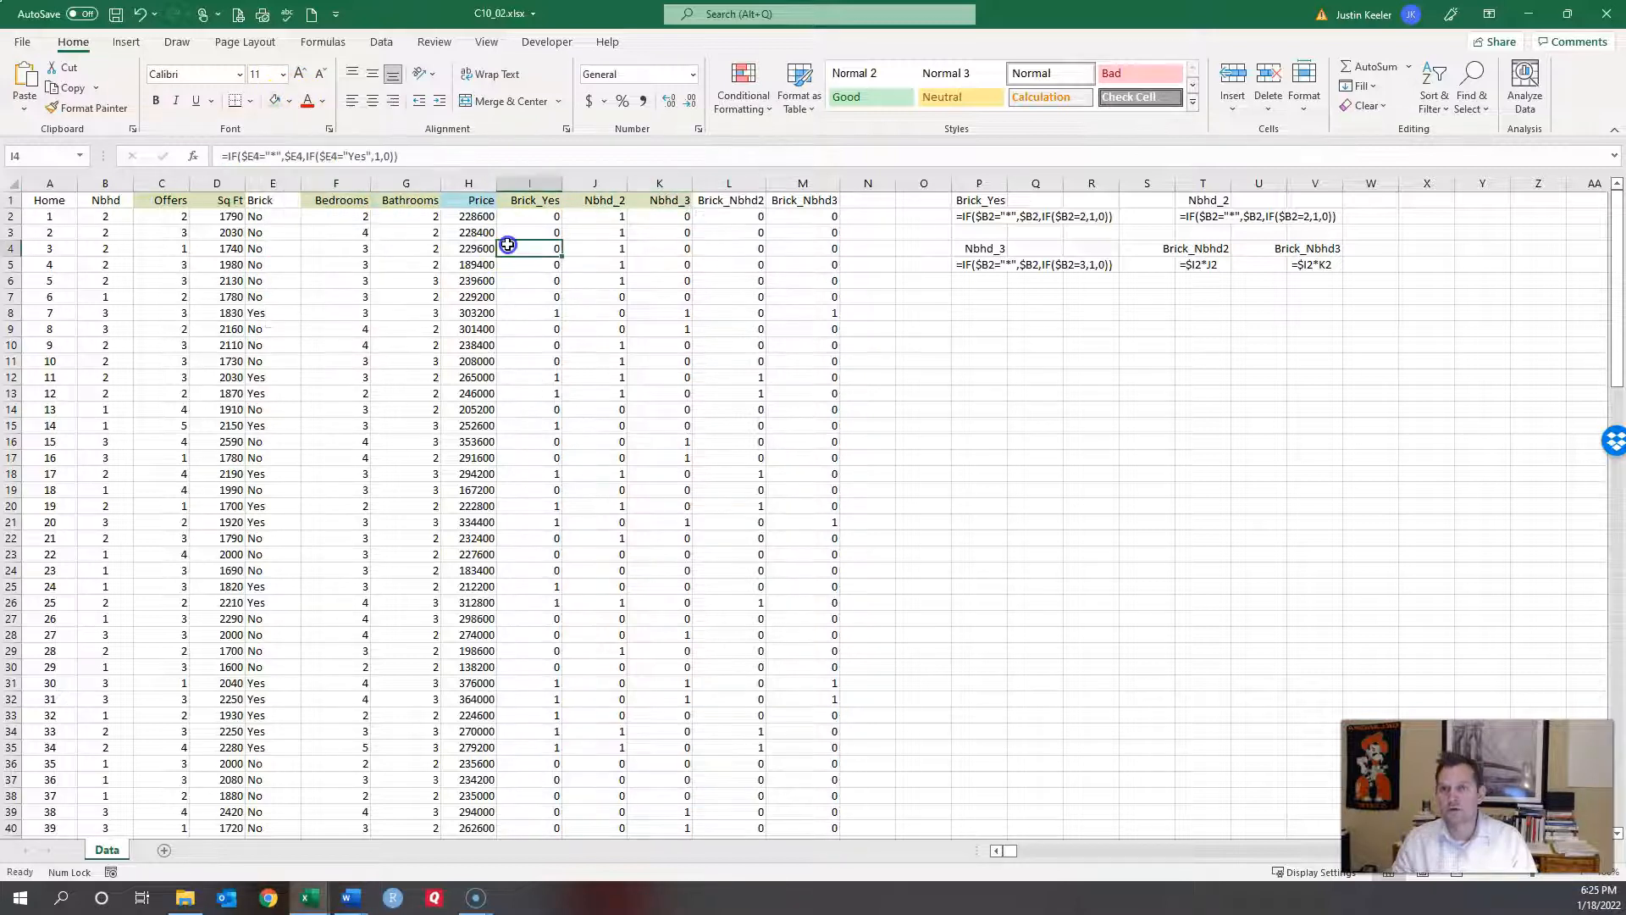
click(468, 183)
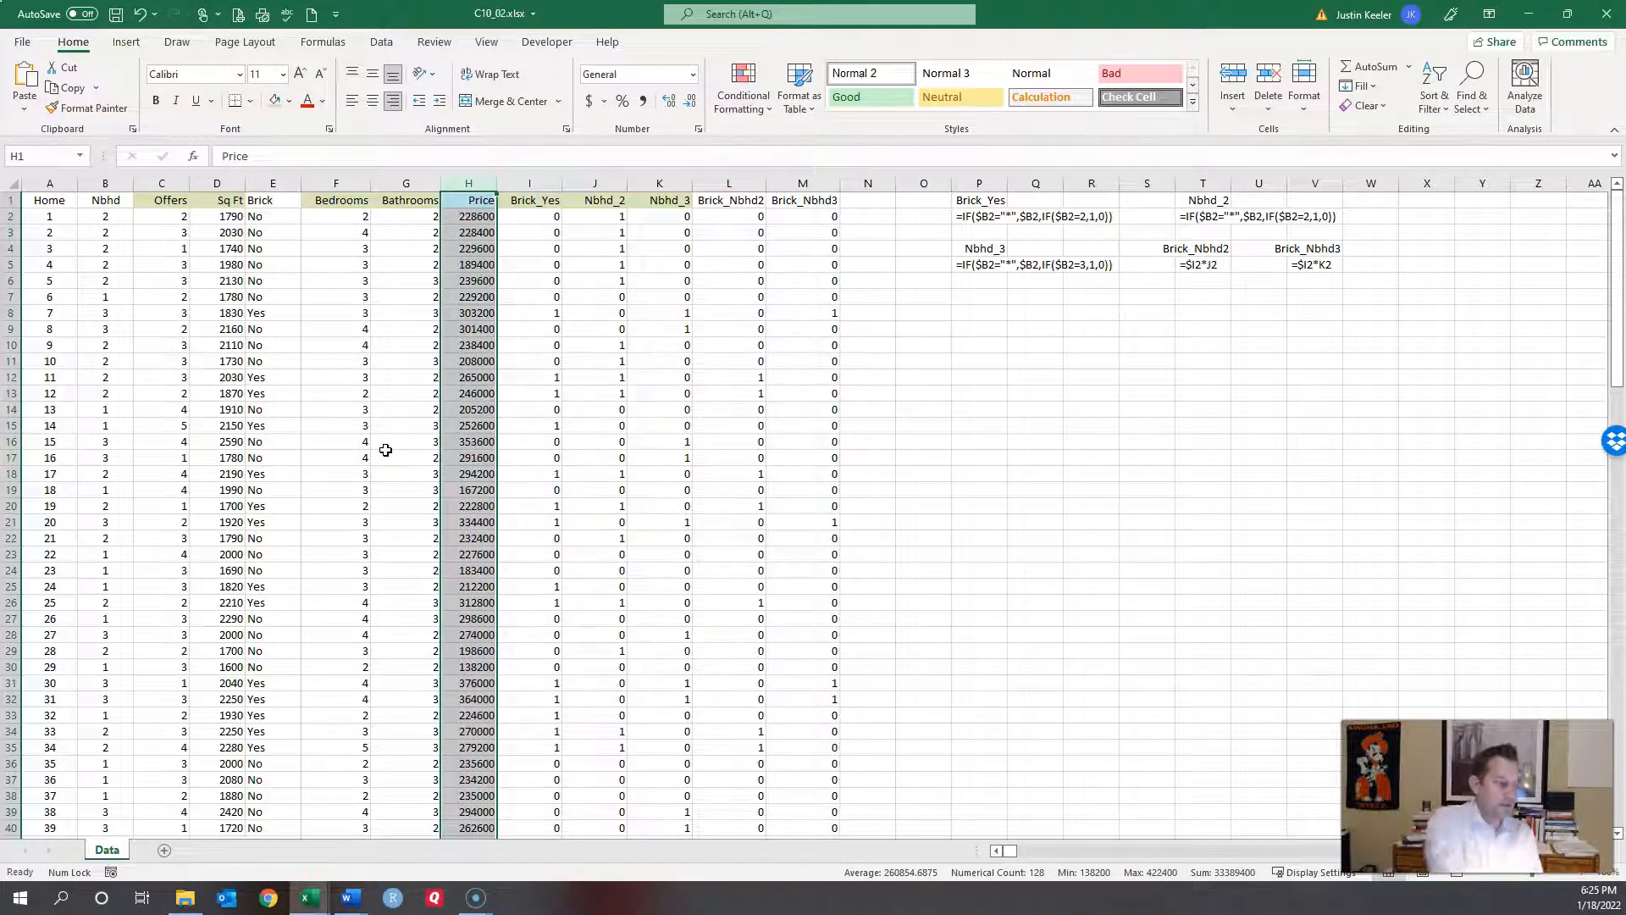
key(ctrl+c)
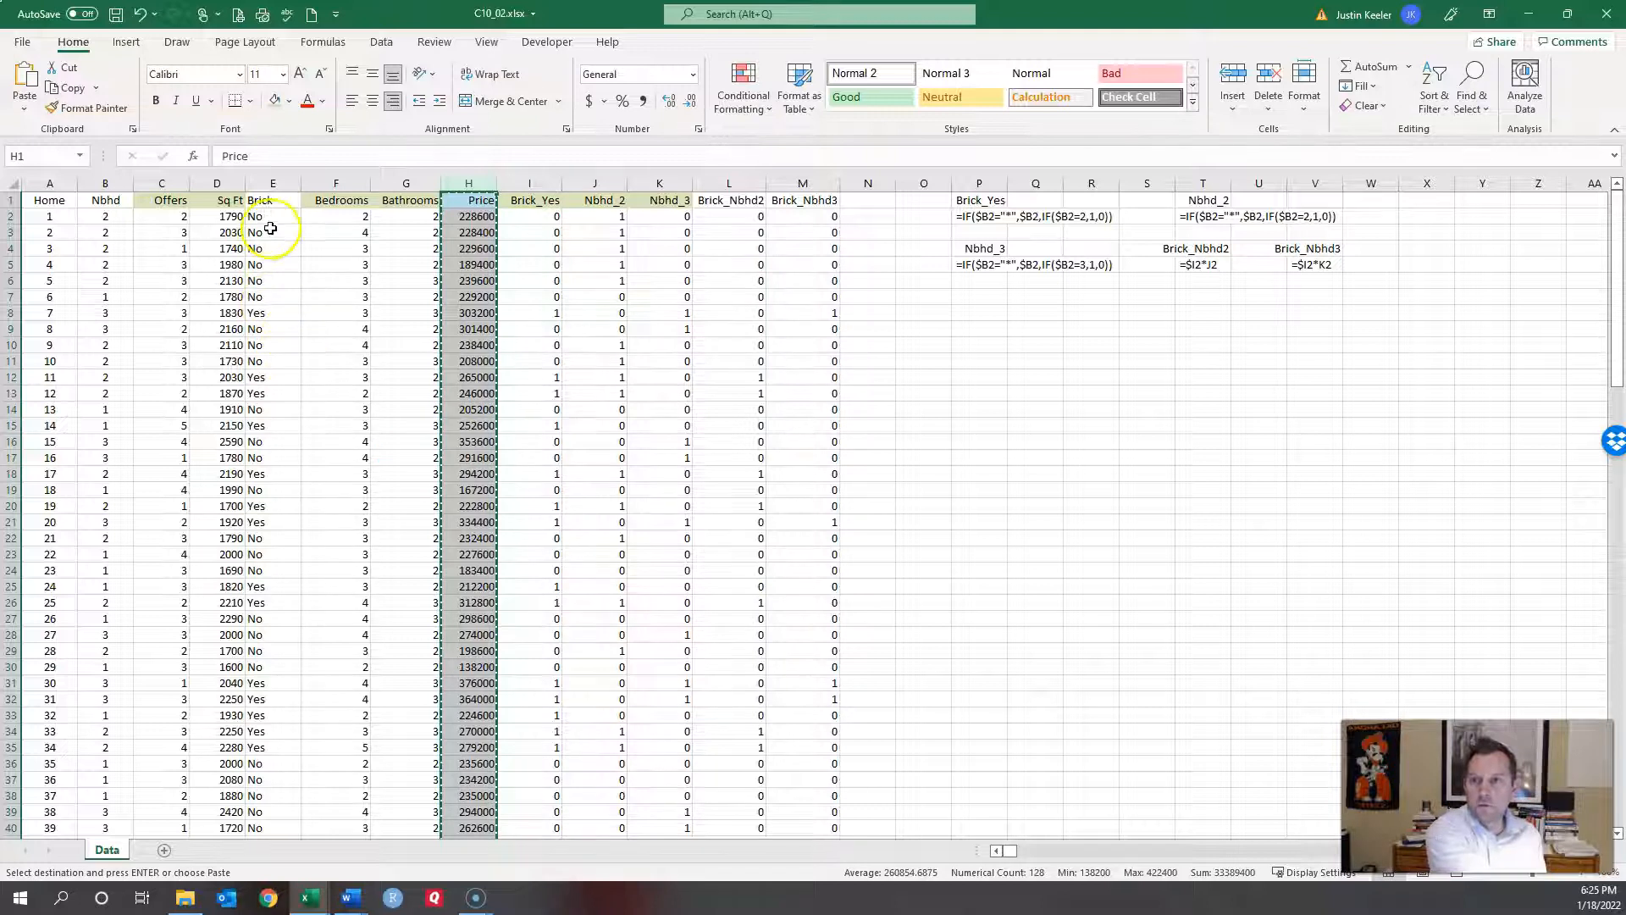
click(313, 183)
right_click(314, 182)
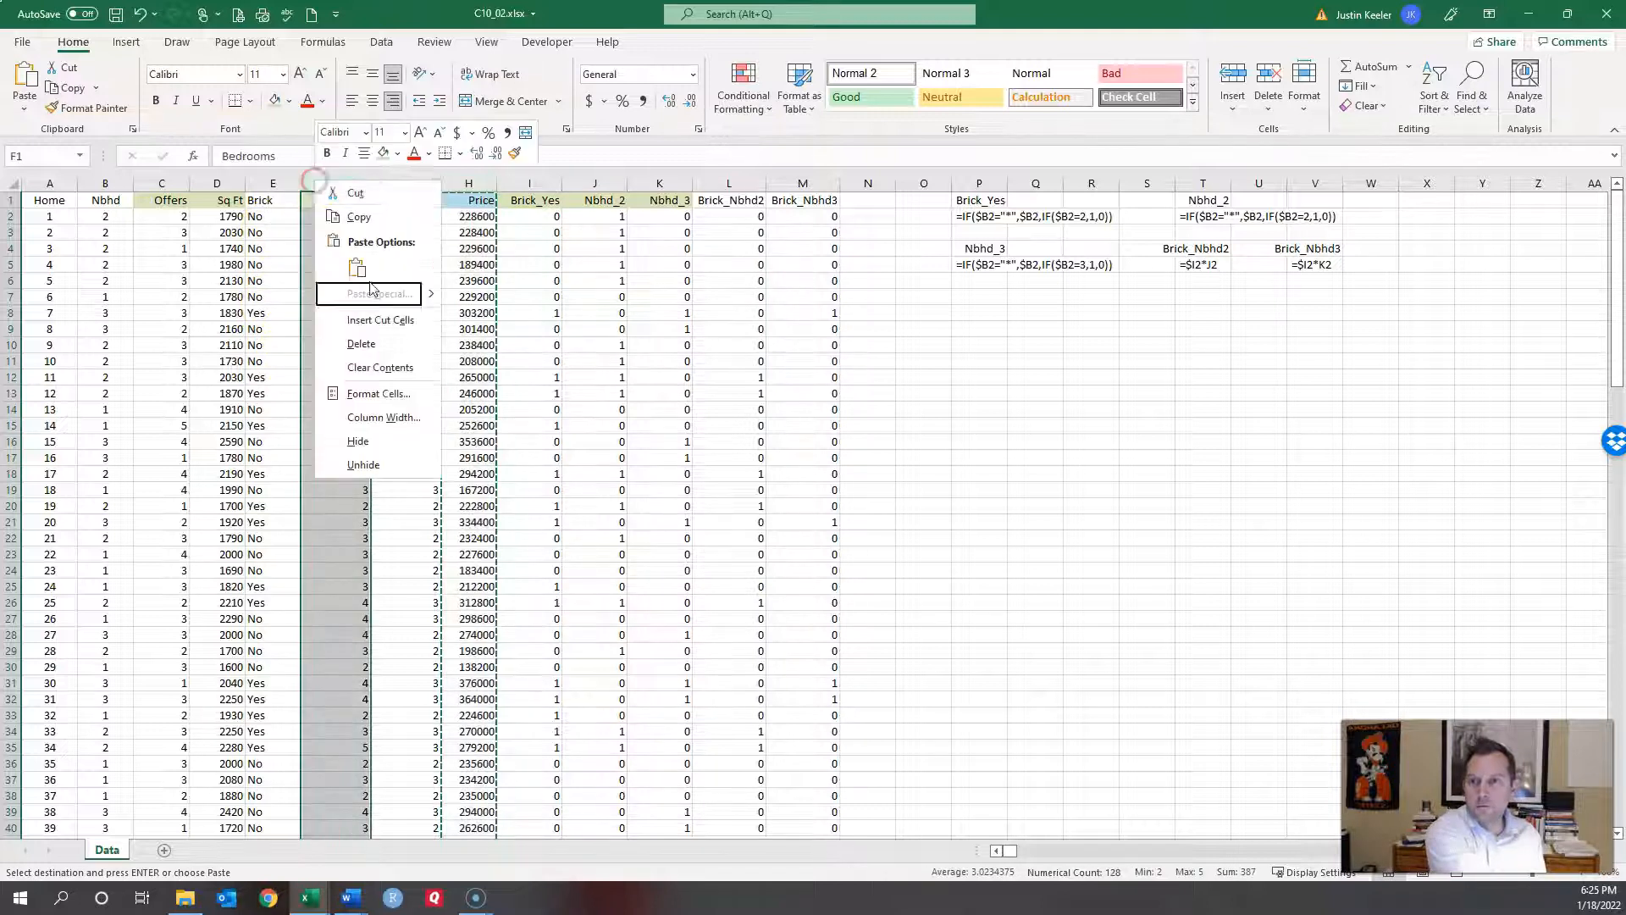
click(408, 319)
click(302, 289)
drag(164, 182, 225, 174)
key(ctrl+x)
click(384, 178)
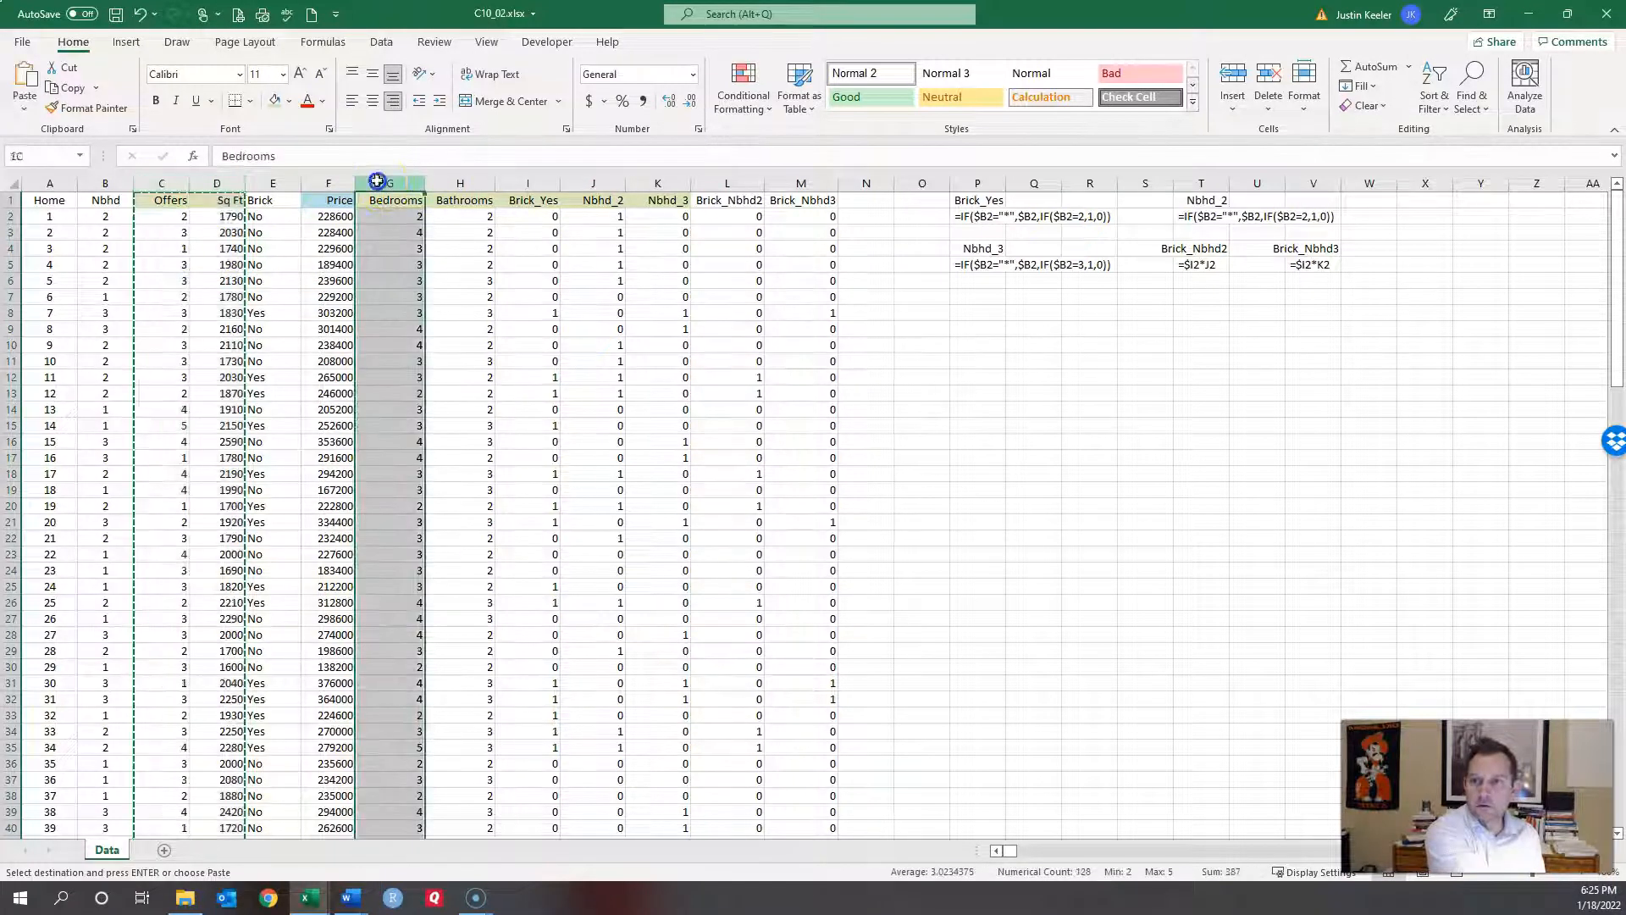
right_click(381, 180)
click(450, 320)
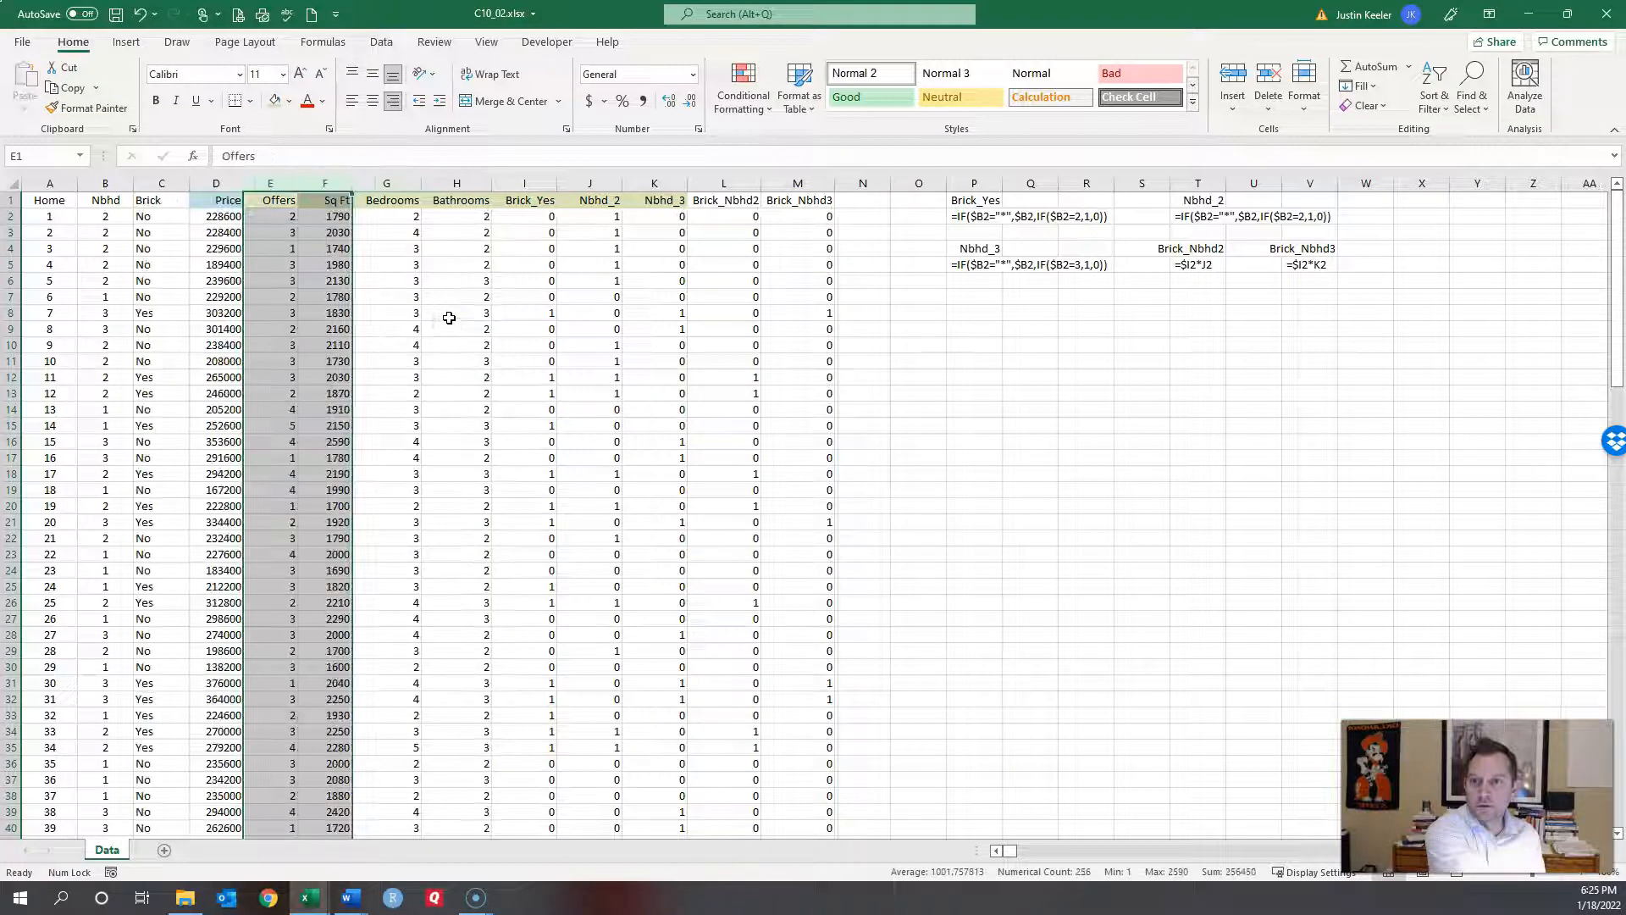
click(449, 315)
click(222, 204)
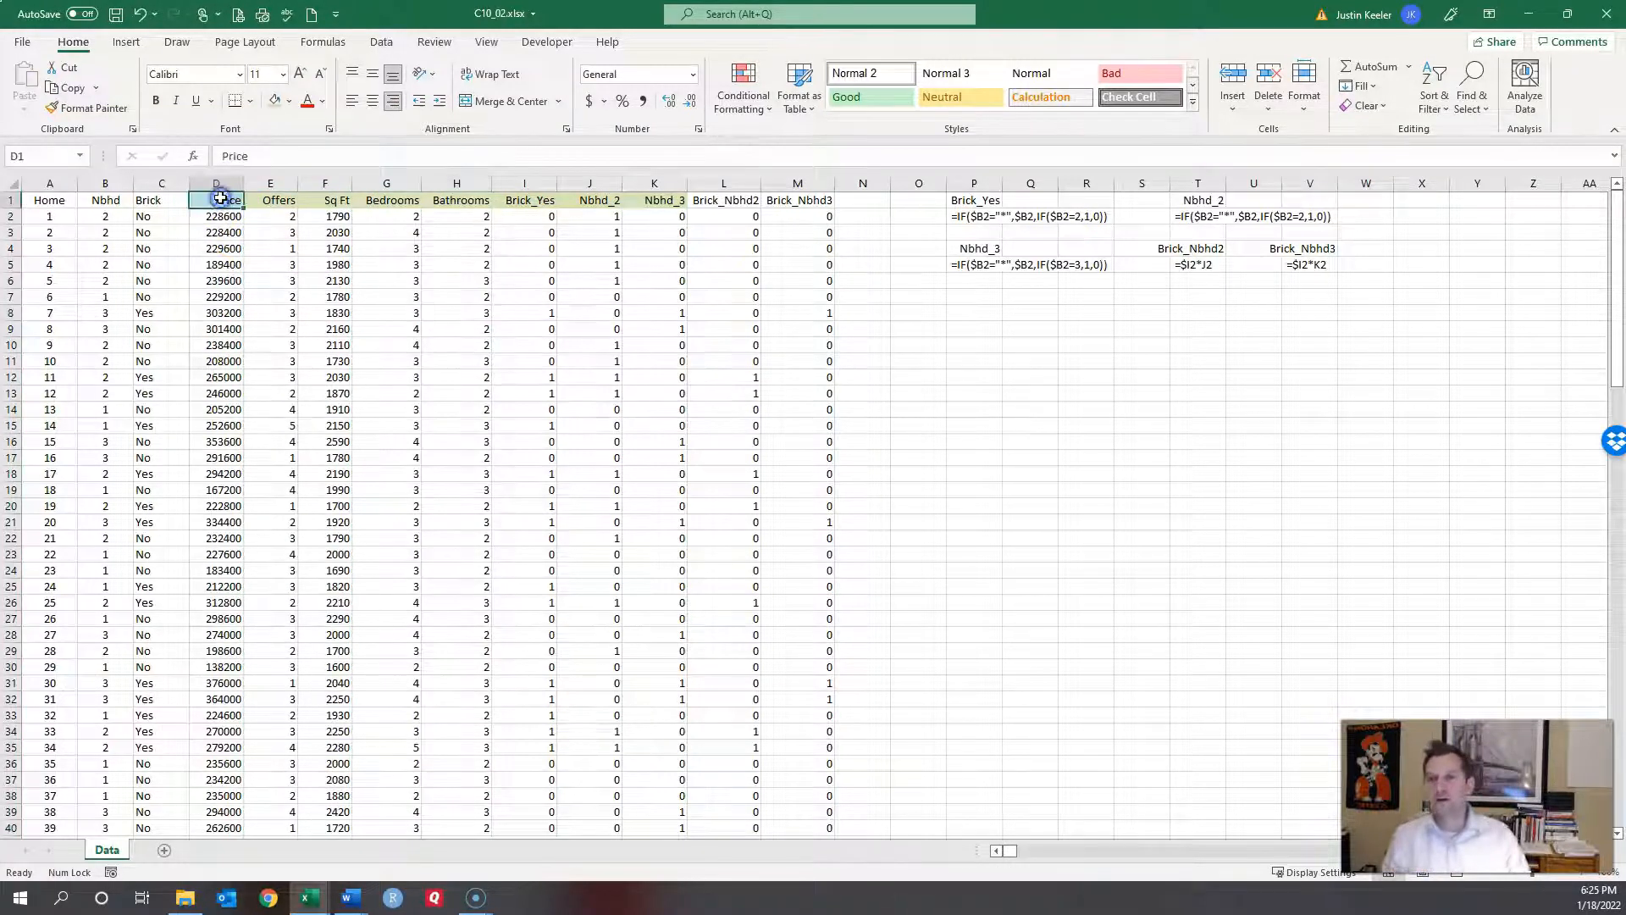
drag(276, 199, 780, 200)
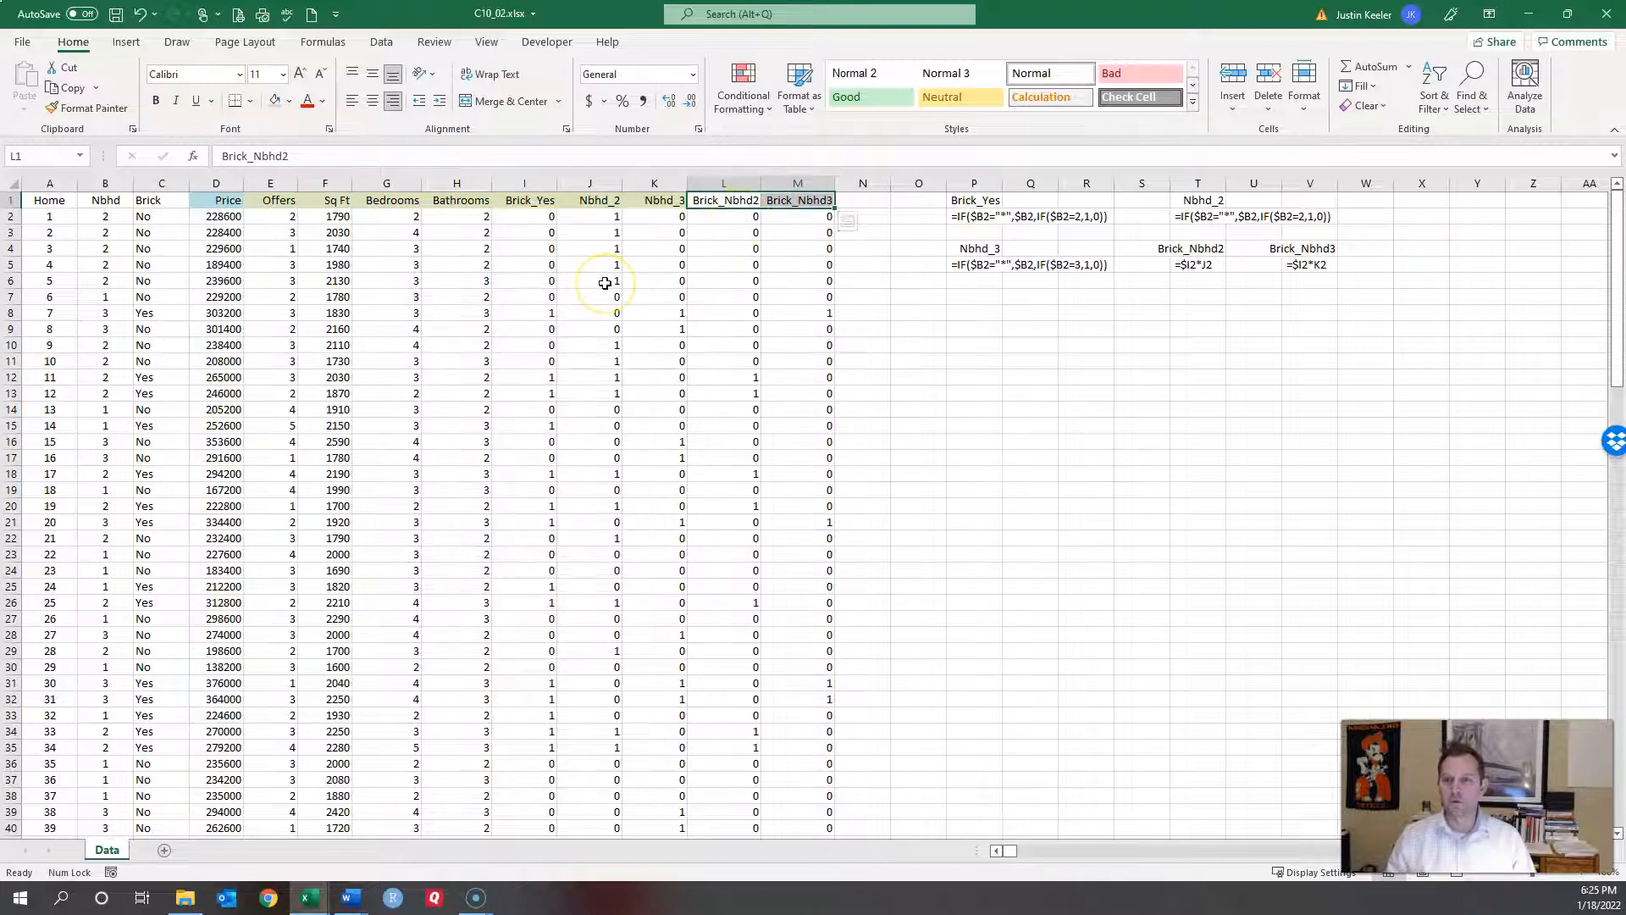
click(217, 202)
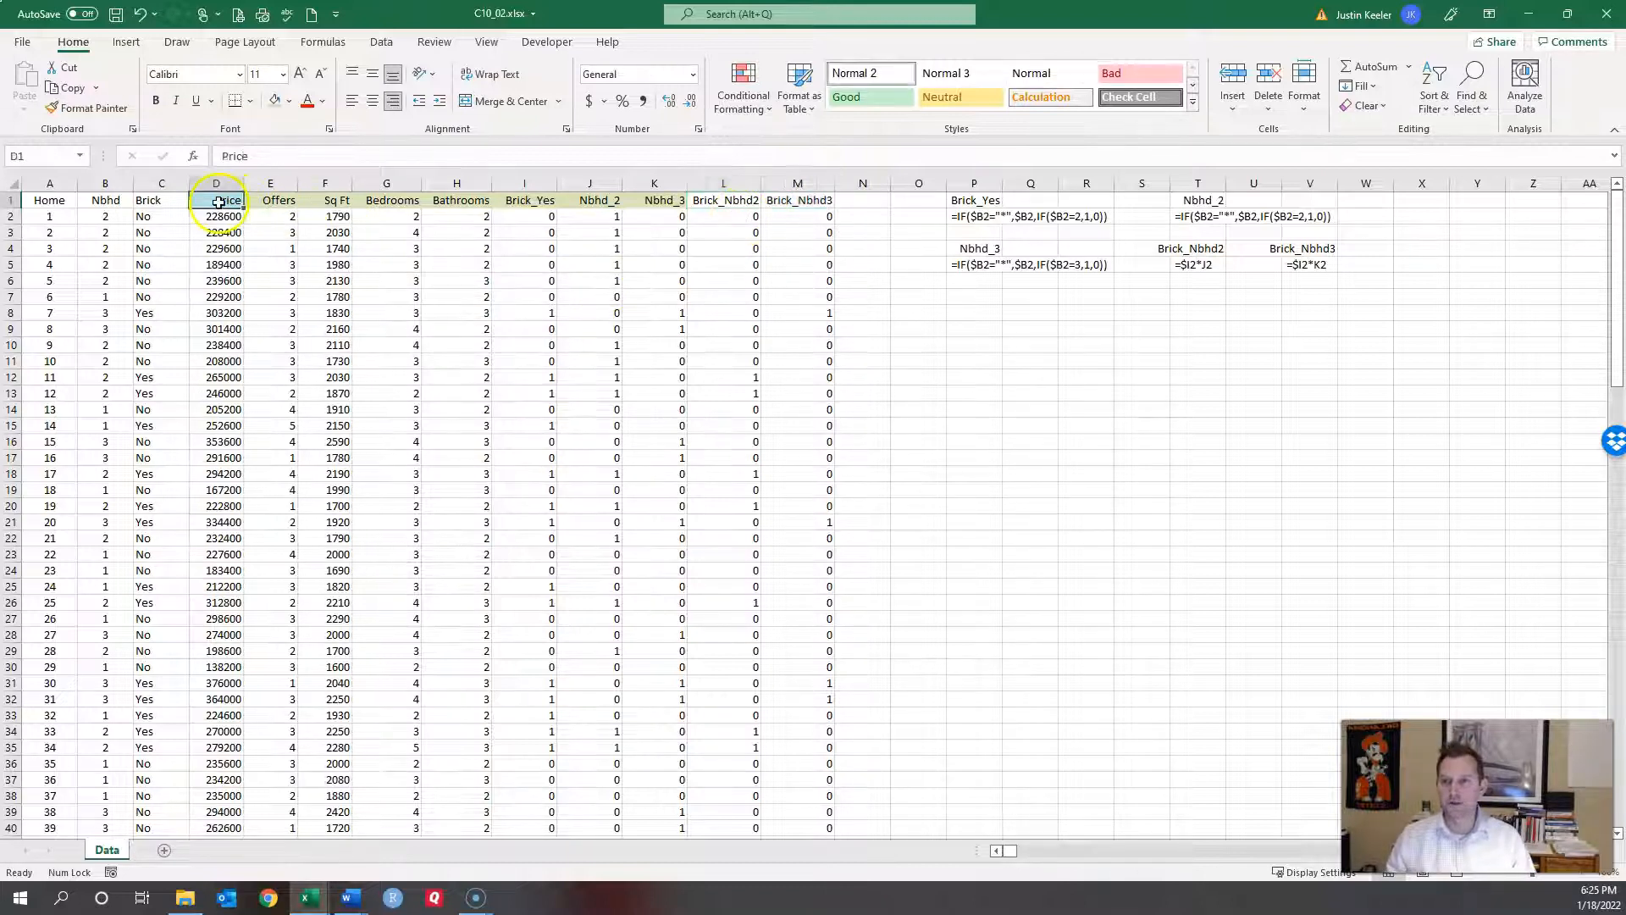
ctrl+click(334, 202)
ctrl+click(393, 209)
ctrl+click(464, 209)
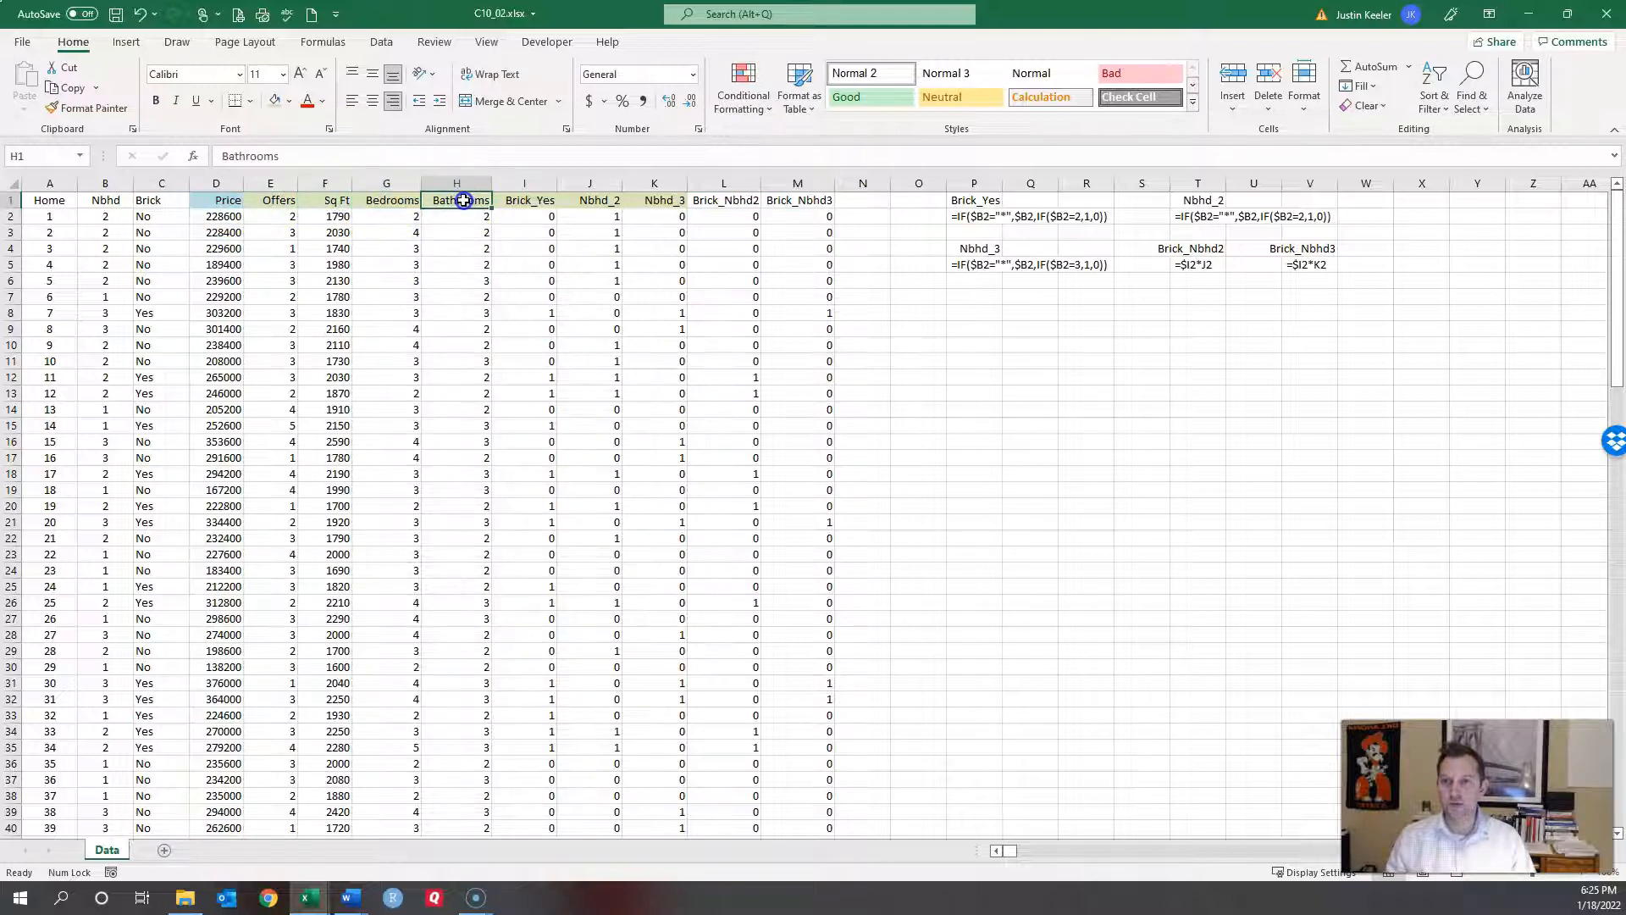
ctrl+click(537, 206)
ctrl+click(606, 204)
ctrl+click(665, 198)
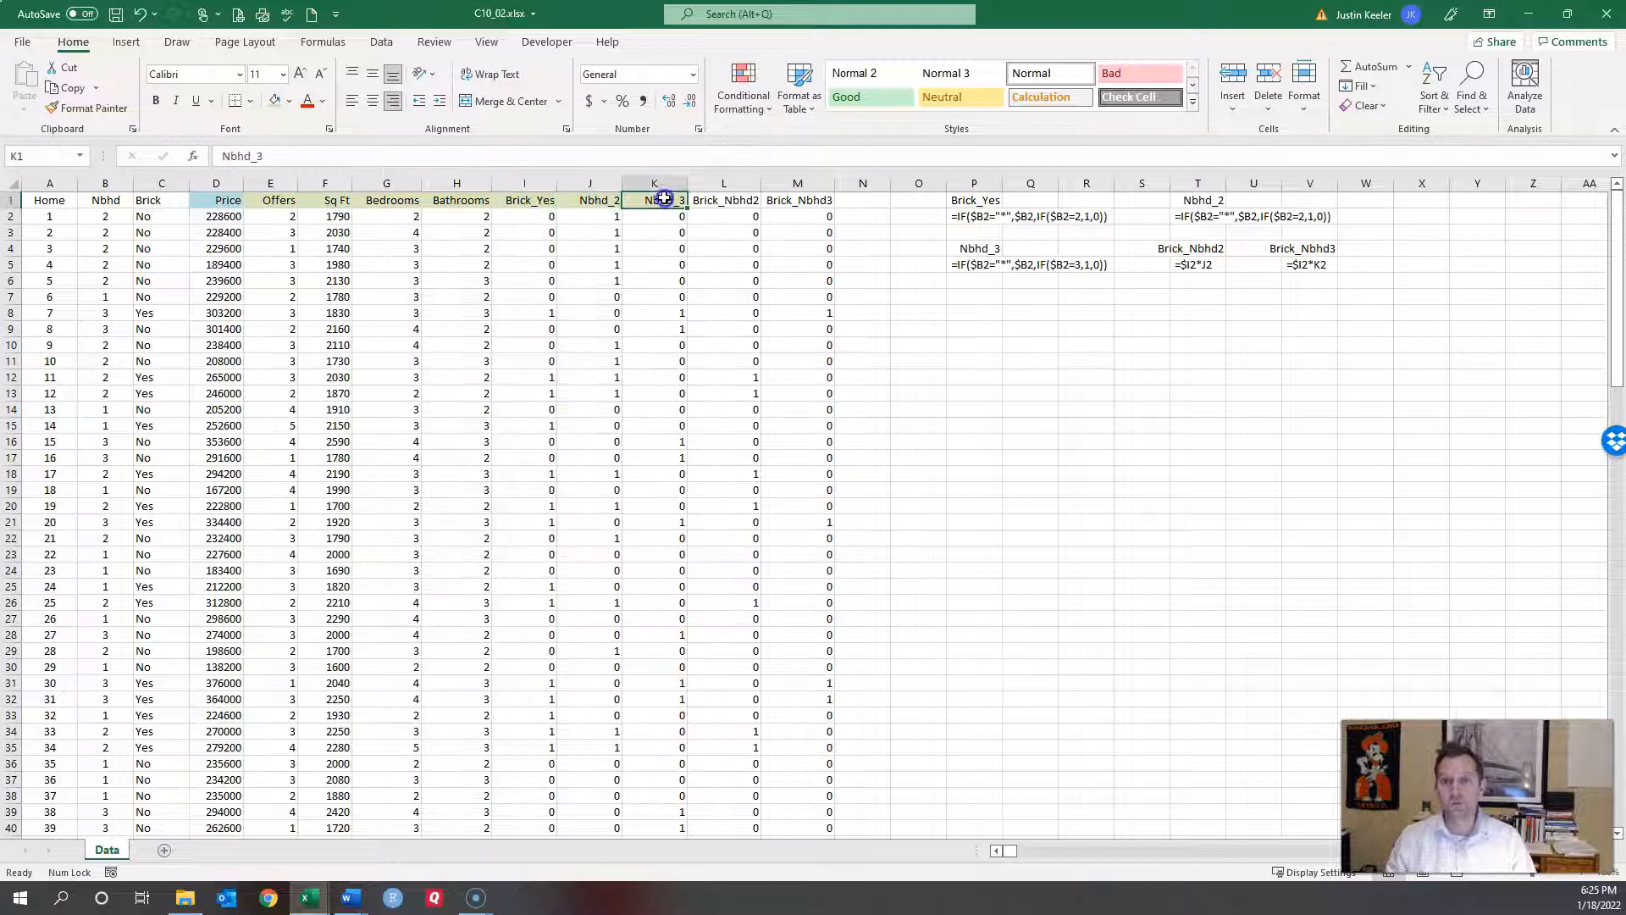
click(180, 44)
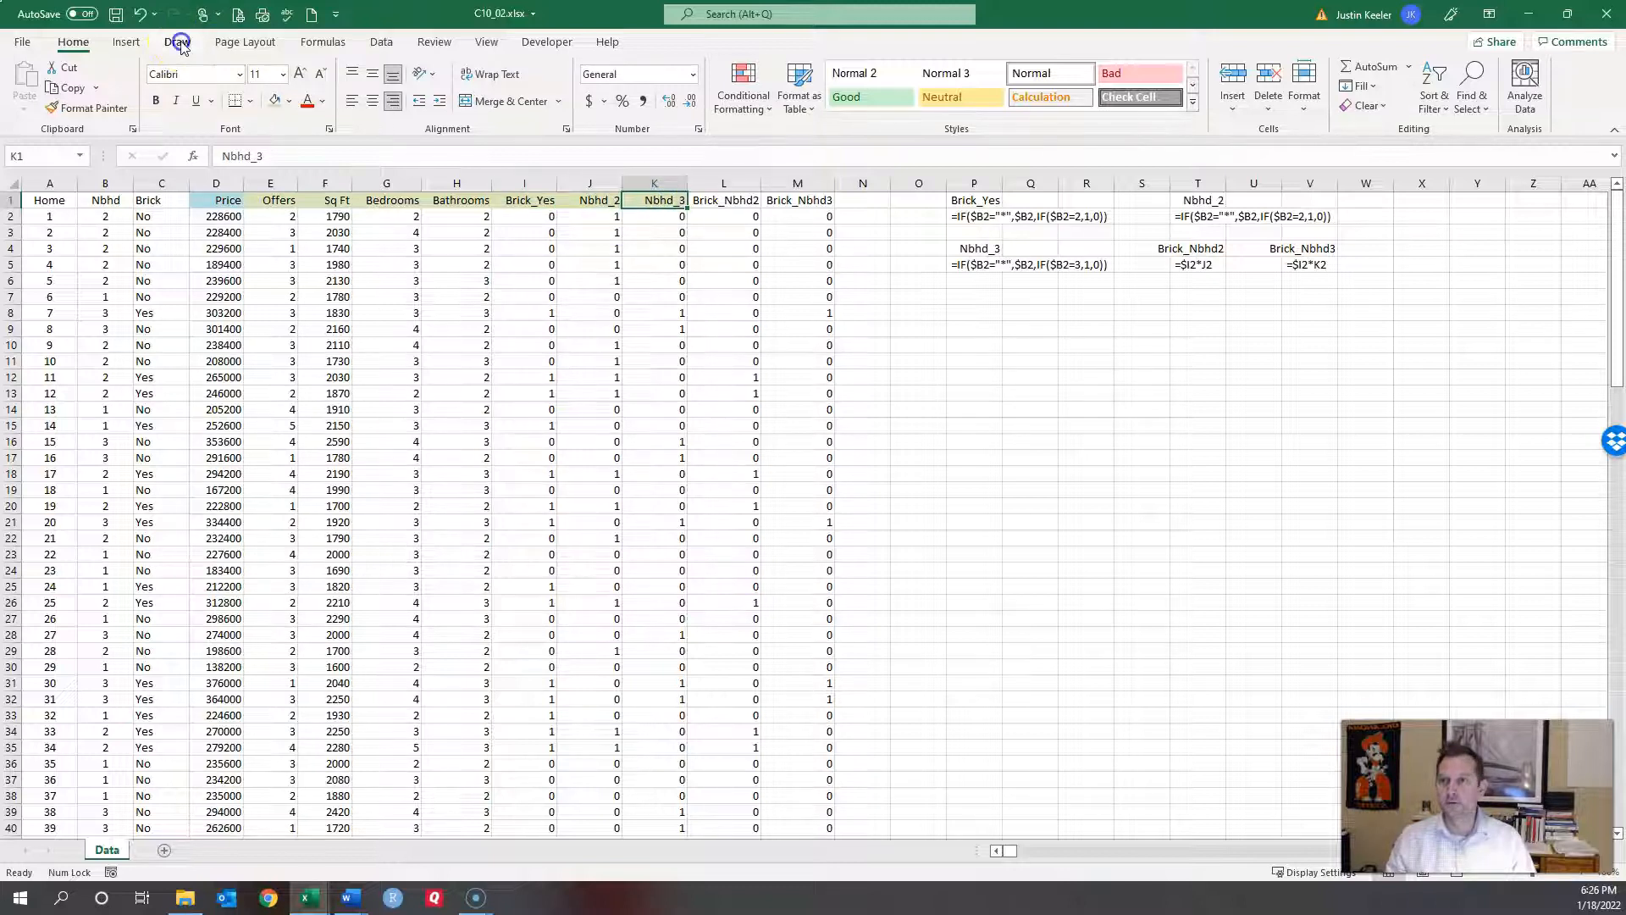
Step: Open the Regression tool and set the Input Y Range to Price, D1:D129
click(379, 44)
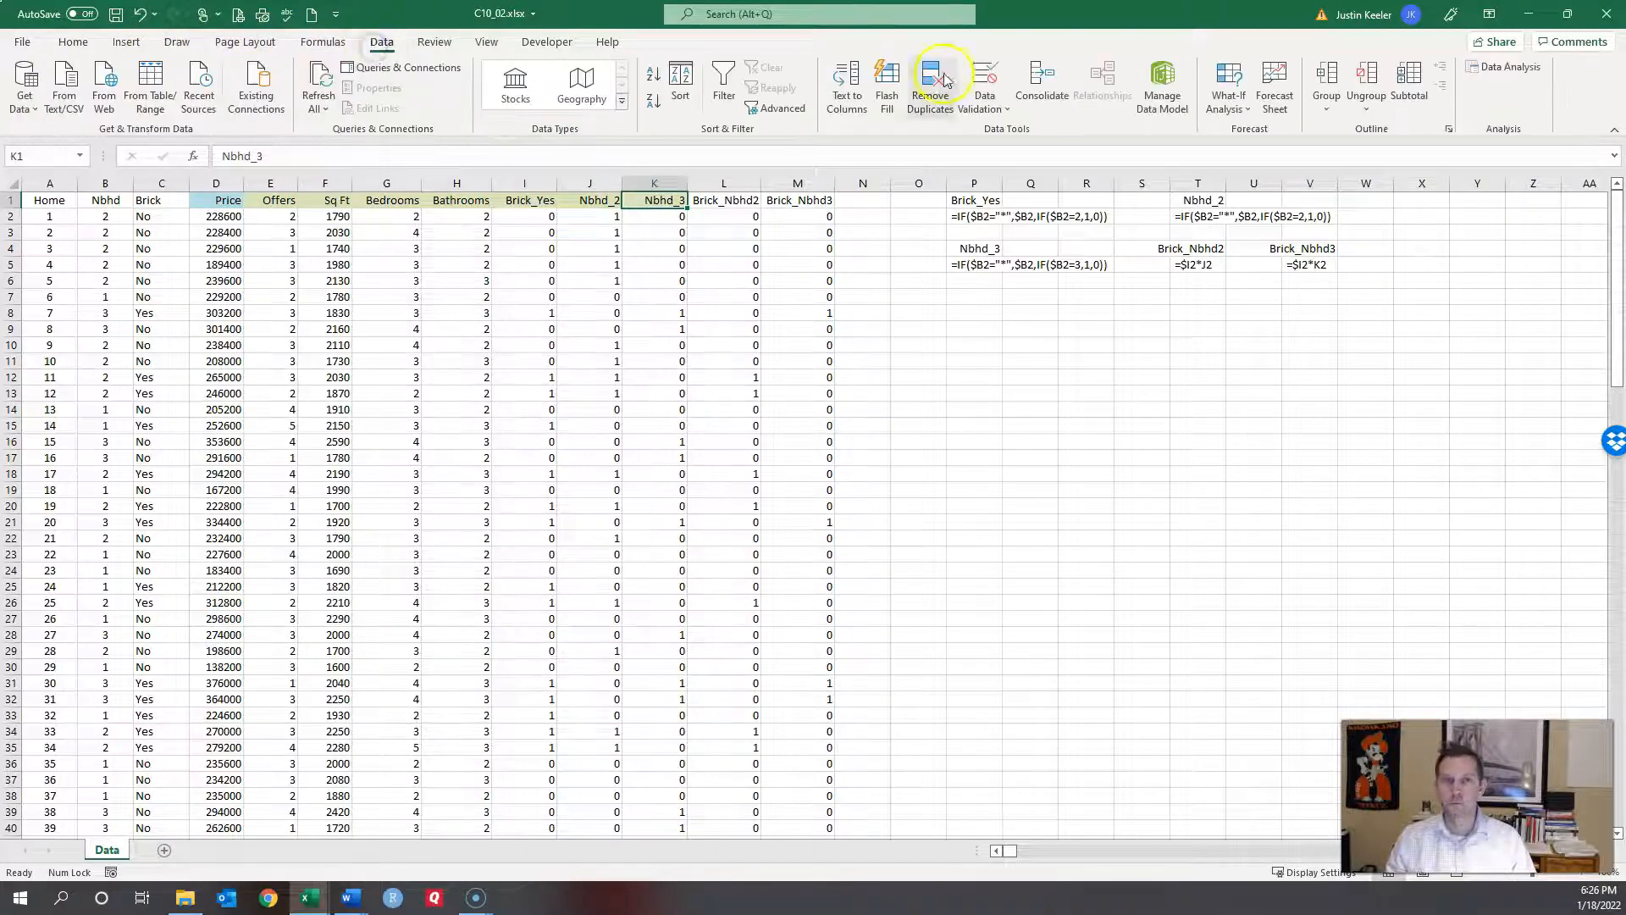
click(1487, 74)
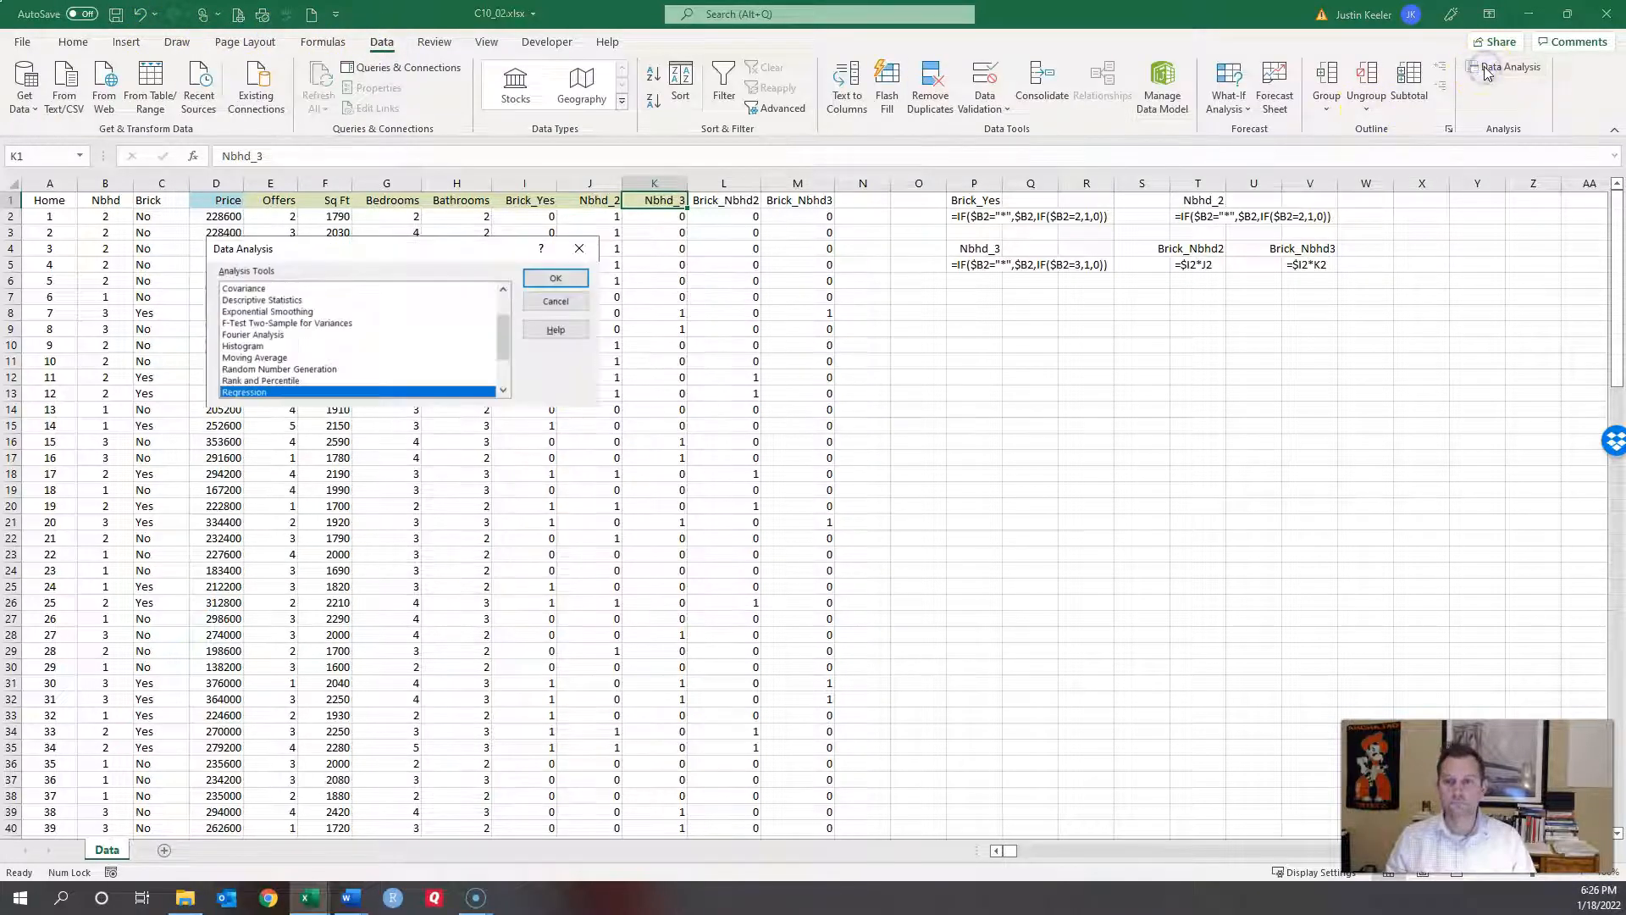
click(556, 279)
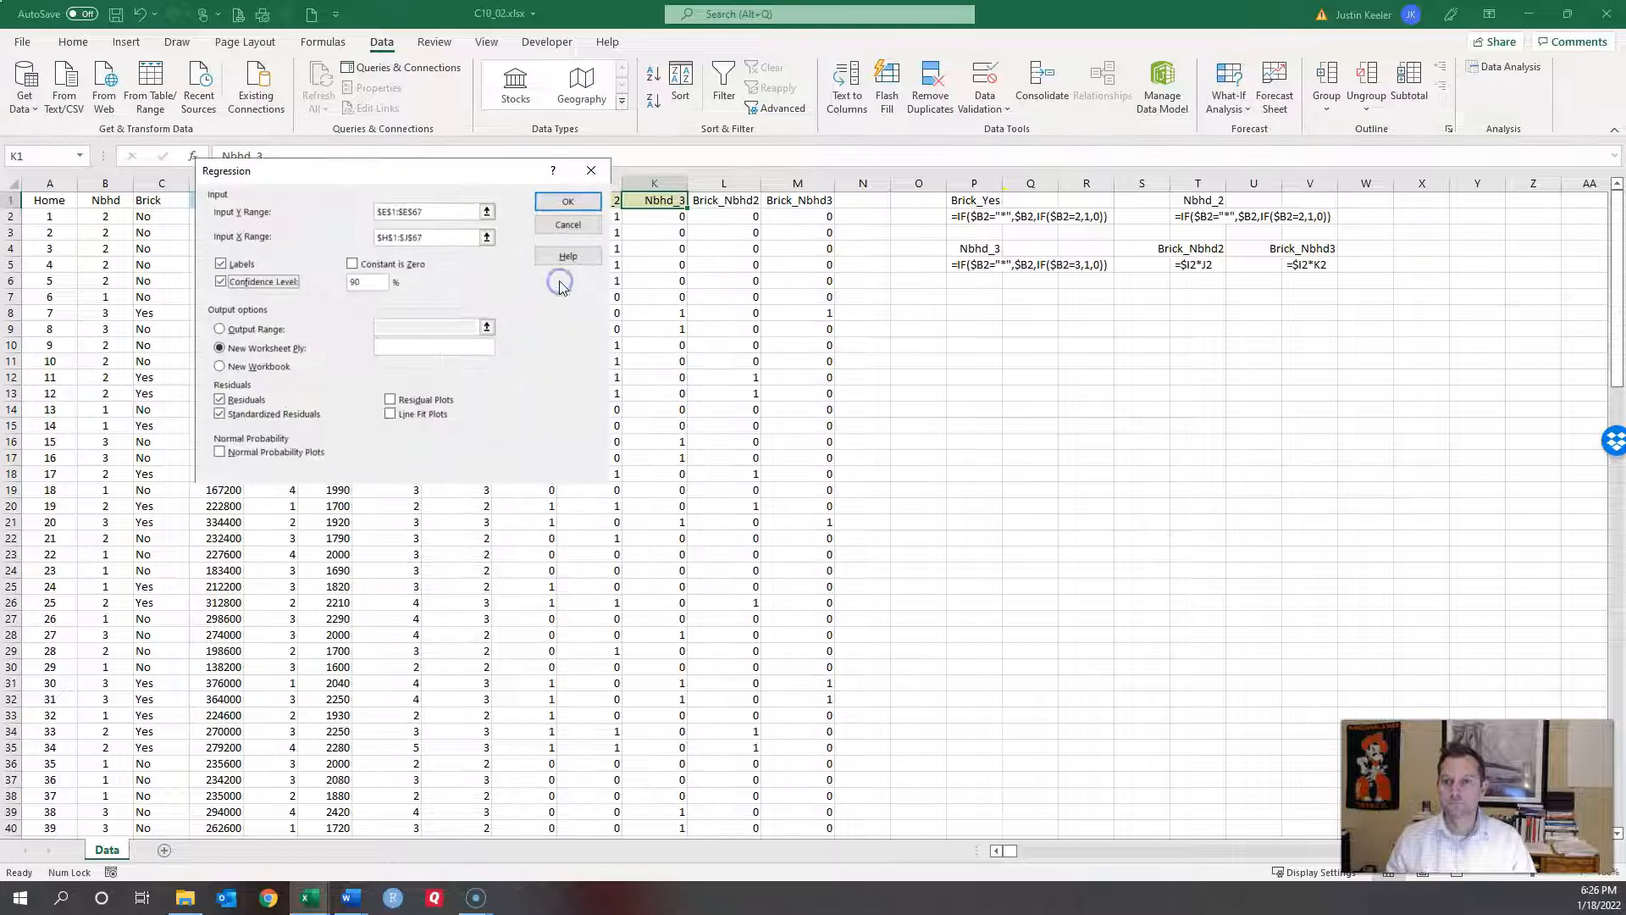
drag(428, 211, 306, 214)
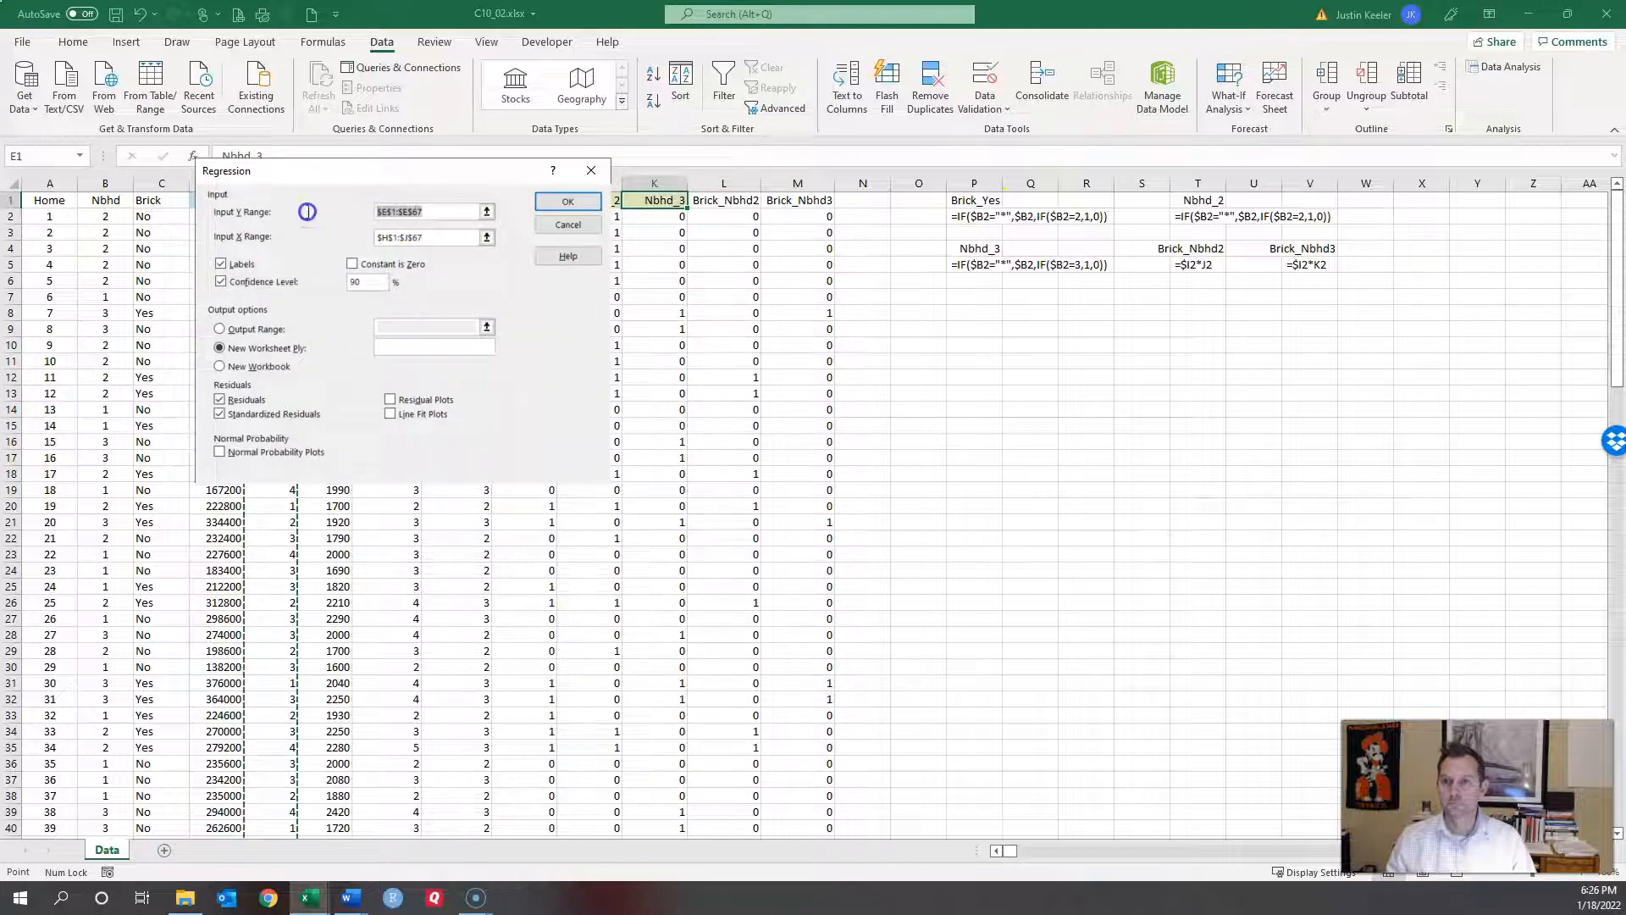
key(BackSpace)
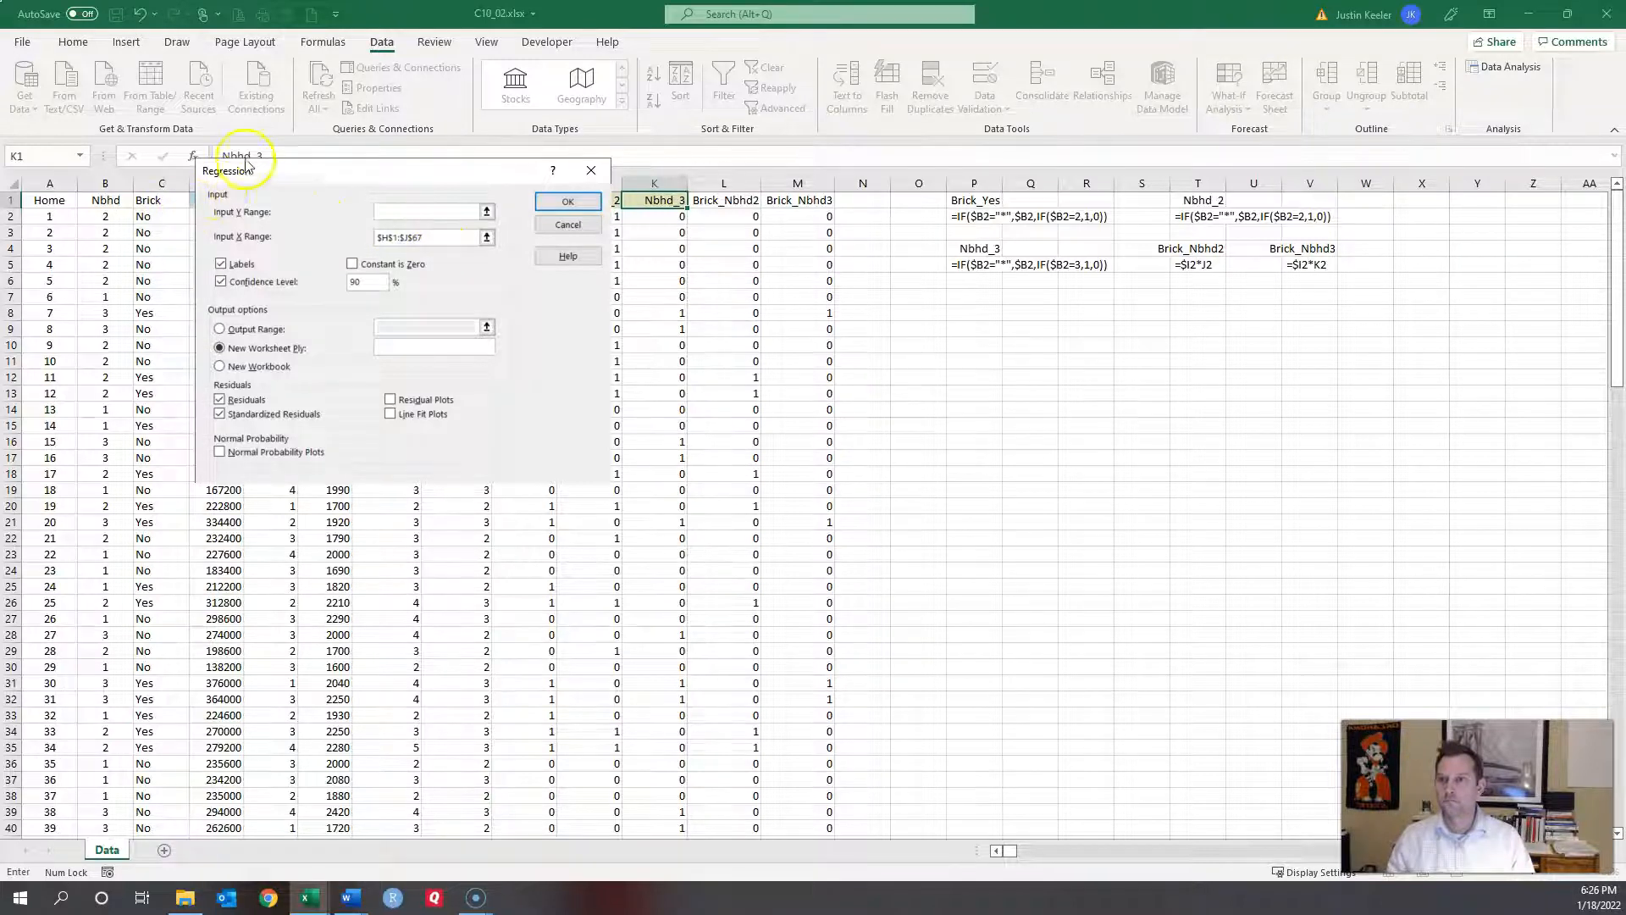
drag(268, 170, 532, 173)
click(225, 200)
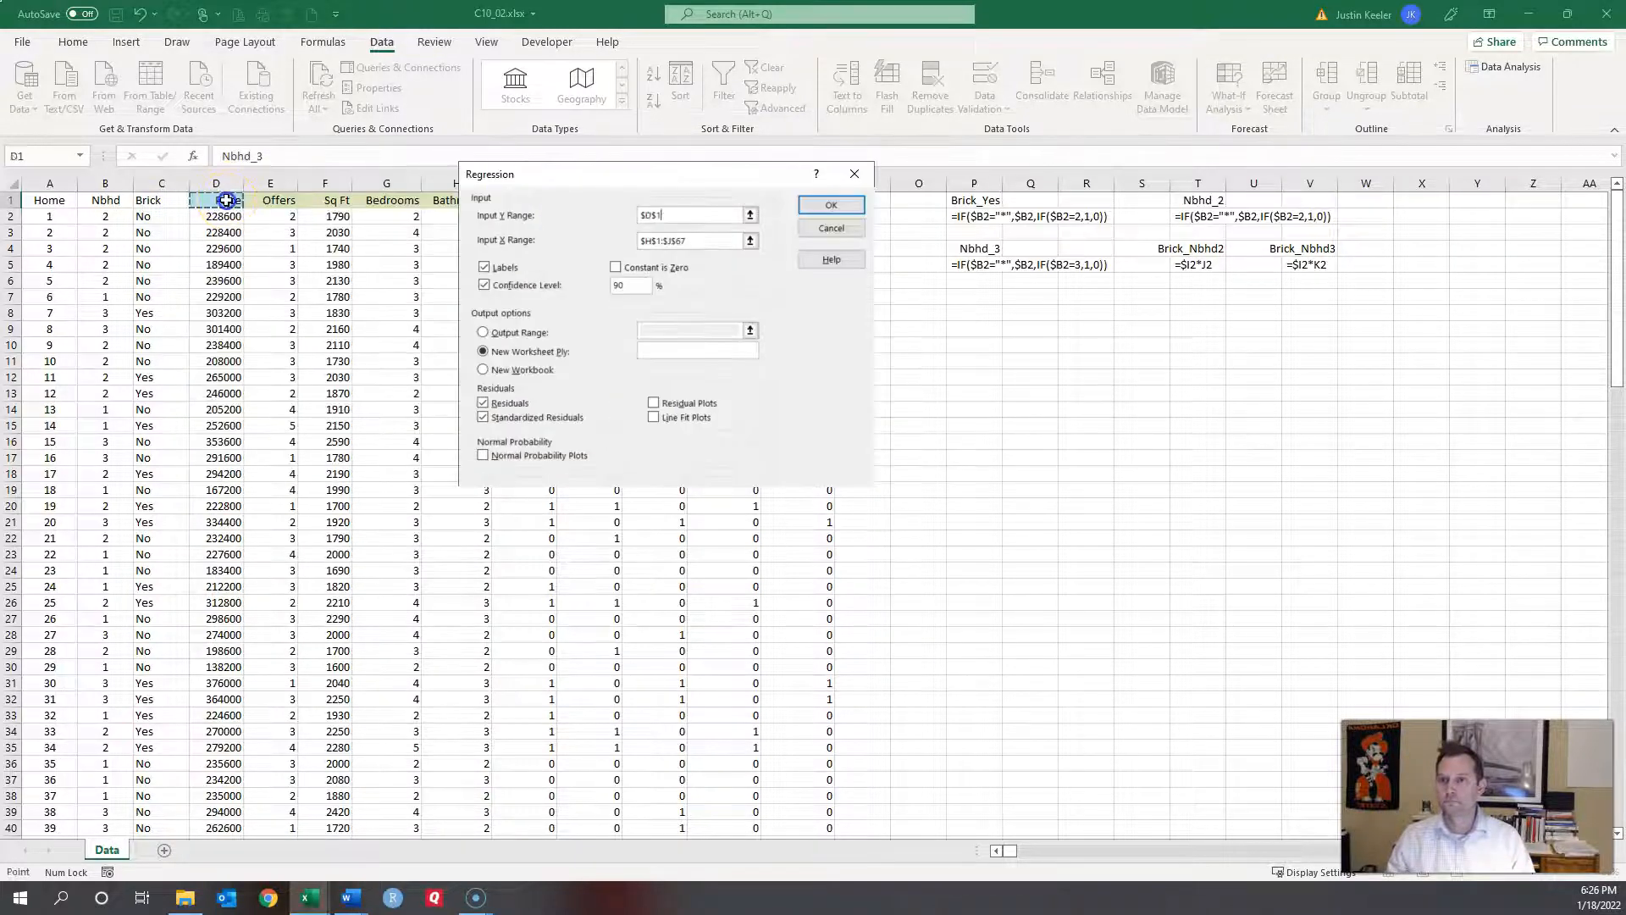
key(ctrl+shift+Down)
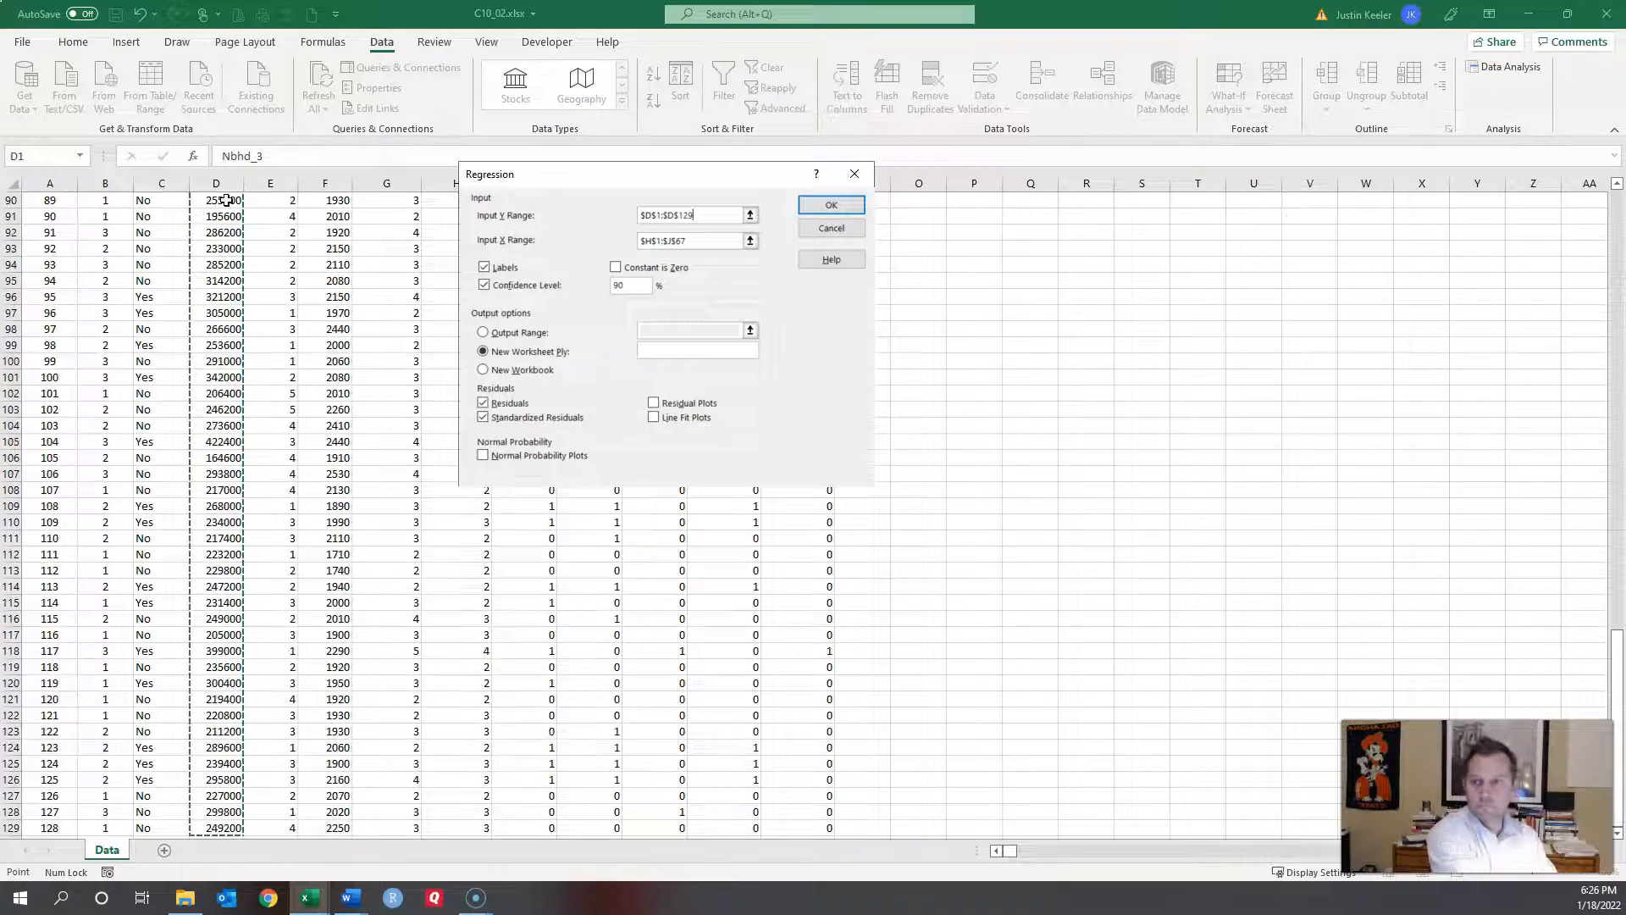
Step: Set the Input X Range to E1:K129 (Offers through Nbhd_3) and run the regression
click(714, 239)
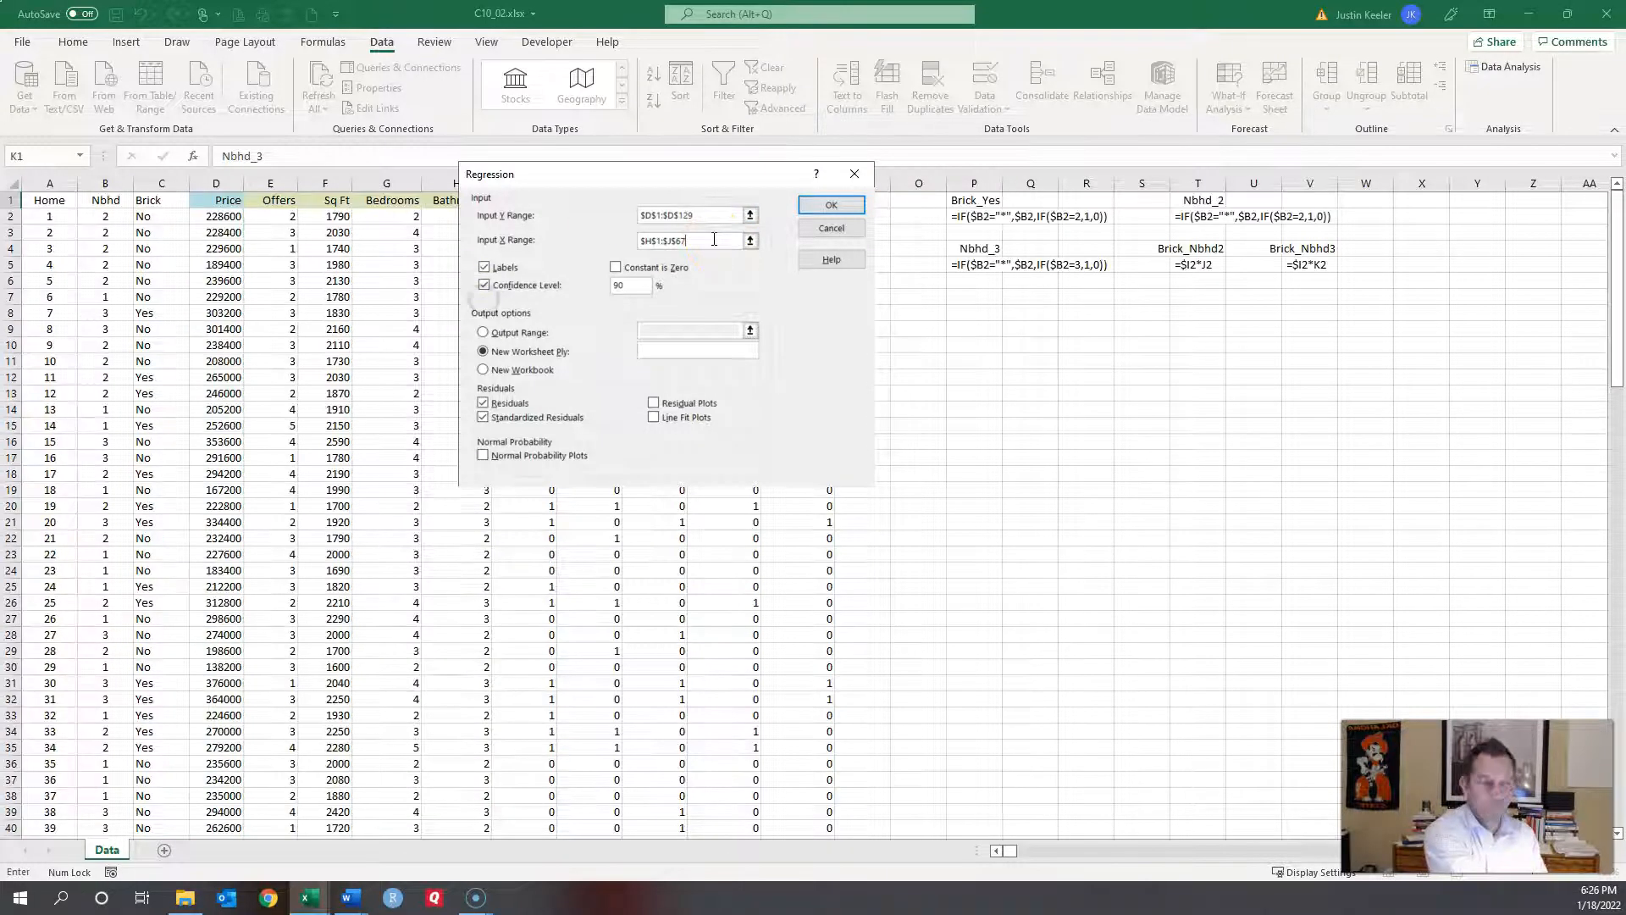
key(BackSpace)
key(BackSpace)
key(BackSpace)
key(BackSpace)
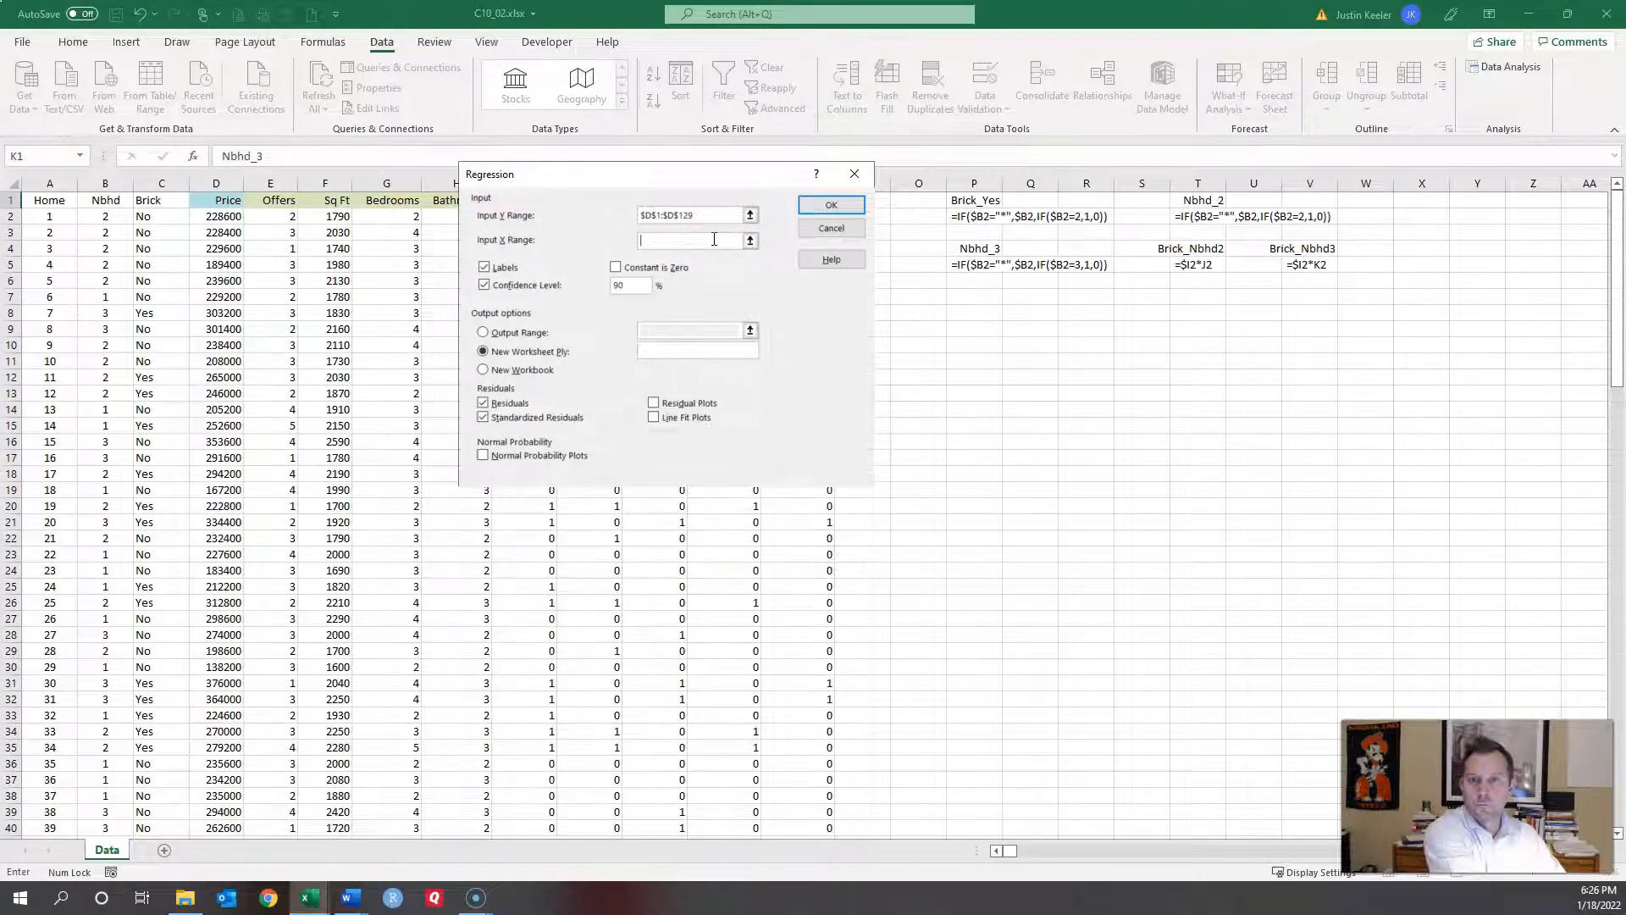
click(275, 205)
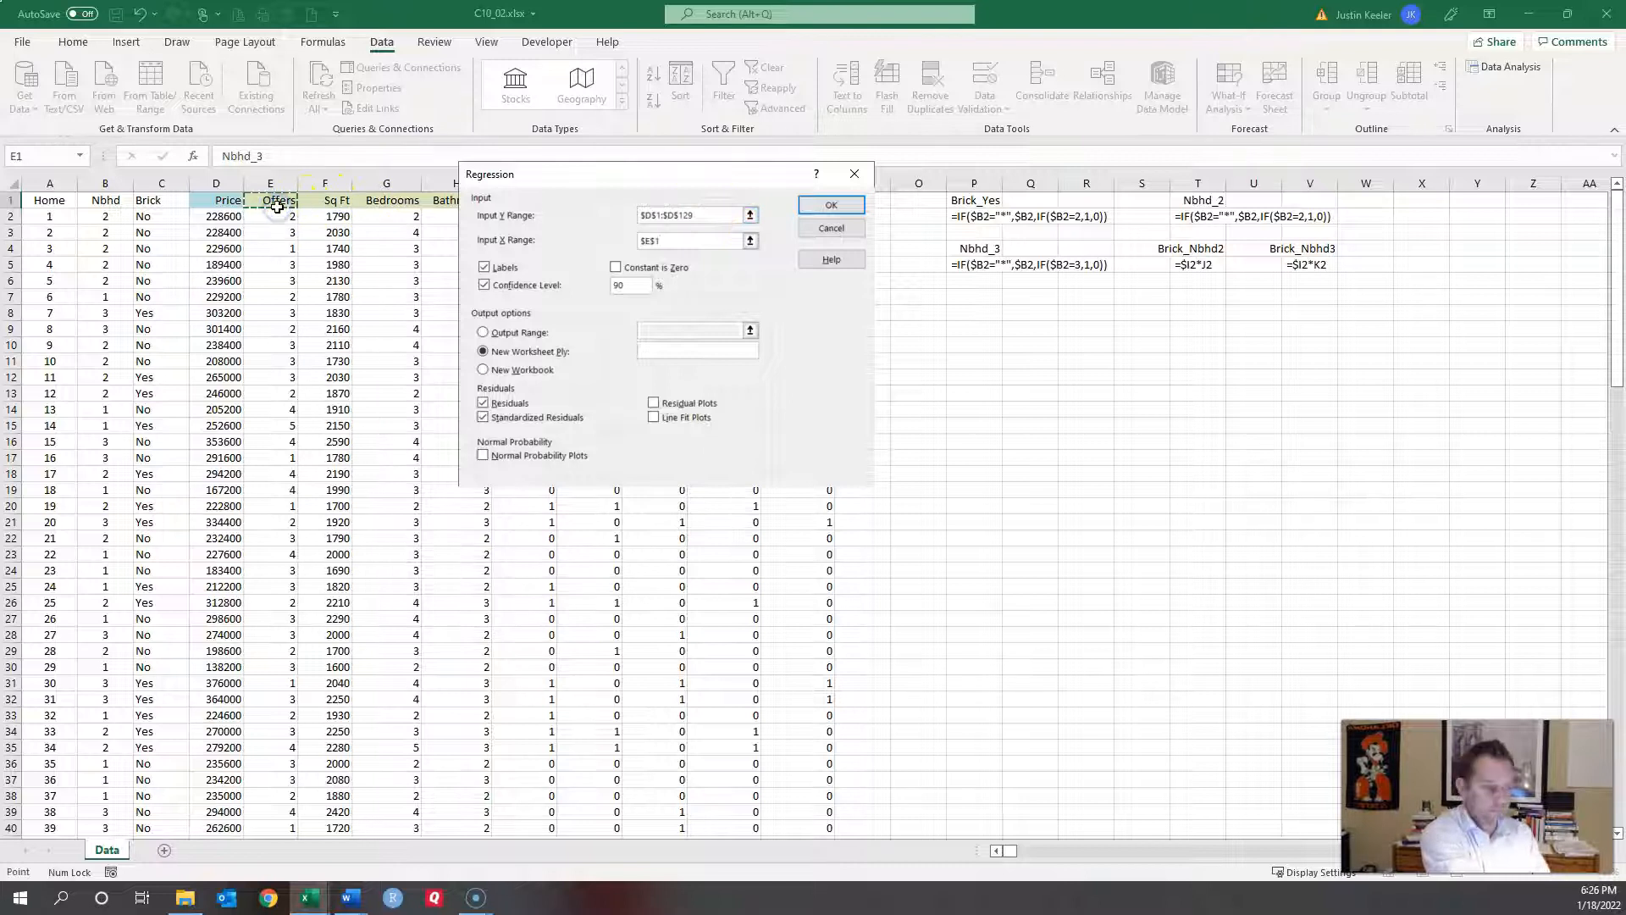
key(shift+Right)
key(shift+Right)
key(shift+Right)
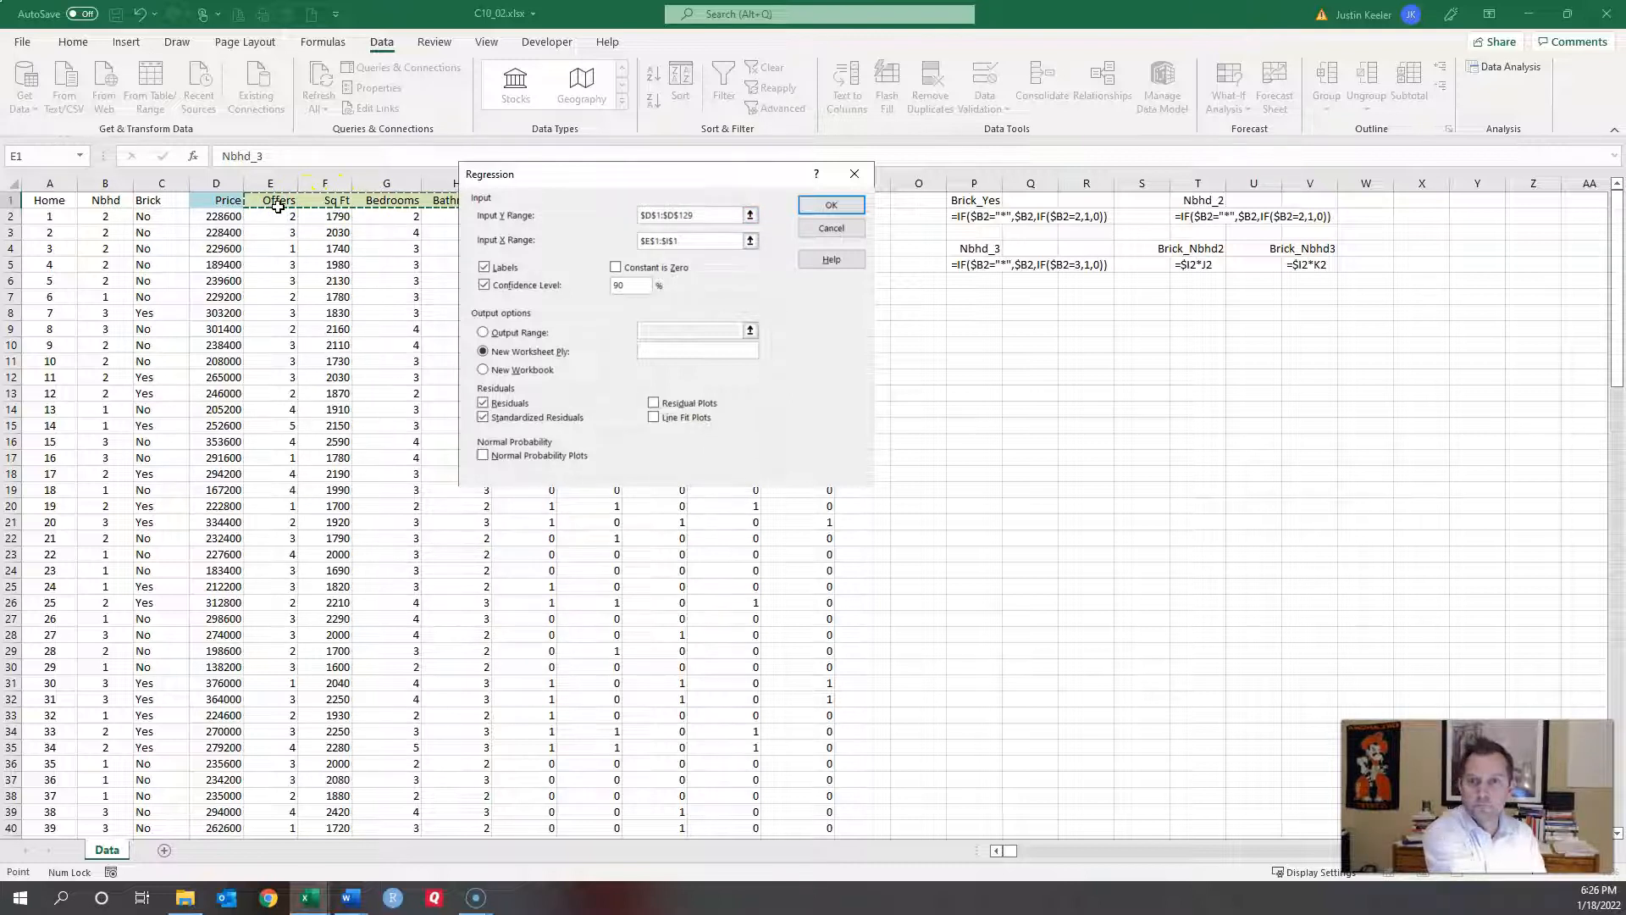
drag(613, 176, 1023, 229)
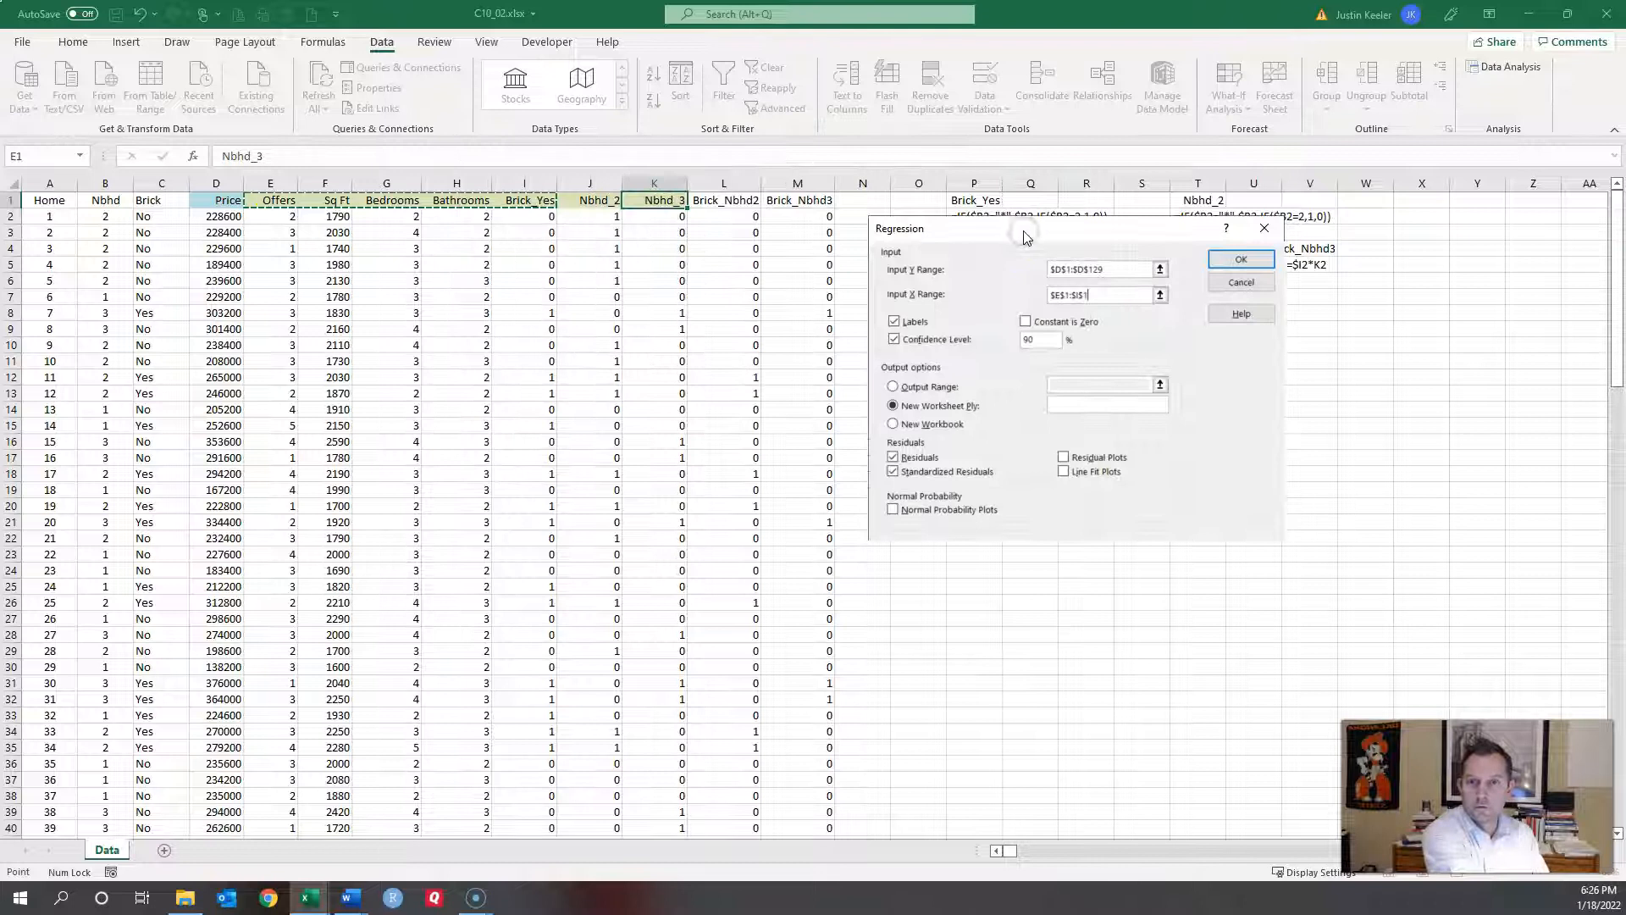
key(shift+Right)
key(shift+Right)
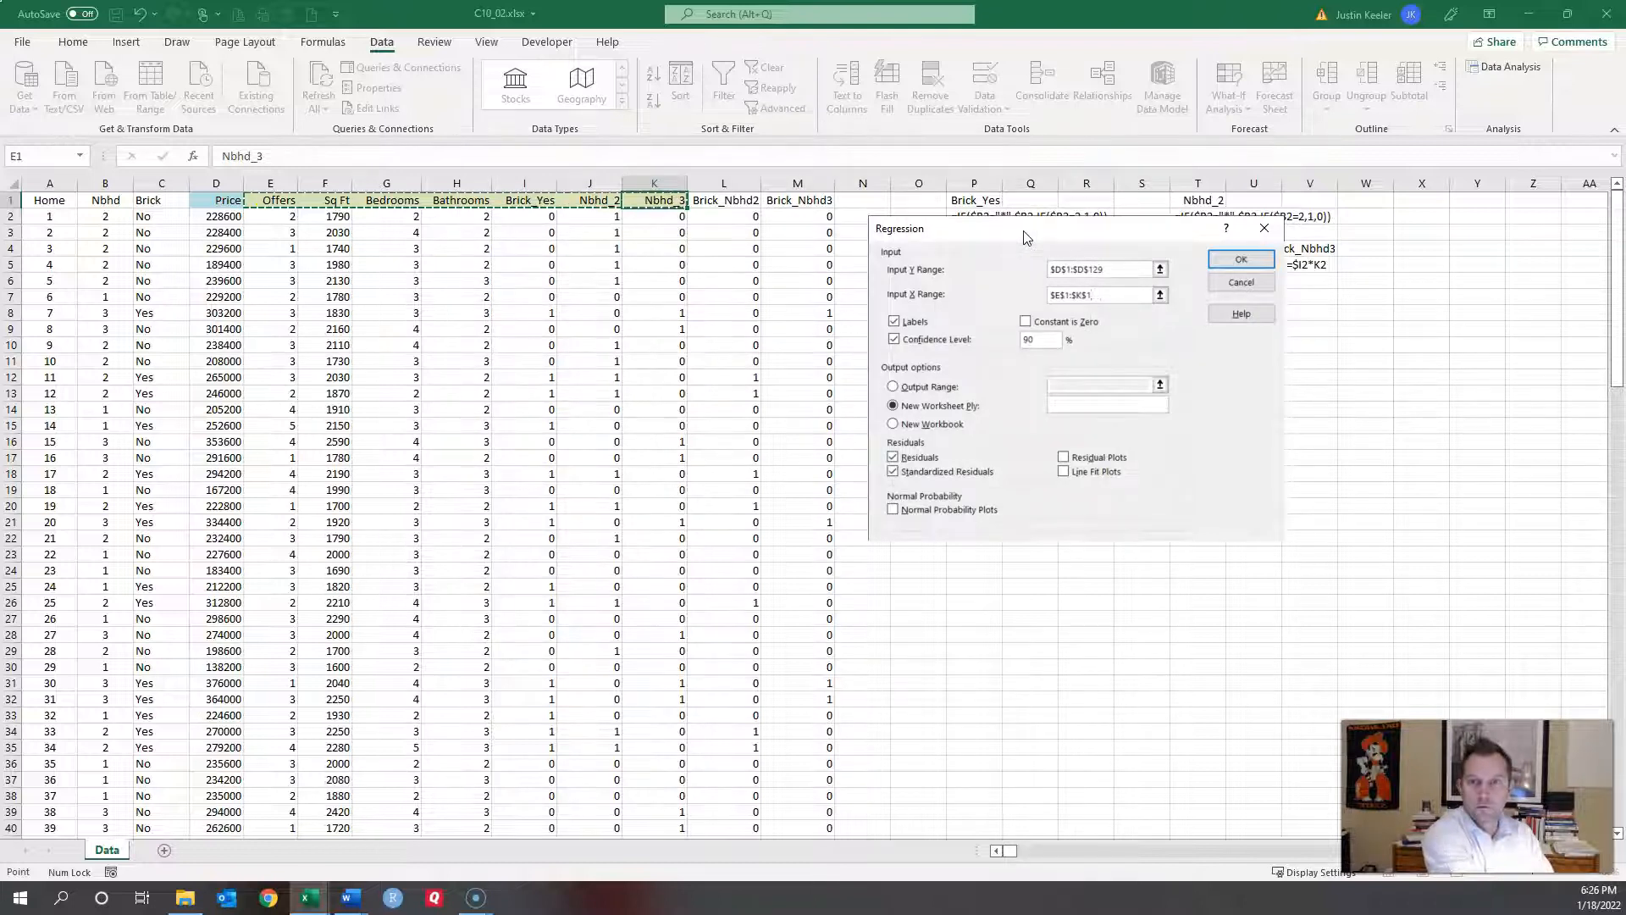
key(ctrl+shift+Down)
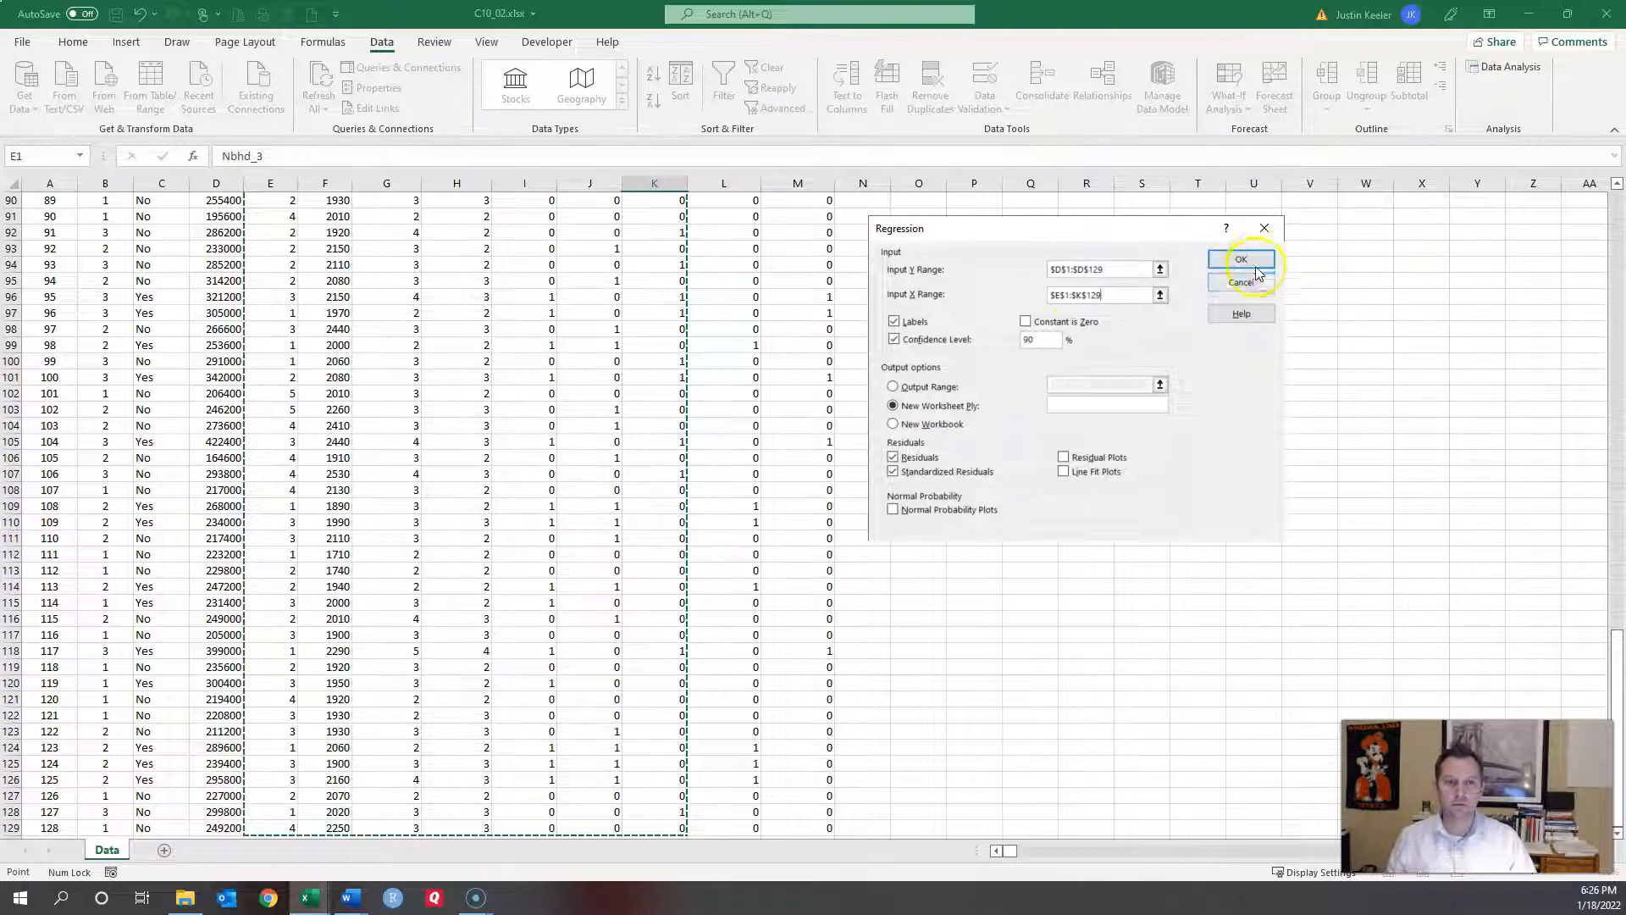
click(1212, 268)
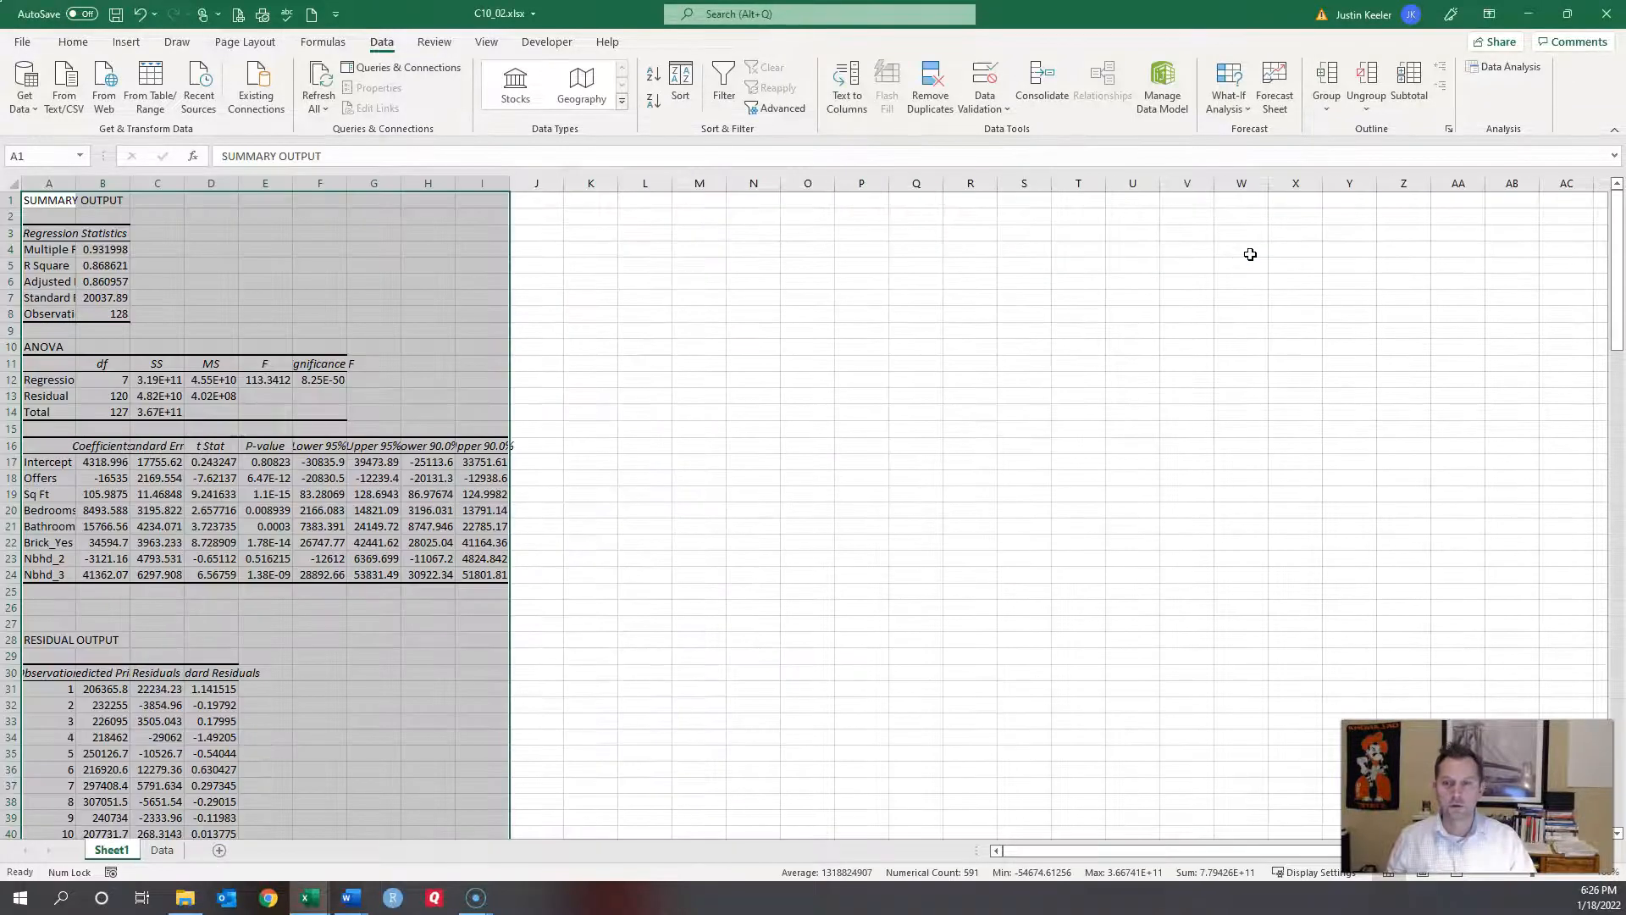
Step: Auto-fit Sheet1 output columns A through I, then check the R Square value of 0.8686
double_click(347, 183)
drag(48, 183, 506, 225)
double_click(532, 183)
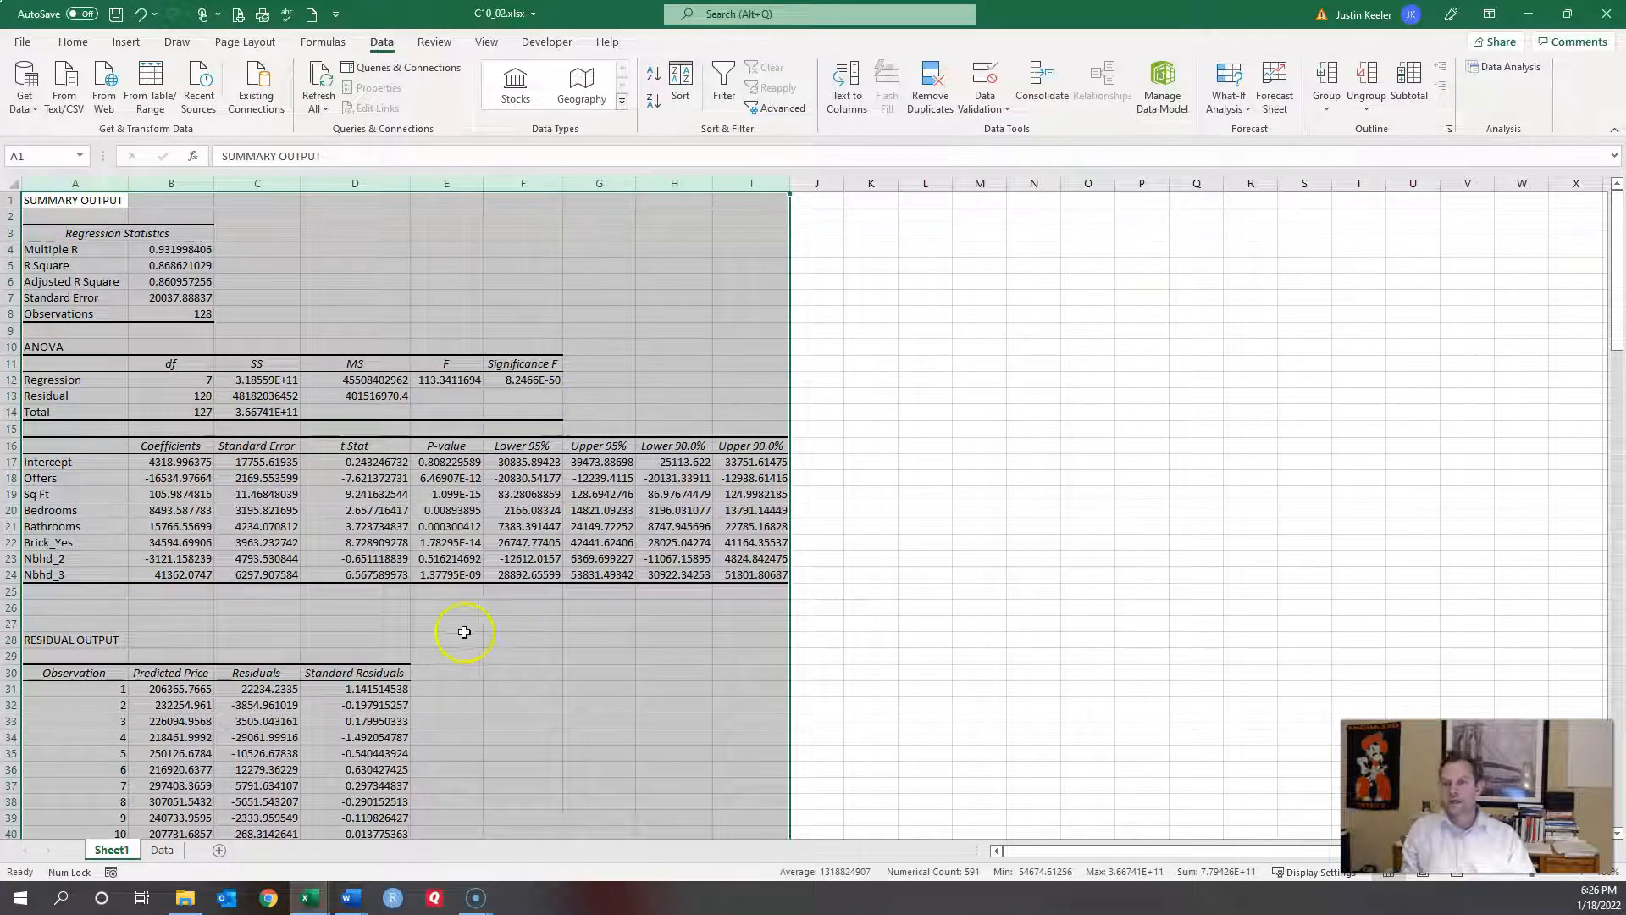
click(326, 631)
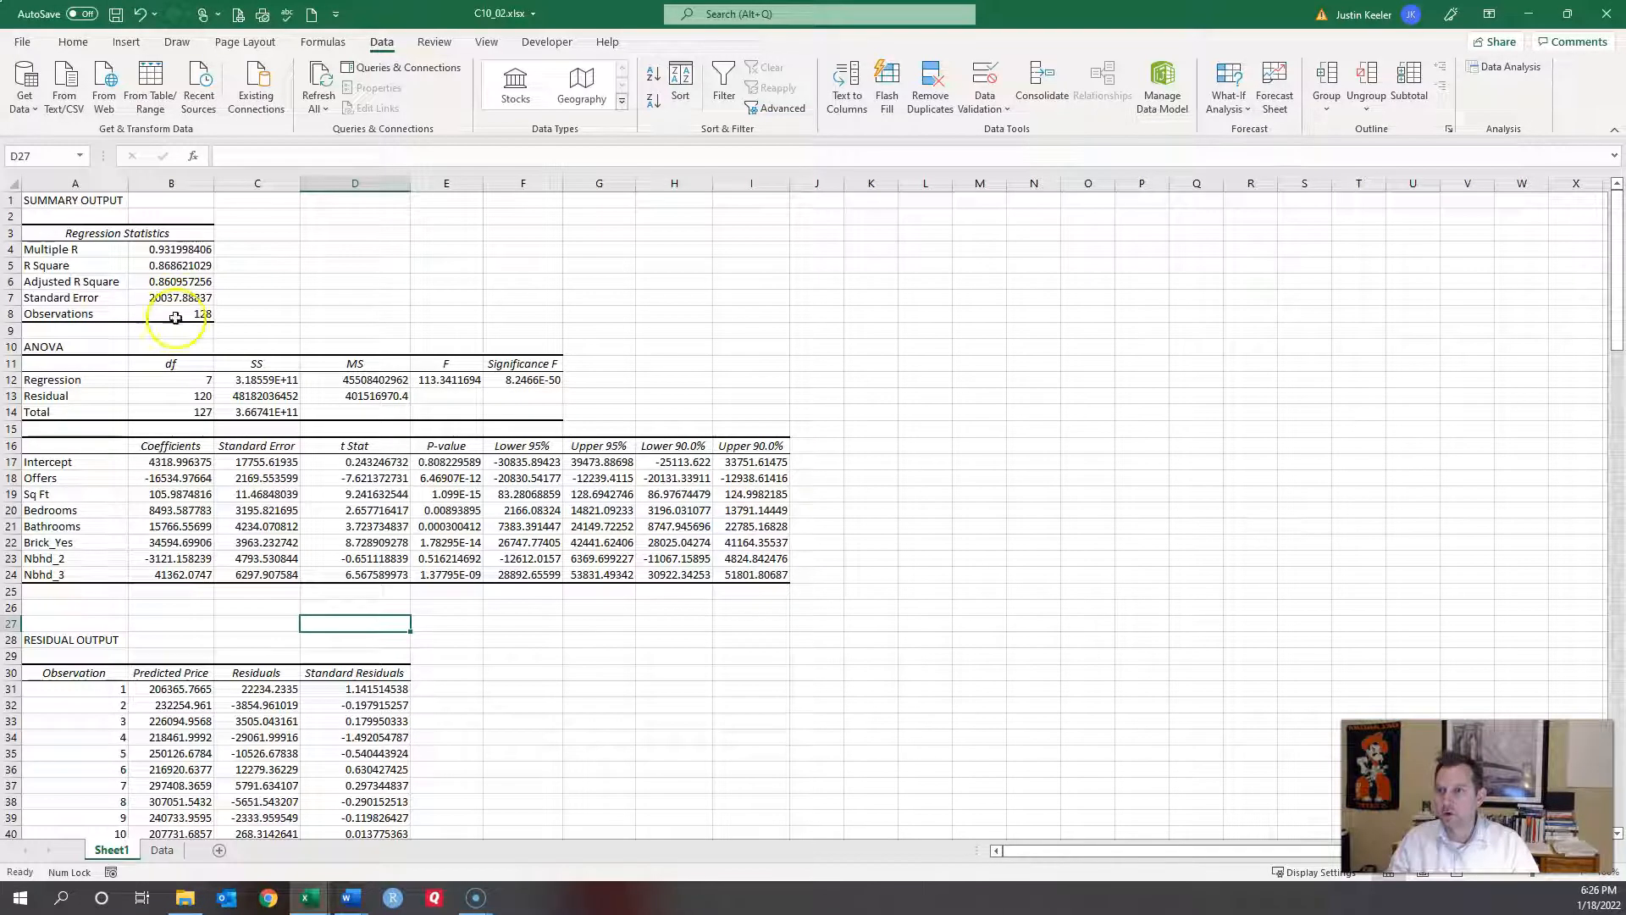
click(173, 265)
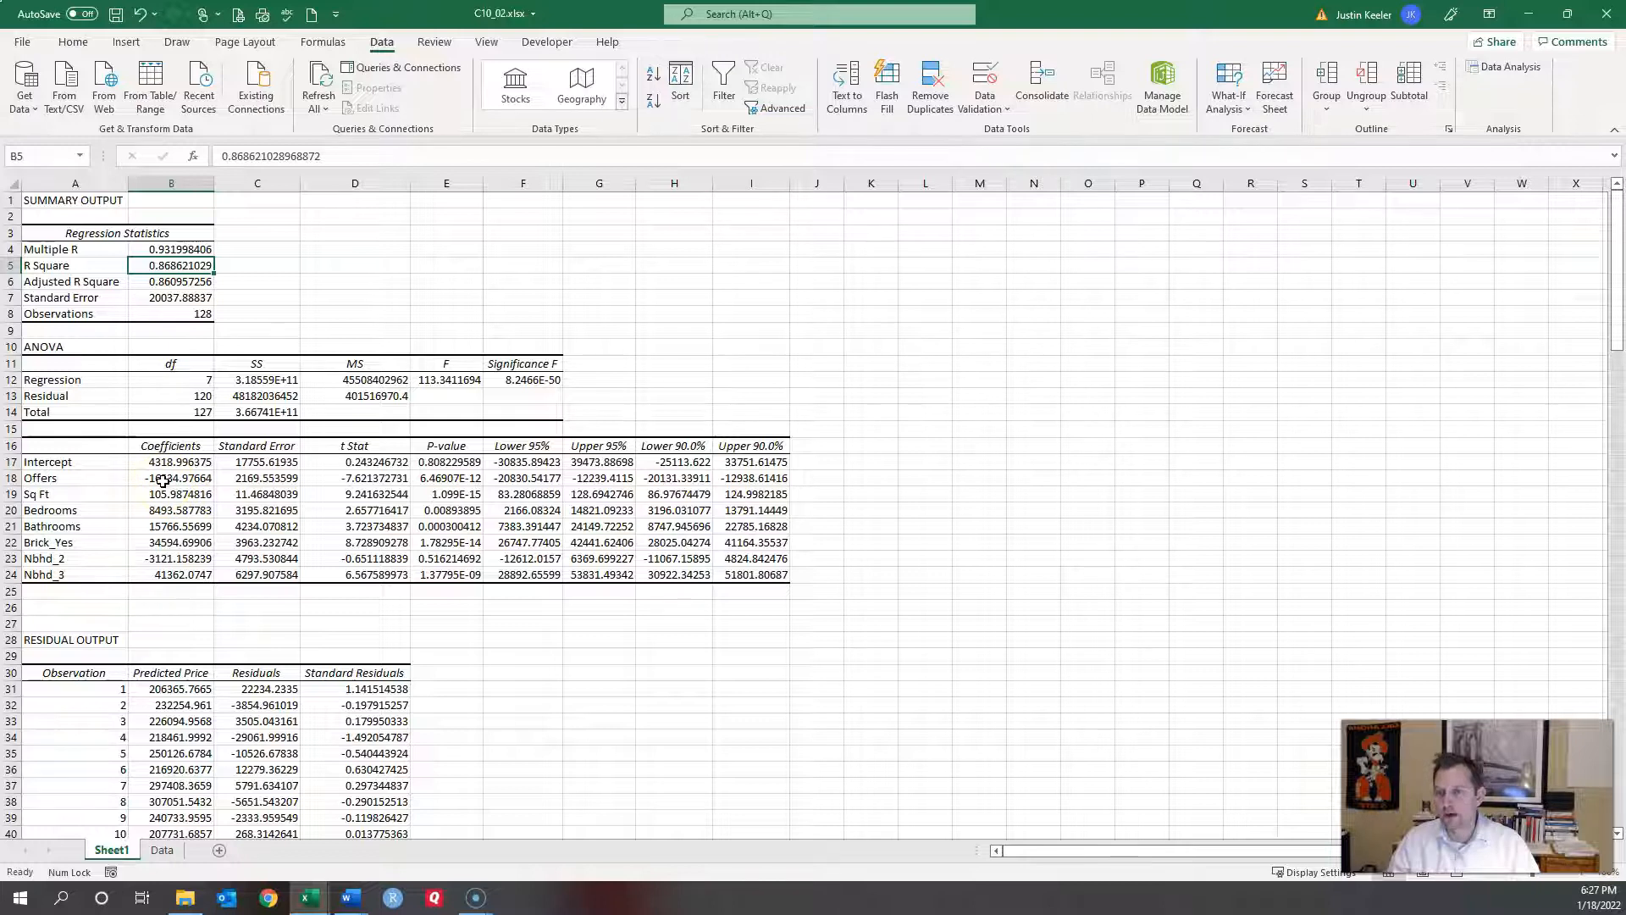
scroll(452, 671, down, 4)
scroll(451, 672, up, 4)
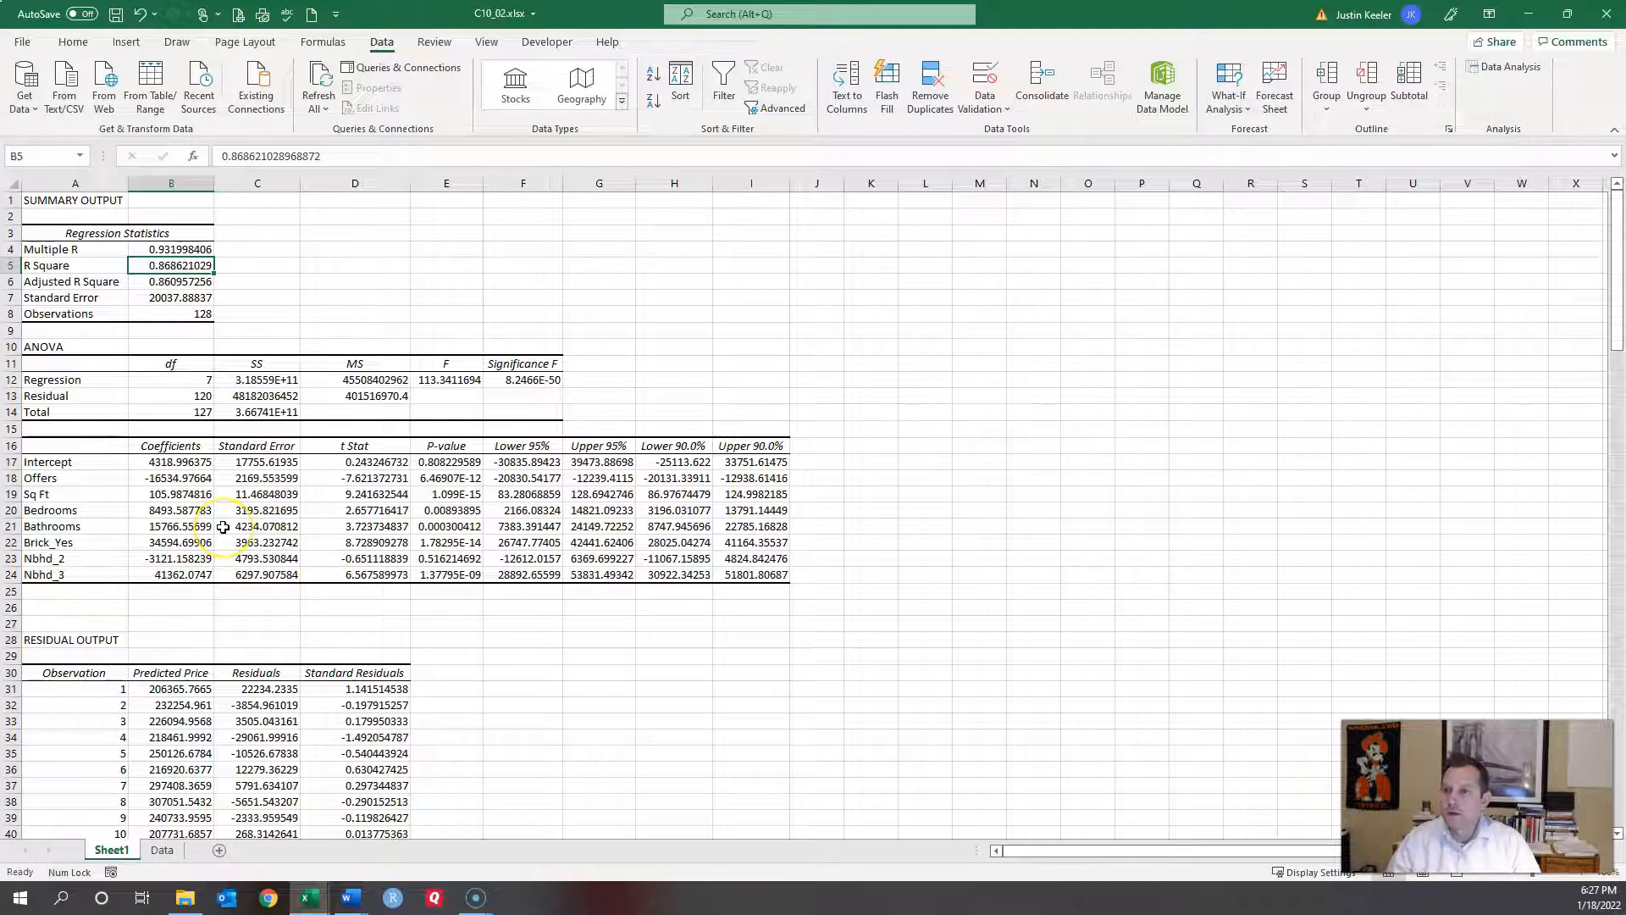
click(172, 562)
click(176, 575)
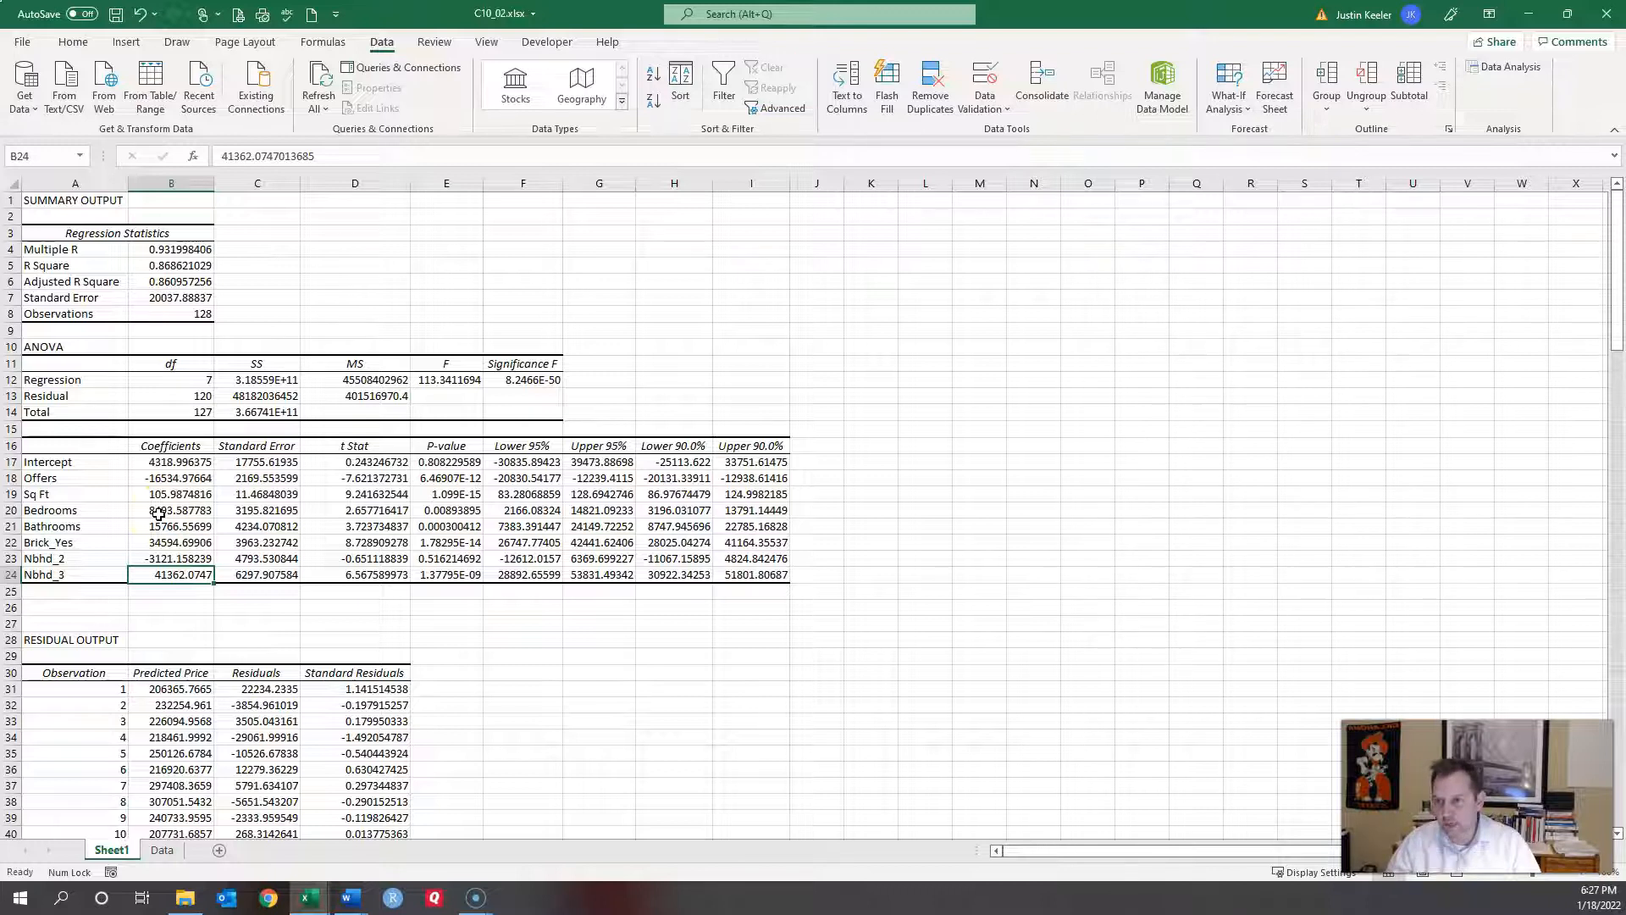
click(167, 543)
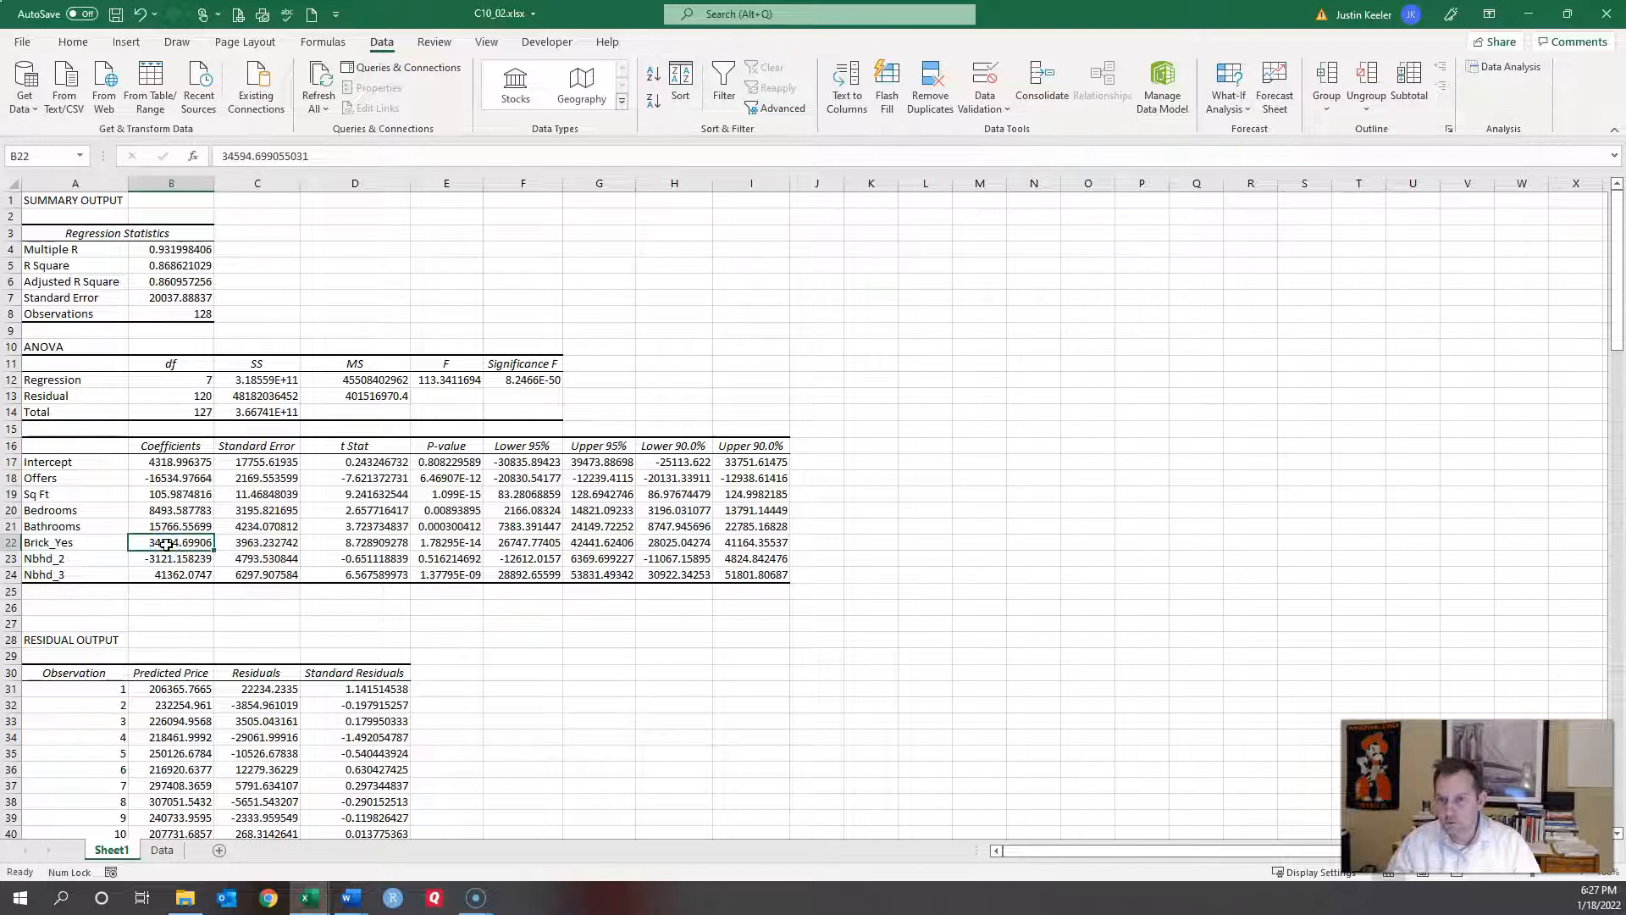
click(451, 543)
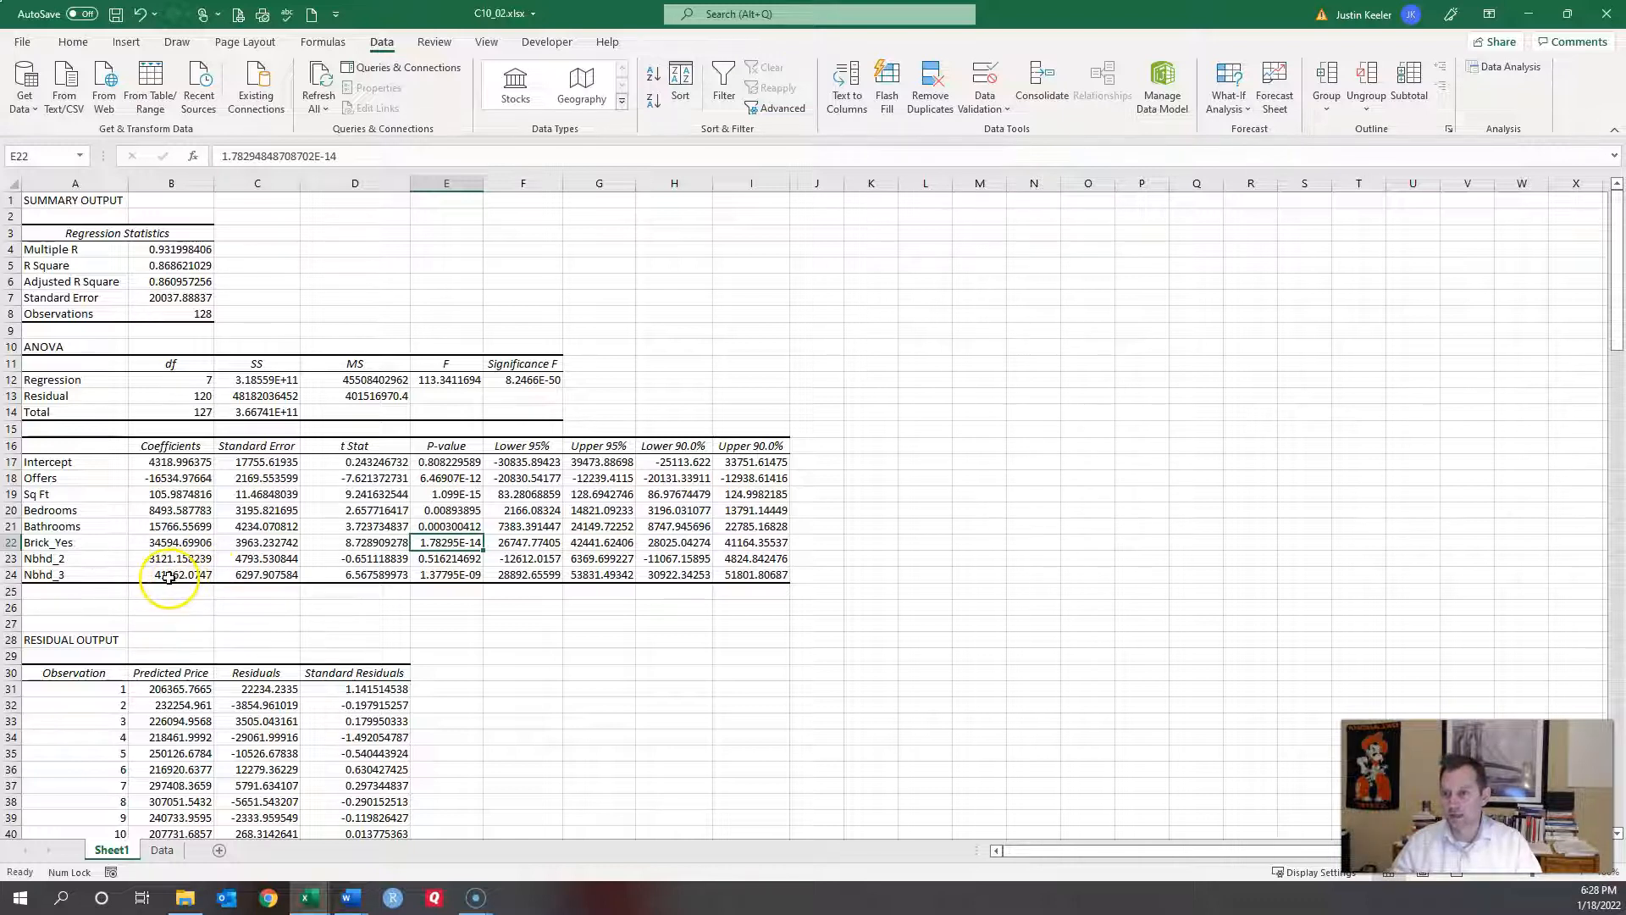
click(169, 577)
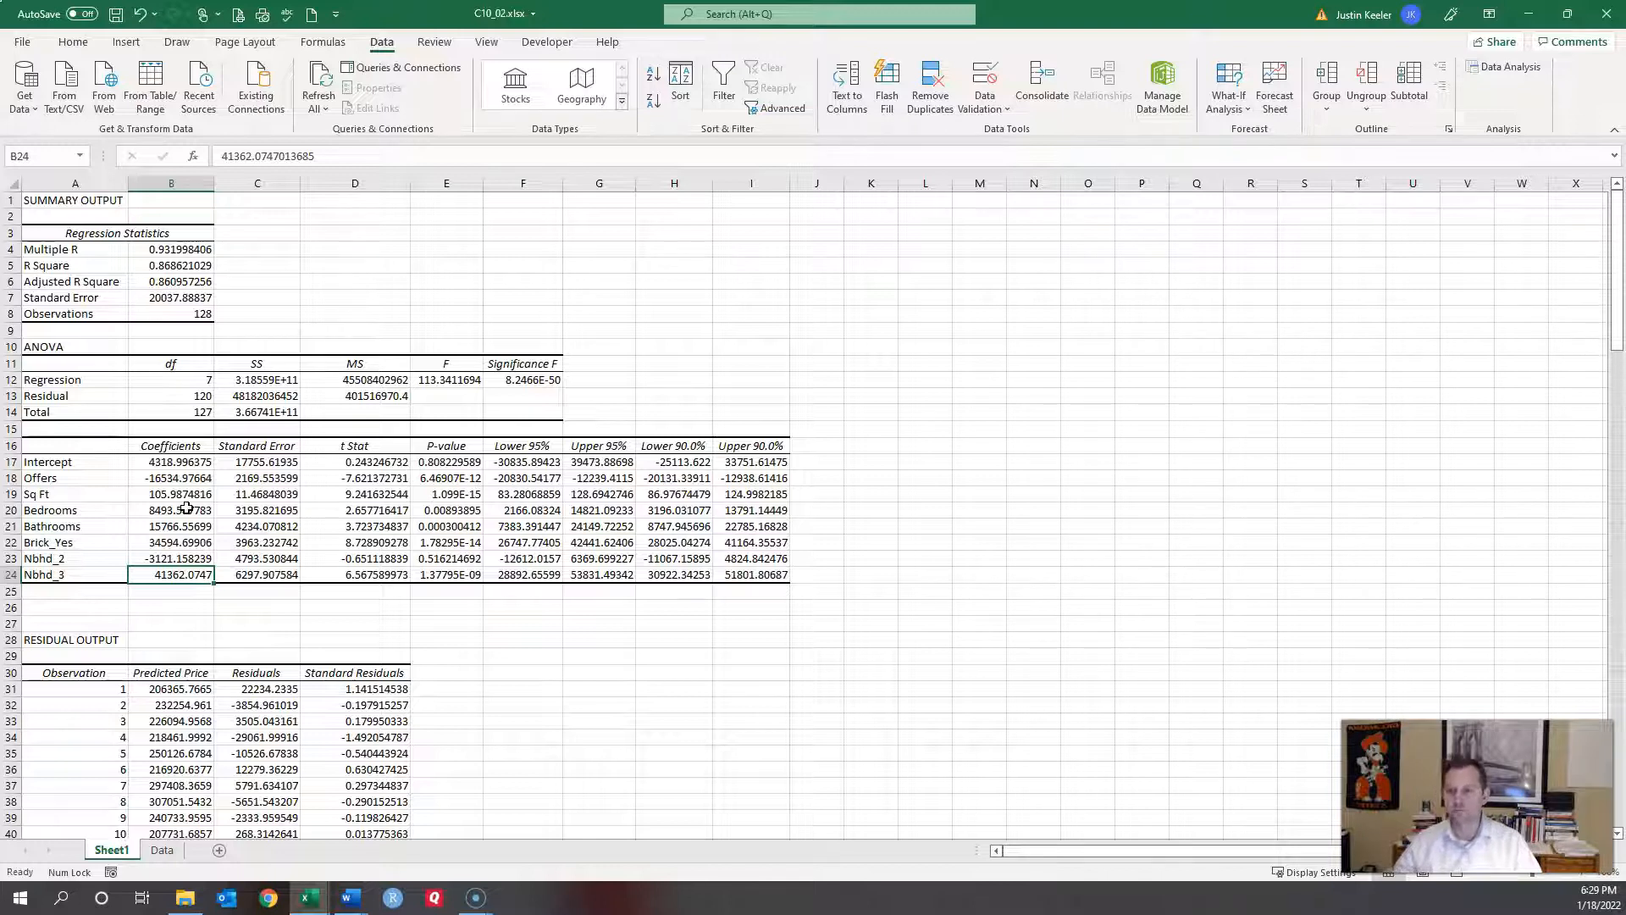
Step: On the Data sheet, move the Brick_Nbhd3 column from M to L, ahead of Brick_Nbhd2
click(162, 850)
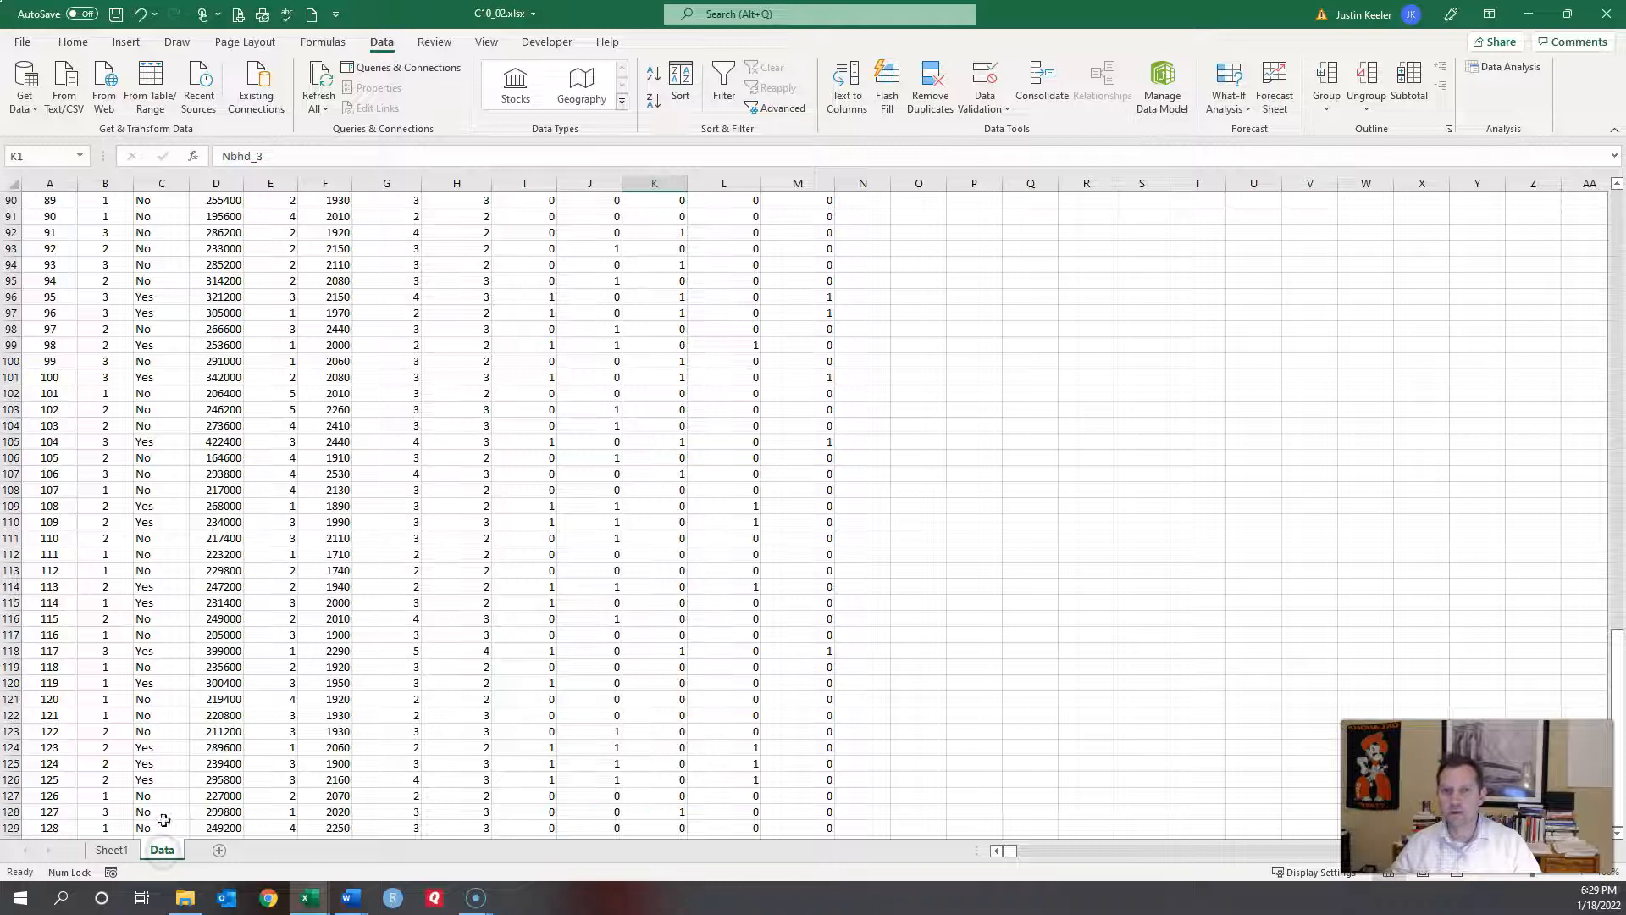
scroll(585, 512, up, 20)
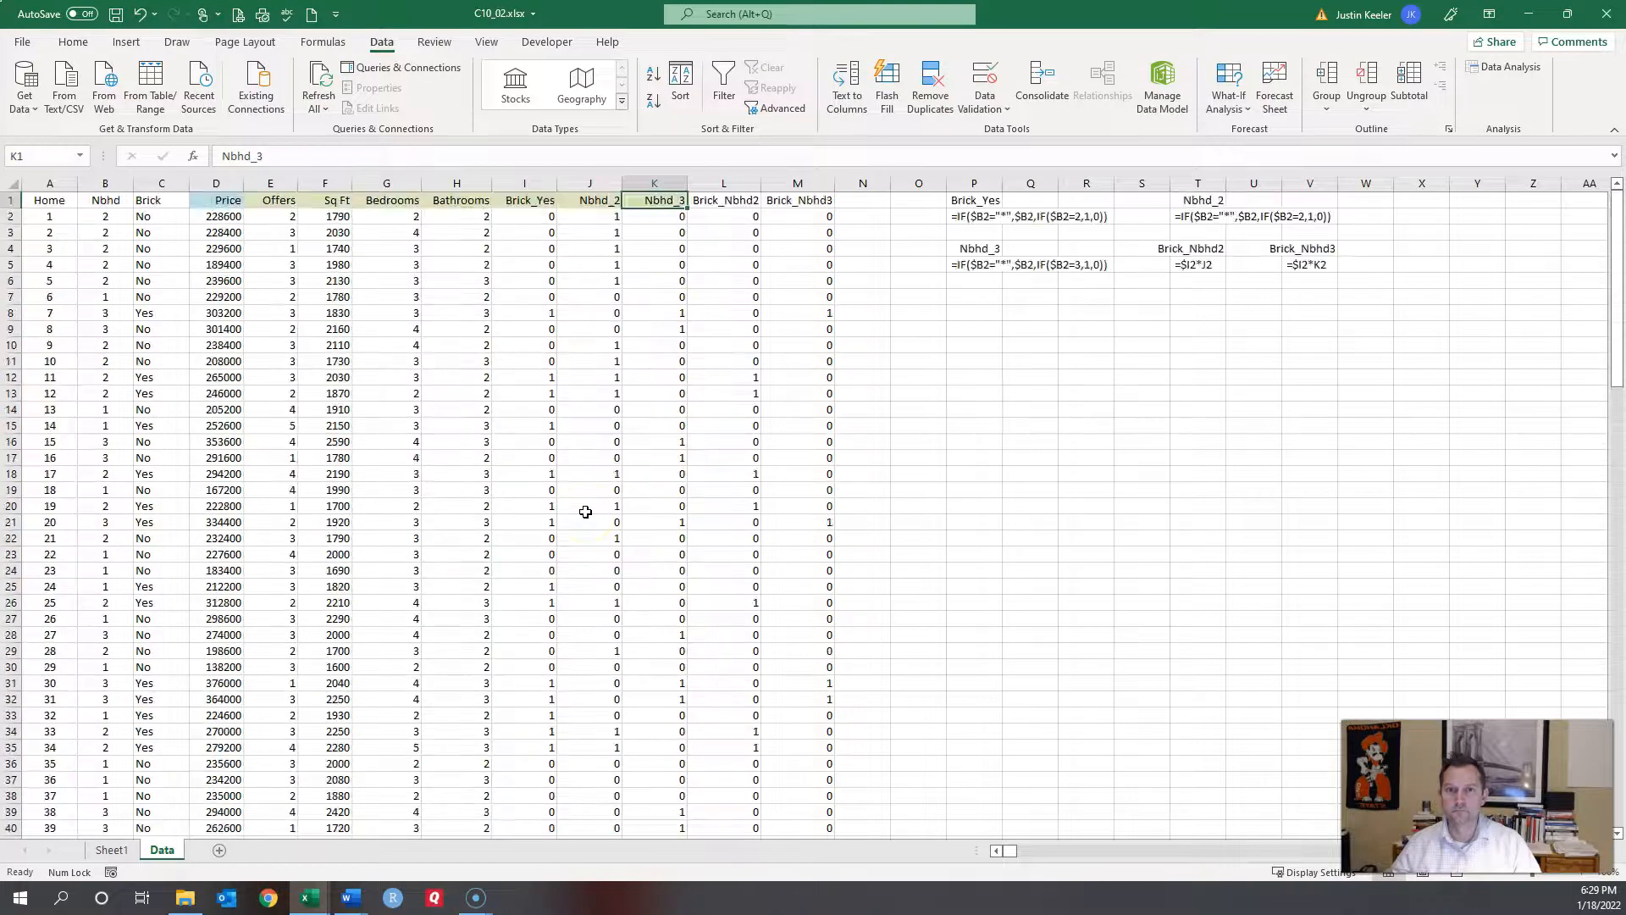
click(797, 199)
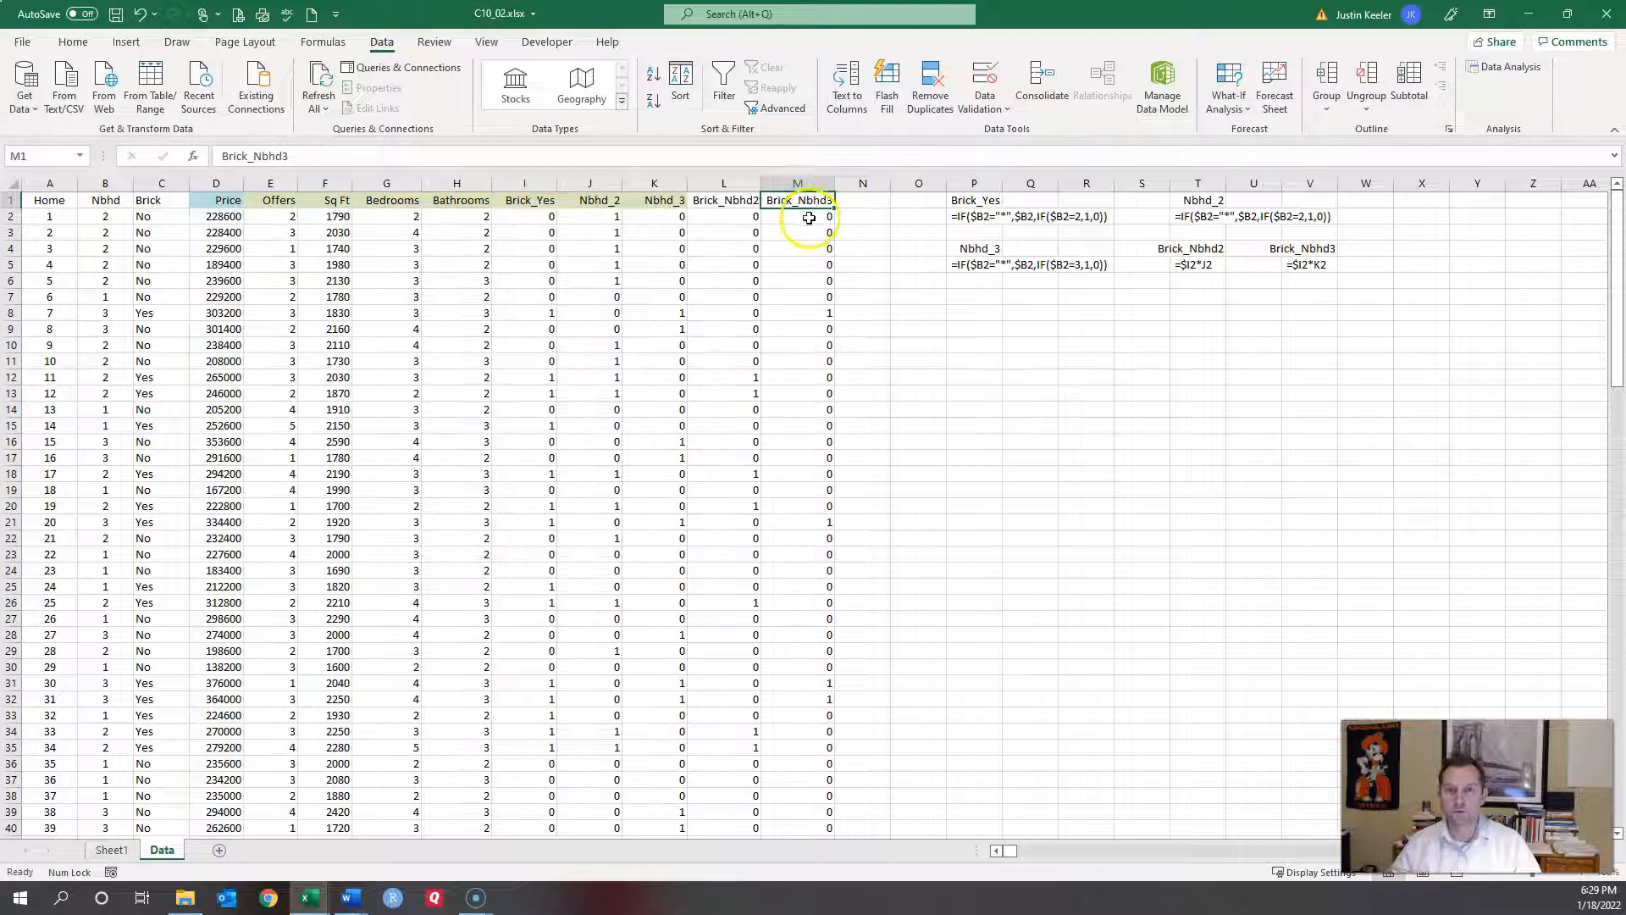
click(792, 174)
key(ctrl+c)
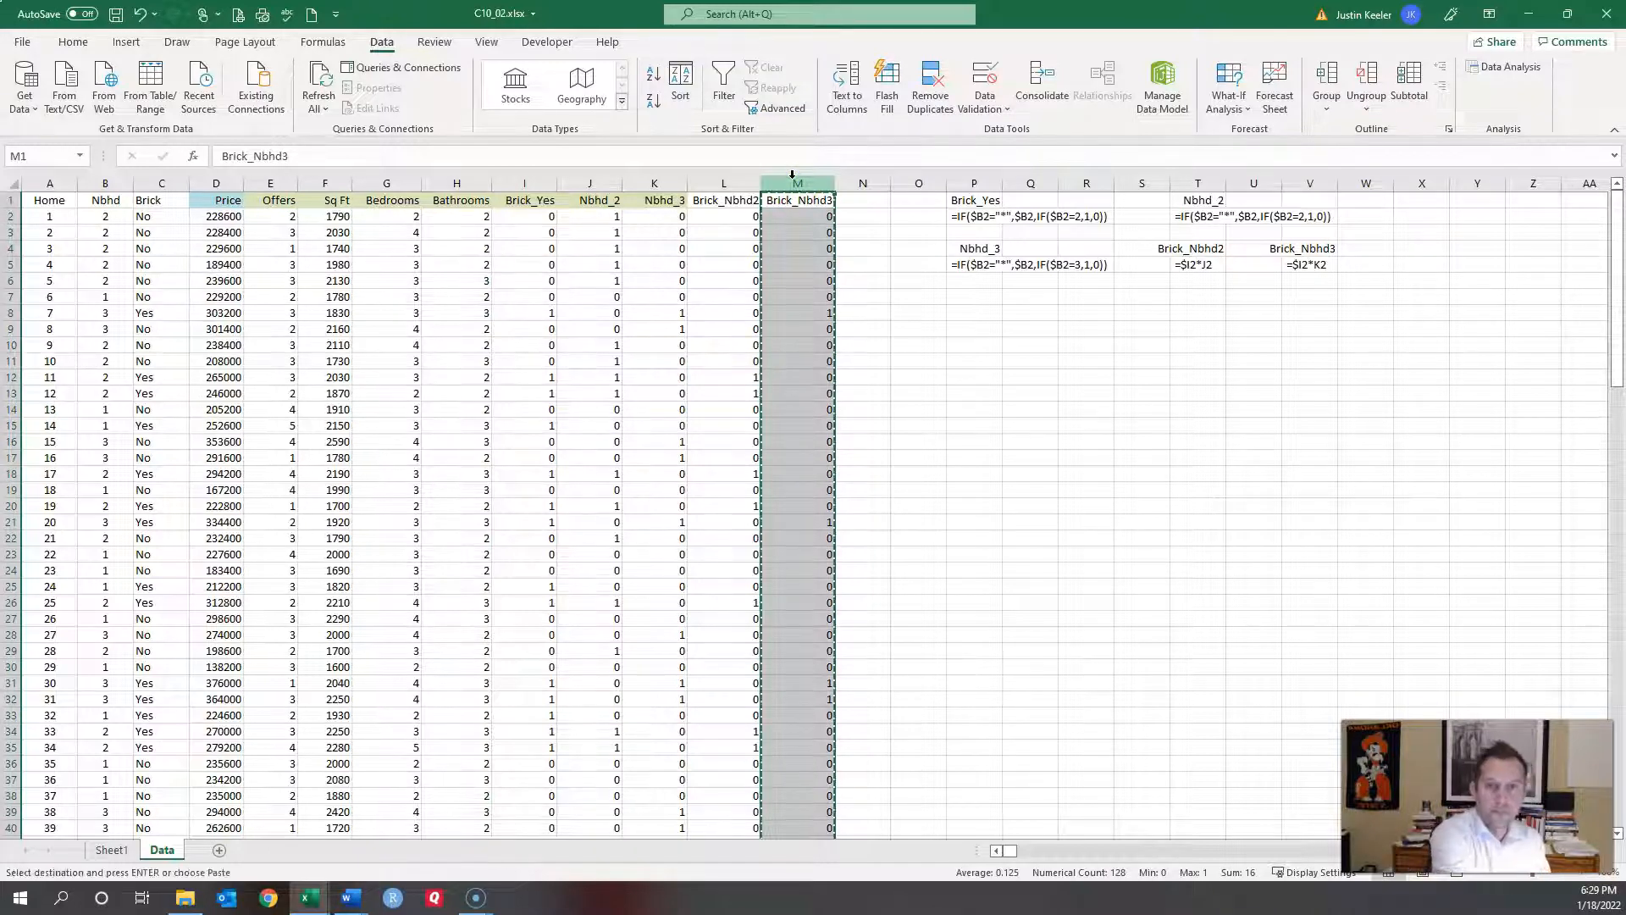
click(718, 183)
right_click(720, 184)
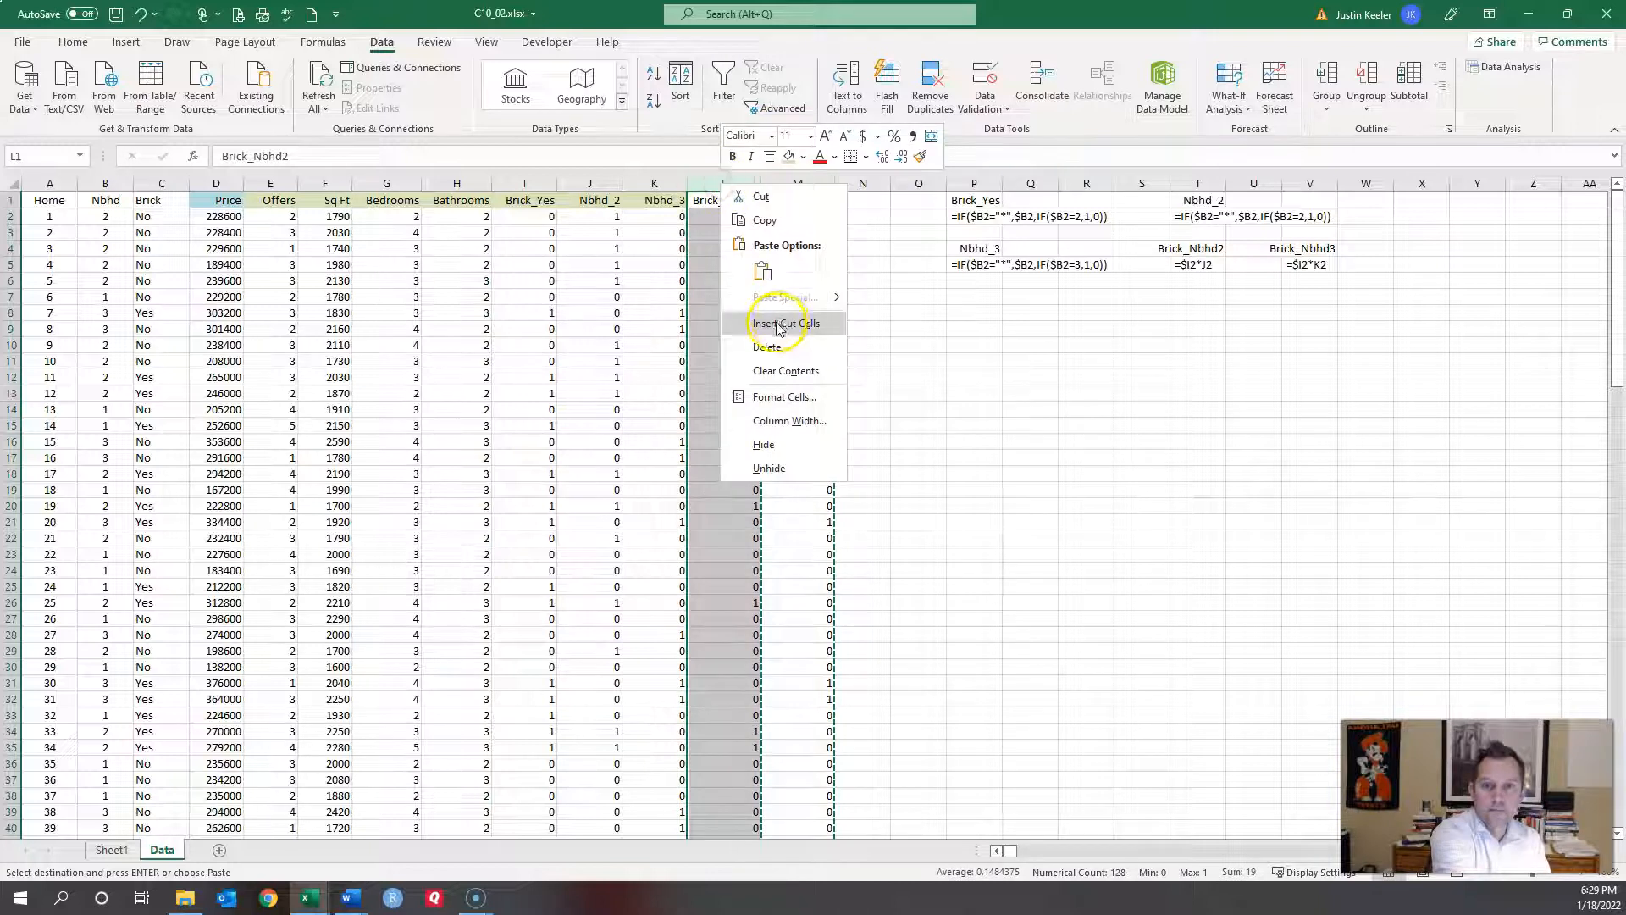
click(779, 325)
click(730, 203)
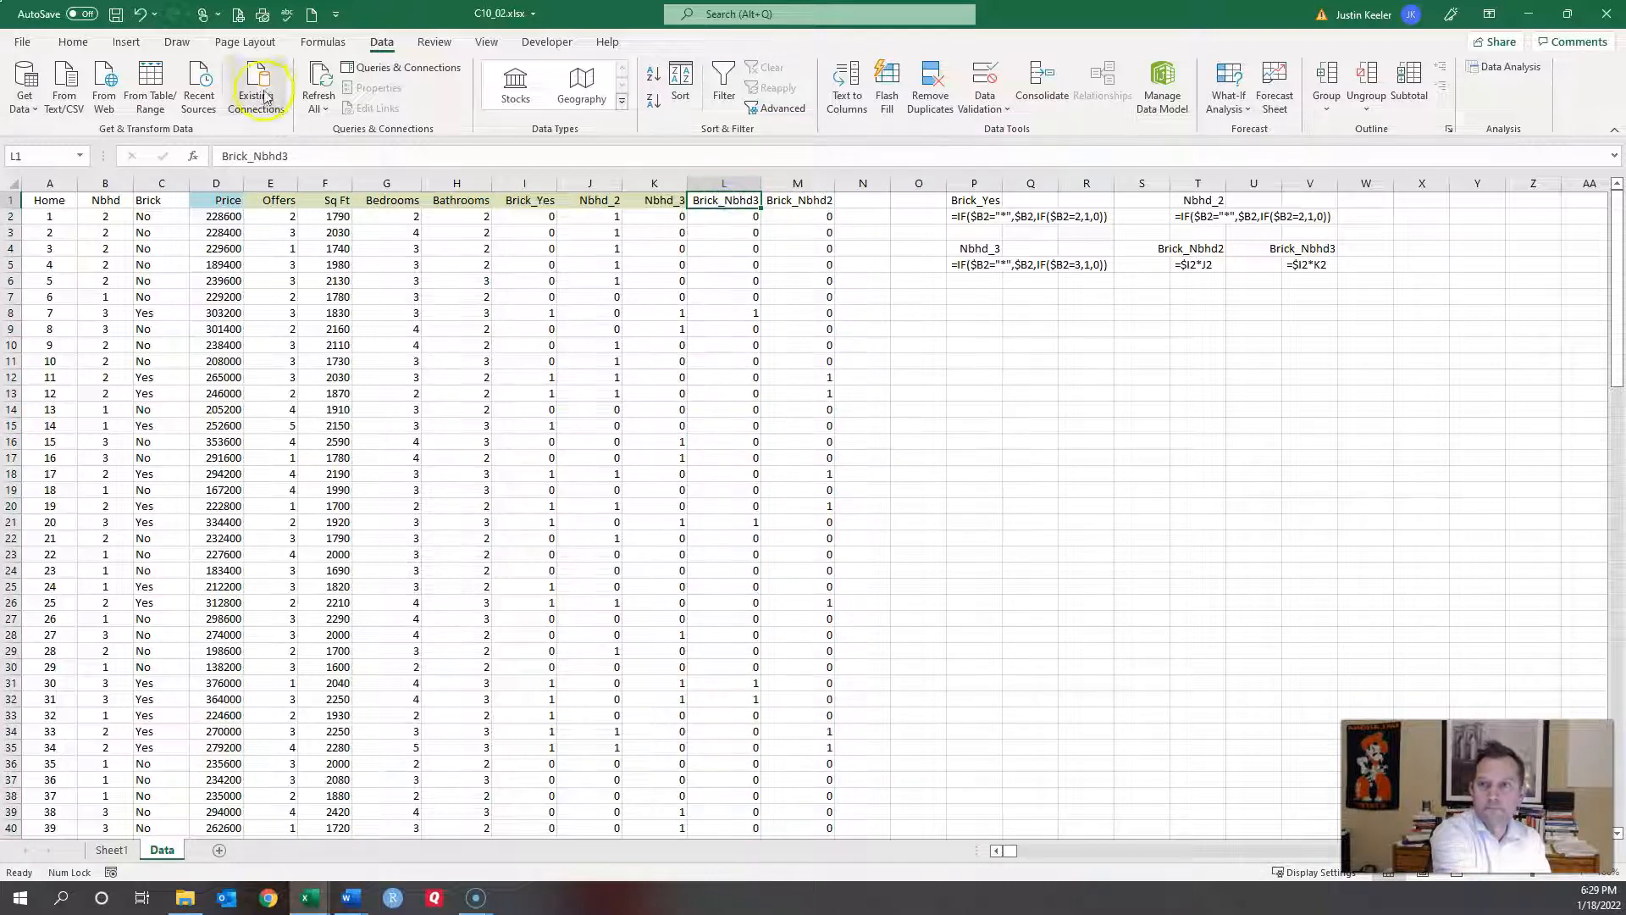
click(73, 41)
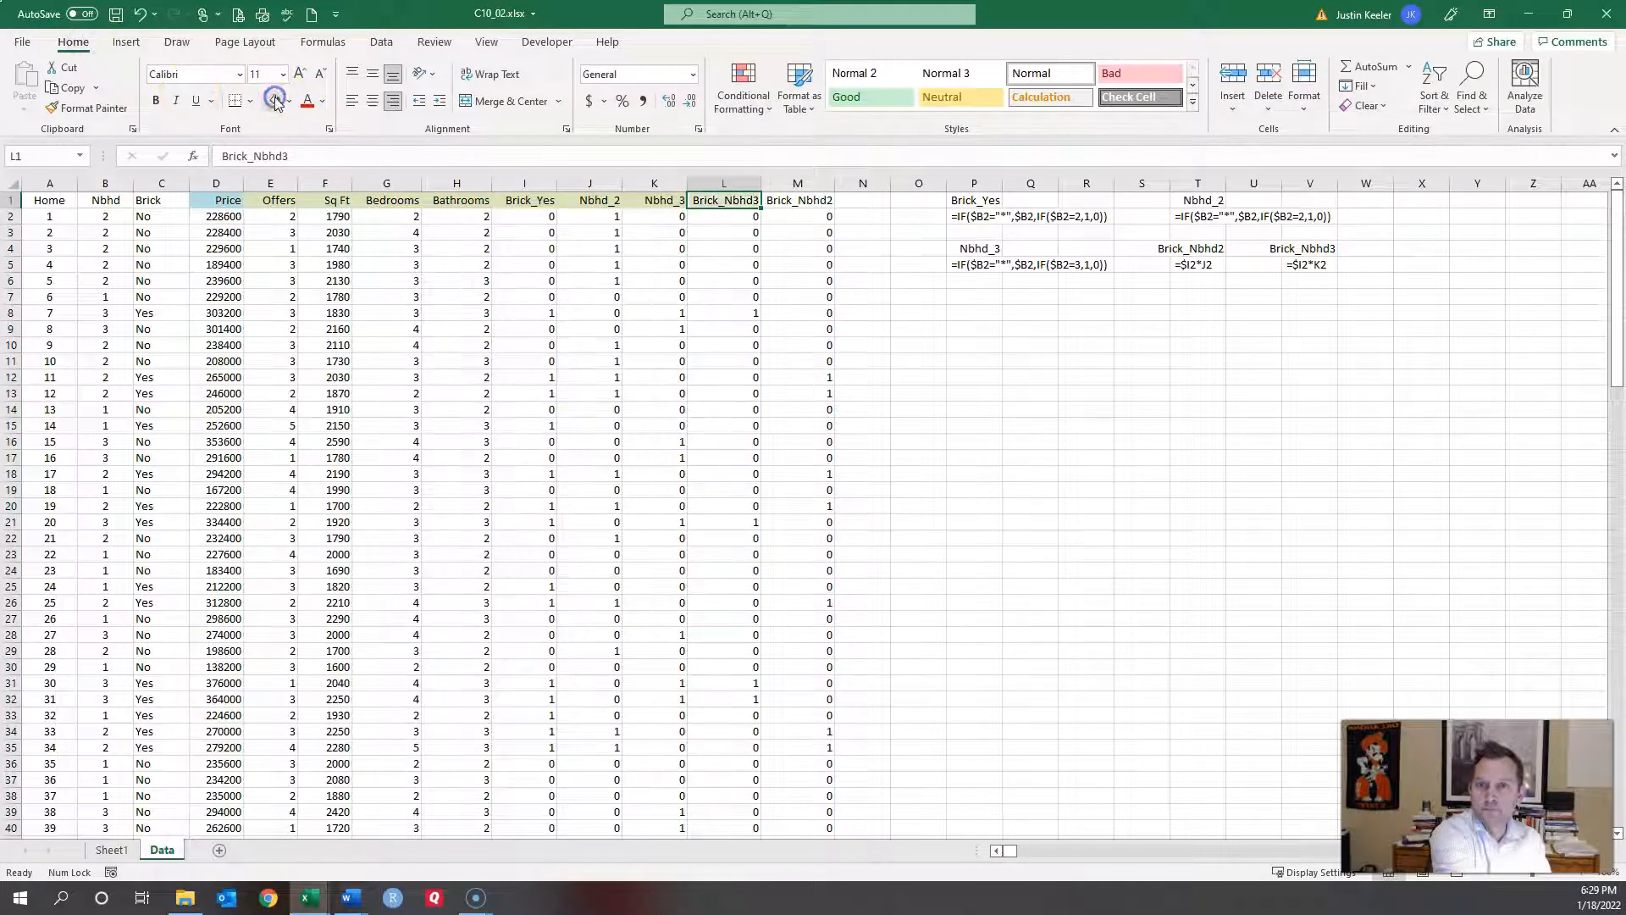
click(693, 311)
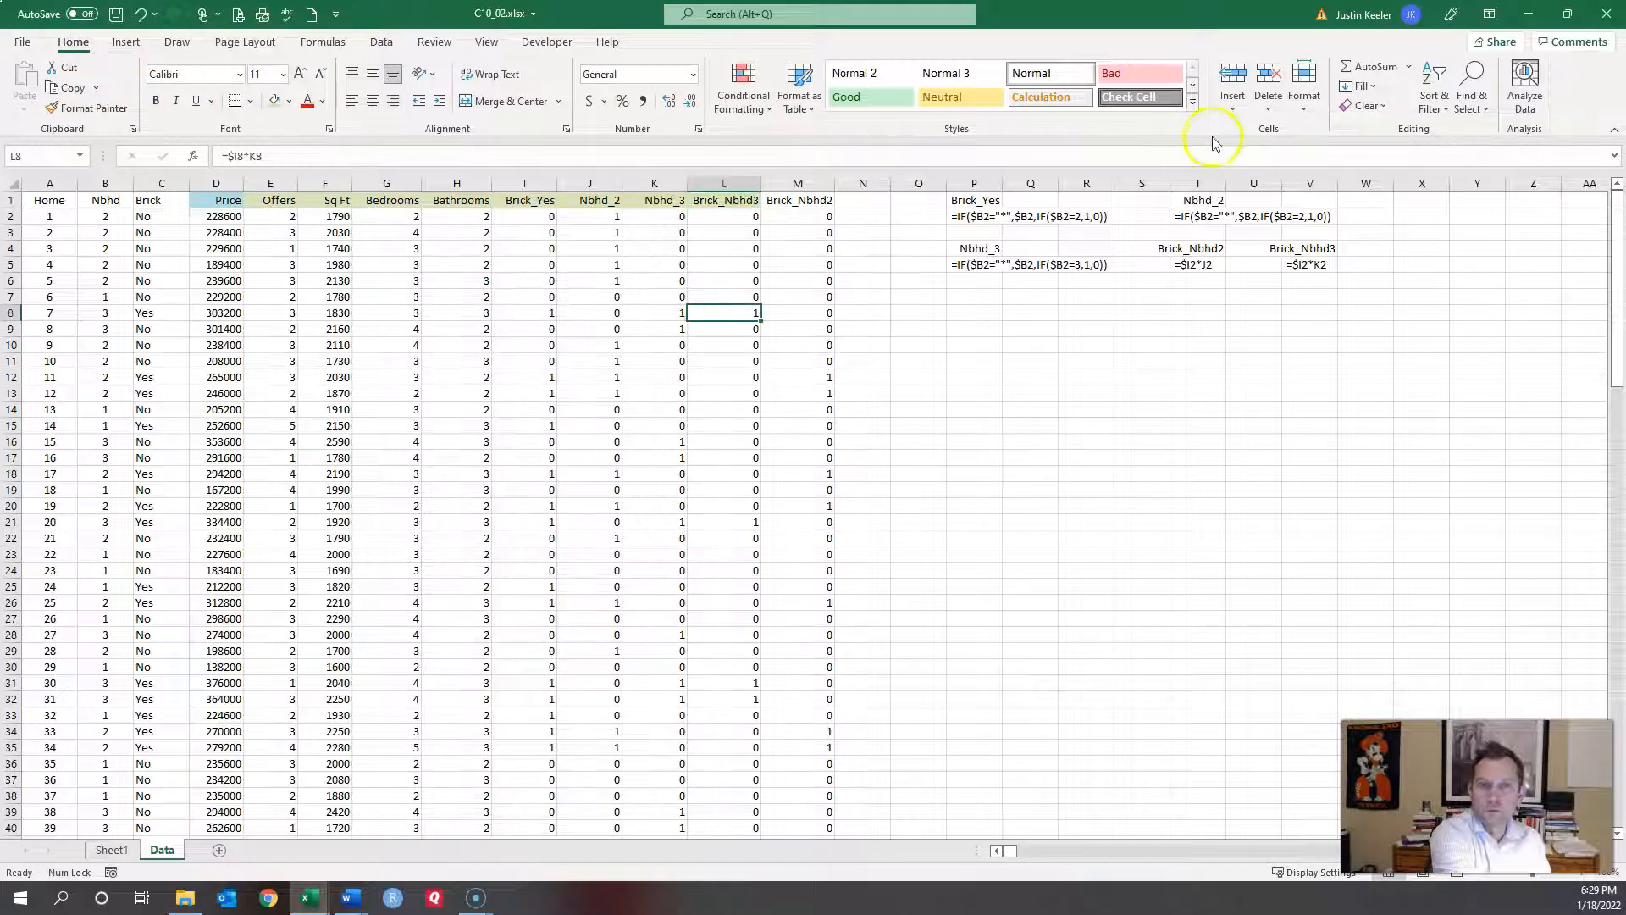
click(381, 44)
Step: Run a regression with Y range $D$1:$D$129 and X range $E$1:$L$129
click(1505, 69)
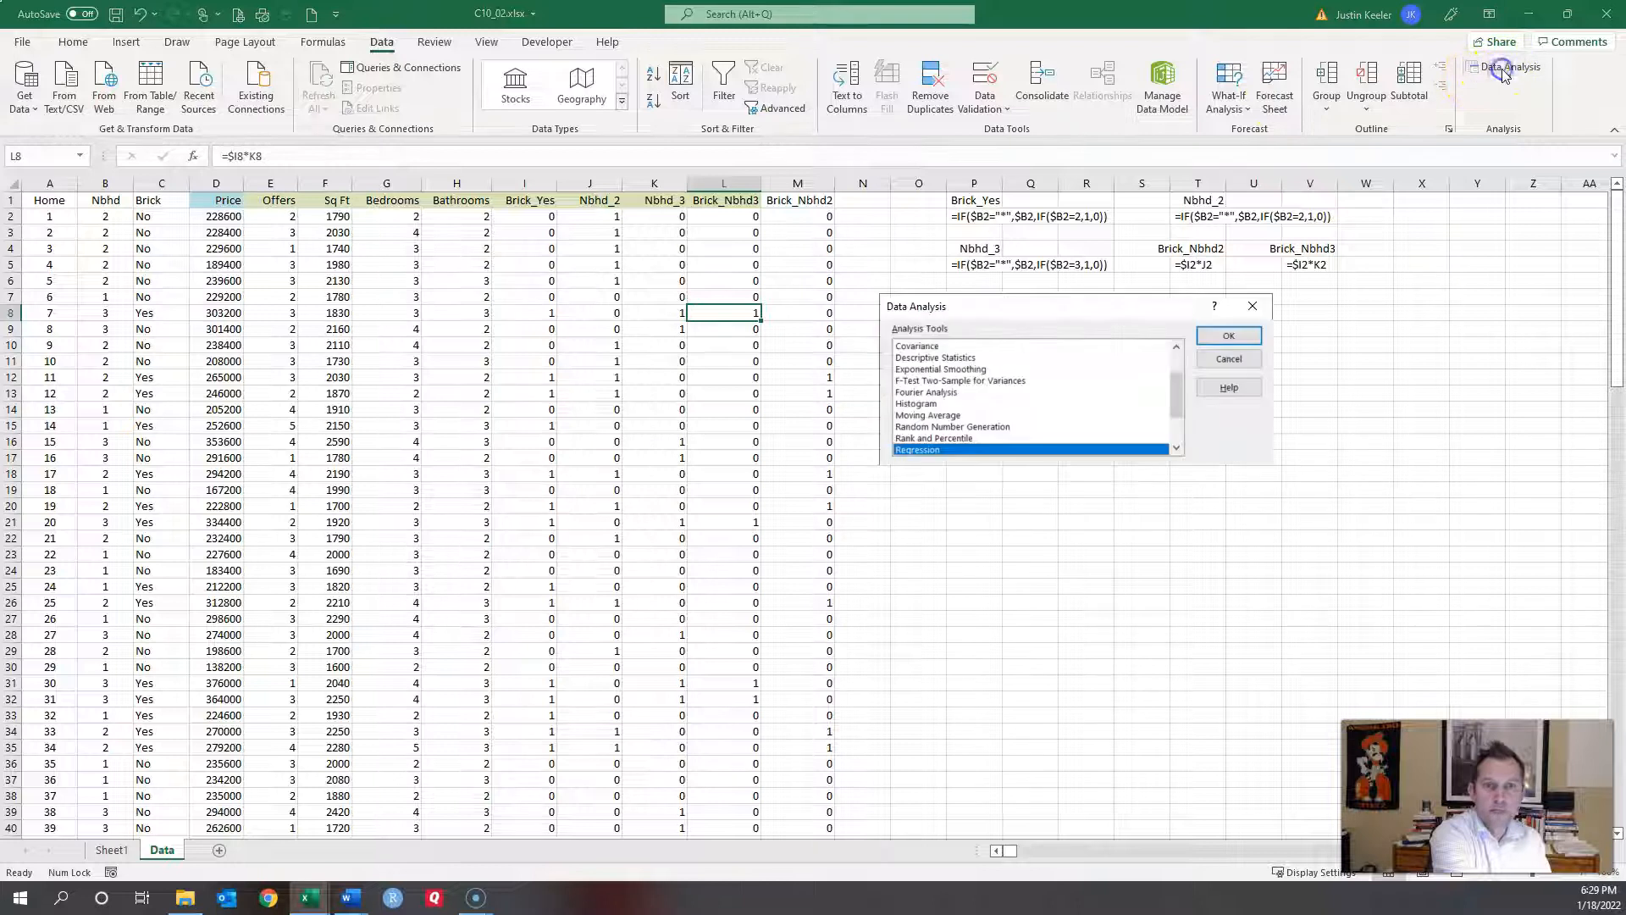
click(1228, 335)
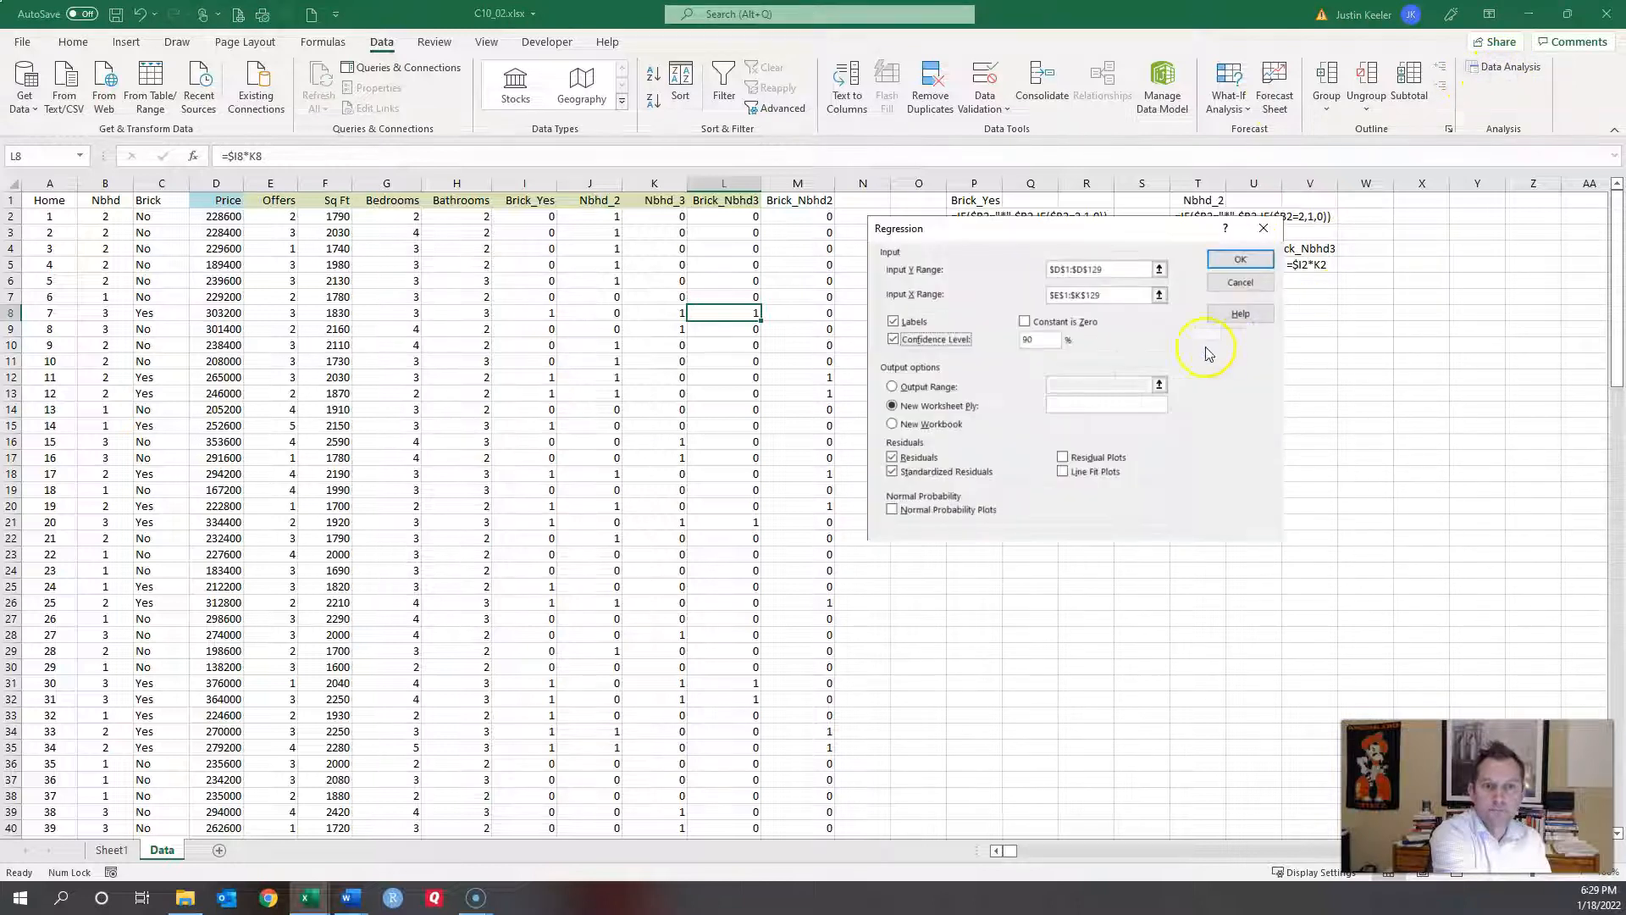
click(1129, 269)
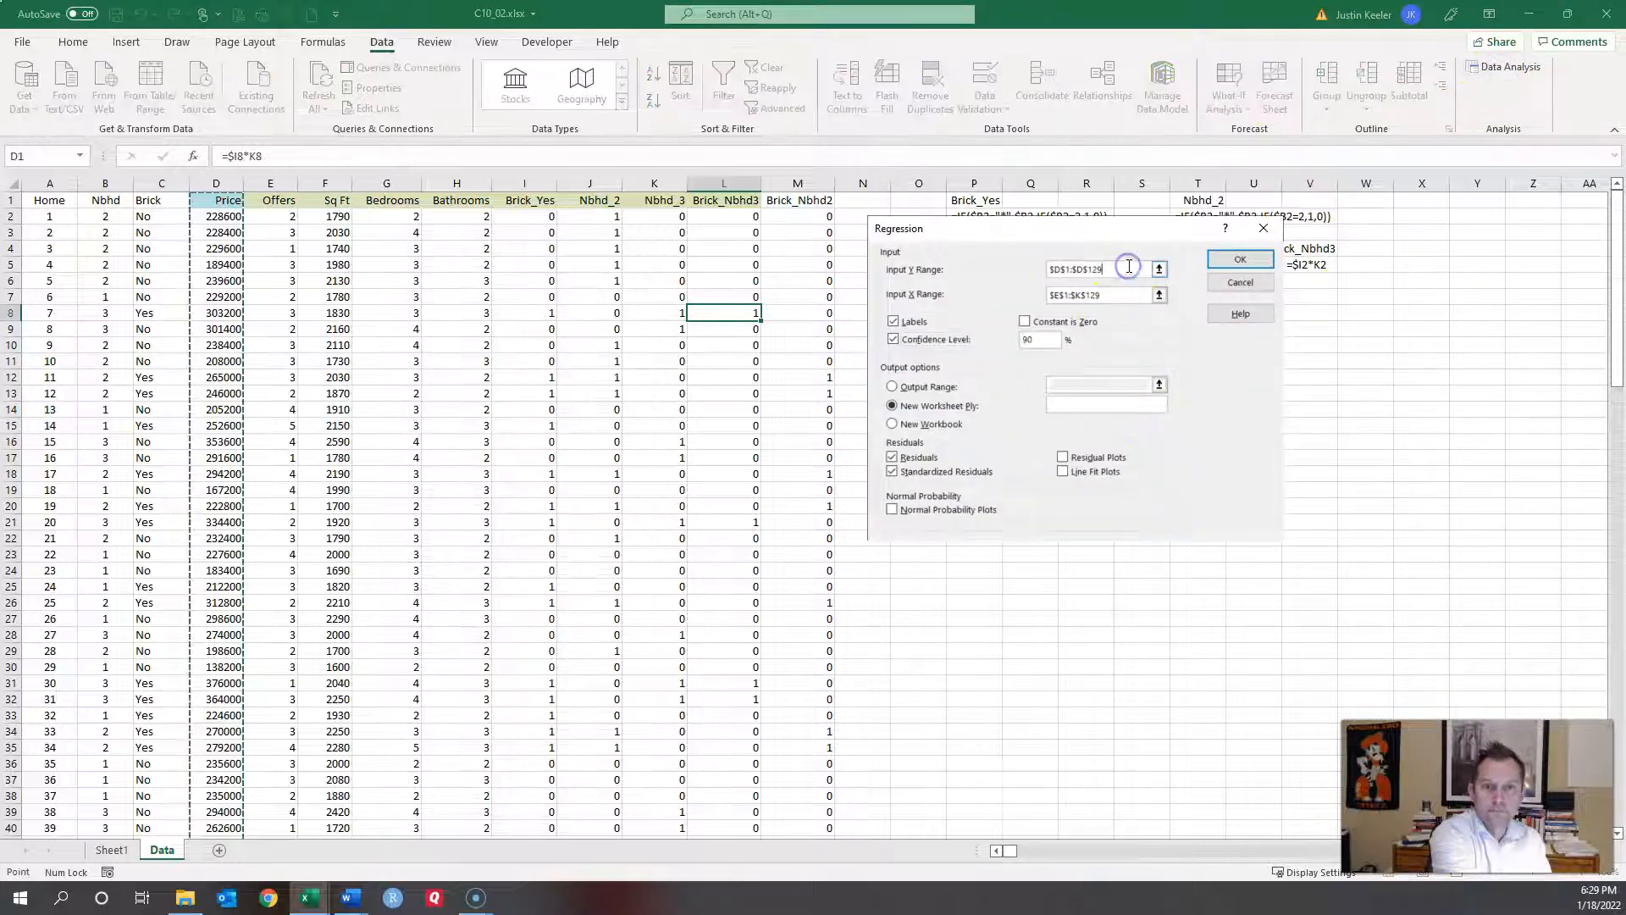
click(1118, 294)
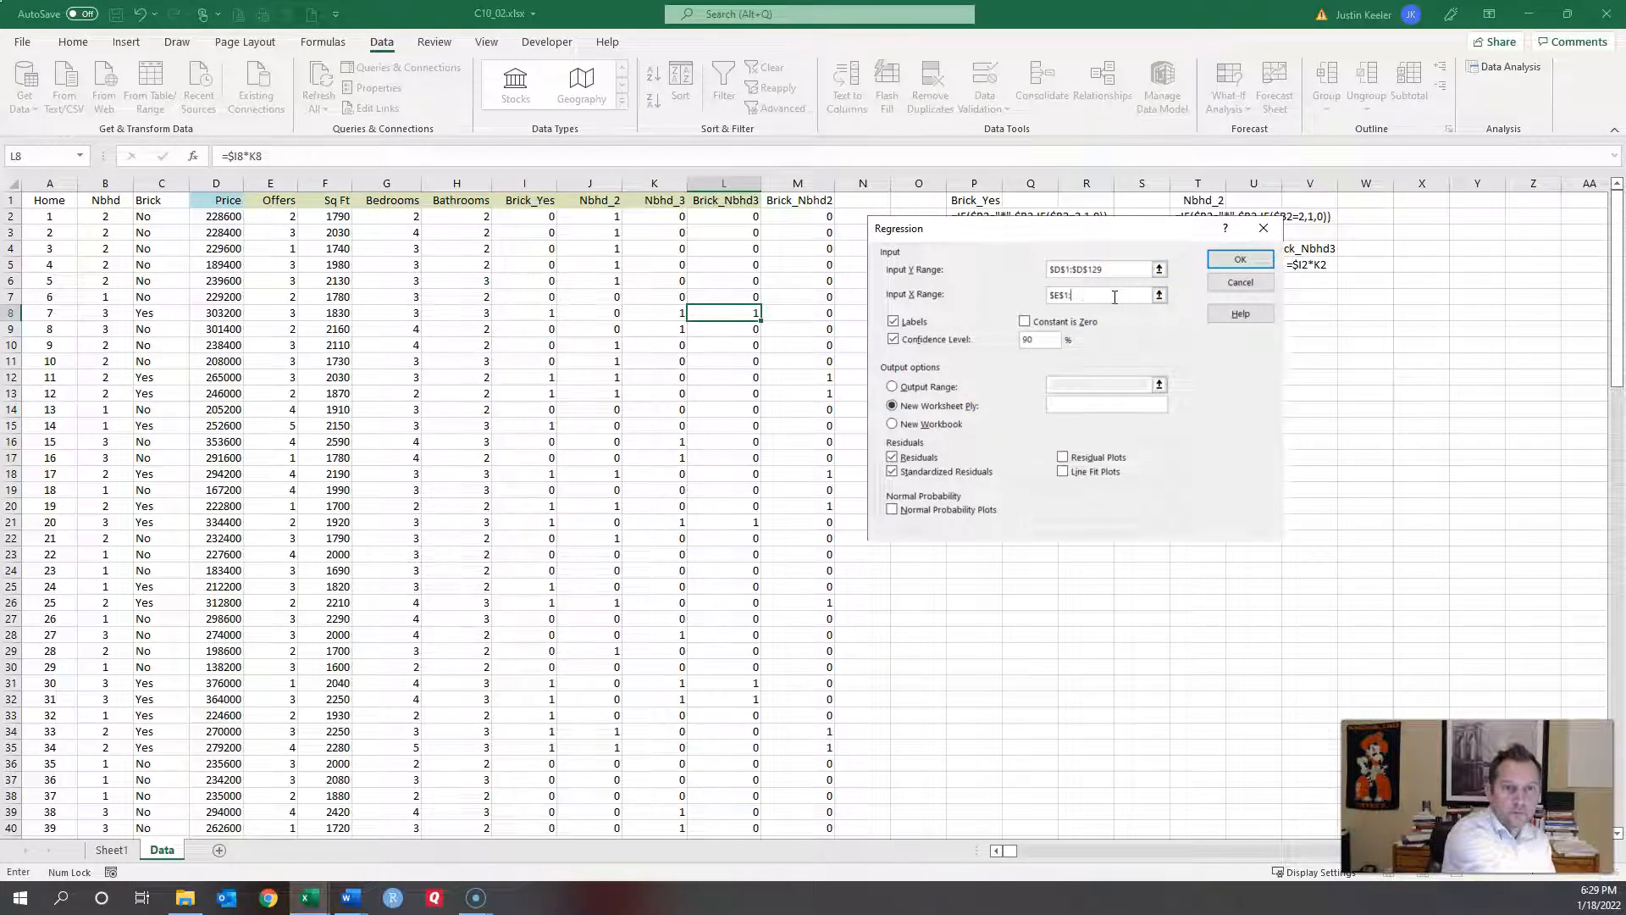
click(288, 203)
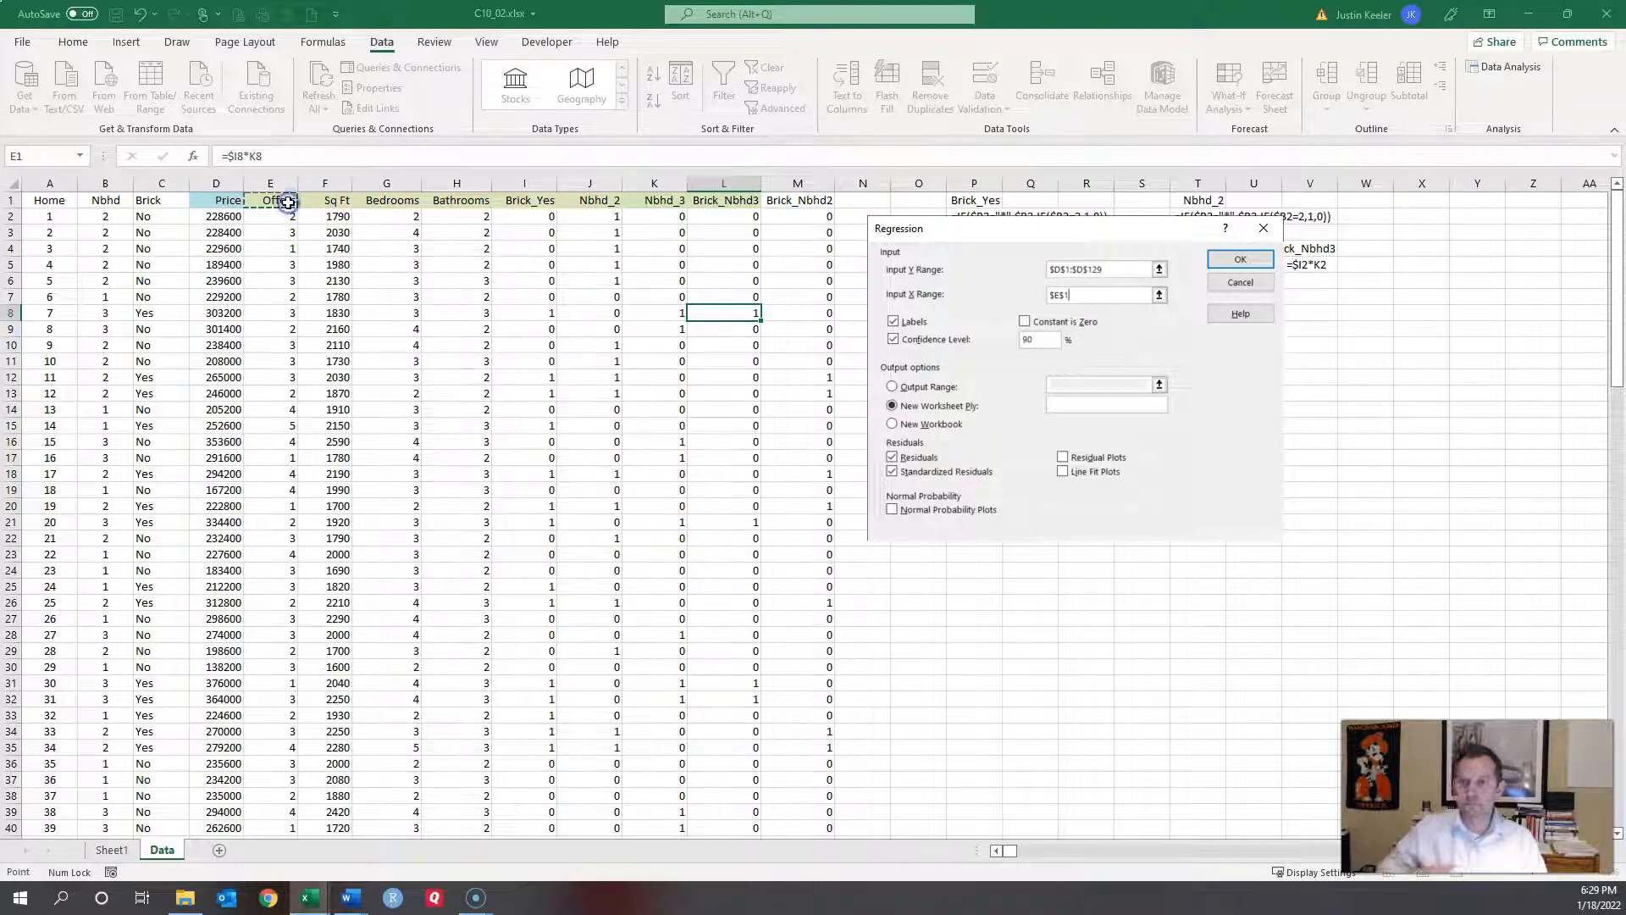
key(shift+Right)
key(shift+Right)
key(shift+Right)
key(shift+Right)
key(shift+Right)
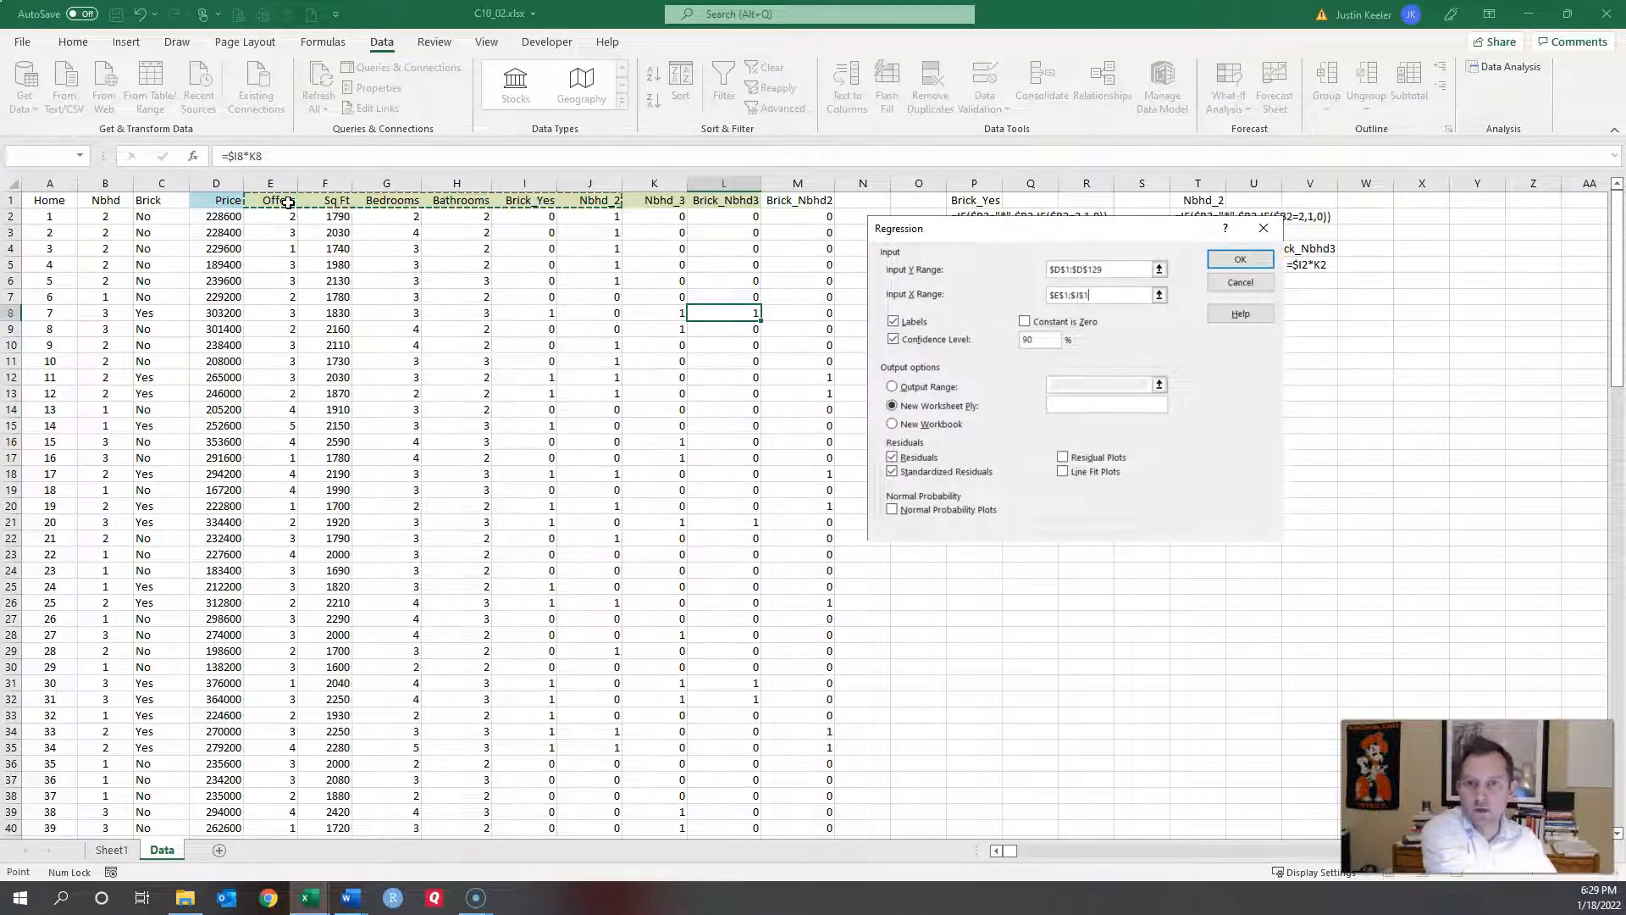
key(ctrl+shift+Down)
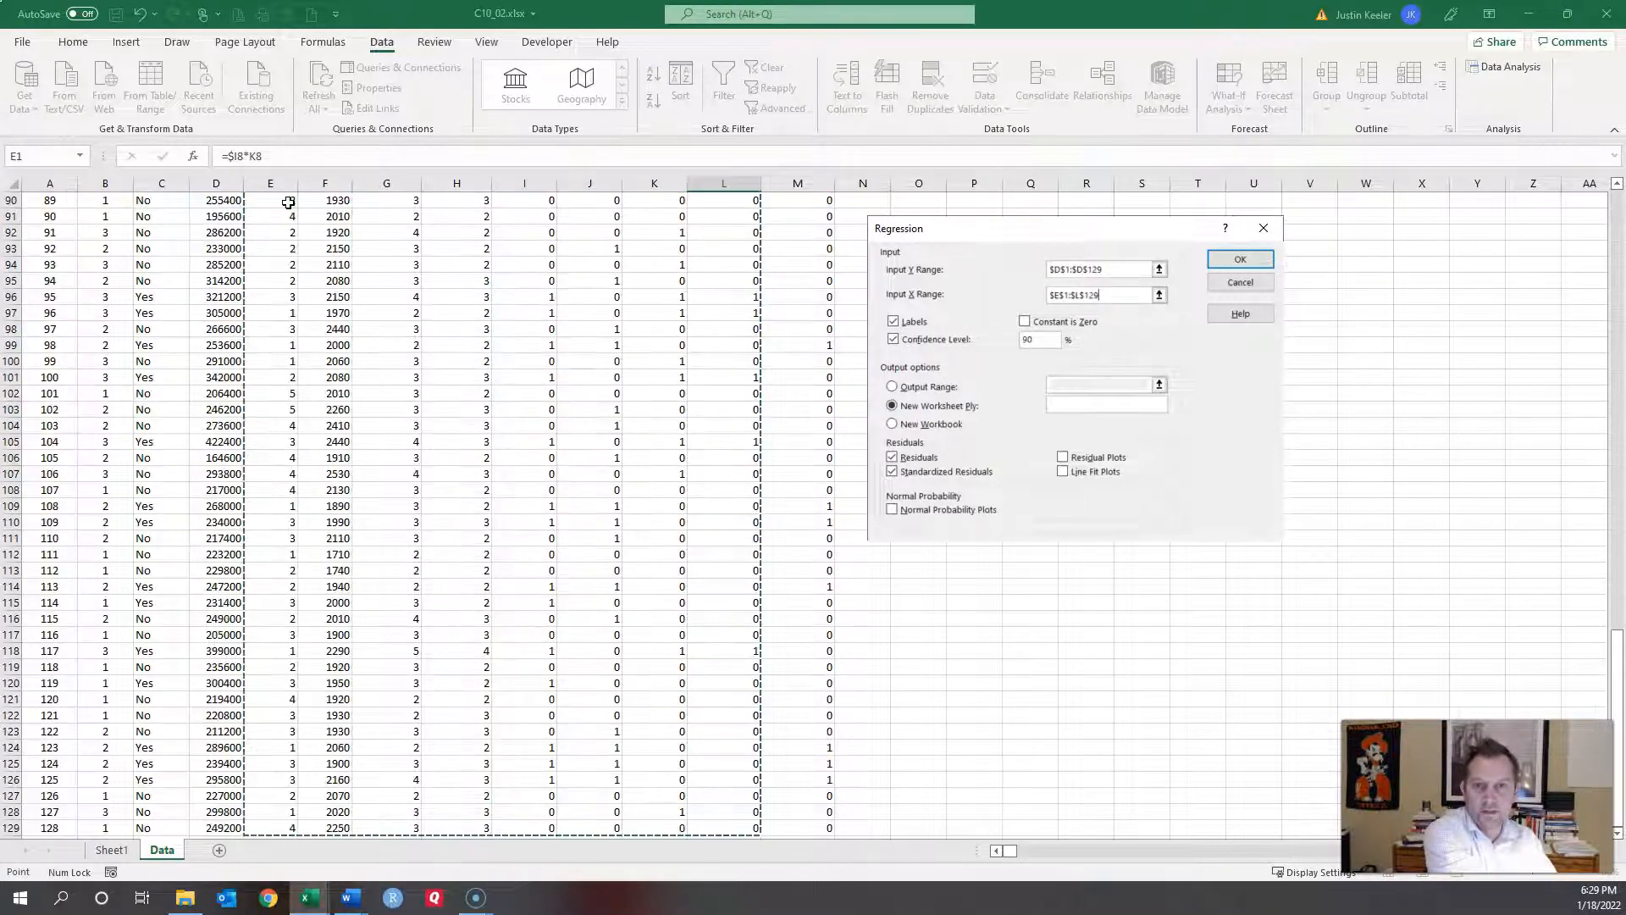
click(1238, 259)
click(1243, 259)
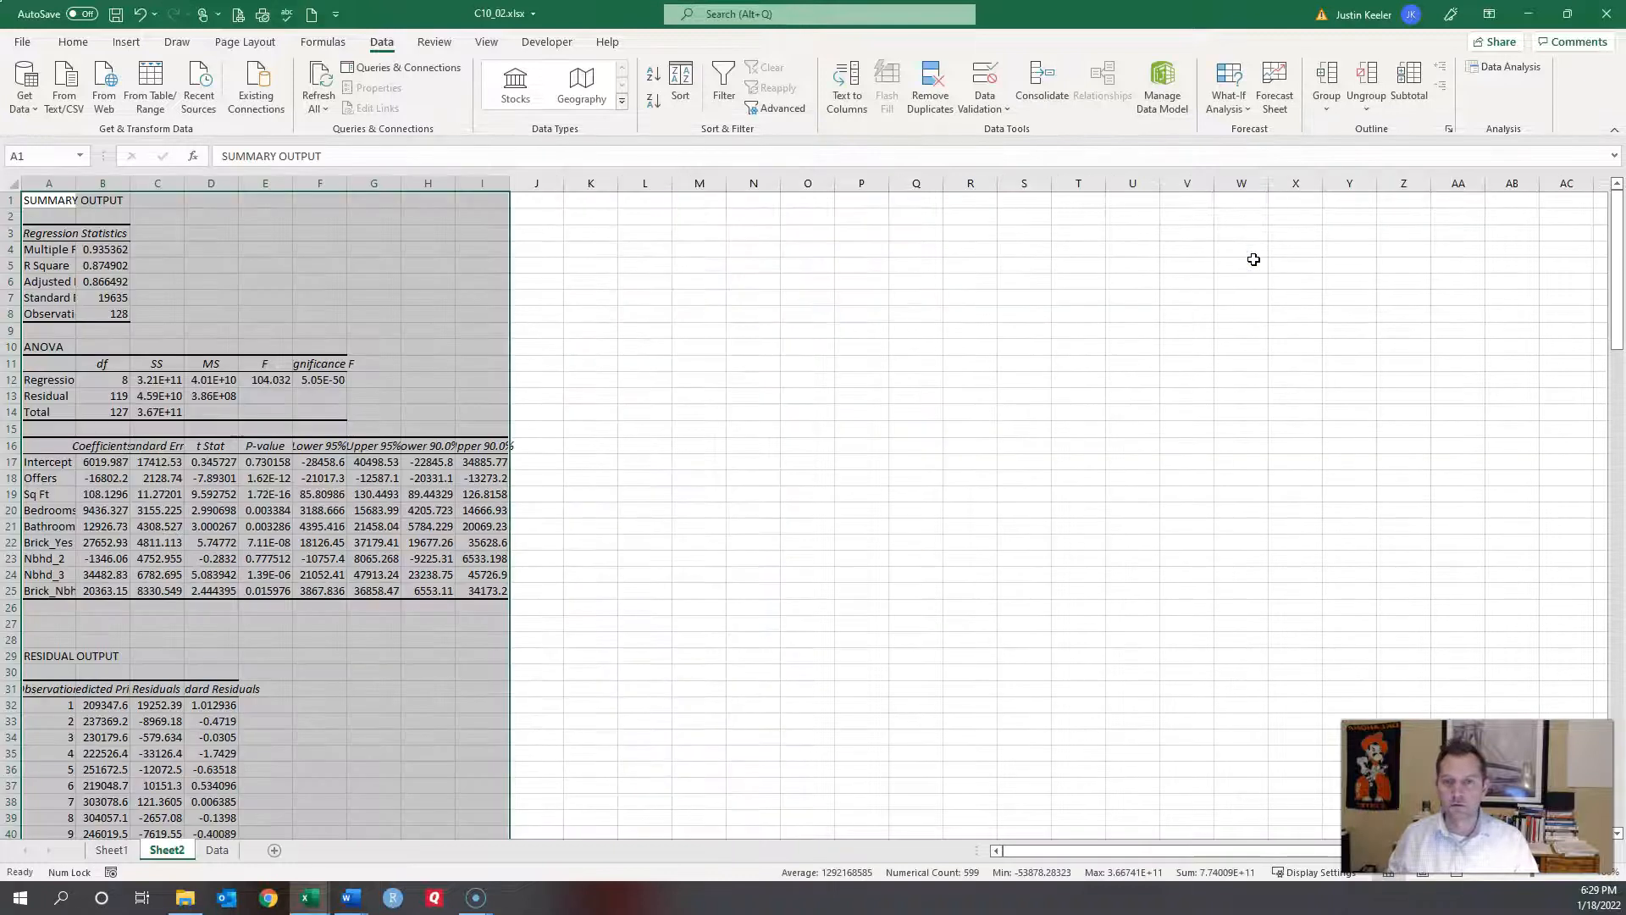
Step: Auto-fit Sheet2 columns A–I and review the Brick_Nbhd3 coefficient of 20363.15 and its standard error
double_click(509, 184)
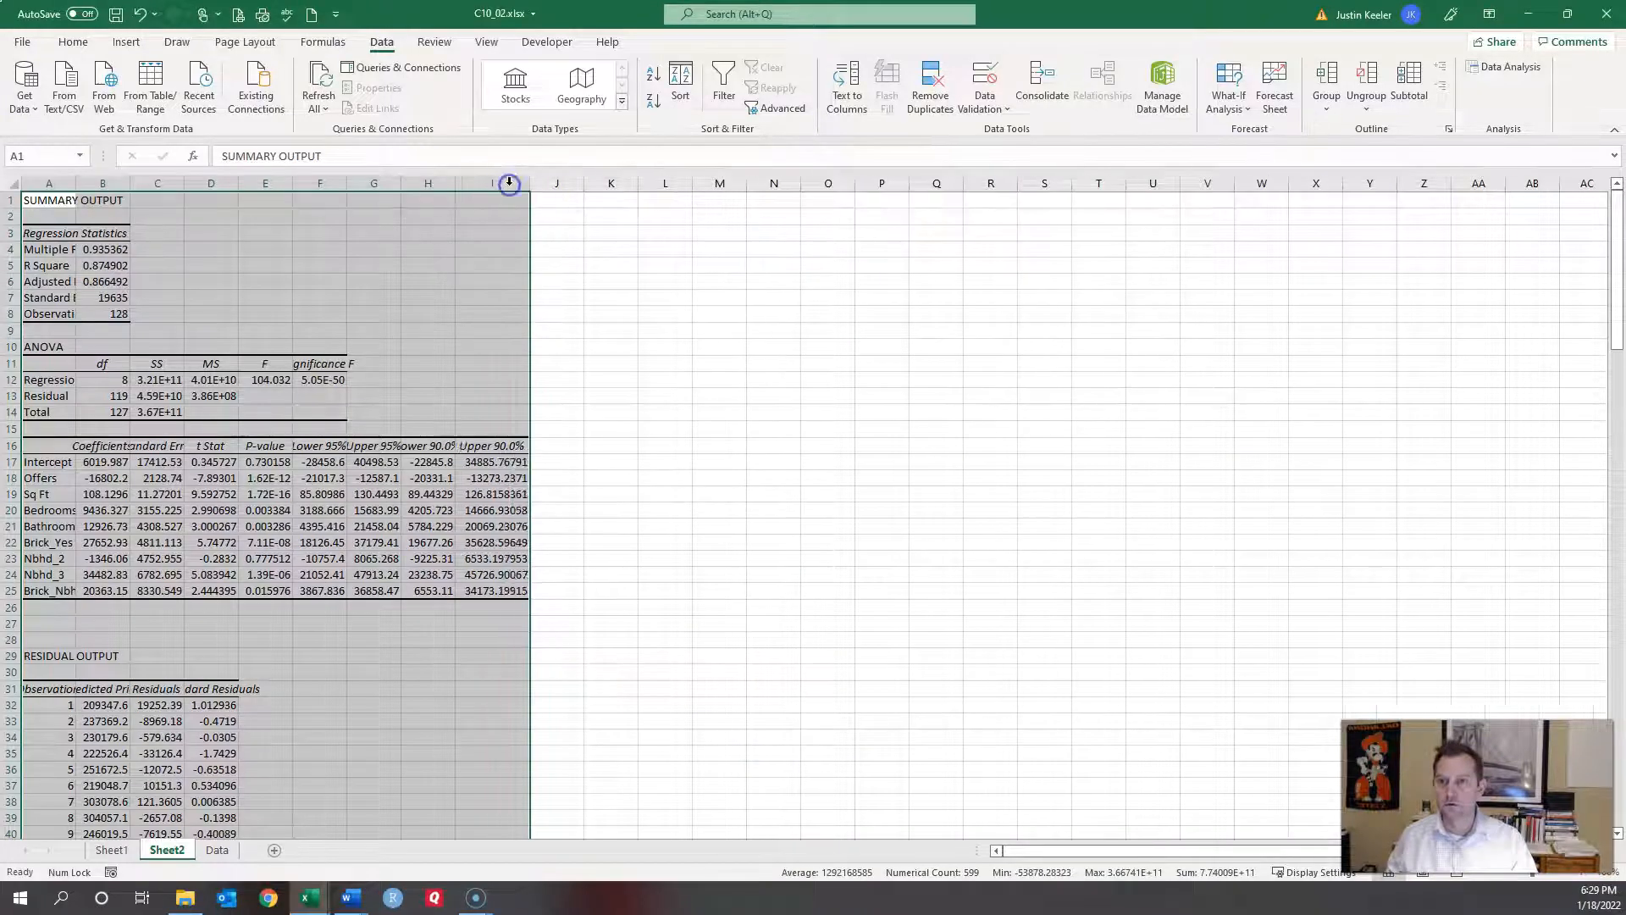
drag(40, 179, 518, 181)
double_click(525, 181)
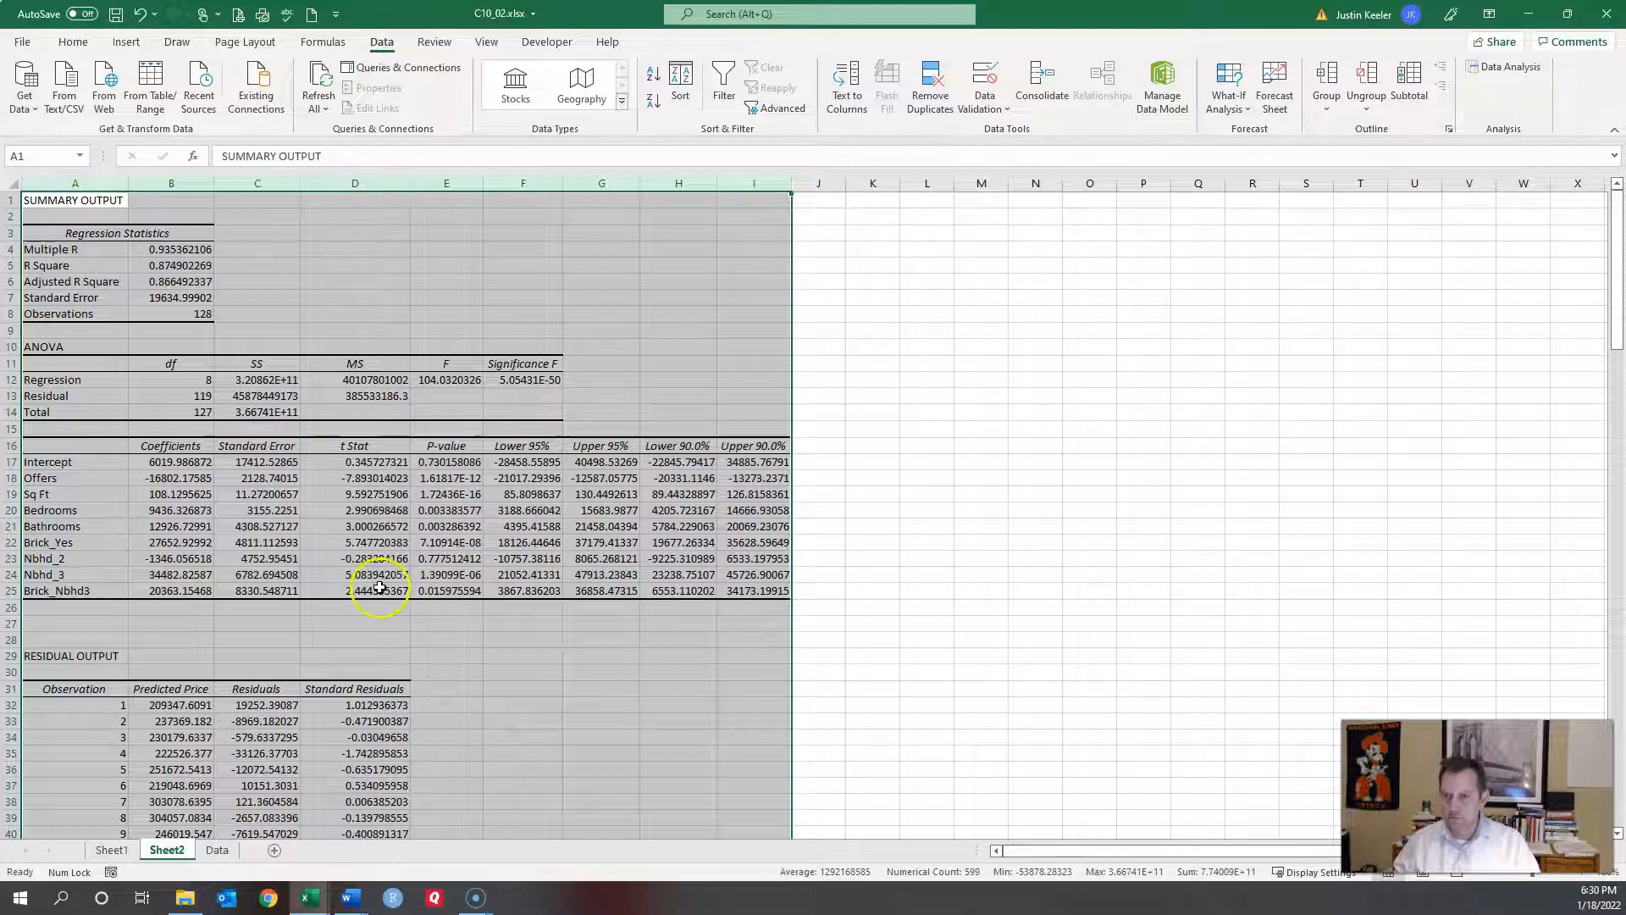
click(265, 590)
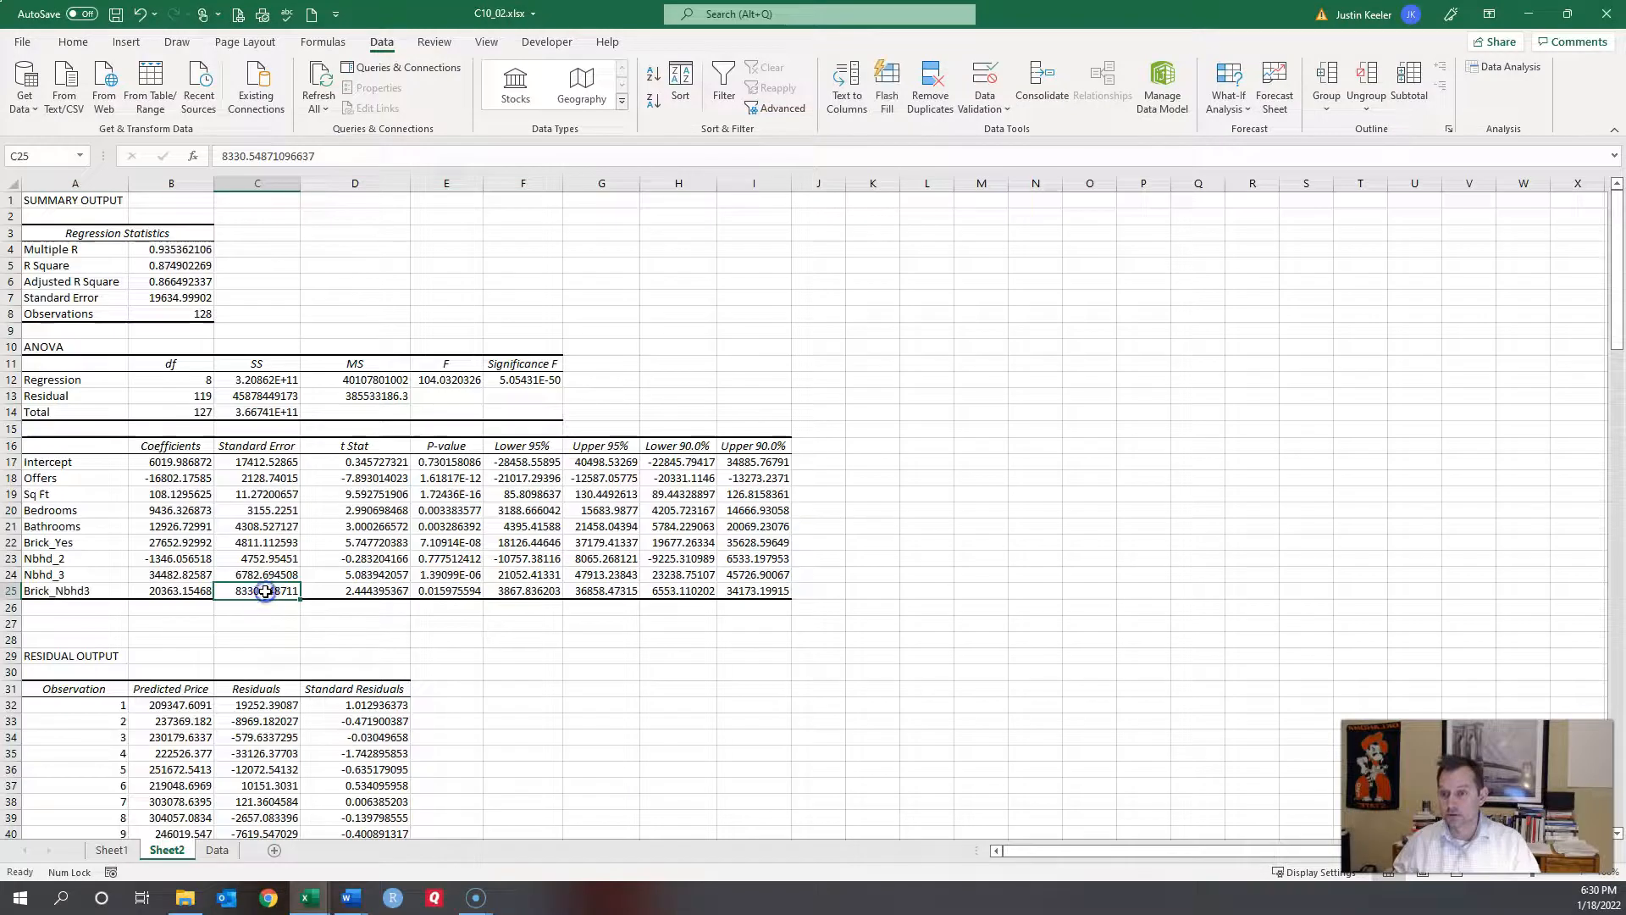
click(170, 590)
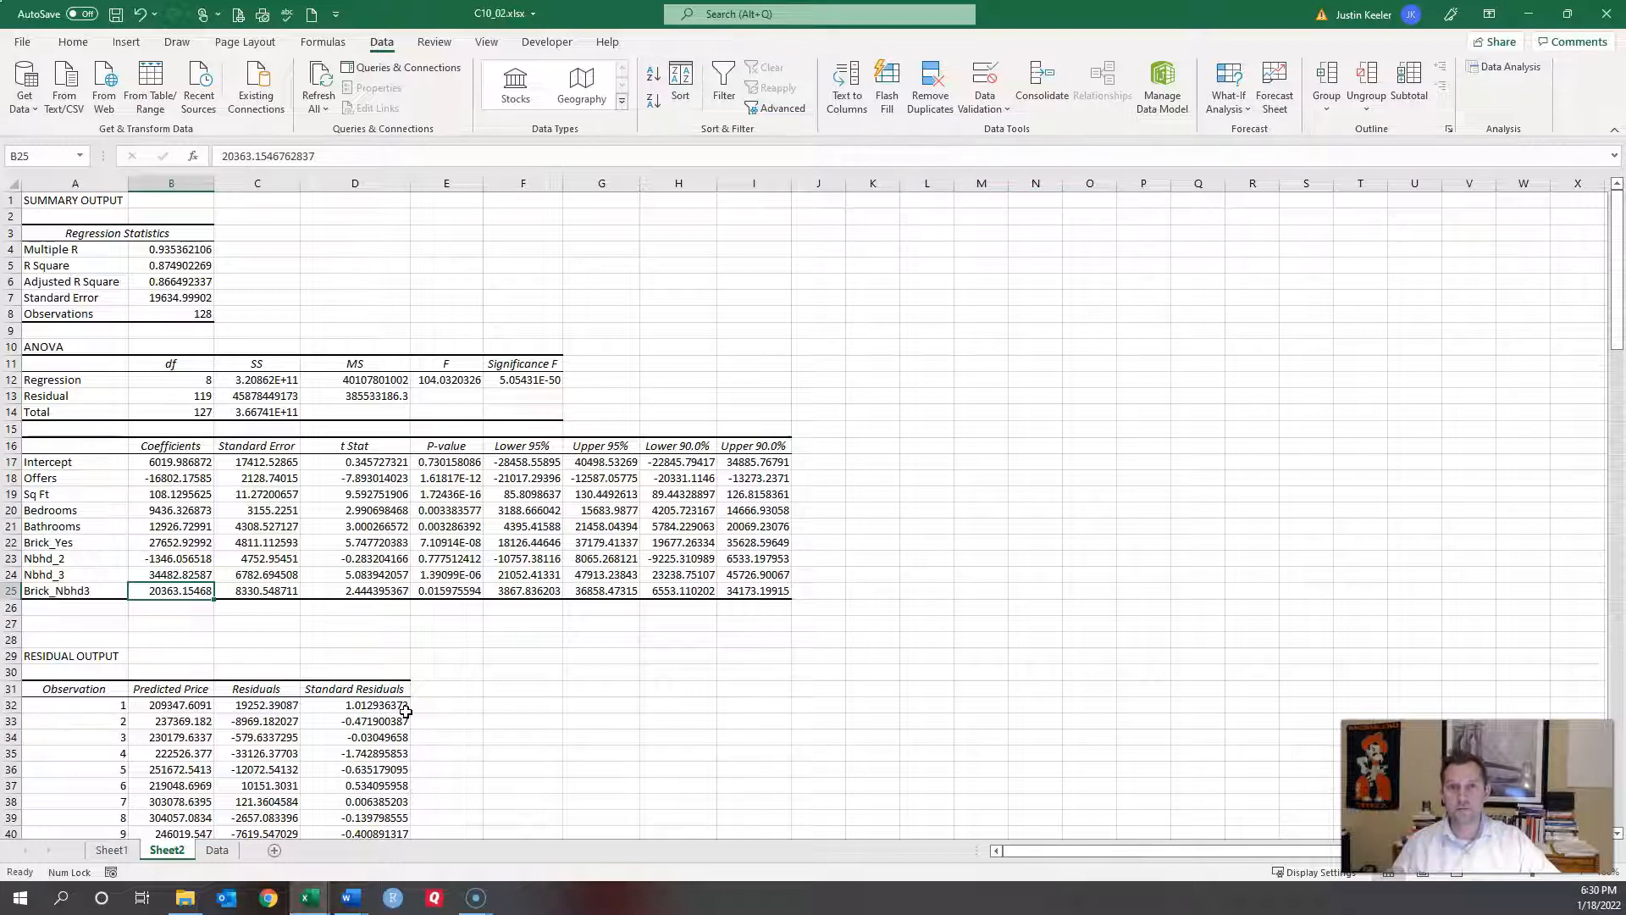
key(ctrl+p)
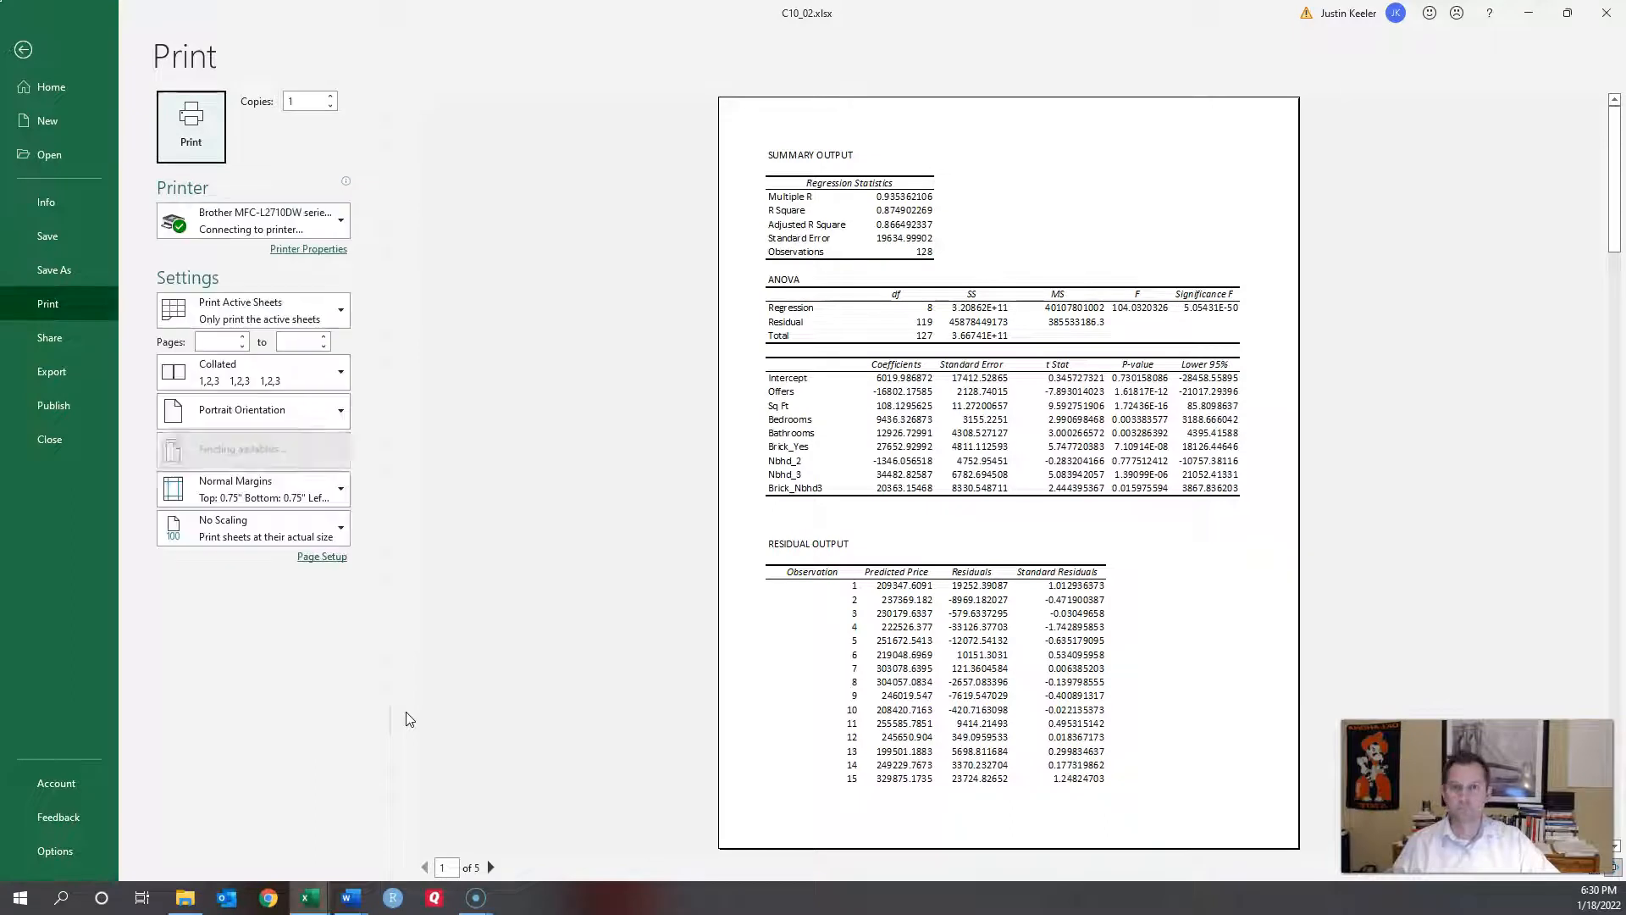
click(22, 51)
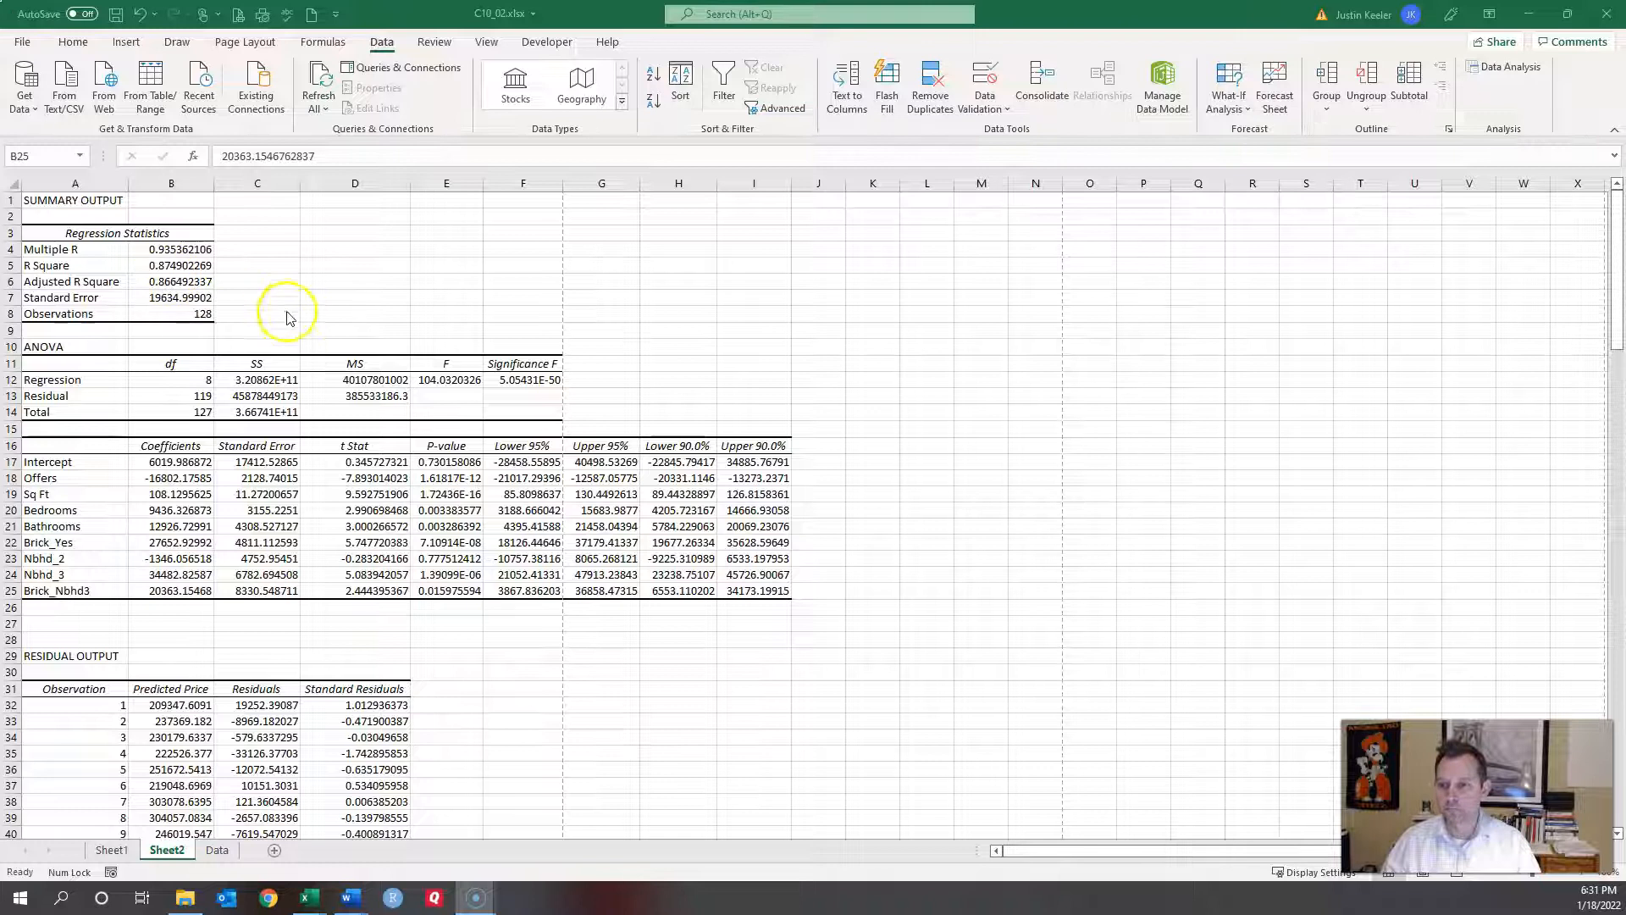
Step: Return to the Data sheet and reopen the Regression dialog
click(218, 851)
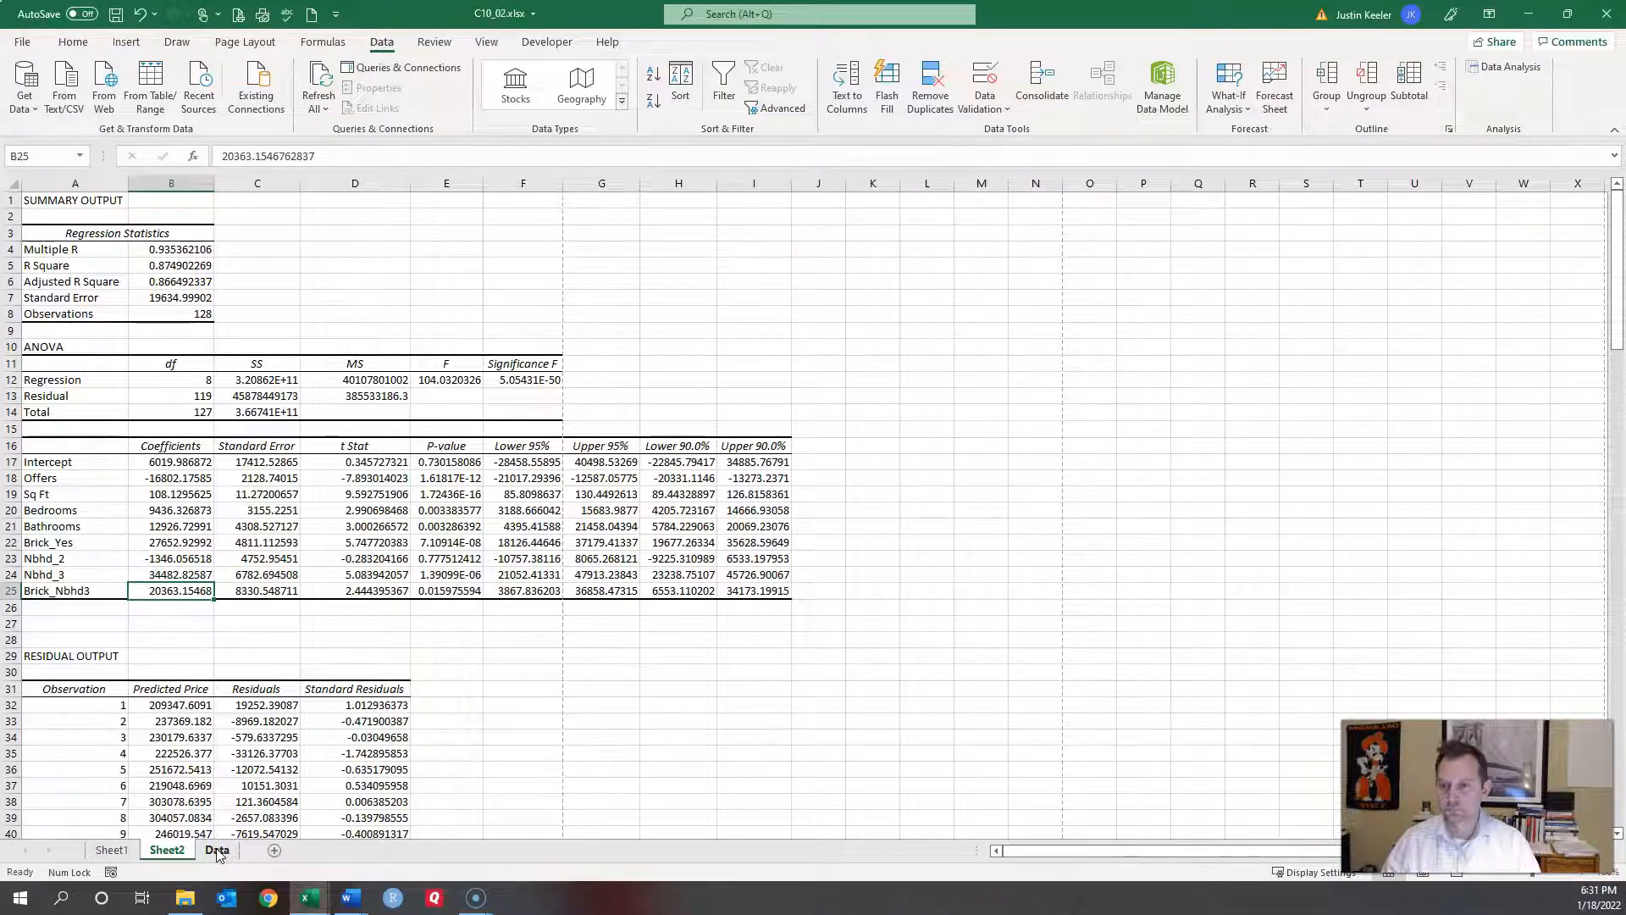
click(218, 850)
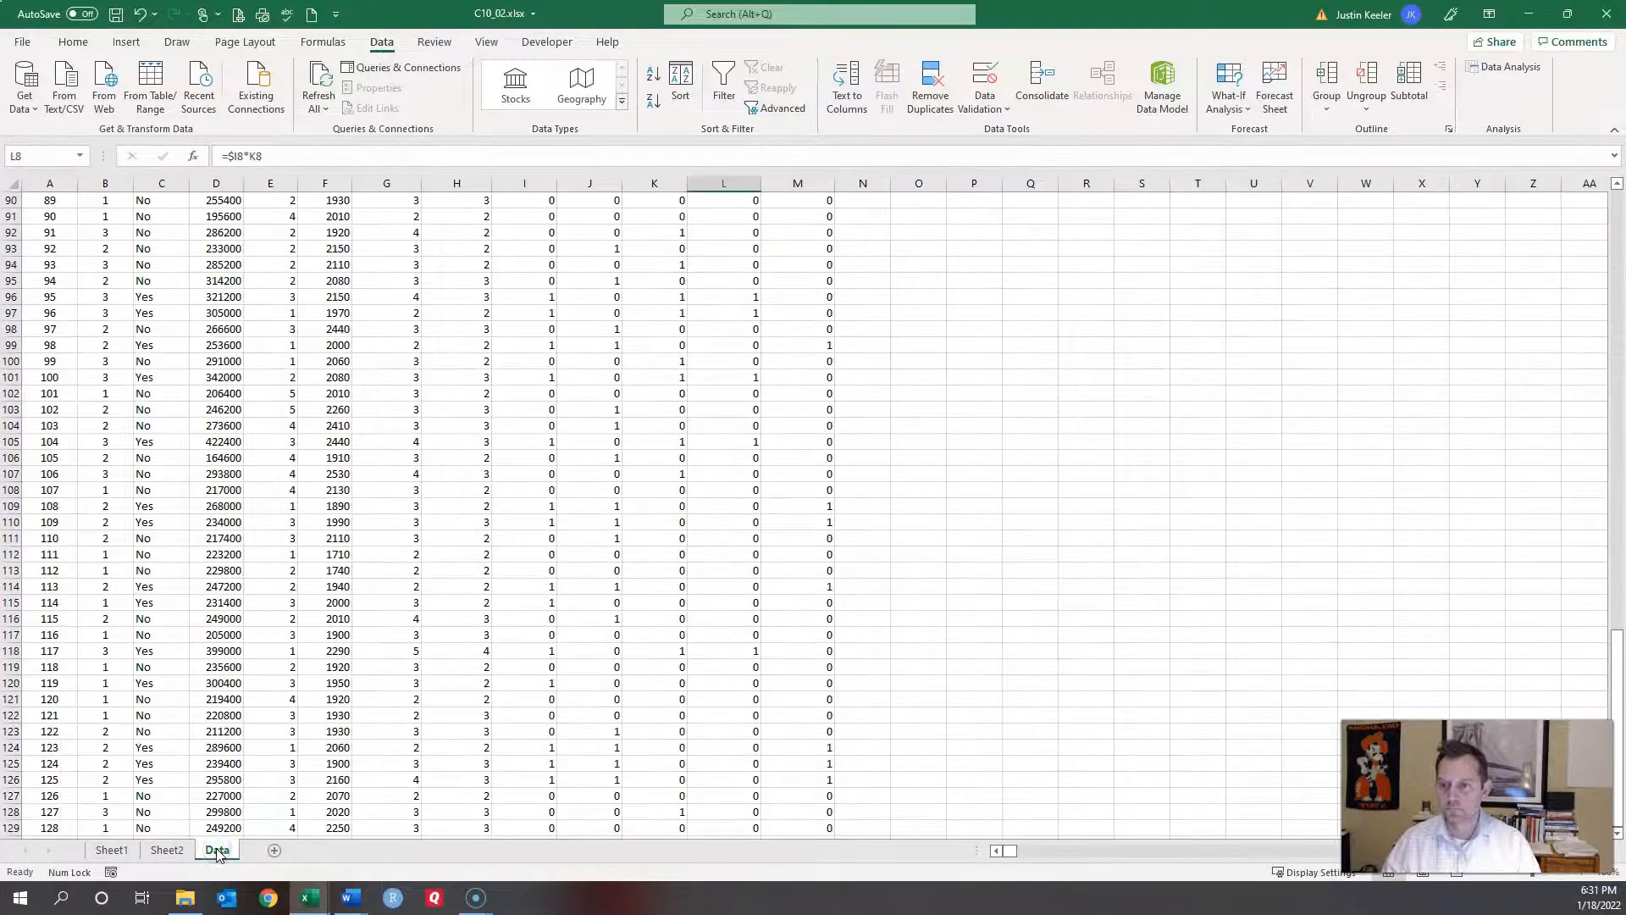
scroll(268, 545, up, 20)
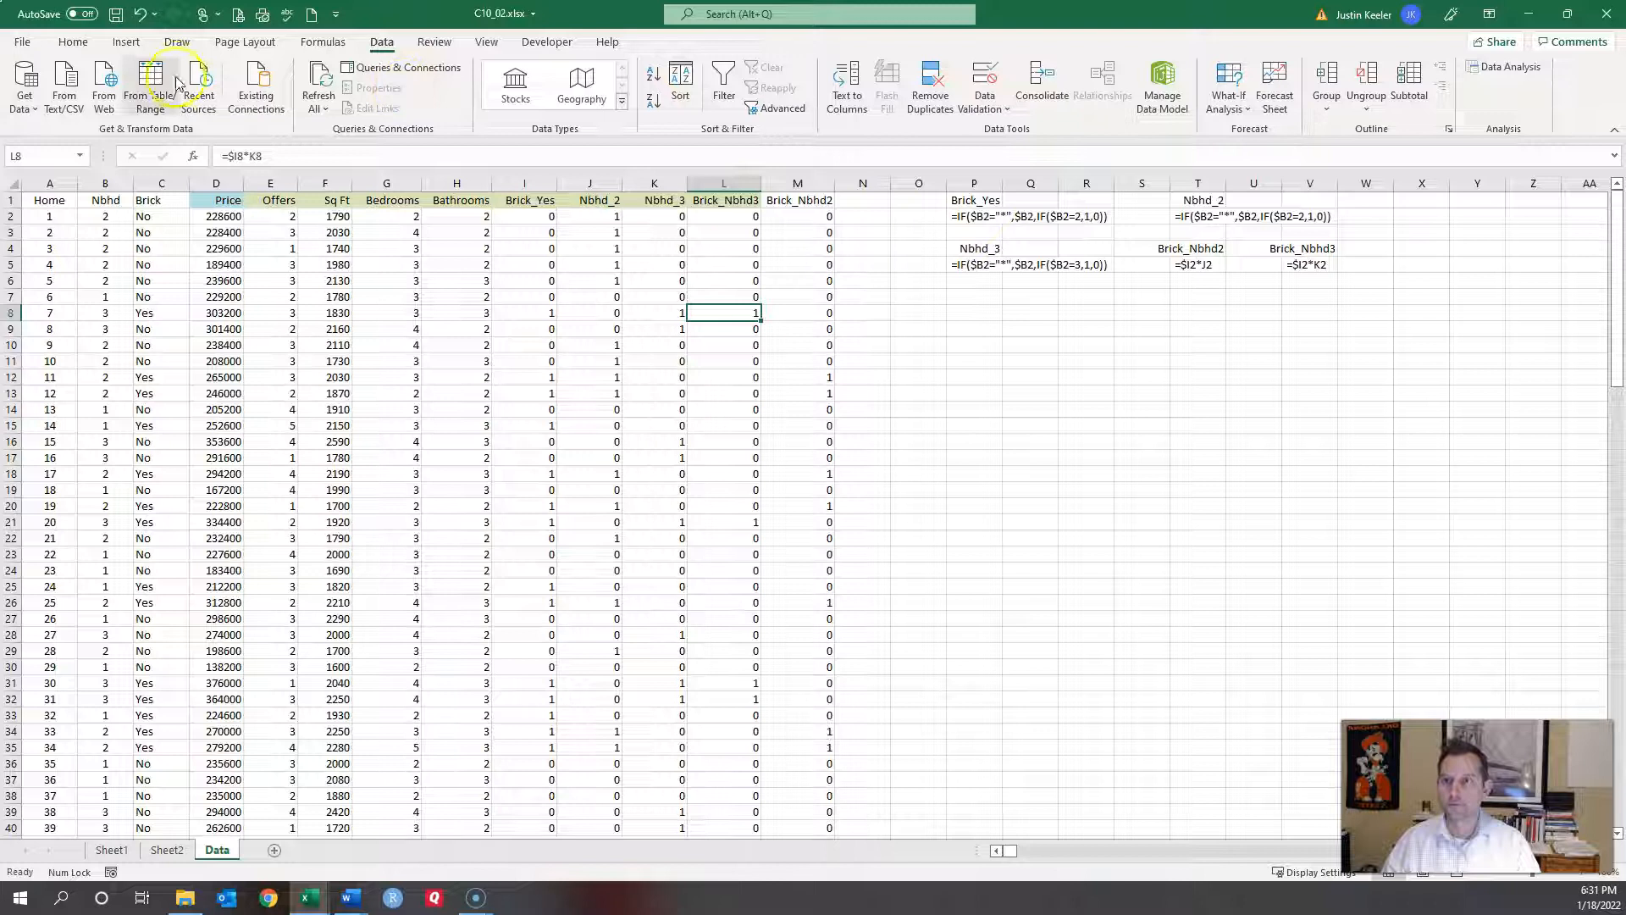
click(1499, 71)
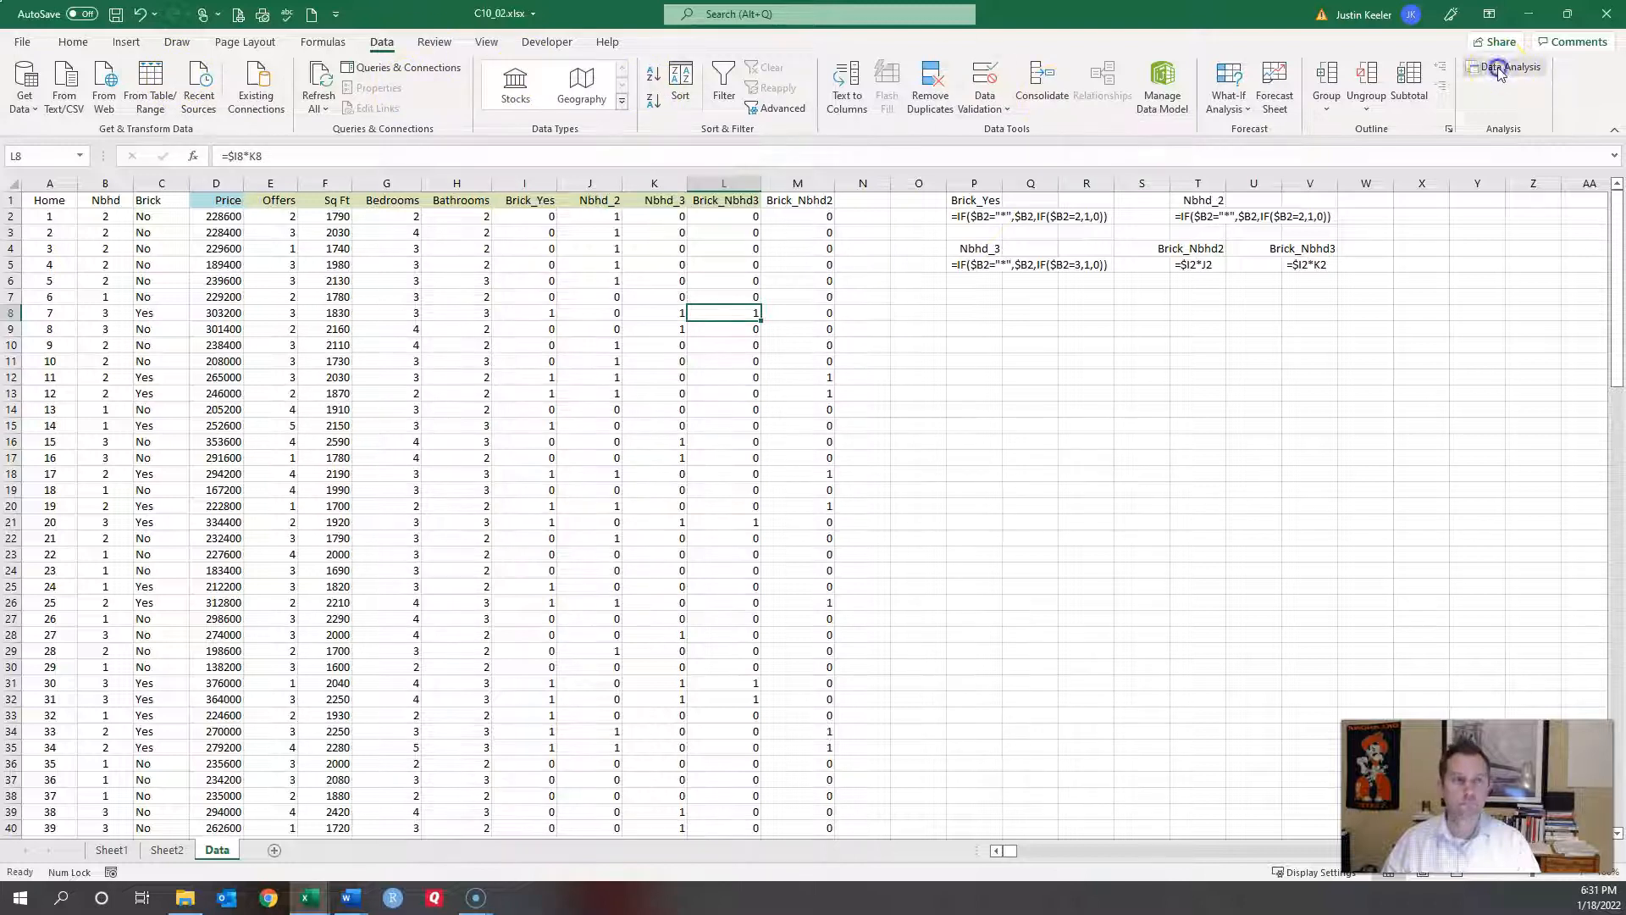
click(1245, 334)
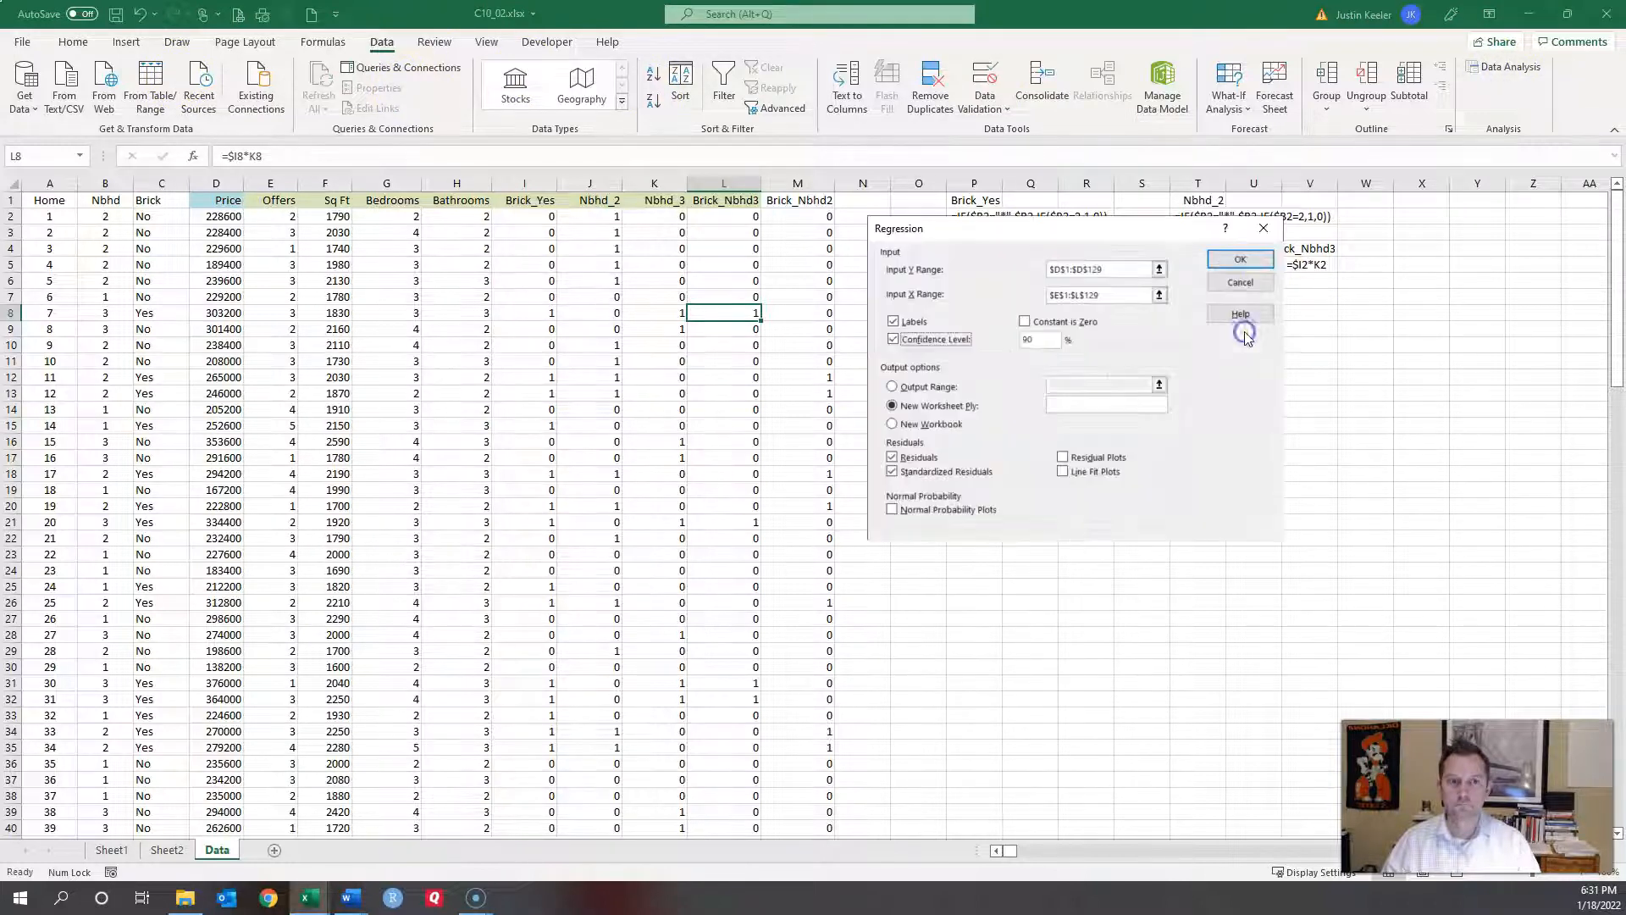
Step: Clear the Input X Range, then cancel the Regression and Data Analysis dialogs
click(1111, 294)
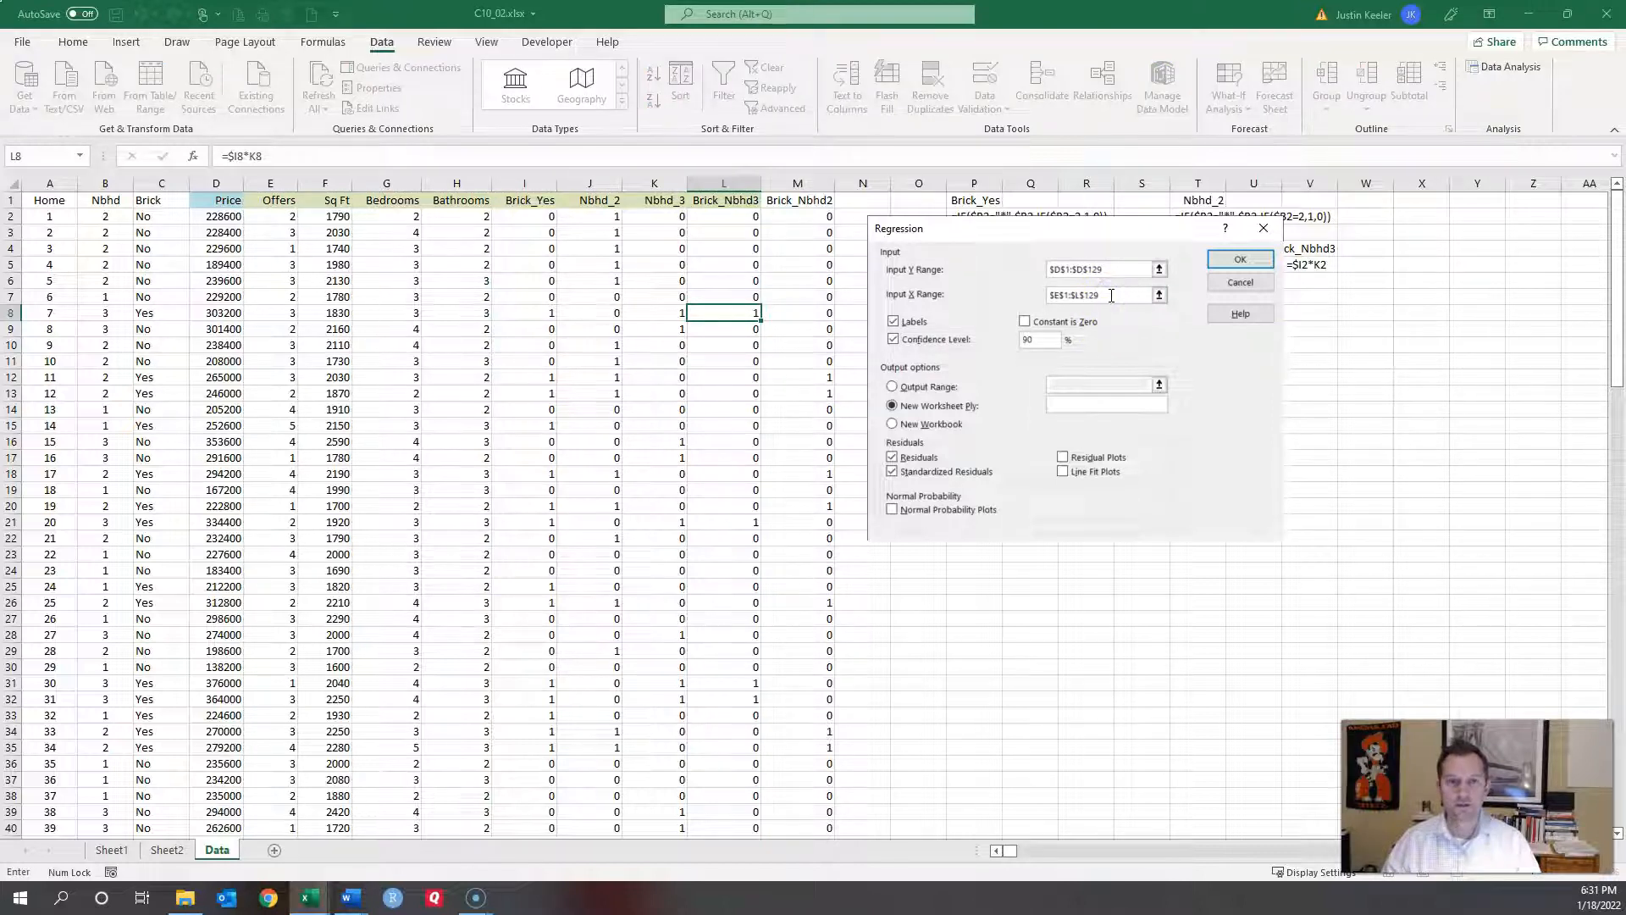
drag(1111, 294, 1034, 296)
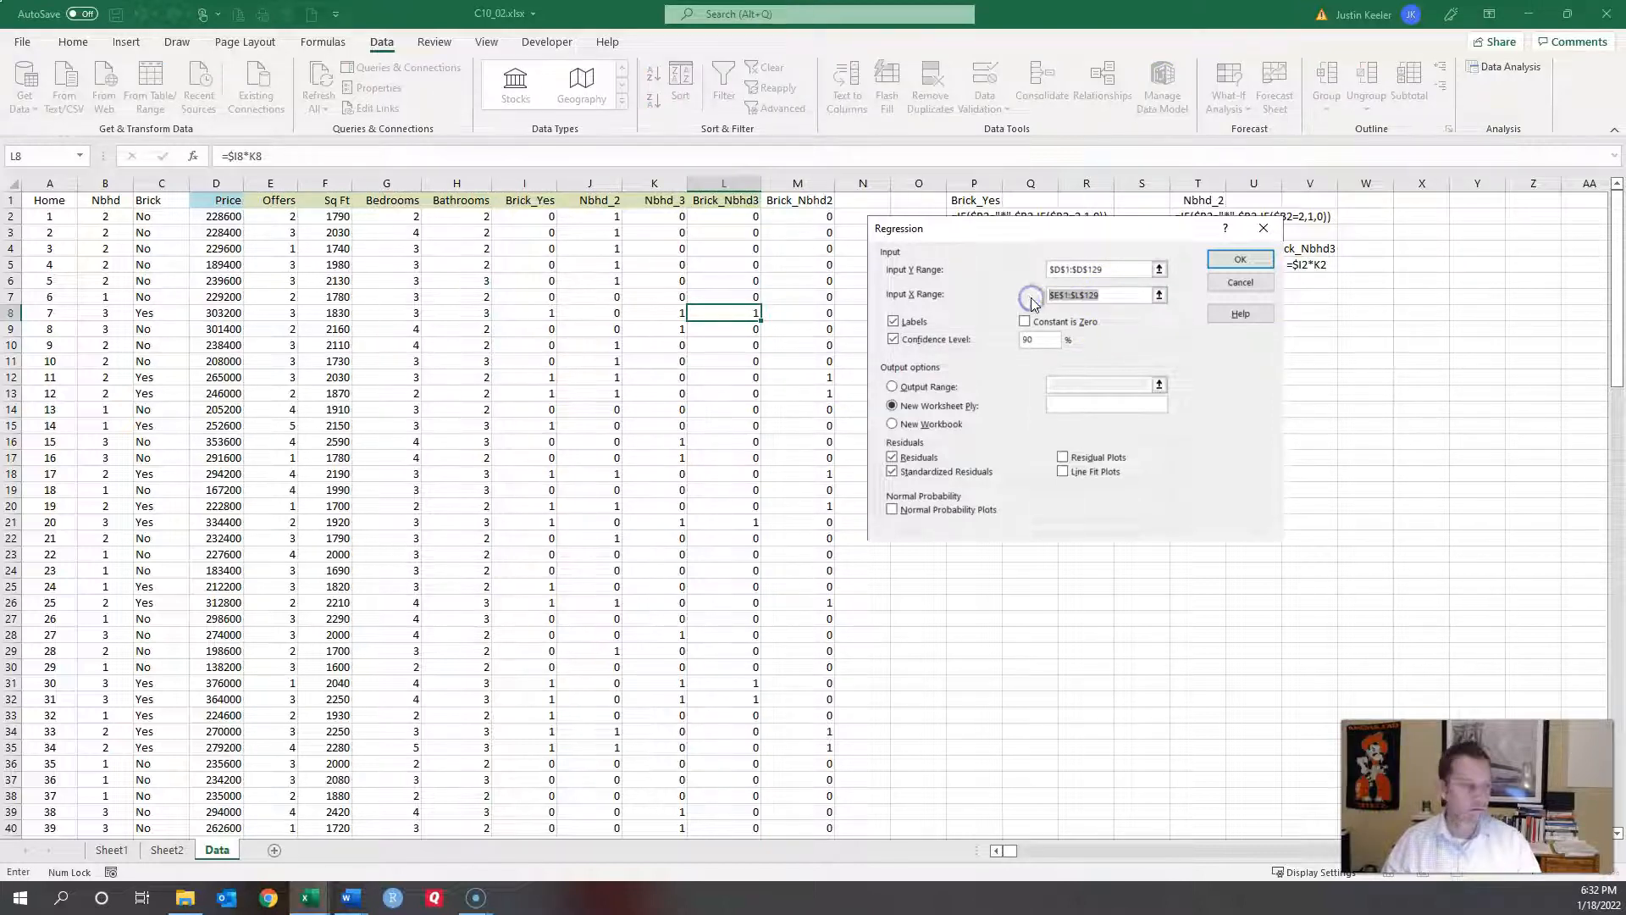
key(BackSpace)
click(1059, 293)
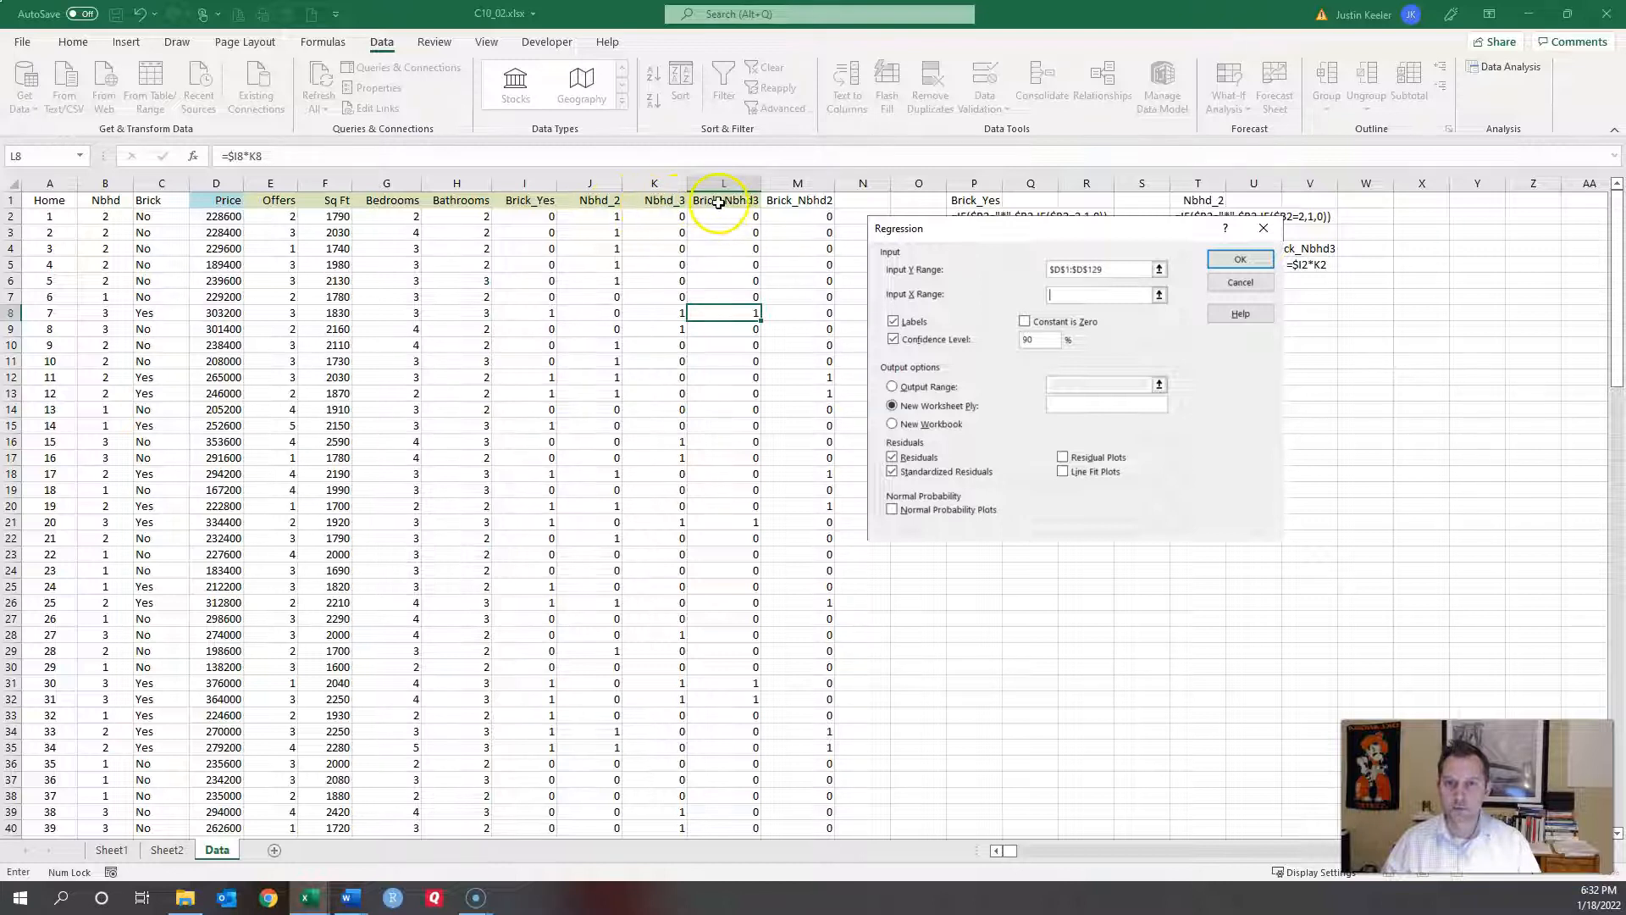
click(1239, 283)
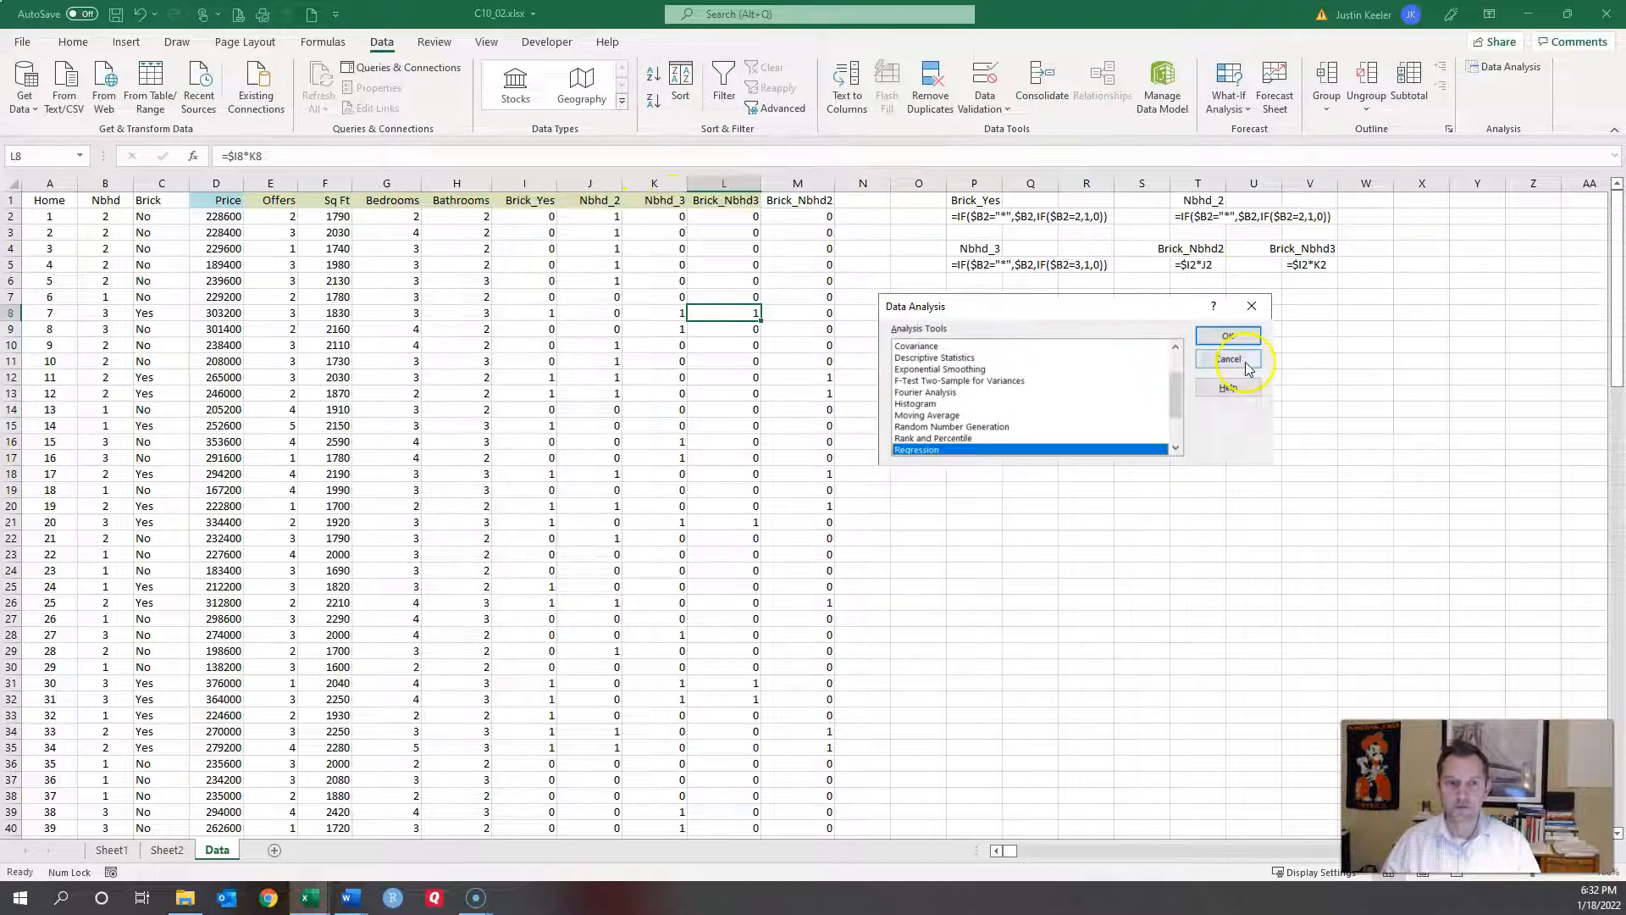
click(1240, 359)
click(609, 179)
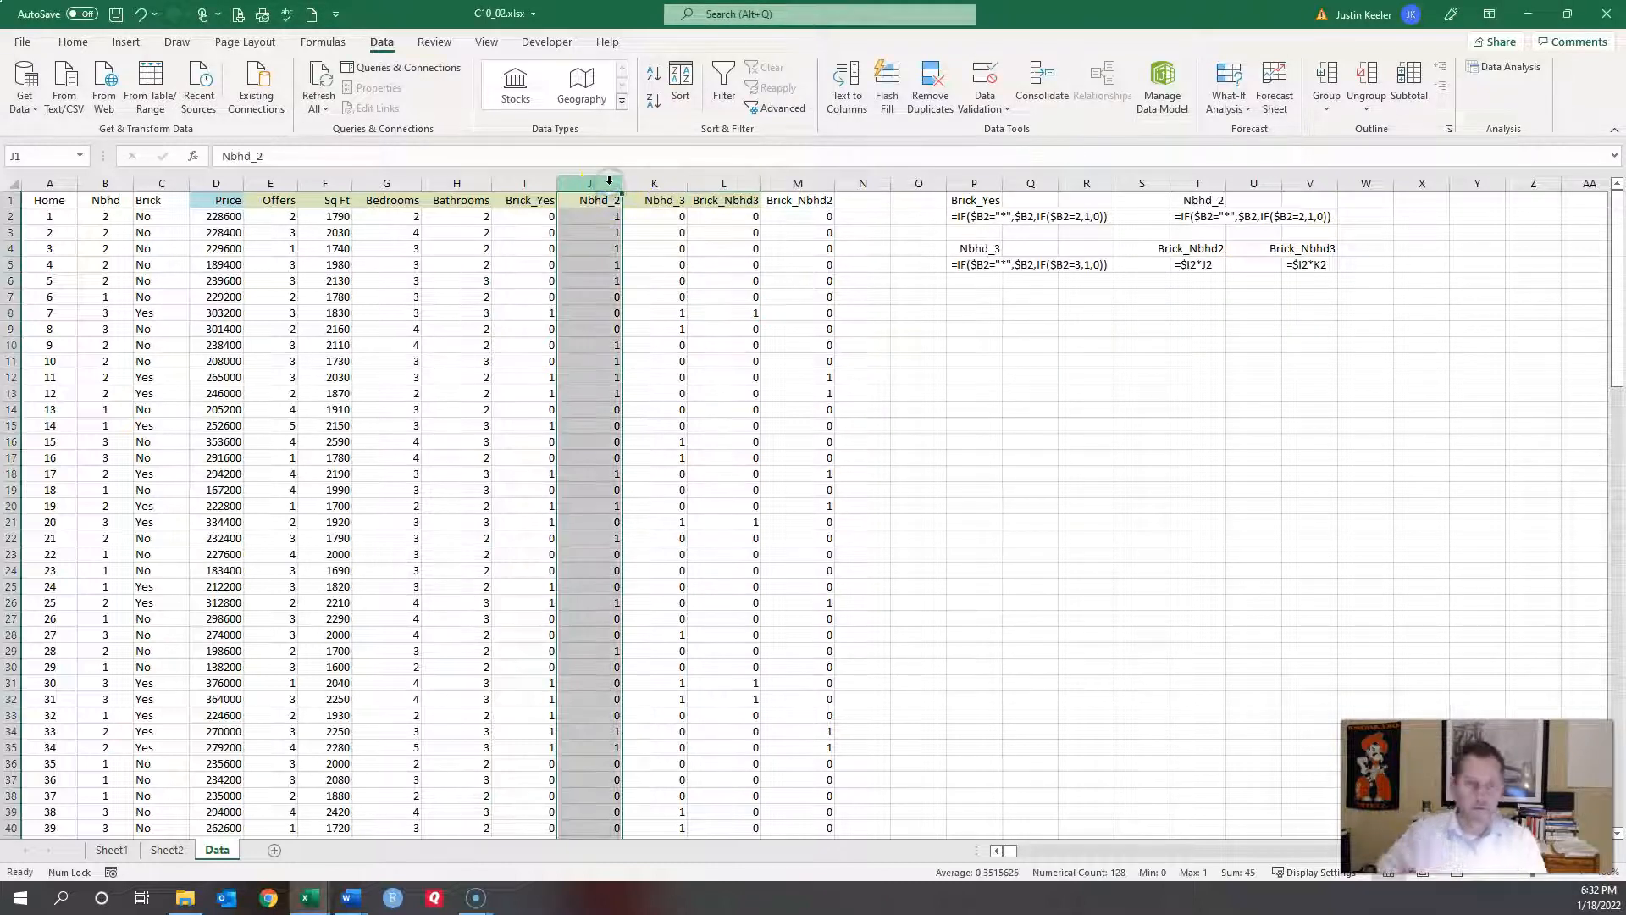
Step: Move the Nbhd_2 column so it sits just before Brick_Nbhd2
key(ctrl+c)
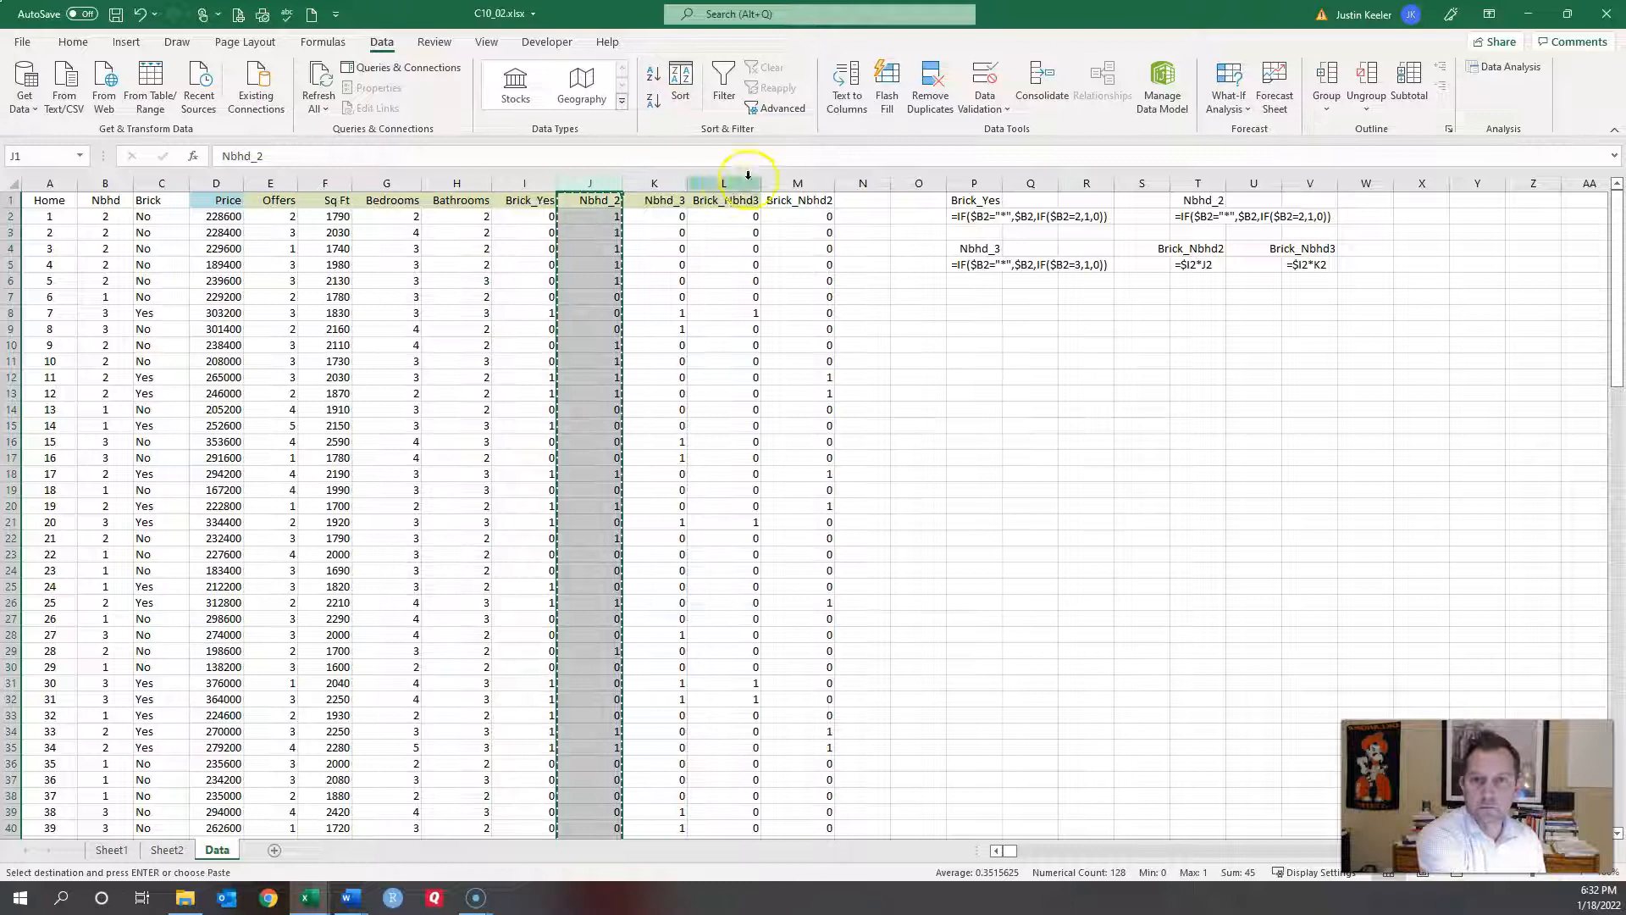
click(779, 179)
right_click(780, 183)
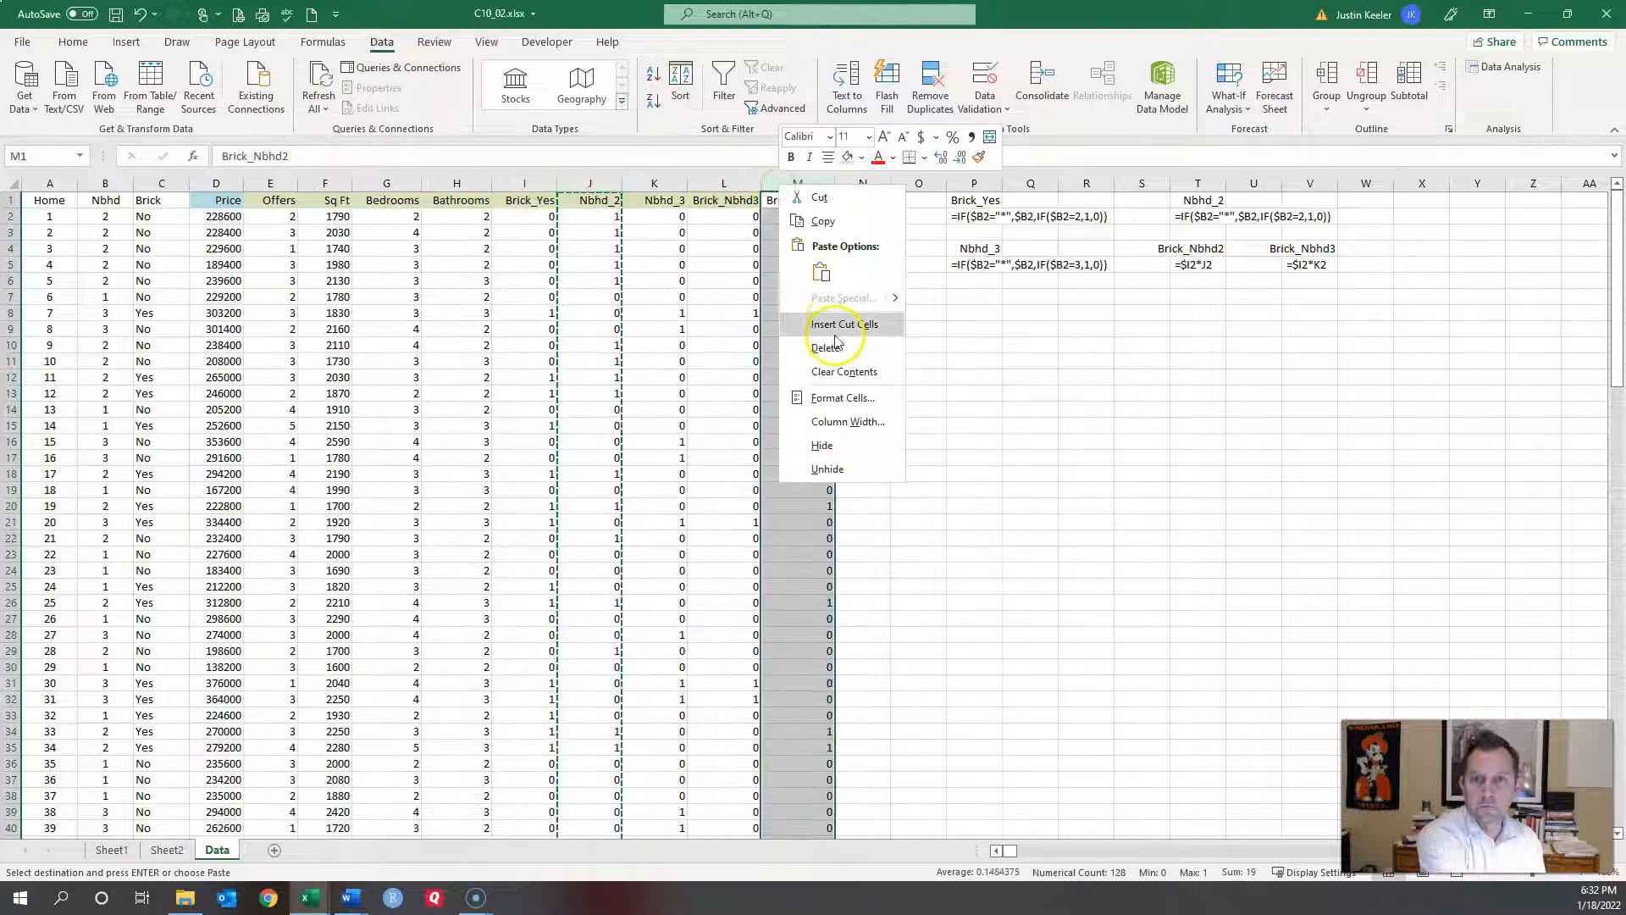
click(845, 325)
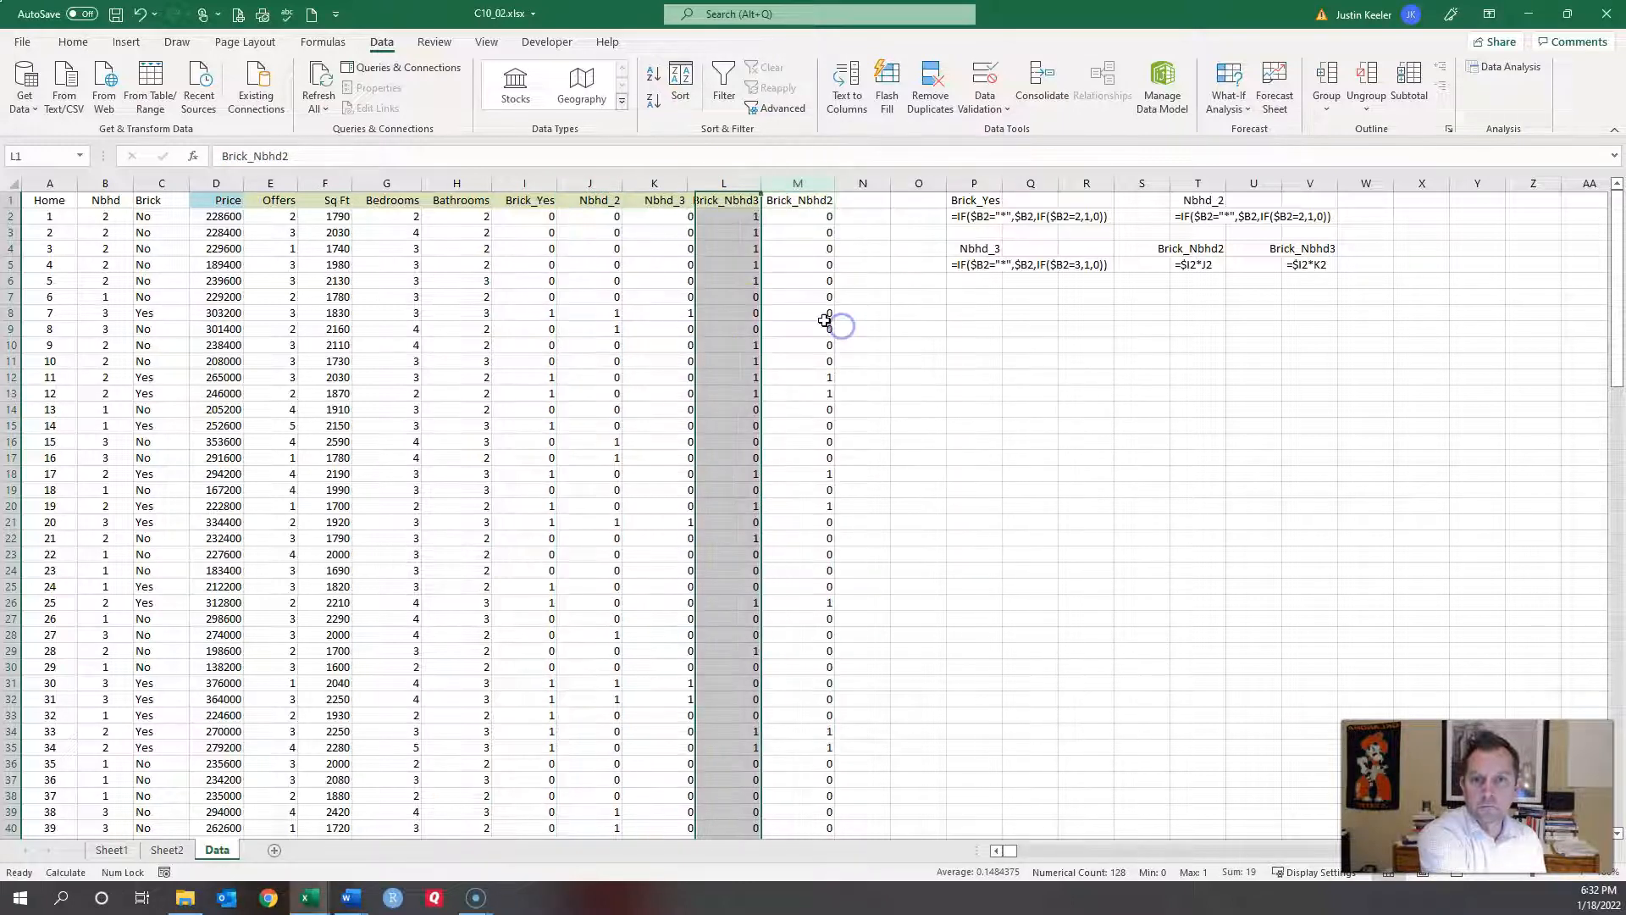
click(708, 312)
Step: Set the Nbhd_2 header cell's fill to No Fill
click(730, 200)
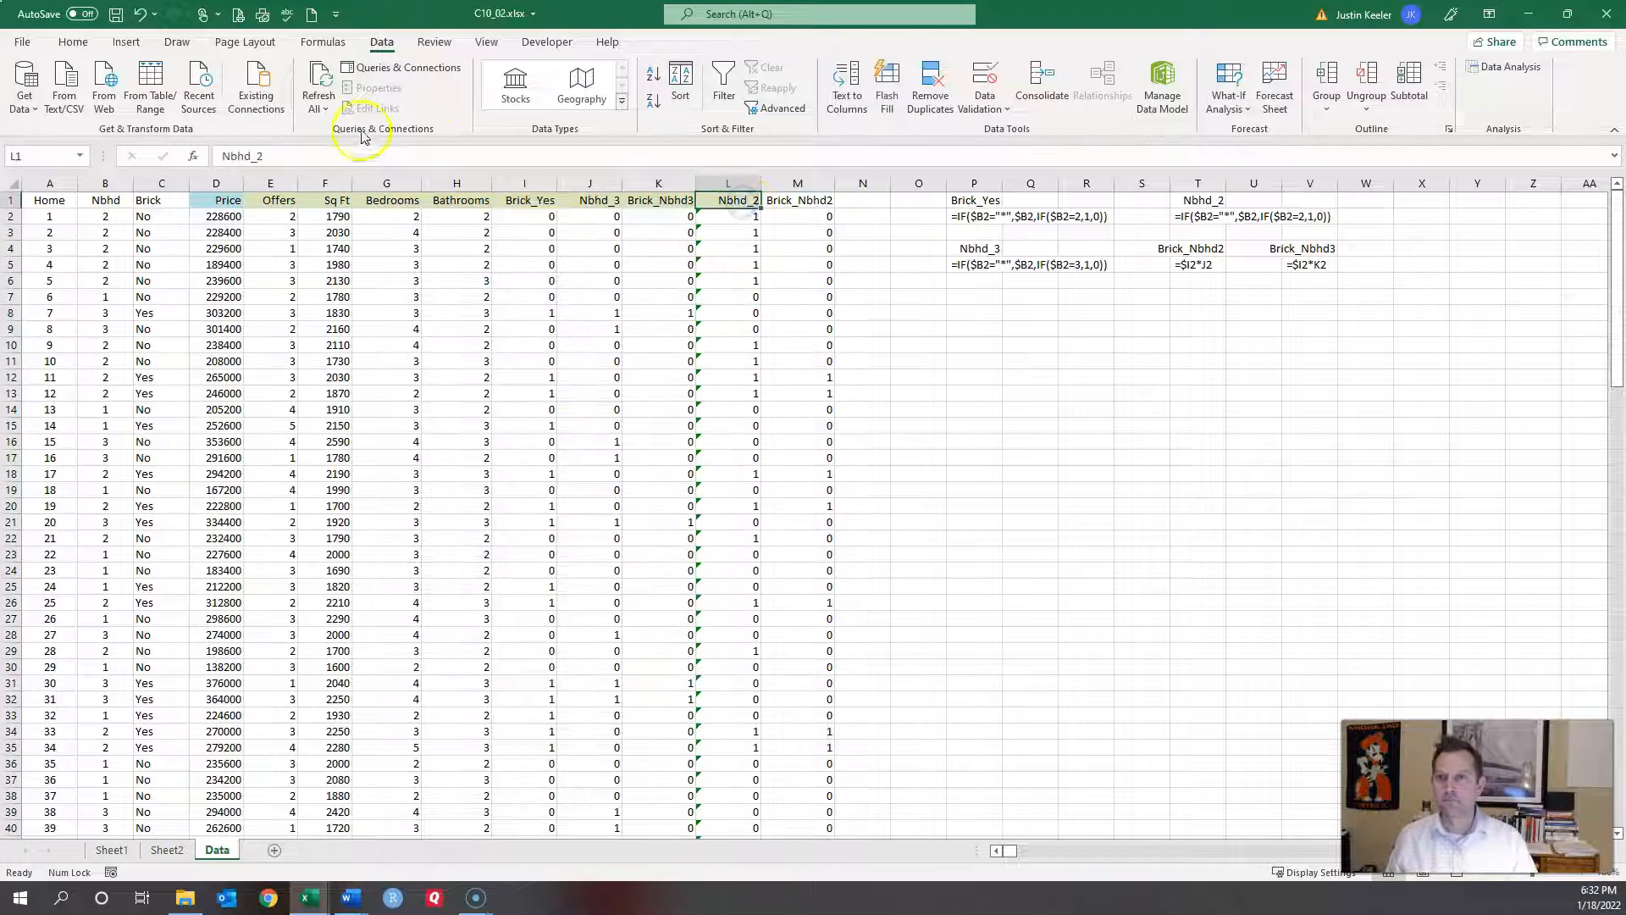
click(72, 42)
click(289, 101)
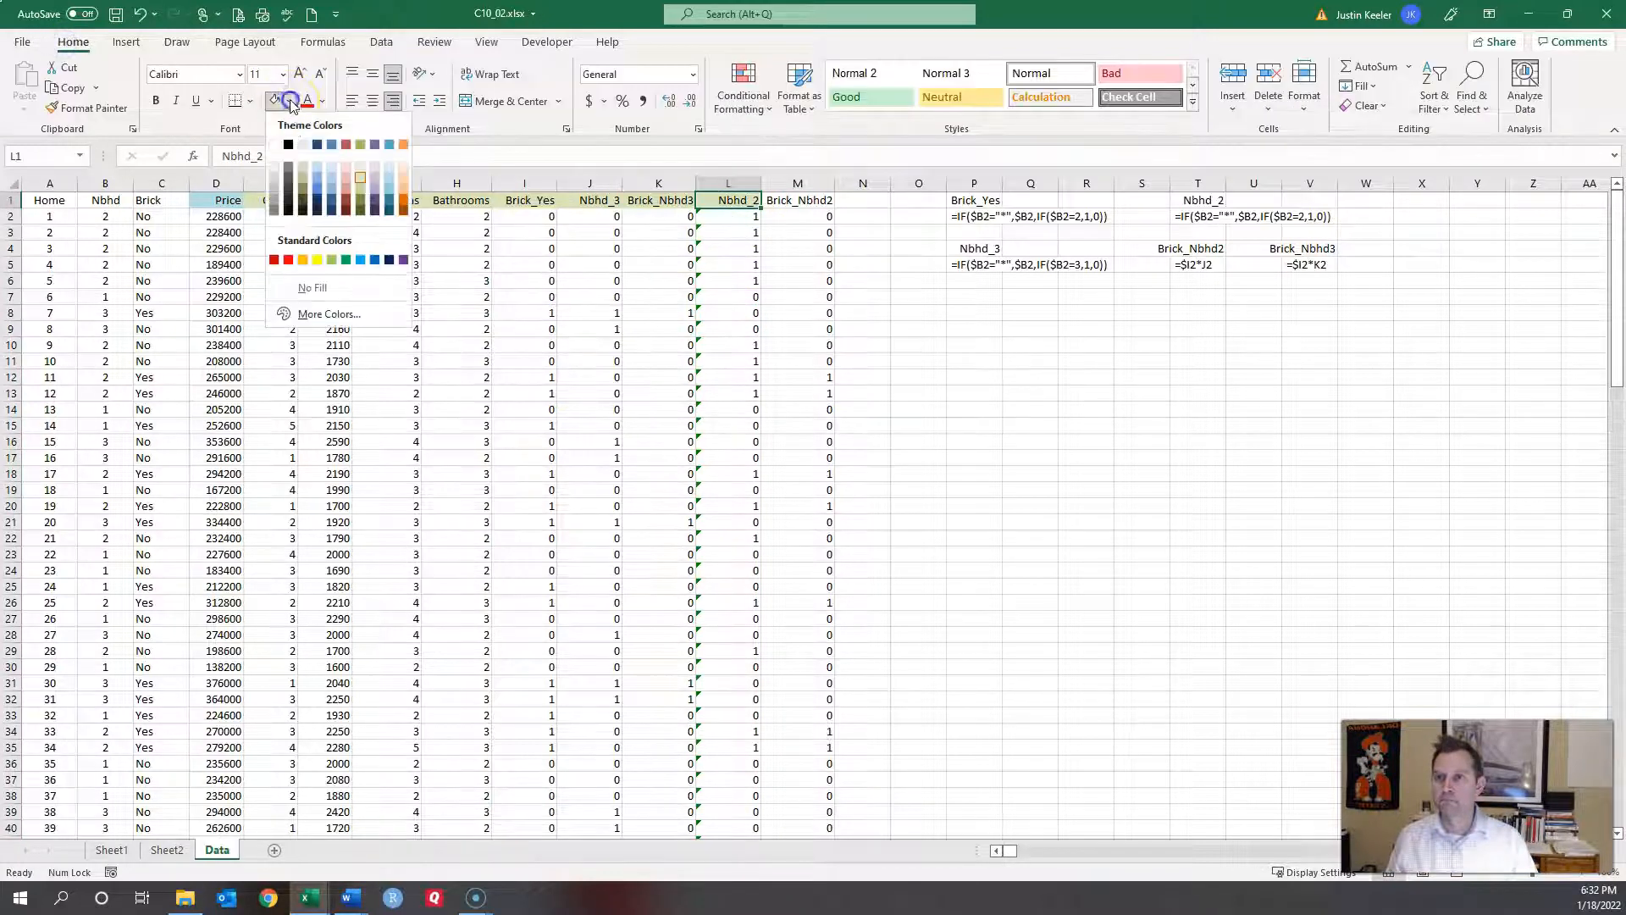
click(309, 288)
click(580, 264)
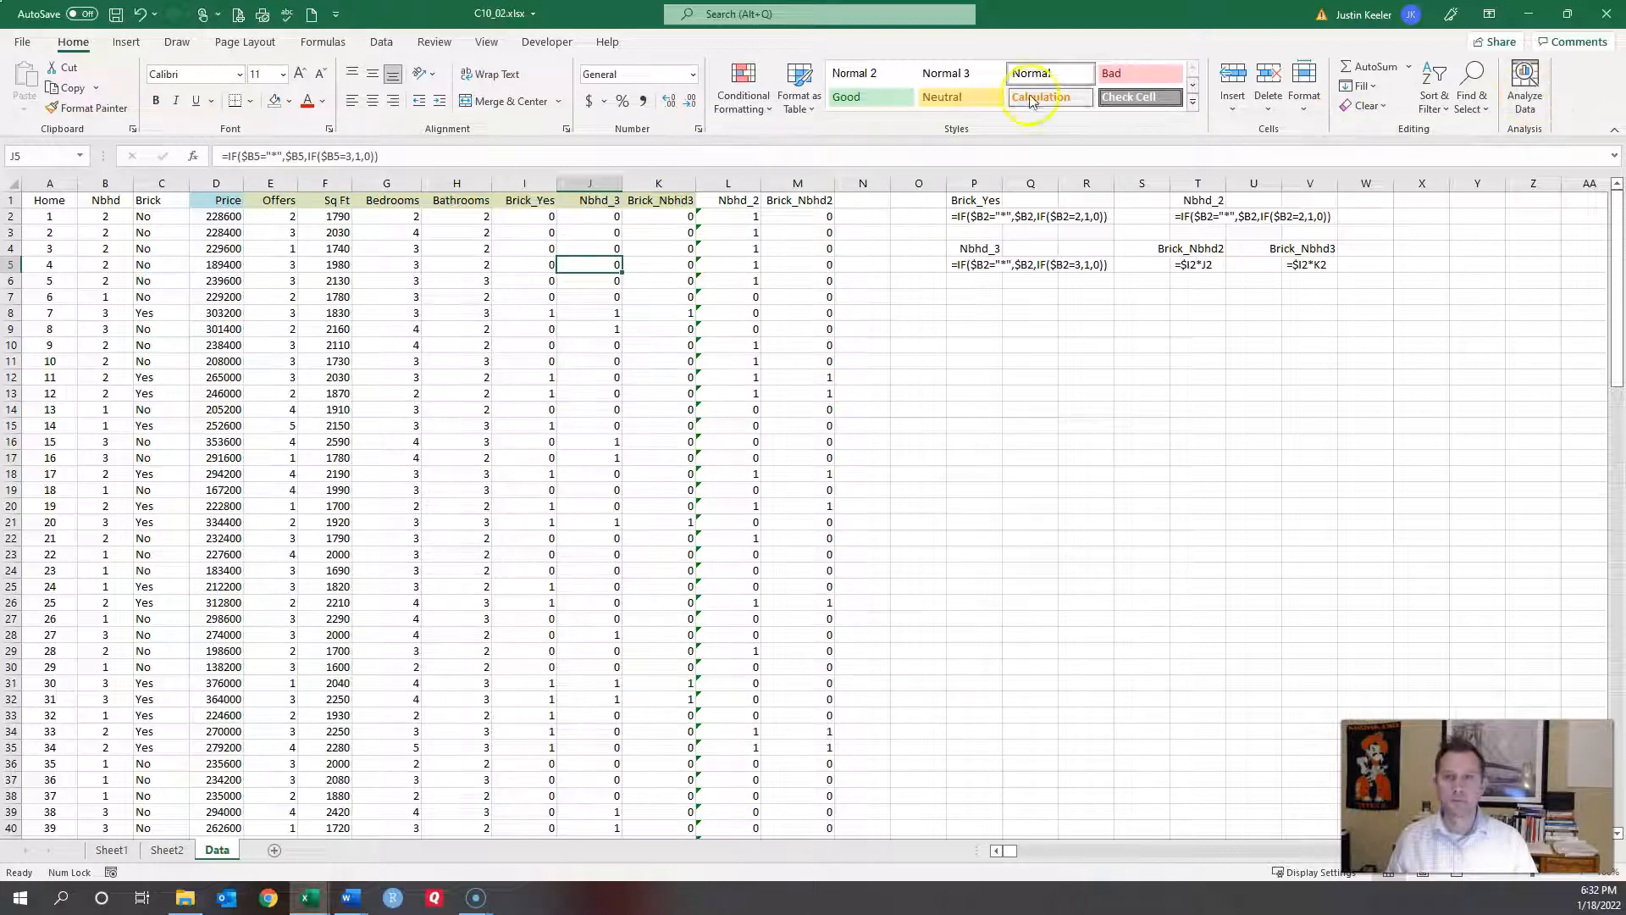
click(385, 43)
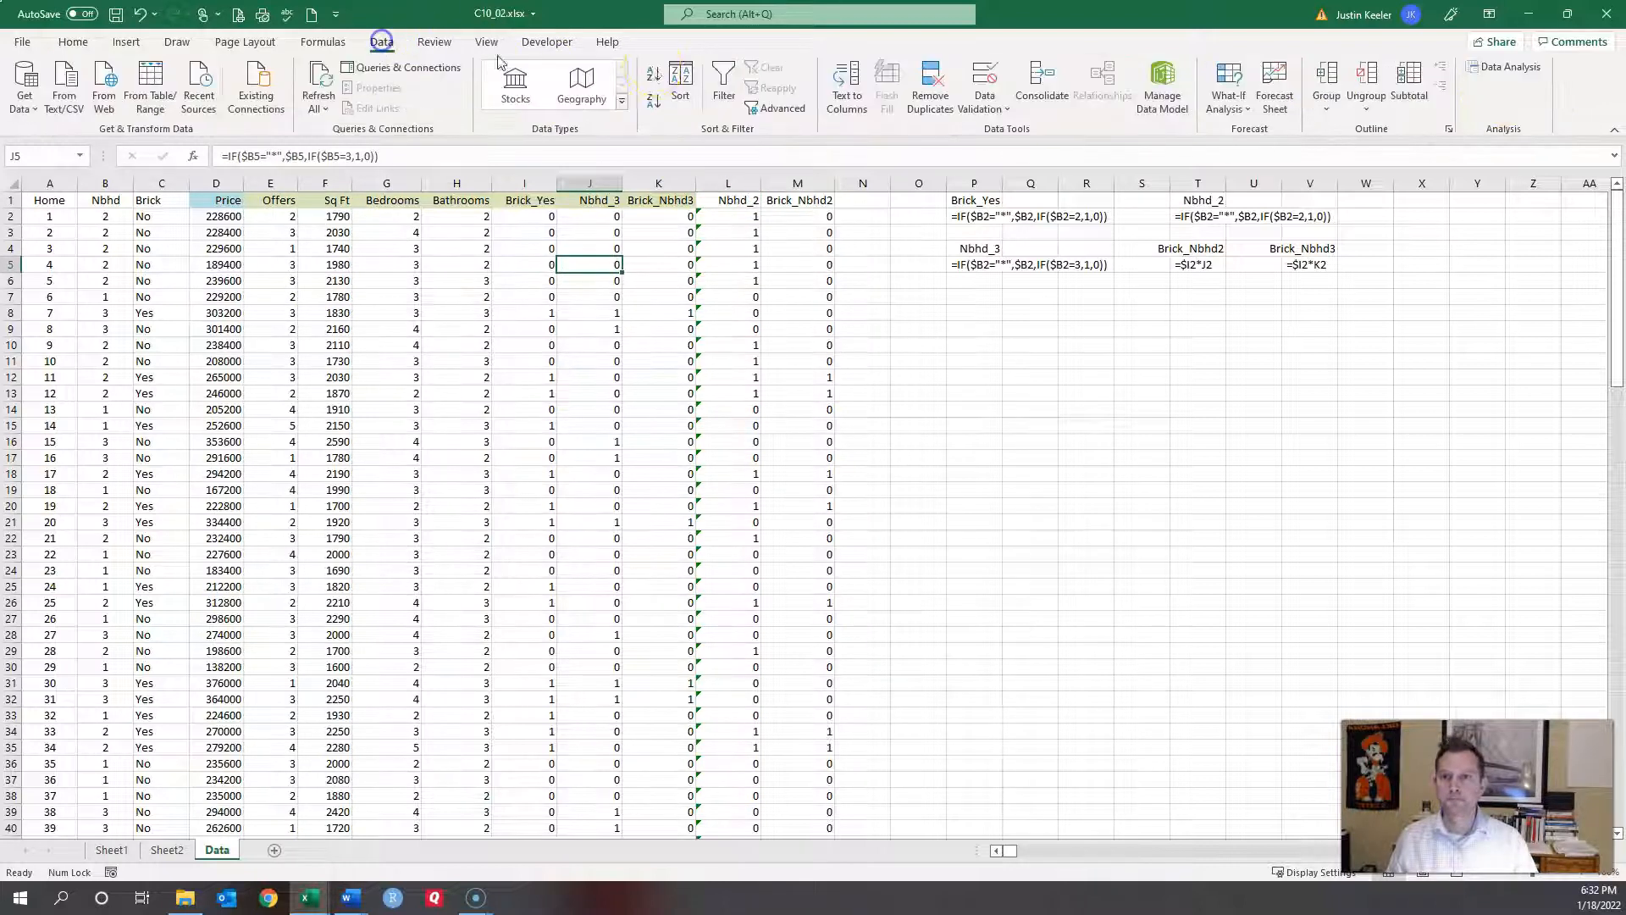
Step: Rerun the regression with the X range narrowed to $E$1:$K$129, excluding Nbhd_2
click(1512, 68)
click(1228, 336)
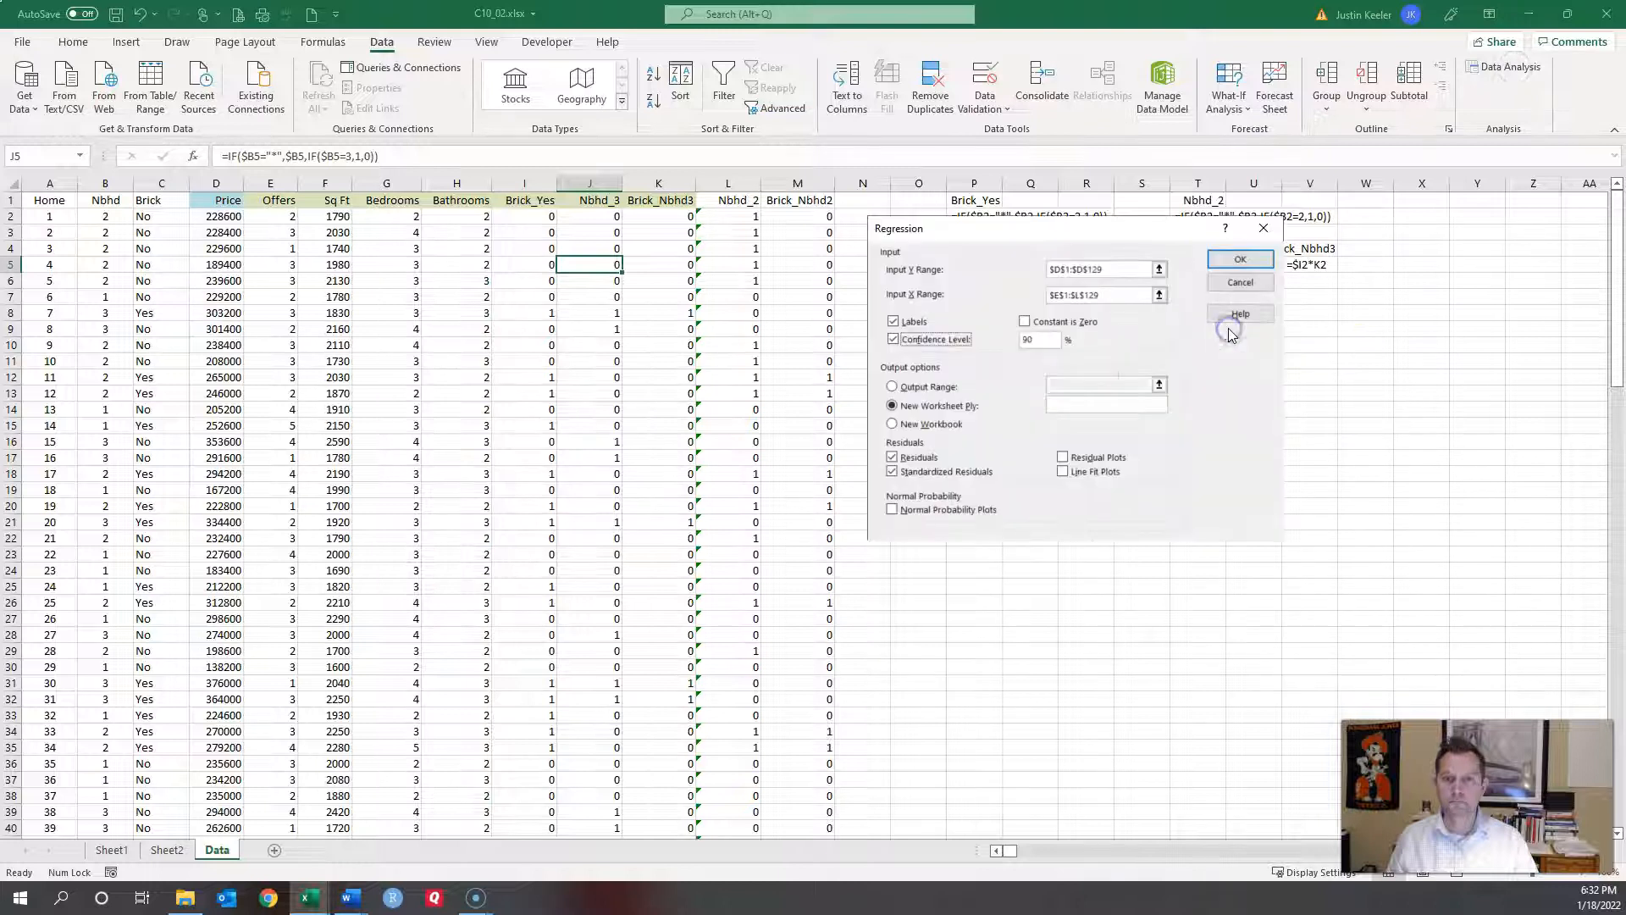
click(1114, 294)
key(BackSpace)
key(BackSpace)
key(BackSpace)
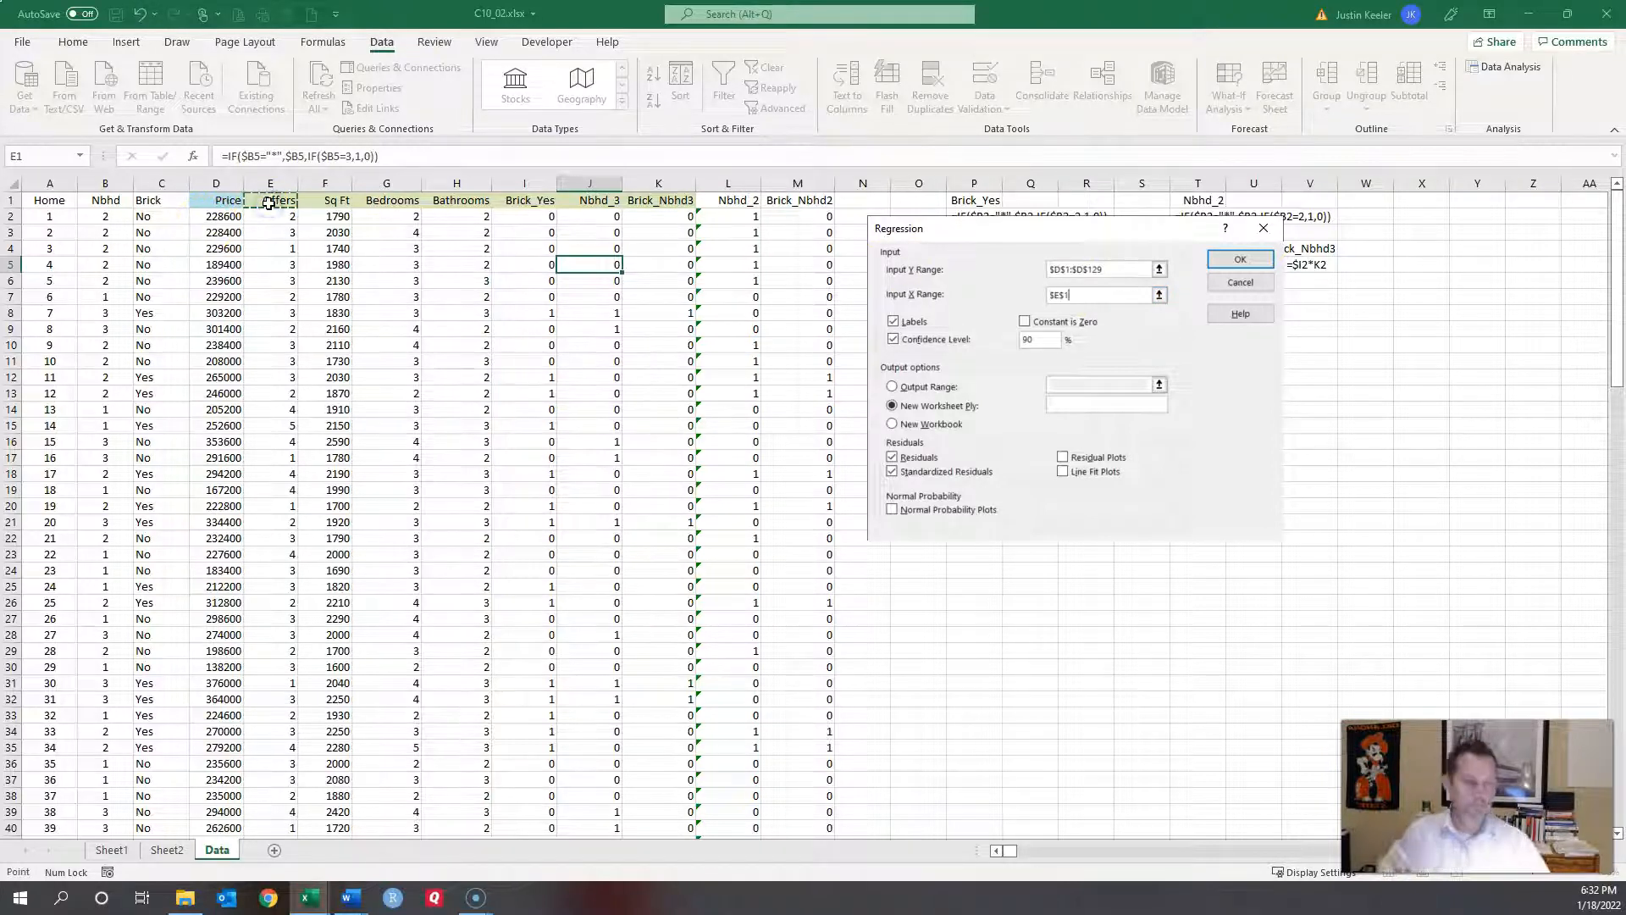
key(shift+Right)
key(shift+Right)
key(shift+Right)
key(shift+Right)
key(shift+Right)
key(shift+Right)
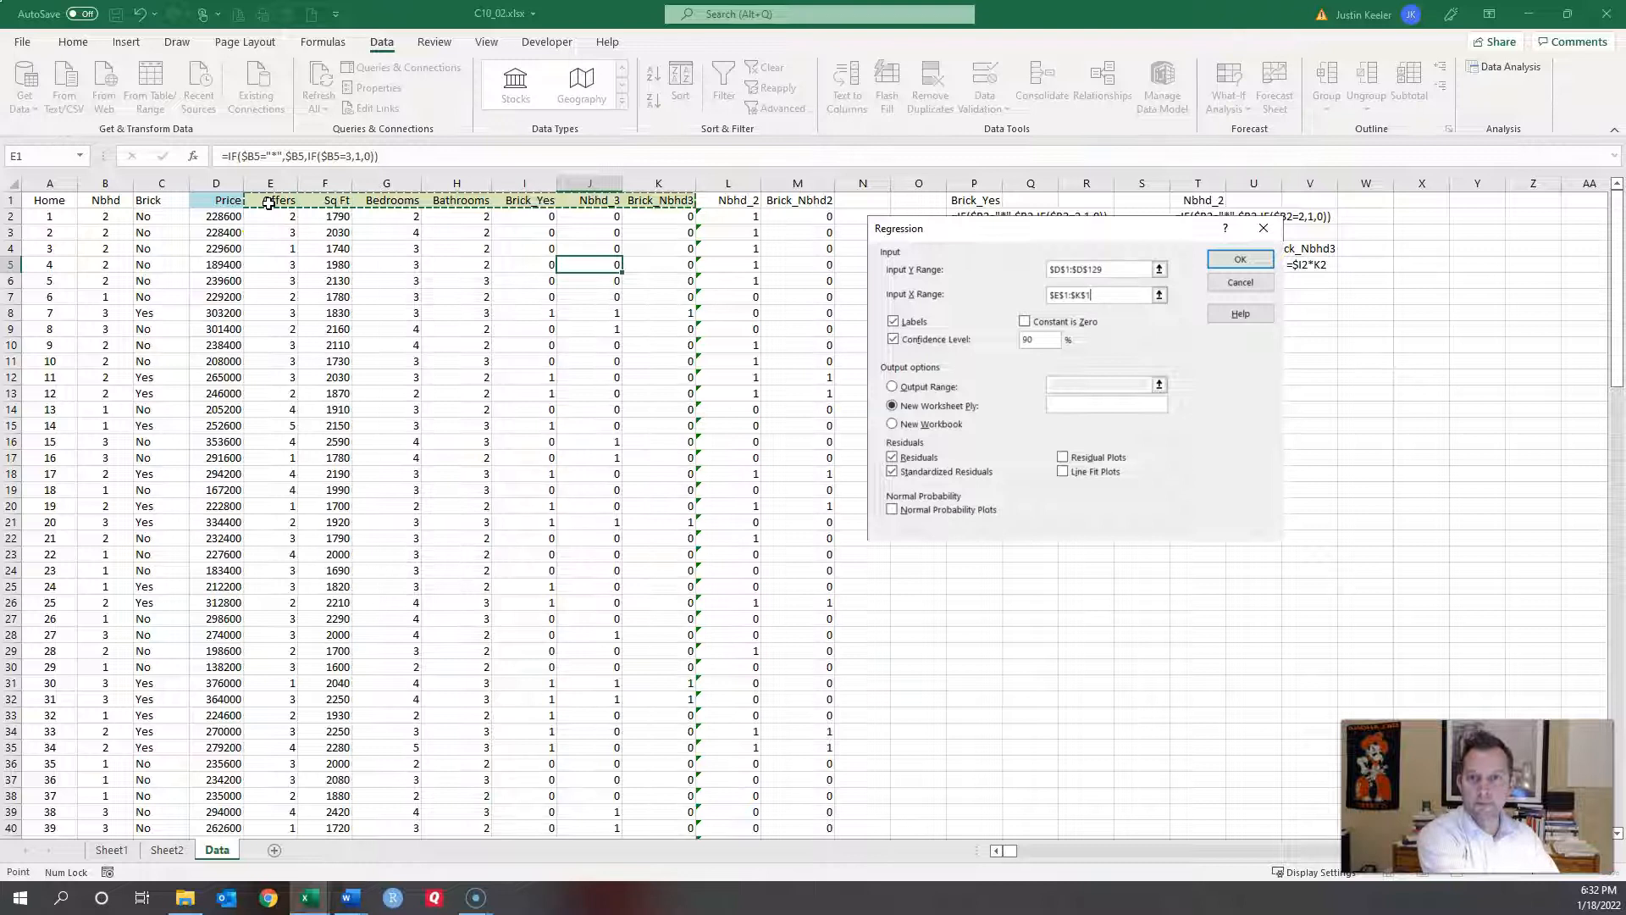
key(ctrl+shift+Down)
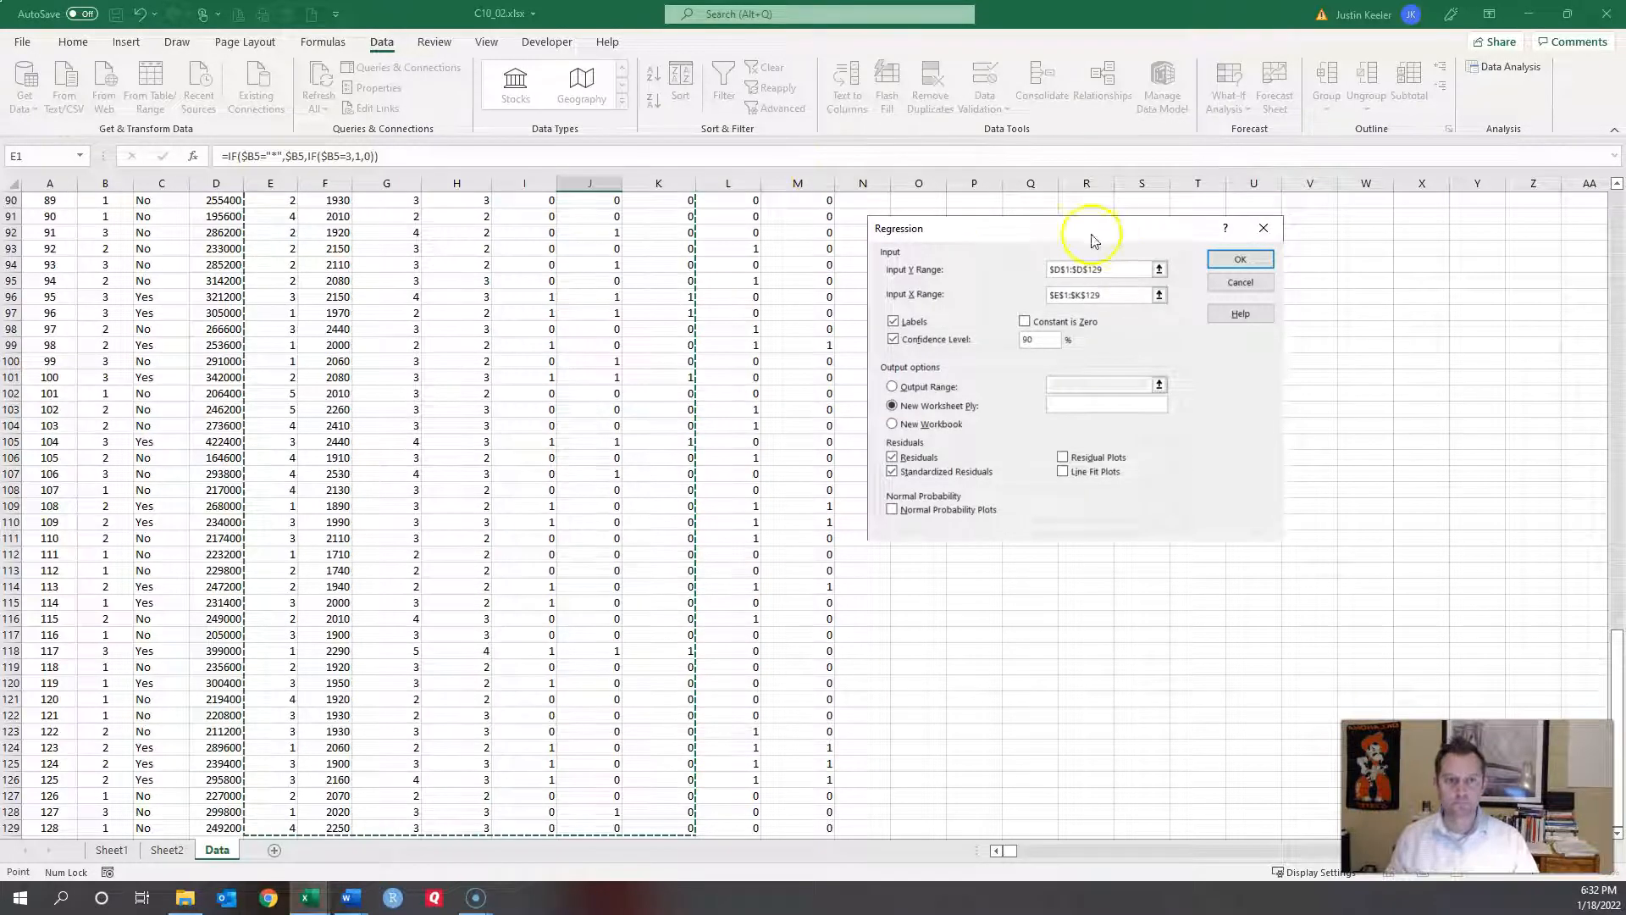
click(1218, 257)
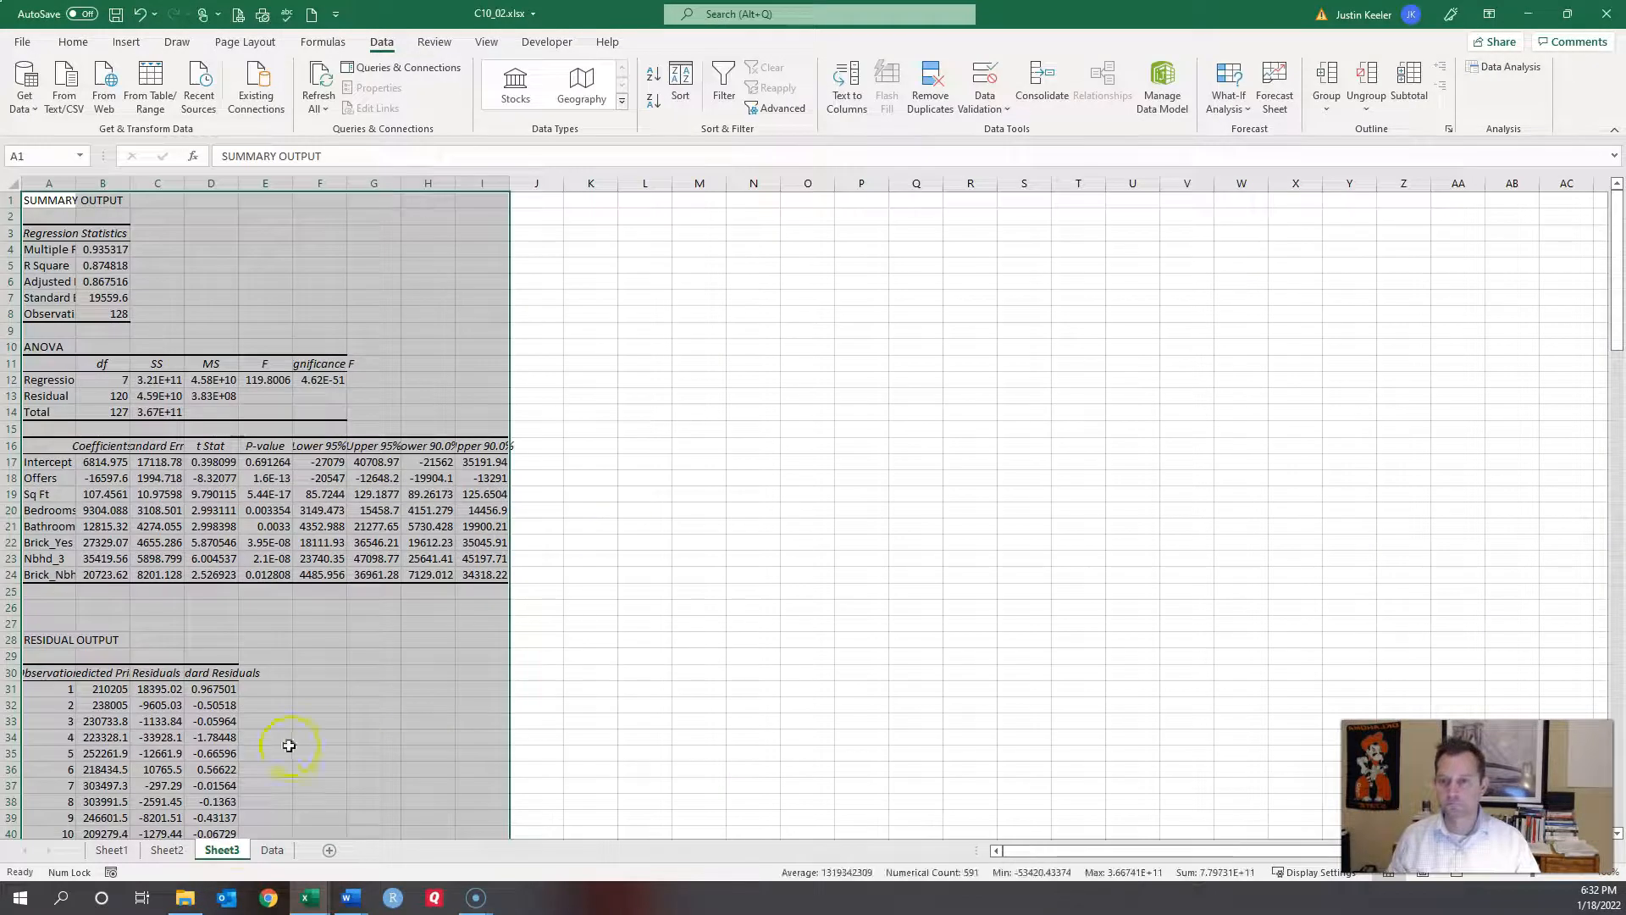
Step: Auto-fit Sheet3 columns A–I and review coefficients Brick_Yes 27329.07, Nbhd_3 35419.56, Brick_Nbhd3 20723.62
click(118, 305)
drag(49, 183, 489, 188)
double_click(508, 183)
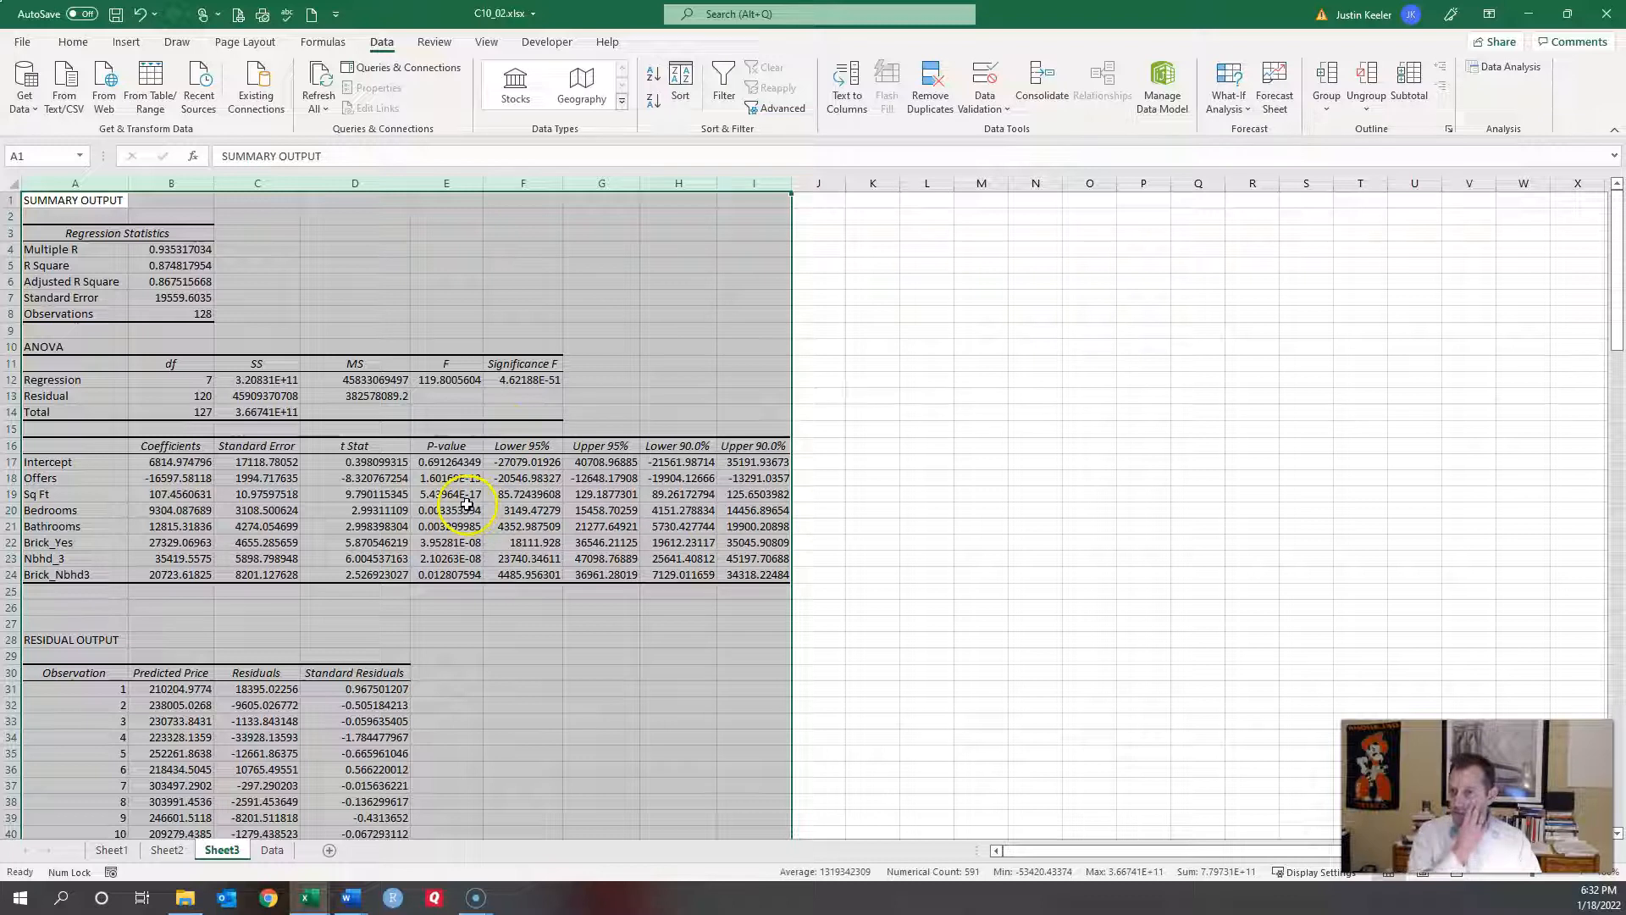
click(229, 538)
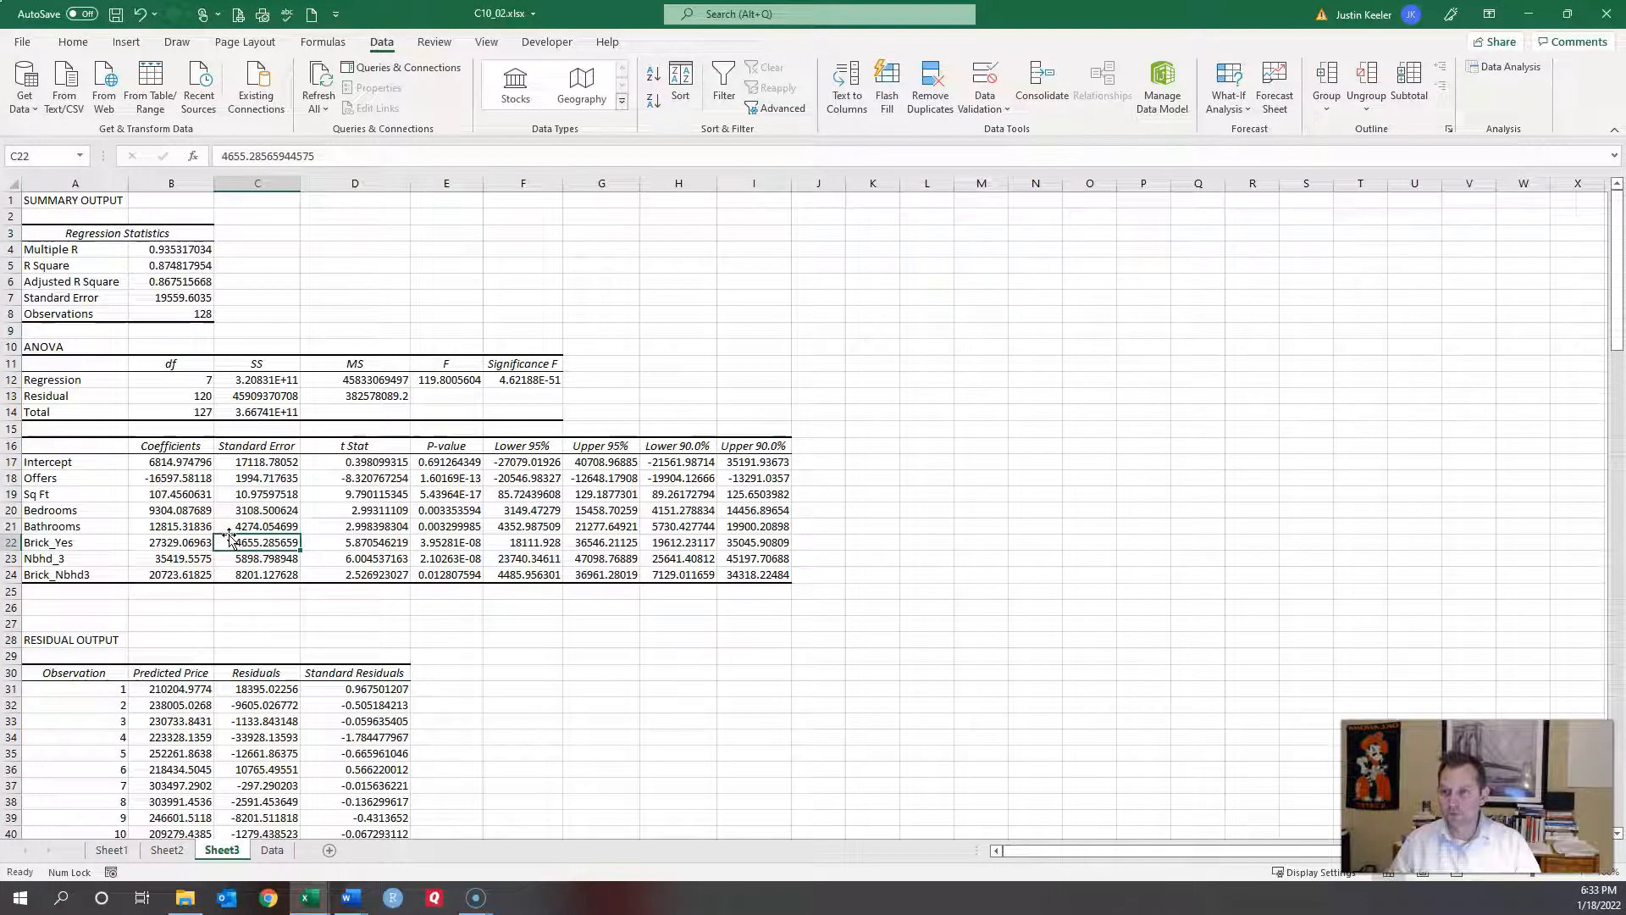
click(175, 542)
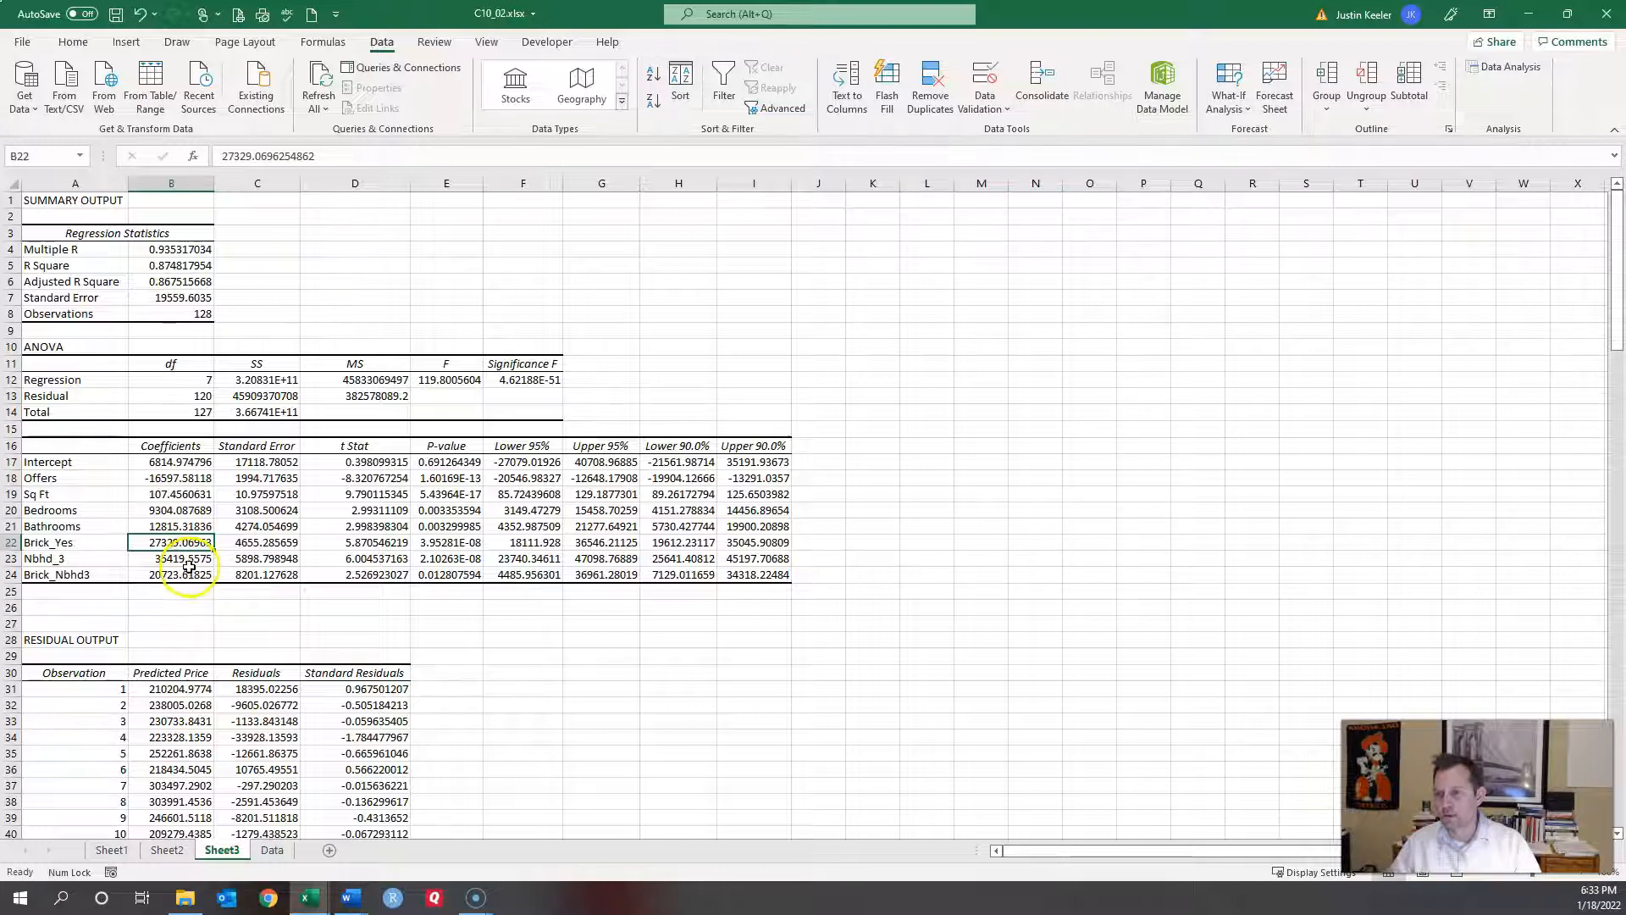
click(172, 560)
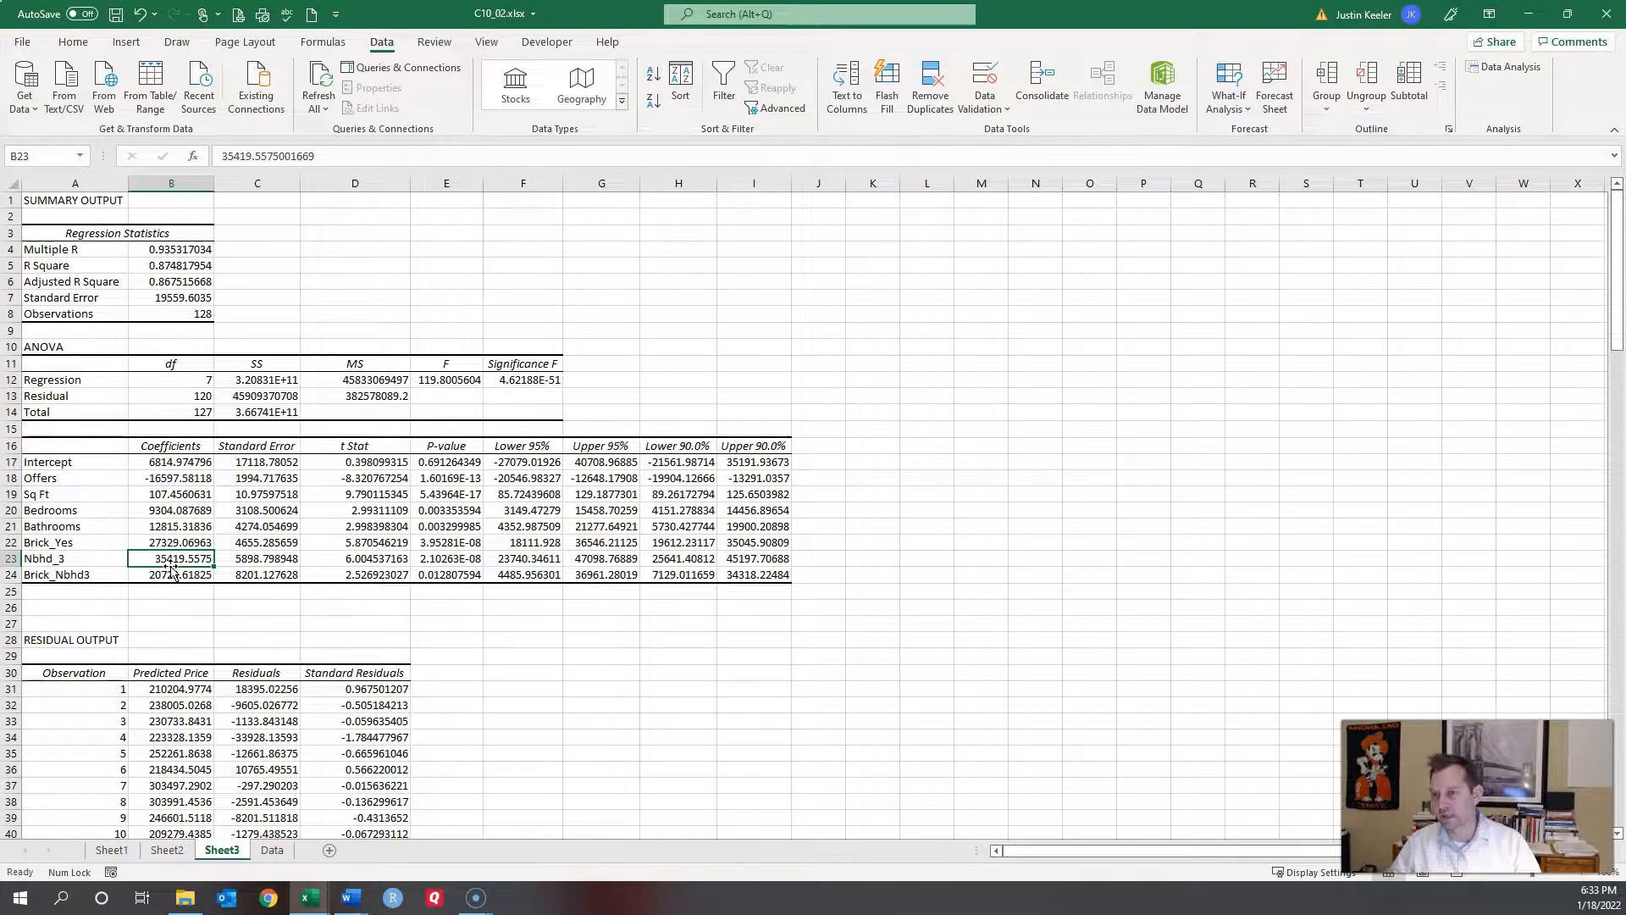
click(159, 581)
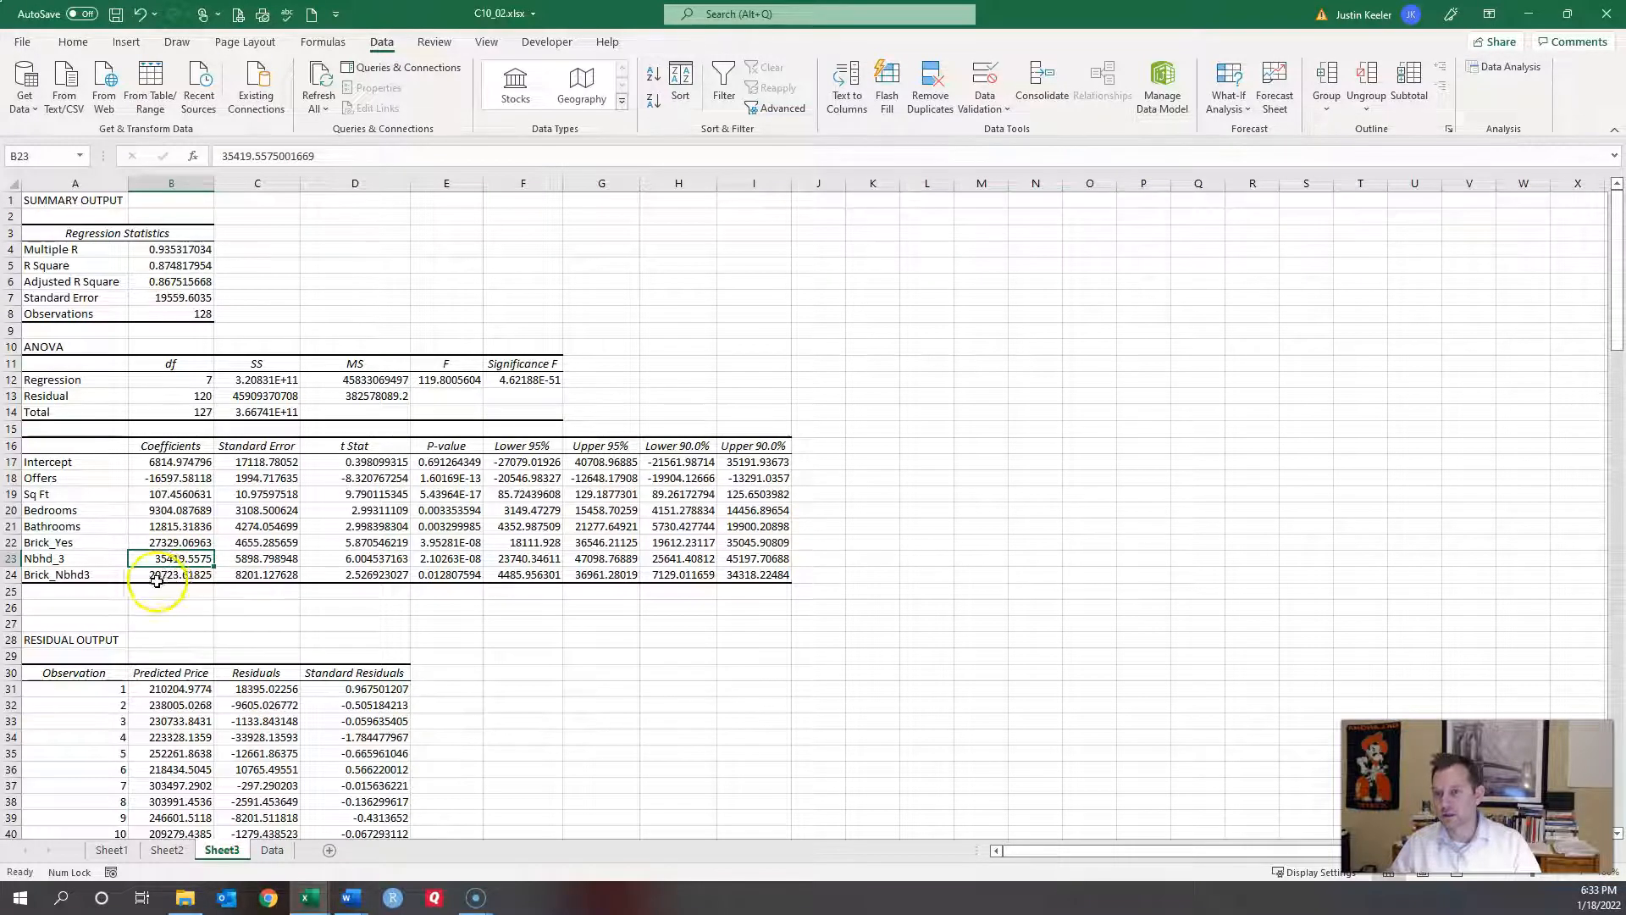